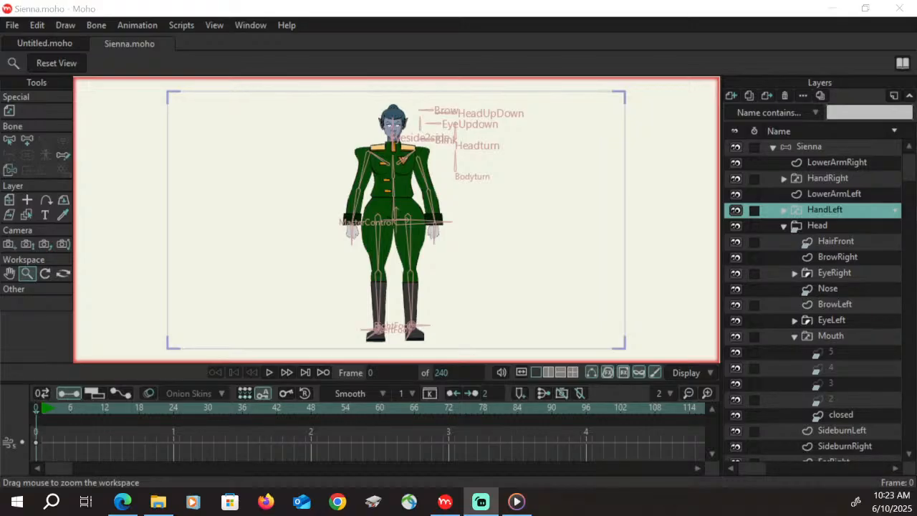
Test the Headturn bone at frame 14 of the Sienna layer, deleting the test keyframes and returning to frame 0
{"action": "left_click", "coordinate": [827, 146]}
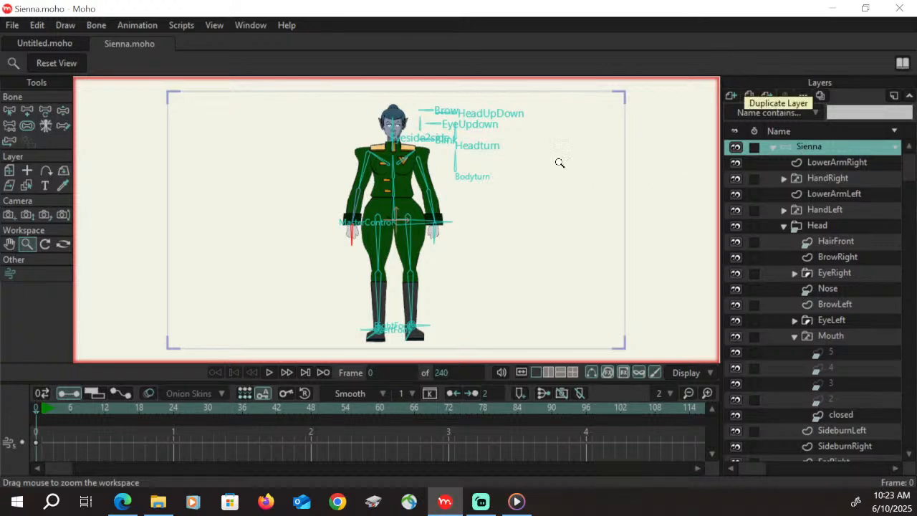
{"action": "left_click", "coordinate": [115, 410]}
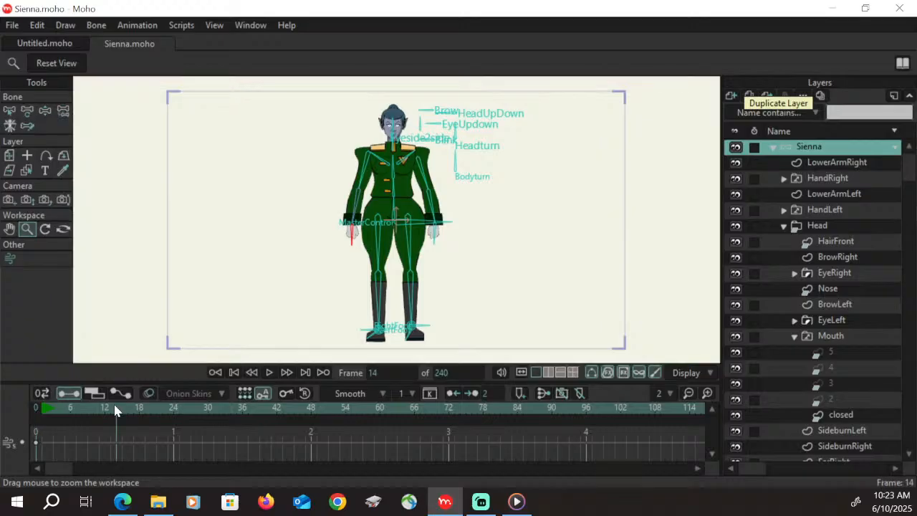
{"action": "left_click", "coordinate": [41, 117]}
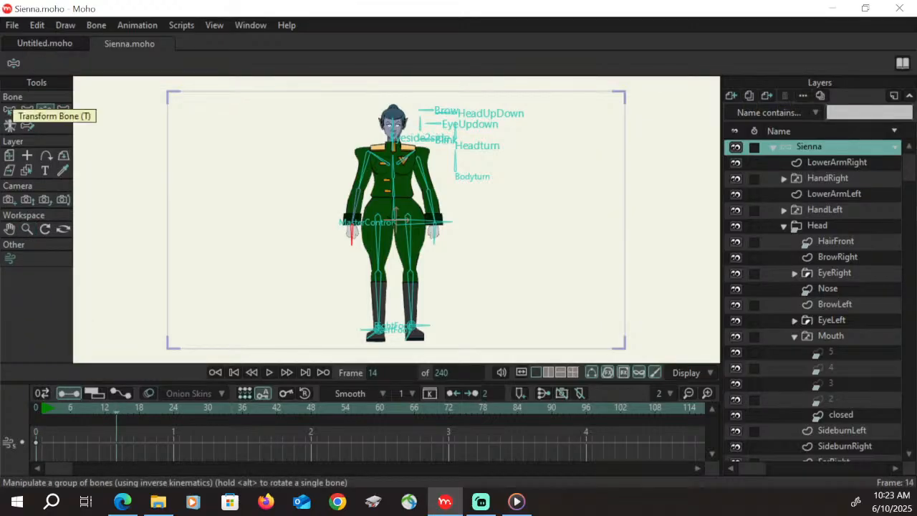
{"action": "mouse_move", "coordinate": [457, 140]}
{"action": "left_mouse_down"}
{"action": "mouse_move", "coordinate": [451, 134]}
{"action": "mouse_move", "coordinate": [458, 151]}
{"action": "mouse_move", "coordinate": [454, 135]}
{"action": "mouse_move", "coordinate": [452, 146]}
{"action": "mouse_move", "coordinate": [462, 140]}
{"action": "left_mouse_up"}
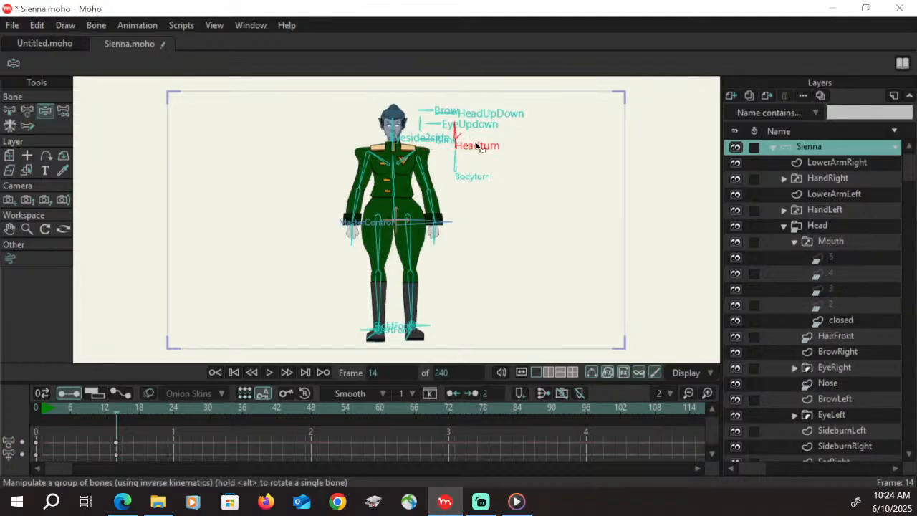
{"action": "left_click_drag", "start_coordinate": [128, 459], "coordinate": [111, 438]}
{"action": "key", "text": "Delete"}
{"action": "left_click", "coordinate": [35, 410]}
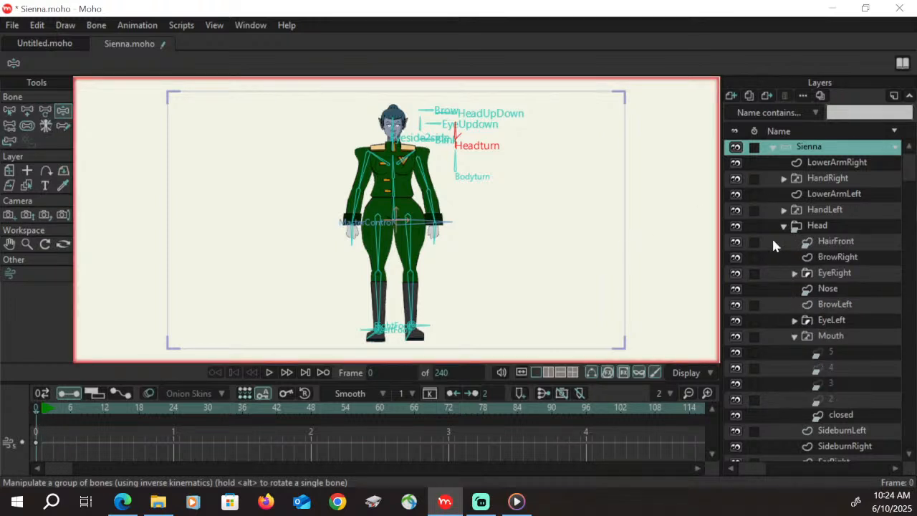
Create a new action named Bodyturn for the Bodyturn control bone
{"action": "left_click", "coordinate": [457, 168]}
{"action": "left_click_drag", "start_coordinate": [1, 252], "coordinate": [136, 315]}
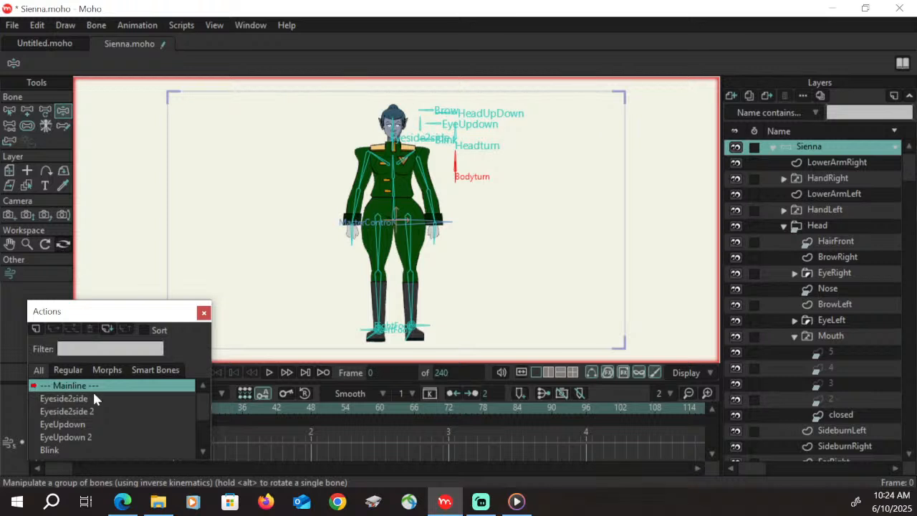
{"action": "left_click", "coordinate": [35, 327]}
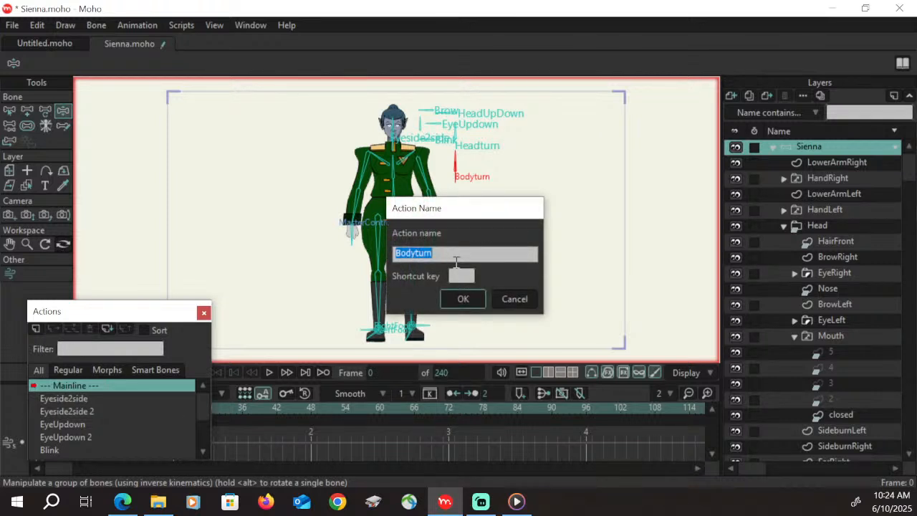
{"action": "left_click", "coordinate": [466, 301]}
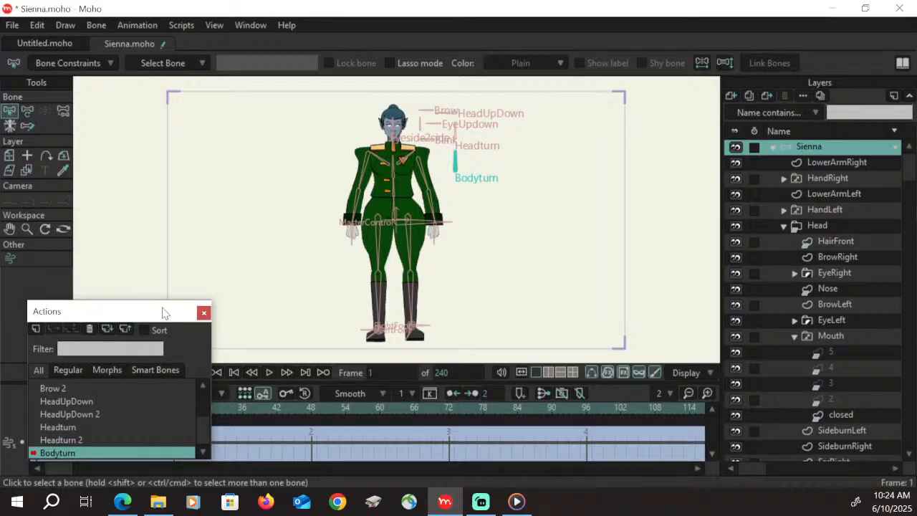
{"action": "left_click_drag", "start_coordinate": [154, 314], "coordinate": [0, 314]}
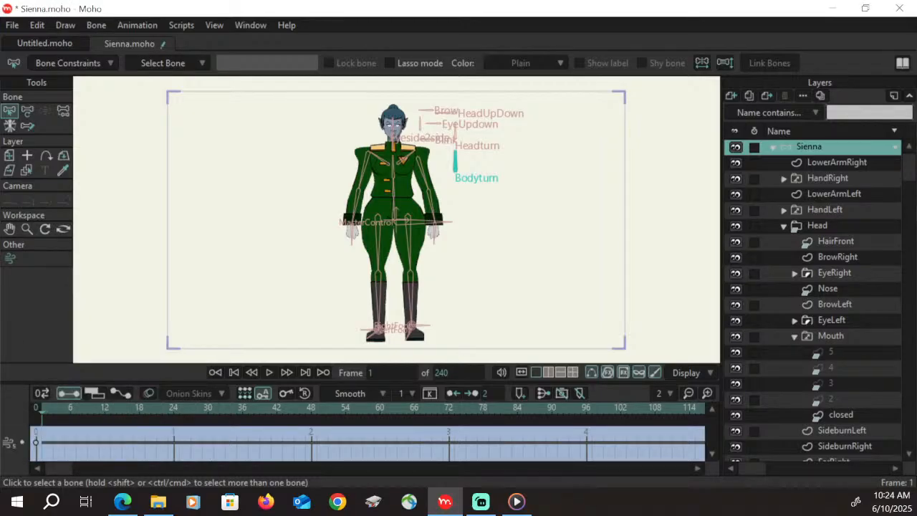
At frame 48 of the Bodyturn action, rotate the Bodyturn and Headturn bones to 135°
{"action": "left_click", "coordinate": [322, 409]}
{"action": "left_click", "coordinate": [27, 111]}
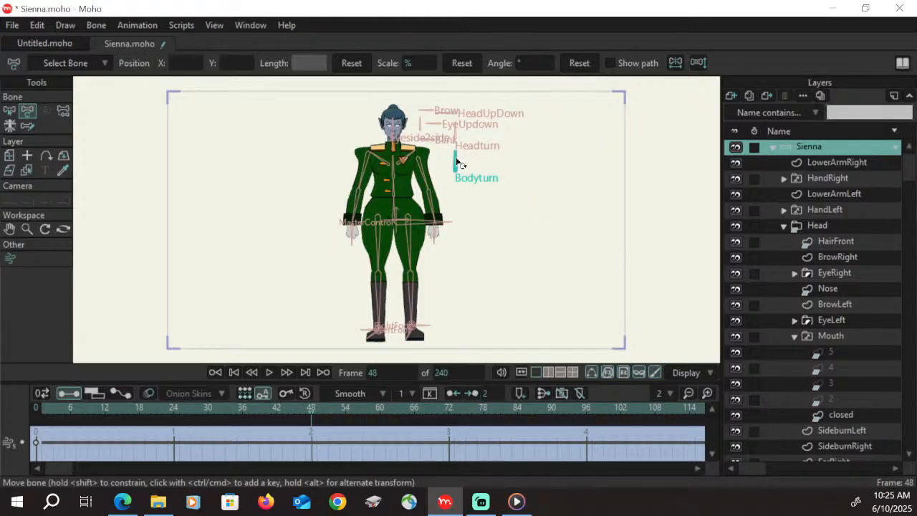
{"action": "left_click_drag", "start_coordinate": [457, 162], "coordinate": [454, 164]}
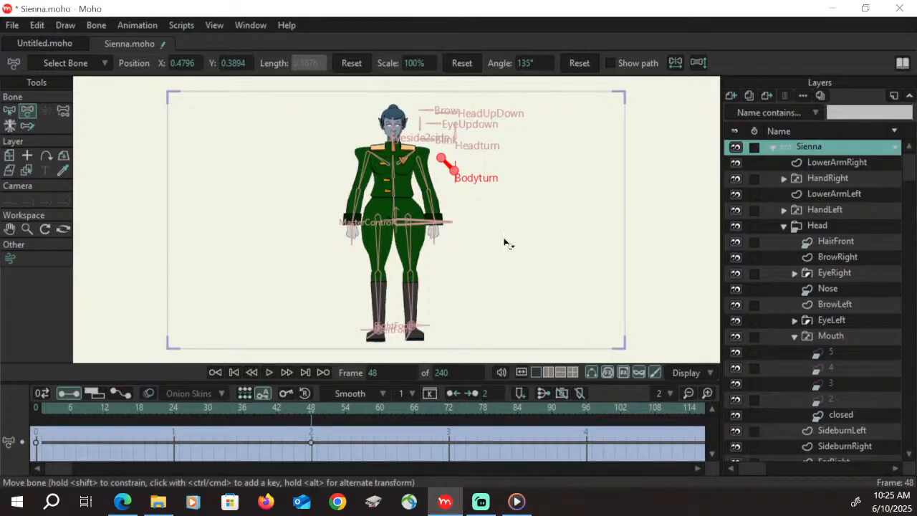
{"action": "left_click_drag", "start_coordinate": [453, 130], "coordinate": [447, 134]}
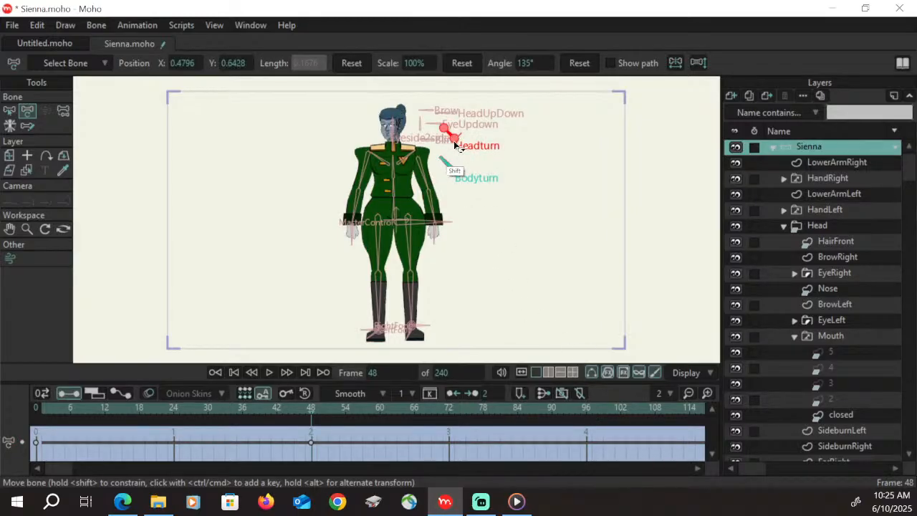
At frame 96, rotate the Headturn and Bodyturn bones to 180° for the side view
{"action": "left_click", "coordinate": [587, 415]}
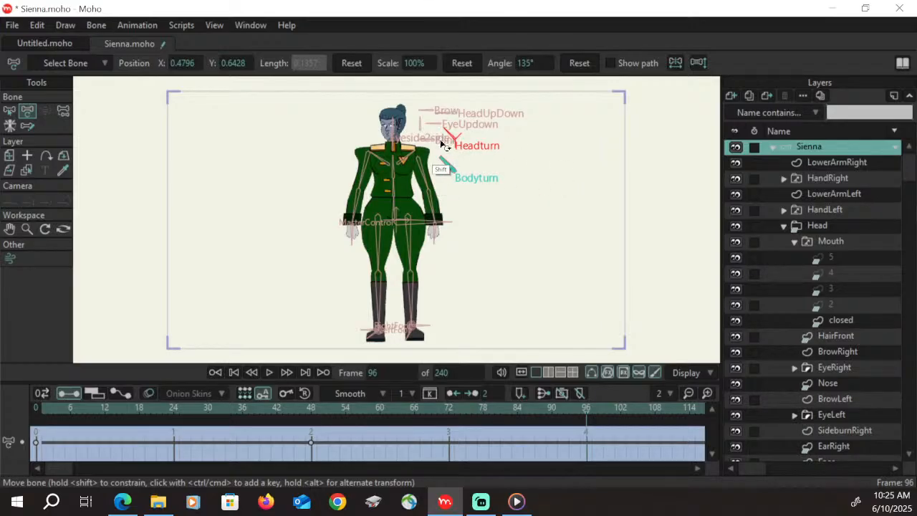
{"action": "mouse_move", "coordinate": [443, 145]}
{"action": "left_mouse_down"}
{"action": "mouse_move", "coordinate": [446, 128]}
{"action": "mouse_move", "coordinate": [442, 150]}
{"action": "left_mouse_up"}
{"action": "key", "text": "ctrl+z"}
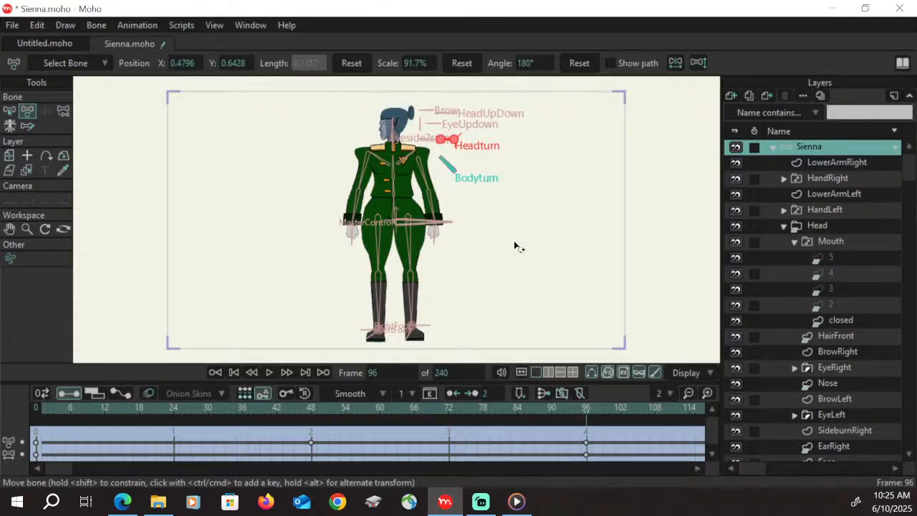
{"action": "left_click", "coordinate": [451, 171]}
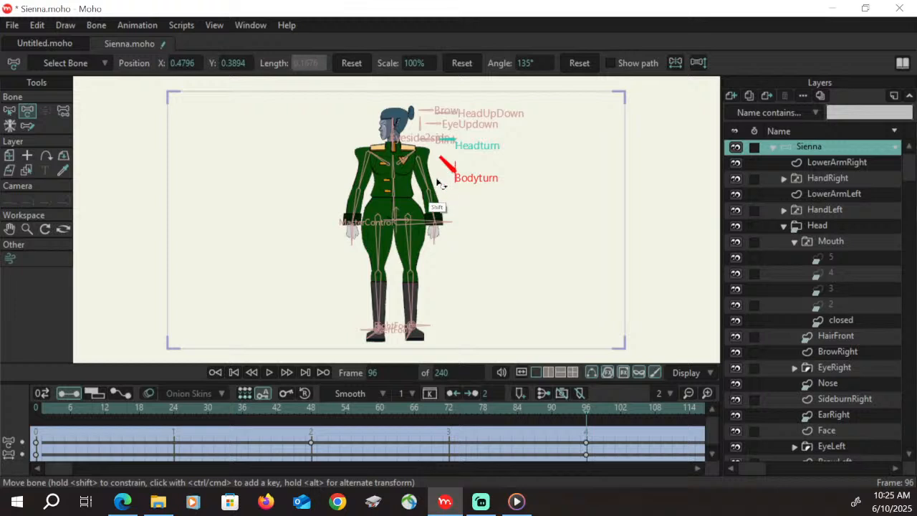
{"action": "left_click_drag", "start_coordinate": [440, 159], "coordinate": [434, 173]}
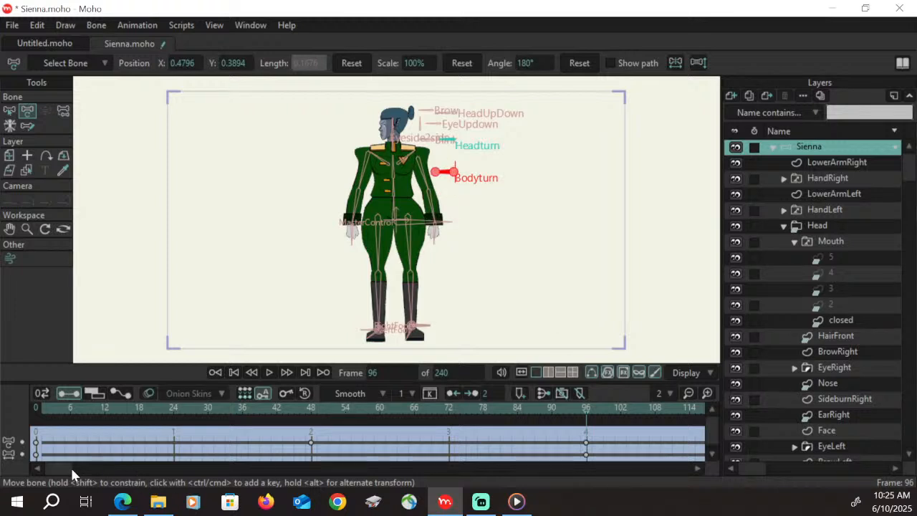
At frame 144, rotate the Bodyturn and Headturn bones to 225°
{"action": "left_click_drag", "start_coordinate": [70, 466], "coordinate": [89, 469]}
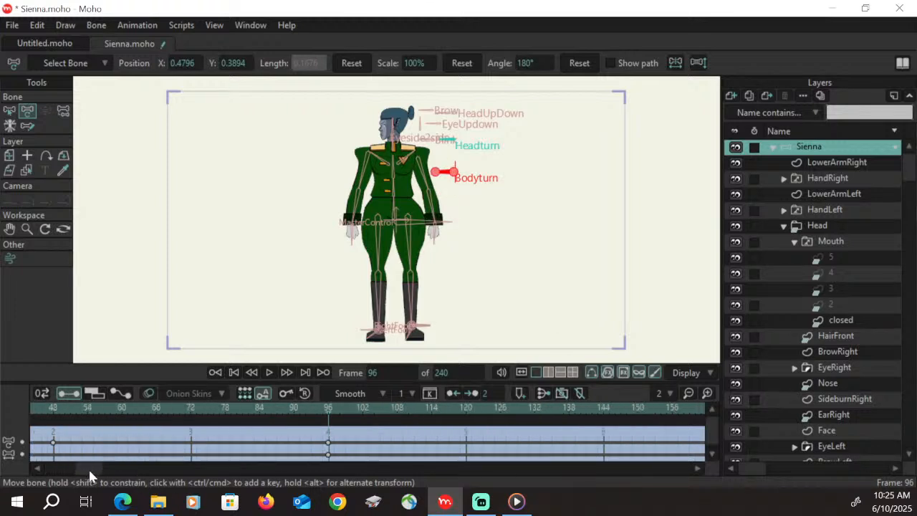
{"action": "left_click", "coordinate": [604, 410]}
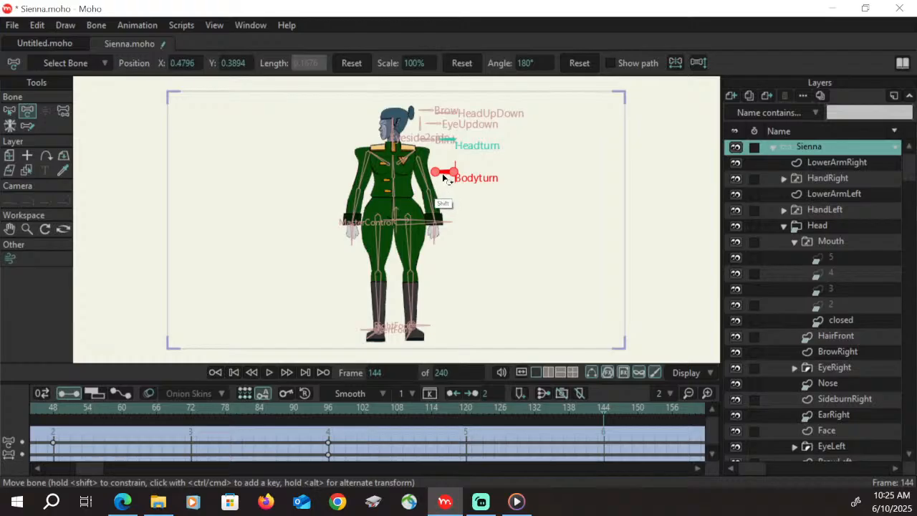
{"action": "left_click_drag", "start_coordinate": [445, 178], "coordinate": [440, 190]}
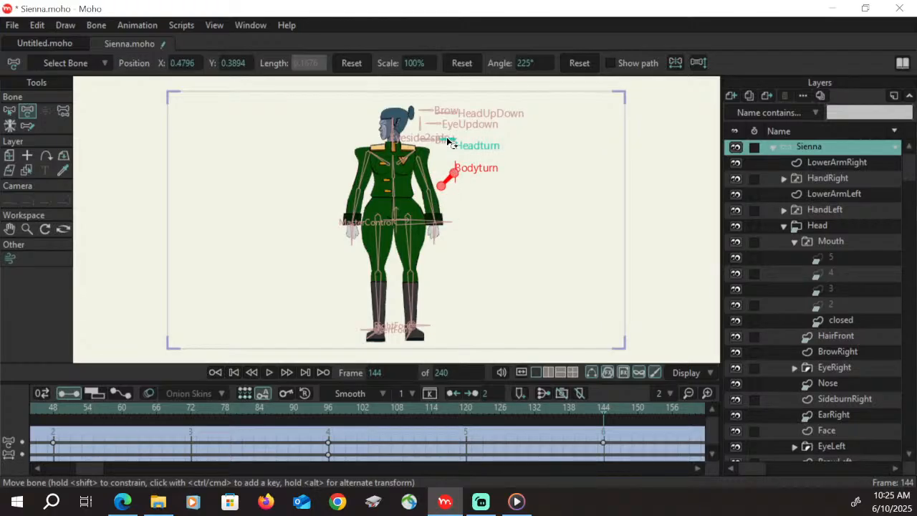
{"action": "left_click_drag", "start_coordinate": [448, 141], "coordinate": [449, 169]}
At frame 192, rotate the Bodyturn and Headturn bones to 270° for the back view
{"action": "left_click_drag", "start_coordinate": [90, 469], "coordinate": [123, 470]}
{"action": "left_click", "coordinate": [584, 414]}
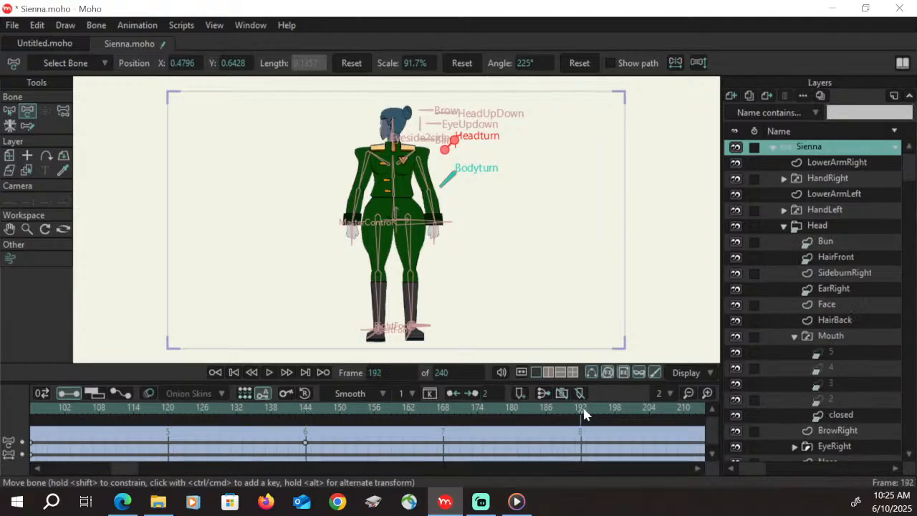
{"action": "left_click_drag", "start_coordinate": [448, 179], "coordinate": [488, 190]}
{"action": "left_click_drag", "start_coordinate": [451, 148], "coordinate": [469, 190]}
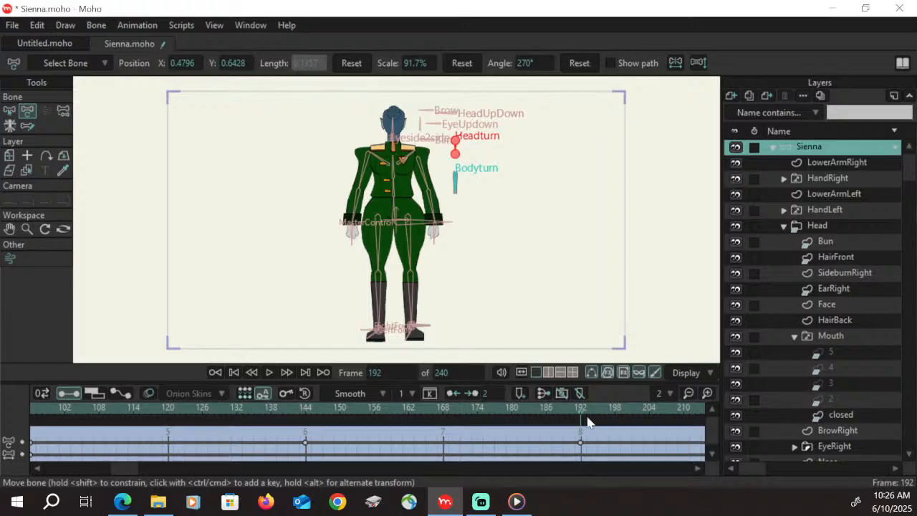
Back at frame 48, move the two upper arm bones inward so the shoulders narrow for the three-quarter view
{"action": "left_click_drag", "start_coordinate": [581, 417], "coordinate": [150, 419]}
{"action": "left_click", "coordinate": [26, 228]}
{"action": "left_click_drag", "start_coordinate": [427, 205], "coordinate": [498, 177]}
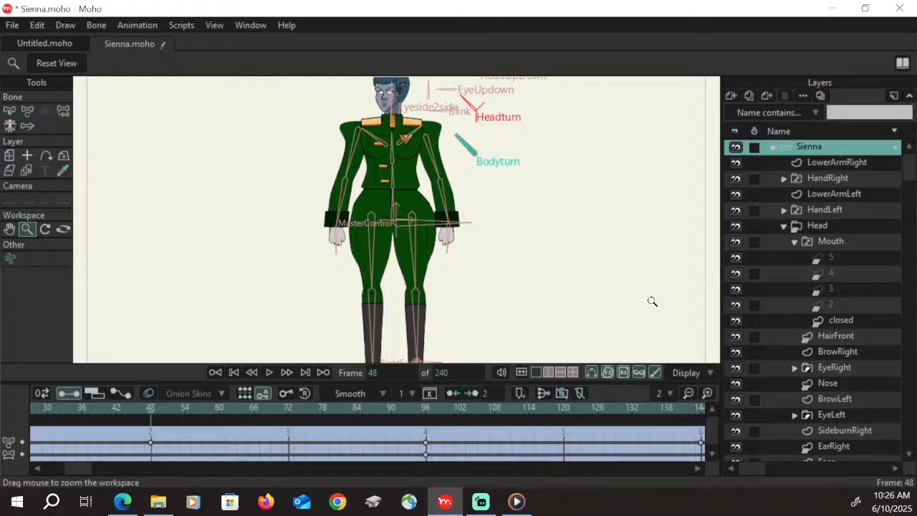
{"action": "left_click", "coordinate": [27, 111]}
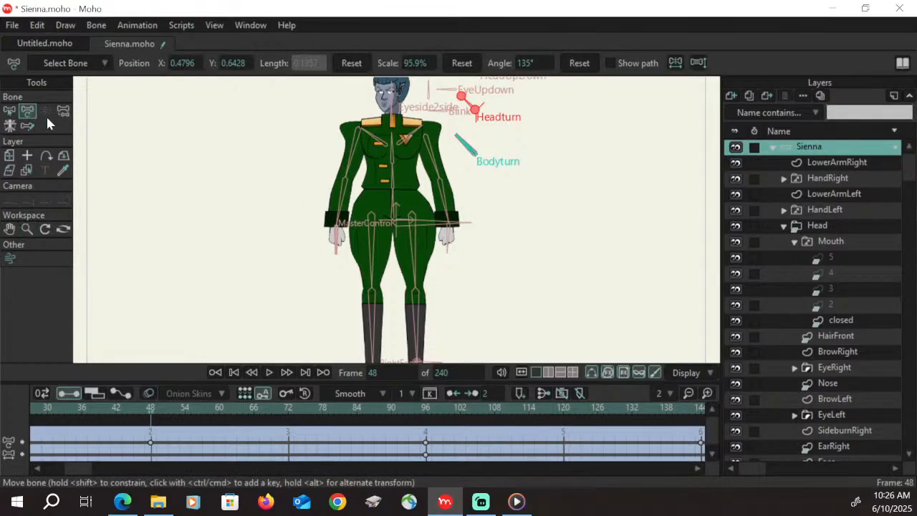
{"action": "left_click", "coordinate": [428, 144]}
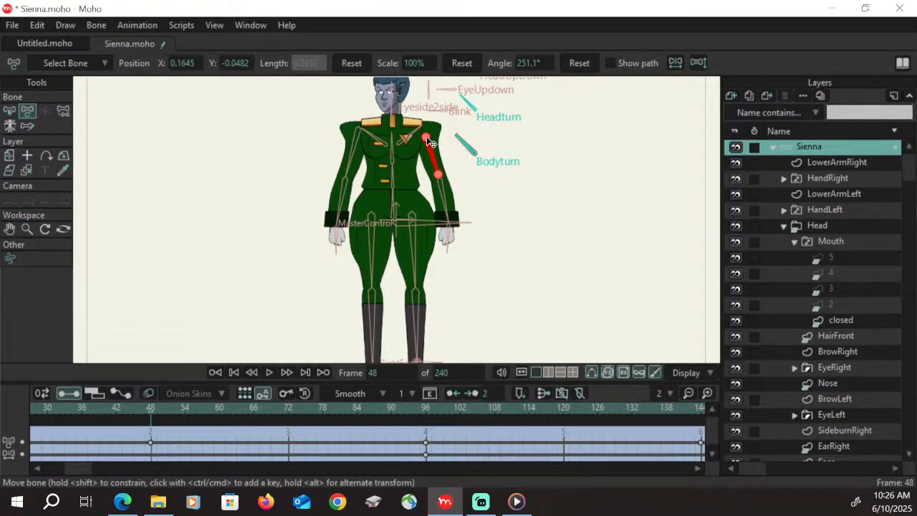
{"action": "left_click_drag", "start_coordinate": [430, 142], "coordinate": [421, 134]}
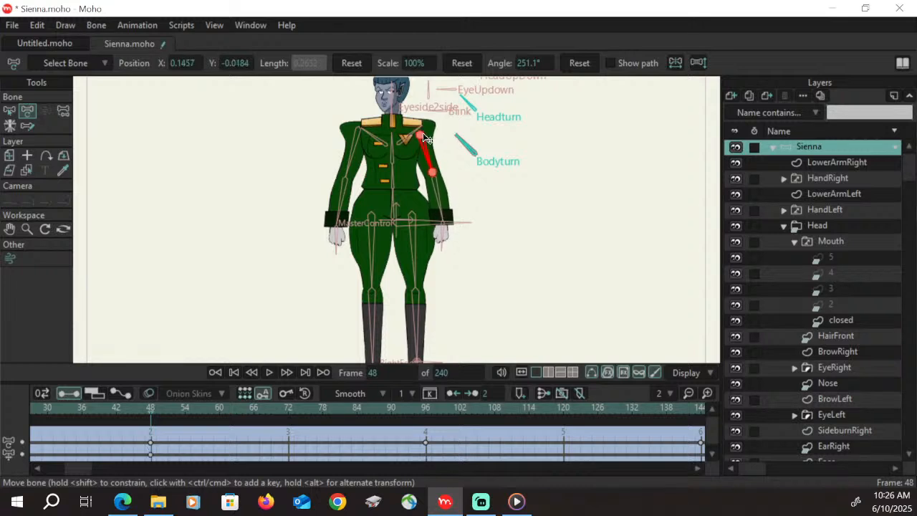
{"action": "left_click", "coordinate": [358, 135]}
{"action": "left_click_drag", "start_coordinate": [358, 128], "coordinate": [364, 129]}
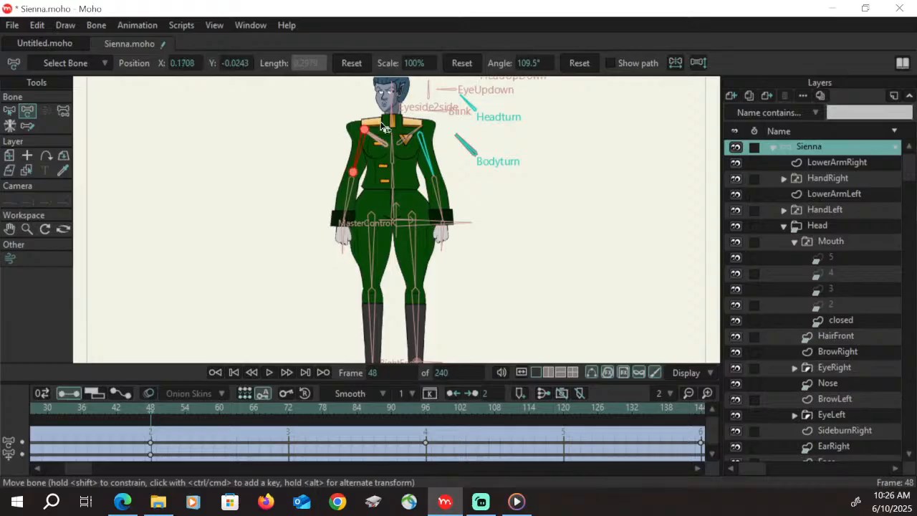
Move the two upper leg bones inward at frame 48, to about X 0.081 and X -0.093
{"action": "left_click", "coordinate": [414, 219]}
{"action": "left_click_drag", "start_coordinate": [412, 216], "coordinate": [409, 216]}
{"action": "left_click", "coordinate": [370, 219]}
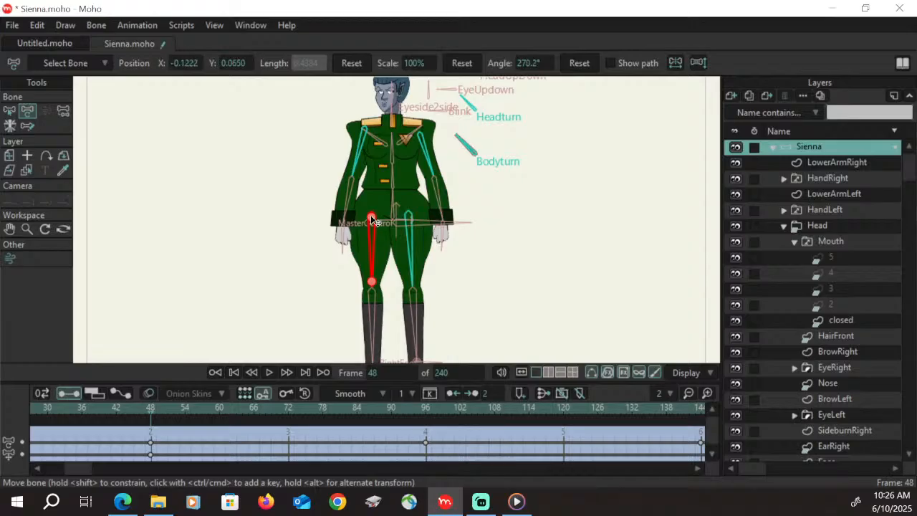
{"action": "left_click_drag", "start_coordinate": [380, 220], "coordinate": [384, 217]}
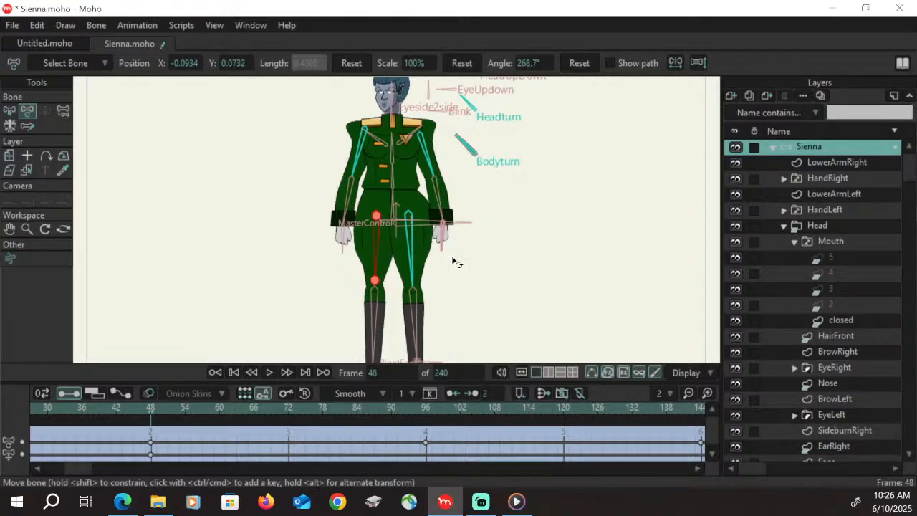
{"action": "left_click", "coordinate": [412, 226]}
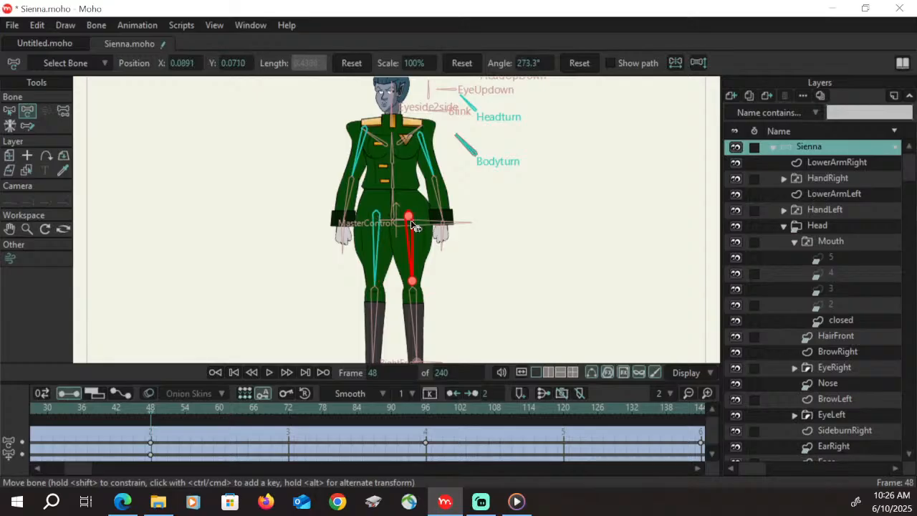
{"action": "left_click_drag", "start_coordinate": [412, 222], "coordinate": [409, 223]}
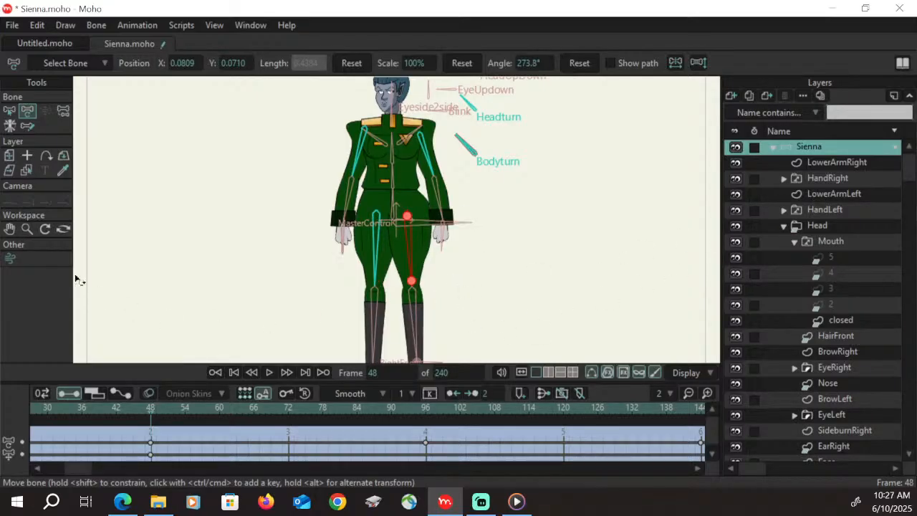
On the Collar layer at frame 48, shift the gold centre strip's points sideways in the direction the face is turned
{"action": "left_click", "coordinate": [10, 229]}
{"action": "left_click_drag", "start_coordinate": [463, 315], "coordinate": [486, 277]}
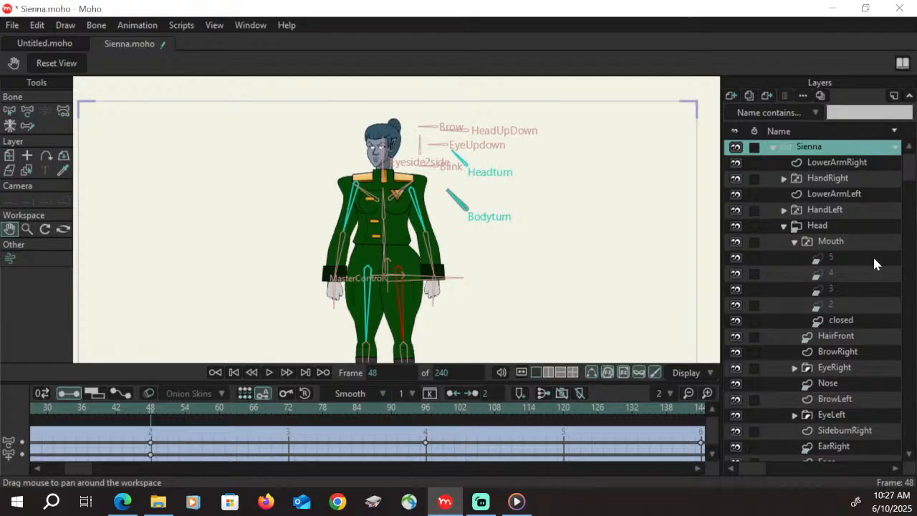
{"action": "left_click", "coordinate": [784, 228]}
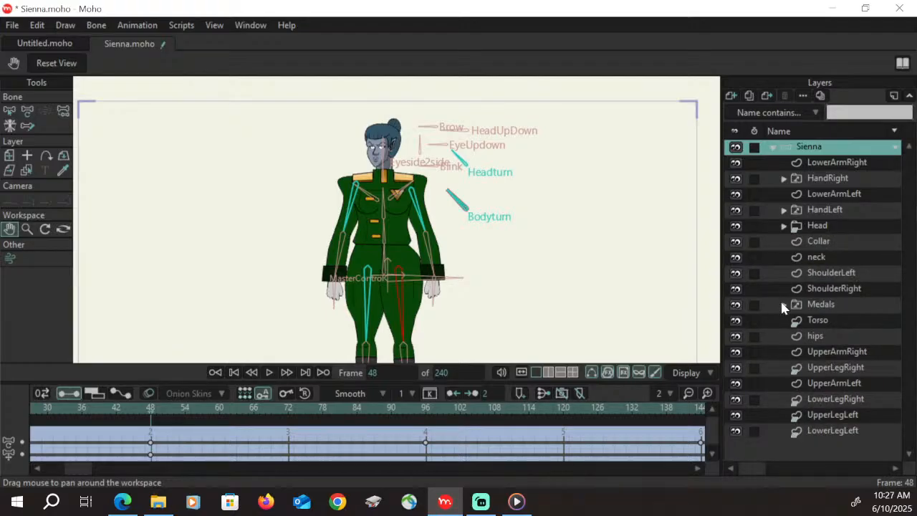
{"action": "left_click", "coordinate": [828, 242]}
{"action": "left_click", "coordinate": [26, 302]}
{"action": "left_click", "coordinate": [441, 158]}
{"action": "left_click_drag", "start_coordinate": [440, 158], "coordinate": [599, 74]}
{"action": "left_click", "coordinate": [10, 306]}
{"action": "left_click_drag", "start_coordinate": [430, 188], "coordinate": [430, 269]}
{"action": "left_click", "coordinate": [10, 112]}
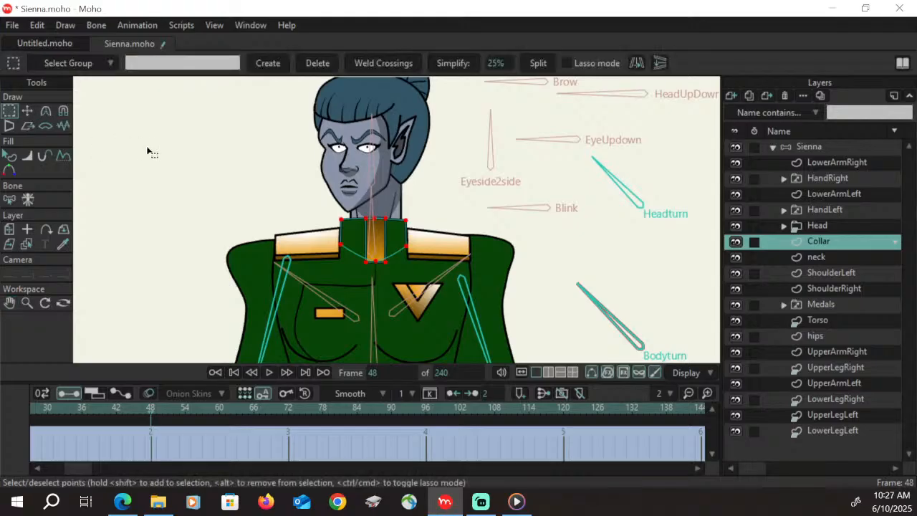
{"action": "left_click", "coordinate": [377, 240]}
{"action": "key", "text": "t"}
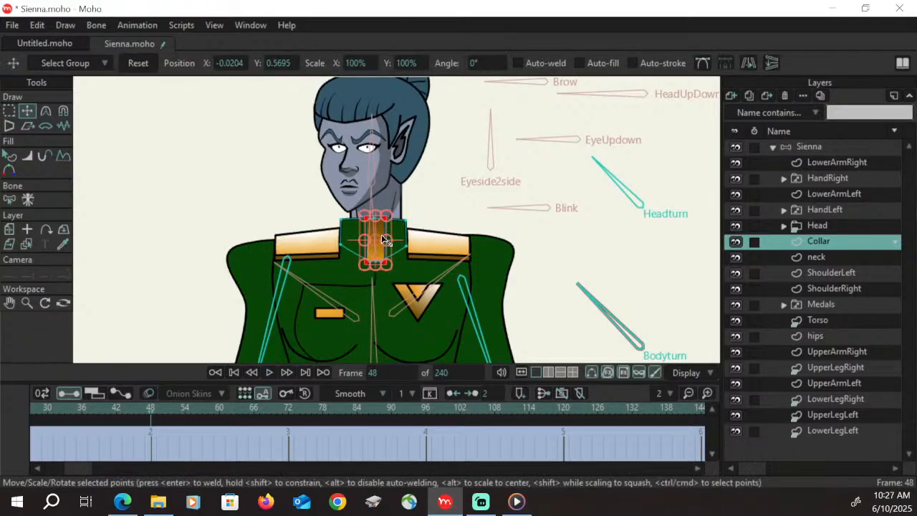
{"action": "left_click_drag", "start_coordinate": [383, 230], "coordinate": [370, 230]}
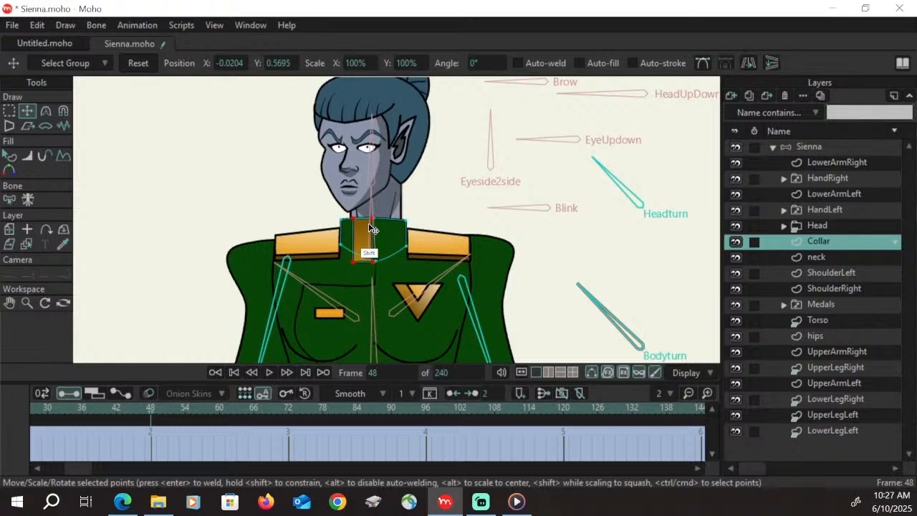
Refine the collar at frame 48 by nudging individual edge points of the gold strip and the collar's upper corner
{"action": "left_click", "coordinate": [9, 111]}
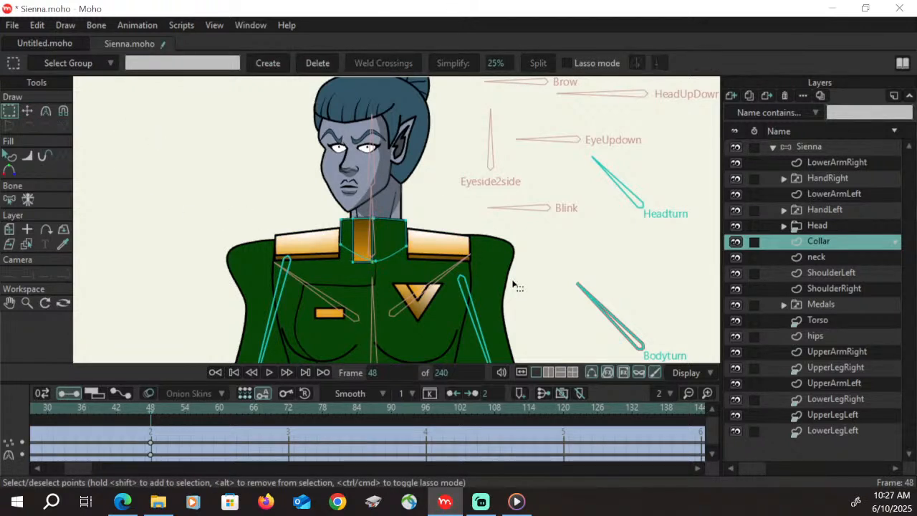
{"action": "key", "text": "t"}
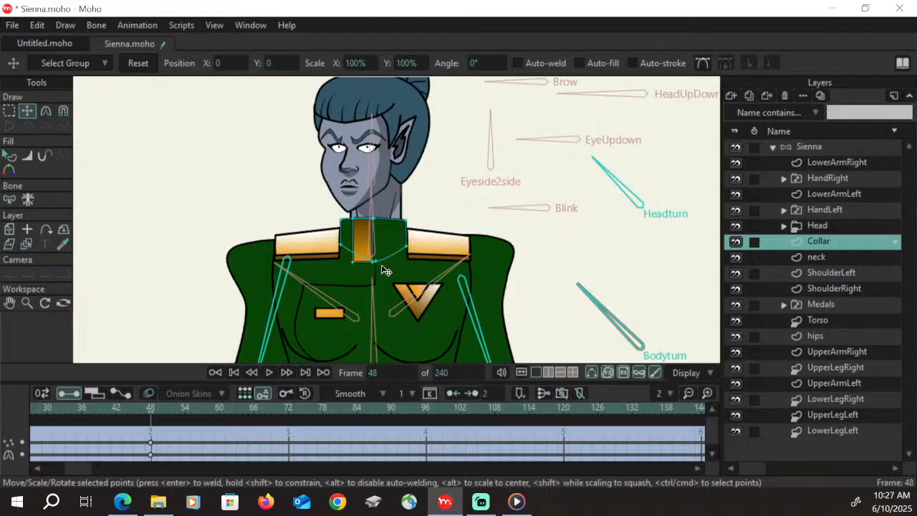
{"action": "left_click_drag", "start_coordinate": [376, 261], "coordinate": [359, 261]}
{"action": "left_click_drag", "start_coordinate": [374, 218], "coordinate": [365, 217]}
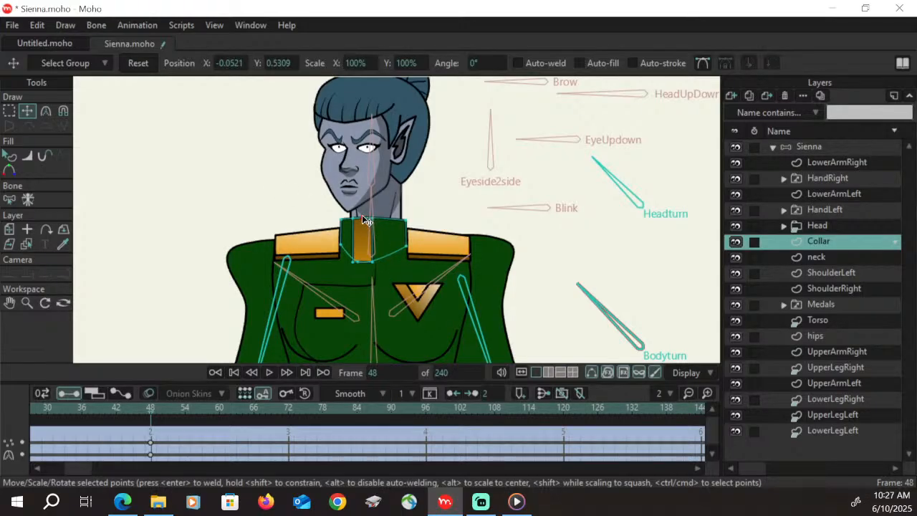
{"action": "left_click", "coordinate": [405, 220]}
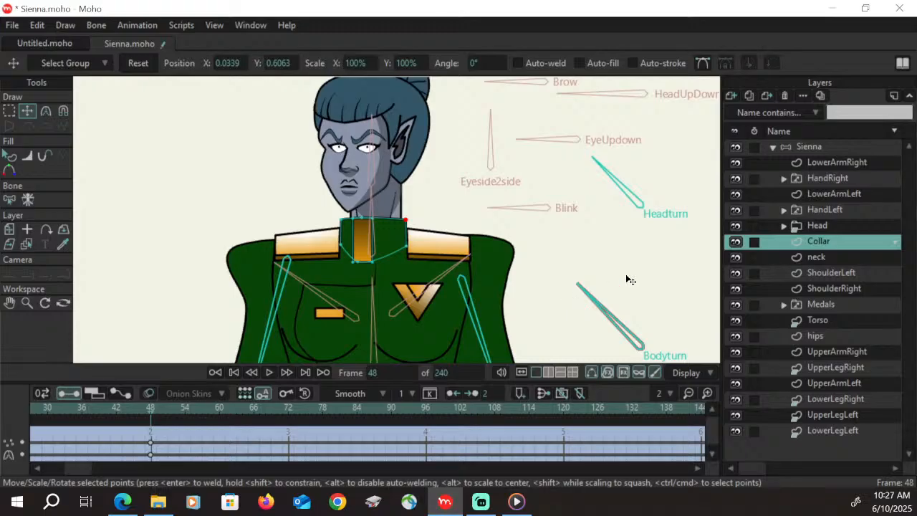
On the neck layer at frame 48, shift the two neck muscle lines sideways in the direction the face is turned
{"action": "left_click", "coordinate": [817, 257]}
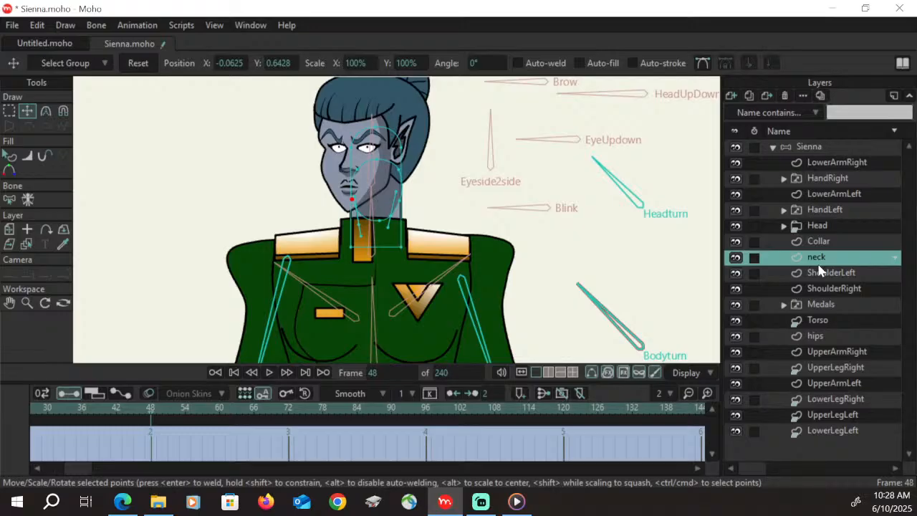
{"action": "left_click", "coordinate": [9, 112]}
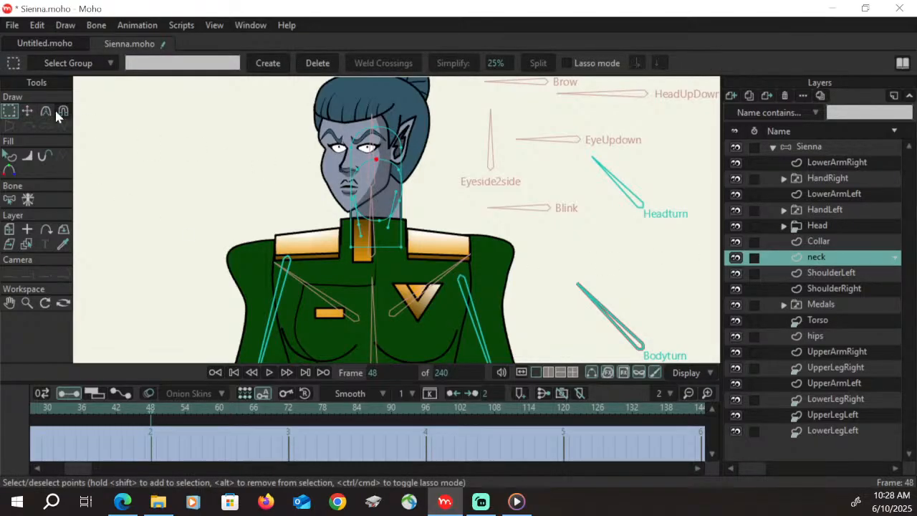
{"action": "left_click", "coordinate": [27, 111]}
{"action": "left_click_drag", "start_coordinate": [376, 160], "coordinate": [399, 166]}
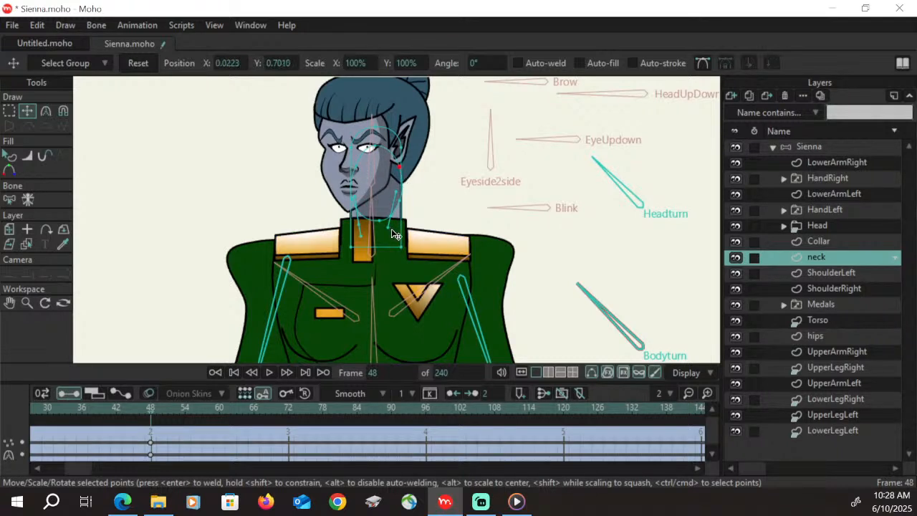
{"action": "left_click_drag", "start_coordinate": [389, 228], "coordinate": [380, 234]}
{"action": "left_click", "coordinate": [359, 218]}
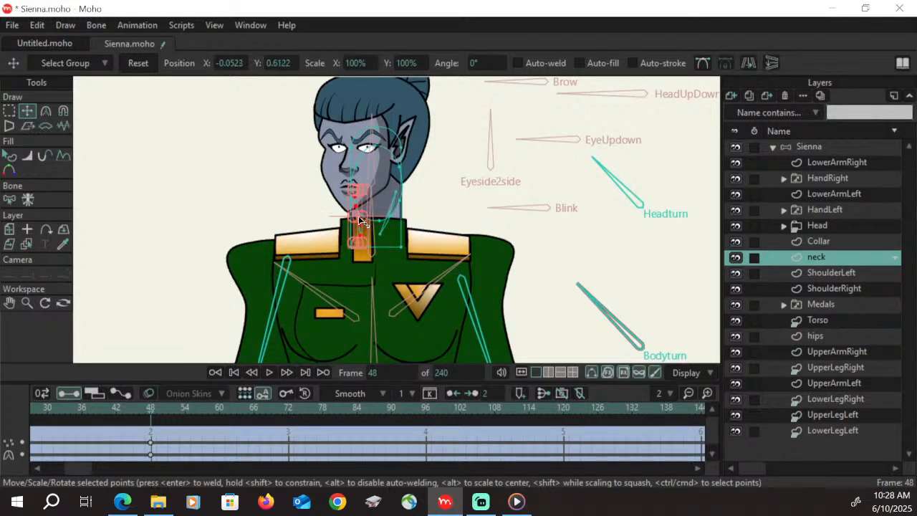
{"action": "left_click_drag", "start_coordinate": [360, 206], "coordinate": [357, 205]}
{"action": "left_click", "coordinate": [9, 111]}
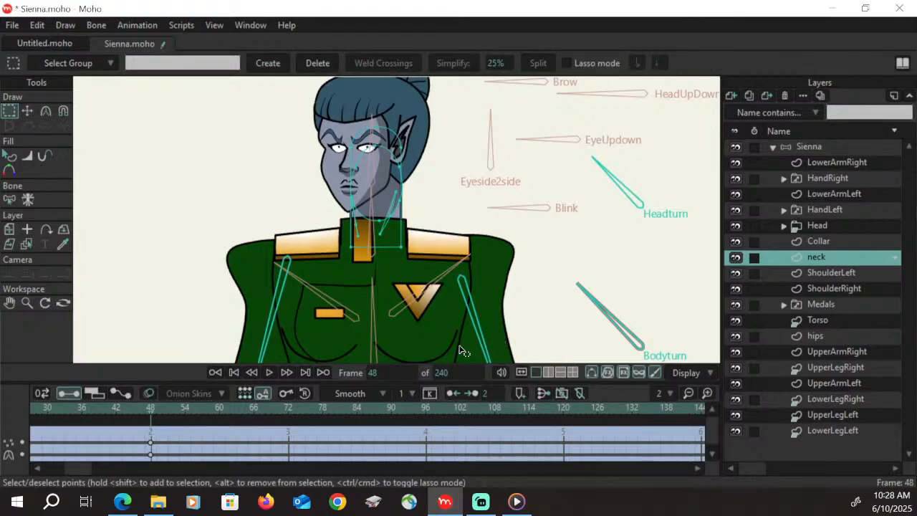
{"action": "left_click", "coordinate": [826, 320]}
{"action": "left_click", "coordinate": [27, 303]}
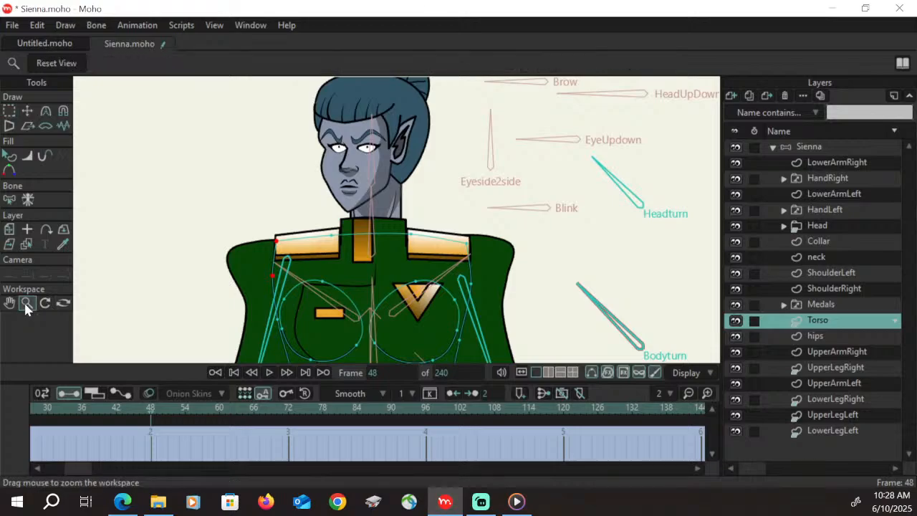
{"action": "left_click_drag", "start_coordinate": [481, 276], "coordinate": [417, 312]}
{"action": "left_click_drag", "start_coordinate": [516, 285], "coordinate": [464, 204]}
{"action": "left_click", "coordinate": [10, 303]}
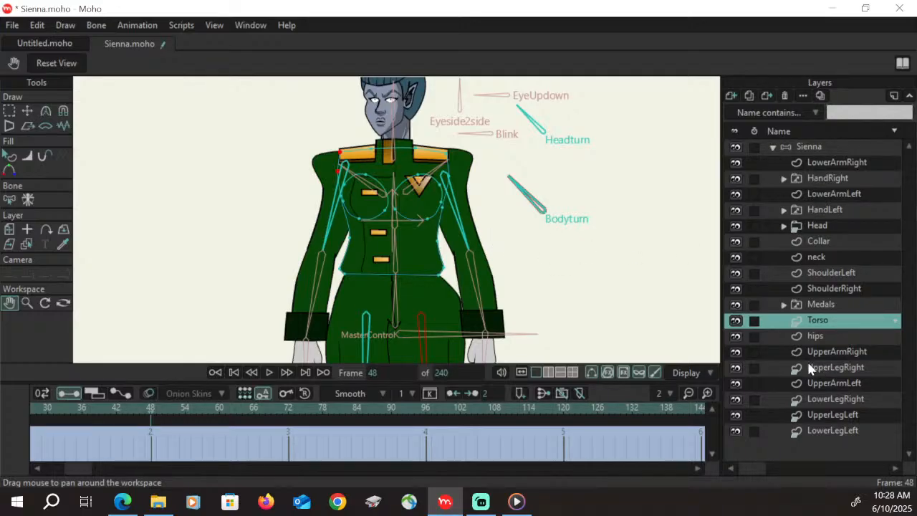
{"action": "left_click", "coordinate": [813, 147]}
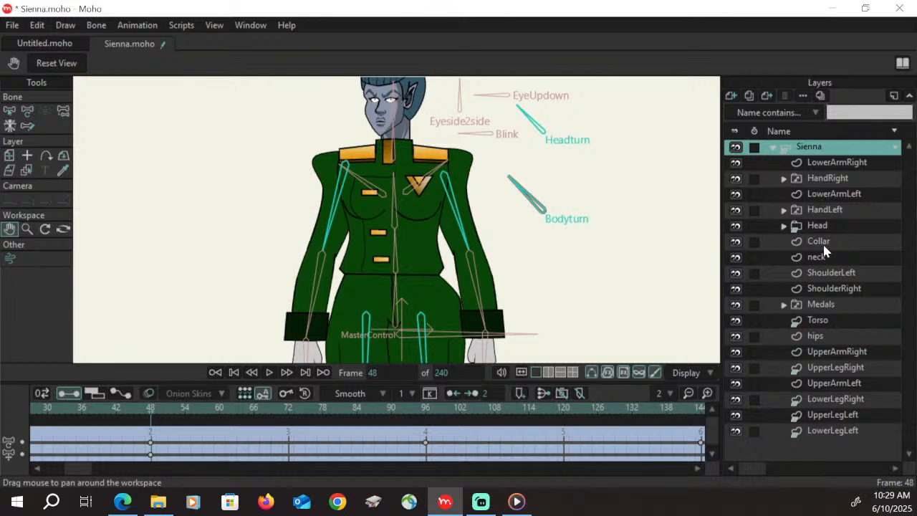
On the Torso layer at frame 48, move the shoulder, armpit and chest-side outline points inward on the side the face turns toward
{"action": "left_click", "coordinate": [826, 326]}
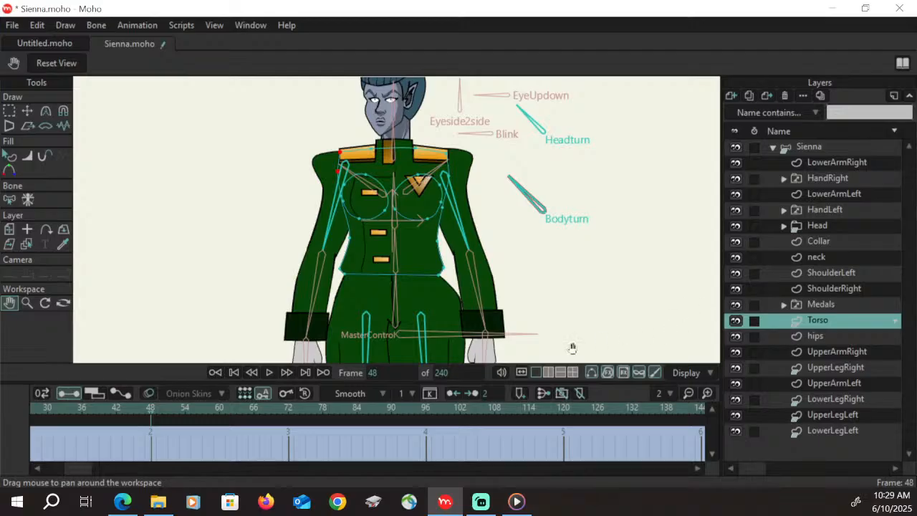
{"action": "left_click", "coordinate": [27, 302]}
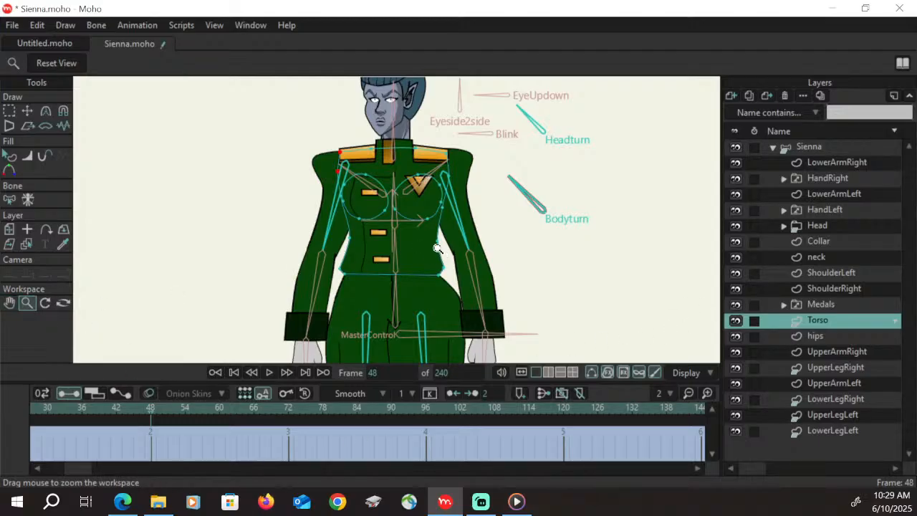
{"action": "left_click_drag", "start_coordinate": [435, 251], "coordinate": [535, 203]}
{"action": "left_click_drag", "start_coordinate": [395, 253], "coordinate": [415, 246]}
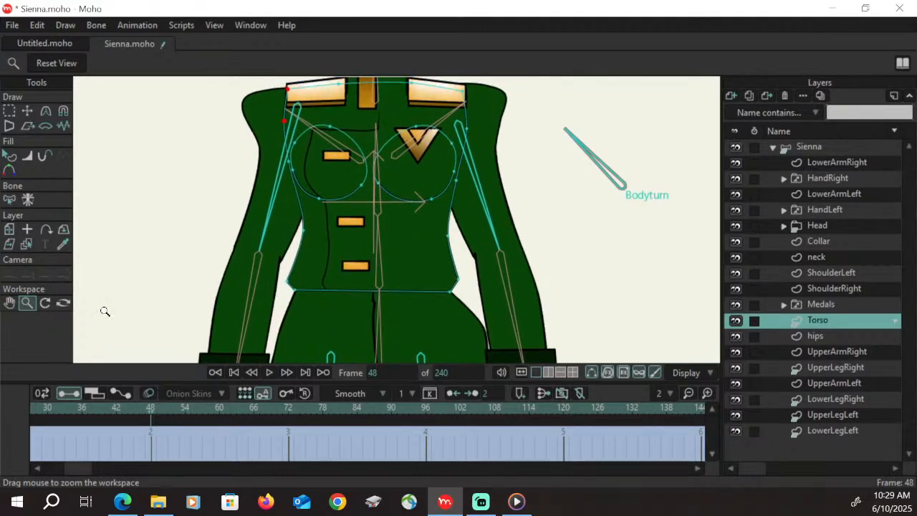
{"action": "left_click", "coordinate": [10, 302]}
{"action": "left_click_drag", "start_coordinate": [241, 237], "coordinate": [243, 273]}
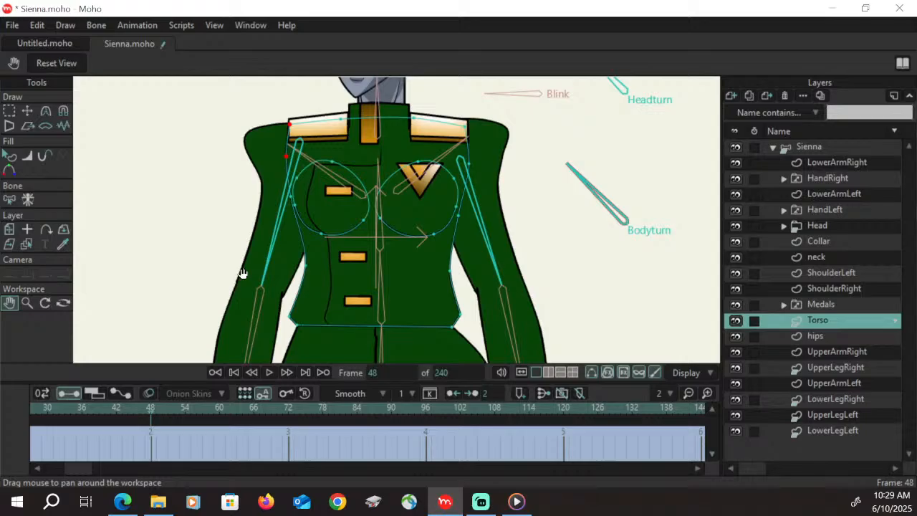
{"action": "left_click", "coordinate": [27, 111]}
{"action": "left_click_drag", "start_coordinate": [296, 141], "coordinate": [302, 130]}
{"action": "key", "text": "g"}
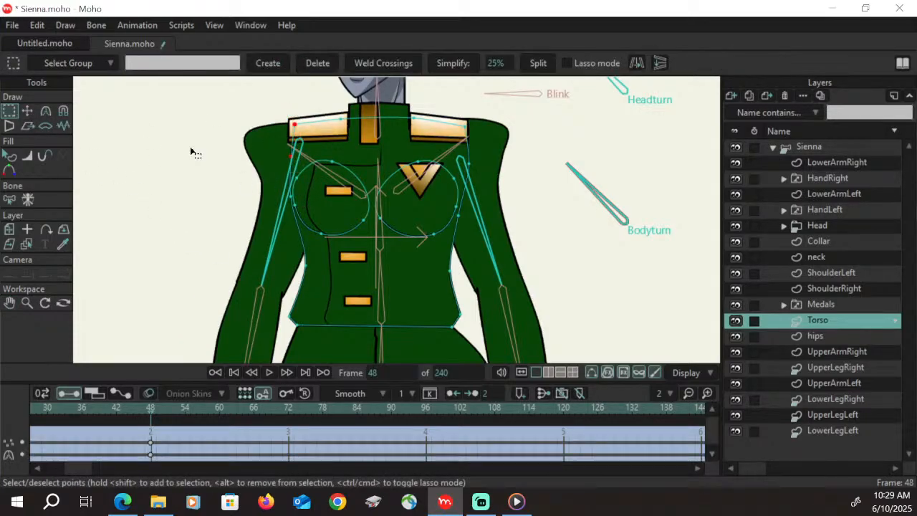
{"action": "left_click", "coordinate": [292, 200]}
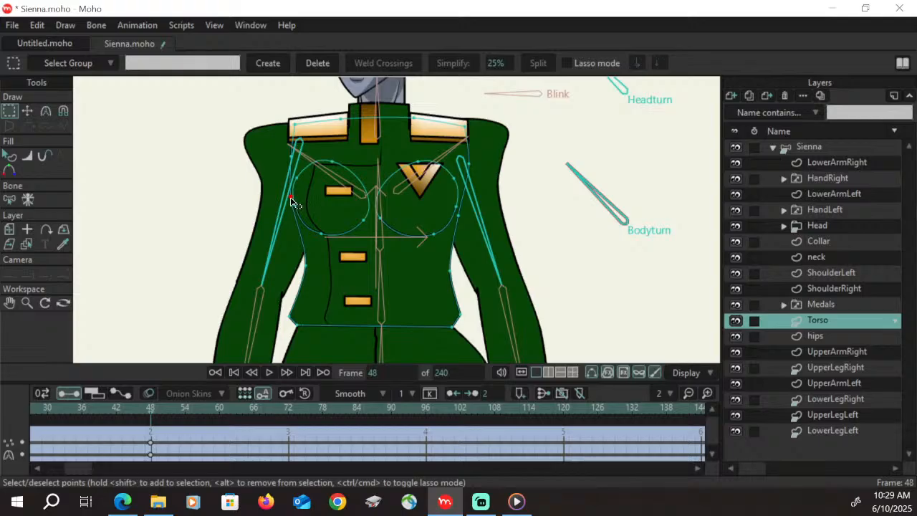
{"action": "key", "text": "t"}
{"action": "left_click_drag", "start_coordinate": [291, 198], "coordinate": [294, 199]}
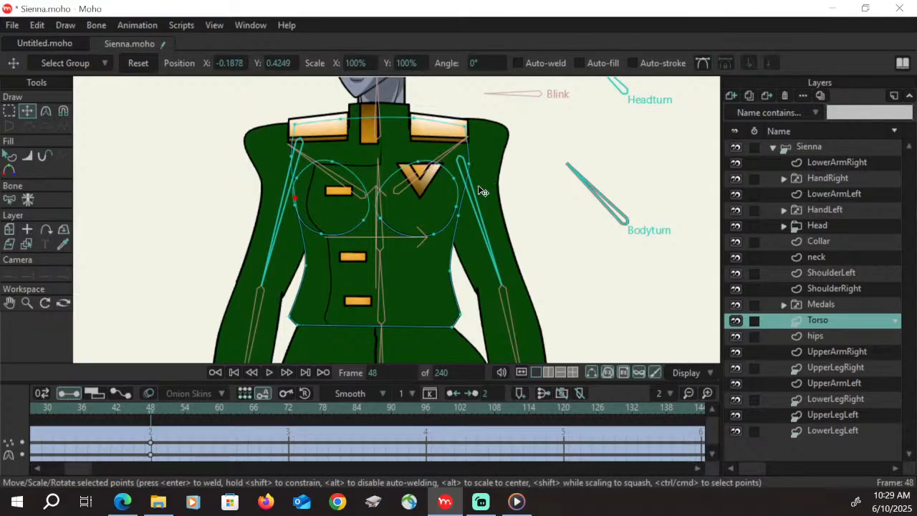
Narrow the torso outline for the three-quarter view by moving the hem, waist, side and shoulder-line points inward on both sides
{"action": "left_click", "coordinate": [293, 317]}
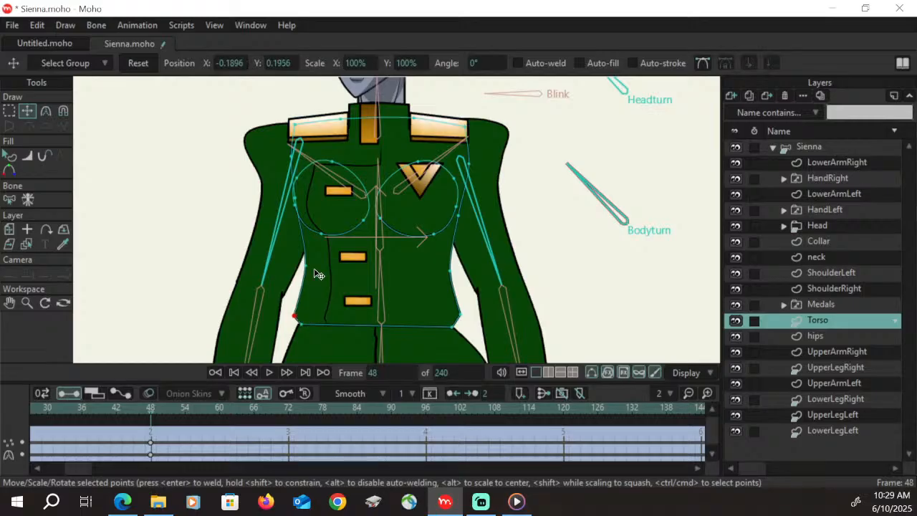
{"action": "left_click", "coordinate": [456, 314]}
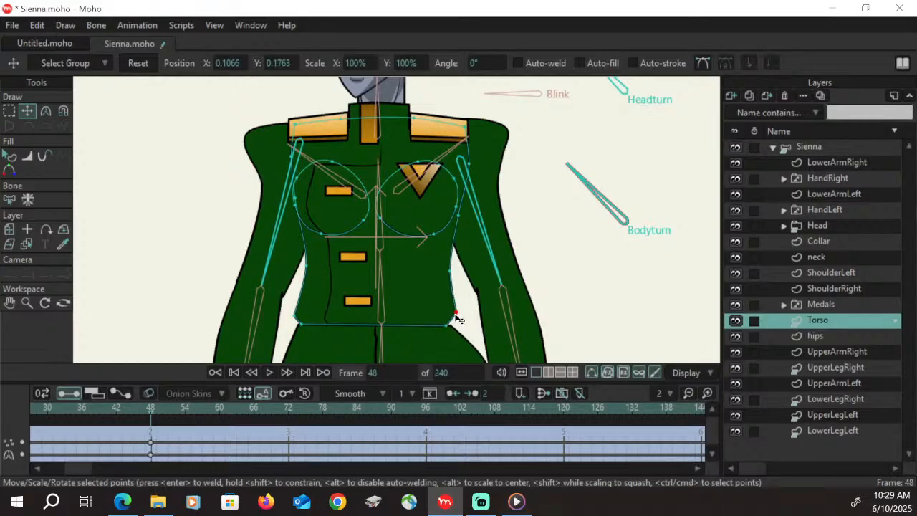
{"action": "left_click_drag", "start_coordinate": [447, 326], "coordinate": [450, 325]}
{"action": "left_click_drag", "start_coordinate": [451, 273], "coordinate": [443, 275]}
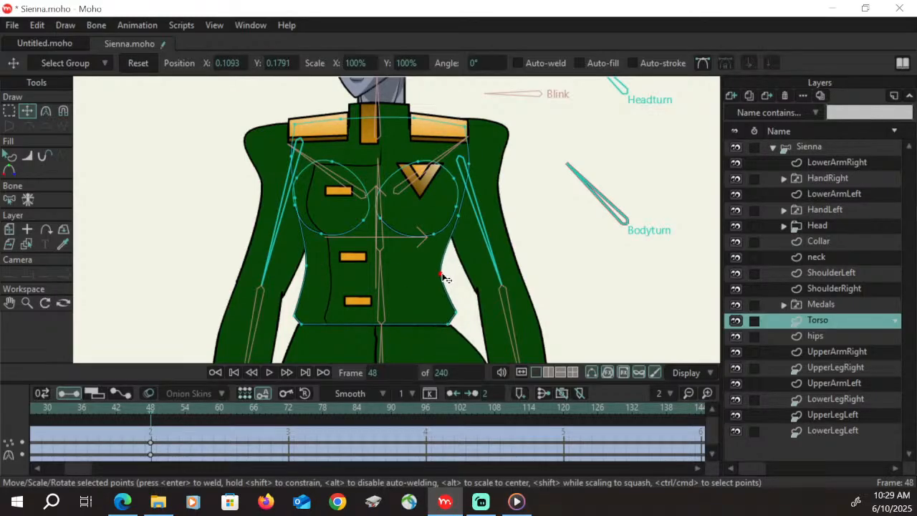
{"action": "left_click_drag", "start_coordinate": [310, 266], "coordinate": [305, 267]}
{"action": "left_click_drag", "start_coordinate": [458, 215], "coordinate": [456, 218]}
{"action": "left_click_drag", "start_coordinate": [469, 164], "coordinate": [467, 164]}
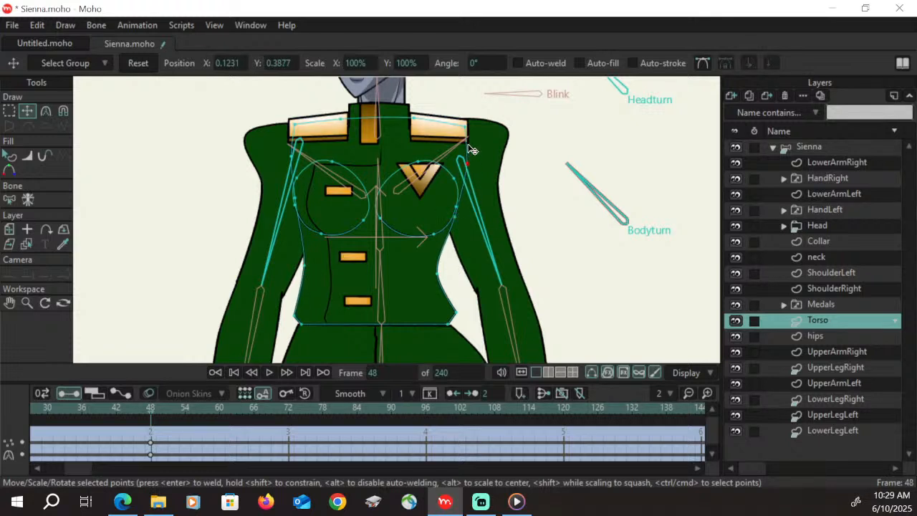
{"action": "left_click_drag", "start_coordinate": [465, 126], "coordinate": [410, 116]}
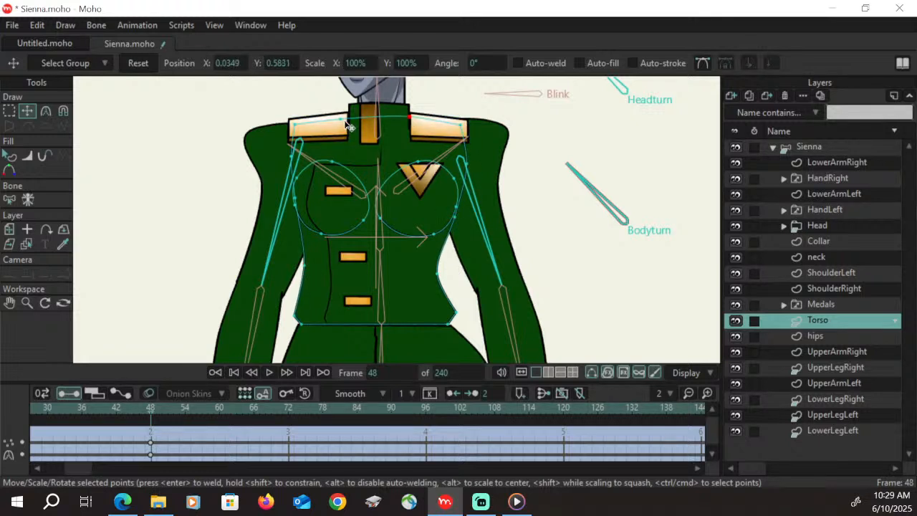
{"action": "left_click_drag", "start_coordinate": [348, 124], "coordinate": [346, 119]}
Push the far breast's curve and the adjoining side outline outward in the turn direction, raising the waist point beneath it
{"action": "left_click_drag", "start_coordinate": [295, 199], "coordinate": [288, 198]}
{"action": "left_click_drag", "start_coordinate": [304, 265], "coordinate": [304, 239]}
{"action": "left_click_drag", "start_coordinate": [295, 205], "coordinate": [291, 198]}
{"action": "left_click_drag", "start_coordinate": [321, 235], "coordinate": [306, 231]}
{"action": "left_click_drag", "start_coordinate": [334, 161], "coordinate": [331, 163]}
{"action": "left_click_drag", "start_coordinate": [363, 225], "coordinate": [348, 230]}
{"action": "left_click_drag", "start_coordinate": [331, 164], "coordinate": [331, 166]}
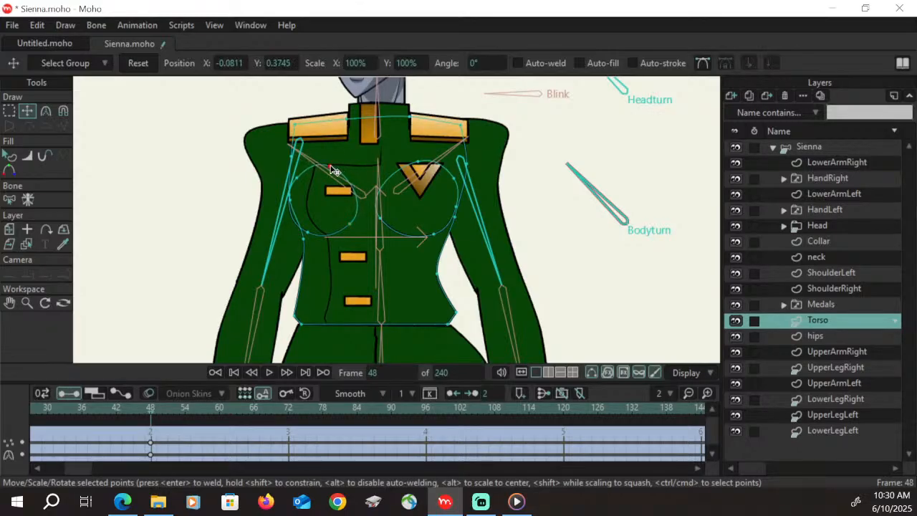
Shift the near breast's curve sideways in the turn direction, and scrub from frame 0 back to 48 to check the turn
{"action": "left_click", "coordinate": [10, 110]}
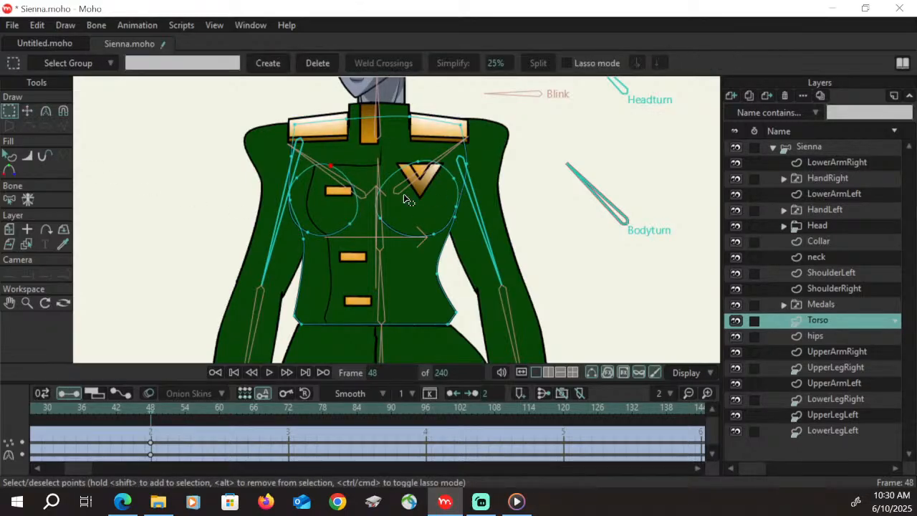
{"action": "left_click", "coordinate": [443, 230]}
{"action": "left_click", "coordinate": [29, 111]}
{"action": "left_click_drag", "start_coordinate": [432, 207], "coordinate": [411, 220]}
{"action": "left_click", "coordinate": [133, 416]}
{"action": "left_click_drag", "start_coordinate": [133, 416], "coordinate": [310, 439]}
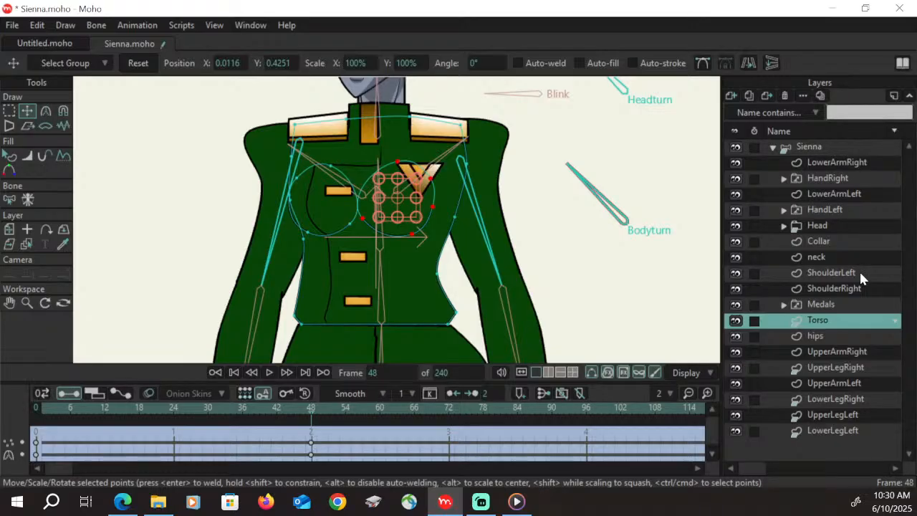
On the ShoulderLeft layer at frame 48, move the shoulder board's outer-edge points inward so that edge bows in perspective
{"action": "left_click", "coordinate": [847, 288]}
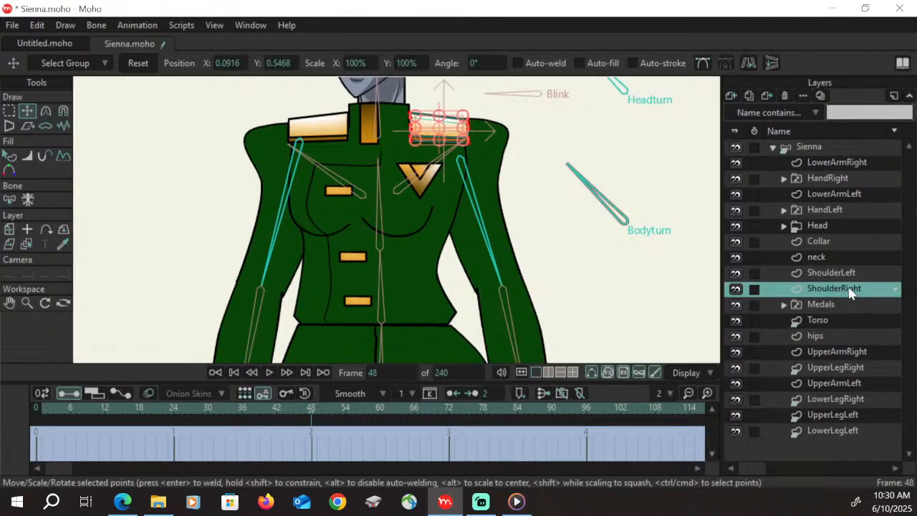
{"action": "left_click", "coordinate": [847, 277]}
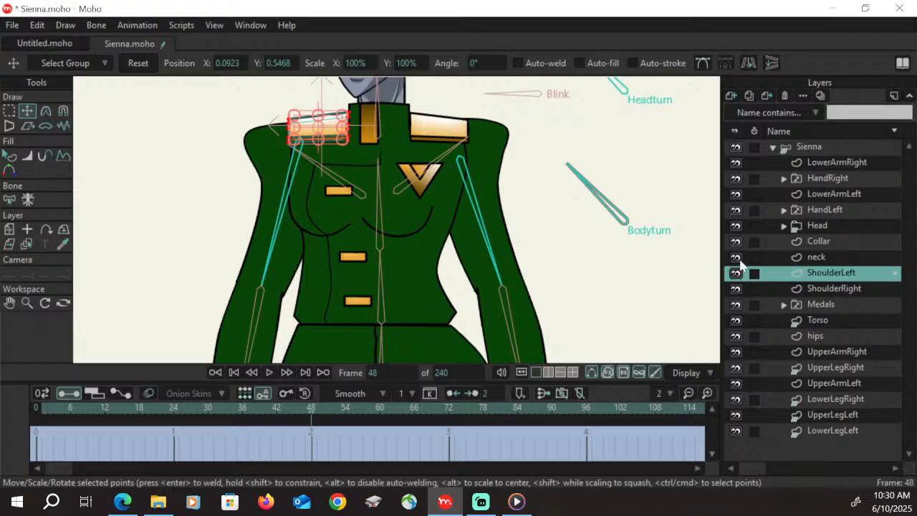
{"action": "left_click", "coordinate": [27, 302]}
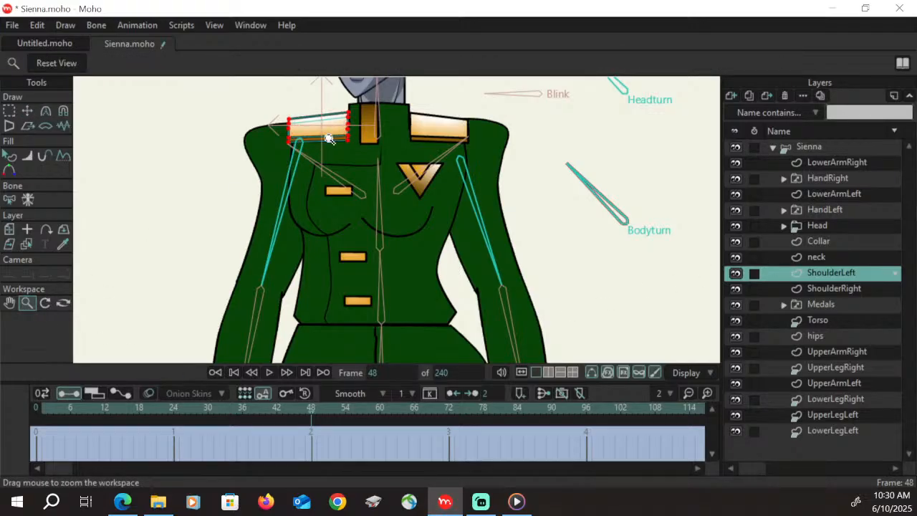
{"action": "left_click_drag", "start_coordinate": [331, 139], "coordinate": [395, 137]}
{"action": "left_click", "coordinate": [11, 303]}
{"action": "left_click_drag", "start_coordinate": [337, 185], "coordinate": [325, 263]}
{"action": "key", "text": "t"}
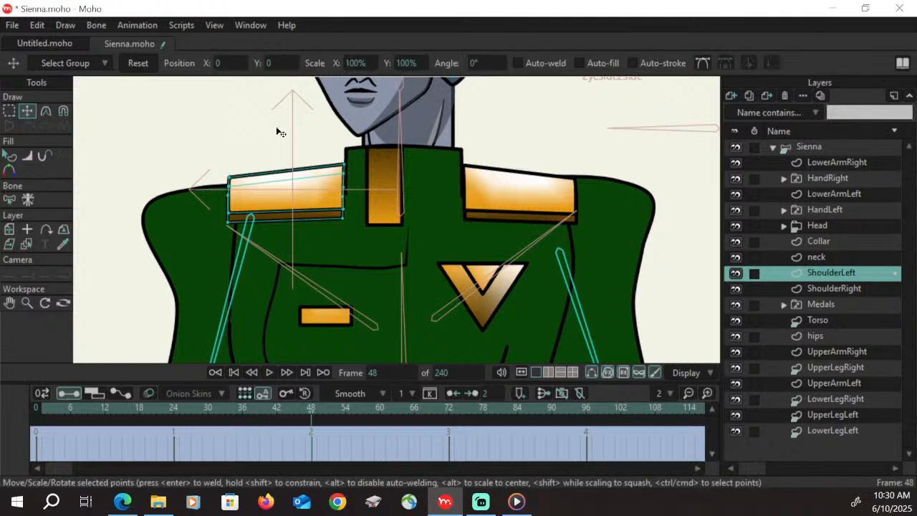
{"action": "mouse_move", "coordinate": [233, 182]}
{"action": "left_mouse_down"}
{"action": "mouse_move", "coordinate": [238, 199]}
{"action": "mouse_move", "coordinate": [247, 176]}
{"action": "mouse_move", "coordinate": [243, 183]}
{"action": "left_mouse_up"}
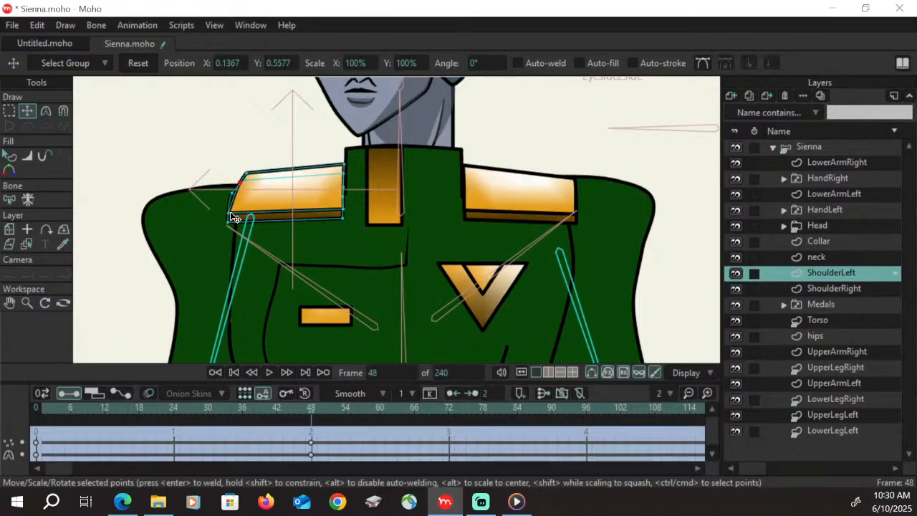
{"action": "left_click_drag", "start_coordinate": [230, 215], "coordinate": [236, 193]}
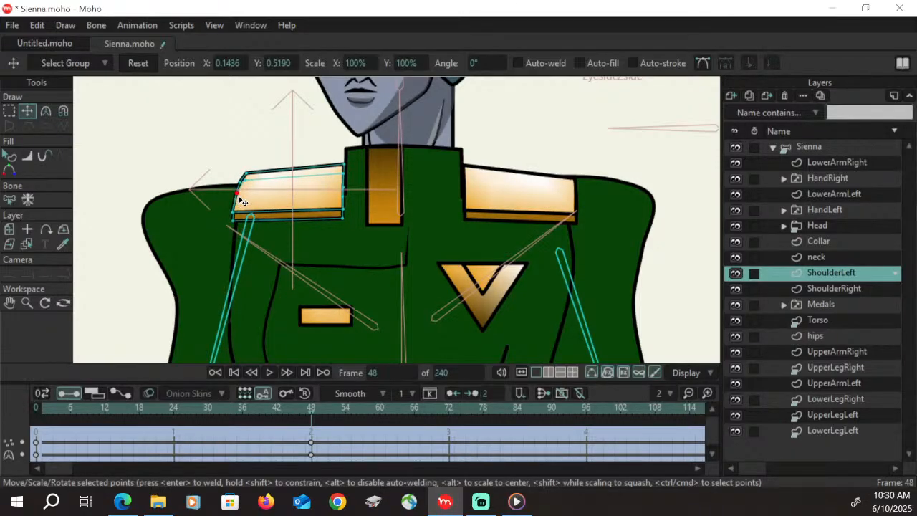
Curve the collar-side edge of the ShoulderLeft board by shifting its front-face points outward from the collar, and scrub back to frame 48 to check
{"action": "left_click_drag", "start_coordinate": [343, 209], "coordinate": [345, 166]}
{"action": "left_click", "coordinate": [343, 197]}
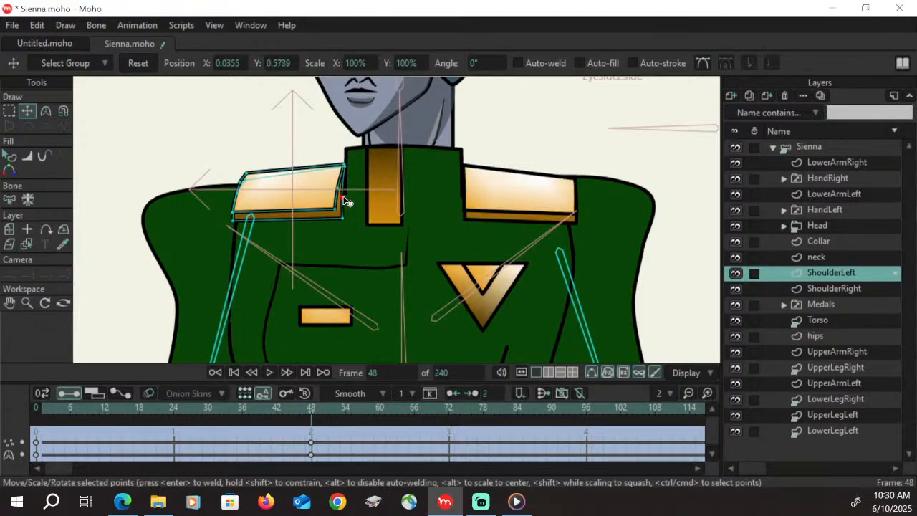
{"action": "left_click", "coordinate": [344, 218]}
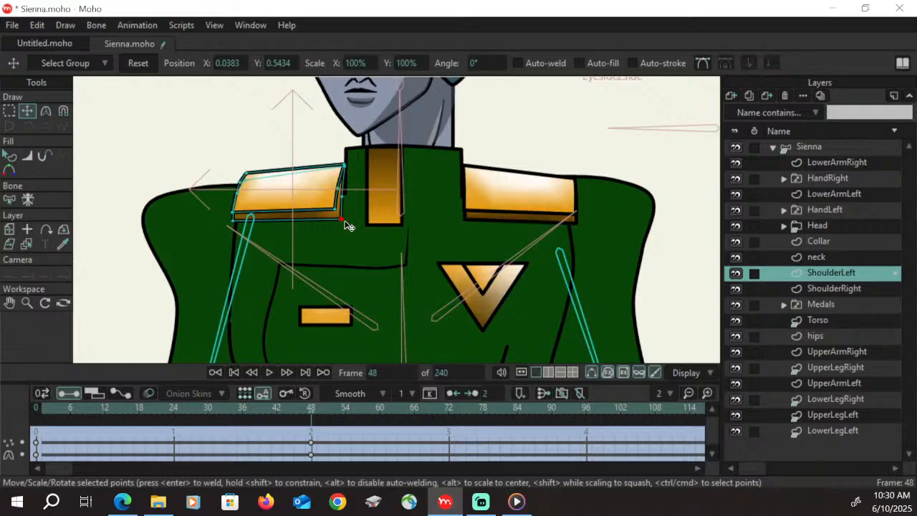
{"action": "left_click", "coordinate": [270, 414]}
{"action": "left_click_drag", "start_coordinate": [256, 413], "coordinate": [312, 421]}
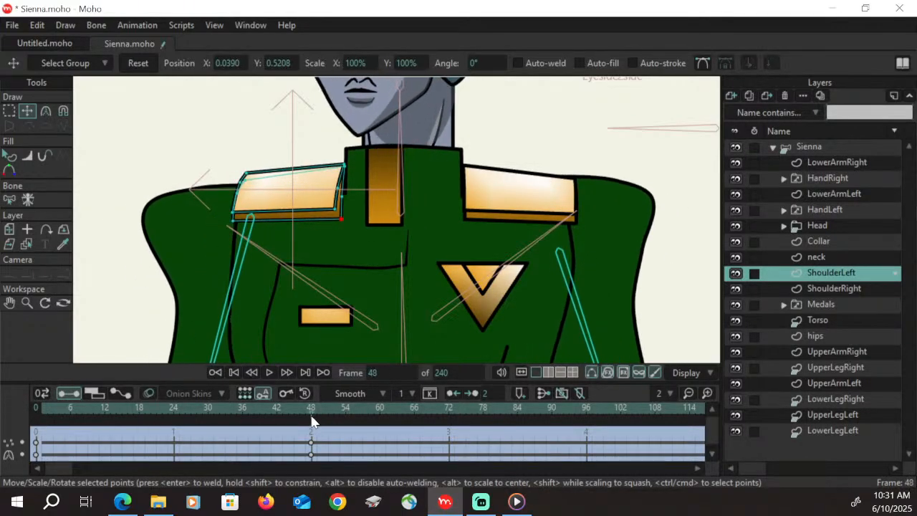
On the ShoulderRight layer, pull the shoulder board's collar-side points toward the collar and its outer-edge points inward
{"action": "left_click", "coordinate": [848, 290]}
{"action": "left_click", "coordinate": [9, 110]}
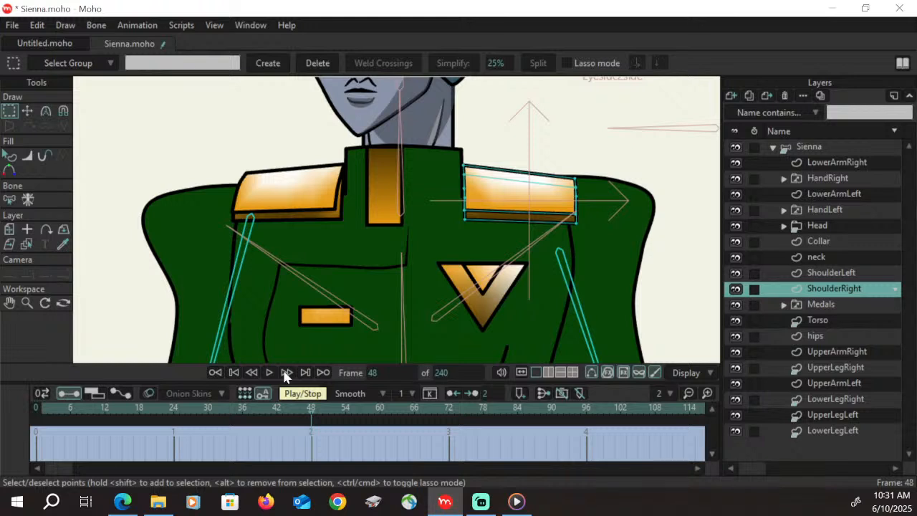
{"action": "left_click", "coordinate": [26, 111]}
{"action": "left_click_drag", "start_coordinate": [472, 223], "coordinate": [451, 187]}
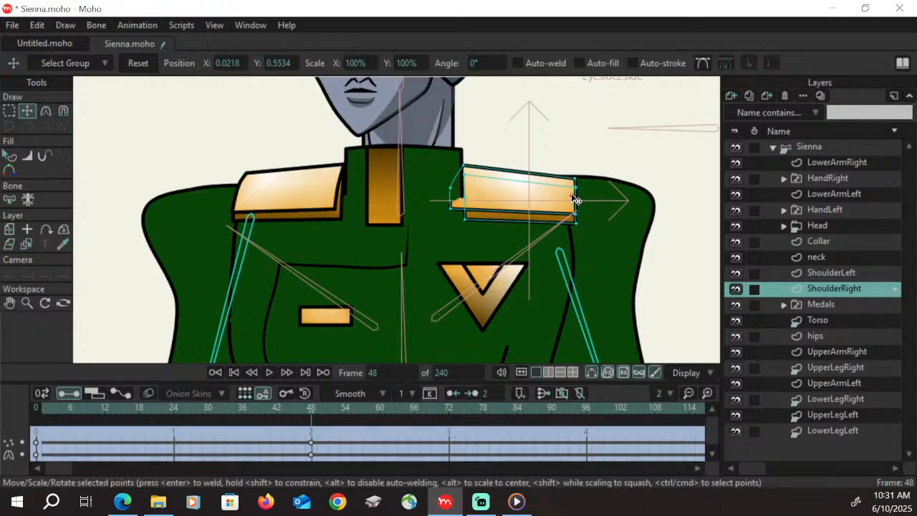
{"action": "left_click", "coordinate": [574, 196]}
{"action": "left_click_drag", "start_coordinate": [576, 212], "coordinate": [569, 186]}
{"action": "left_click", "coordinate": [570, 186]}
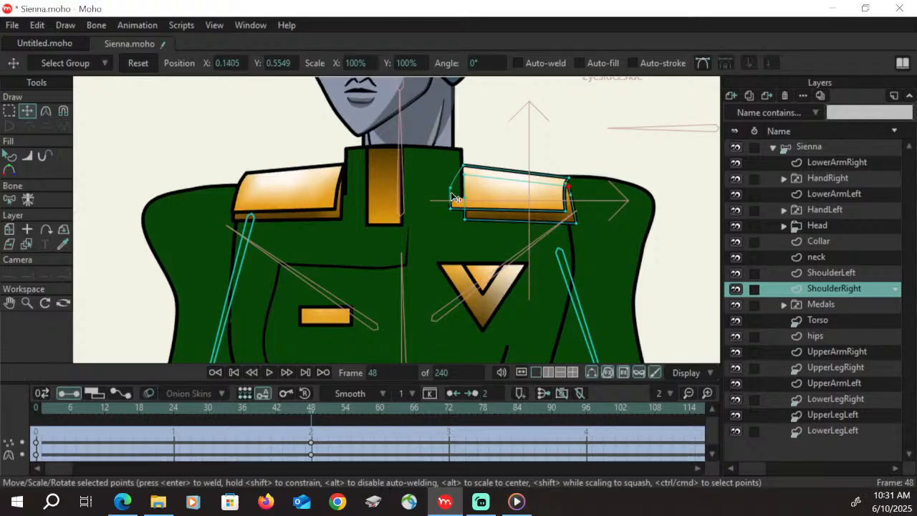
{"action": "left_click_drag", "start_coordinate": [452, 188], "coordinate": [453, 187]}
{"action": "key", "text": "alt+Tab"}
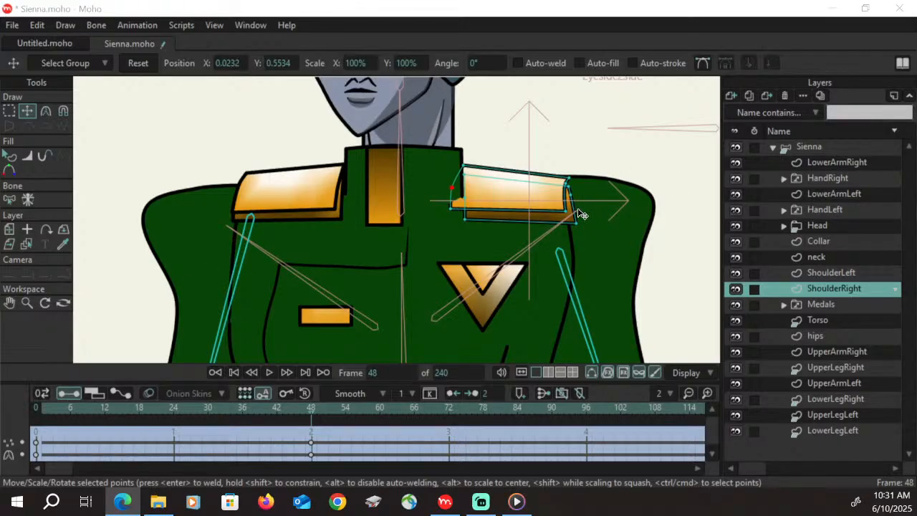
Bring the rear-face points of the ShoulderRight board in line with the reshaped edges at both ends, and scrub to check the turn
{"action": "left_click", "coordinate": [465, 171]}
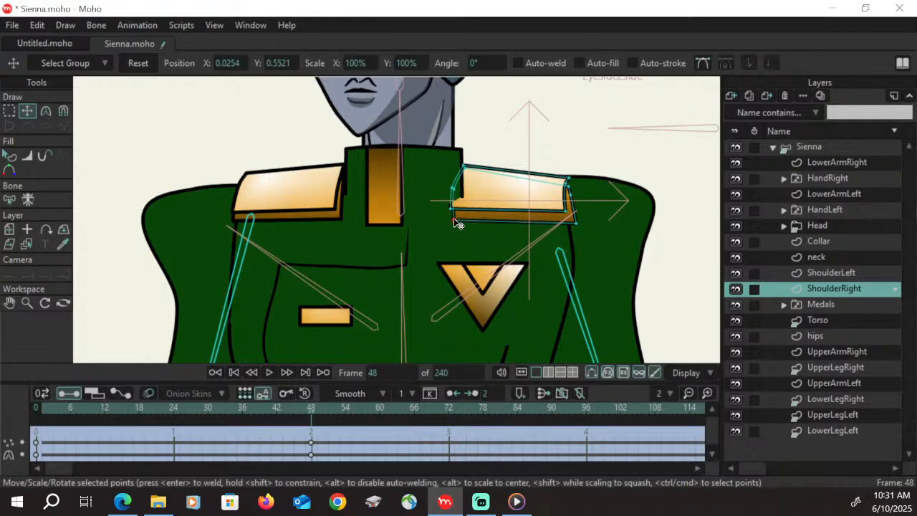
{"action": "left_click", "coordinate": [455, 192]}
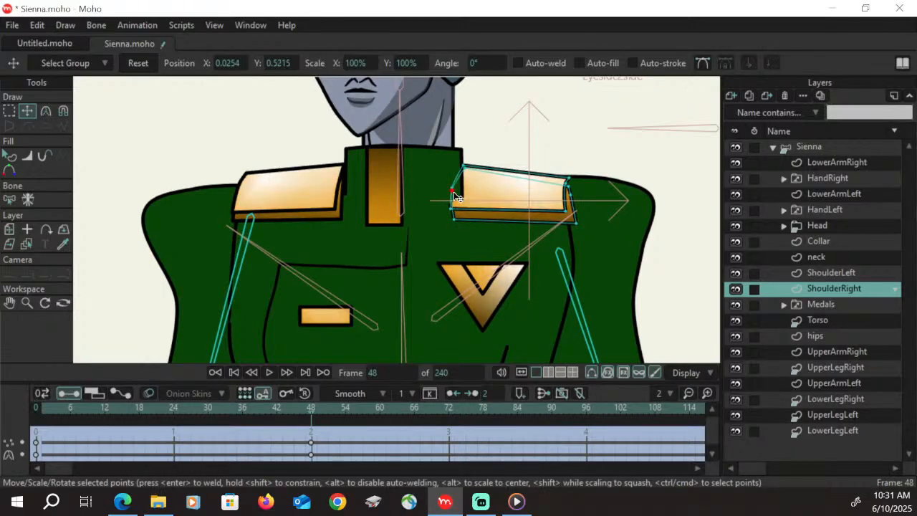
{"action": "left_click", "coordinate": [572, 182]}
{"action": "left_click", "coordinate": [567, 213]}
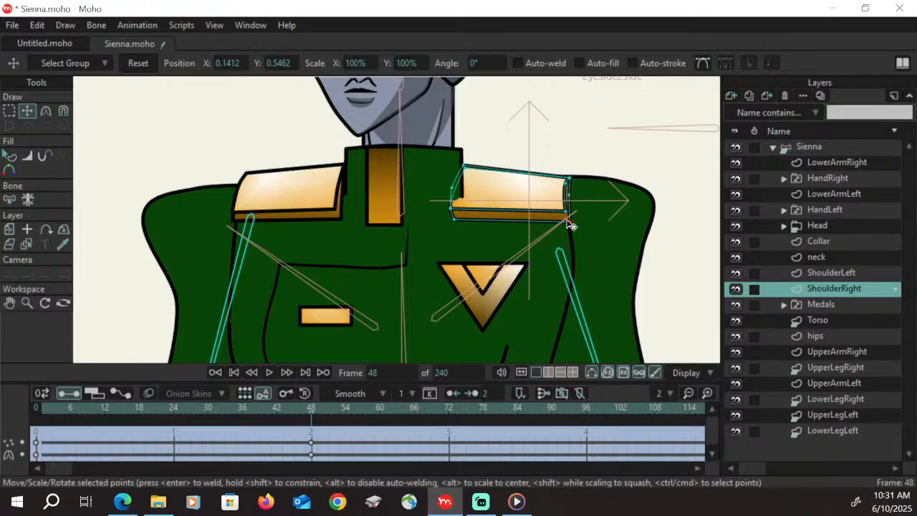
{"action": "left_click_drag", "start_coordinate": [567, 212], "coordinate": [565, 208]}
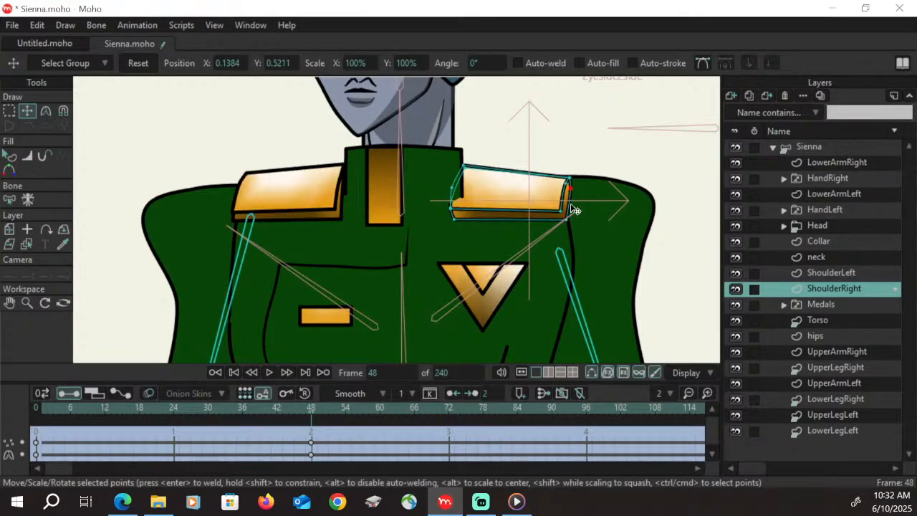
{"action": "left_click", "coordinate": [571, 189]}
{"action": "mouse_move", "coordinate": [574, 195]}
{"action": "left_mouse_down"}
{"action": "mouse_move", "coordinate": [563, 194]}
{"action": "mouse_move", "coordinate": [578, 190]}
{"action": "left_mouse_up"}
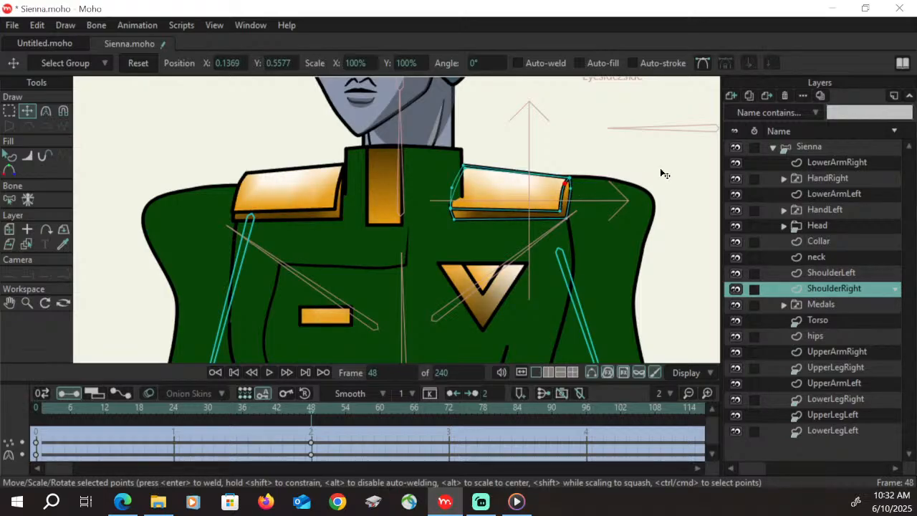
{"action": "left_click_drag", "start_coordinate": [57, 413], "coordinate": [311, 413]}
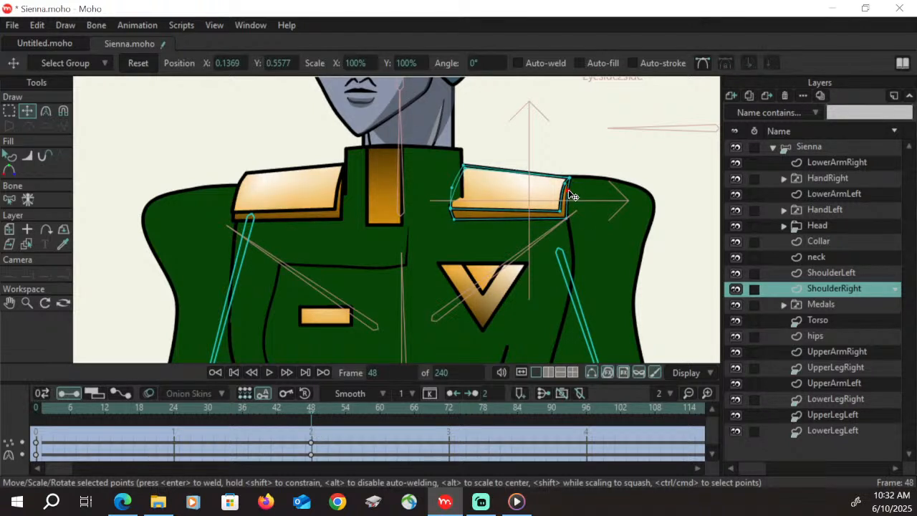
Fine-tune the curve and corner points of the ShoulderRight board's outer edge, and scrub back to frame 1 to check
{"action": "left_click", "coordinate": [561, 211]}
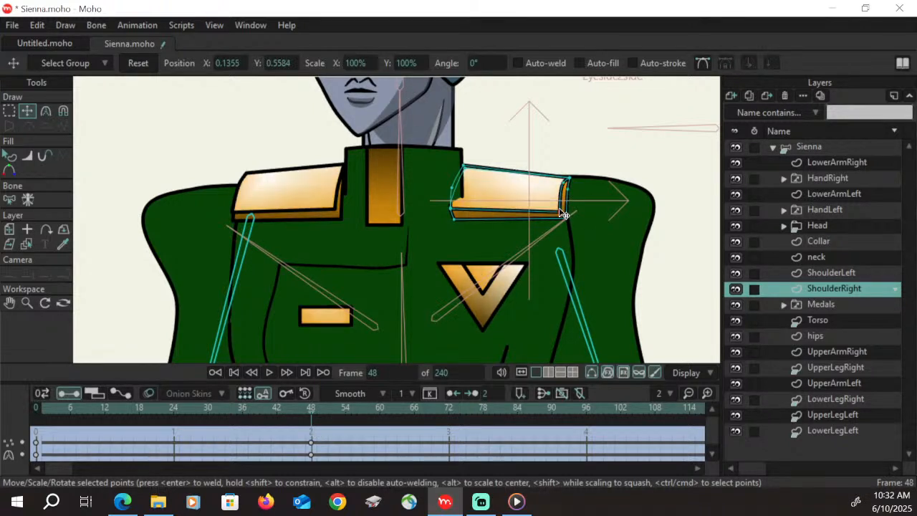
{"action": "left_click", "coordinate": [571, 177]}
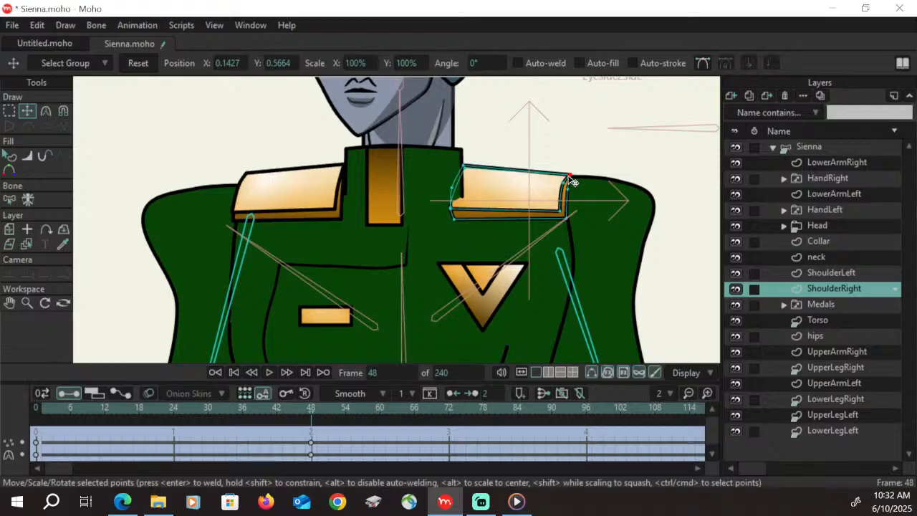
{"action": "left_click", "coordinate": [561, 212]}
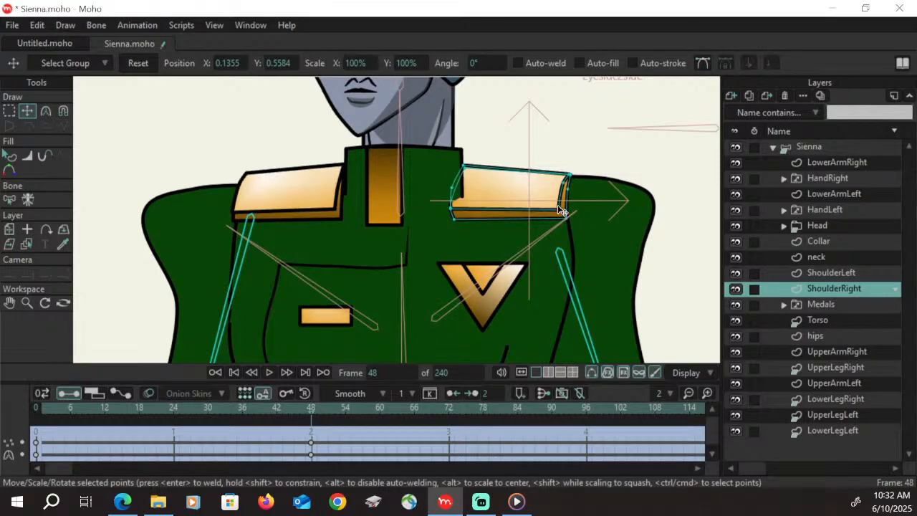
{"action": "left_click", "coordinate": [561, 212]}
{"action": "left_click_drag", "start_coordinate": [327, 417], "coordinate": [43, 419]}
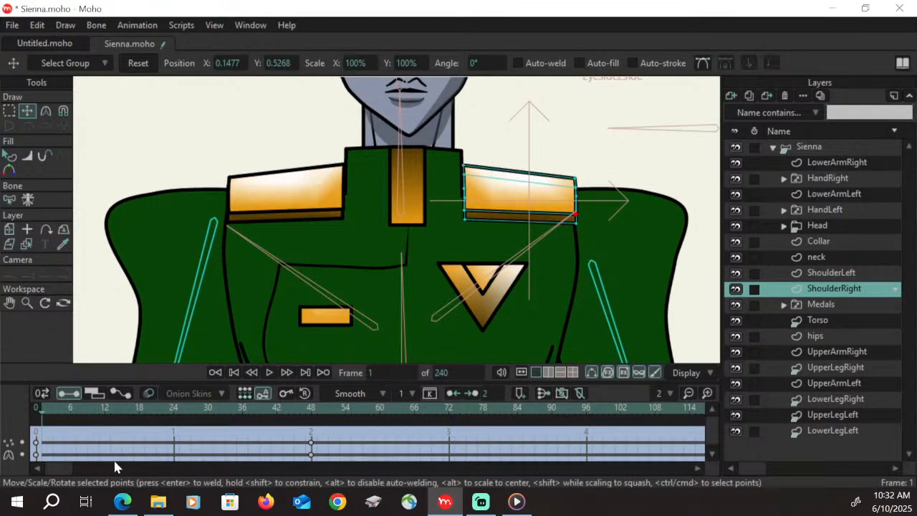
On the medals_Left layer inside the Medals group at frame 48, shift the whole jacket-front seam line sideways in the turn direction
{"action": "left_click", "coordinate": [27, 303]}
{"action": "left_click_drag", "start_coordinate": [506, 274], "coordinate": [278, 337]}
{"action": "left_click", "coordinate": [13, 304]}
{"action": "left_click_drag", "start_coordinate": [491, 320], "coordinate": [438, 258]}
{"action": "left_click", "coordinate": [26, 304]}
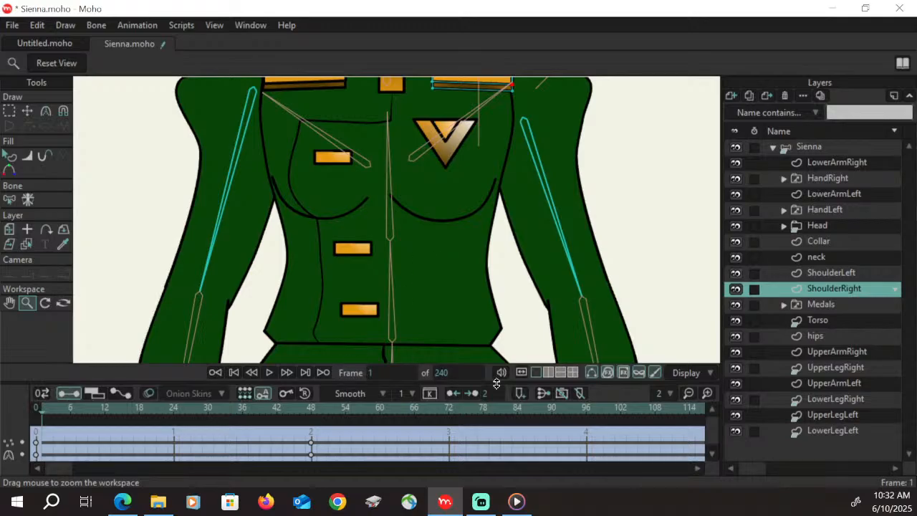
{"action": "left_click", "coordinate": [825, 305]}
{"action": "left_click", "coordinate": [784, 304]}
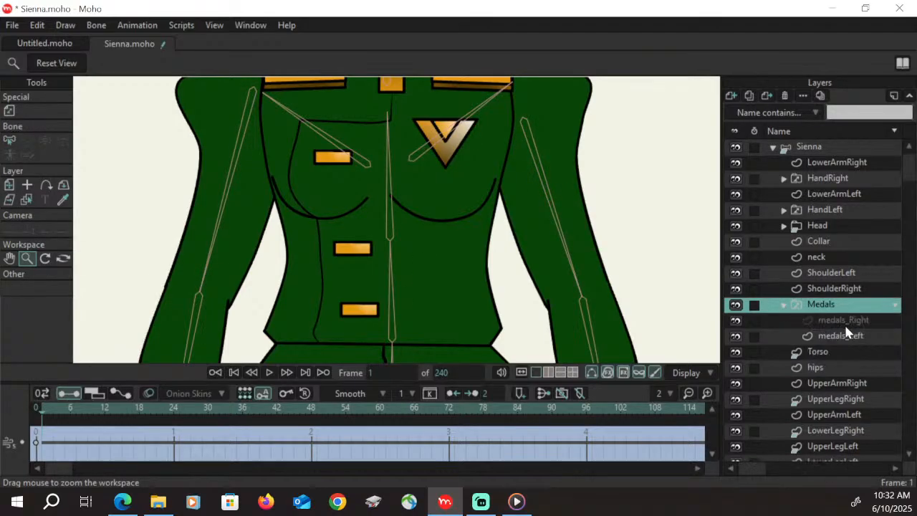
{"action": "left_click", "coordinate": [853, 336]}
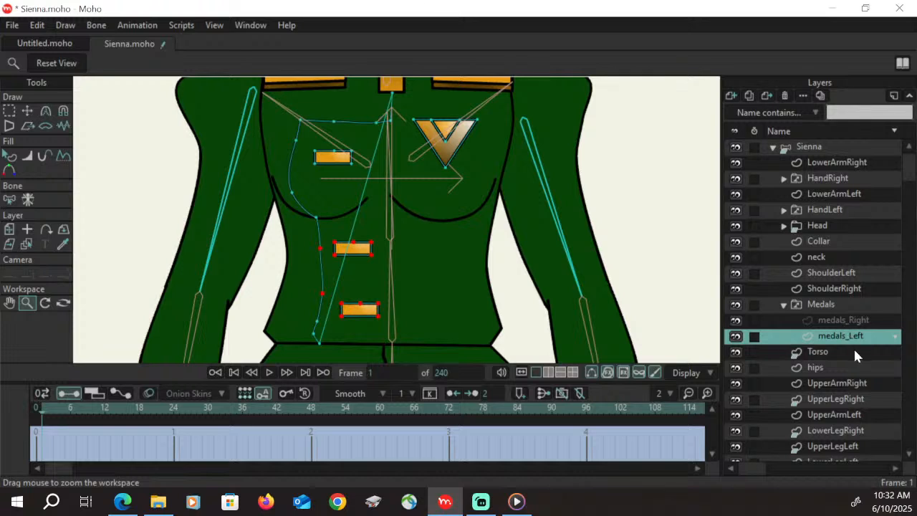
{"action": "left_click", "coordinate": [312, 410]}
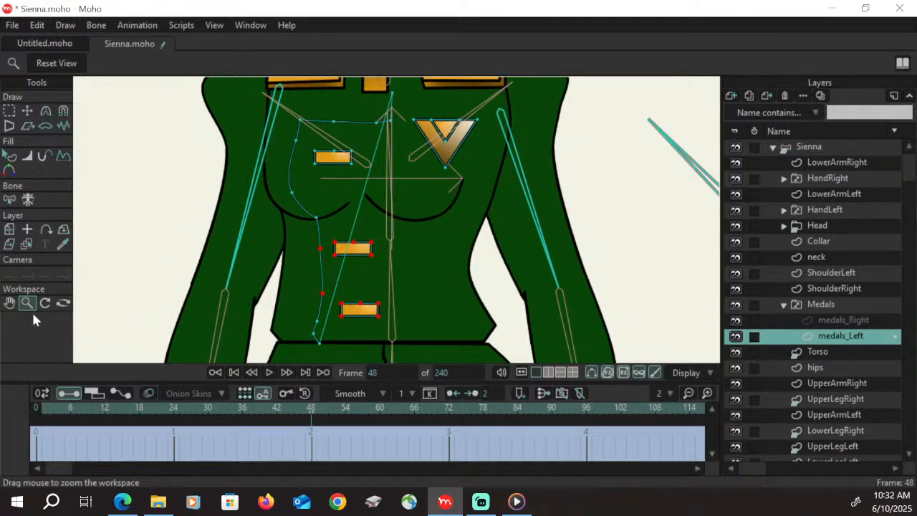
{"action": "left_click", "coordinate": [9, 111]}
{"action": "double_click", "coordinate": [361, 126]}
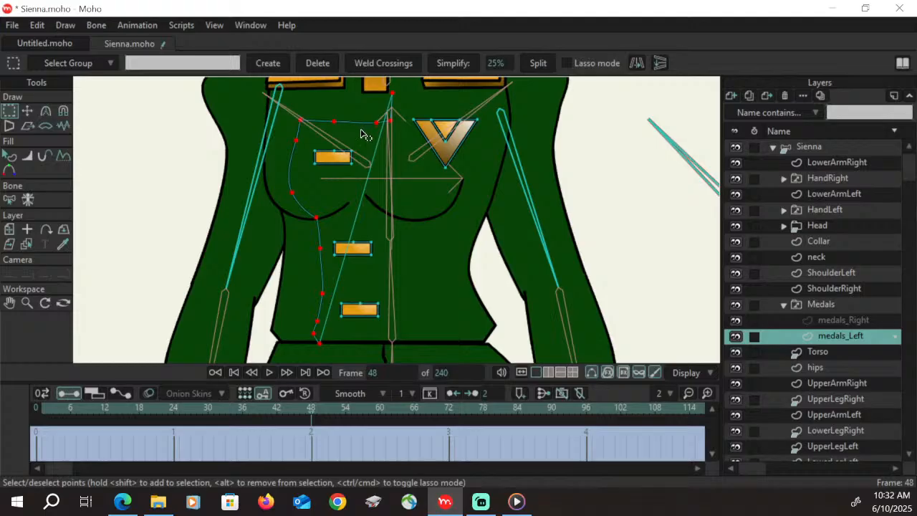
{"action": "left_click", "coordinate": [28, 111]}
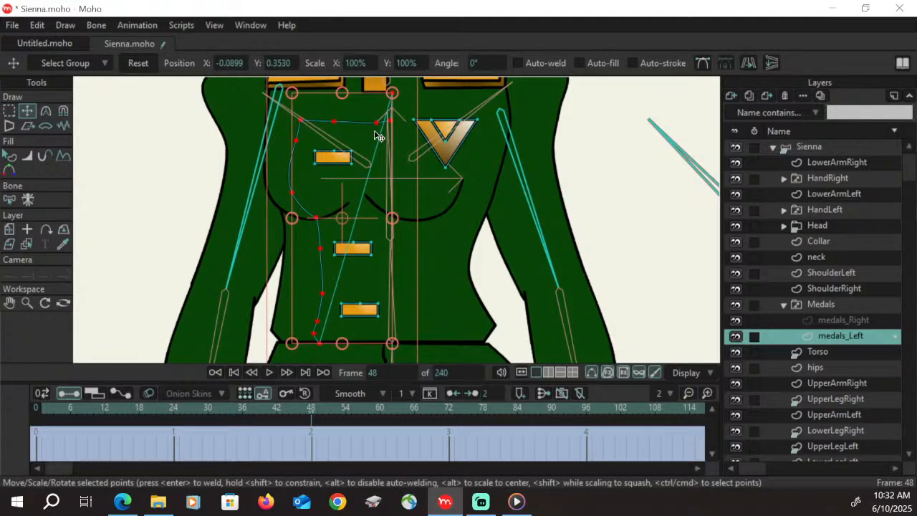
{"action": "left_click_drag", "start_coordinate": [373, 129], "coordinate": [357, 126]}
{"action": "left_click_drag", "start_coordinate": [359, 125], "coordinate": [363, 131]}
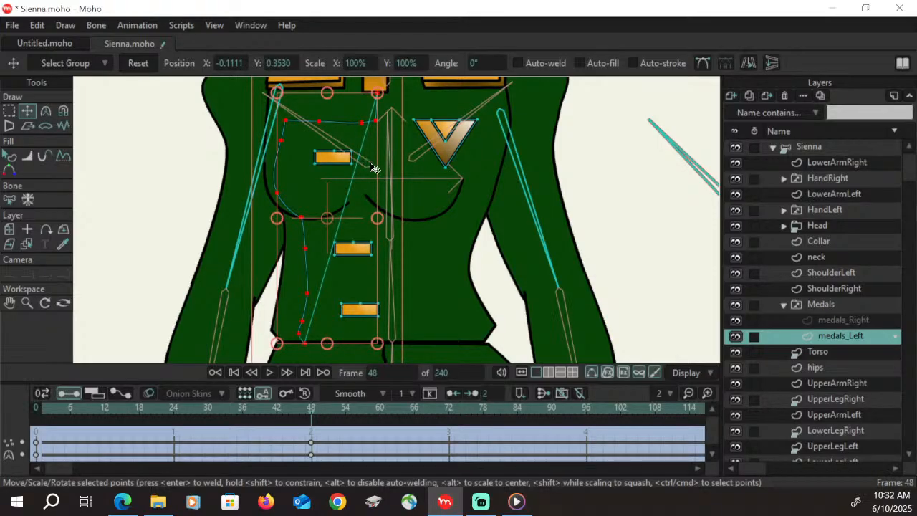
On the medals_Left layer at frame 48, pull the seam line's upper corner, collar-end and bust-curve points inward individually
{"action": "left_click", "coordinate": [9, 111]}
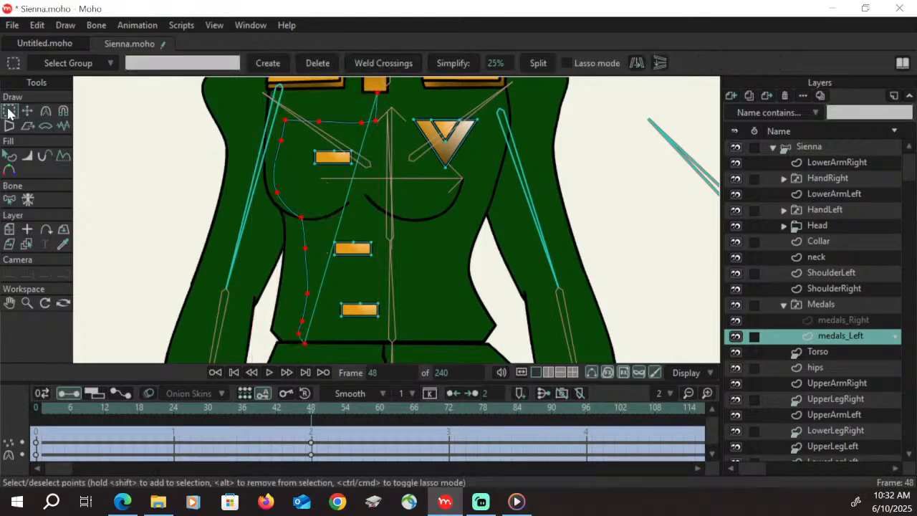
{"action": "left_click", "coordinate": [132, 170]}
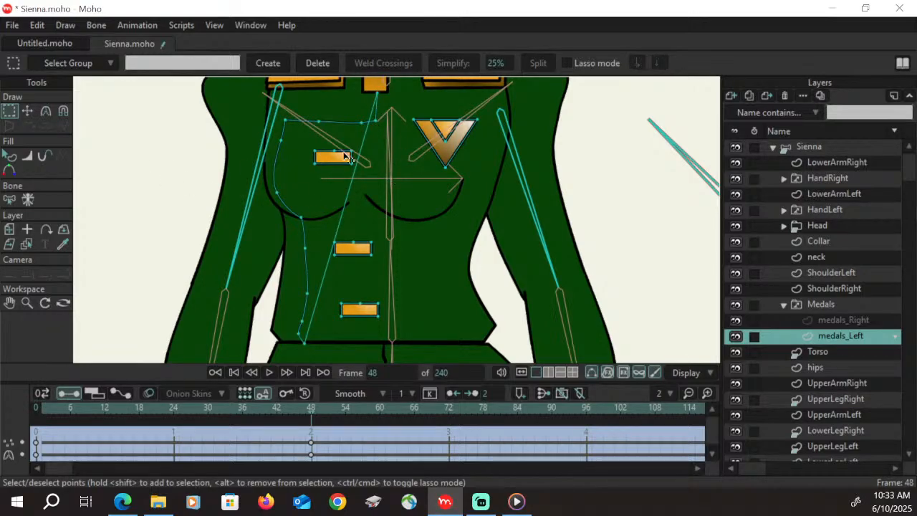
{"action": "key", "text": "t"}
{"action": "left_click_drag", "start_coordinate": [292, 122], "coordinate": [298, 173]}
{"action": "left_click", "coordinate": [360, 121]}
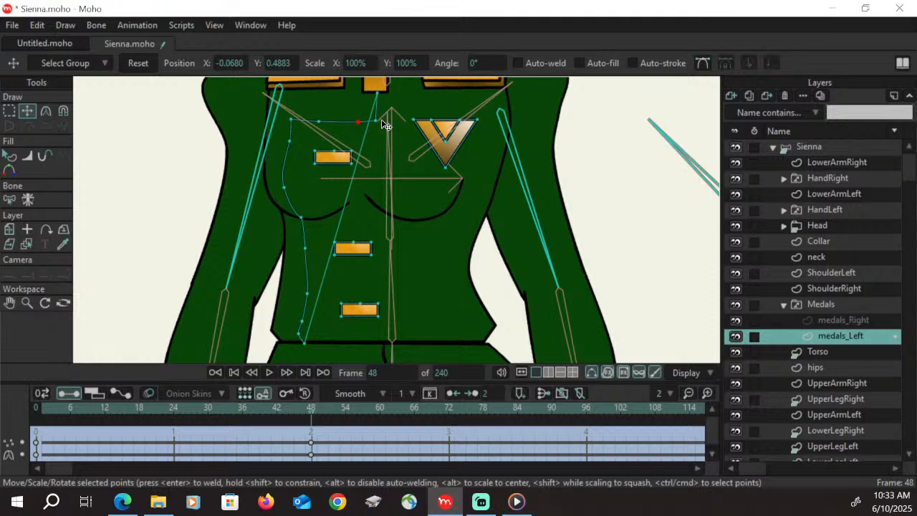
{"action": "left_click_drag", "start_coordinate": [375, 119], "coordinate": [375, 94]}
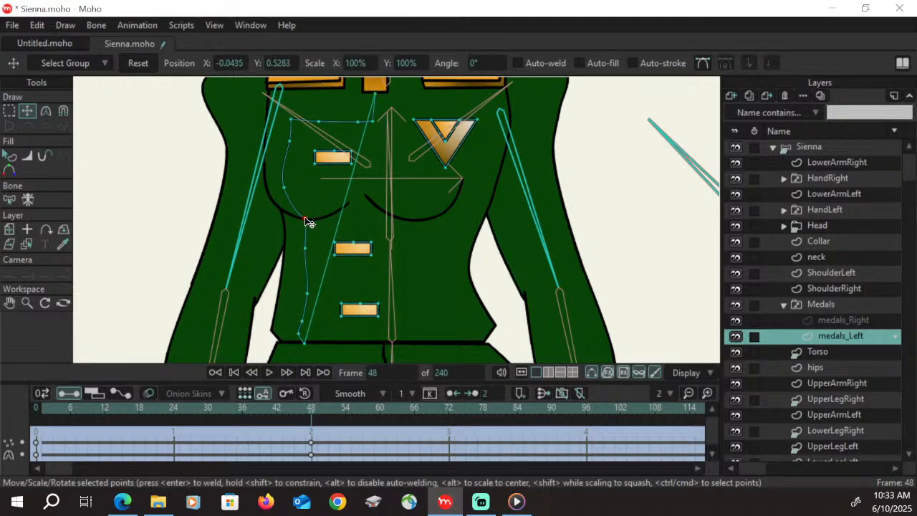
{"action": "left_click", "coordinate": [284, 188]}
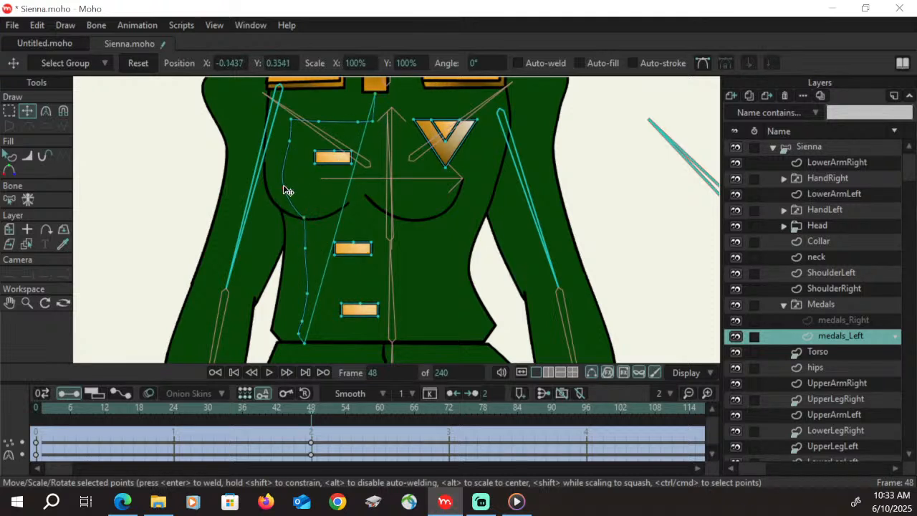
Move the waist and hem points of the medals_Left seam line outward so its lower part follows the torso's side contour
{"action": "left_click", "coordinate": [308, 250]}
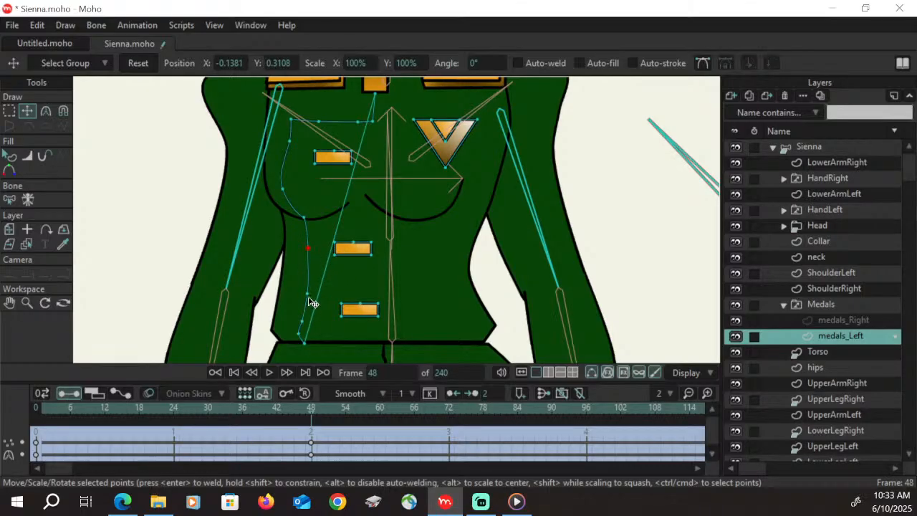
{"action": "left_click", "coordinate": [301, 321]}
{"action": "left_click", "coordinate": [297, 332]}
{"action": "left_click_drag", "start_coordinate": [299, 334], "coordinate": [298, 216]}
{"action": "left_click_drag", "start_coordinate": [298, 293], "coordinate": [296, 345]}
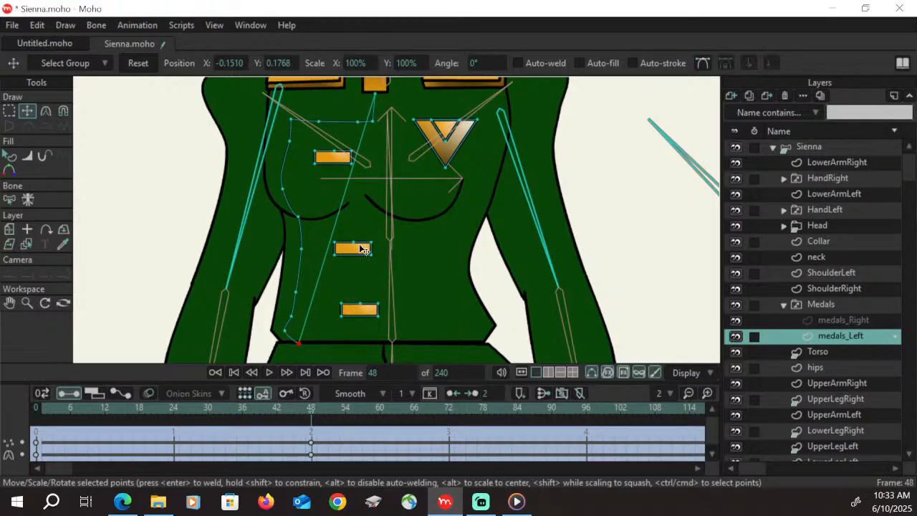
{"action": "left_click", "coordinate": [292, 317]}
Shift the three gold bars on the medals_Left layer together horizontally toward the seam line
{"action": "key", "text": "g"}
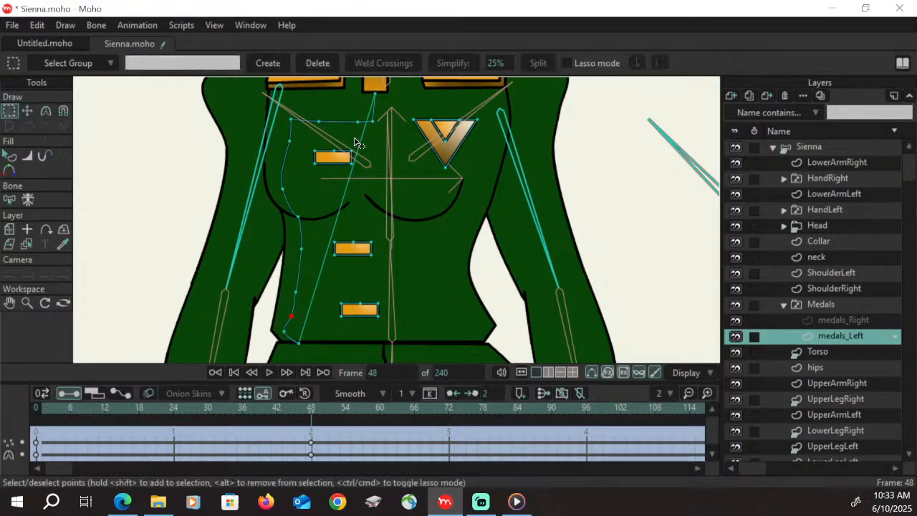
{"action": "left_click", "coordinate": [339, 159]}
{"action": "left_click", "coordinate": [352, 249], "text": "shift"}
{"action": "left_click", "coordinate": [362, 310], "text": "shift"}
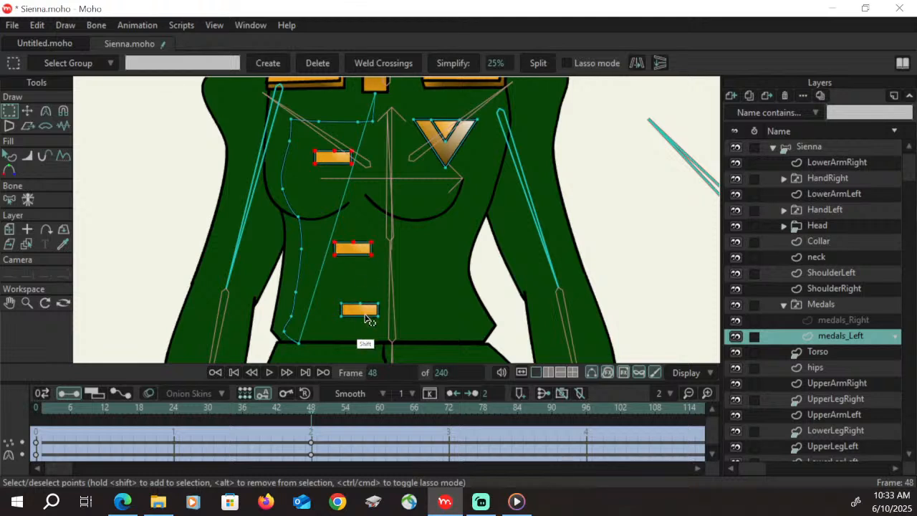
{"action": "left_click", "coordinate": [27, 111]}
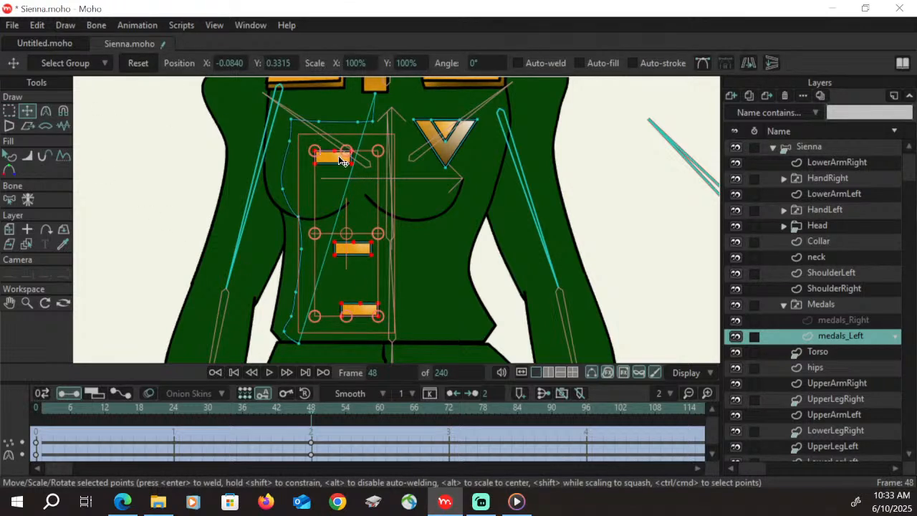
{"action": "left_click_drag", "start_coordinate": [339, 159], "coordinate": [323, 160]}
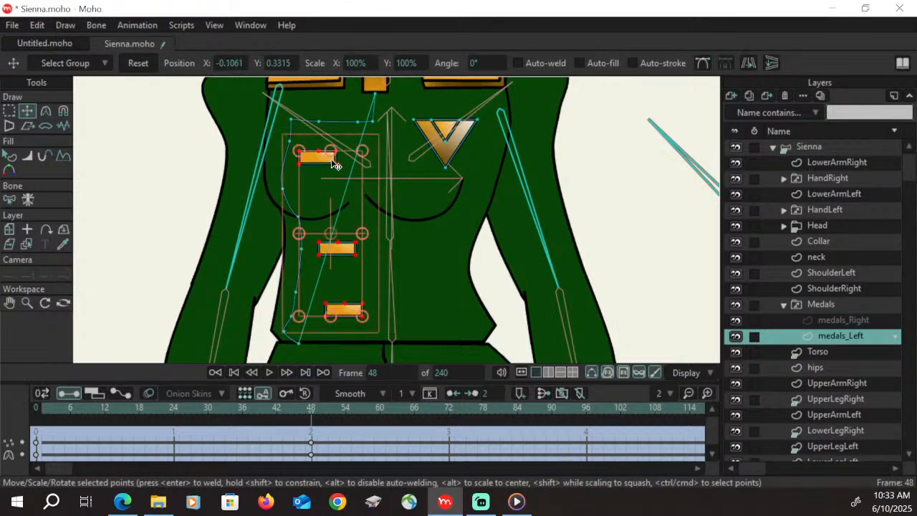
Move the V-shaped medal on the medals_Left layer horizontally toward the chest's centre line, and scrub to check the turn
{"action": "left_click", "coordinate": [8, 111]}
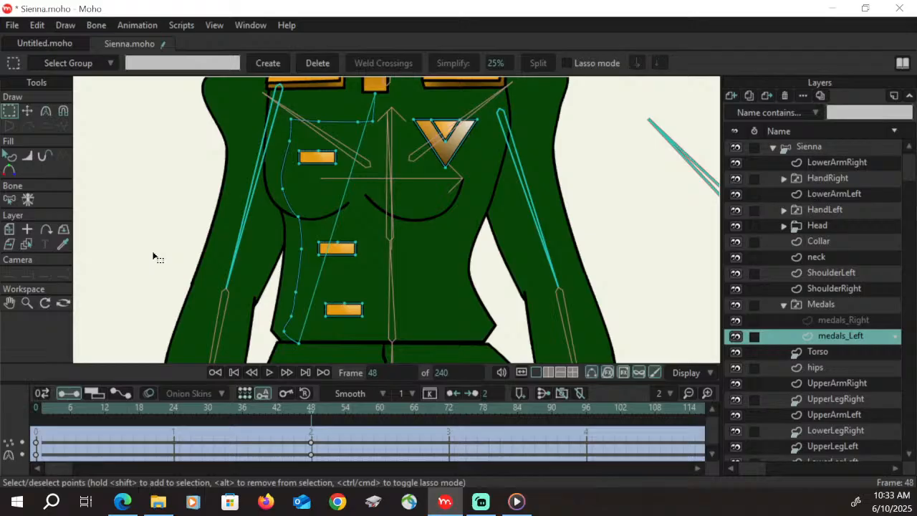
{"action": "left_click", "coordinate": [448, 135]}
{"action": "left_click", "coordinate": [449, 152], "text": "shift"}
{"action": "left_click", "coordinate": [27, 111]}
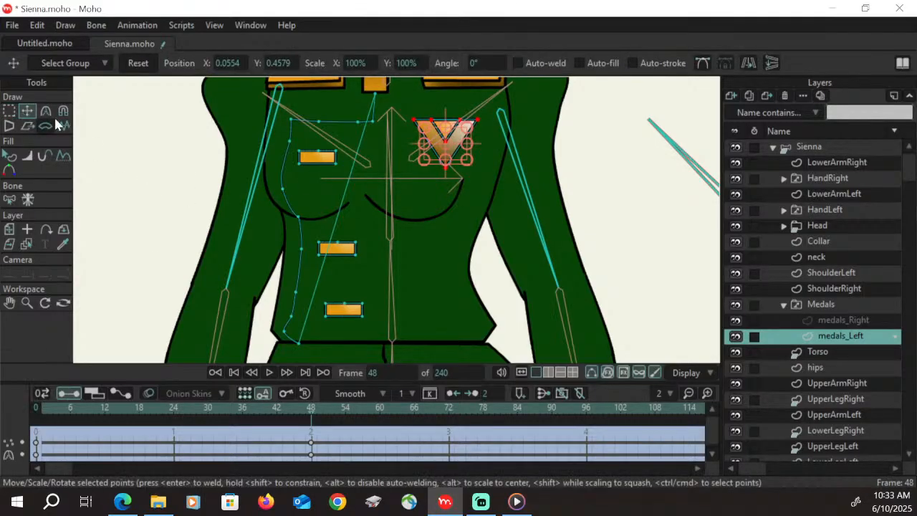
{"action": "left_click_drag", "start_coordinate": [468, 144], "coordinate": [433, 142]}
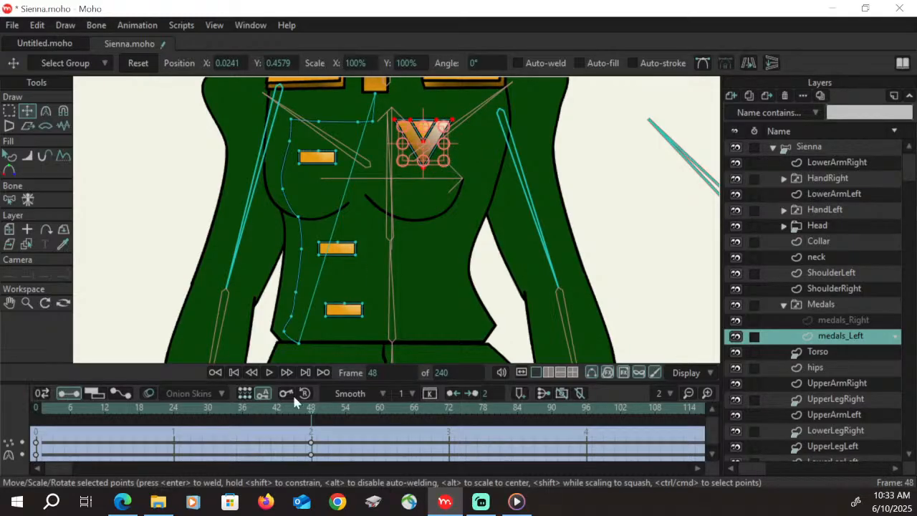
{"action": "left_click_drag", "start_coordinate": [283, 407], "coordinate": [312, 419]}
Pull the hem and lower waist points of the medals_Left seam line slightly back inward, and scrub through to frame 48
{"action": "left_click", "coordinate": [9, 111]}
{"action": "left_click", "coordinate": [284, 333]}
{"action": "left_click", "coordinate": [27, 112]}
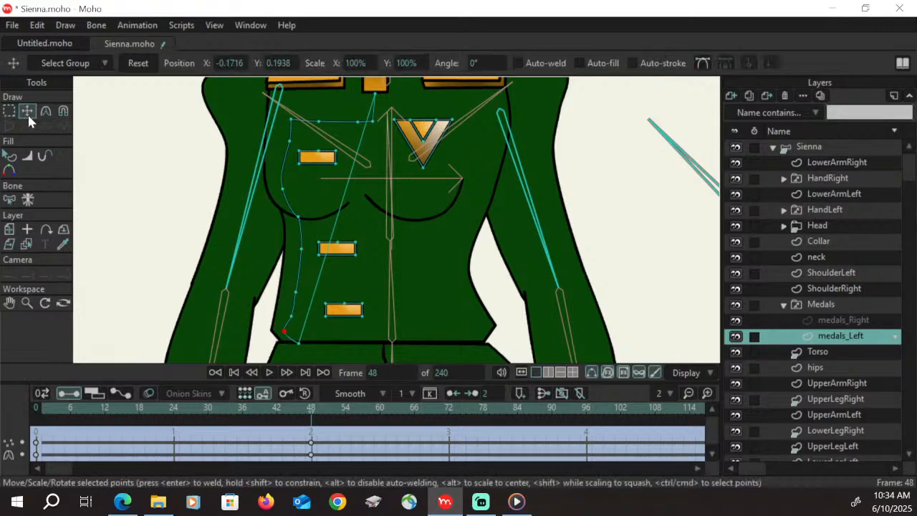
{"action": "left_click_drag", "start_coordinate": [285, 331], "coordinate": [295, 317]}
{"action": "left_click", "coordinate": [299, 294]}
{"action": "mouse_move", "coordinate": [133, 412]}
{"action": "left_mouse_down"}
{"action": "mouse_move", "coordinate": [39, 408]}
{"action": "mouse_move", "coordinate": [316, 403]}
{"action": "mouse_move", "coordinate": [117, 396]}
{"action": "mouse_move", "coordinate": [191, 391]}
{"action": "mouse_move", "coordinate": [338, 400]}
{"action": "mouse_move", "coordinate": [312, 403]}
{"action": "left_mouse_up"}
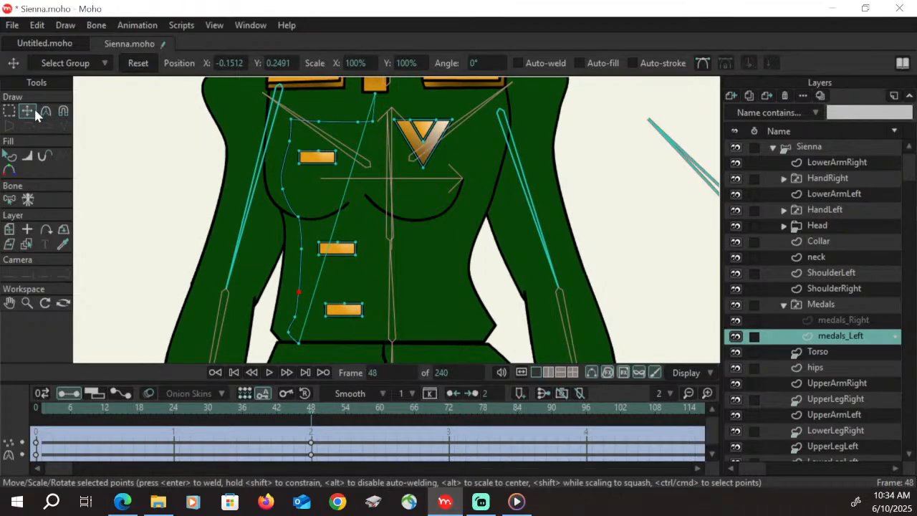
Move the upper corner and bust-curve points of the medals_Left seam line slightly outward, and scrub around frame 48 to check
{"action": "left_click", "coordinate": [9, 111]}
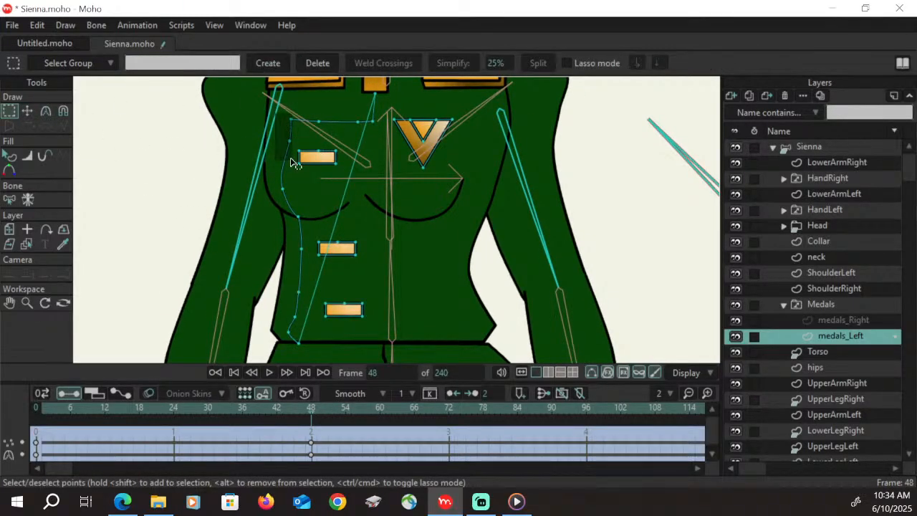
{"action": "left_click_drag", "start_coordinate": [294, 162], "coordinate": [287, 120]}
{"action": "key", "text": "t"}
{"action": "left_click", "coordinate": [13, 112]}
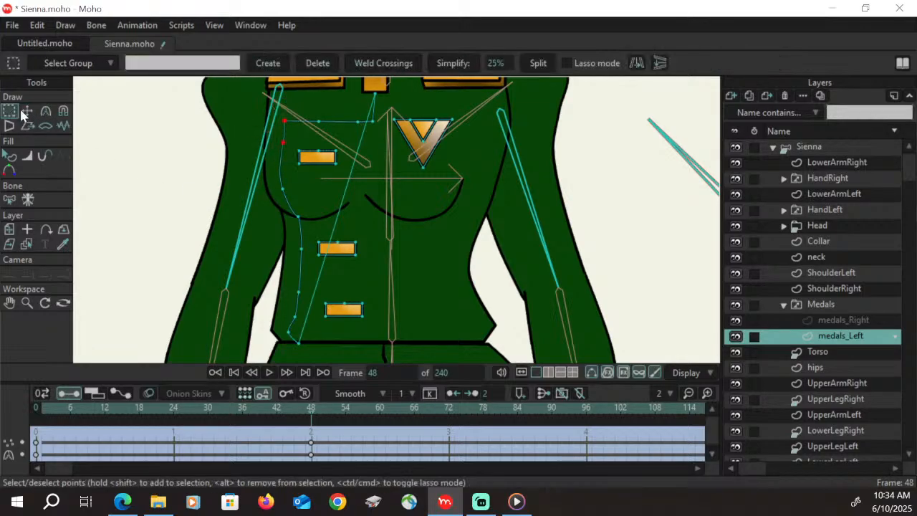
{"action": "key", "text": "t"}
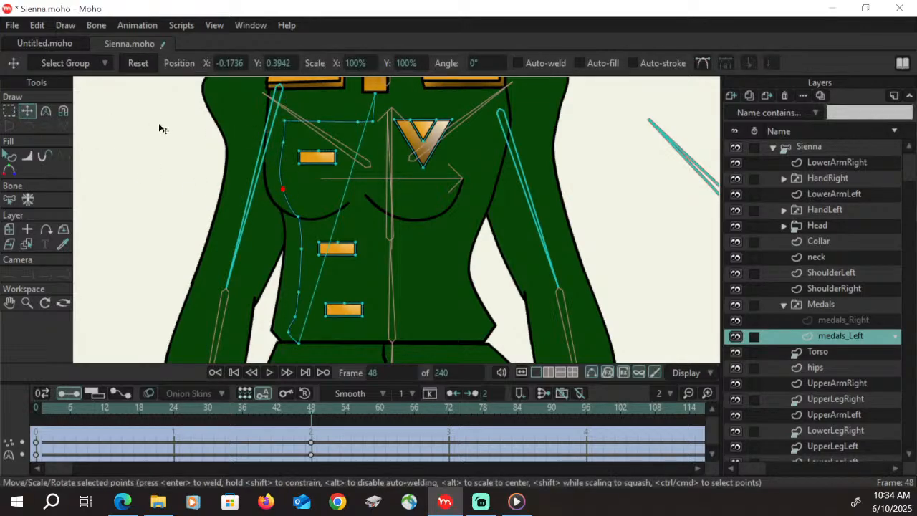
{"action": "left_click", "coordinate": [281, 189]}
{"action": "mouse_move", "coordinate": [307, 409]}
{"action": "left_mouse_down"}
{"action": "mouse_move", "coordinate": [79, 405]}
{"action": "mouse_move", "coordinate": [311, 414]}
{"action": "left_mouse_up"}
On the medals_Right layer at frame 48, shift the V-shaped medal horizontally toward the outer side of the chest
{"action": "left_click", "coordinate": [858, 322]}
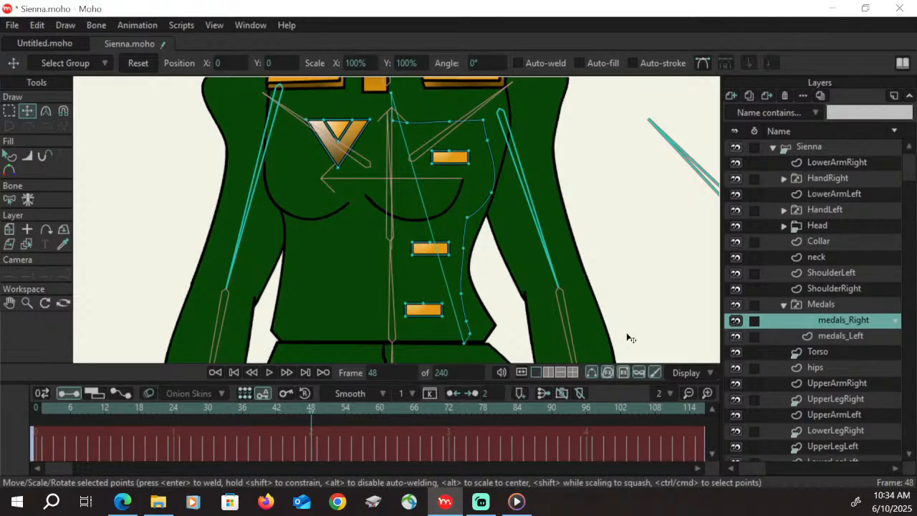
{"action": "left_click", "coordinate": [10, 111]}
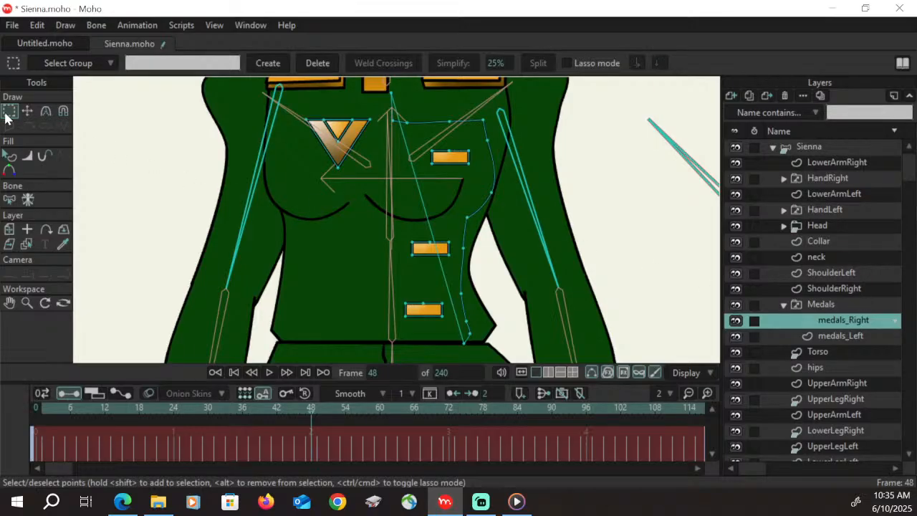
{"action": "left_click", "coordinate": [346, 138]}
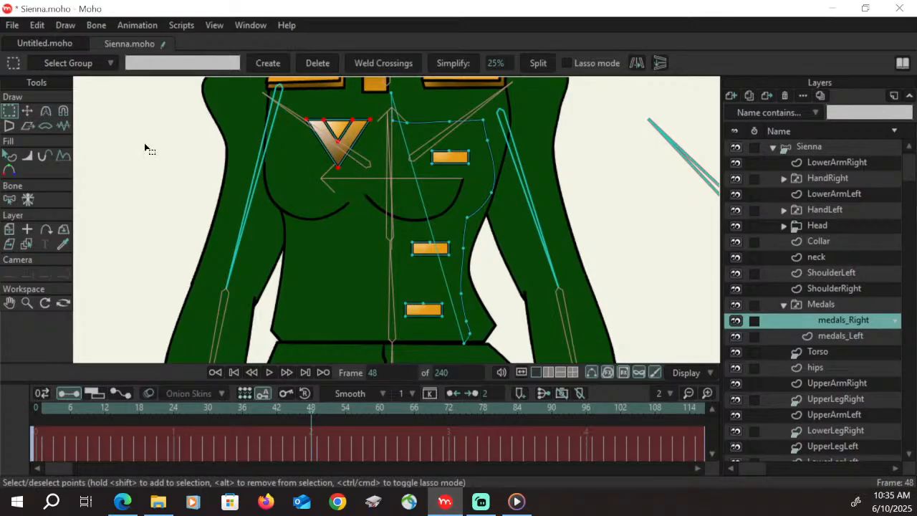
{"action": "left_click", "coordinate": [27, 111]}
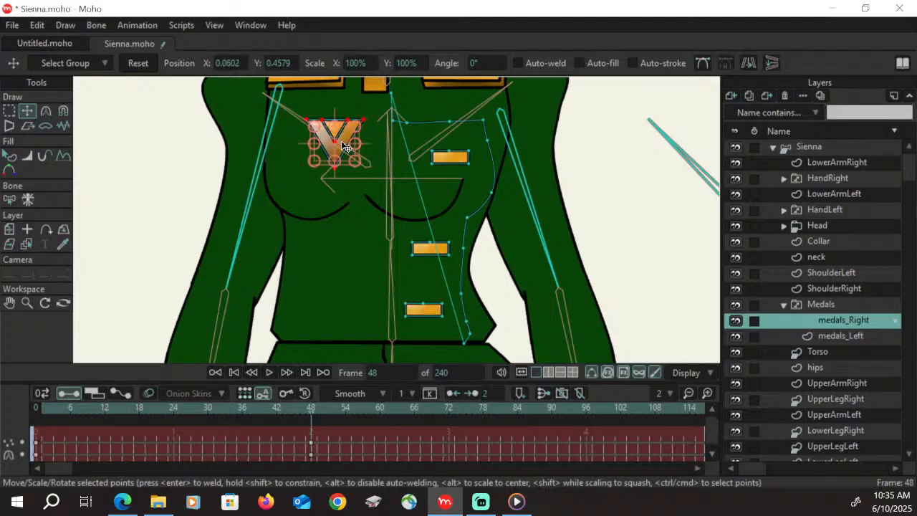
{"action": "left_click_drag", "start_coordinate": [359, 138], "coordinate": [322, 146]}
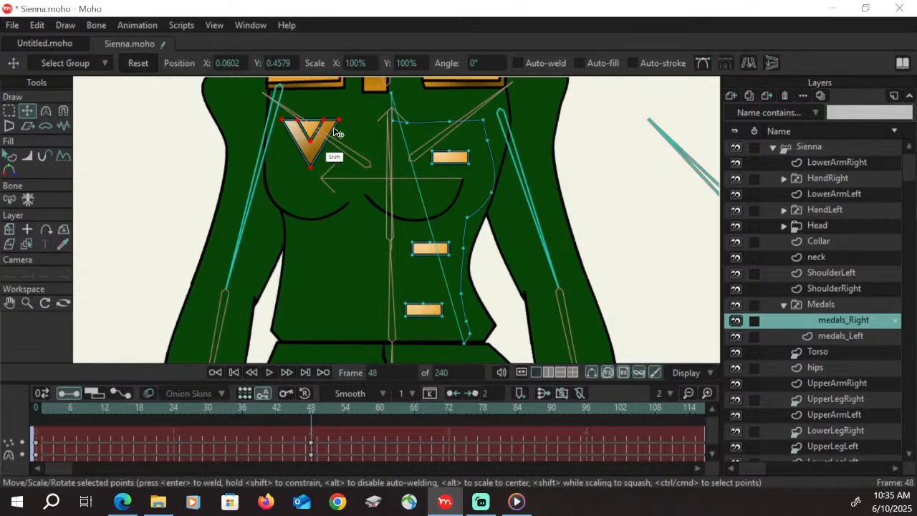
Shift the whole medals_Right seam line sideways in the turn direction so its top end meets the collar
{"action": "left_click", "coordinate": [9, 114]}
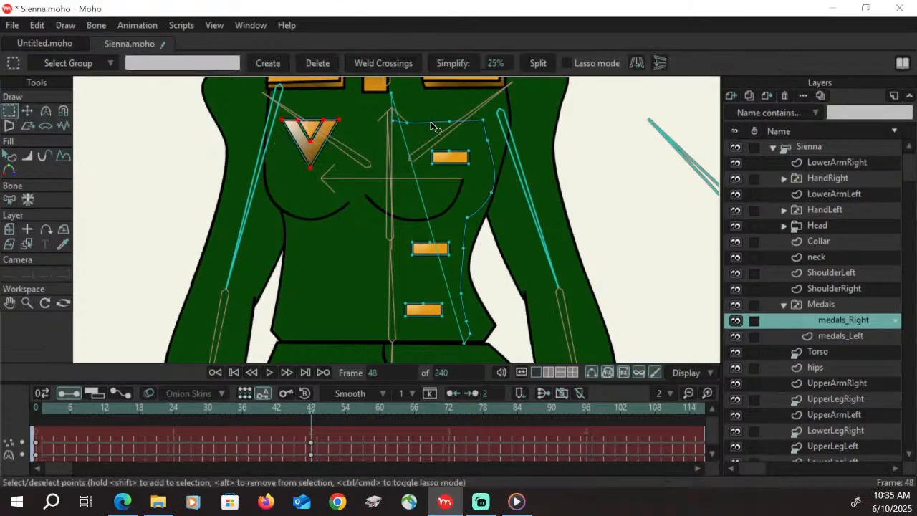
{"action": "left_click", "coordinate": [435, 122]}
{"action": "left_click", "coordinate": [28, 112]}
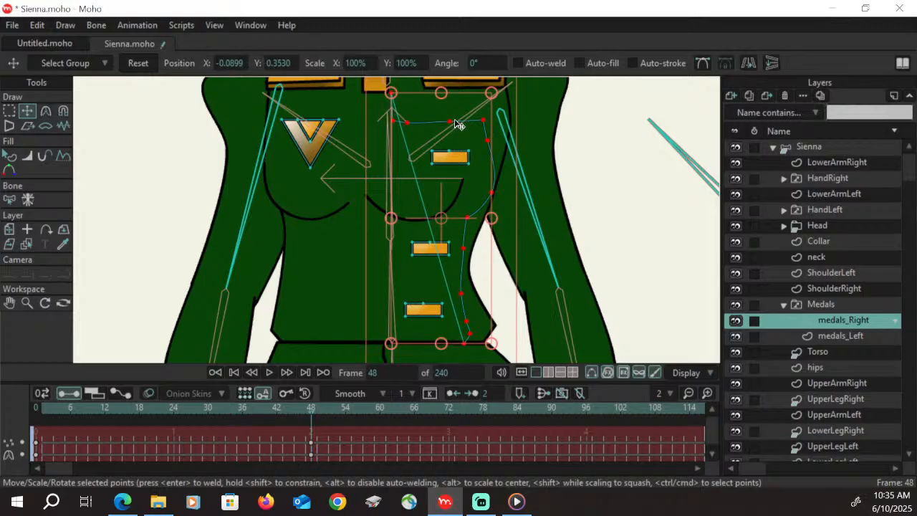
{"action": "mouse_move", "coordinate": [460, 127]}
{"action": "left_mouse_down"}
{"action": "mouse_move", "coordinate": [442, 124]}
{"action": "mouse_move", "coordinate": [450, 134]}
{"action": "left_mouse_up"}
Narrow the medals_Right seam line by moving its chest, bust, waist and hem points individually toward the body's centre line
{"action": "key", "text": "g"}
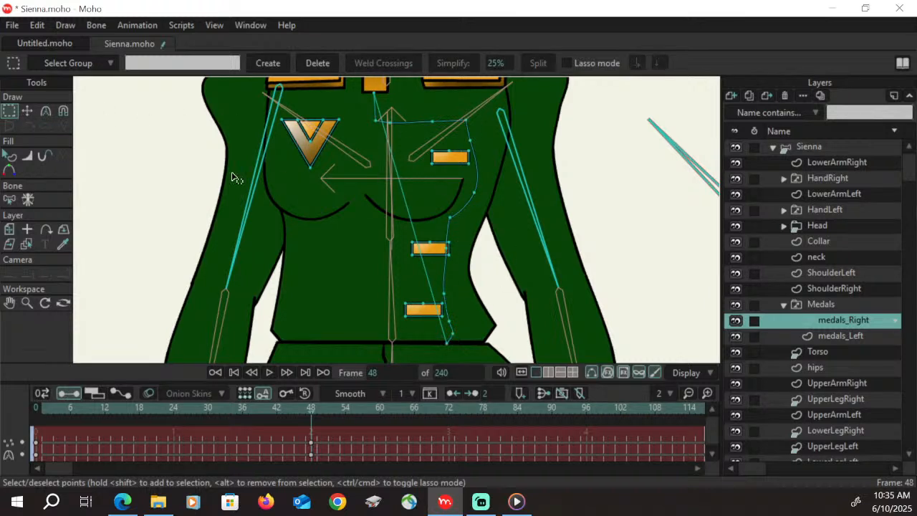
{"action": "key", "text": "t"}
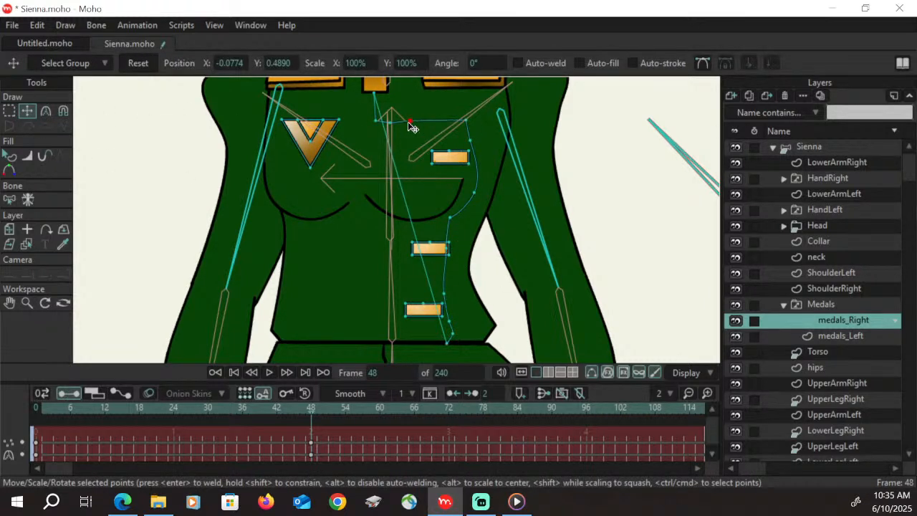
{"action": "left_click_drag", "start_coordinate": [412, 126], "coordinate": [439, 141]}
{"action": "left_click_drag", "start_coordinate": [447, 251], "coordinate": [426, 251]}
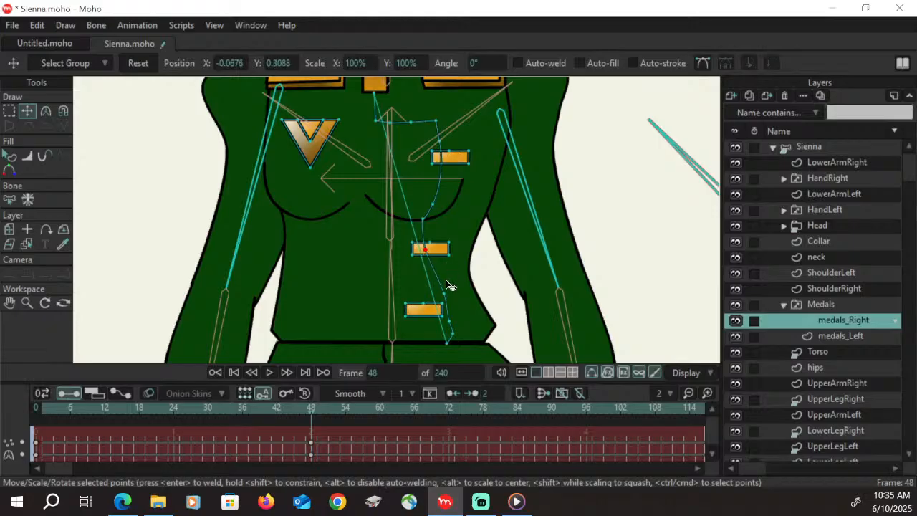
{"action": "left_click_drag", "start_coordinate": [444, 293], "coordinate": [433, 319]}
{"action": "left_click_drag", "start_coordinate": [430, 293], "coordinate": [429, 294]}
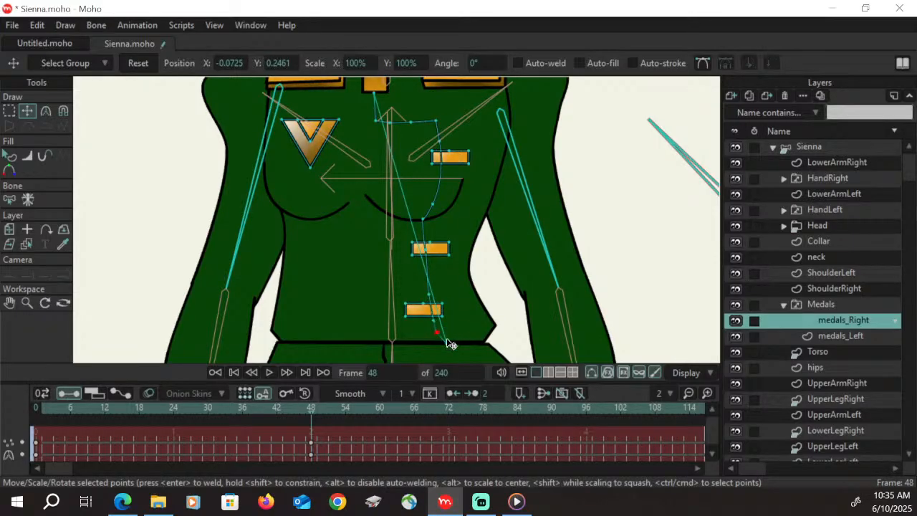
{"action": "left_click_drag", "start_coordinate": [446, 343], "coordinate": [435, 342]}
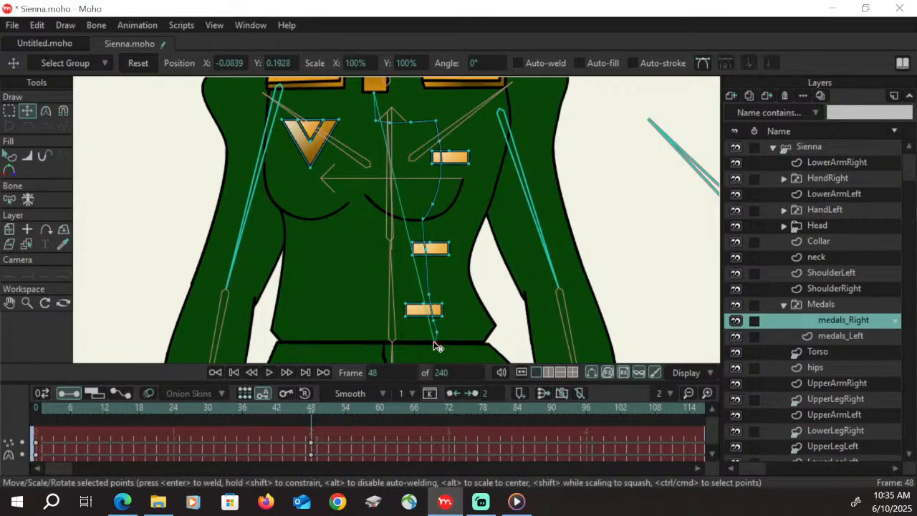
{"action": "left_click", "coordinate": [430, 294]}
Move the three gold bars on the medals_Right layer together horizontally back inside the narrowed seam line
{"action": "left_click", "coordinate": [15, 112]}
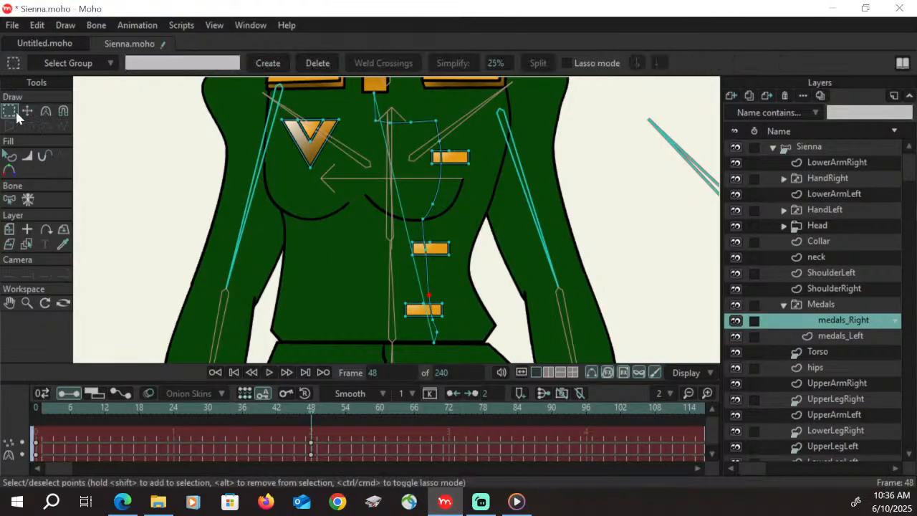
{"action": "left_click", "coordinate": [461, 161]}
{"action": "left_click", "coordinate": [435, 250], "text": "shift"}
{"action": "left_click", "coordinate": [412, 313], "text": "shift"}
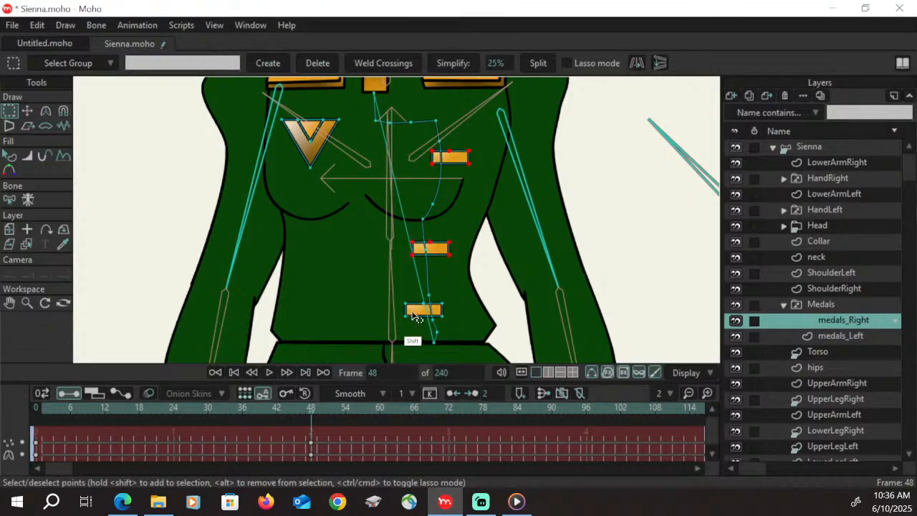
{"action": "left_click", "coordinate": [27, 111]}
{"action": "left_click_drag", "start_coordinate": [456, 159], "coordinate": [421, 165]}
Nudge only the lowest gold bar on the medals_Right layer back toward the seam line, nearly under the middle bar
{"action": "left_click", "coordinate": [9, 111]}
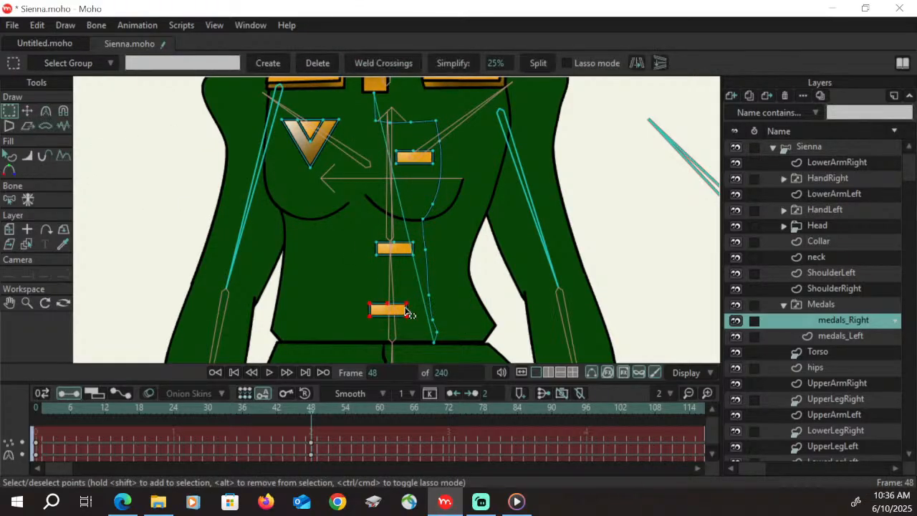
{"action": "key", "text": "t"}
{"action": "left_click_drag", "start_coordinate": [400, 320], "coordinate": [412, 315]}
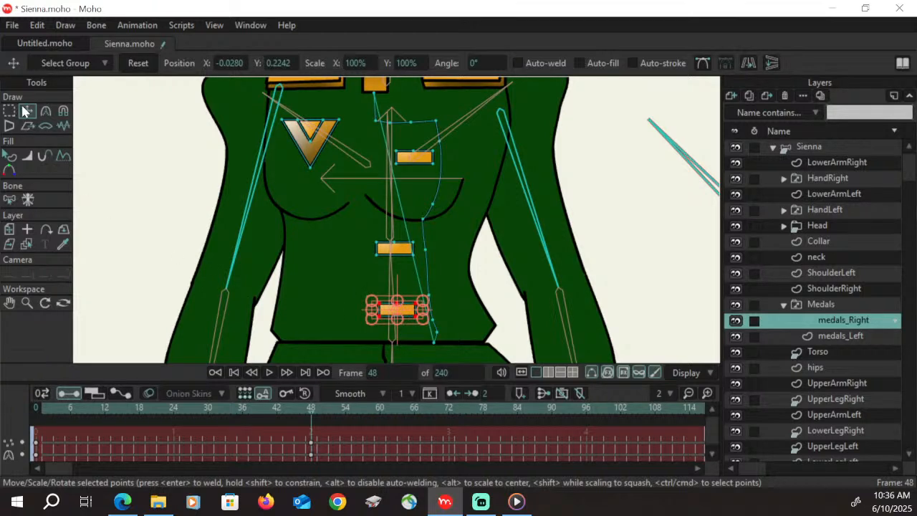
Undo the last move of the lowest gold bar on the medals_Right layer and nudge the bar slightly down
{"action": "key", "text": "ctrl+z"}
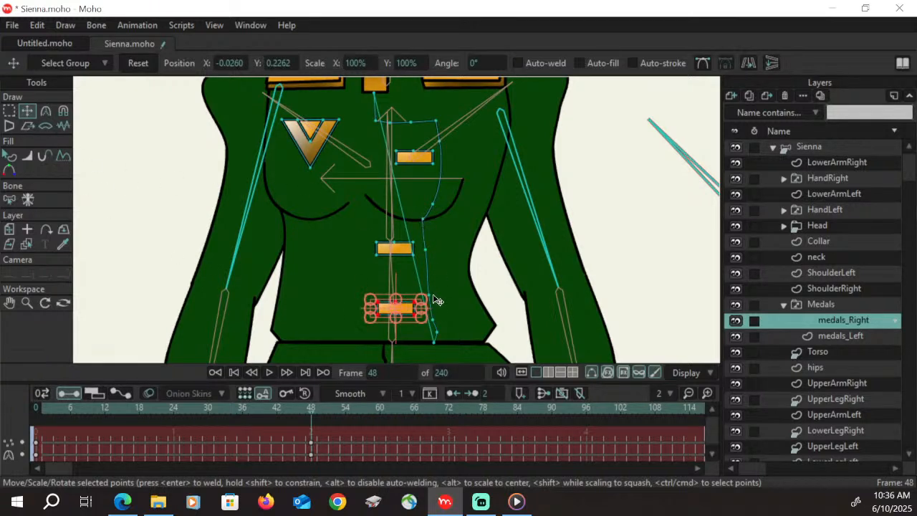
{"action": "key", "text": "Down"}
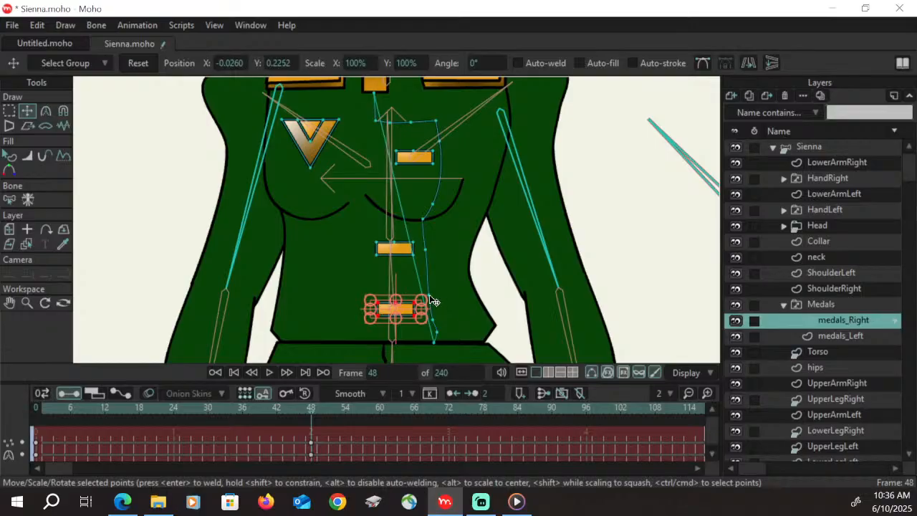
Refine the medals_Right seam line by moving its lower waist and hem points toward the centre line and nudging its top point under the collar
{"action": "left_click", "coordinate": [9, 110]}
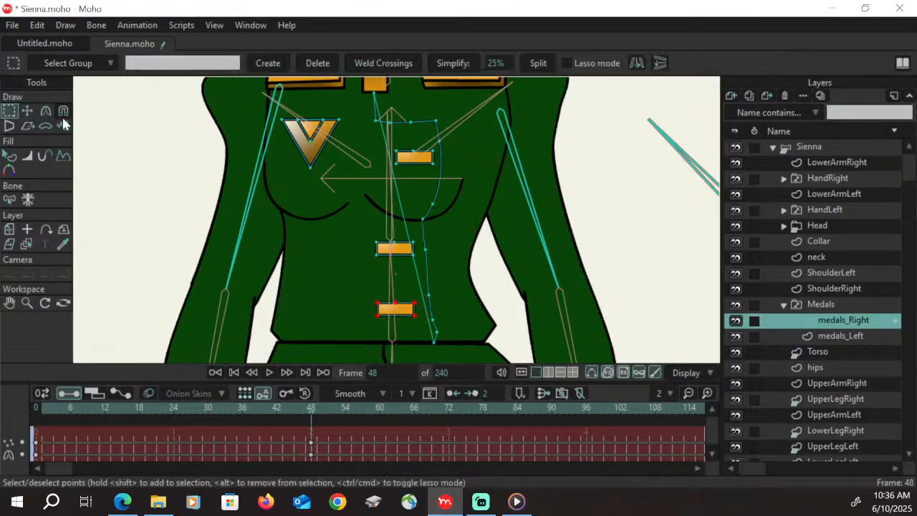
{"action": "left_click", "coordinate": [27, 110]}
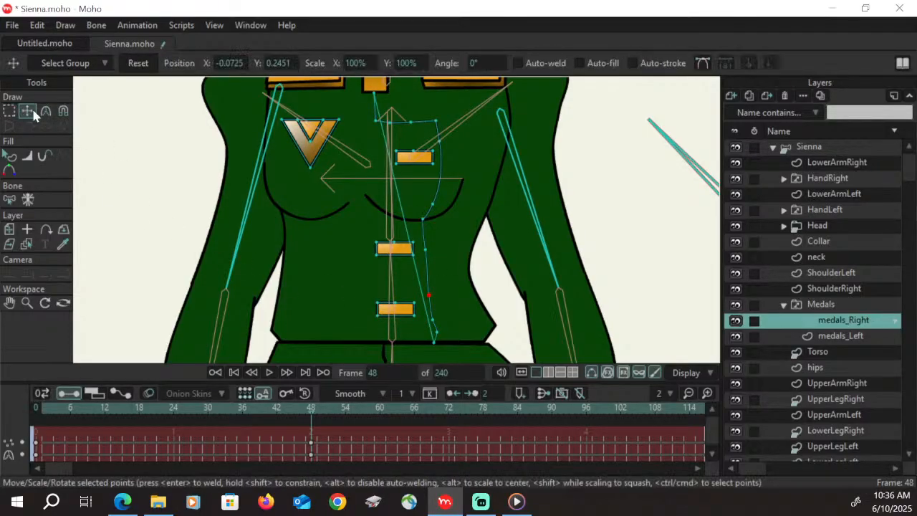
{"action": "mouse_move", "coordinate": [436, 294]}
{"action": "left_mouse_down"}
{"action": "mouse_move", "coordinate": [434, 339]}
{"action": "mouse_move", "coordinate": [437, 311]}
{"action": "left_mouse_up"}
{"action": "left_click", "coordinate": [376, 93]}
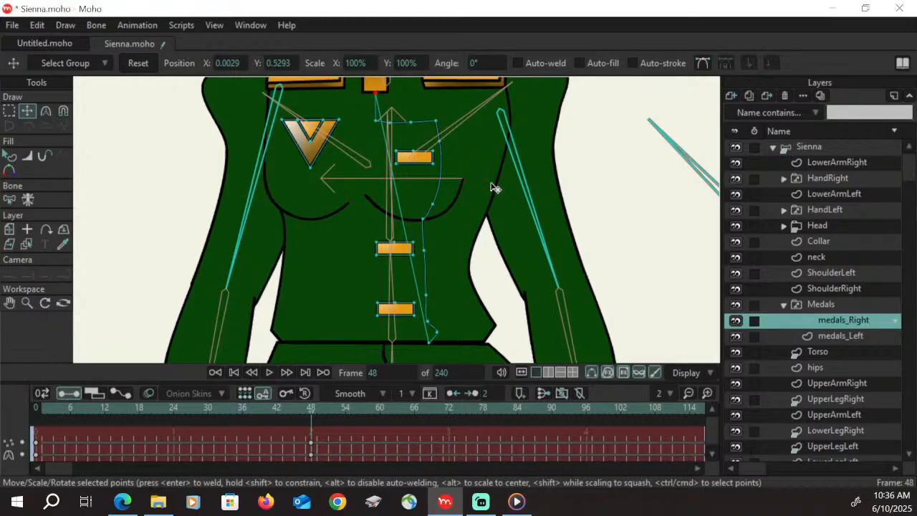
{"action": "key", "text": "ctrl+s"}
{"action": "left_click", "coordinate": [431, 333]}
On the hips layer at frame 48, move both waist corners slightly inward to the jacket hem and reshape the outer hip edge next to the Bodyturn side
{"action": "left_click", "coordinate": [24, 304]}
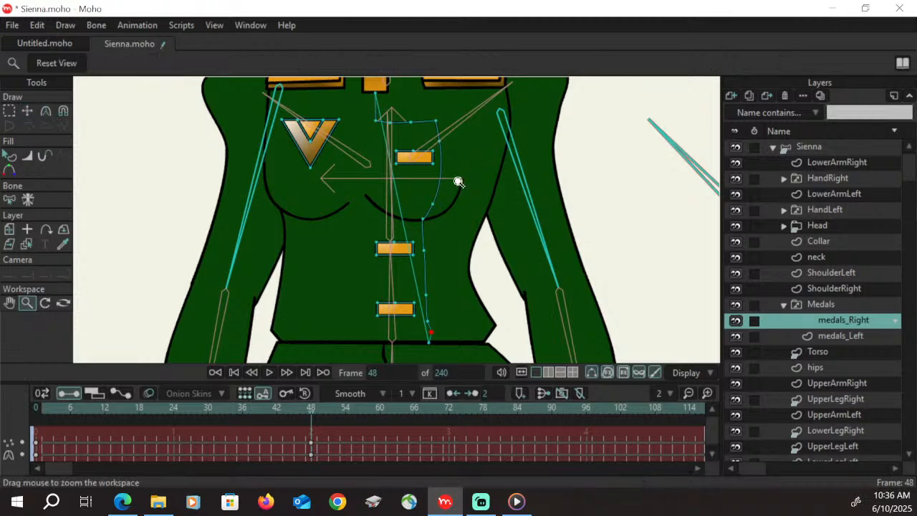
{"action": "left_click_drag", "start_coordinate": [458, 180], "coordinate": [406, 273]}
{"action": "left_click", "coordinate": [9, 303]}
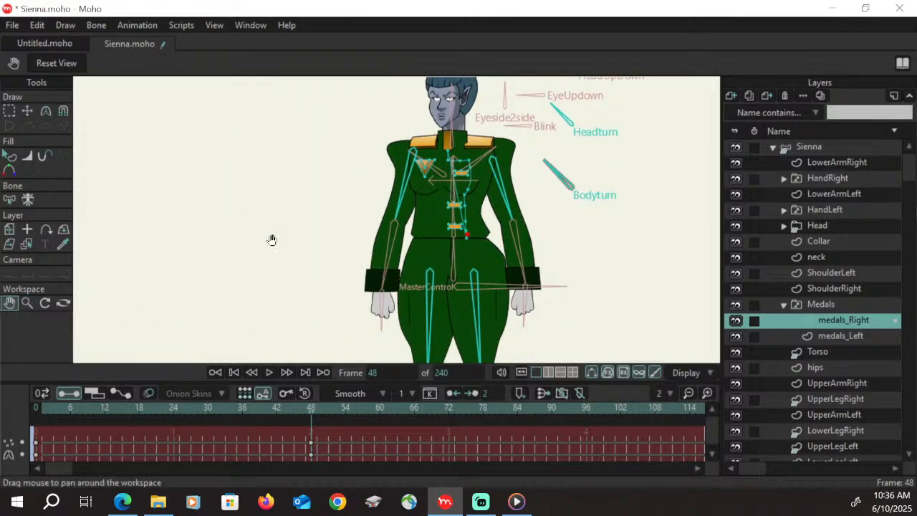
{"action": "left_click_drag", "start_coordinate": [528, 218], "coordinate": [444, 217]}
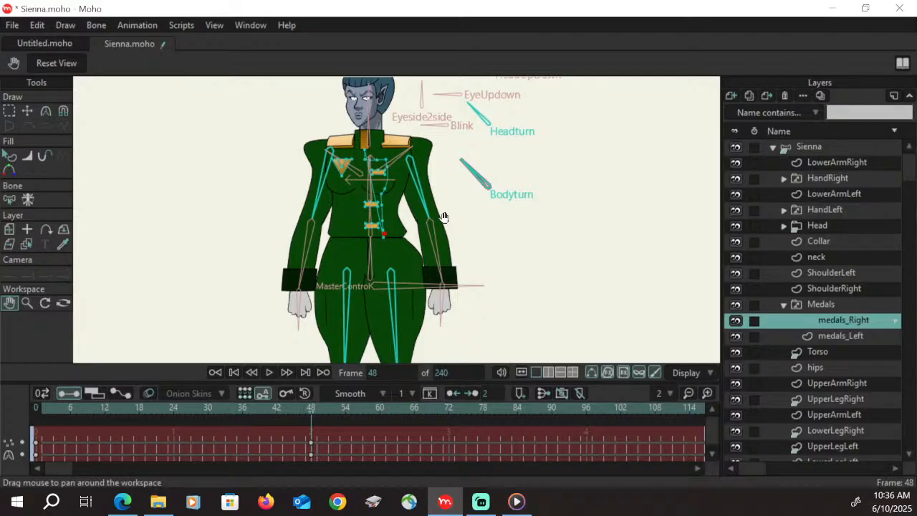
{"action": "left_click_drag", "start_coordinate": [444, 217], "coordinate": [446, 218]}
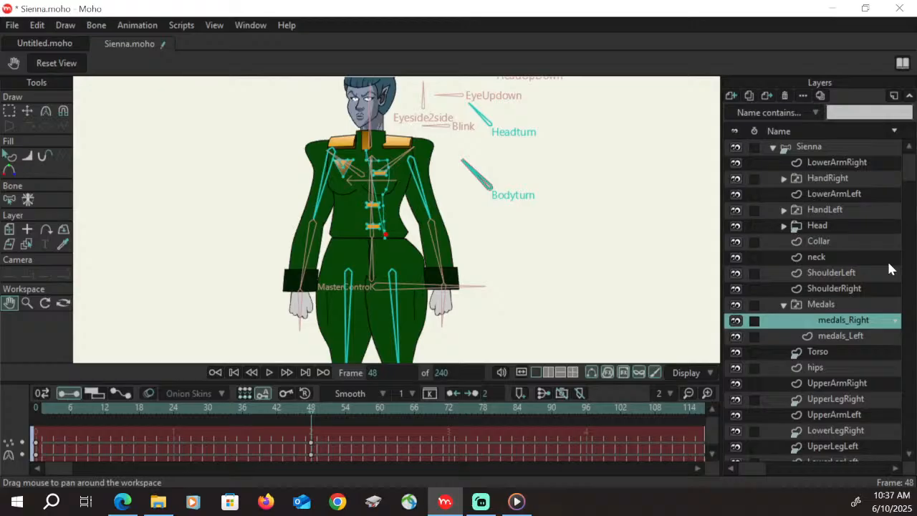
{"action": "left_click", "coordinate": [784, 305]}
{"action": "left_click", "coordinate": [834, 335]}
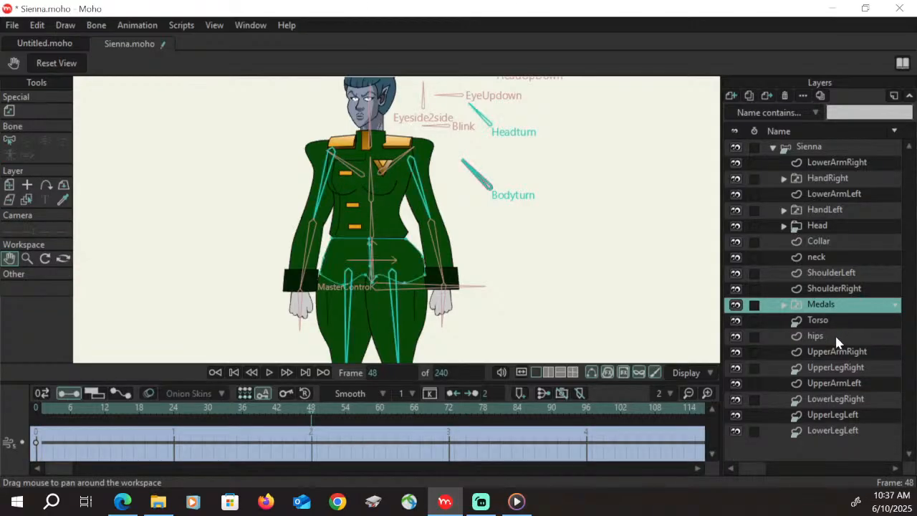
{"action": "left_click", "coordinate": [27, 302]}
{"action": "left_click_drag", "start_coordinate": [330, 318], "coordinate": [378, 260]}
{"action": "key", "text": "g"}
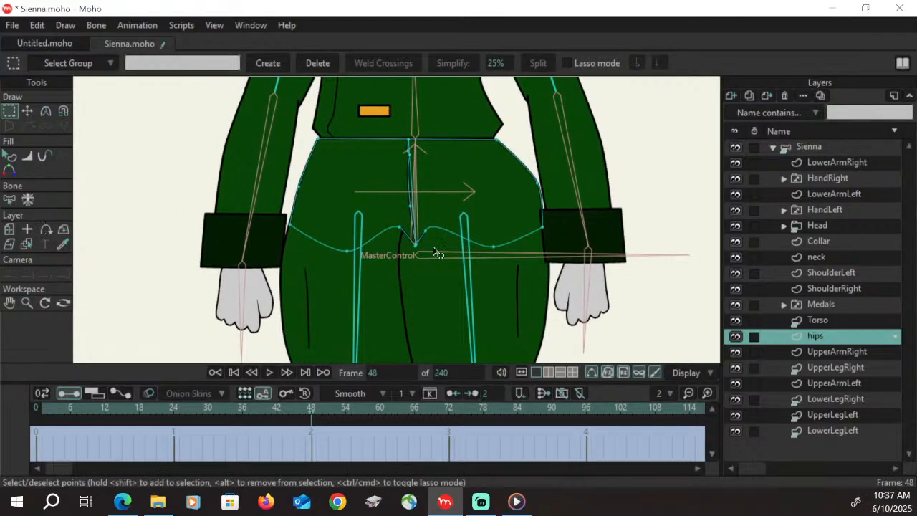
{"action": "key", "text": "t"}
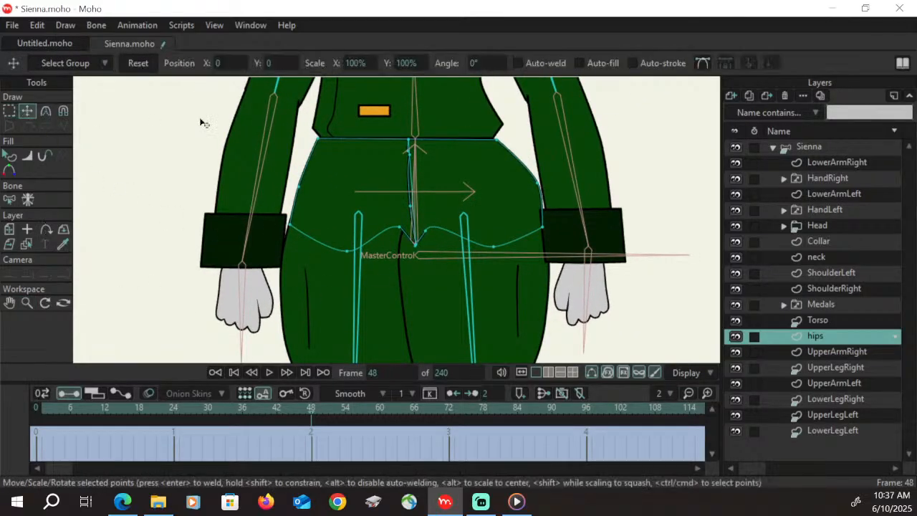
{"action": "left_click", "coordinate": [321, 139]}
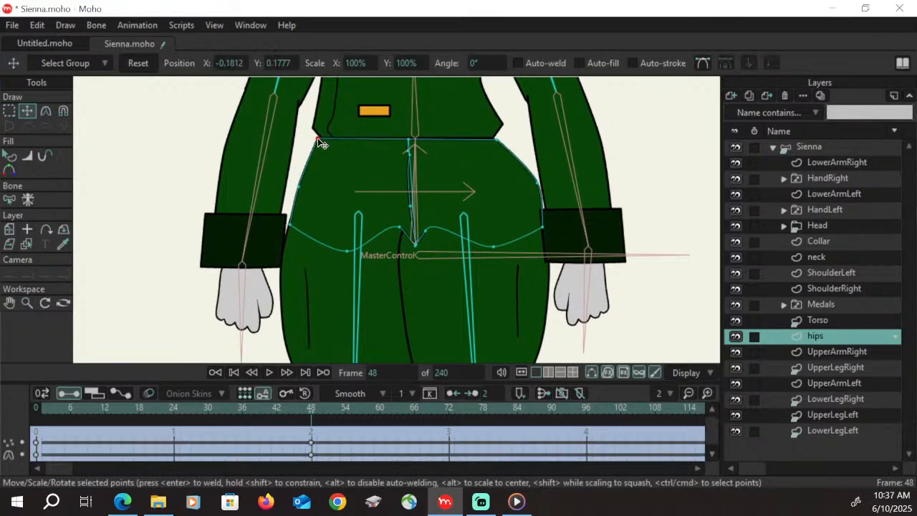
{"action": "left_click", "coordinate": [494, 137]}
{"action": "left_click_drag", "start_coordinate": [542, 199], "coordinate": [543, 230]}
Shift the crotch points of the hips shape in the turn direction so they meet the top of the inner leg line
{"action": "left_click_drag", "start_coordinate": [400, 227], "coordinate": [373, 231]}
{"action": "left_click_drag", "start_coordinate": [430, 232], "coordinate": [416, 231]}
{"action": "mouse_move", "coordinate": [394, 248]}
{"action": "left_mouse_down"}
{"action": "mouse_move", "coordinate": [411, 231]}
{"action": "mouse_move", "coordinate": [397, 248]}
{"action": "left_mouse_up"}
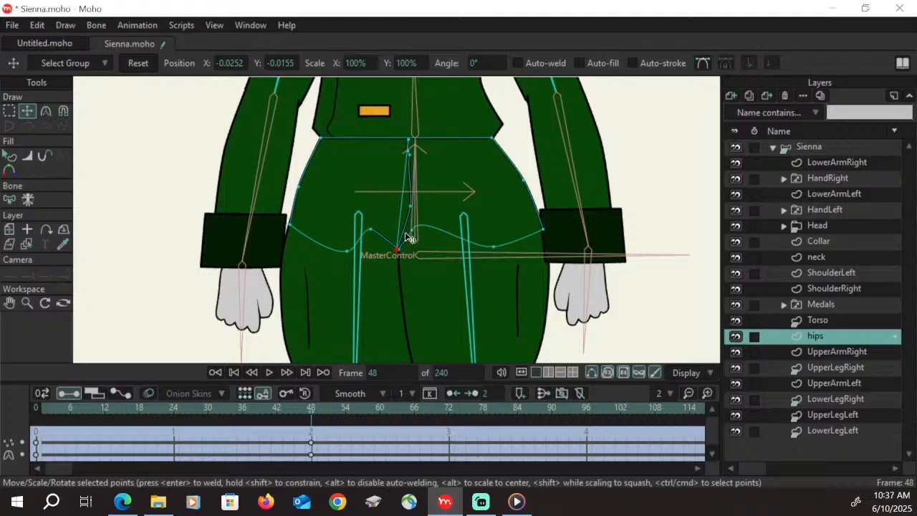
Move the points of the hips' centre fly line in the turn direction, smoothing its curve from the waist down to the crotch point
{"action": "left_click_drag", "start_coordinate": [411, 207], "coordinate": [391, 201]}
{"action": "mouse_move", "coordinate": [410, 156]}
{"action": "left_mouse_down"}
{"action": "mouse_move", "coordinate": [393, 160]}
{"action": "mouse_move", "coordinate": [396, 139]}
{"action": "mouse_move", "coordinate": [399, 152]}
{"action": "left_mouse_up"}
{"action": "left_click_drag", "start_coordinate": [398, 140], "coordinate": [401, 141]}
{"action": "left_click", "coordinate": [399, 152]}
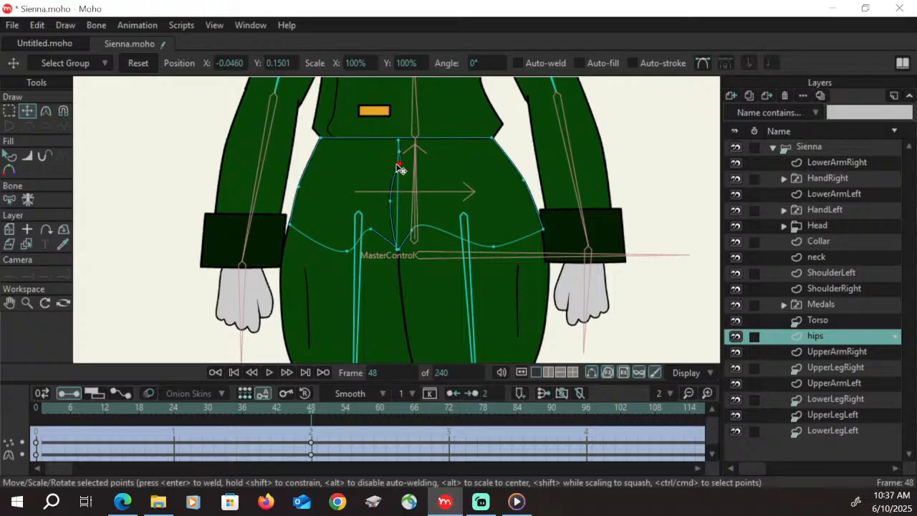
{"action": "left_click_drag", "start_coordinate": [390, 200], "coordinate": [394, 206]}
{"action": "mouse_move", "coordinate": [397, 163]}
{"action": "left_mouse_down"}
{"action": "mouse_move", "coordinate": [398, 141]}
{"action": "mouse_move", "coordinate": [398, 152]}
{"action": "left_mouse_up"}
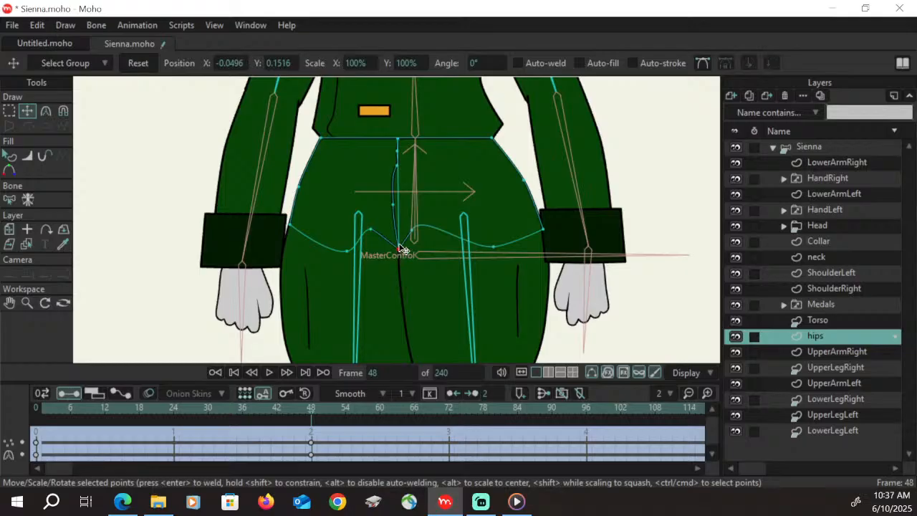
{"action": "left_click_drag", "start_coordinate": [370, 229], "coordinate": [398, 249]}
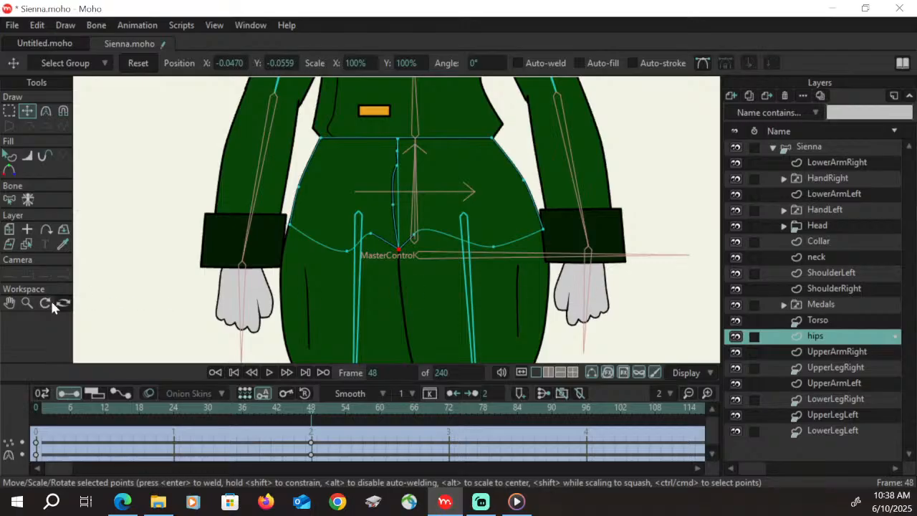
Scrub the Bodyturn action back to frame 12 and examine the torso and arms up close
{"action": "left_click", "coordinate": [28, 303]}
{"action": "left_click_drag", "start_coordinate": [549, 195], "coordinate": [373, 293]}
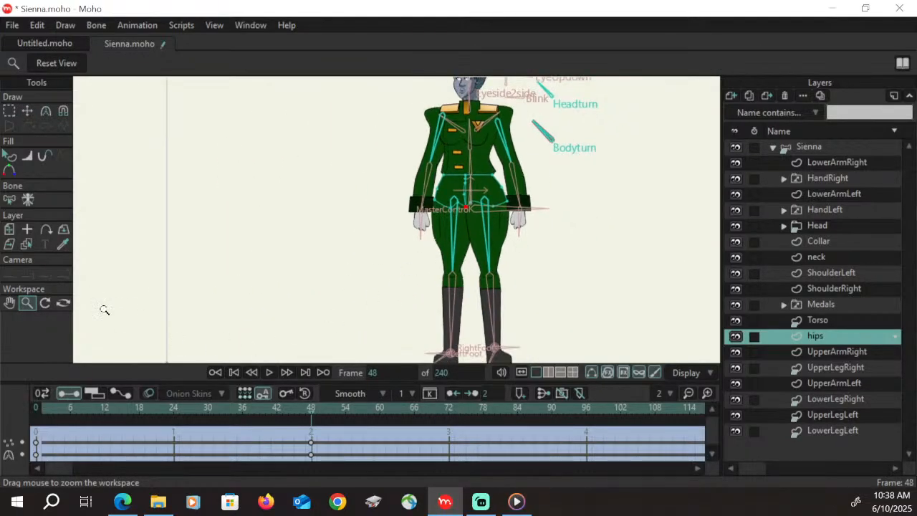
{"action": "left_click", "coordinate": [10, 303]}
{"action": "left_click_drag", "start_coordinate": [514, 255], "coordinate": [375, 291]}
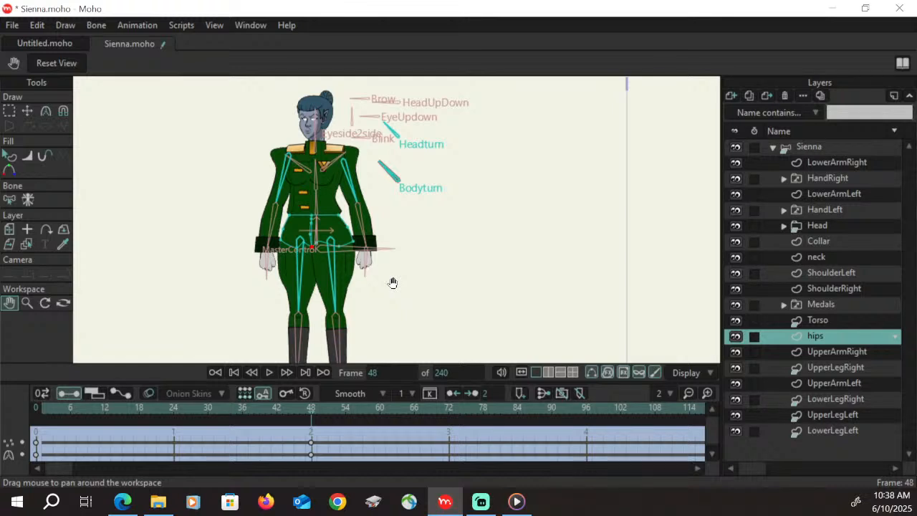
{"action": "left_click_drag", "start_coordinate": [52, 415], "coordinate": [104, 417]}
{"action": "left_click", "coordinate": [27, 303]}
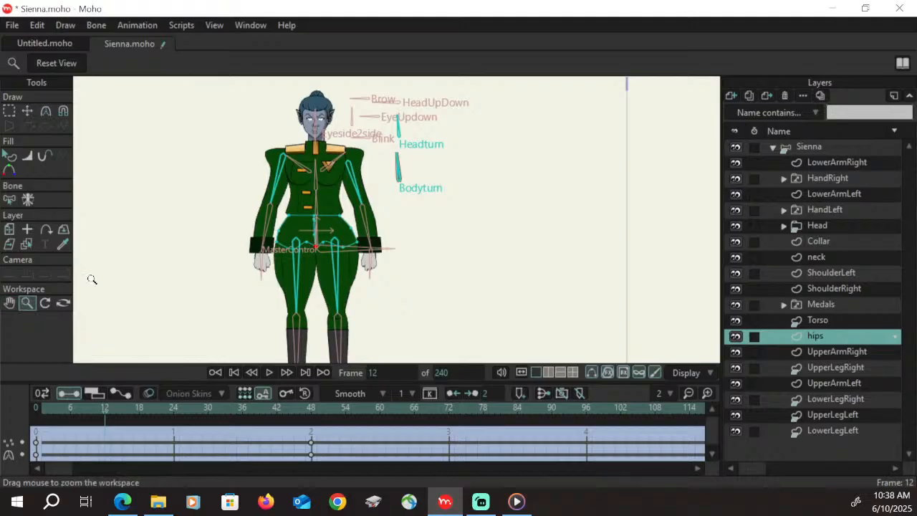
{"action": "left_click_drag", "start_coordinate": [333, 158], "coordinate": [334, 184]}
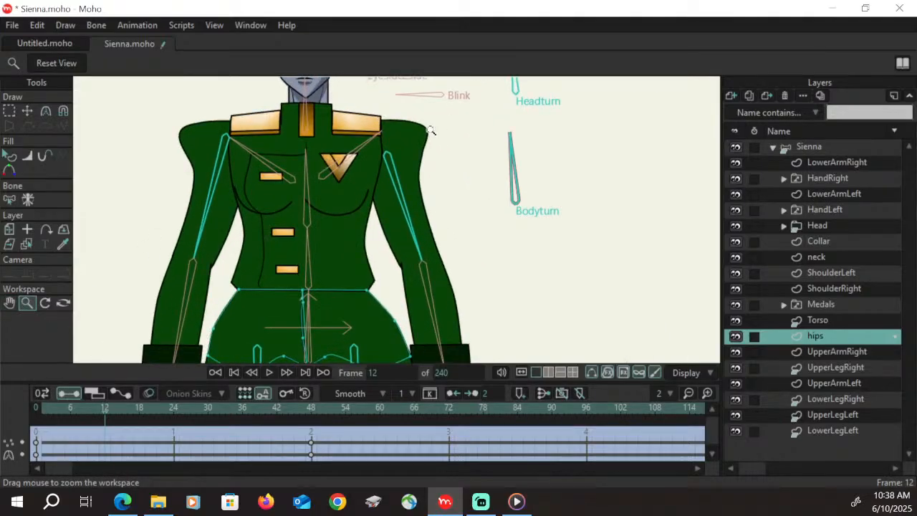
{"action": "left_click", "coordinate": [109, 417]}
{"action": "mouse_move", "coordinate": [110, 417]}
{"action": "left_mouse_down"}
{"action": "mouse_move", "coordinate": [150, 414]}
{"action": "mouse_move", "coordinate": [107, 416]}
{"action": "left_mouse_up"}
{"action": "left_click", "coordinate": [27, 113]}
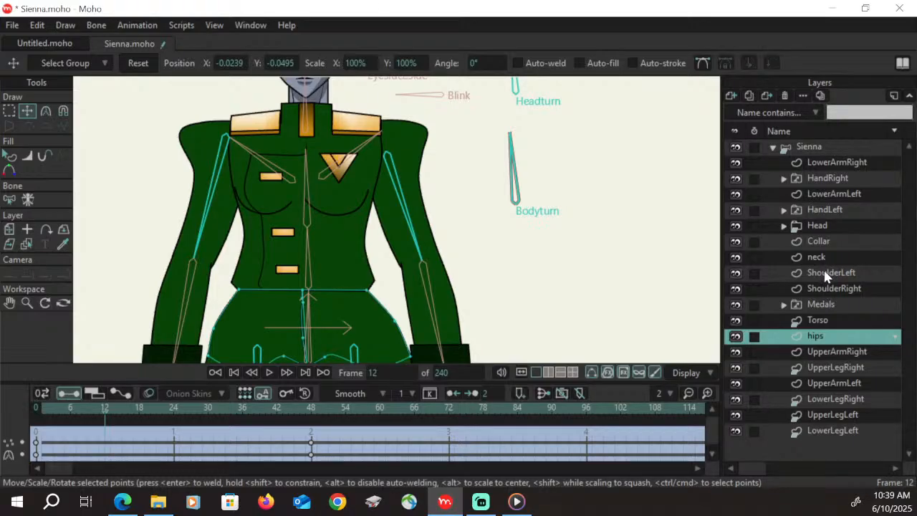
Check which arm LowerArmRight controls by toggling its visibility, and move the UpperArmRight layer directly below the HandRight group
{"action": "left_click", "coordinate": [736, 163]}
{"action": "left_click", "coordinate": [736, 163]}
{"action": "left_click", "coordinate": [841, 351]}
Reorder the left arm layers by placing LowerArmLeft directly below UpperArmLeft and the HandLeft group directly above it
{"action": "left_click_drag", "start_coordinate": [835, 322], "coordinate": [849, 390]}
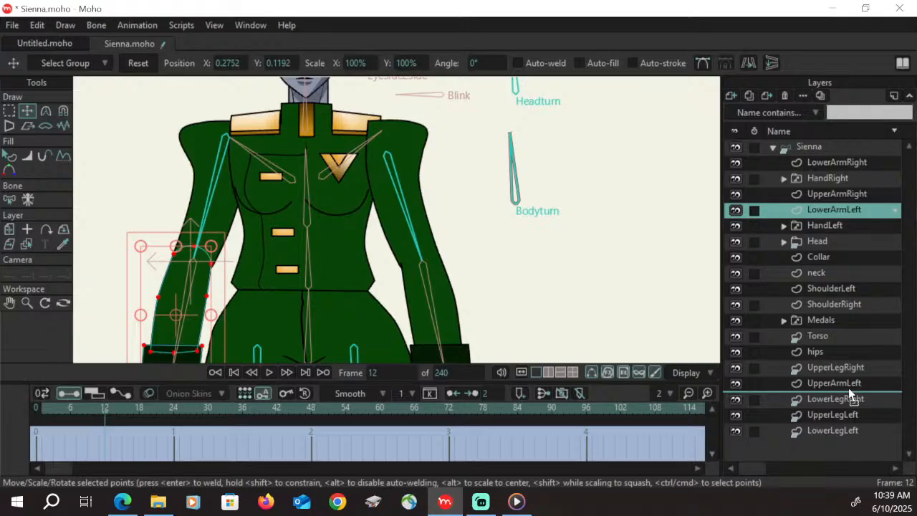
{"action": "left_click_drag", "start_coordinate": [848, 389], "coordinate": [857, 389]}
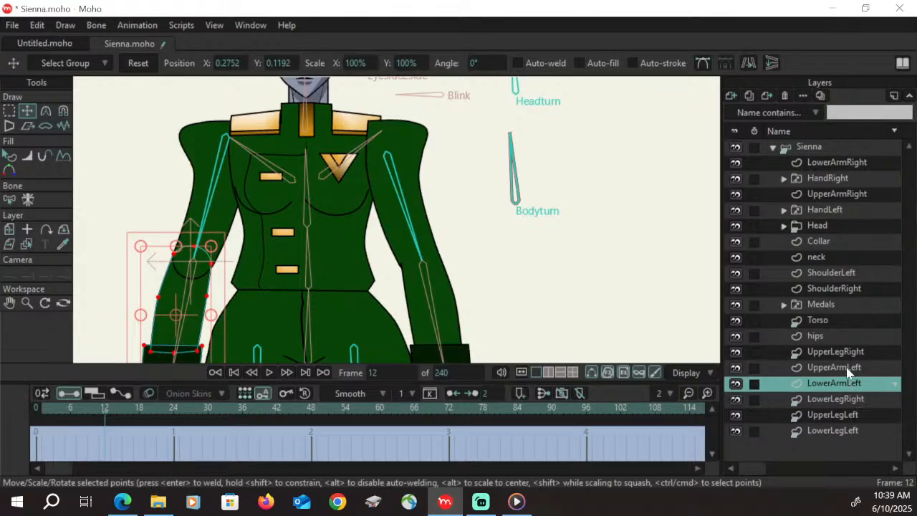
{"action": "left_click_drag", "start_coordinate": [832, 215], "coordinate": [852, 367]}
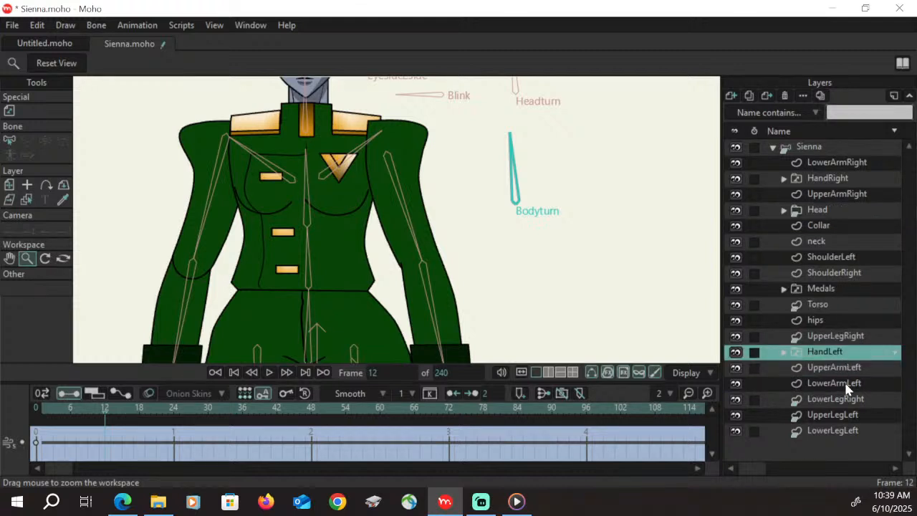
Move the HandLeft, UpperArmLeft and LowerArmLeft layers together to the bottom of the layer stack, below LowerLegLeft
{"action": "left_click", "coordinate": [847, 383], "text": "shift"}
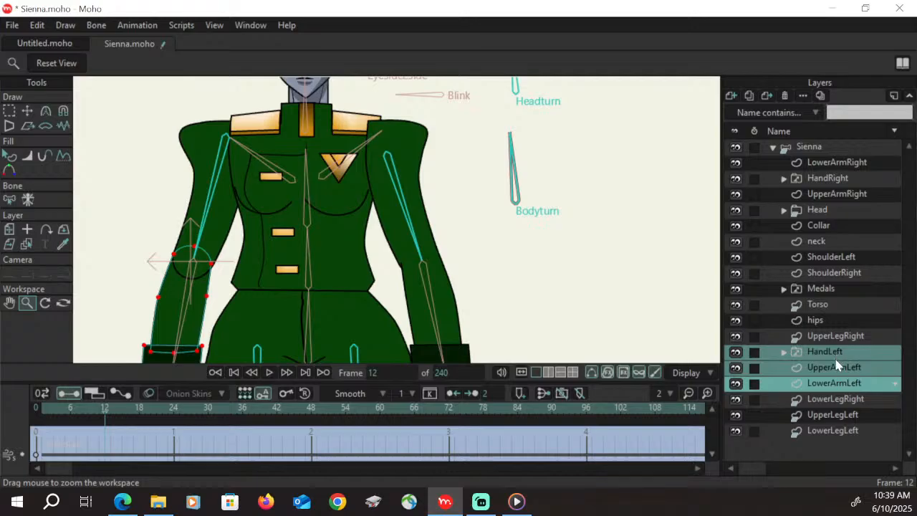
{"action": "left_click_drag", "start_coordinate": [837, 398], "coordinate": [833, 433]}
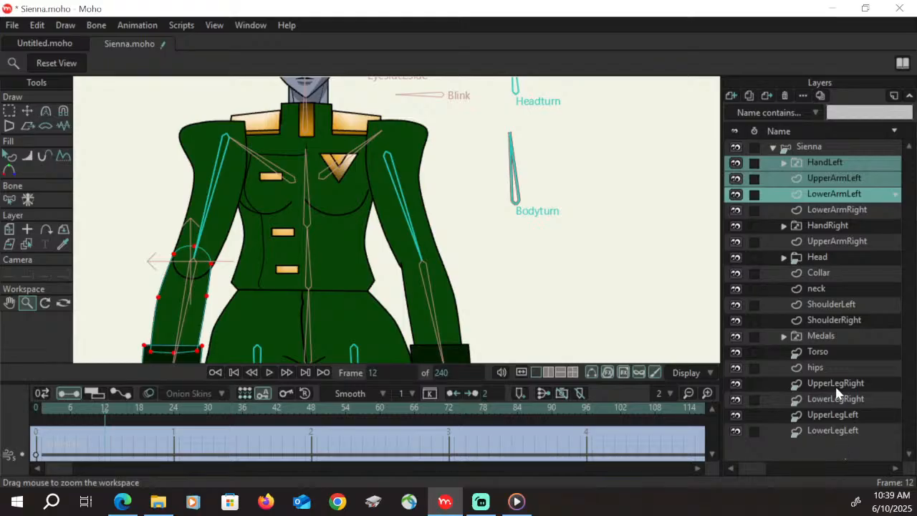
{"action": "mouse_move", "coordinate": [828, 182]}
{"action": "left_mouse_down"}
{"action": "mouse_move", "coordinate": [821, 420]}
{"action": "mouse_move", "coordinate": [830, 385]}
{"action": "left_mouse_up"}
{"action": "left_click", "coordinate": [835, 430]}
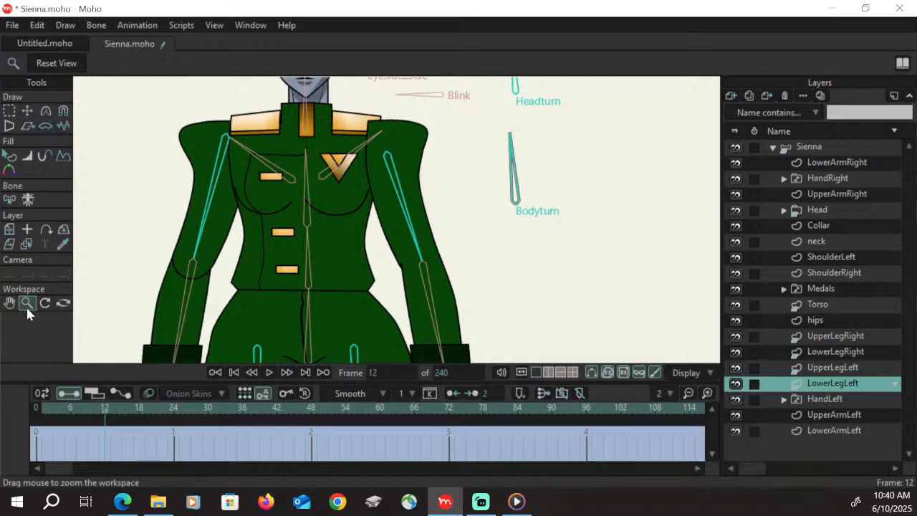
Reset the view and scrub the turn between frames 12 and 48 to check the whole character with the new layer order
{"action": "left_click", "coordinate": [69, 64]}
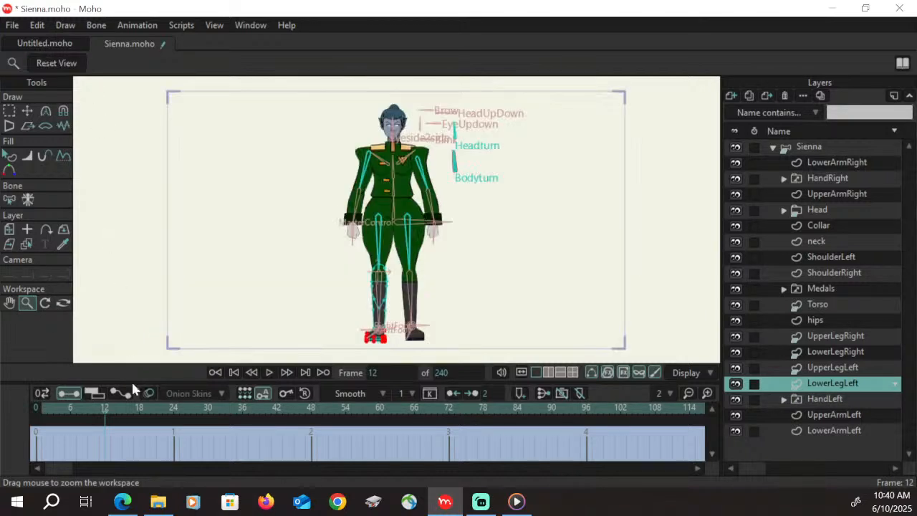
{"action": "left_click_drag", "start_coordinate": [103, 414], "coordinate": [312, 449]}
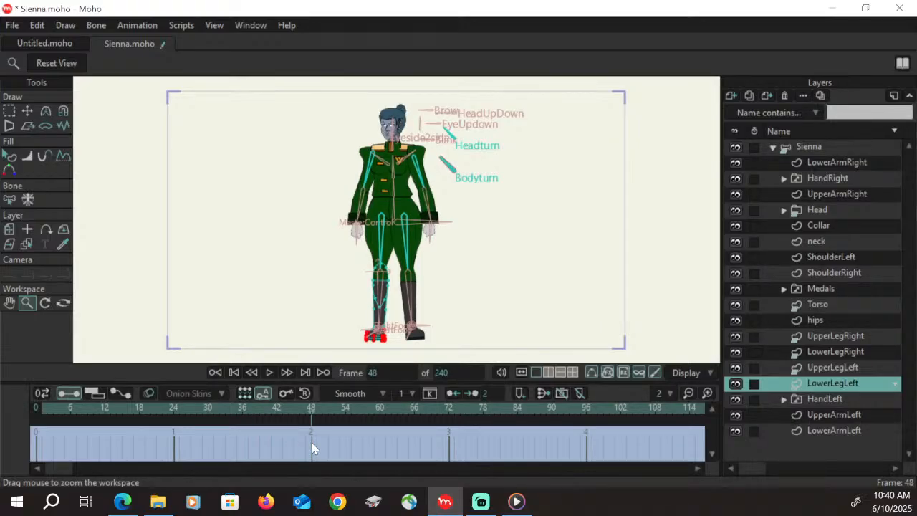
{"action": "left_click_drag", "start_coordinate": [312, 449], "coordinate": [109, 441]}
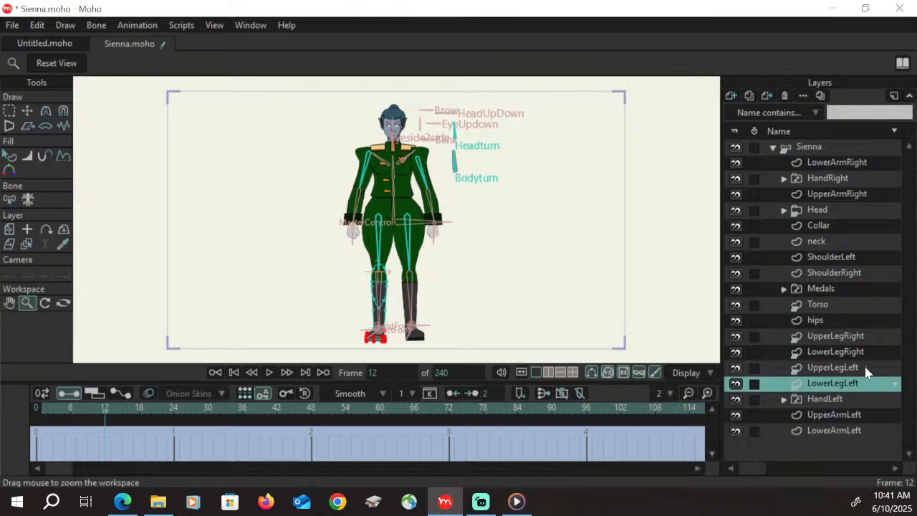
Move the UpperLegRight, LowerLegRight and UpperLegLeft layers together above the Medals group, directly below ShoulderRight
{"action": "left_click", "coordinate": [844, 341]}
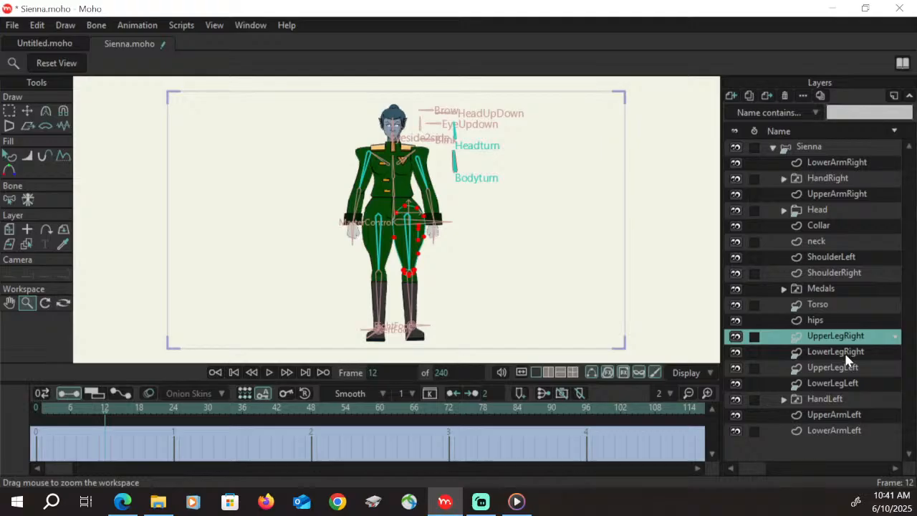
{"action": "left_click", "coordinate": [846, 356], "text": "shift"}
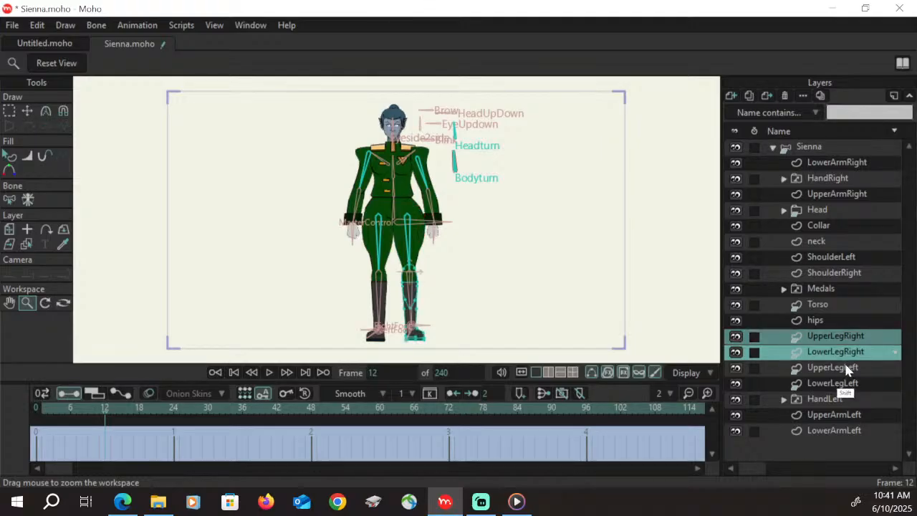
{"action": "left_click", "coordinate": [846, 369], "text": "shift"}
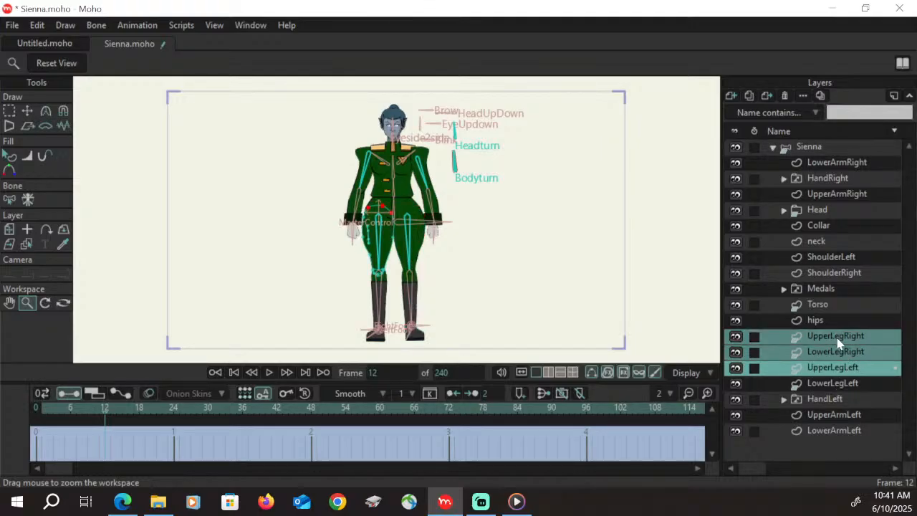
{"action": "left_click_drag", "start_coordinate": [836, 327], "coordinate": [832, 283]}
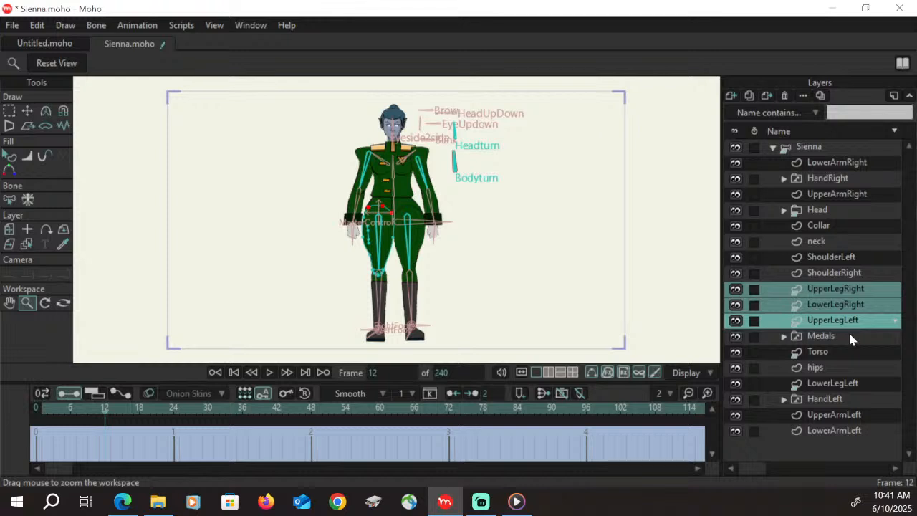
Undo the last leg layer reorder and return to frame 12 of the Bodyturn action on the Sienna bone layer
{"action": "key", "text": "ctrl+z"}
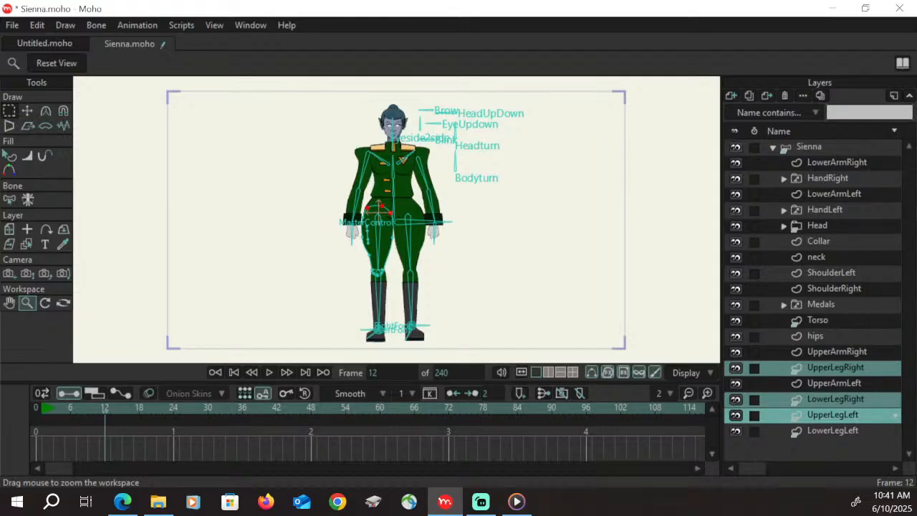
{"action": "left_click", "coordinate": [810, 147]}
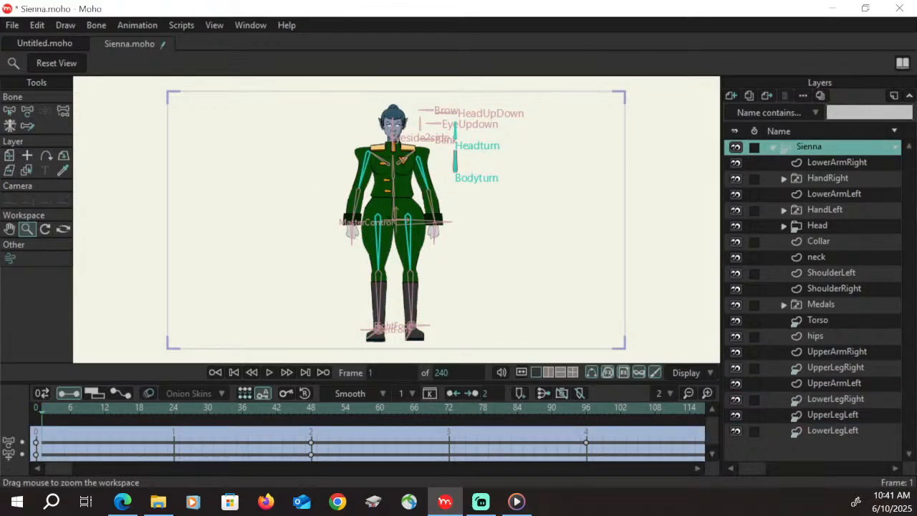
{"action": "left_click", "coordinate": [106, 409]}
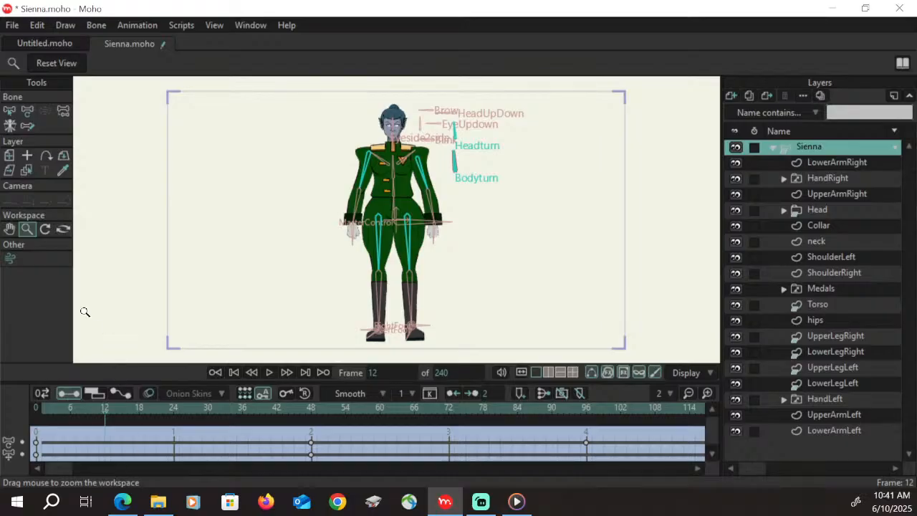
Move the UpperLegRight and LowerLegRight layers together above the Medals group, directly below ShoulderRight
{"action": "left_click_drag", "start_coordinate": [426, 292], "coordinate": [516, 432]}
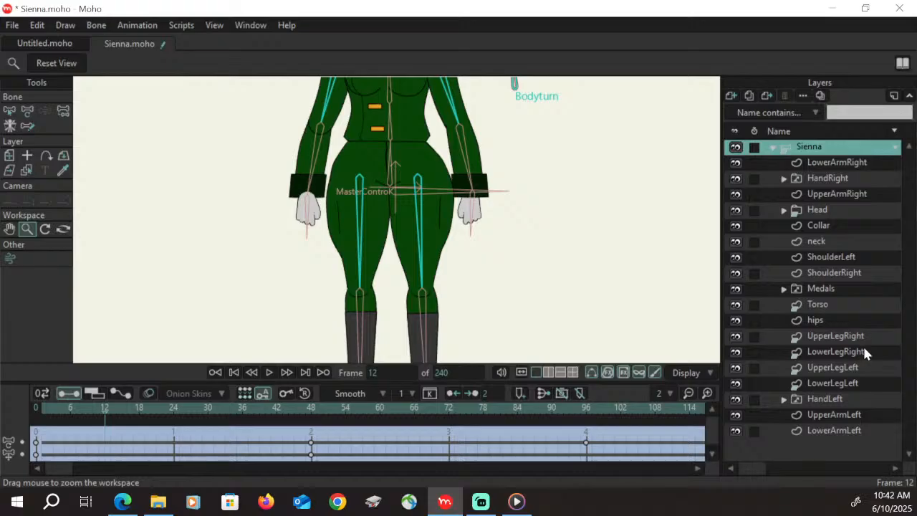
{"action": "left_click", "coordinate": [860, 351]}
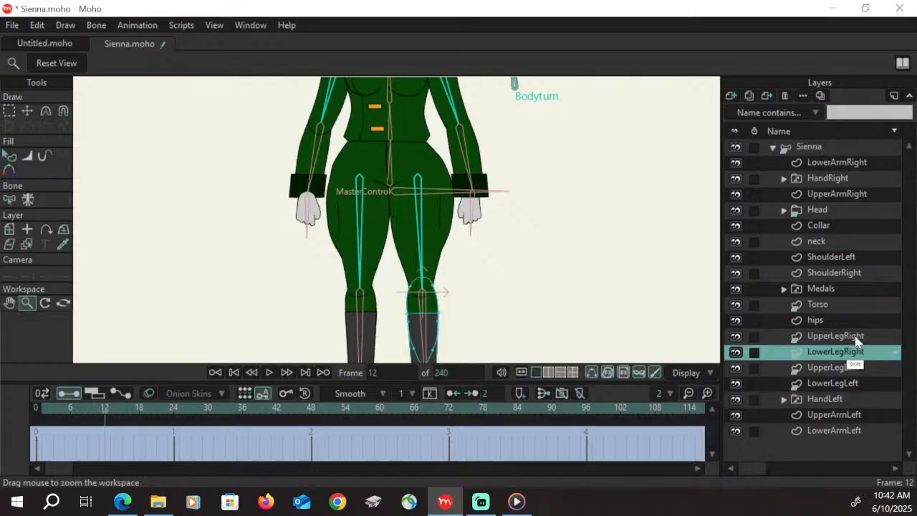
{"action": "left_click", "coordinate": [859, 337], "text": "ctrl"}
{"action": "left_click_drag", "start_coordinate": [858, 357], "coordinate": [836, 287]}
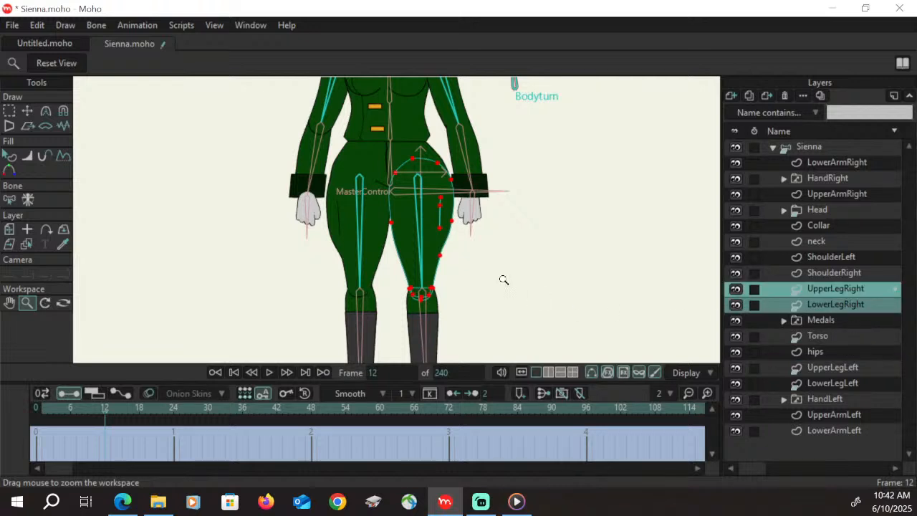
Try to hide the upper inner section of the UpperLegRight outline with Stroke Exposure, lowering its end value to 93.4%
{"action": "left_click", "coordinate": [834, 244]}
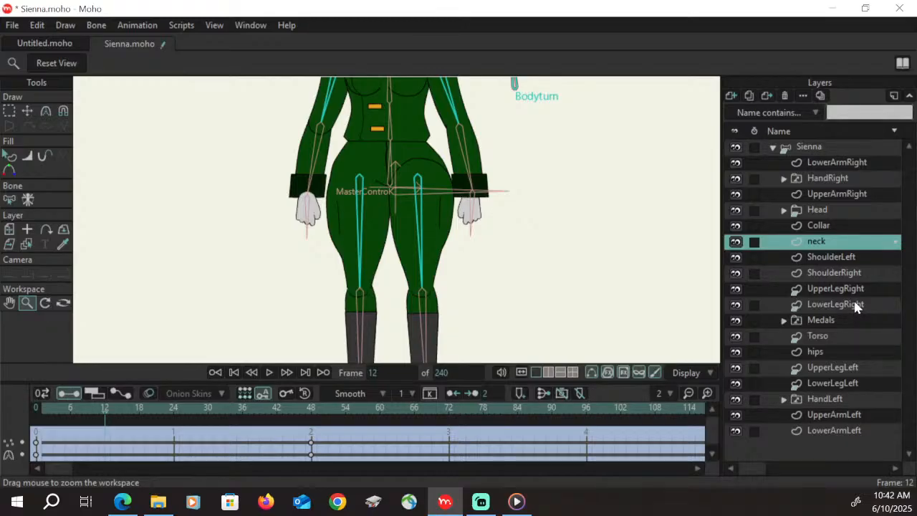
{"action": "left_click", "coordinate": [848, 289]}
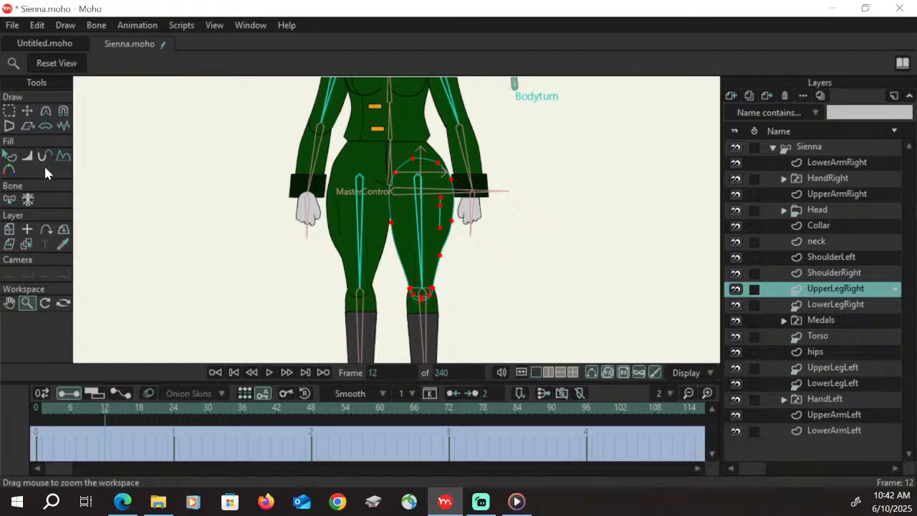
{"action": "left_click_drag", "start_coordinate": [412, 165], "coordinate": [621, 112]}
{"action": "left_click_drag", "start_coordinate": [496, 172], "coordinate": [602, 134]}
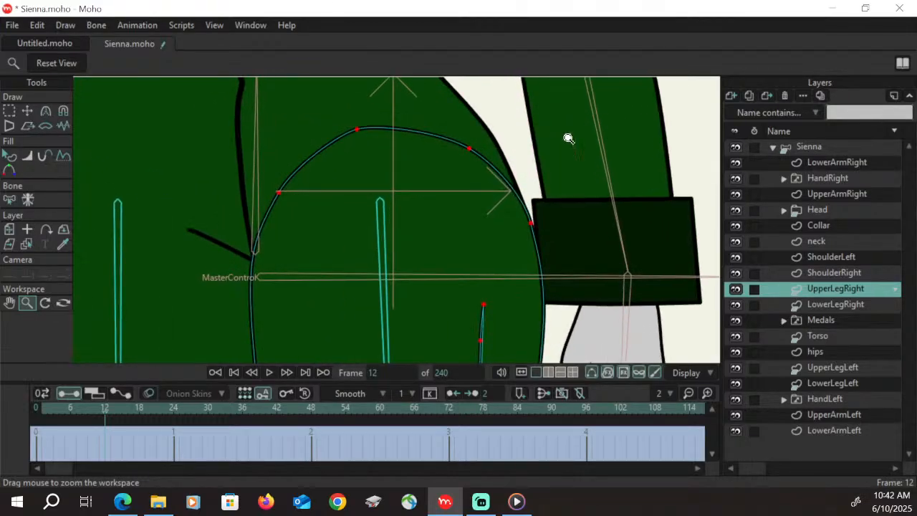
{"action": "left_click", "coordinate": [45, 155]}
{"action": "left_click_drag", "start_coordinate": [439, 142], "coordinate": [409, 139]}
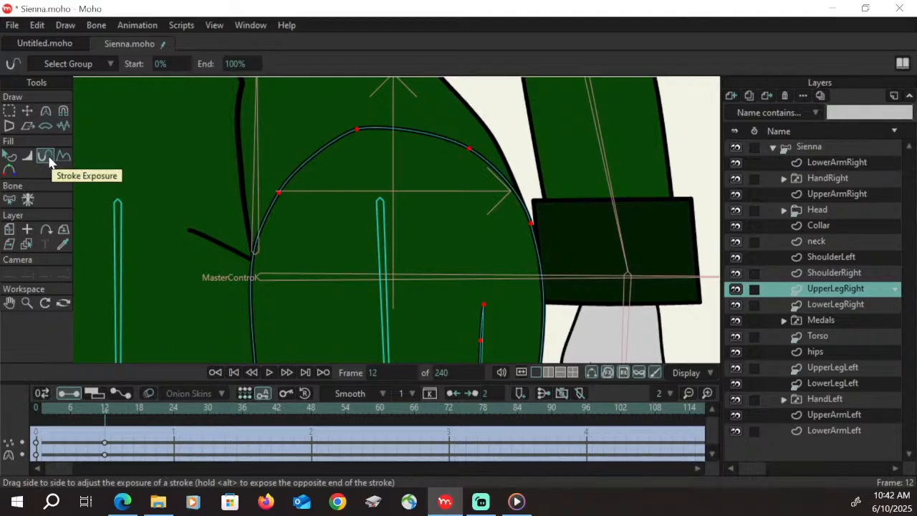
{"action": "key", "text": "g"}
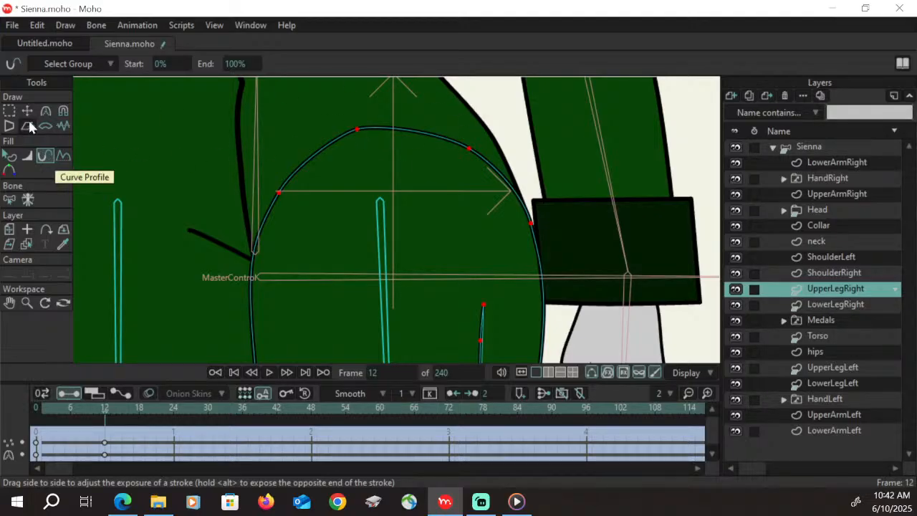
{"action": "left_click", "coordinate": [358, 131]}
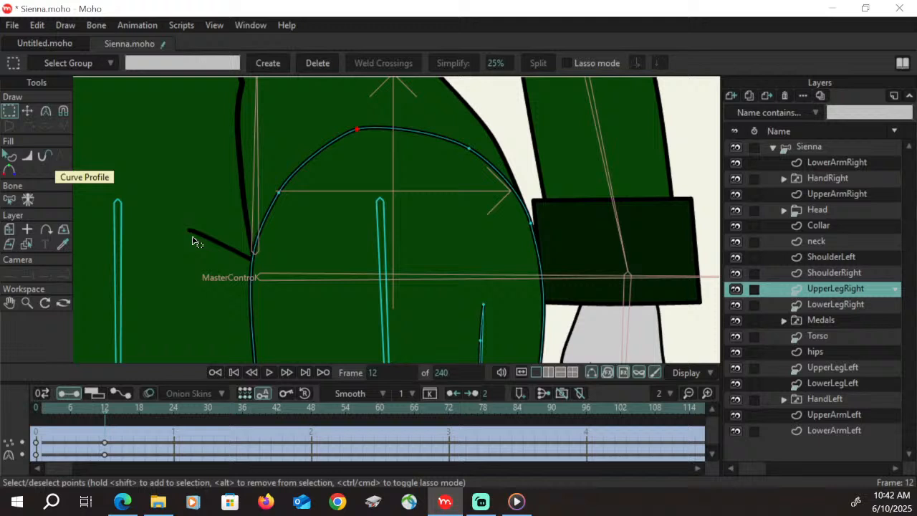
{"action": "left_click_drag", "start_coordinate": [358, 133], "coordinate": [267, 215]}
{"action": "left_click", "coordinate": [360, 131]}
{"action": "left_click", "coordinate": [44, 156]}
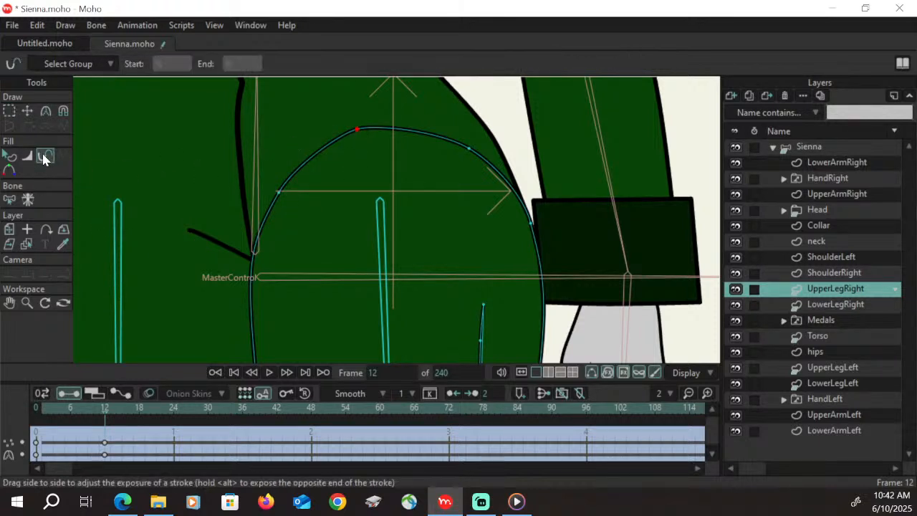
{"action": "mouse_move", "coordinate": [344, 179]}
{"action": "left_mouse_down"}
{"action": "mouse_move", "coordinate": [342, 150]}
{"action": "mouse_move", "coordinate": [301, 192]}
{"action": "mouse_move", "coordinate": [371, 133]}
{"action": "mouse_move", "coordinate": [395, 135]}
{"action": "mouse_move", "coordinate": [359, 151]}
{"action": "left_mouse_up"}
{"action": "mouse_move", "coordinate": [364, 150]}
{"action": "left_mouse_down"}
{"action": "mouse_move", "coordinate": [478, 157]}
{"action": "mouse_move", "coordinate": [369, 131]}
{"action": "left_mouse_up"}
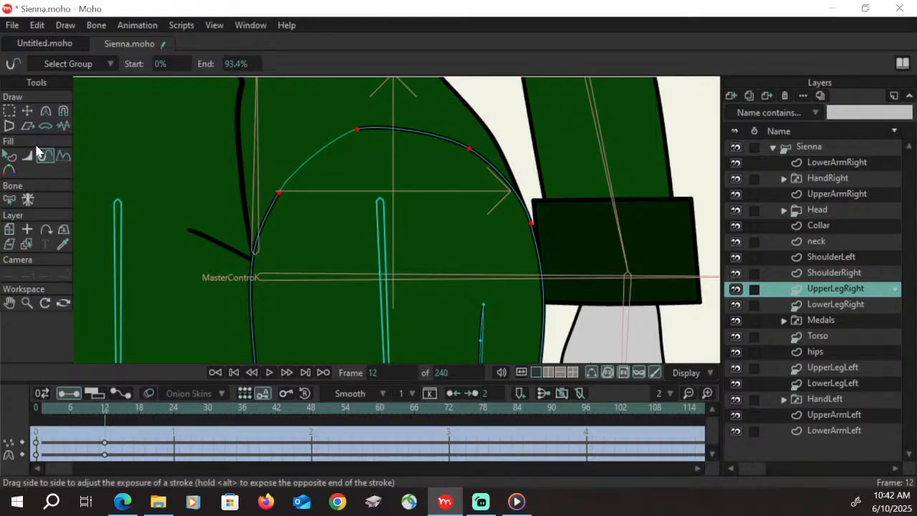
Try Stroke Exposure with only the two uppermost UpperLegRight points selected, and return the end value to 100%
{"action": "left_click", "coordinate": [9, 112]}
{"action": "left_click", "coordinate": [470, 150]}
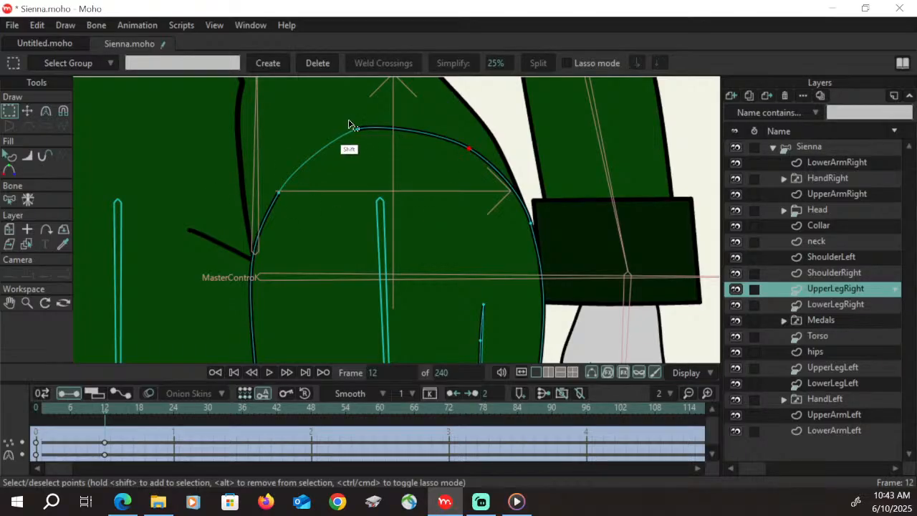
{"action": "left_click", "coordinate": [356, 129], "text": "shift"}
{"action": "left_click", "coordinate": [45, 156]}
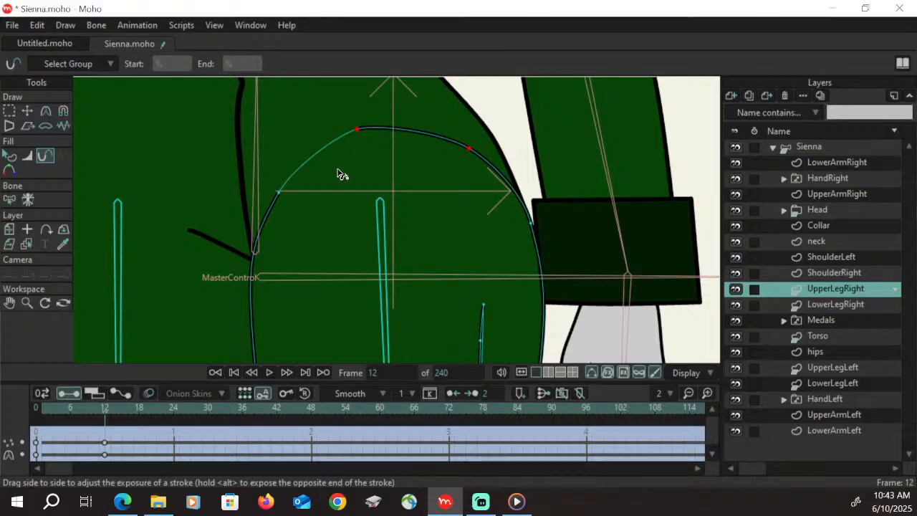
{"action": "mouse_move", "coordinate": [482, 153]}
{"action": "left_mouse_down"}
{"action": "mouse_move", "coordinate": [428, 147]}
{"action": "mouse_move", "coordinate": [480, 136]}
{"action": "left_mouse_up"}
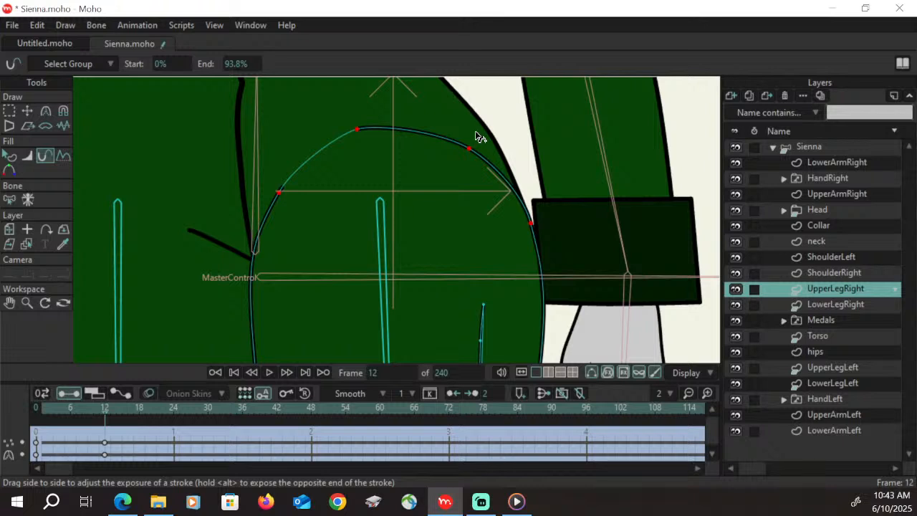
{"action": "left_click_drag", "start_coordinate": [282, 190], "coordinate": [279, 192]}
{"action": "mouse_move", "coordinate": [283, 198]}
{"action": "left_mouse_down"}
{"action": "mouse_move", "coordinate": [352, 143]}
{"action": "mouse_move", "coordinate": [423, 158]}
{"action": "left_mouse_up"}
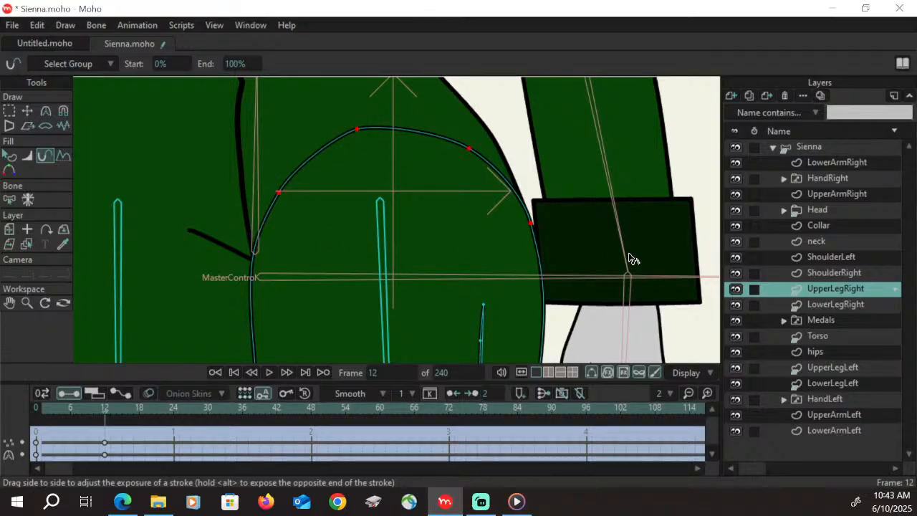
Save the project, return to the main timeline and hide the hips layer to expose the tops of the legs
{"action": "key", "text": "ctrl+s"}
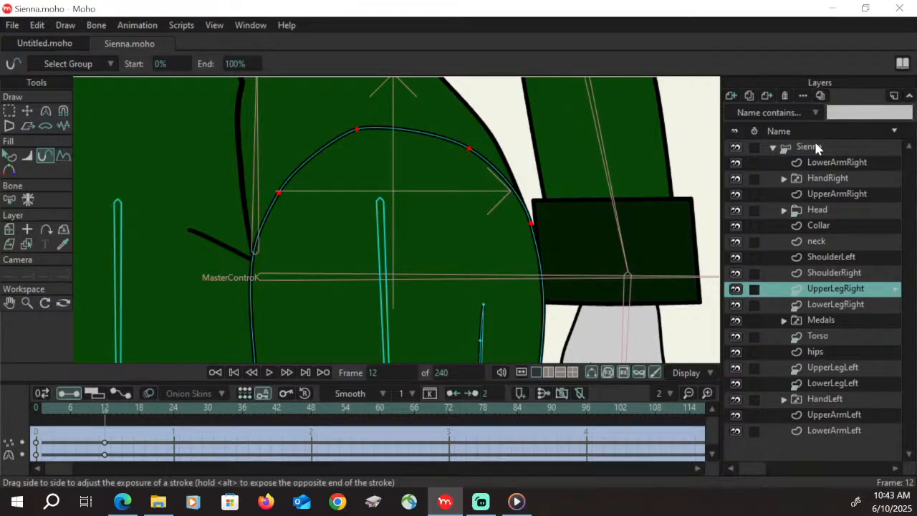
{"action": "left_click", "coordinate": [817, 148]}
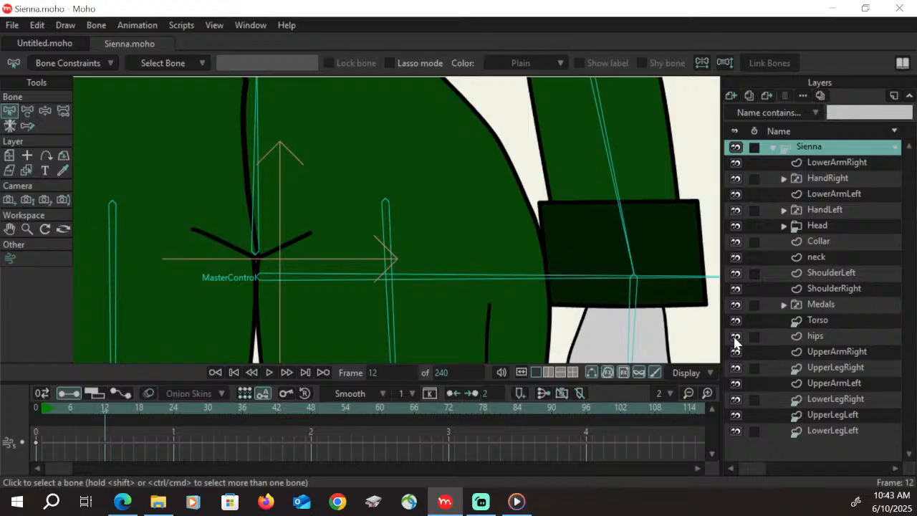
{"action": "left_click", "coordinate": [735, 336]}
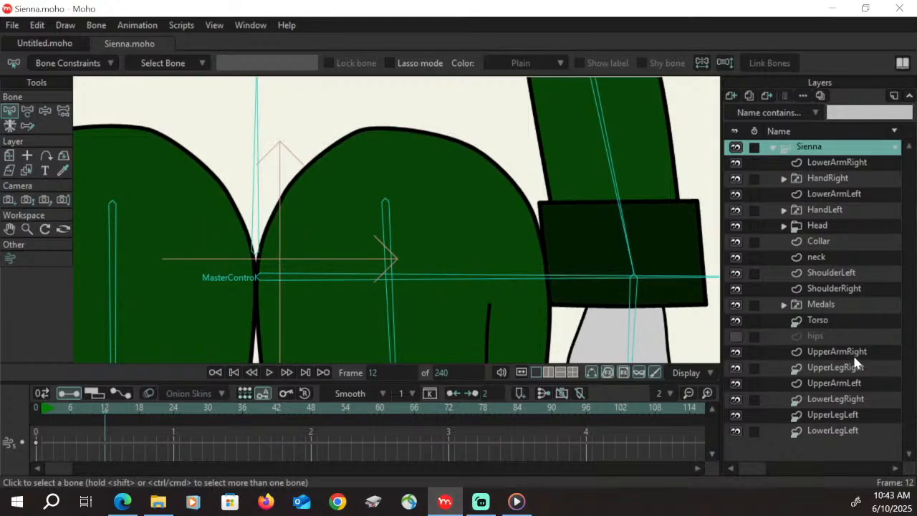
Hide the three upper edges of the UpperLegRight outline at frame 0 with the Hide Edge tool
{"action": "left_click", "coordinate": [839, 368]}
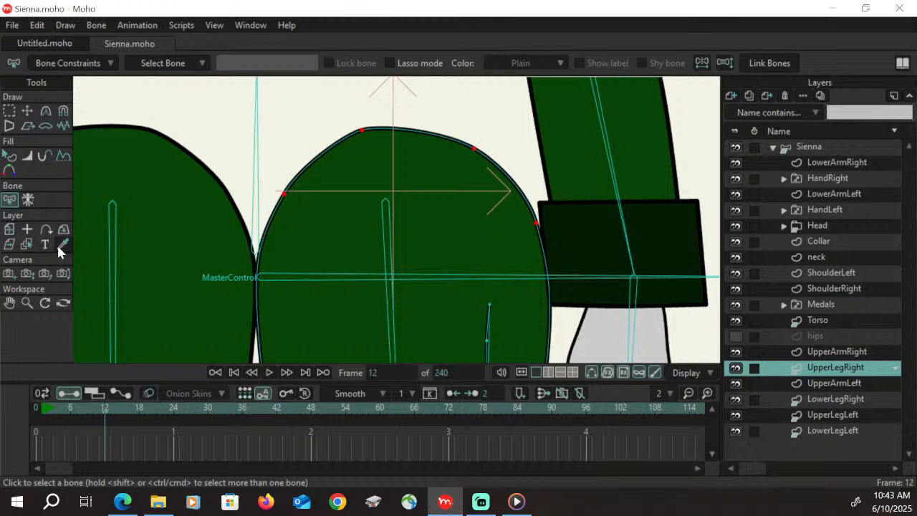
{"action": "left_click", "coordinate": [35, 406]}
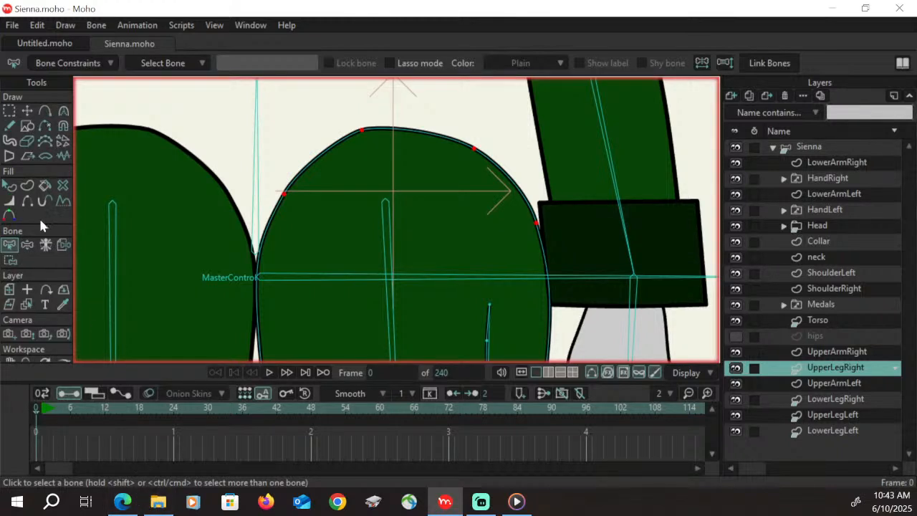
{"action": "left_click", "coordinate": [28, 201]}
{"action": "left_click", "coordinate": [334, 152]}
{"action": "left_click", "coordinate": [430, 136]}
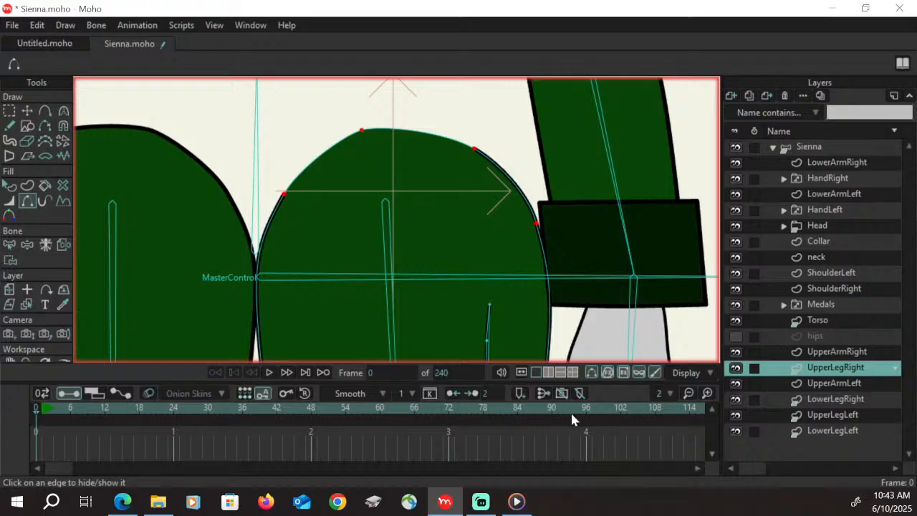
{"action": "left_click", "coordinate": [517, 187]}
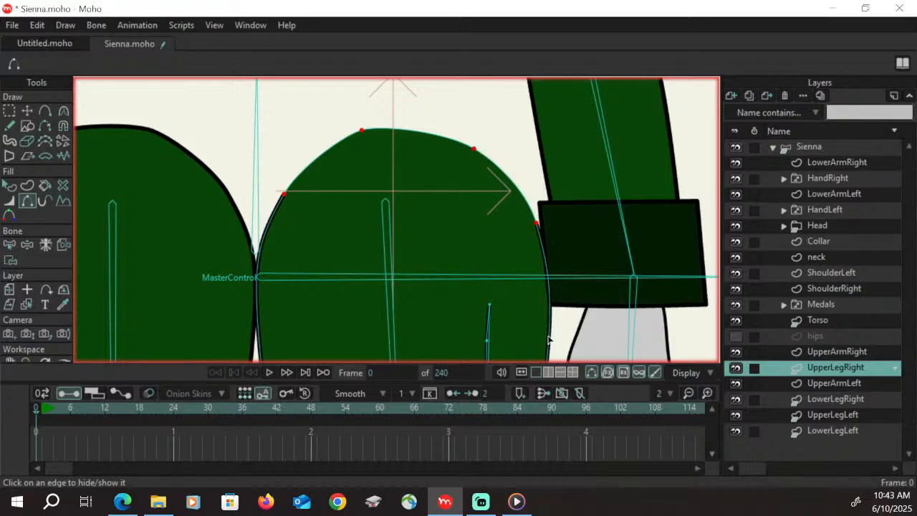
Show the hips layer again and go back to frame 12 of the Bodyturn action on the Sienna bone layer
{"action": "left_click", "coordinate": [736, 336]}
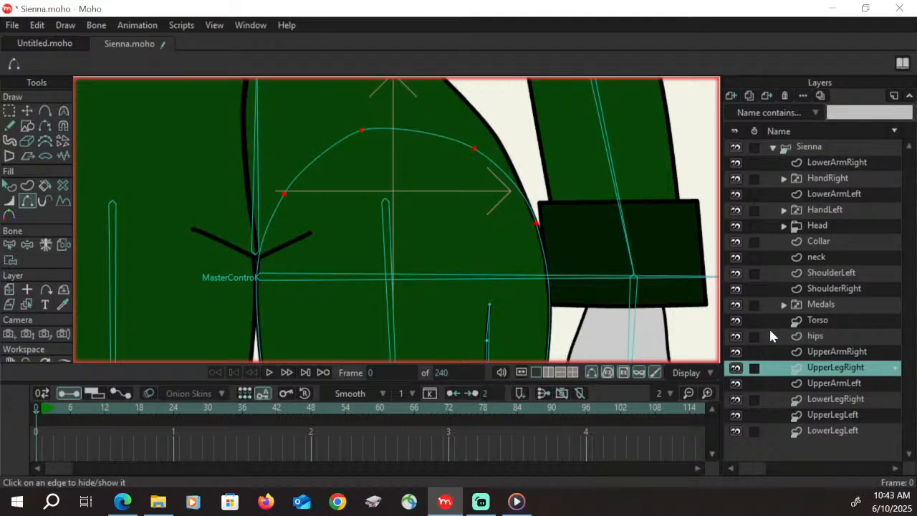
{"action": "left_click", "coordinate": [838, 148]}
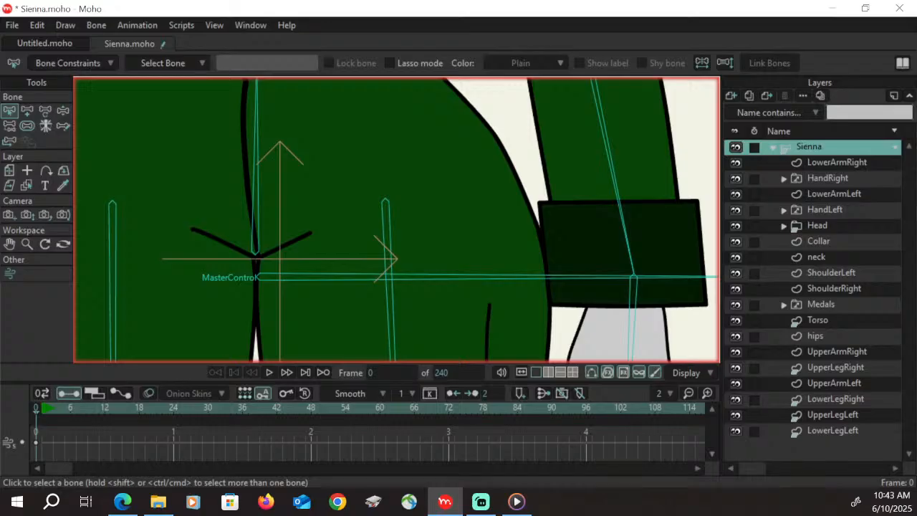
{"action": "key", "text": "Right"}
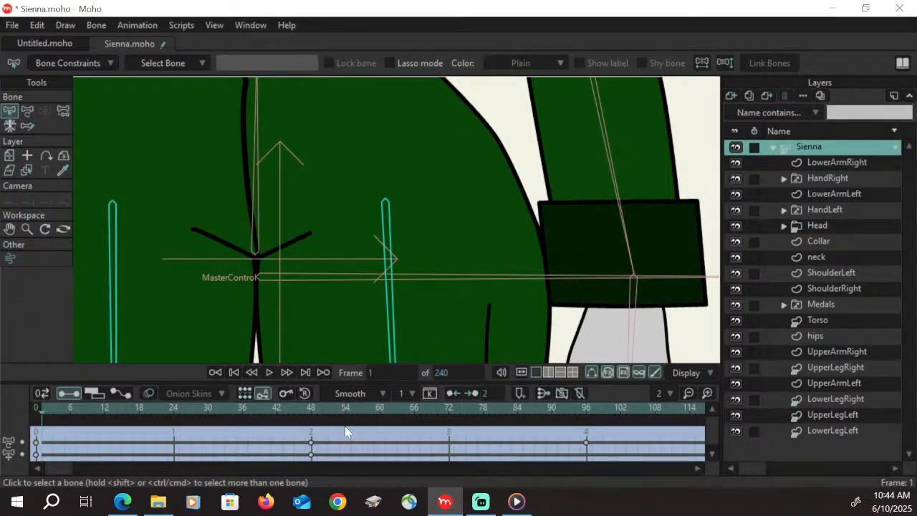
{"action": "left_click", "coordinate": [105, 414]}
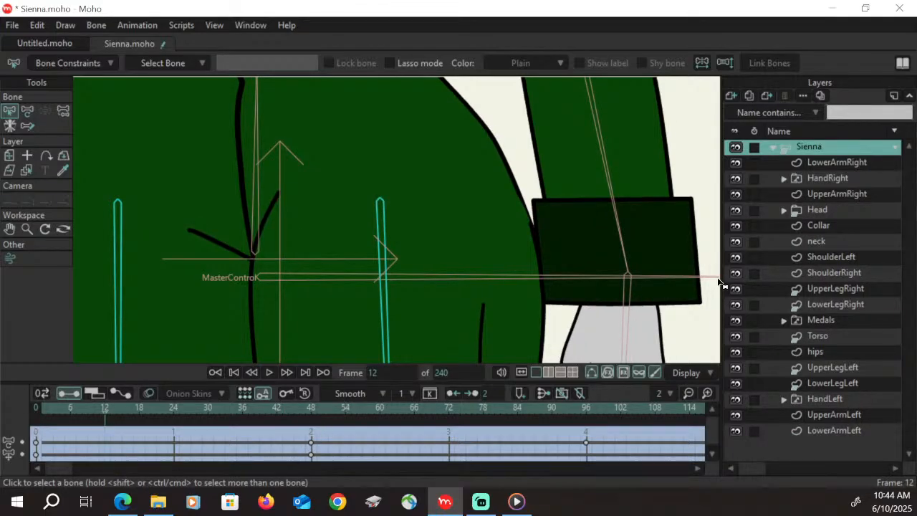
Move the upper inner point of the UpperLegRight outline down to the crotch crease at frame 12
{"action": "left_click", "coordinate": [850, 290]}
{"action": "key", "text": "g"}
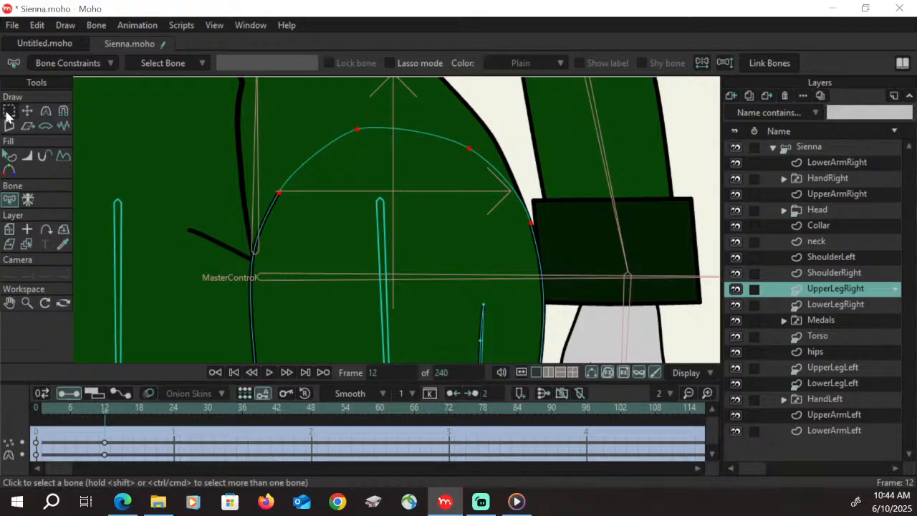
{"action": "left_click", "coordinate": [280, 192]}
{"action": "left_click", "coordinate": [27, 111]}
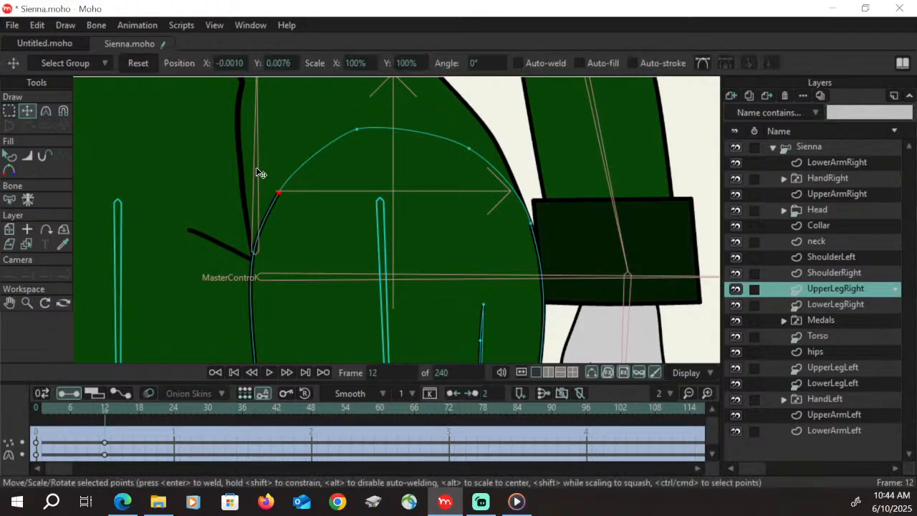
{"action": "left_click_drag", "start_coordinate": [279, 198], "coordinate": [264, 238]}
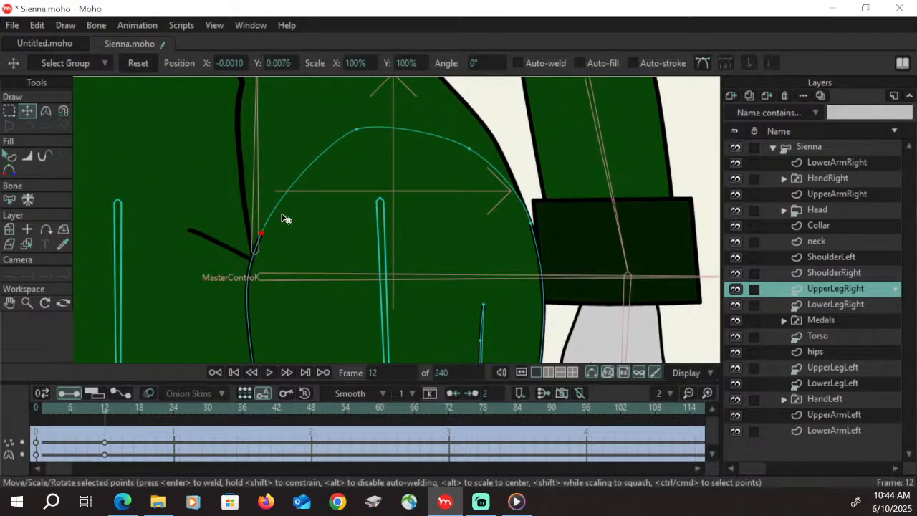
Lower the two top points of the UpperLegRight outline and shift them inward, and nudge the outer hip point down slightly
{"action": "left_click_drag", "start_coordinate": [357, 130], "coordinate": [351, 139]}
{"action": "left_click_drag", "start_coordinate": [483, 154], "coordinate": [478, 156]}
{"action": "mouse_move", "coordinate": [531, 222]}
{"action": "left_mouse_down"}
{"action": "mouse_move", "coordinate": [528, 239]}
{"action": "mouse_move", "coordinate": [535, 231]}
{"action": "left_mouse_up"}
{"action": "left_click_drag", "start_coordinate": [470, 155], "coordinate": [460, 153]}
{"action": "left_click_drag", "start_coordinate": [351, 141], "coordinate": [340, 145]}
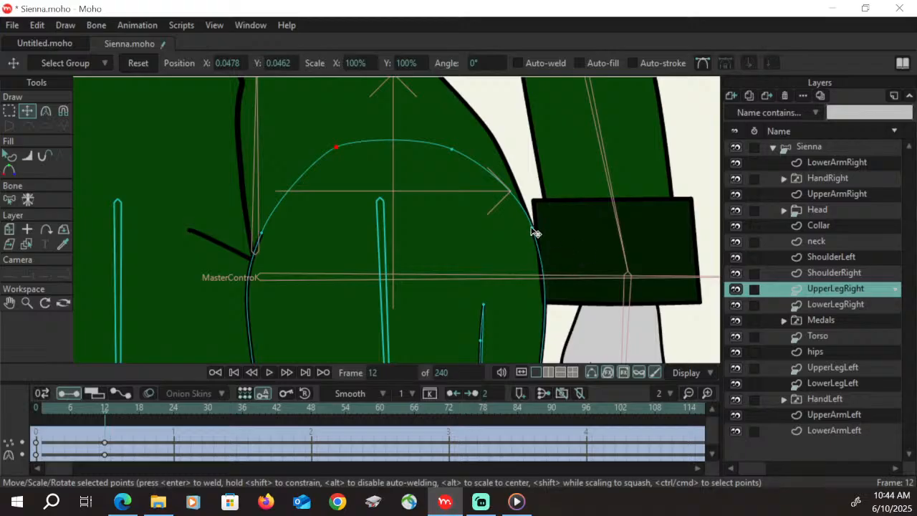
{"action": "left_click_drag", "start_coordinate": [532, 226], "coordinate": [530, 226]}
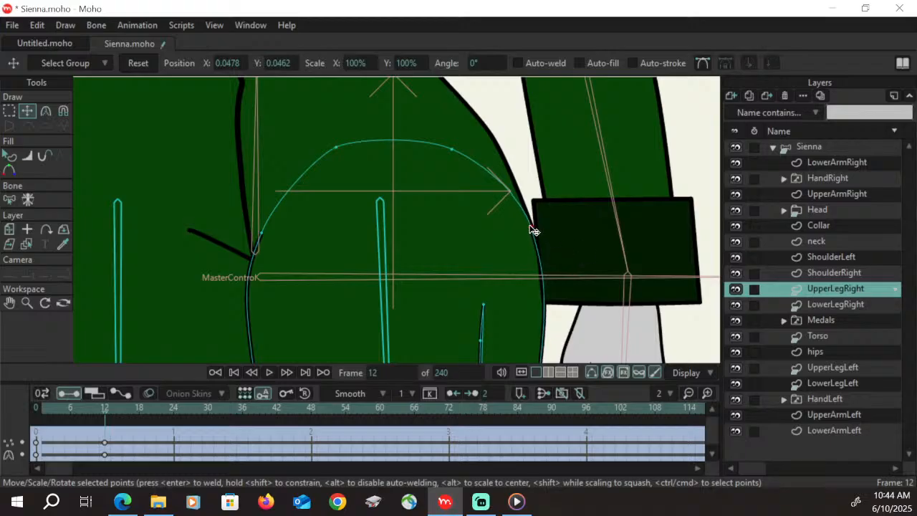
{"action": "left_click", "coordinate": [17, 303]}
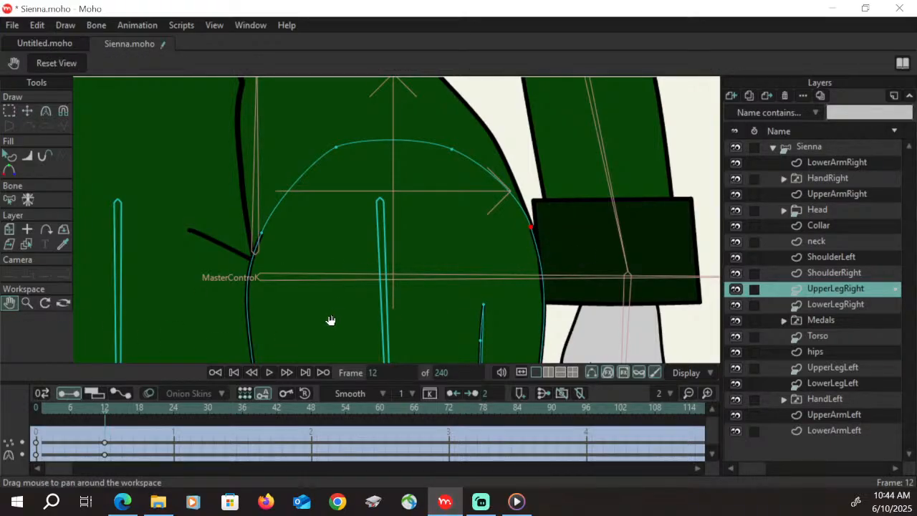
Narrow the kneecap shape of UpperLegRight and shift it toward the inner side of the knee at frame 12
{"action": "left_click_drag", "start_coordinate": [330, 320], "coordinate": [338, 186]}
{"action": "left_click_drag", "start_coordinate": [357, 316], "coordinate": [330, 156]}
{"action": "left_click_drag", "start_coordinate": [385, 330], "coordinate": [355, 50]}
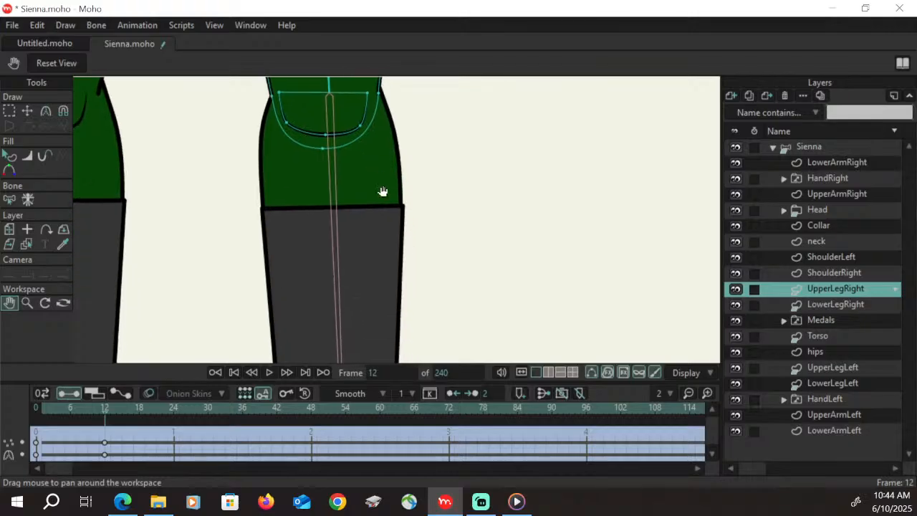
{"action": "left_click_drag", "start_coordinate": [383, 193], "coordinate": [388, 306]}
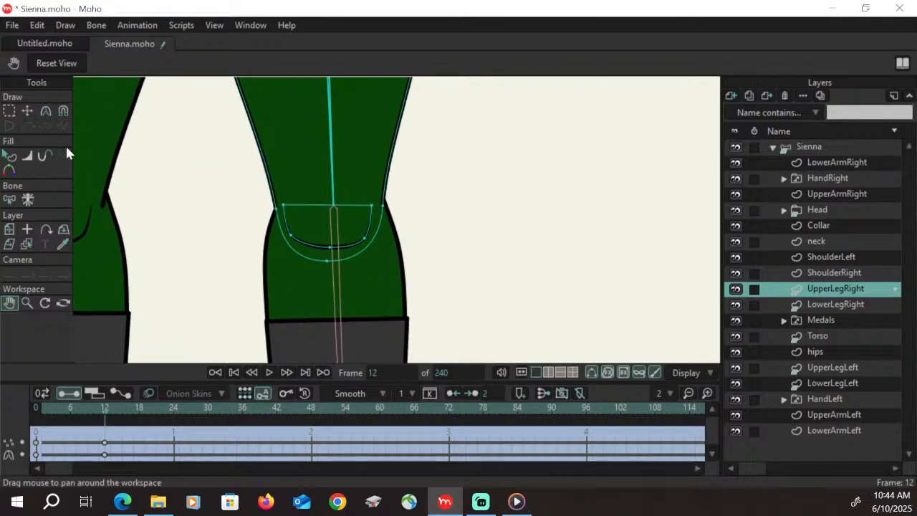
{"action": "key", "text": "g"}
{"action": "double_click", "coordinate": [351, 246]}
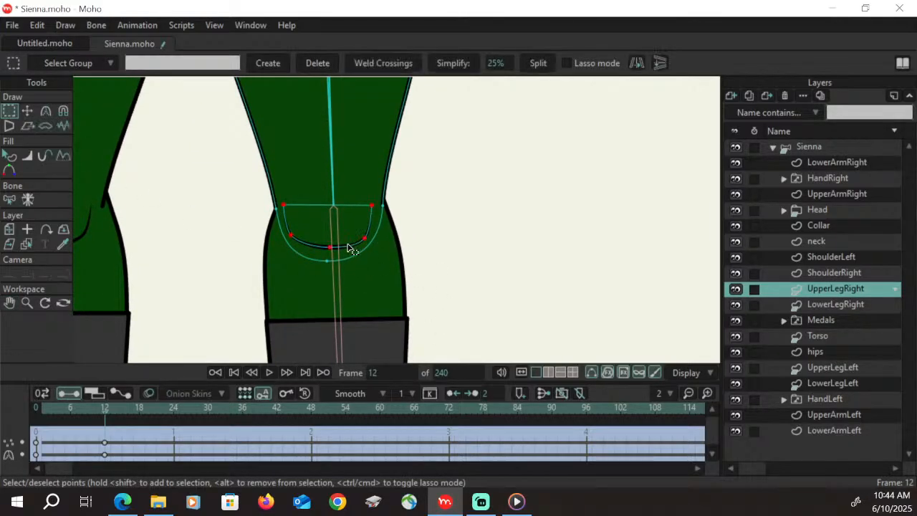
{"action": "key", "text": "t"}
{"action": "left_click_drag", "start_coordinate": [371, 231], "coordinate": [335, 227]}
{"action": "left_click", "coordinate": [319, 227], "text": "ctrl"}
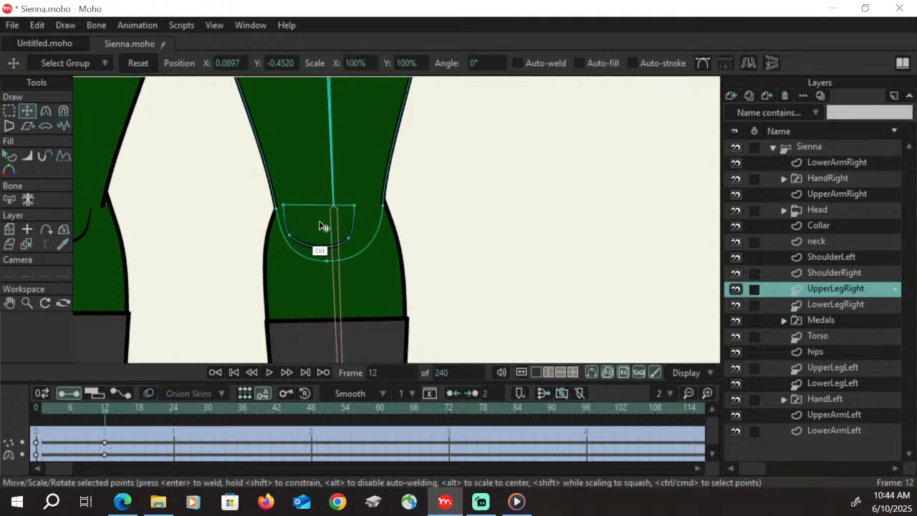
{"action": "left_click", "coordinate": [325, 226]}
{"action": "left_click_drag", "start_coordinate": [334, 227], "coordinate": [322, 223]}
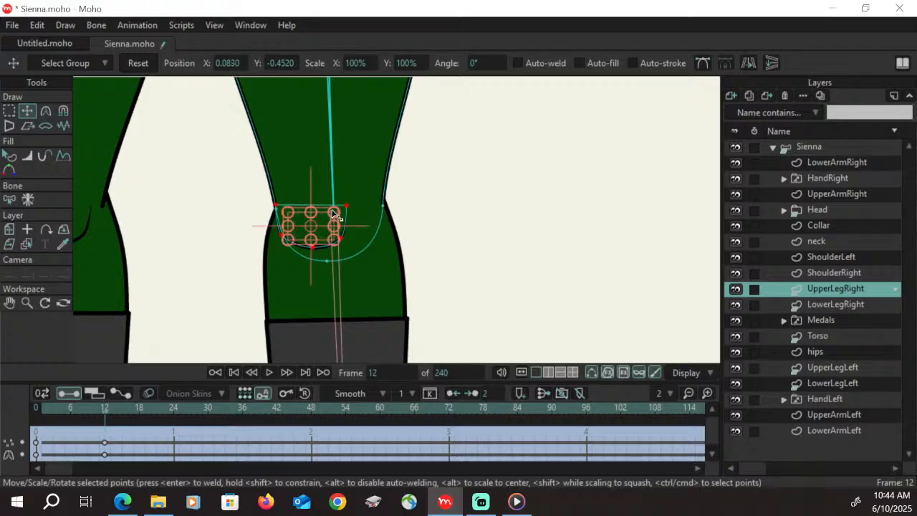
Move the outer upper calf point and the outer knee point of LowerLegRight slightly outward at frame 12
{"action": "left_click", "coordinate": [850, 306]}
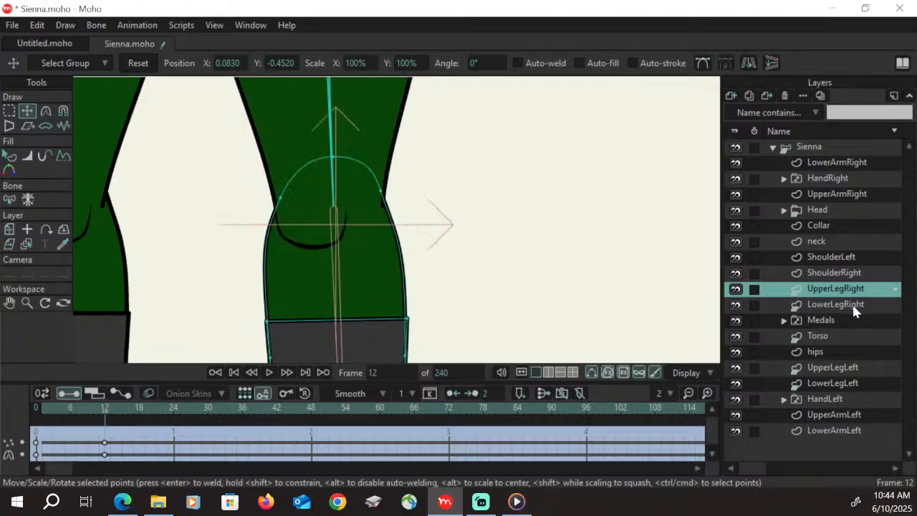
{"action": "left_click", "coordinate": [26, 302]}
{"action": "left_click_drag", "start_coordinate": [400, 268], "coordinate": [280, 332]}
{"action": "left_click", "coordinate": [9, 302]}
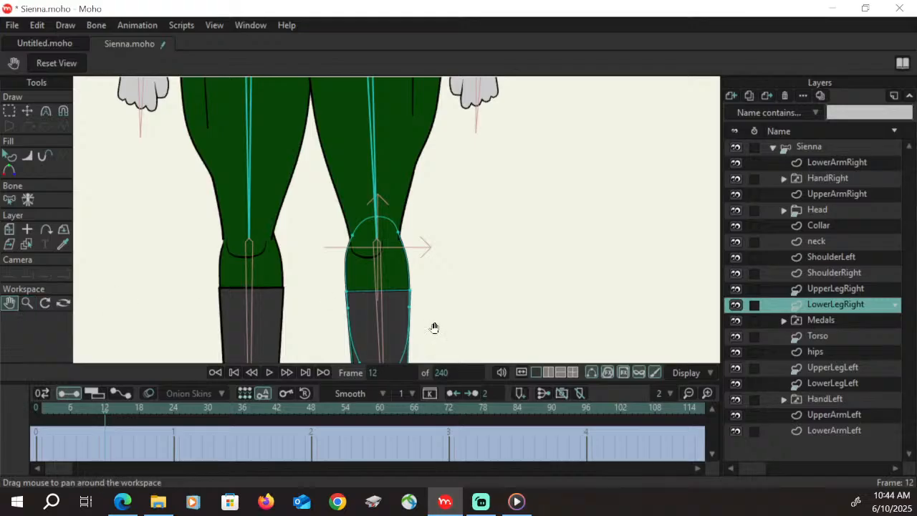
{"action": "left_click_drag", "start_coordinate": [434, 334], "coordinate": [434, 316]}
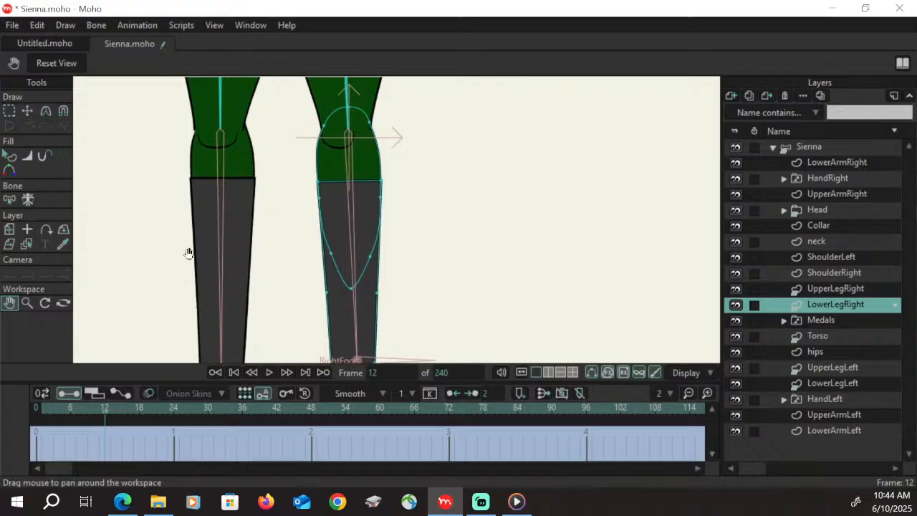
{"action": "left_click", "coordinate": [27, 112]}
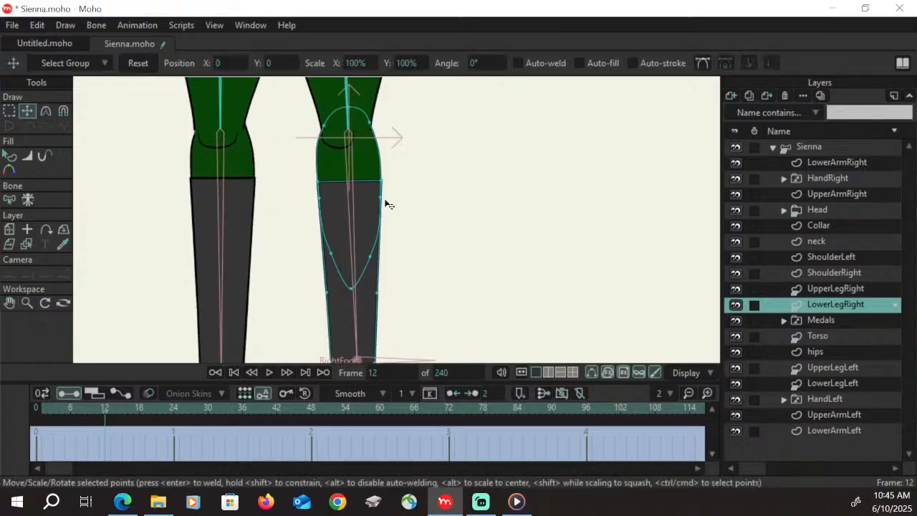
{"action": "left_click", "coordinate": [8, 112]}
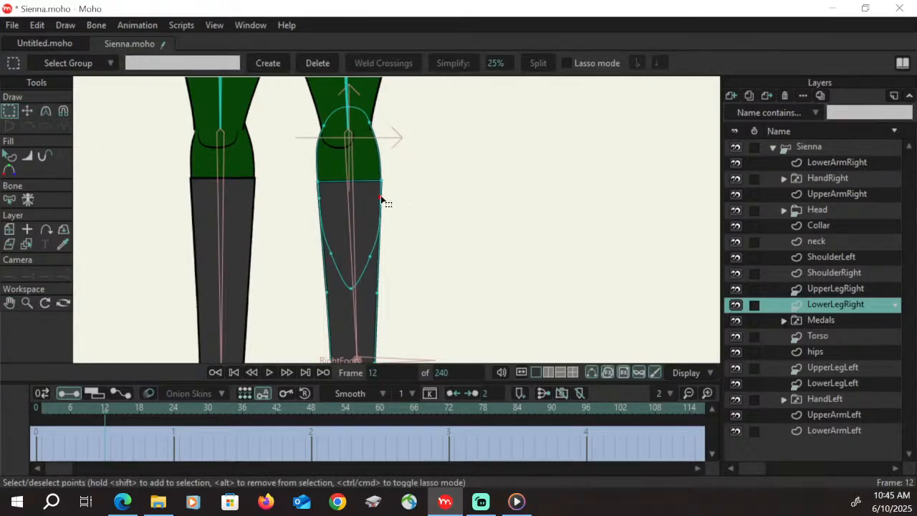
{"action": "left_click", "coordinate": [381, 197]}
{"action": "key", "text": "t"}
{"action": "left_click_drag", "start_coordinate": [385, 202], "coordinate": [364, 152]}
Shift the inner points of LowerLegRight at the boot top toward the leg's centre and fine-tune the inner knee point
{"action": "key", "text": "g"}
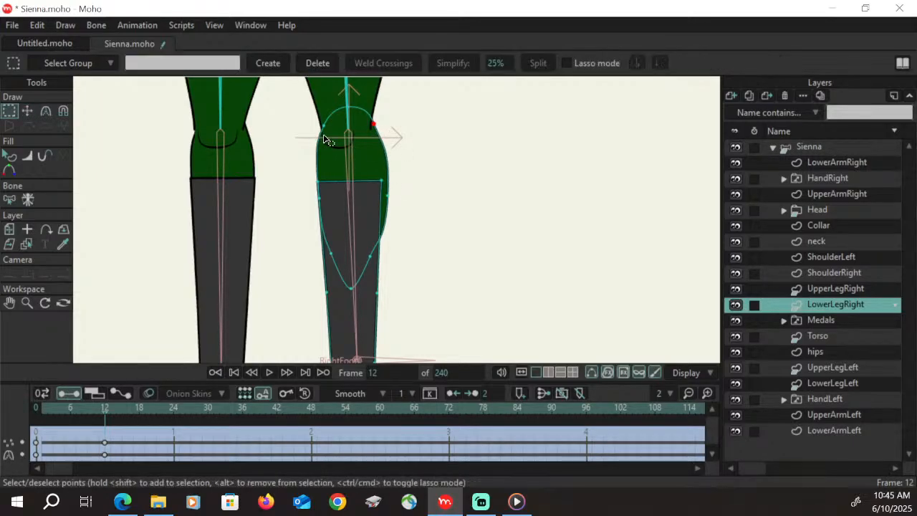
{"action": "left_click", "coordinate": [324, 127]}
{"action": "key", "text": "t"}
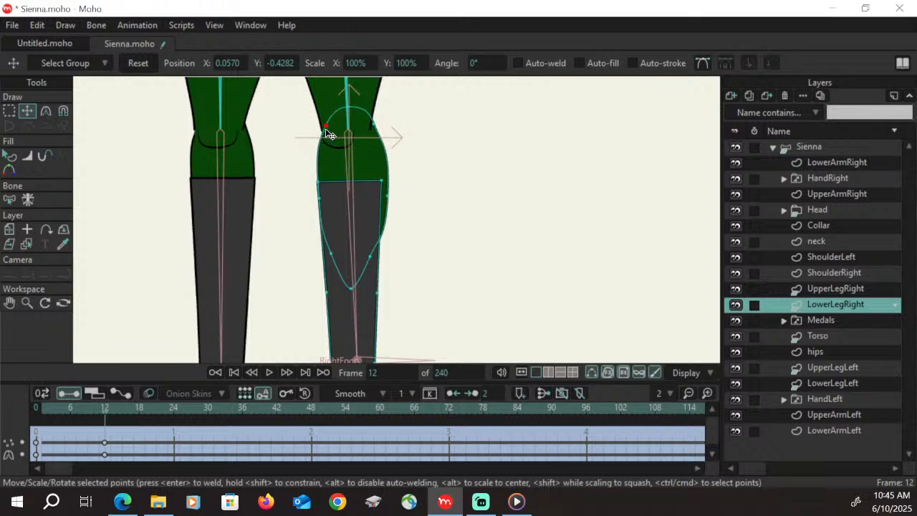
{"action": "left_click", "coordinate": [319, 183]}
{"action": "left_click_drag", "start_coordinate": [320, 186], "coordinate": [339, 192]}
{"action": "left_click_drag", "start_coordinate": [326, 127], "coordinate": [323, 128]}
{"action": "key", "text": "c"}
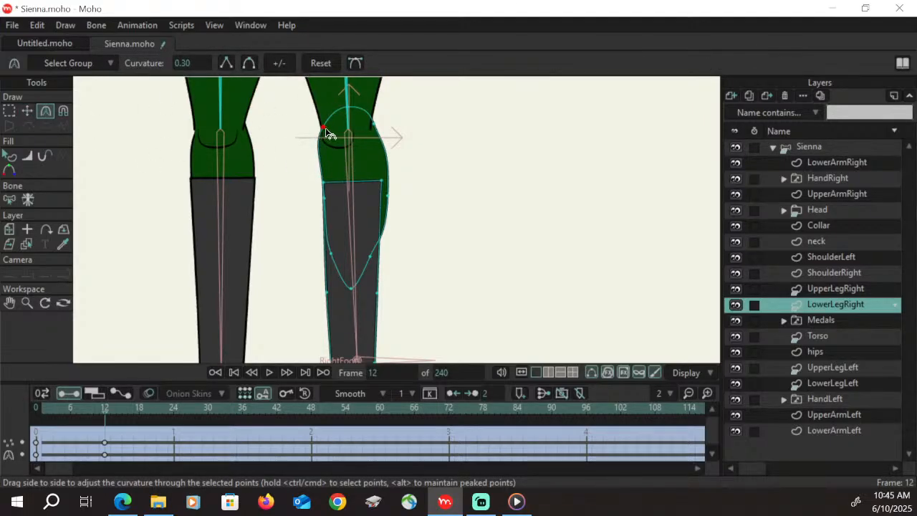
Make the inner knee point of LowerLegRight a sharp corner, raise the outer calf points, and shift the trouser shape's lower tip down and outward
{"action": "left_click", "coordinate": [225, 63]}
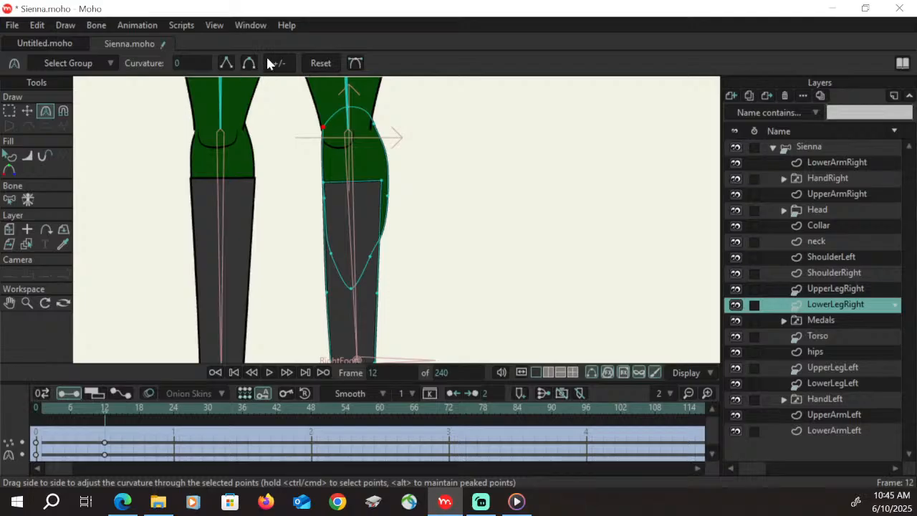
{"action": "left_click", "coordinate": [27, 111]}
{"action": "left_click", "coordinate": [370, 260]}
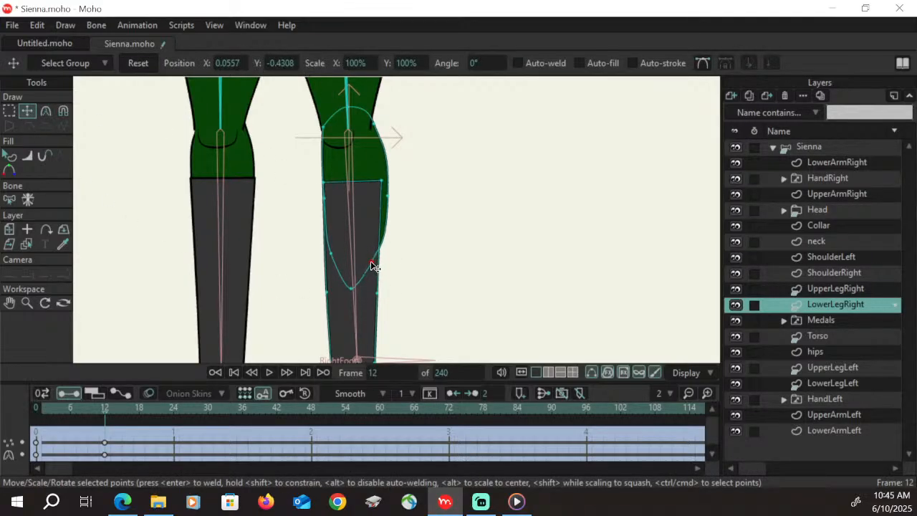
{"action": "left_click_drag", "start_coordinate": [371, 261], "coordinate": [388, 173]}
{"action": "left_click_drag", "start_coordinate": [353, 293], "coordinate": [362, 301]}
{"action": "left_click_drag", "start_coordinate": [381, 223], "coordinate": [377, 225]}
Adjust the curvature of the outer calf point of LowerLegRight with its bezier handles to smooth the bulge
{"action": "left_click", "coordinate": [46, 111]}
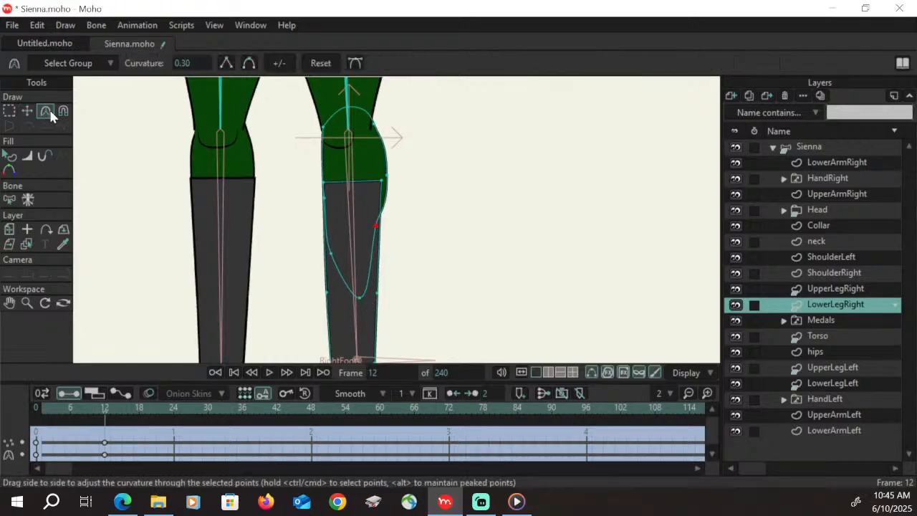
{"action": "left_click", "coordinate": [387, 179]}
{"action": "left_click", "coordinate": [354, 63]}
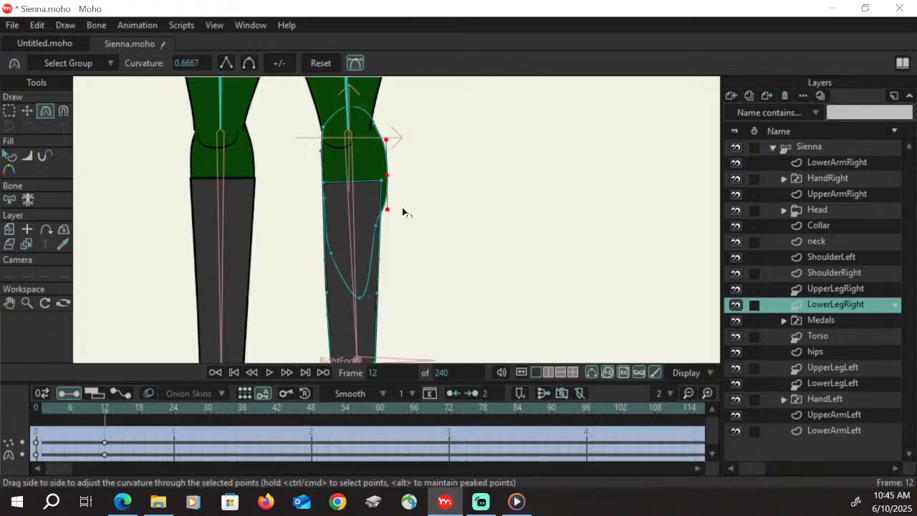
{"action": "left_click_drag", "start_coordinate": [390, 135], "coordinate": [395, 153]}
Move the outer boot-top point outward to the trouser edge, the outer shin point up and outward, and the inner shin point slightly inward
{"action": "left_click", "coordinate": [8, 112]}
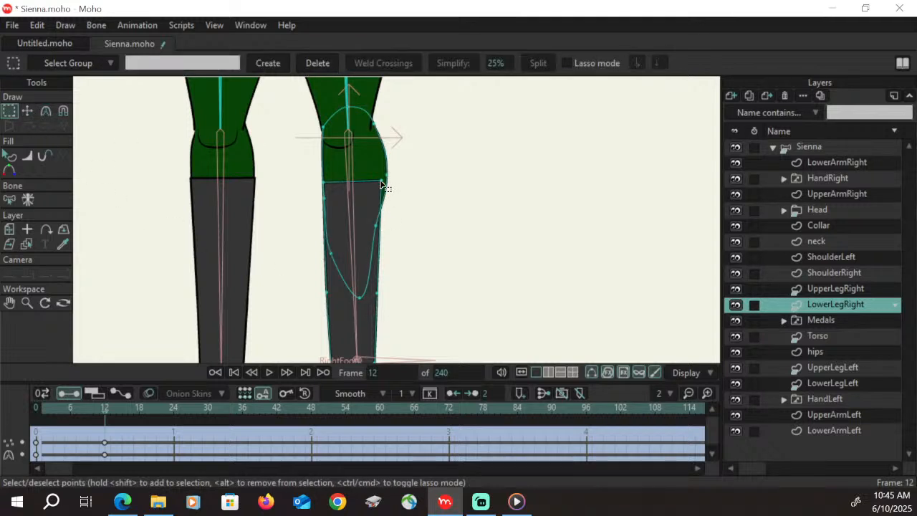
{"action": "key", "text": "t"}
{"action": "left_click_drag", "start_coordinate": [387, 184], "coordinate": [388, 185]}
{"action": "left_click_drag", "start_coordinate": [382, 285], "coordinate": [393, 271]}
{"action": "left_click_drag", "start_coordinate": [386, 184], "coordinate": [387, 184]}
{"action": "left_click_drag", "start_coordinate": [390, 279], "coordinate": [385, 271]}
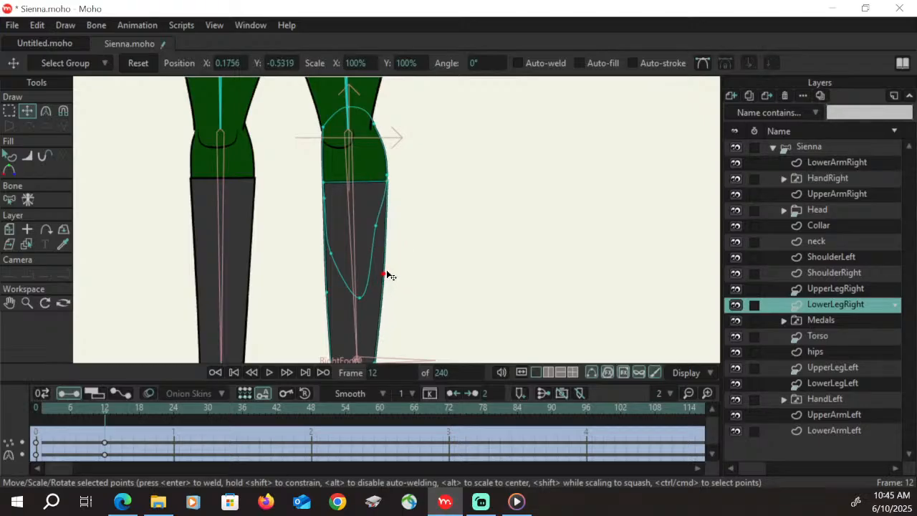
{"action": "left_click_drag", "start_coordinate": [327, 290], "coordinate": [331, 288]}
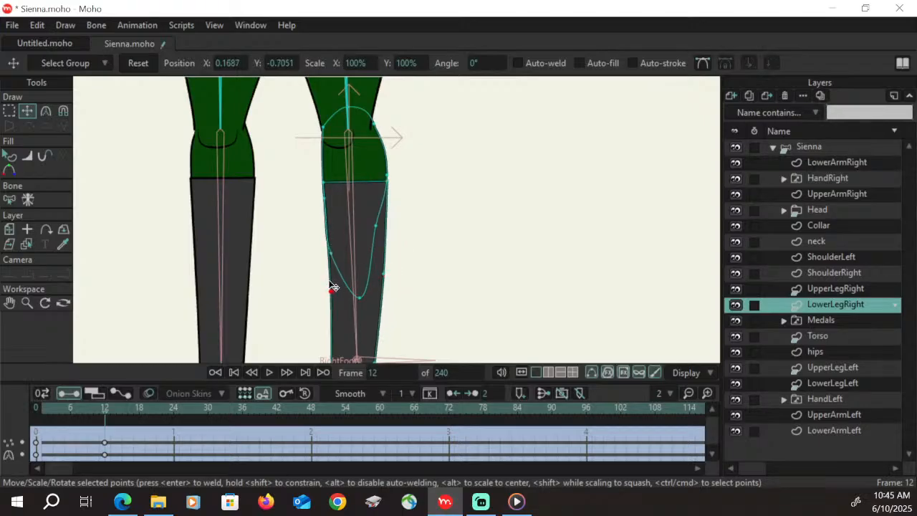
Pull the inner-side foot and sole points of LowerLegRight toward the other leg to form the boot's toe at frame 12
{"action": "left_click", "coordinate": [11, 304]}
{"action": "left_click_drag", "start_coordinate": [395, 323], "coordinate": [386, 182]}
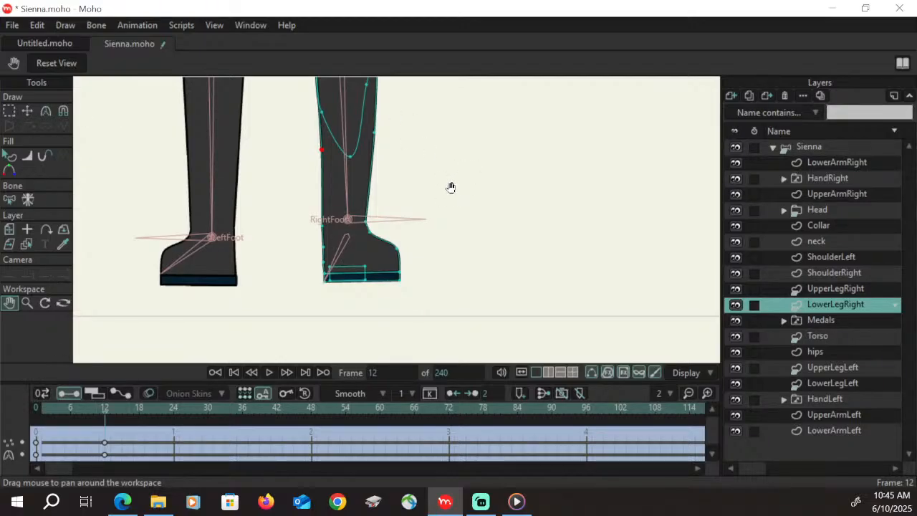
{"action": "key", "text": "t"}
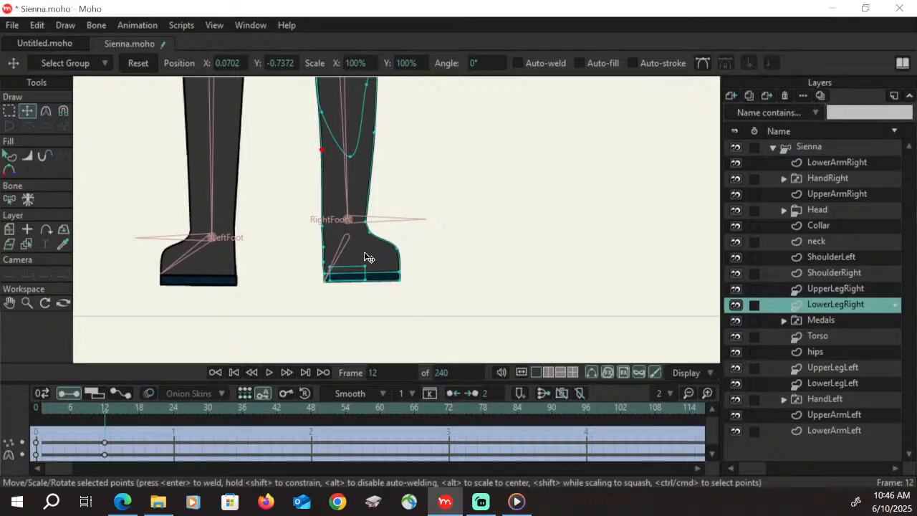
{"action": "left_click", "coordinate": [325, 249]}
{"action": "left_click_drag", "start_coordinate": [324, 255], "coordinate": [294, 271]}
{"action": "left_click", "coordinate": [324, 274]}
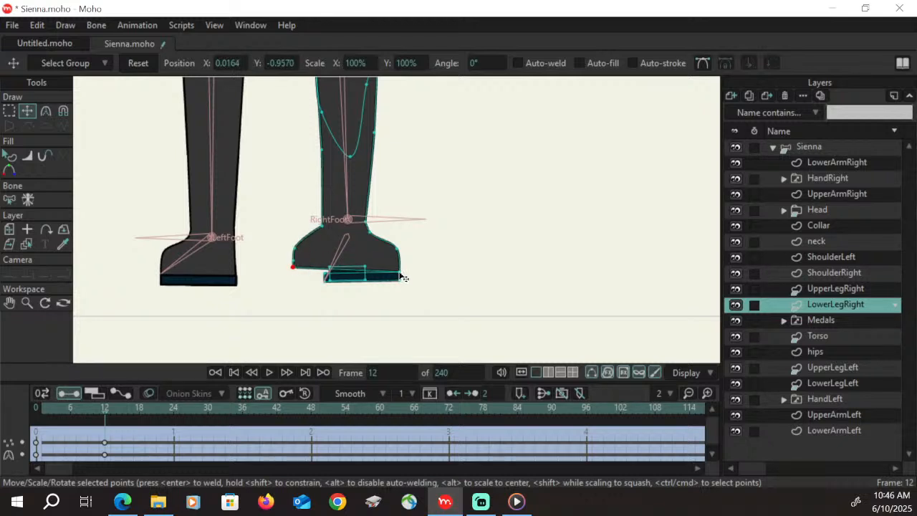
{"action": "left_click_drag", "start_coordinate": [328, 284], "coordinate": [297, 283]}
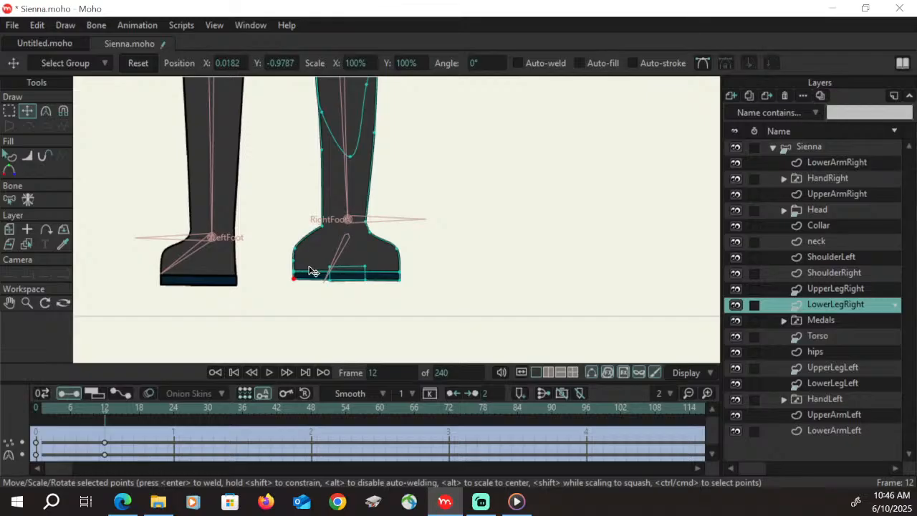
{"action": "left_click", "coordinate": [295, 250]}
Draw the outer-side foot points in beneath the ankle to form the heel, and align the small heel rectangle with the sole's outer edge
{"action": "left_click_drag", "start_coordinate": [367, 232], "coordinate": [369, 273]}
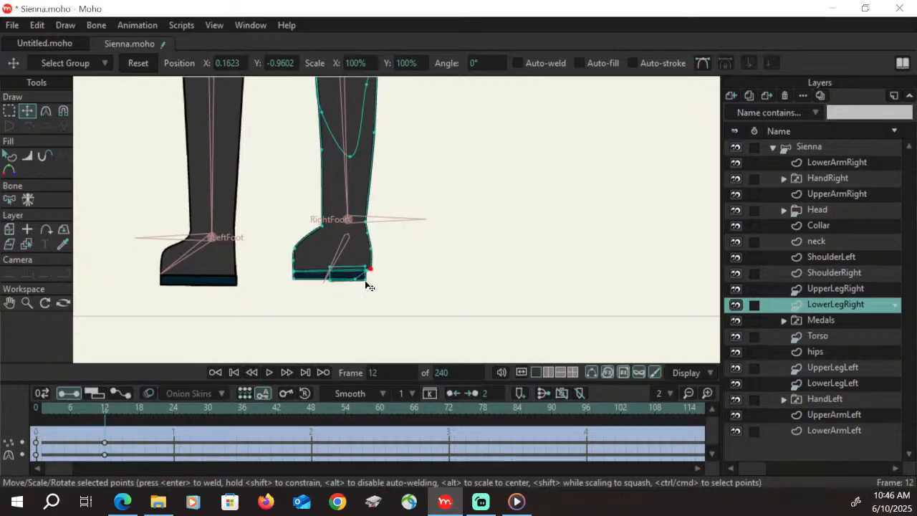
{"action": "key", "text": "g"}
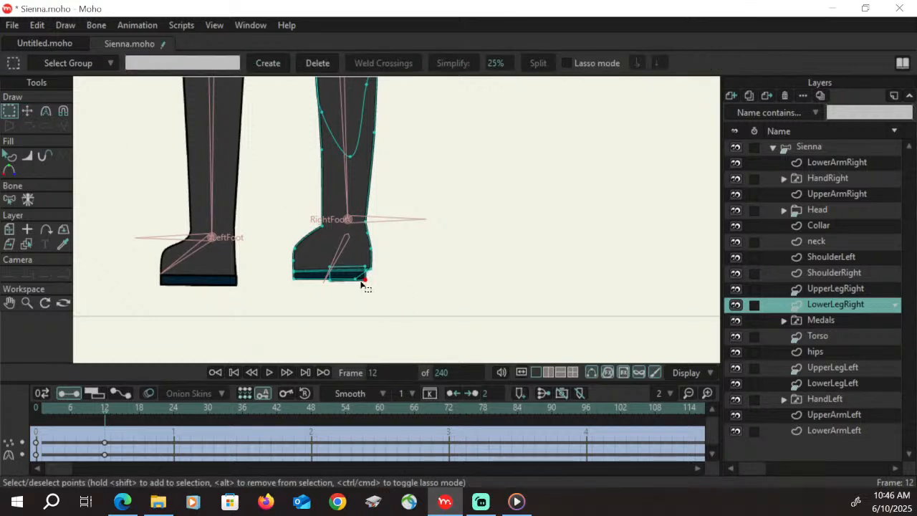
{"action": "double_click", "coordinate": [363, 281]}
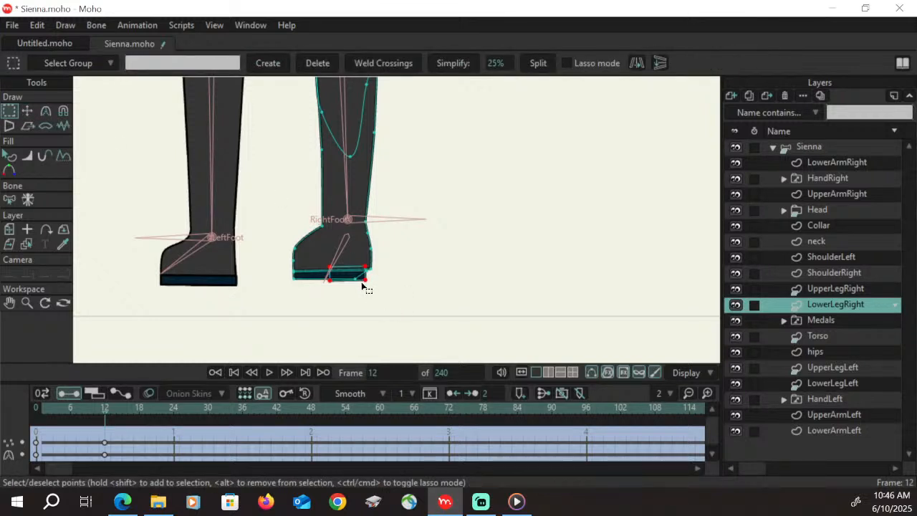
{"action": "key", "text": "t"}
{"action": "left_click_drag", "start_coordinate": [358, 274], "coordinate": [373, 281]}
Select the toe-end points of the boot and extend them slightly further toward the other leg
{"action": "key", "text": "g"}
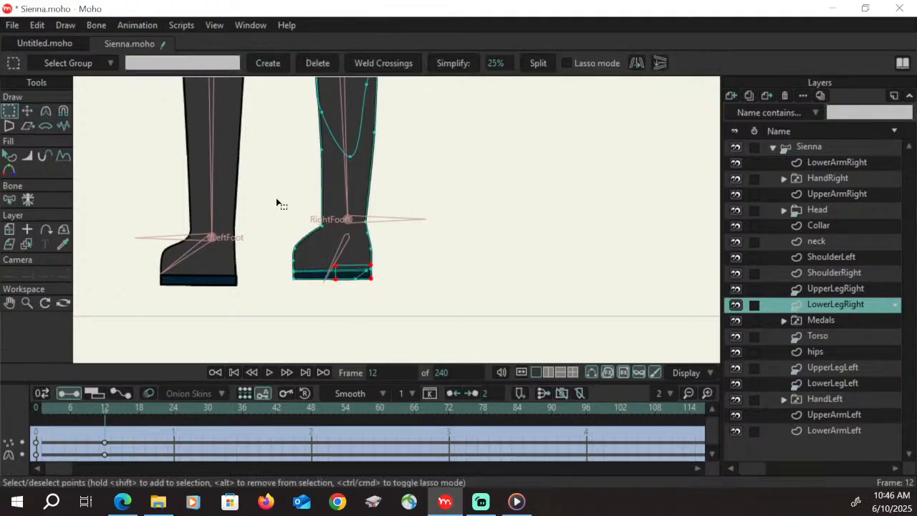
{"action": "left_click_drag", "start_coordinate": [275, 215], "coordinate": [304, 297]}
{"action": "key", "text": "t"}
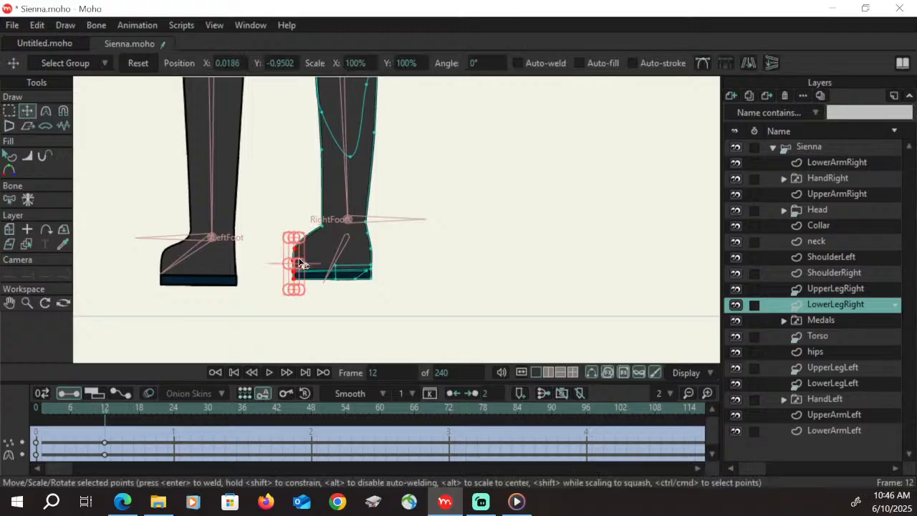
{"action": "left_click_drag", "start_coordinate": [298, 250], "coordinate": [289, 256]}
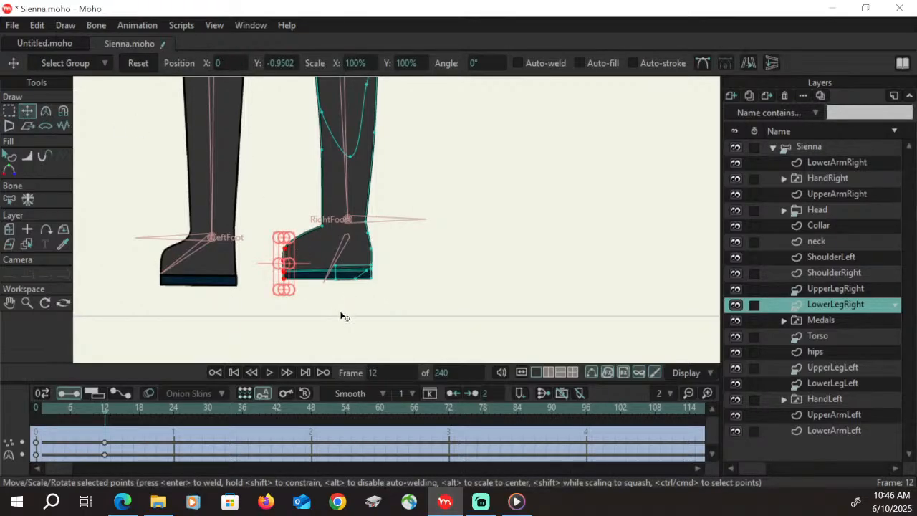
Select all foot and sole points of LowerLegRight and lower them slightly
{"action": "key", "text": "g"}
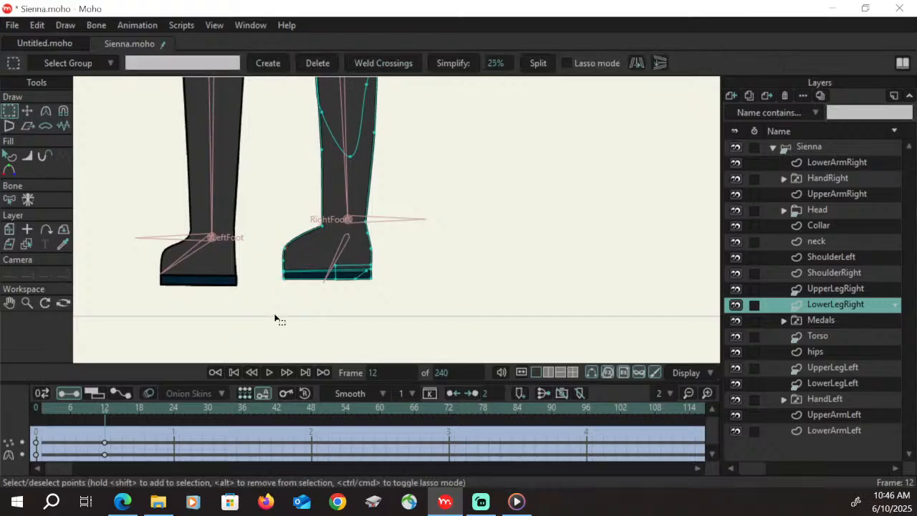
{"action": "left_click_drag", "start_coordinate": [262, 304], "coordinate": [397, 234]}
{"action": "left_click", "coordinate": [27, 111]}
{"action": "left_click_drag", "start_coordinate": [341, 253], "coordinate": [340, 257]}
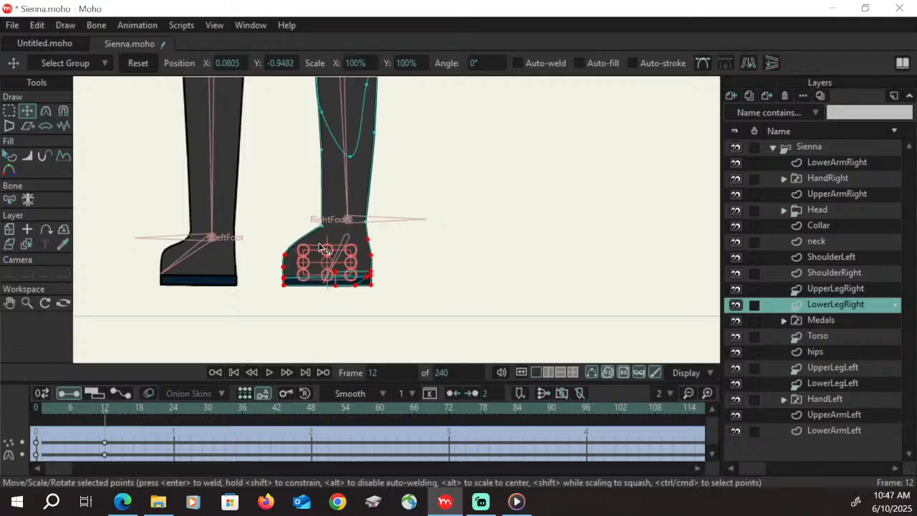
Bend the instep curve inward with the toe point's handle, and shift the stray heel-side sole point down along the sole
{"action": "left_click", "coordinate": [10, 111]}
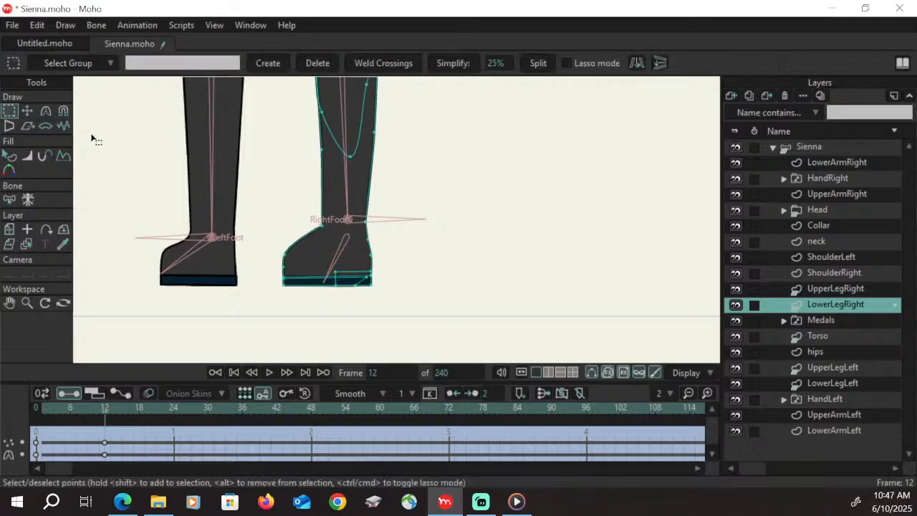
{"action": "left_click", "coordinate": [286, 258]}
{"action": "left_click", "coordinate": [45, 111]}
{"action": "left_click_drag", "start_coordinate": [307, 256], "coordinate": [334, 243]}
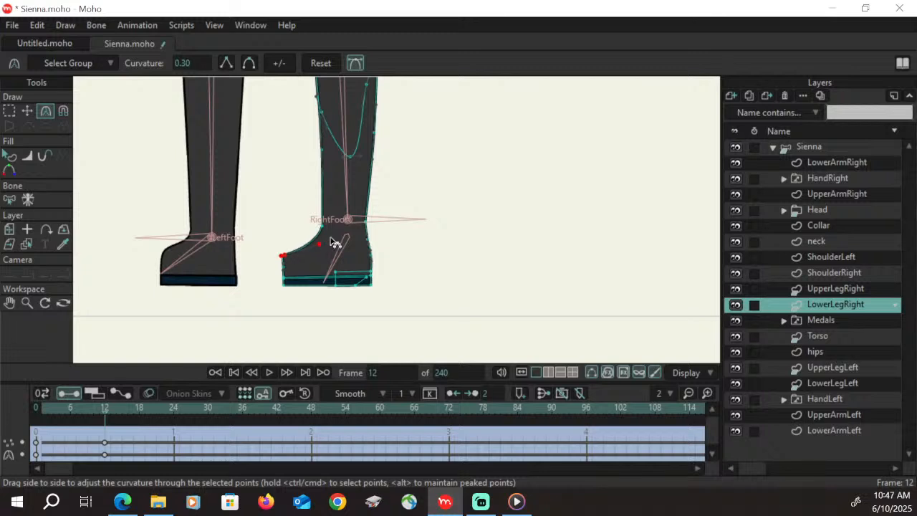
{"action": "left_click", "coordinate": [27, 111]}
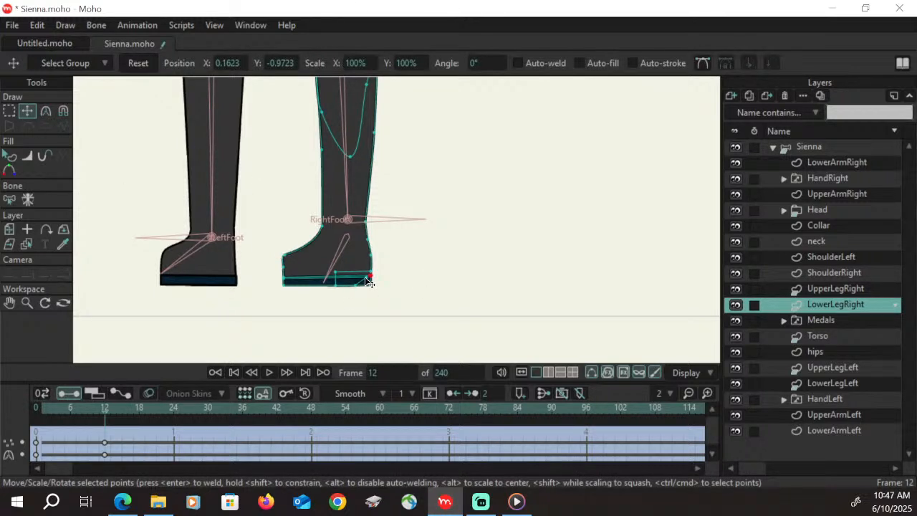
{"action": "left_click_drag", "start_coordinate": [367, 280], "coordinate": [348, 292]}
Move the LowerLegRight keyframes from frame 12 to frame 48 and scrub the timeline to preview the leg's turn
{"action": "left_click_drag", "start_coordinate": [105, 448], "coordinate": [311, 452]}
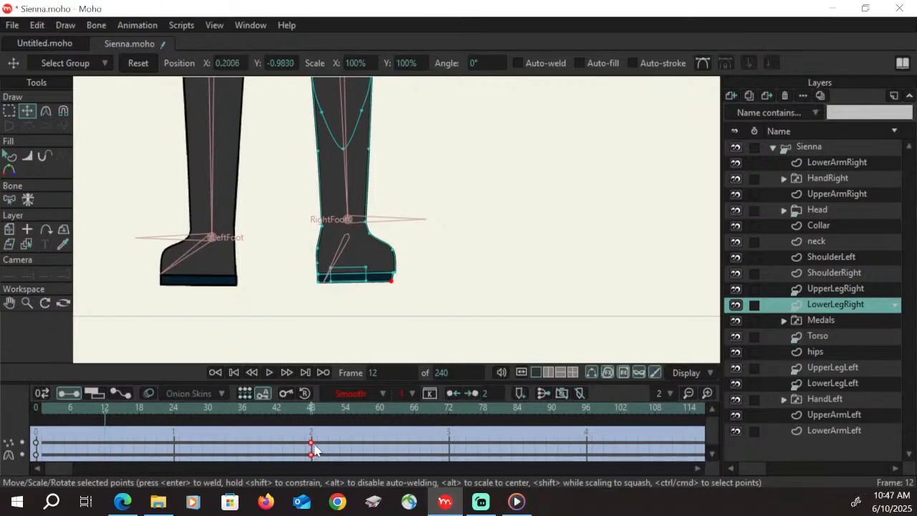
{"action": "left_click", "coordinate": [26, 303]}
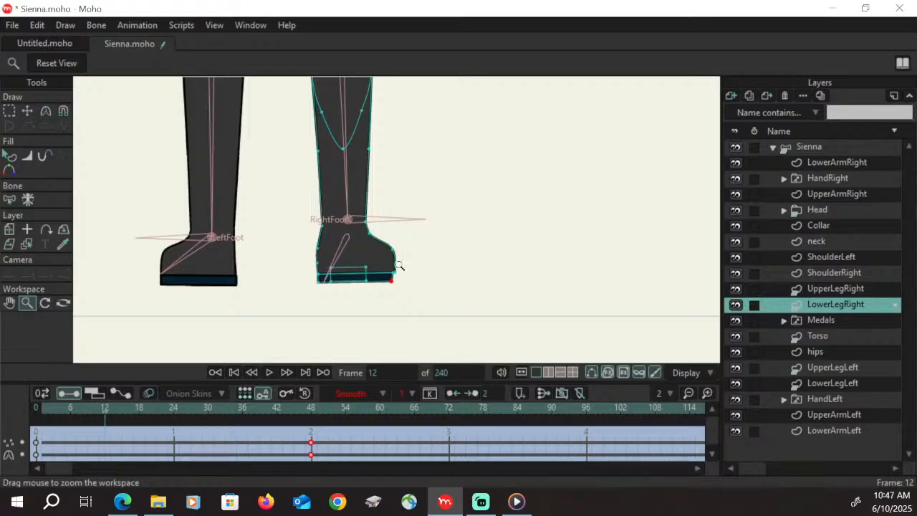
{"action": "left_click_drag", "start_coordinate": [468, 254], "coordinate": [393, 280]}
{"action": "left_click_drag", "start_coordinate": [477, 236], "coordinate": [396, 257]}
{"action": "left_click", "coordinate": [10, 303]}
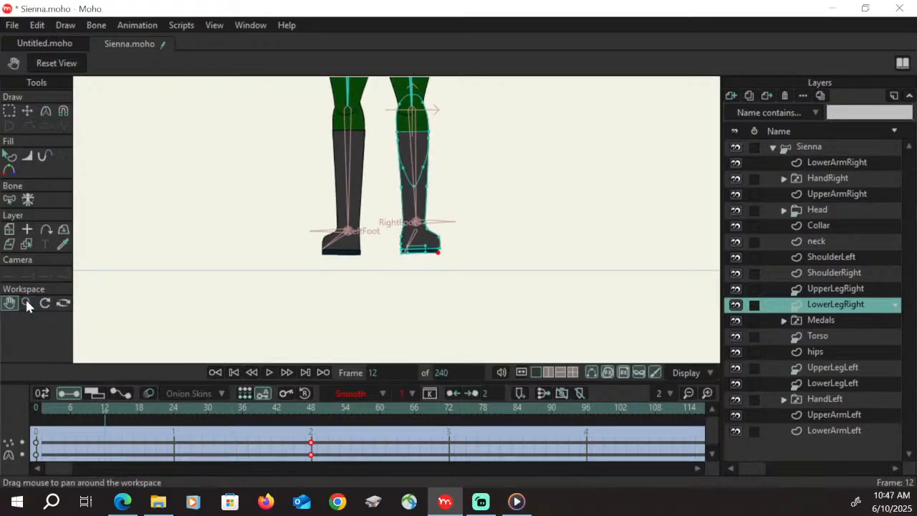
{"action": "left_click_drag", "start_coordinate": [510, 218], "coordinate": [386, 246]}
{"action": "left_click_drag", "start_coordinate": [55, 410], "coordinate": [312, 419]}
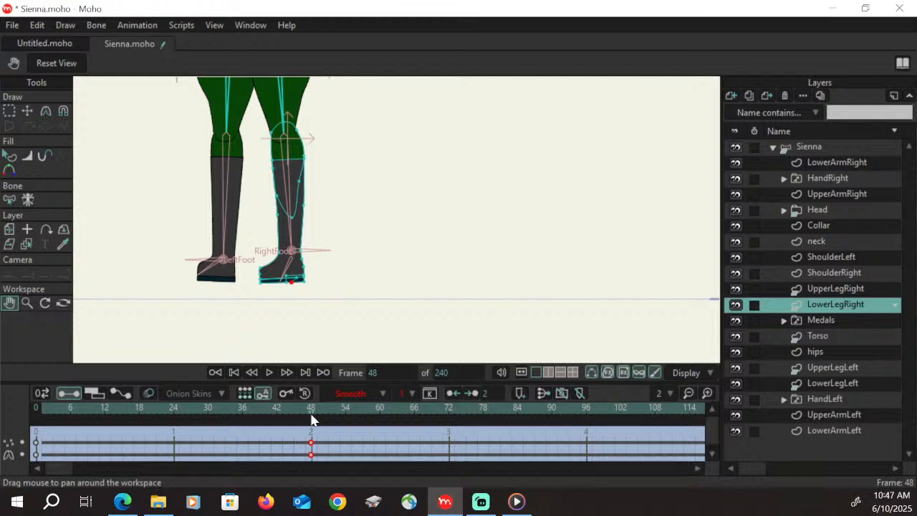
Move the UpperLegRight keyframes from frame 12 to frame 48 and scrub the timeline to preview the turn
{"action": "left_click", "coordinate": [846, 289]}
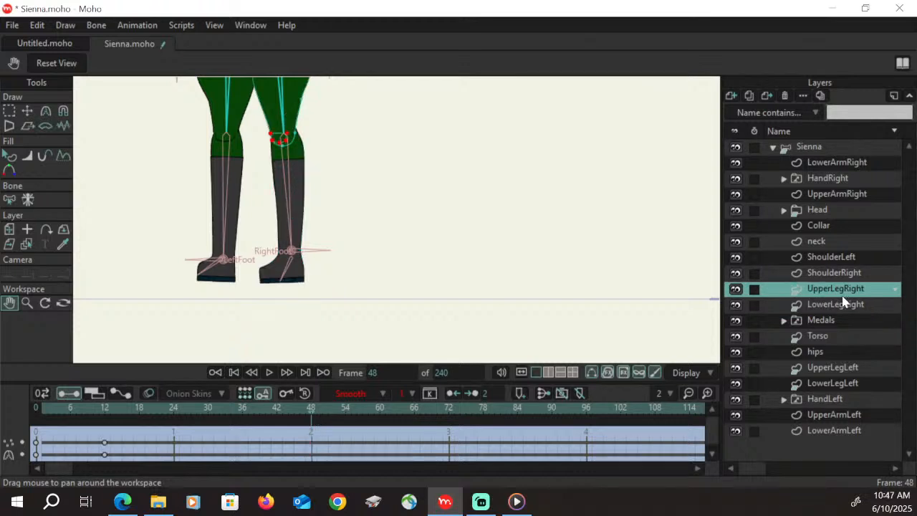
{"action": "left_click_drag", "start_coordinate": [105, 443], "coordinate": [311, 443]}
{"action": "left_click_drag", "start_coordinate": [317, 181], "coordinate": [354, 288]}
{"action": "left_click_drag", "start_coordinate": [59, 410], "coordinate": [314, 431]}
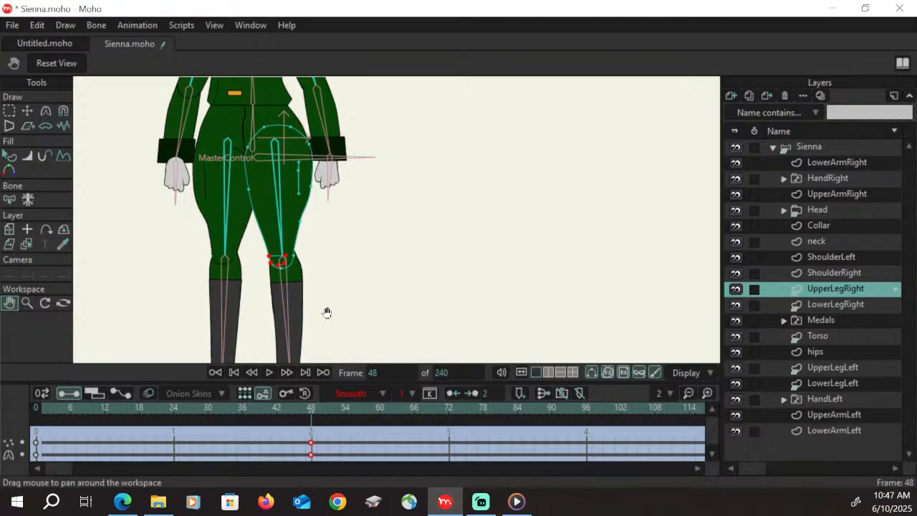
At frame 24, pull the heel-side boot points of LowerLegRight in beneath the ankle and nudge the toe-side point at the sole's upper edge
{"action": "left_click_drag", "start_coordinate": [364, 309], "coordinate": [373, 168]}
{"action": "left_click", "coordinate": [27, 302]}
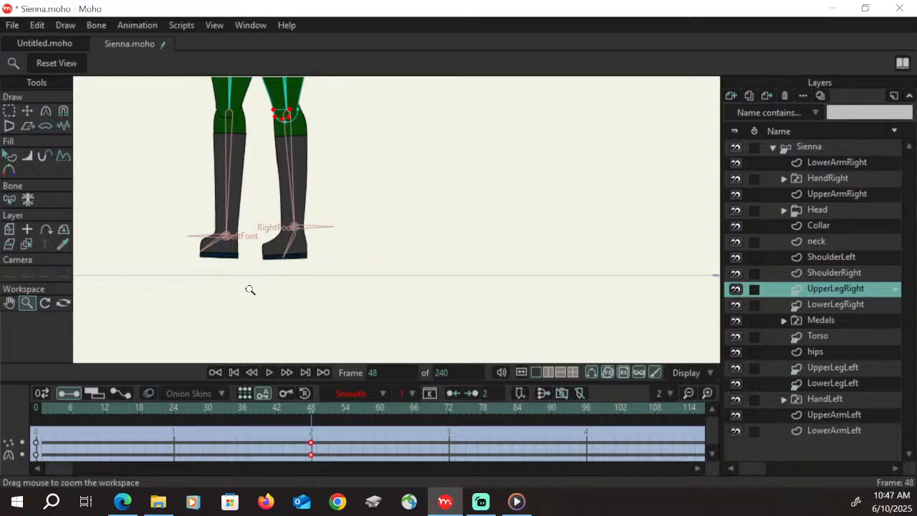
{"action": "left_click_drag", "start_coordinate": [251, 289], "coordinate": [419, 160]}
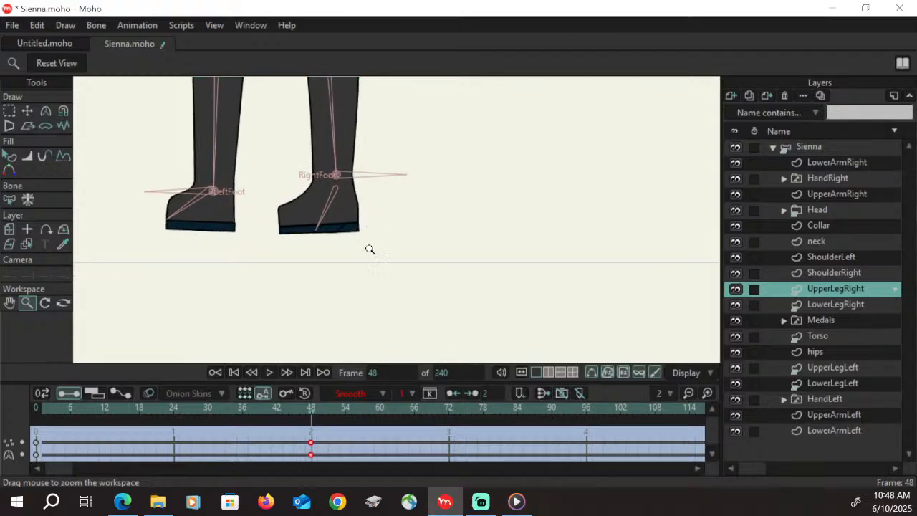
{"action": "left_click", "coordinate": [174, 412]}
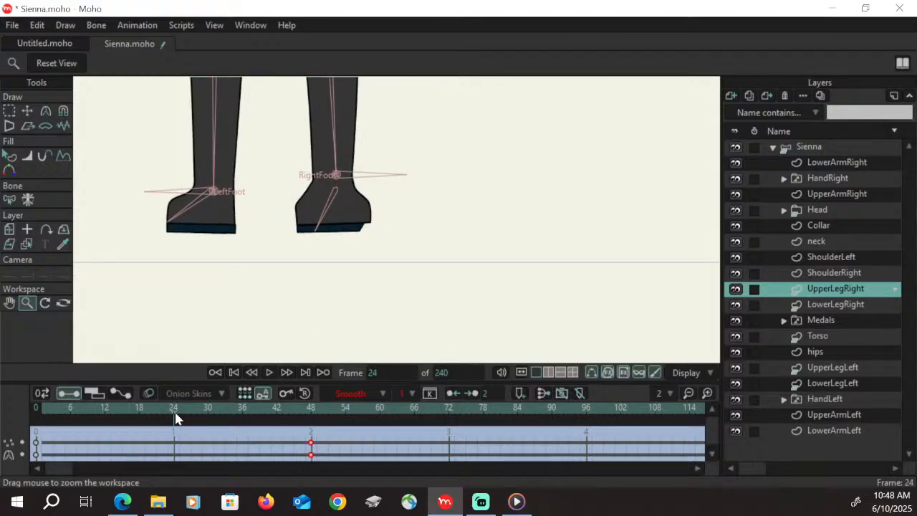
{"action": "left_click", "coordinate": [839, 306]}
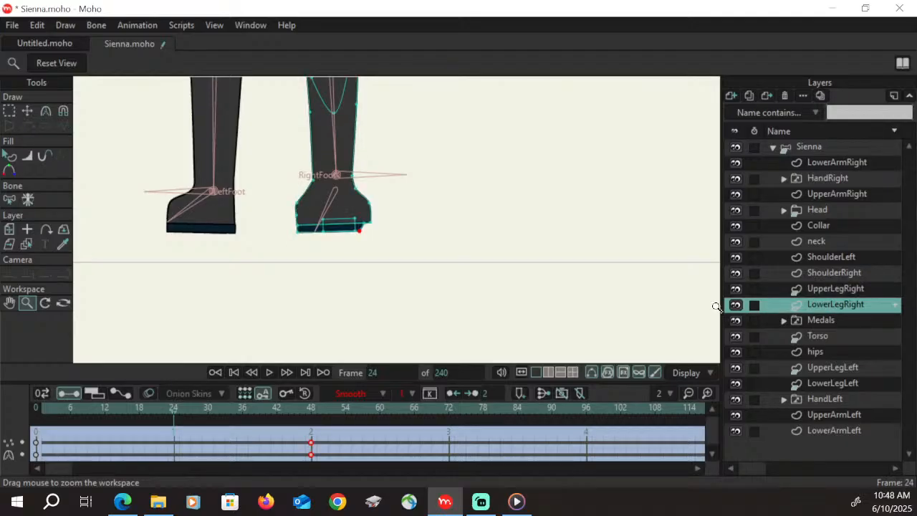
{"action": "key", "text": "t"}
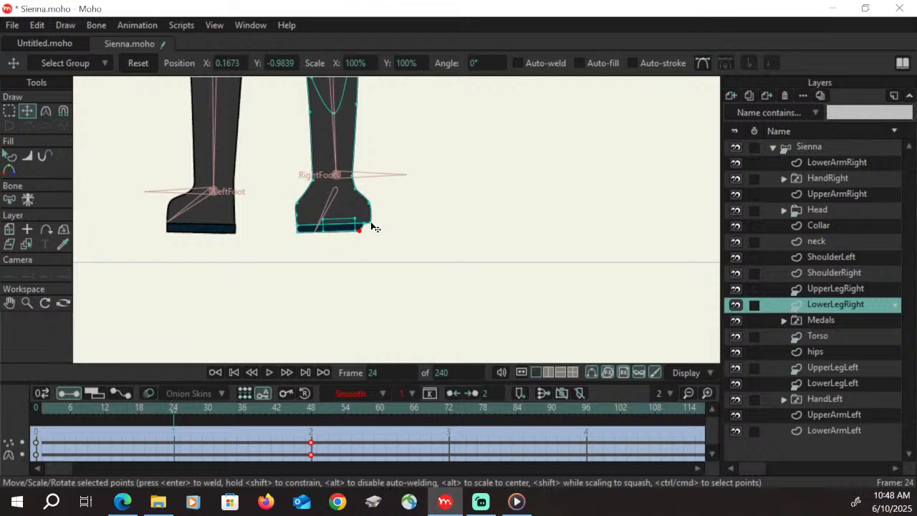
{"action": "left_click_drag", "start_coordinate": [371, 227], "coordinate": [354, 235]}
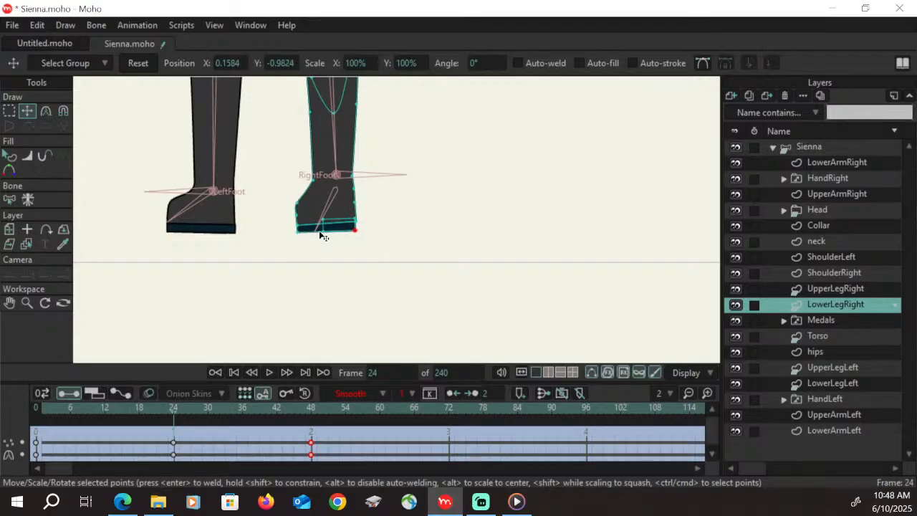
{"action": "left_click", "coordinate": [299, 226]}
{"action": "left_click_drag", "start_coordinate": [299, 225], "coordinate": [299, 224]}
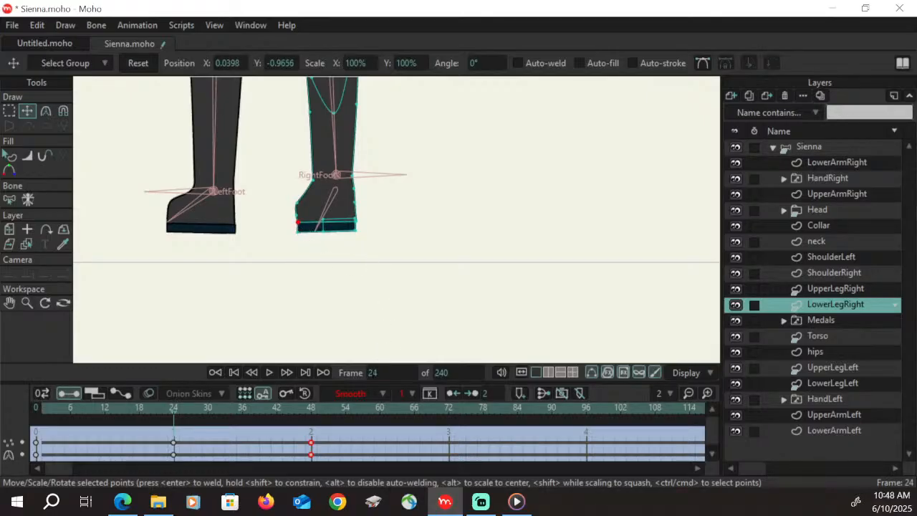
Scrub the timeline to frame 48 to preview LowerLegRight's turn, and save the project
{"action": "left_click_drag", "start_coordinate": [60, 411], "coordinate": [315, 416]}
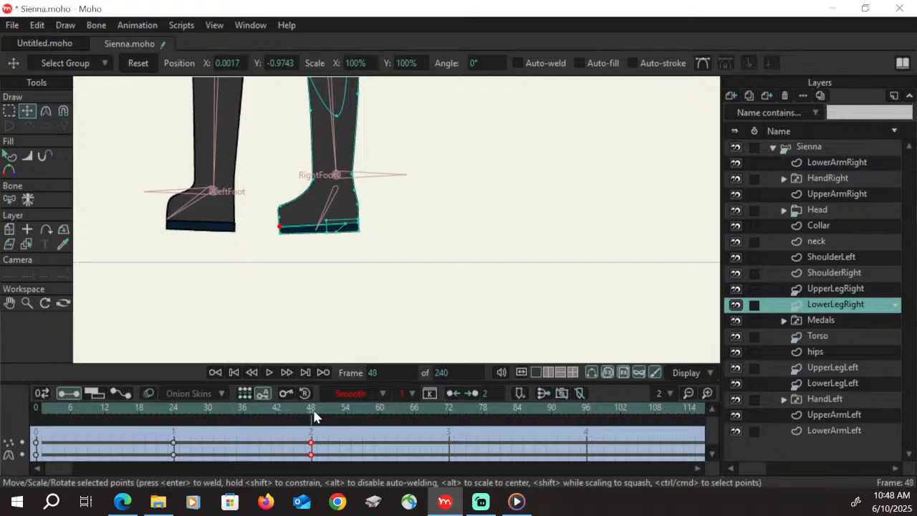
{"action": "key", "text": "ctrl+s"}
At frame 48, pull UpperLegLeft's inner-thigh points in toward the leg bone to slim the thigh
{"action": "left_click", "coordinate": [26, 303]}
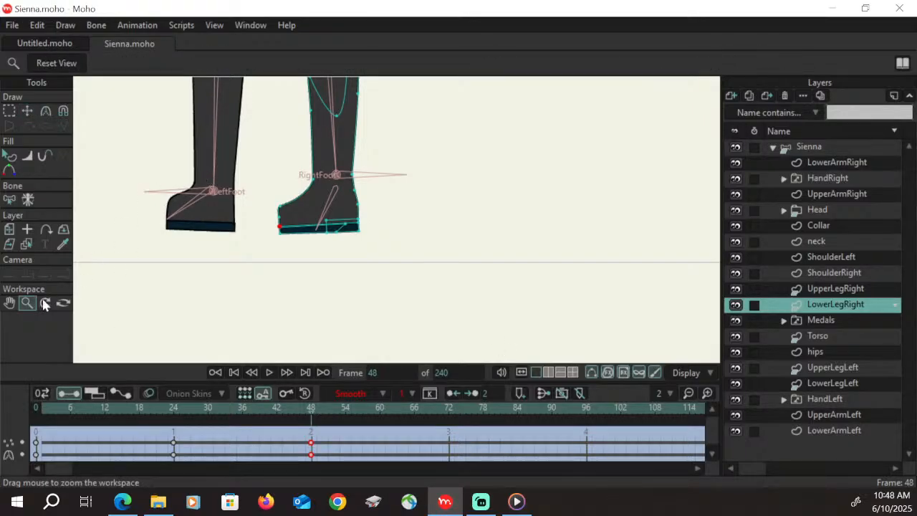
{"action": "left_click", "coordinate": [10, 303]}
{"action": "left_click_drag", "start_coordinate": [249, 191], "coordinate": [287, 329]}
{"action": "left_click_drag", "start_coordinate": [331, 196], "coordinate": [376, 371]}
{"action": "mouse_move", "coordinate": [354, 210]}
{"action": "left_mouse_down"}
{"action": "mouse_move", "coordinate": [364, 283]}
{"action": "mouse_move", "coordinate": [350, 230]}
{"action": "left_mouse_up"}
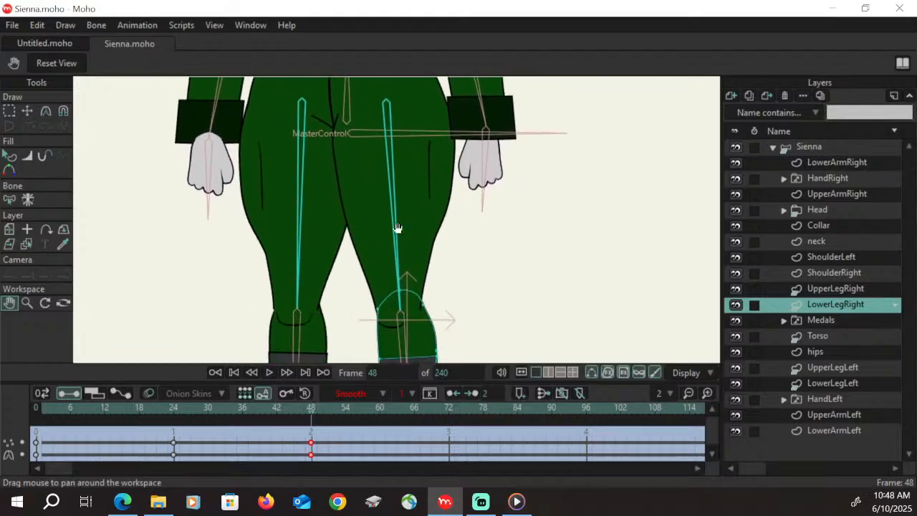
{"action": "left_click", "coordinate": [846, 369]}
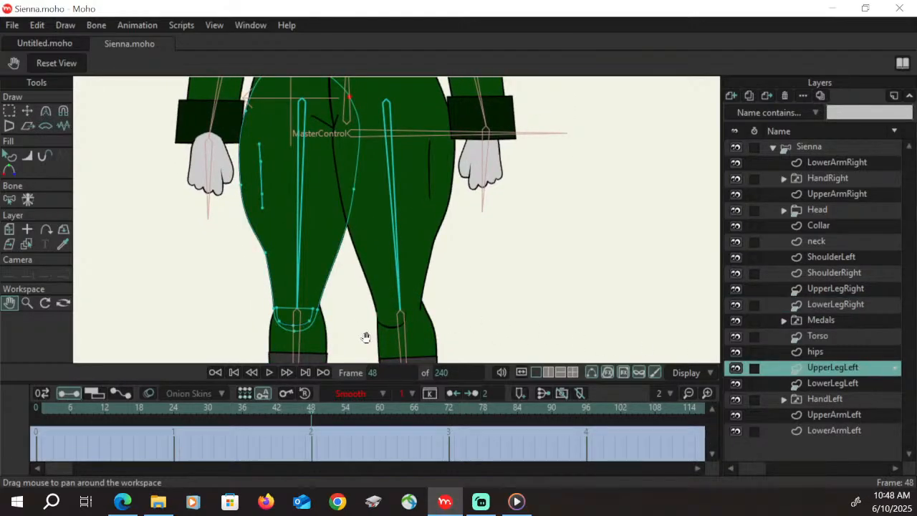
{"action": "left_click", "coordinate": [9, 111]}
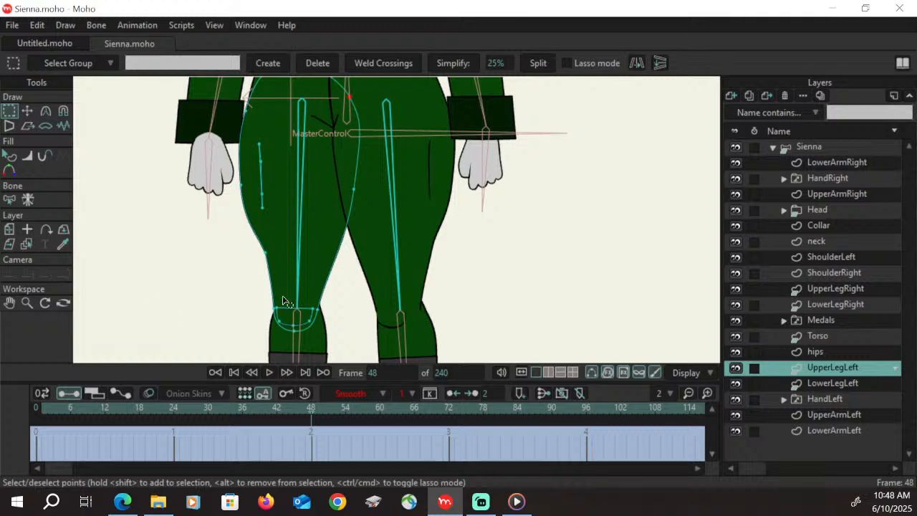
{"action": "key", "text": "t"}
{"action": "left_click_drag", "start_coordinate": [358, 203], "coordinate": [339, 93]}
{"action": "left_click", "coordinate": [355, 190]}
{"action": "left_click_drag", "start_coordinate": [340, 186], "coordinate": [337, 186]}
Shift UpperLegLeft's crease line toward the outer thigh, adjust its lower end, and scrub to frame 48 to preview the turn
{"action": "mouse_move", "coordinate": [261, 162]}
{"action": "left_mouse_down"}
{"action": "mouse_move", "coordinate": [252, 160]}
{"action": "mouse_move", "coordinate": [262, 186]}
{"action": "mouse_move", "coordinate": [251, 194]}
{"action": "mouse_move", "coordinate": [254, 207]}
{"action": "mouse_move", "coordinate": [262, 150]}
{"action": "mouse_move", "coordinate": [252, 146]}
{"action": "left_mouse_up"}
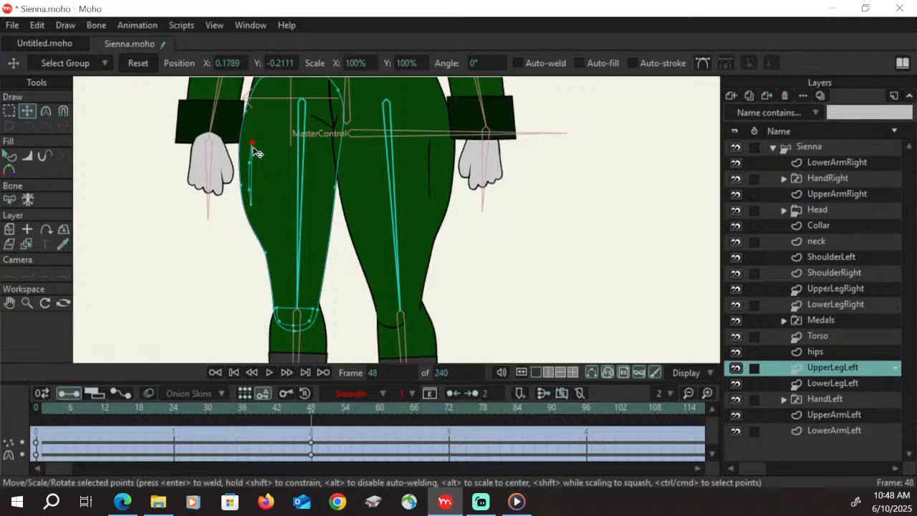
{"action": "left_click_drag", "start_coordinate": [251, 205], "coordinate": [257, 210]}
{"action": "left_click", "coordinate": [249, 190]}
{"action": "left_click", "coordinate": [214, 408]}
{"action": "left_click_drag", "start_coordinate": [228, 411], "coordinate": [313, 411]}
At frame 48, shift UpperLegLeft's kneecap shape sideways to the knee's toe-side edge
{"action": "left_click", "coordinate": [10, 304]}
{"action": "left_click_drag", "start_coordinate": [316, 344], "coordinate": [321, 213]}
{"action": "left_click", "coordinate": [27, 304]}
{"action": "left_click_drag", "start_coordinate": [430, 157], "coordinate": [403, 219]}
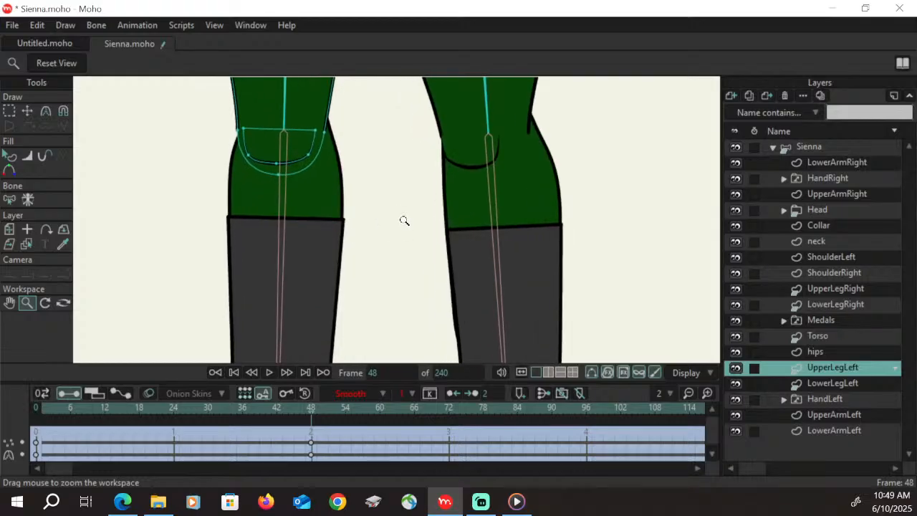
{"action": "left_click", "coordinate": [10, 112]}
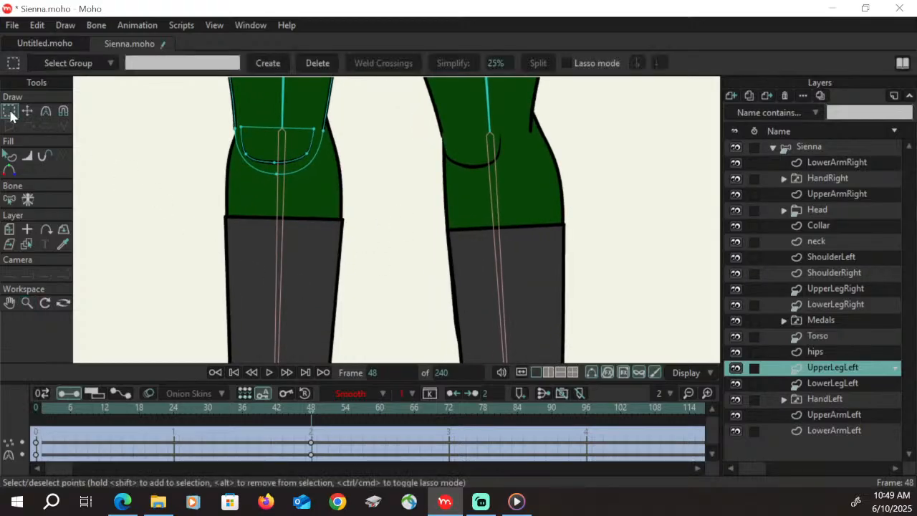
{"action": "double_click", "coordinate": [304, 157]}
{"action": "key", "text": "t"}
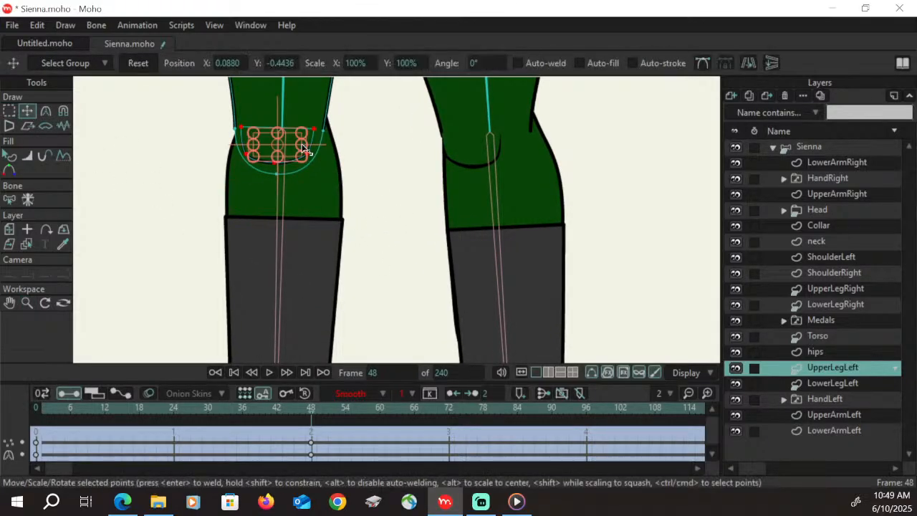
{"action": "left_click_drag", "start_coordinate": [304, 149], "coordinate": [272, 150]}
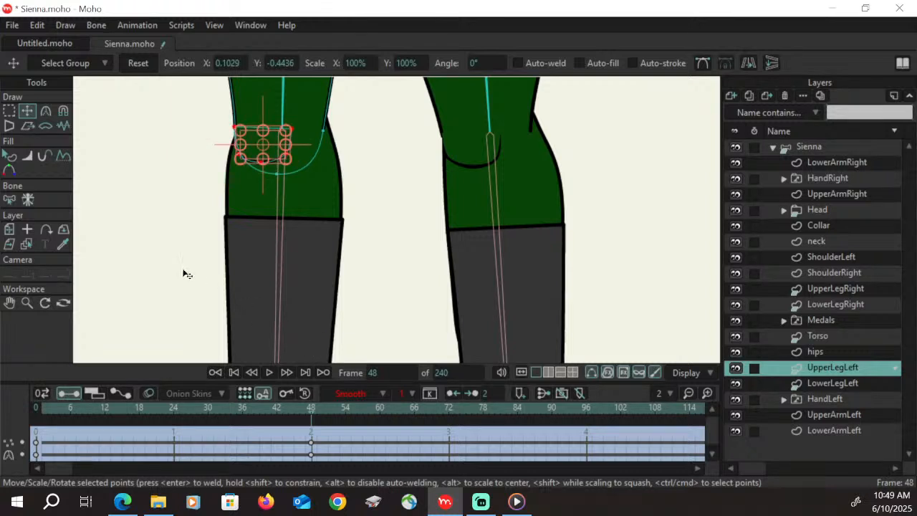
At frame 48, move LowerLegLeft's toe-side knee point out to the thigh's edge and bend the curve beneath it inward
{"action": "left_click", "coordinate": [839, 388]}
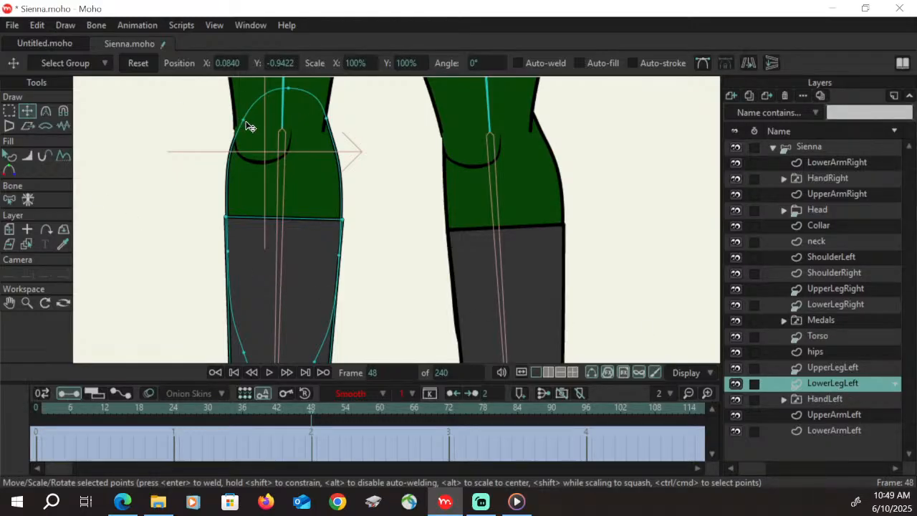
{"action": "left_click_drag", "start_coordinate": [248, 127], "coordinate": [241, 121]}
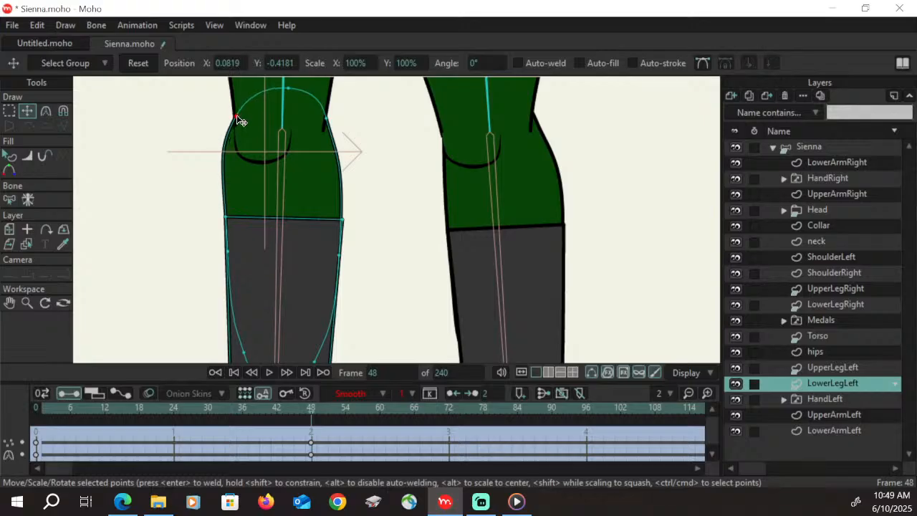
{"action": "key", "text": "c"}
{"action": "left_click_drag", "start_coordinate": [220, 150], "coordinate": [246, 154]}
{"action": "key", "text": "t"}
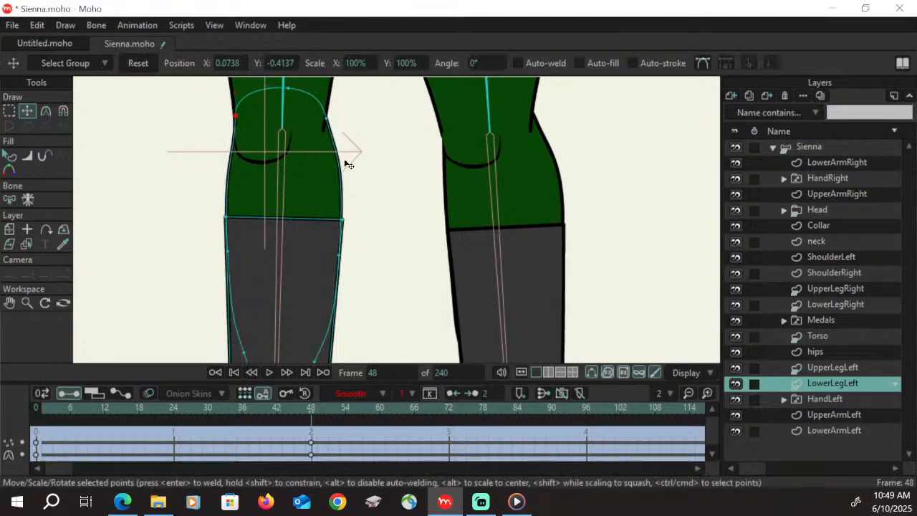
Shift LowerLegLeft's two calf points and both boot-top corner points toward the heel side so the boot's top meets the calf
{"action": "left_click_drag", "start_coordinate": [340, 255], "coordinate": [349, 253]}
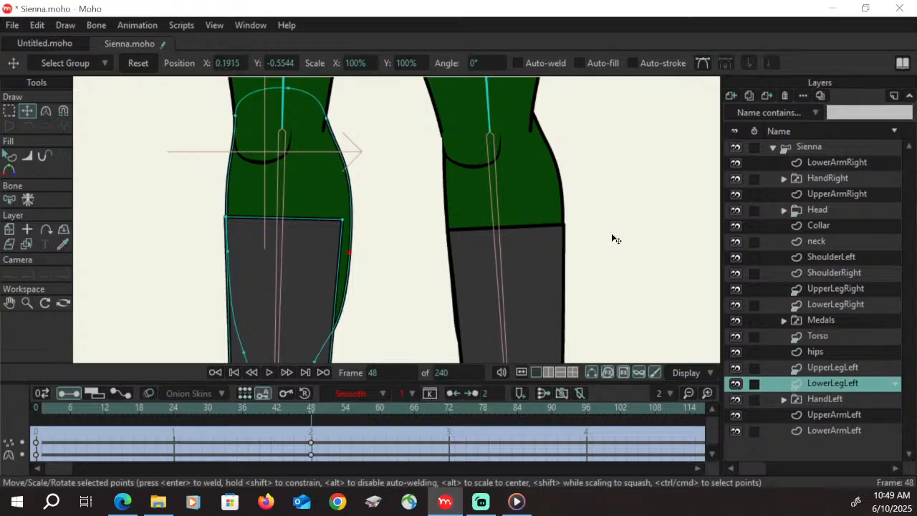
{"action": "left_click_drag", "start_coordinate": [228, 250], "coordinate": [235, 246]}
{"action": "left_click", "coordinate": [9, 302]}
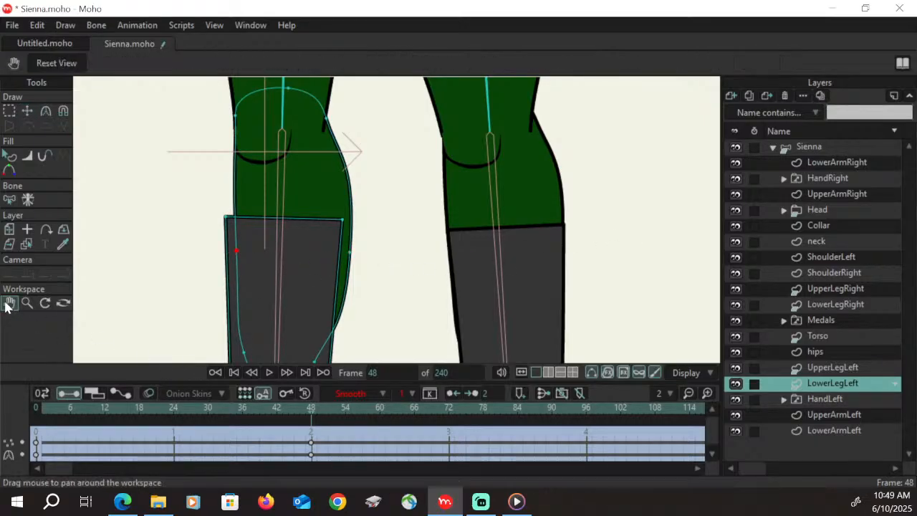
{"action": "left_click_drag", "start_coordinate": [395, 321], "coordinate": [371, 244]}
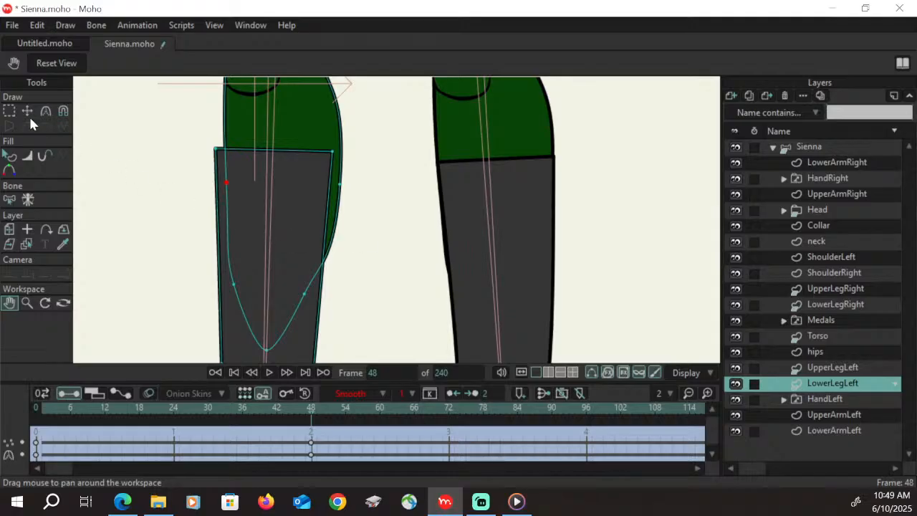
{"action": "key", "text": "g"}
{"action": "left_click", "coordinate": [333, 152]}
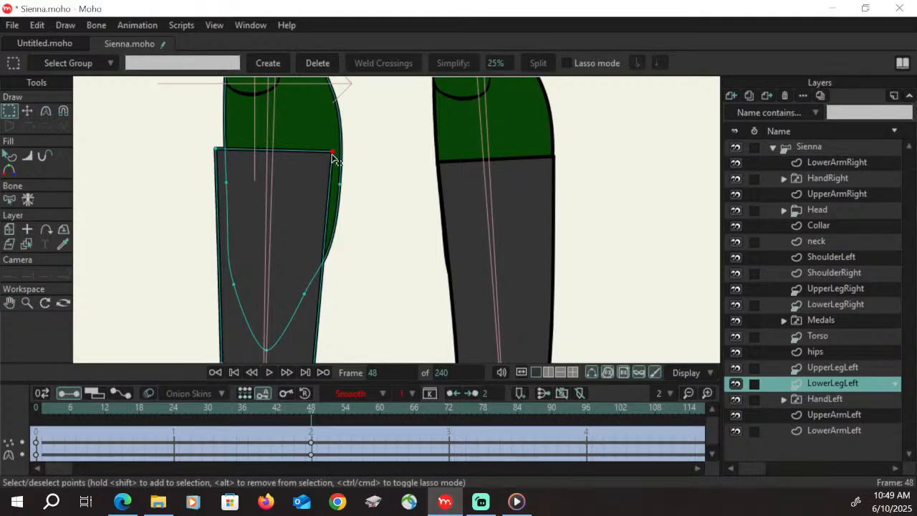
{"action": "left_click", "coordinate": [215, 149], "text": "shift"}
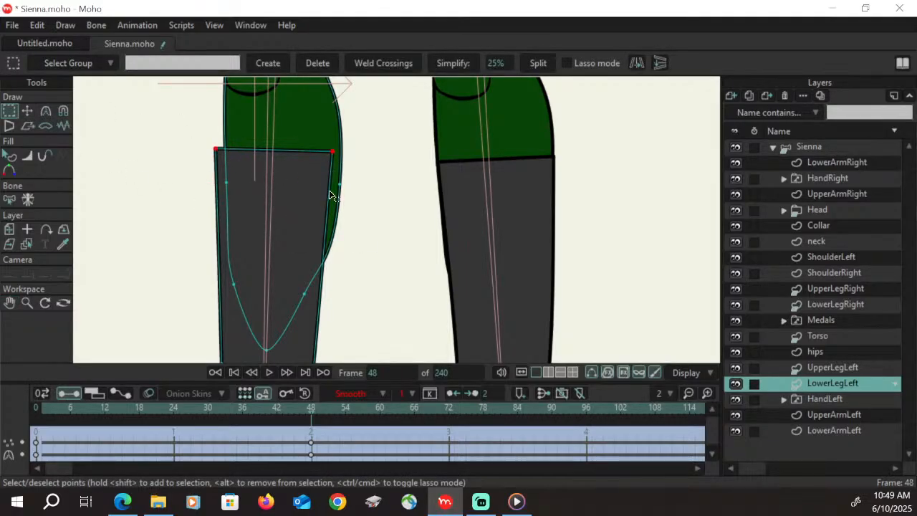
{"action": "key", "text": "t"}
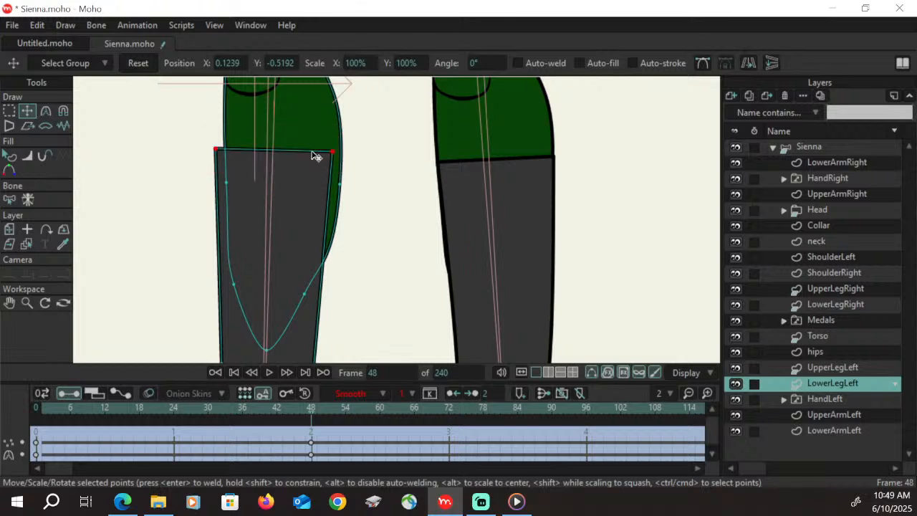
{"action": "left_click_drag", "start_coordinate": [315, 153], "coordinate": [329, 156]}
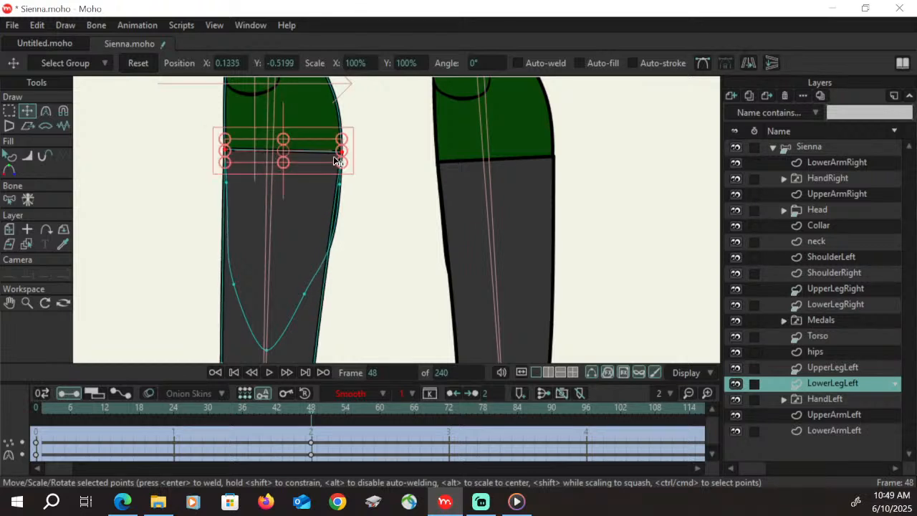
{"action": "left_click", "coordinate": [9, 111]}
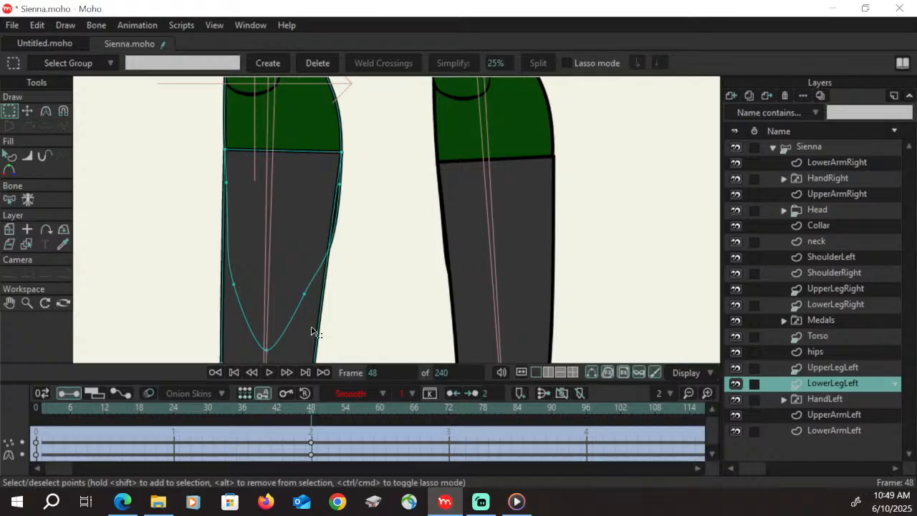
Move the heel-side point of LowerLegLeft's boot shaft outward and smooth the back calf contour with the curvature handles
{"action": "left_click", "coordinate": [10, 302]}
{"action": "left_click_drag", "start_coordinate": [353, 313], "coordinate": [307, 221]}
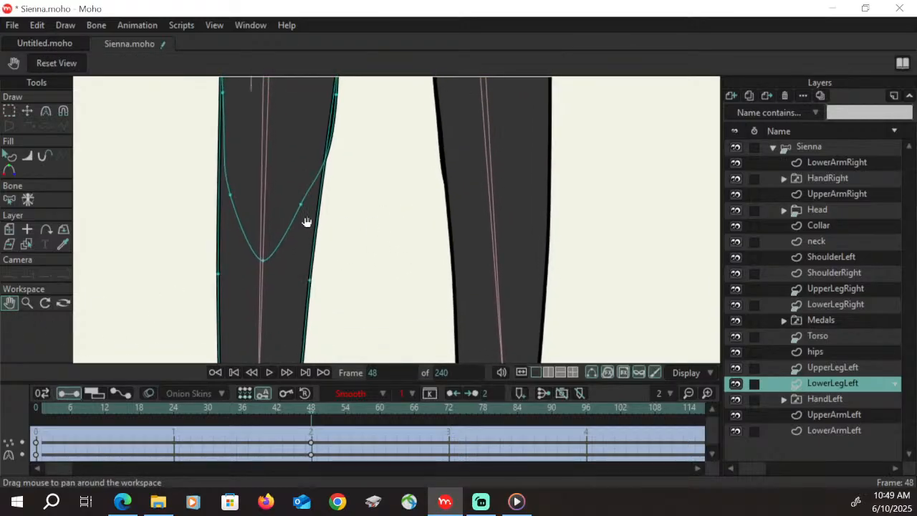
{"action": "key", "text": "t"}
{"action": "mouse_move", "coordinate": [311, 281]}
{"action": "left_mouse_down"}
{"action": "mouse_move", "coordinate": [318, 277]}
{"action": "mouse_move", "coordinate": [309, 271]}
{"action": "left_mouse_up"}
{"action": "left_click", "coordinate": [46, 111]}
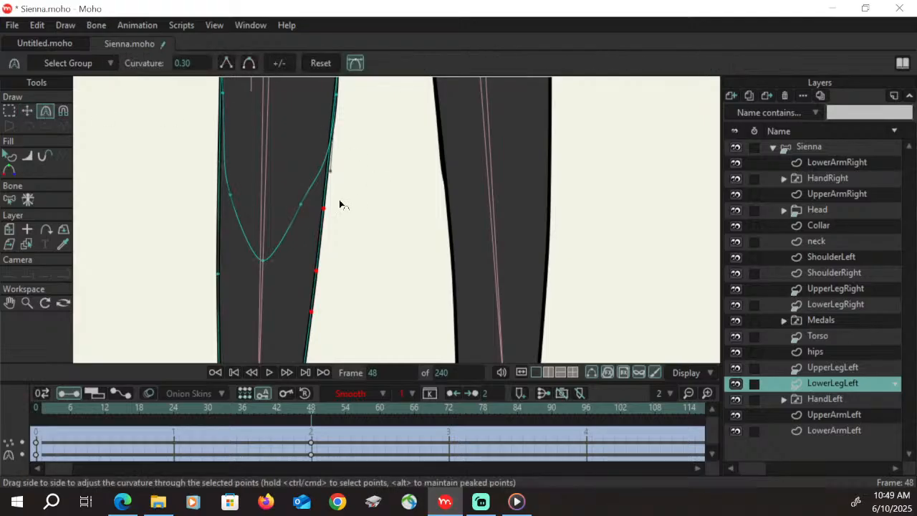
{"action": "left_click_drag", "start_coordinate": [325, 205], "coordinate": [357, 271]}
{"action": "left_click", "coordinate": [9, 303]}
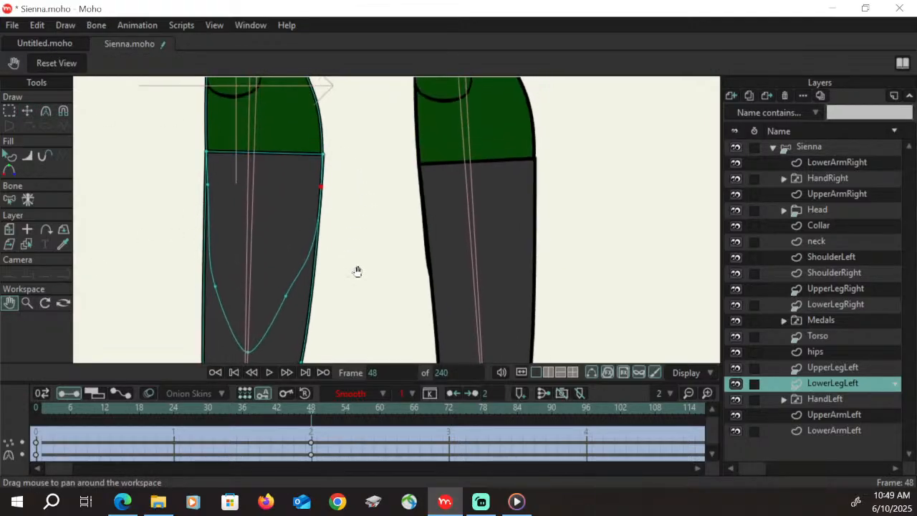
{"action": "left_click", "coordinate": [28, 110]}
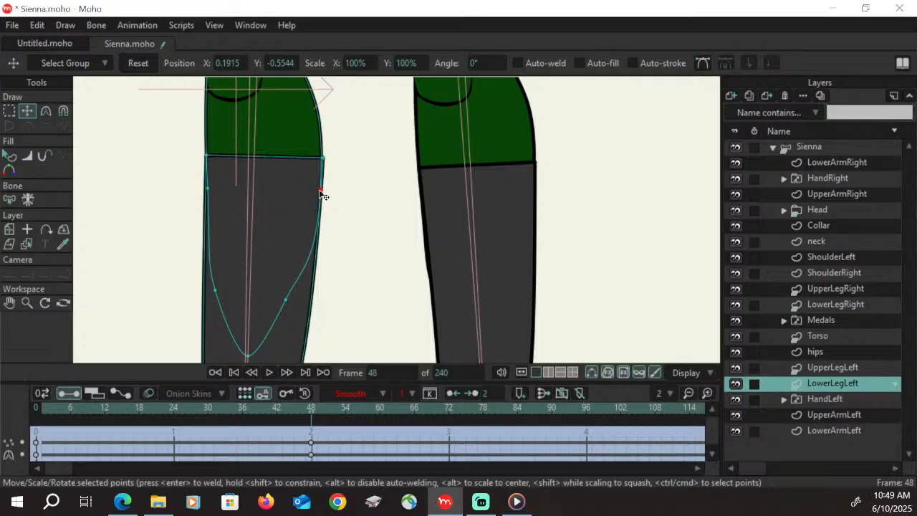
Select the toe-end points of LowerLegLeft's boot and move them forward to lengthen the toe
{"action": "left_click", "coordinate": [10, 302]}
{"action": "scroll", "coordinate": [361, 311], "scroll_direction": "down", "scroll_amount": 10}
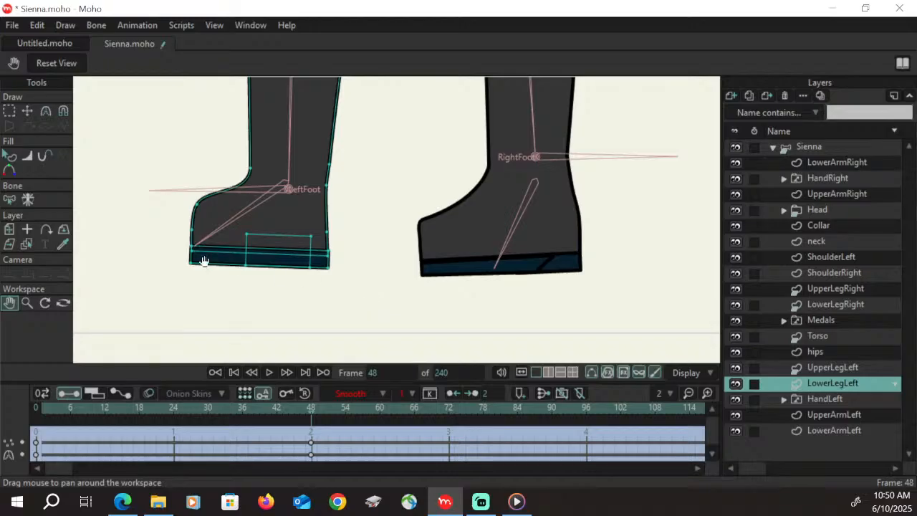
{"action": "key", "text": "g"}
{"action": "left_click_drag", "start_coordinate": [157, 183], "coordinate": [226, 307]}
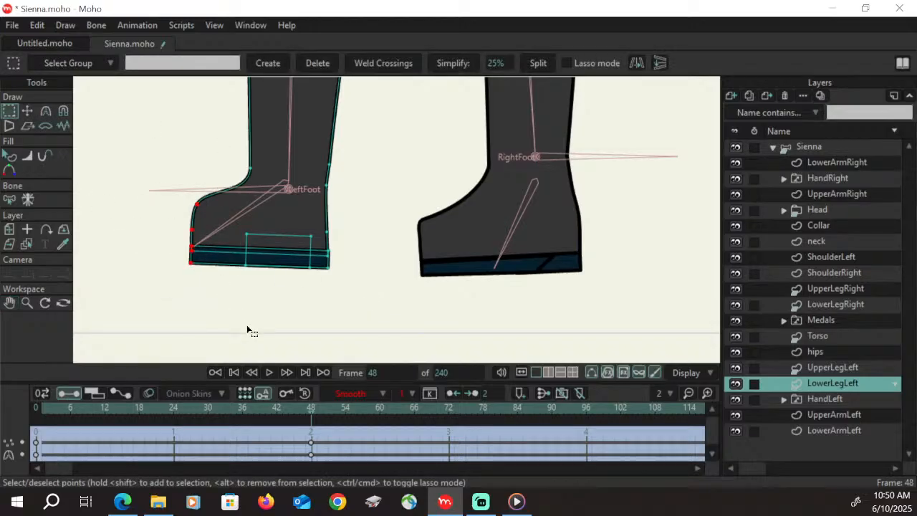
{"action": "left_click", "coordinate": [27, 111]}
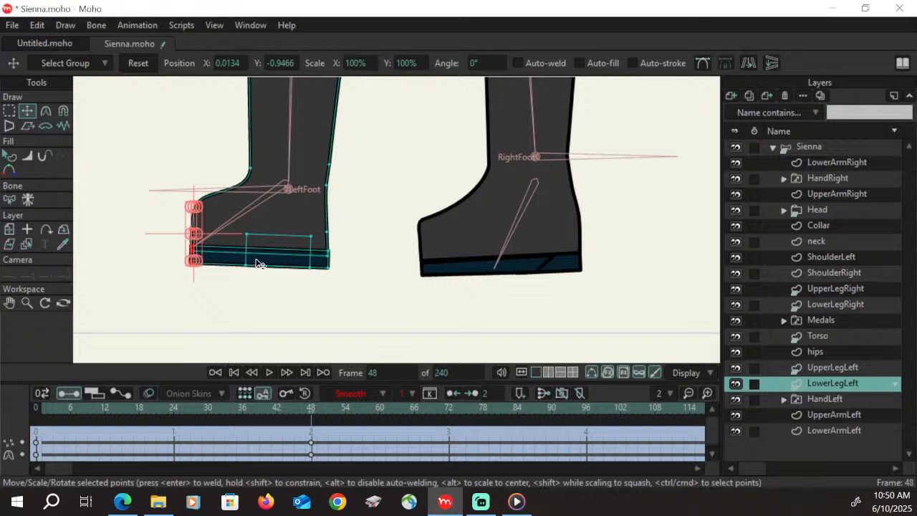
{"action": "left_click_drag", "start_coordinate": [195, 223], "coordinate": [177, 229]}
{"action": "left_click", "coordinate": [11, 111]}
{"action": "key", "text": "Return"}
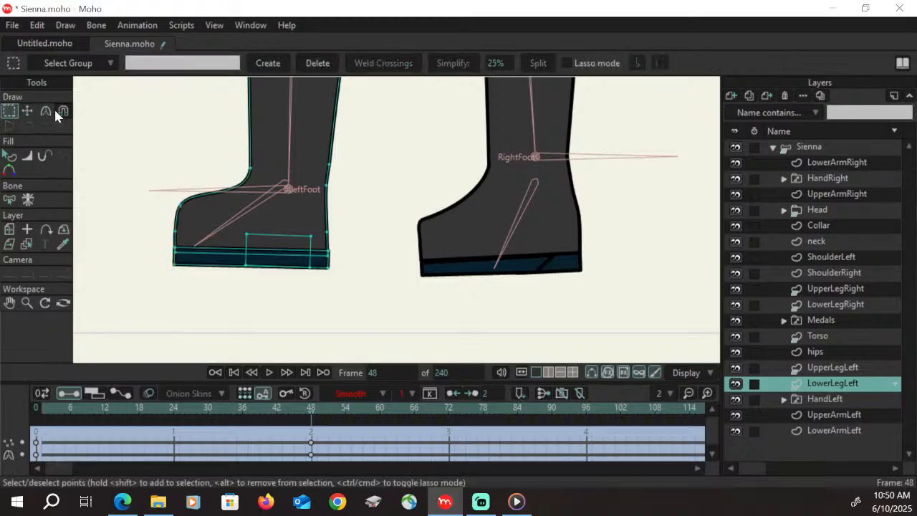
Pull the heel-side corner points of LowerLegLeft's front sole shape inward to beneath the ankle
{"action": "key", "text": "t"}
{"action": "left_click_drag", "start_coordinate": [329, 271], "coordinate": [312, 268]}
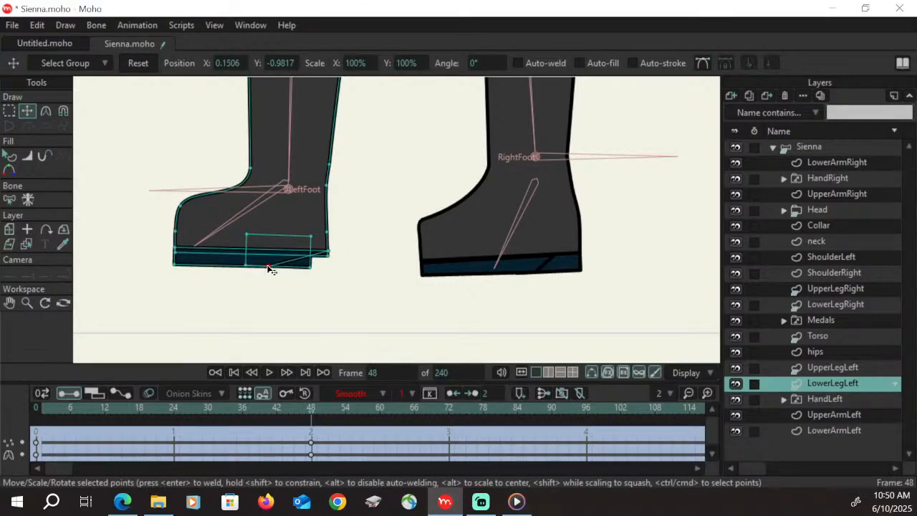
{"action": "left_click", "coordinate": [282, 266]}
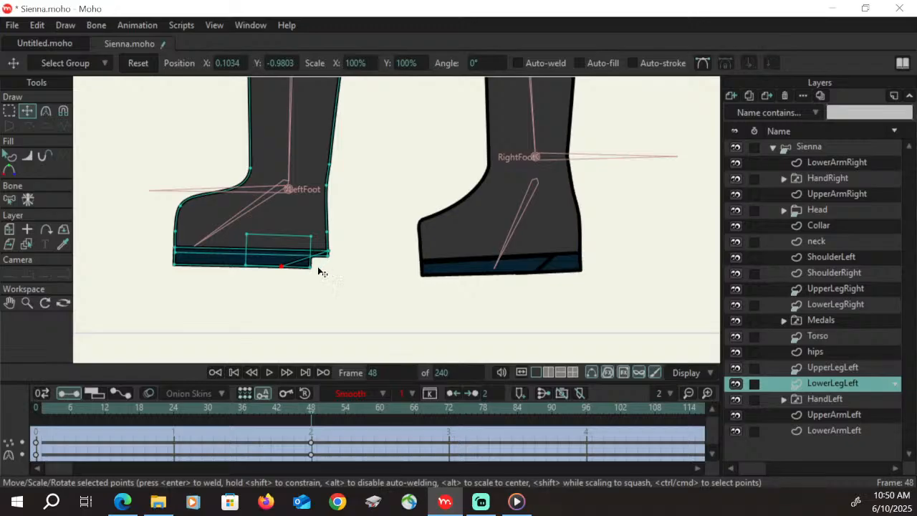
{"action": "left_click_drag", "start_coordinate": [282, 267], "coordinate": [294, 256]}
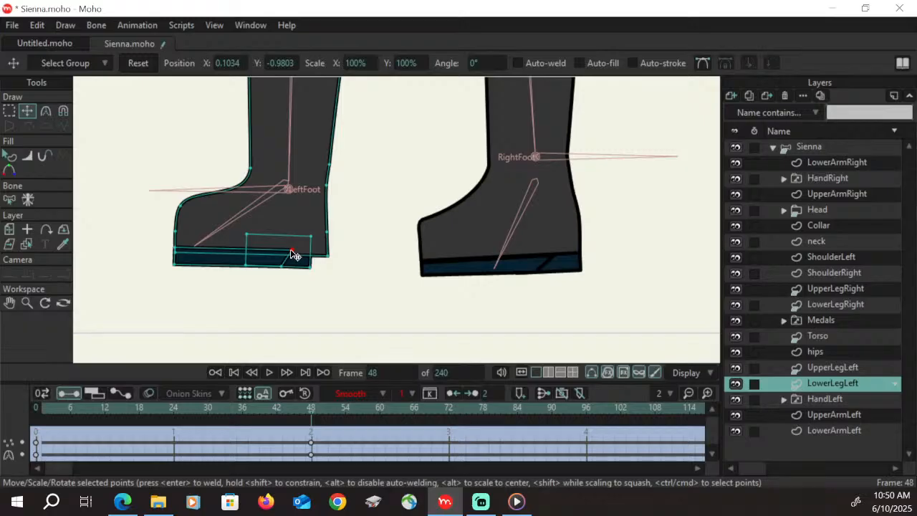
{"action": "left_click_drag", "start_coordinate": [283, 265], "coordinate": [290, 250]}
Select LowerLegLeft's rectangular heel block and shift it to the boot's back edge
{"action": "left_click", "coordinate": [309, 266]}
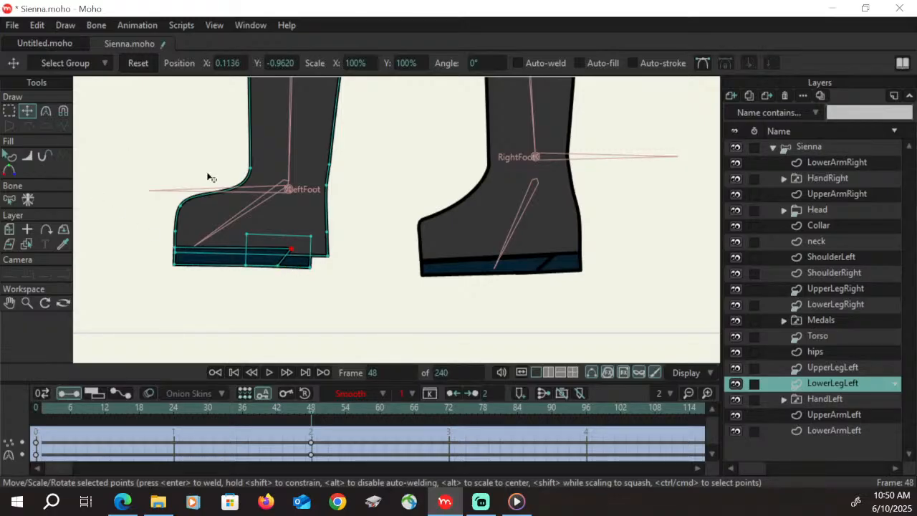
{"action": "double_click", "coordinate": [299, 266]}
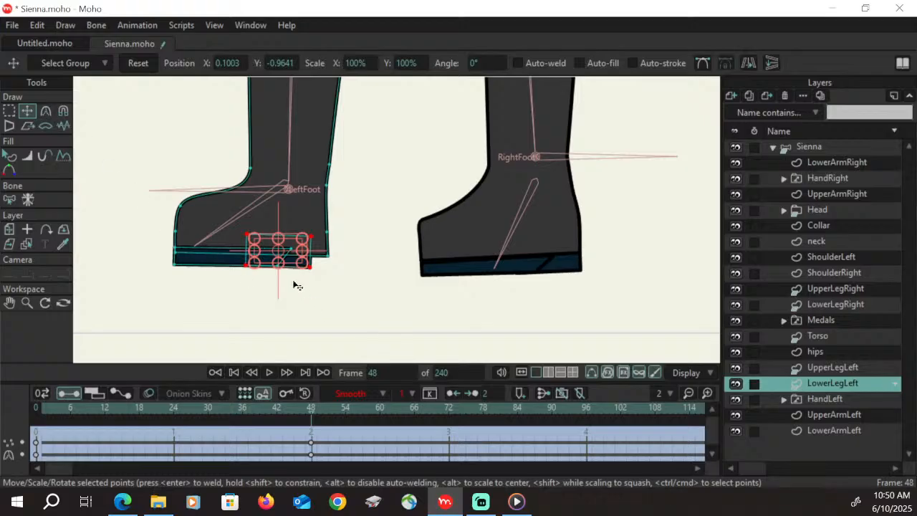
{"action": "left_click_drag", "start_coordinate": [298, 267], "coordinate": [311, 266]}
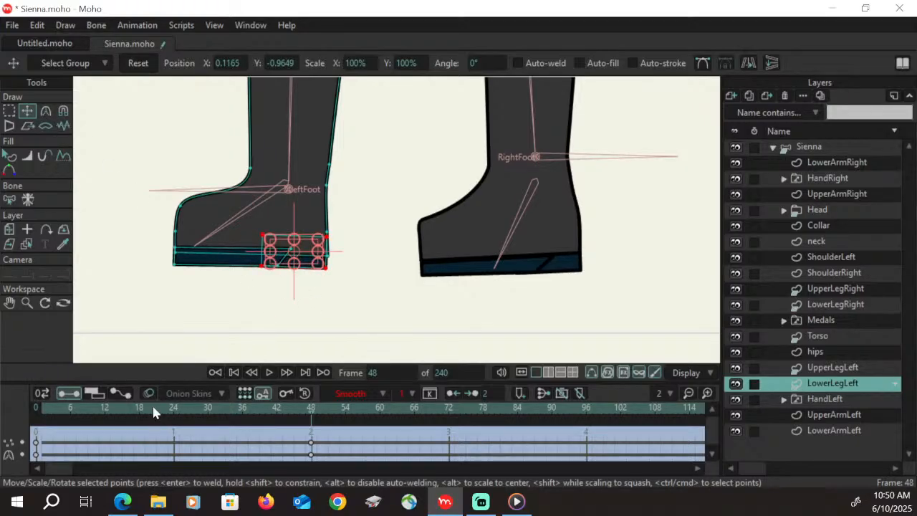
Select the toe-top point of LowerLegLeft's boot and rotate its curvature handles to level out the top of the toe
{"action": "left_click", "coordinate": [9, 111]}
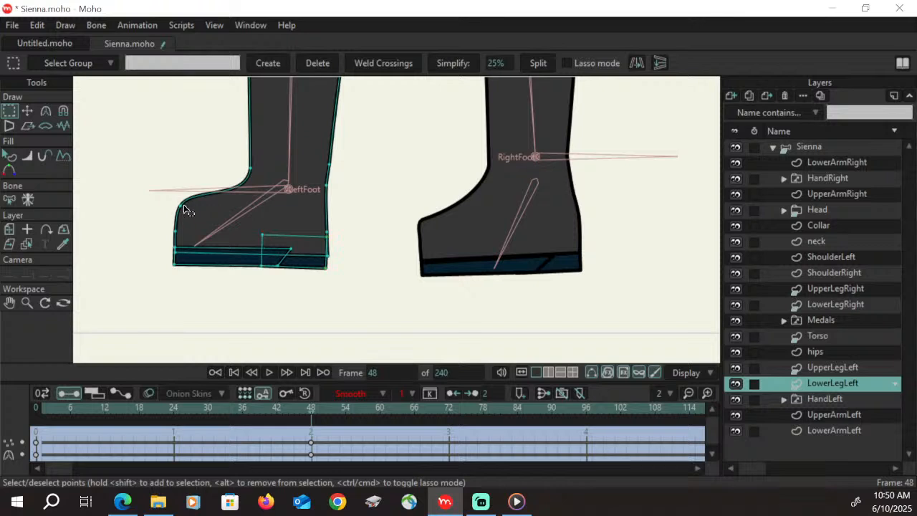
{"action": "left_click", "coordinate": [181, 206]}
{"action": "left_click", "coordinate": [45, 111]}
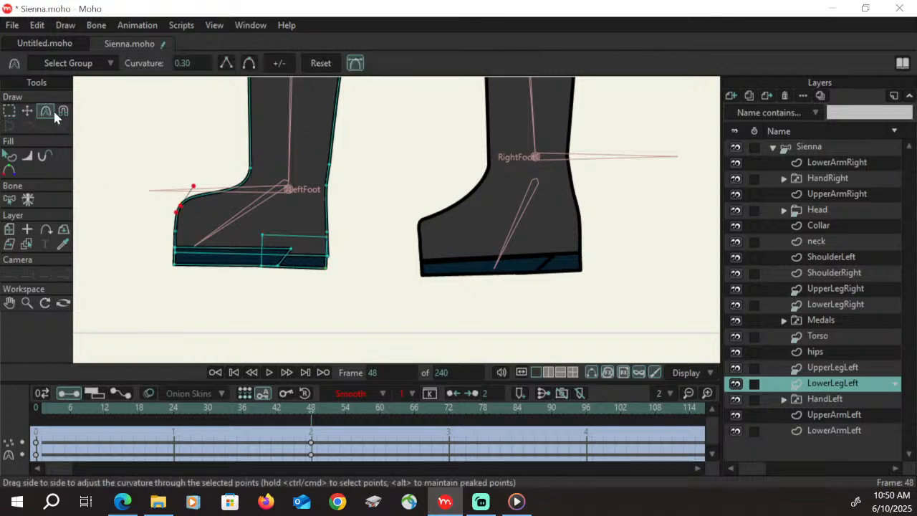
{"action": "left_click", "coordinate": [193, 188], "text": "ctrl"}
{"action": "left_click_drag", "start_coordinate": [194, 190], "coordinate": [200, 207]}
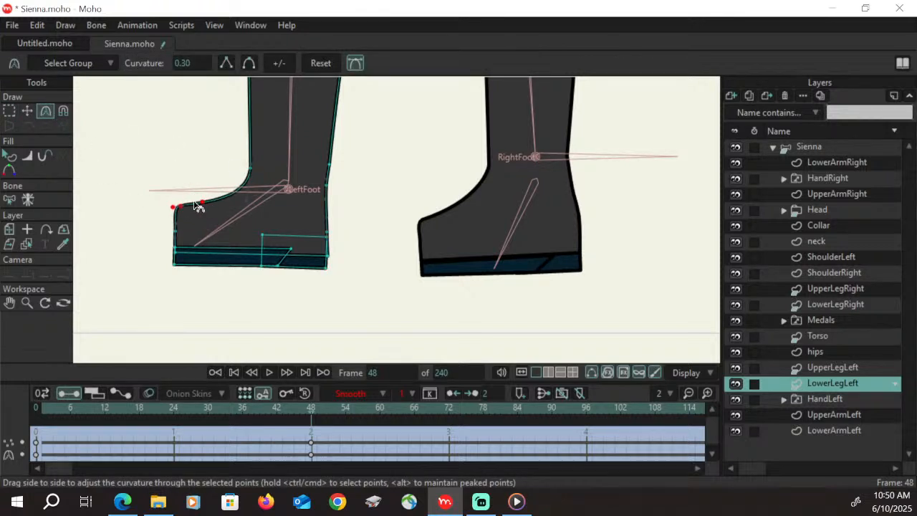
Lower the boot's toe-top point slightly and set the curvature of the toe's front-edge point to 0
{"action": "left_click", "coordinate": [27, 111]}
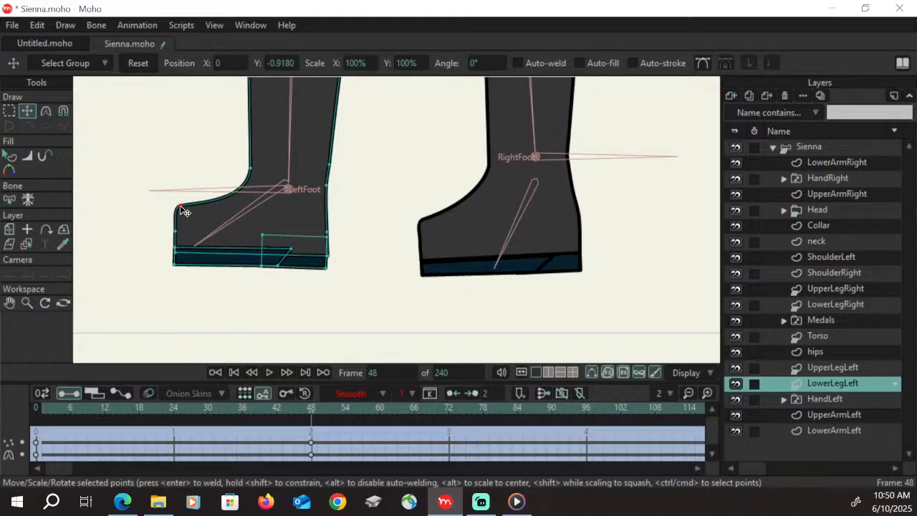
{"action": "left_click", "coordinate": [185, 212]}
{"action": "left_click_drag", "start_coordinate": [185, 211], "coordinate": [178, 236]}
{"action": "left_click", "coordinate": [46, 111]}
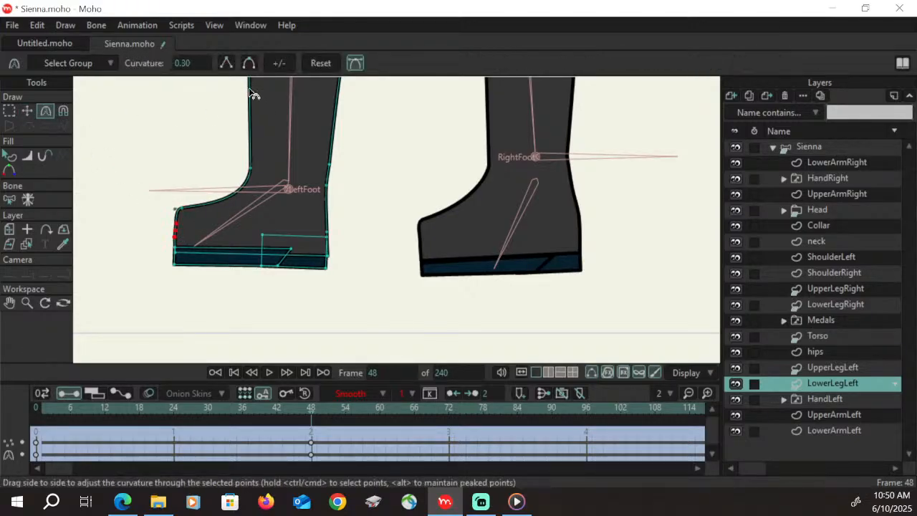
{"action": "mouse_move", "coordinate": [158, 501]}
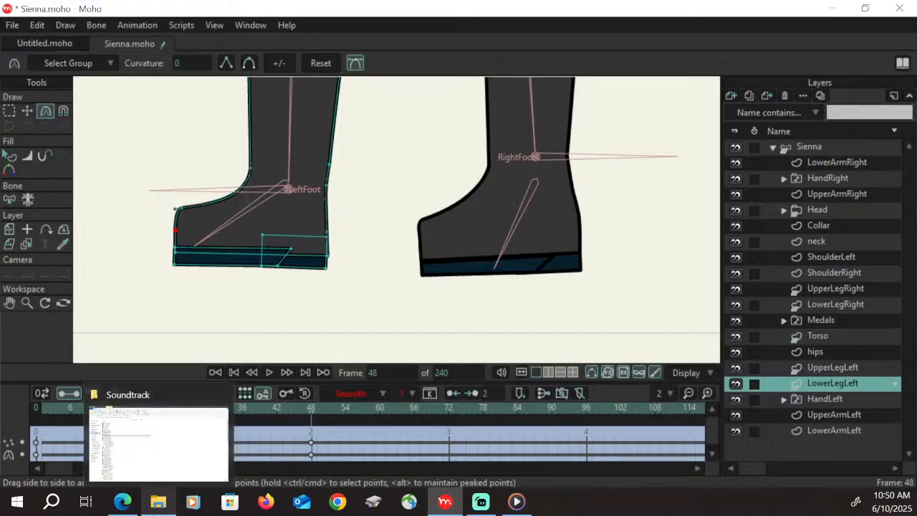
Move LowerLegLeft's back ankle point inward and its rear heel and sole points slightly outward to shape the boot's back edge
{"action": "left_click", "coordinate": [26, 111]}
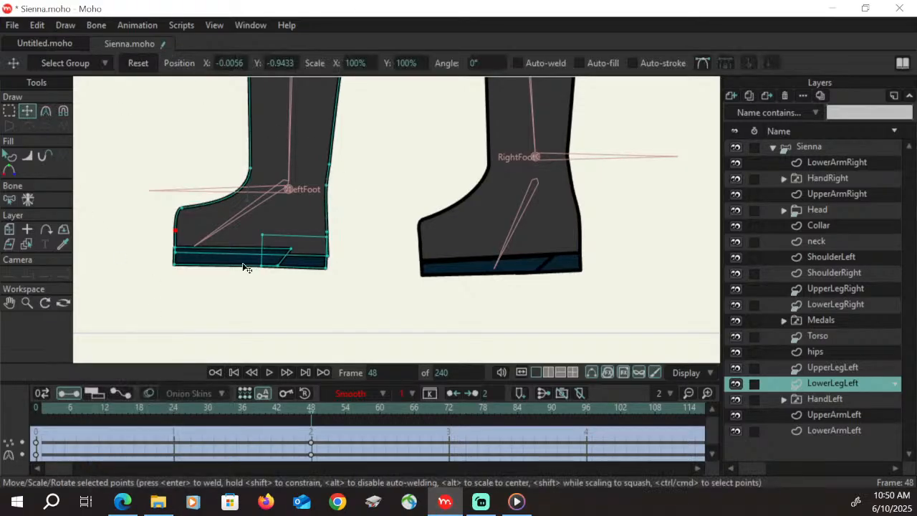
{"action": "left_click_drag", "start_coordinate": [330, 165], "coordinate": [325, 164]}
{"action": "left_click", "coordinate": [328, 256]}
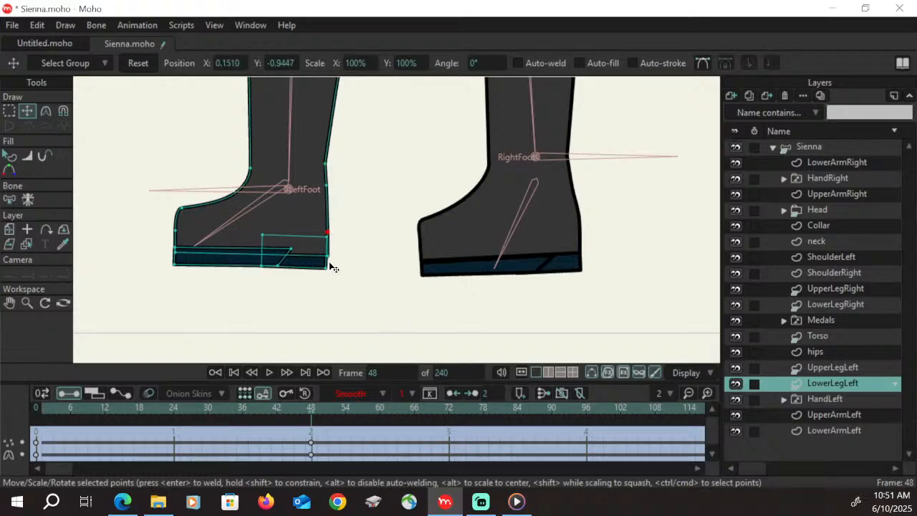
{"action": "mouse_move", "coordinate": [329, 248]}
{"action": "left_mouse_down"}
{"action": "mouse_move", "coordinate": [330, 271]}
{"action": "mouse_move", "coordinate": [331, 240]}
{"action": "left_mouse_up"}
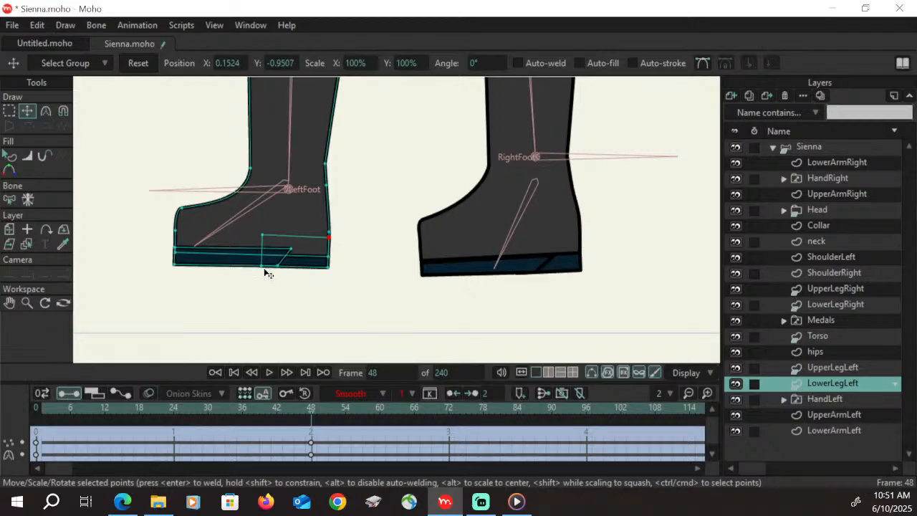
Examine the whole figure and the upper body at frame 48, then compare the UpperArmRight layer at frame 12
{"action": "left_click", "coordinate": [26, 302]}
{"action": "left_click_drag", "start_coordinate": [421, 168], "coordinate": [322, 213]}
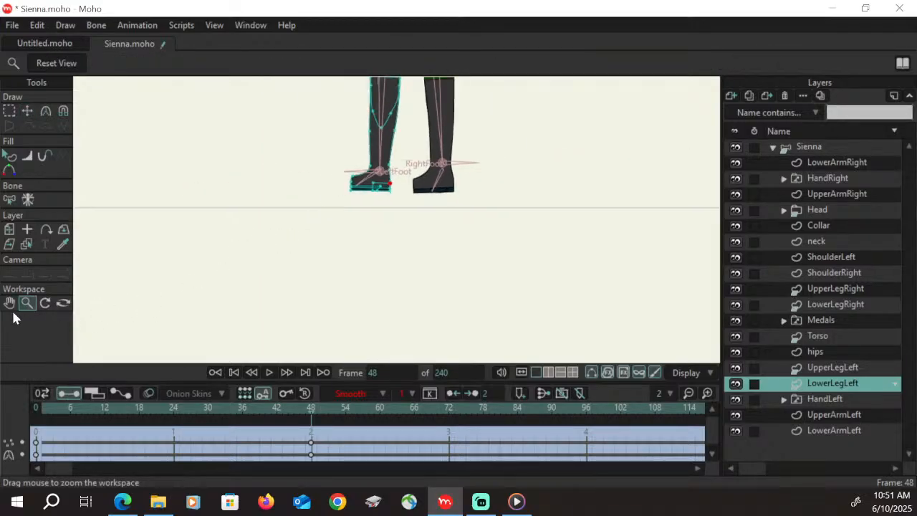
{"action": "left_click", "coordinate": [9, 303]}
{"action": "left_click_drag", "start_coordinate": [432, 161], "coordinate": [456, 201]}
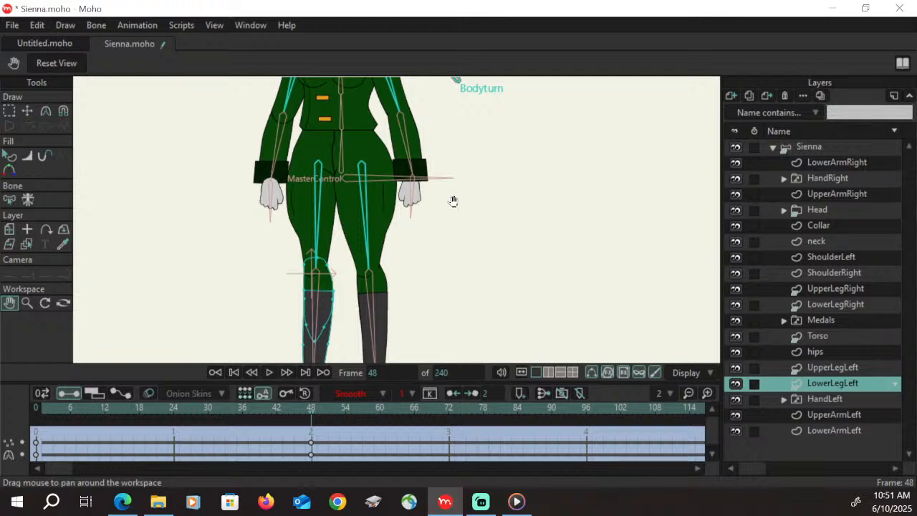
{"action": "left_click_drag", "start_coordinate": [445, 245], "coordinate": [467, 234]}
{"action": "left_click", "coordinate": [27, 302]}
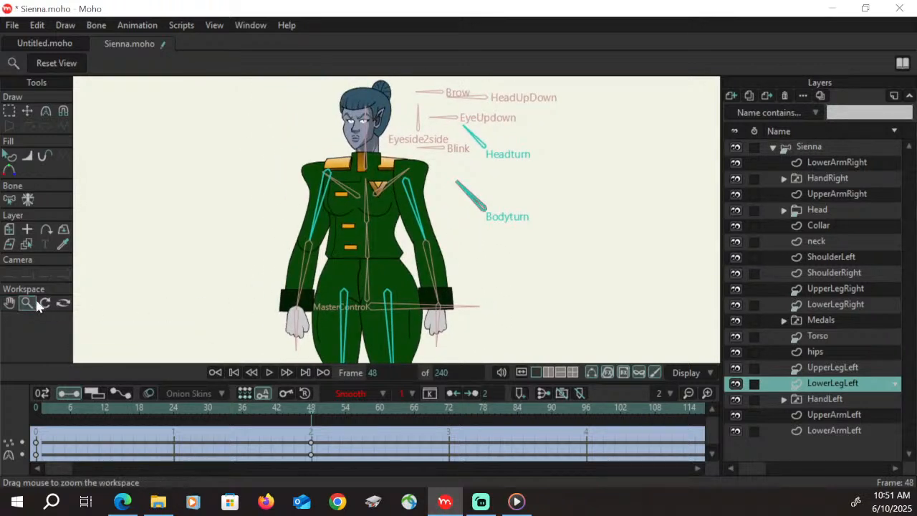
{"action": "left_click_drag", "start_coordinate": [405, 200], "coordinate": [545, 133]}
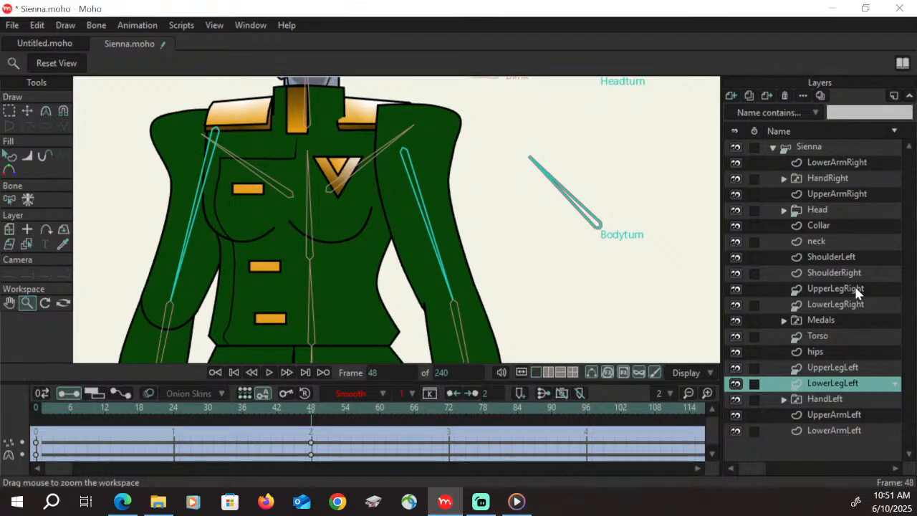
{"action": "left_click", "coordinate": [866, 194]}
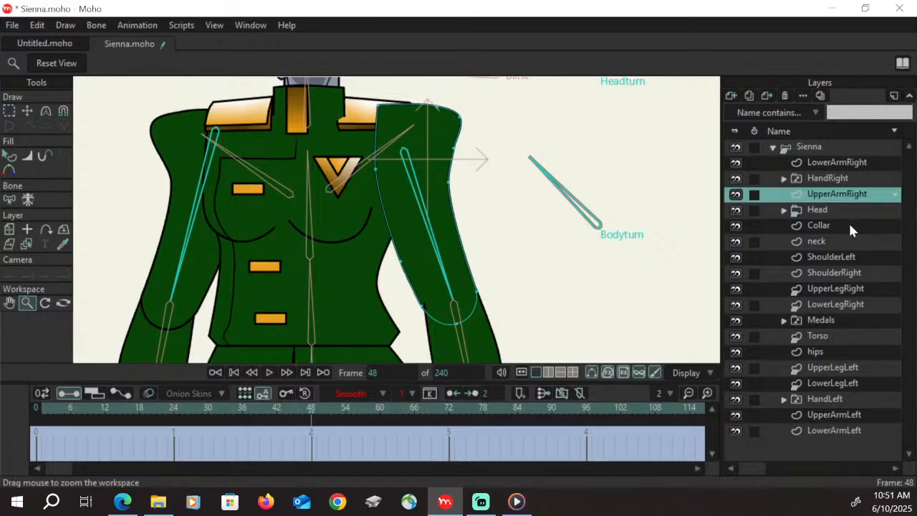
{"action": "left_click", "coordinate": [105, 407]}
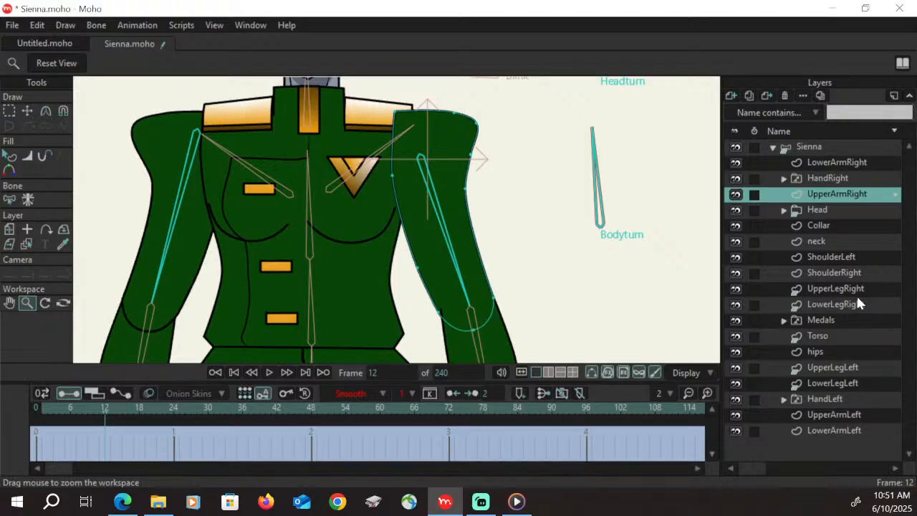
{"action": "left_click", "coordinate": [840, 430]}
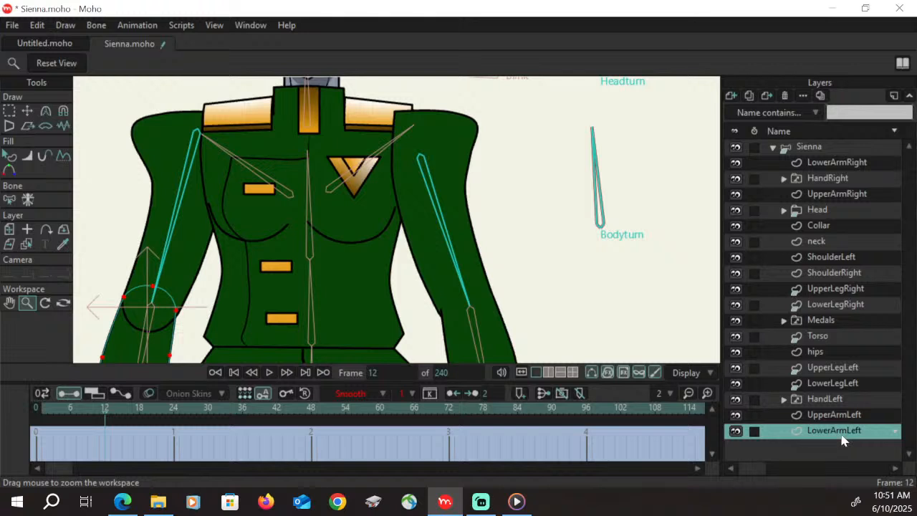
{"action": "left_click_drag", "start_coordinate": [842, 440], "coordinate": [839, 399]}
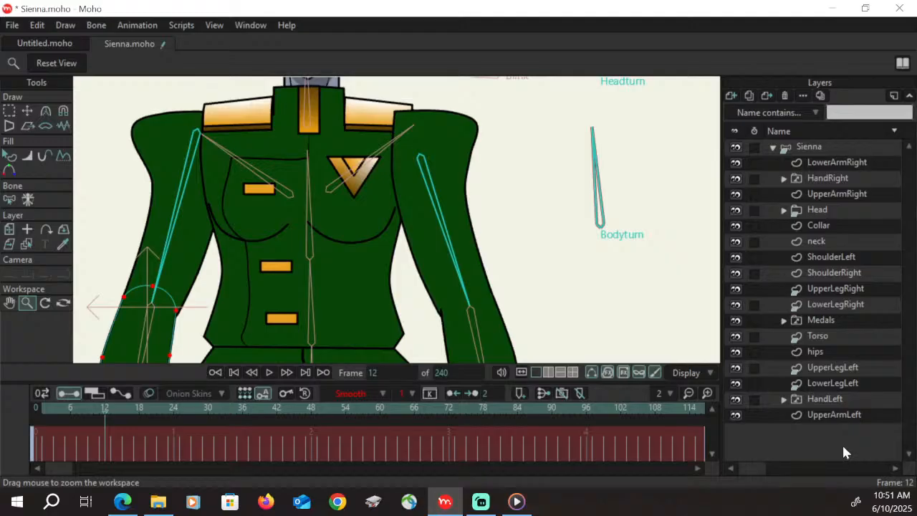
{"action": "key", "text": "ctrl+z"}
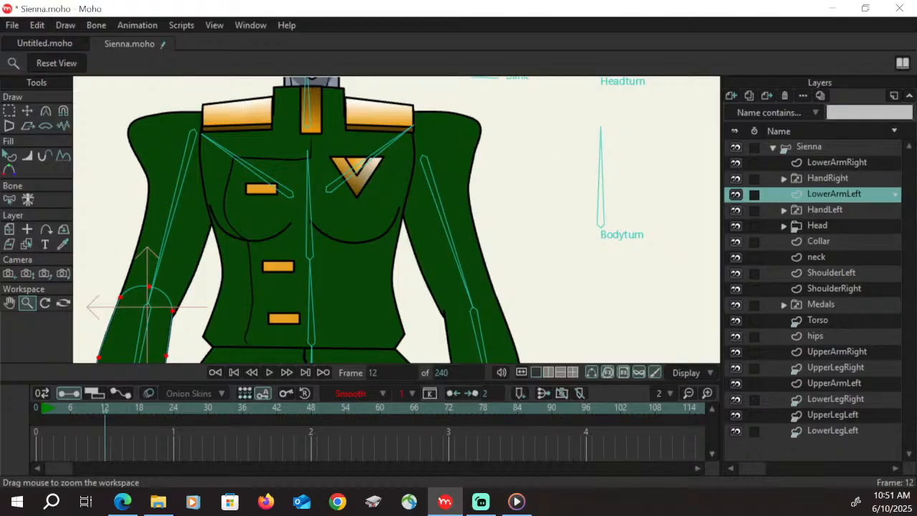
Return to the Sienna rig's Bodyturn action at frame 12 and move the HandLeft layer below LowerArmLeft
{"action": "left_click", "coordinate": [215, 372]}
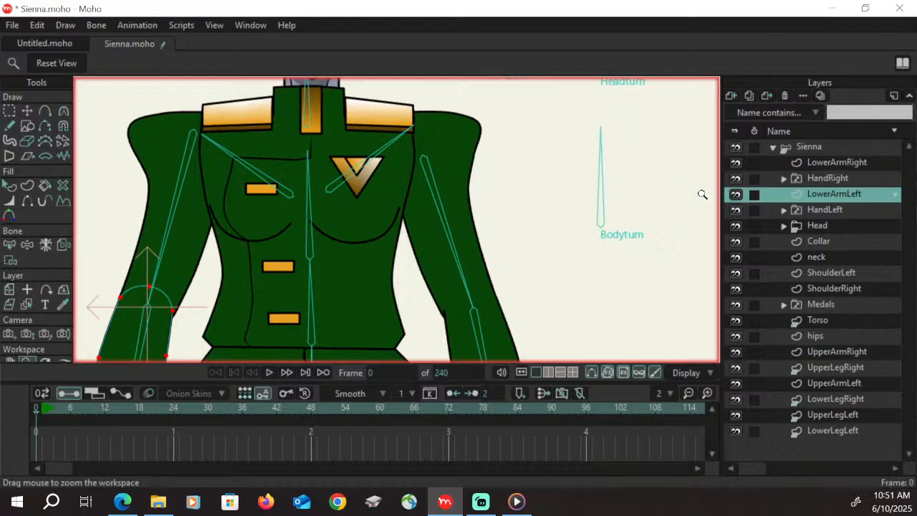
{"action": "left_click", "coordinate": [826, 151]}
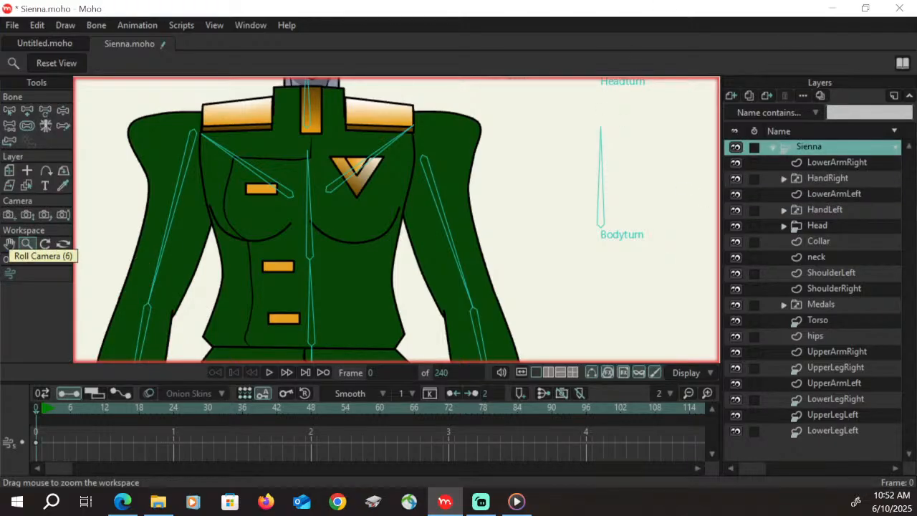
{"action": "key", "text": "Right"}
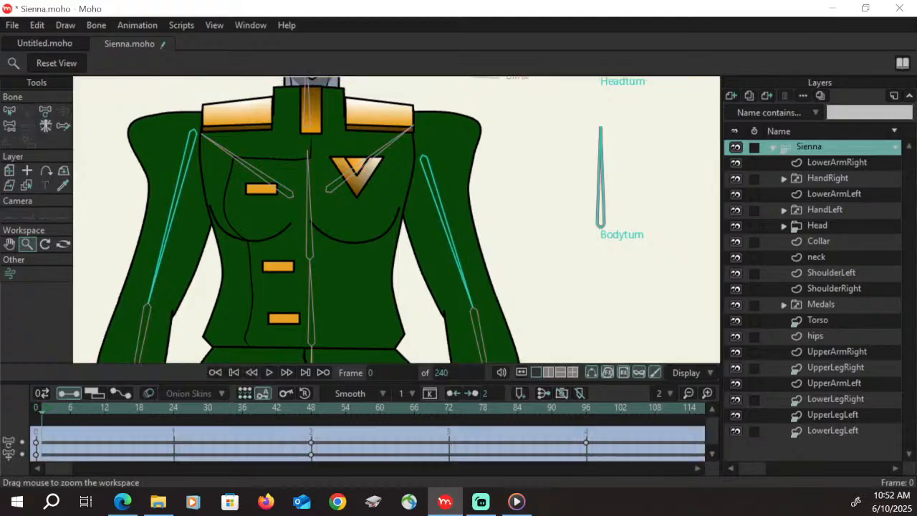
{"action": "left_click", "coordinate": [105, 413]}
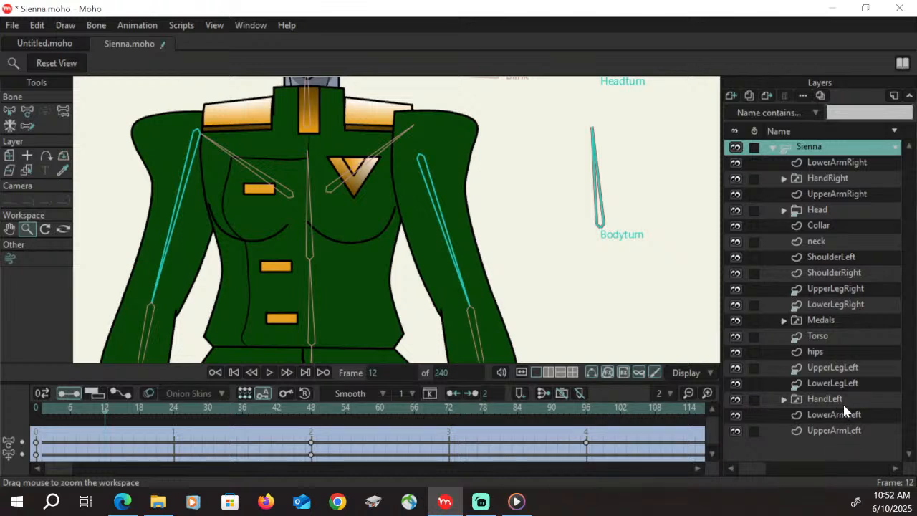
{"action": "left_click_drag", "start_coordinate": [831, 399], "coordinate": [839, 450]}
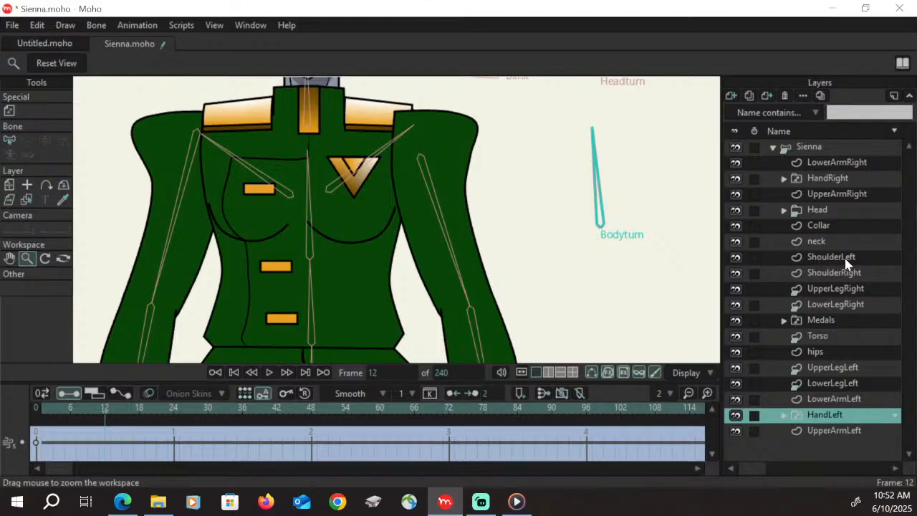
Identify the shoulder layers and move ShoulderRight directly above Collar in the layer order
{"action": "left_click", "coordinate": [739, 254]}
{"action": "left_click", "coordinate": [739, 257]}
{"action": "left_click", "coordinate": [845, 275]}
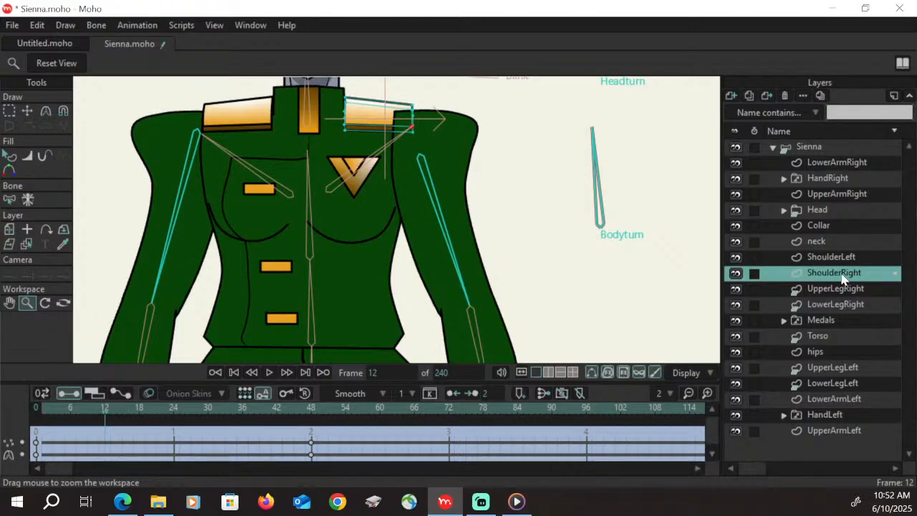
{"action": "left_click_drag", "start_coordinate": [842, 278], "coordinate": [837, 224]}
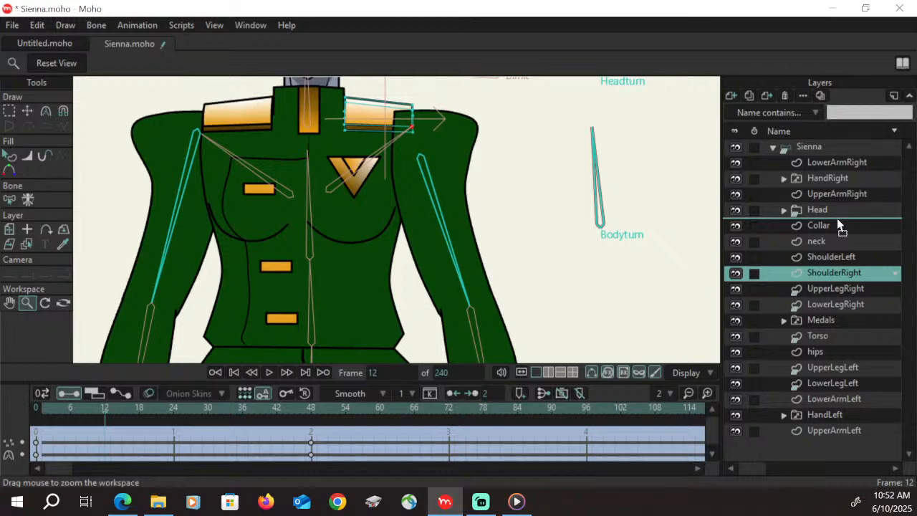
{"action": "left_click_drag", "start_coordinate": [837, 219], "coordinate": [840, 232]}
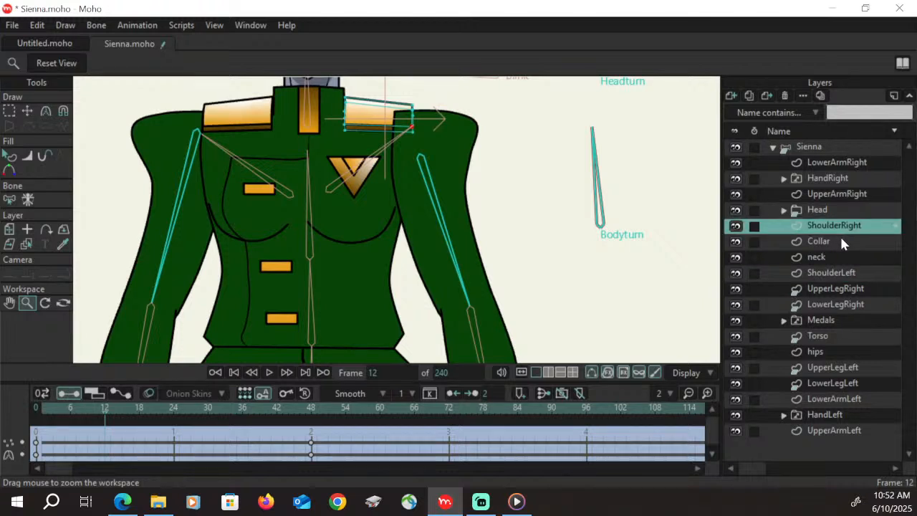
At frame 48, shift all of ShoulderRight's points toward the collar to X 0.0680 and scrub the turn to check it
{"action": "left_click_drag", "start_coordinate": [106, 417], "coordinate": [312, 419]}
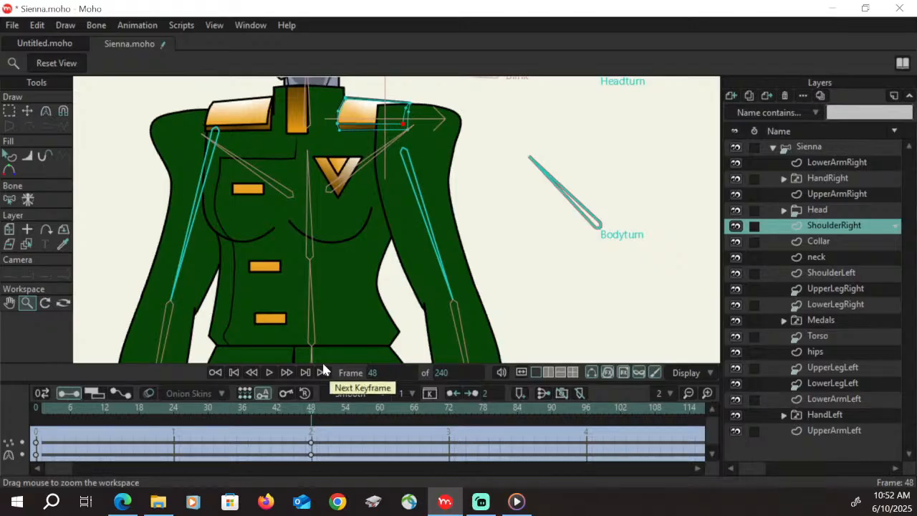
{"action": "key", "text": "g"}
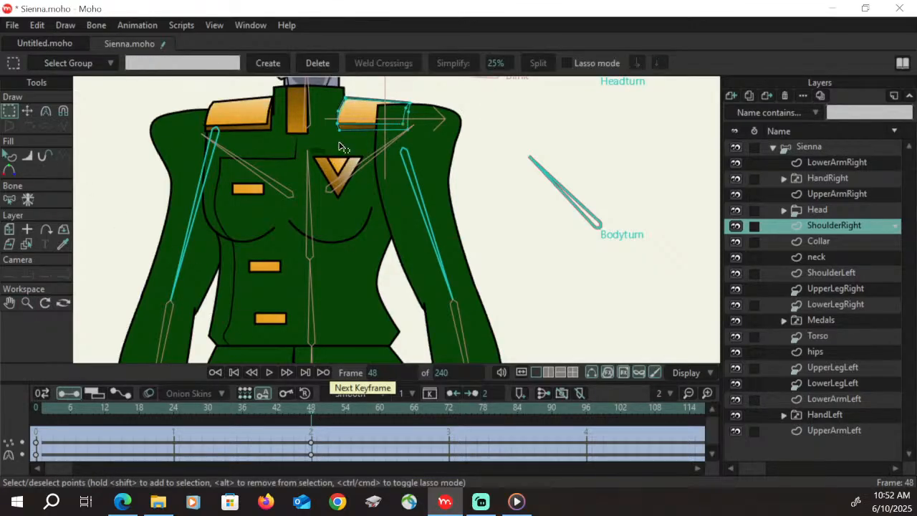
{"action": "key", "text": "t"}
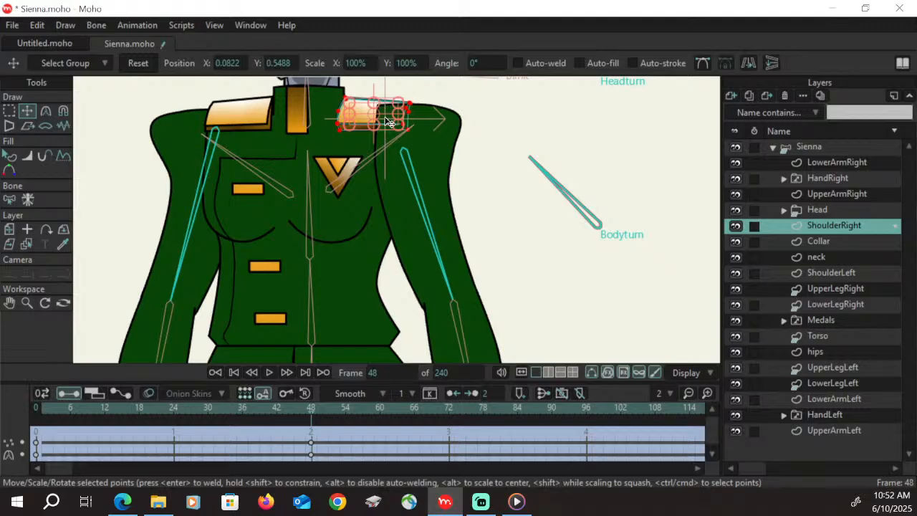
{"action": "left_click_drag", "start_coordinate": [390, 124], "coordinate": [379, 120]}
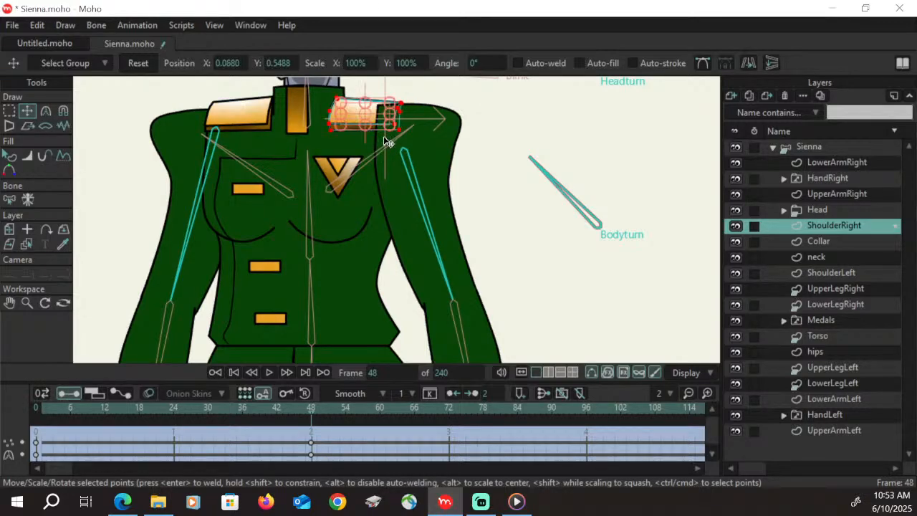
{"action": "left_click_drag", "start_coordinate": [56, 412], "coordinate": [313, 410]}
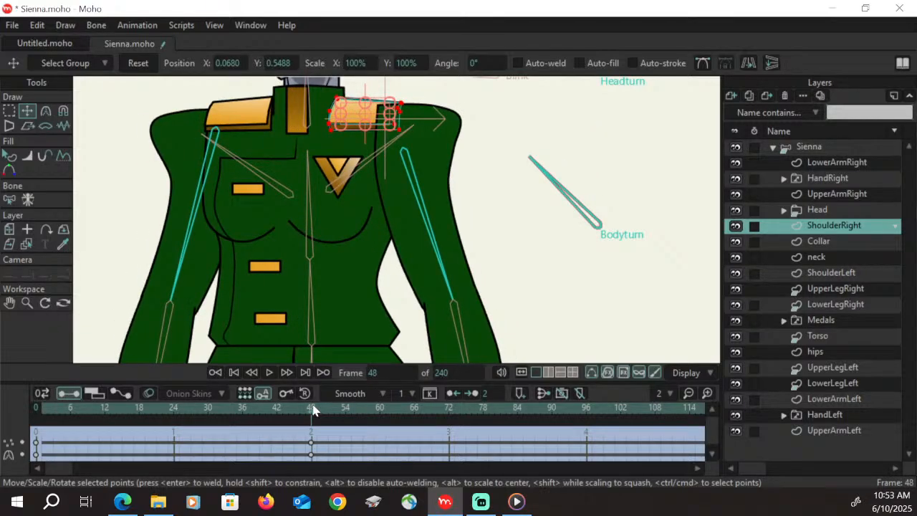
Smooth UpperArmRight's inner top corner point with a curvature of 0.30 and move it outward to round the shoulder at frame 48
{"action": "left_click", "coordinate": [848, 195]}
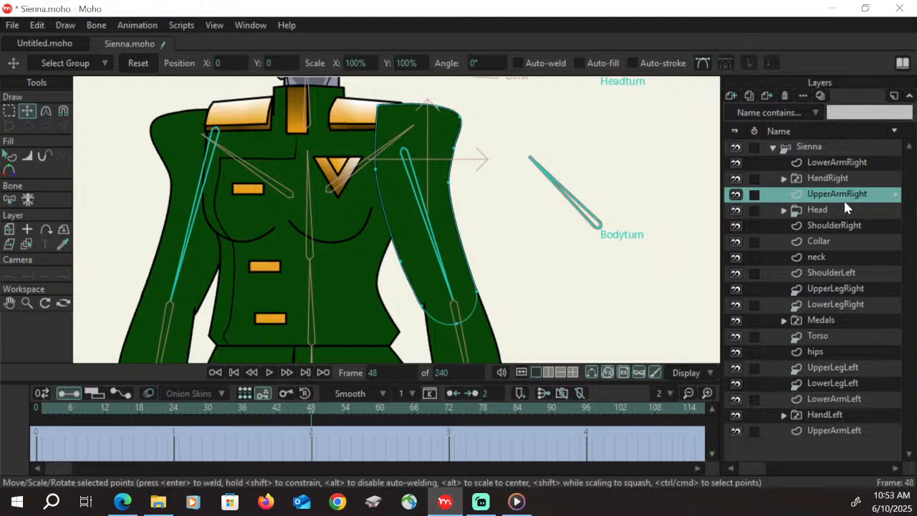
{"action": "left_click", "coordinate": [9, 112]}
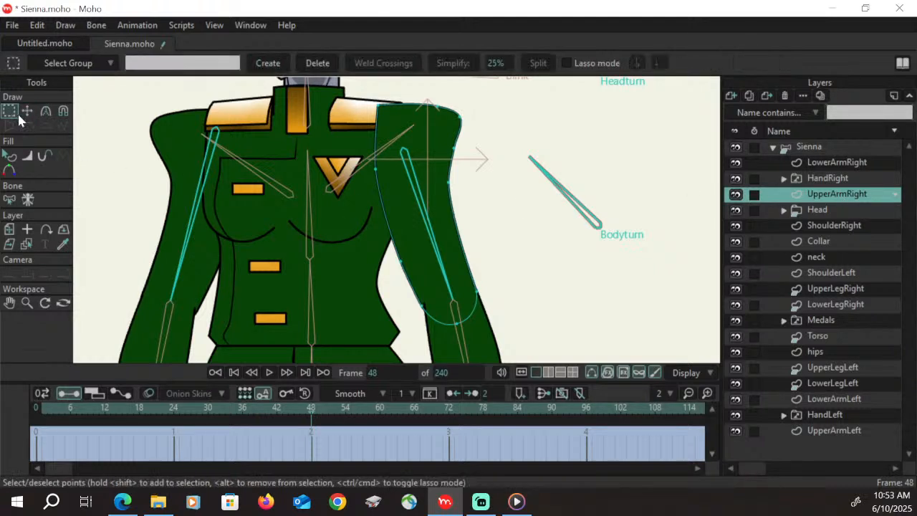
{"action": "left_click", "coordinate": [378, 107]}
{"action": "key", "text": "c"}
{"action": "left_click", "coordinate": [247, 63]}
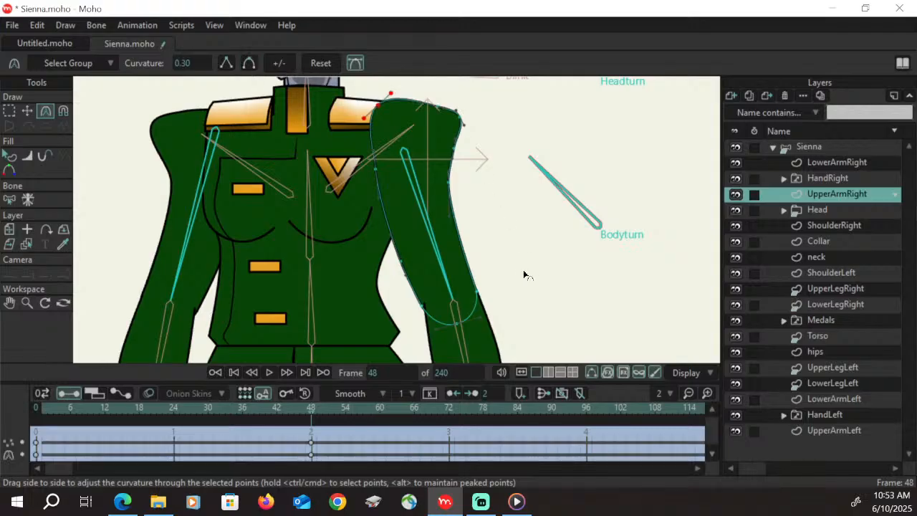
{"action": "left_click", "coordinate": [28, 111]}
{"action": "left_click", "coordinate": [391, 116]}
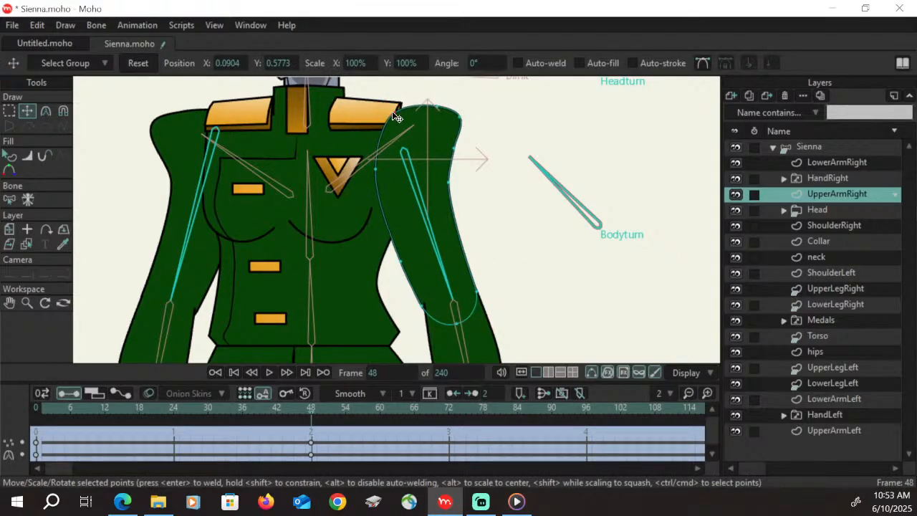
At frame 48, pull UpperArmRight's outer shoulder corner inward and adjust its inner edge points to slim the shoulder
{"action": "left_click", "coordinate": [436, 107]}
{"action": "left_click", "coordinate": [395, 112]}
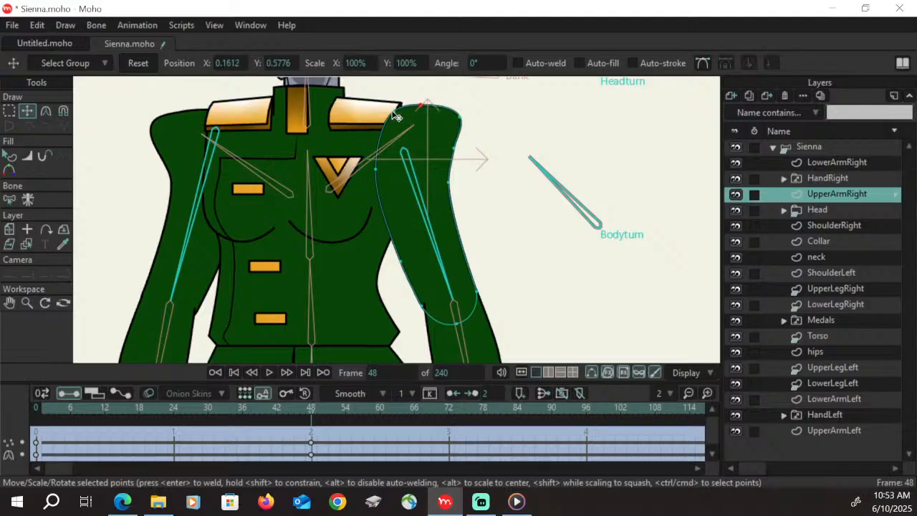
{"action": "left_click", "coordinate": [418, 106]}
{"action": "left_click_drag", "start_coordinate": [461, 118], "coordinate": [452, 148]}
{"action": "left_click_drag", "start_coordinate": [457, 122], "coordinate": [393, 116]}
{"action": "left_click", "coordinate": [377, 169]}
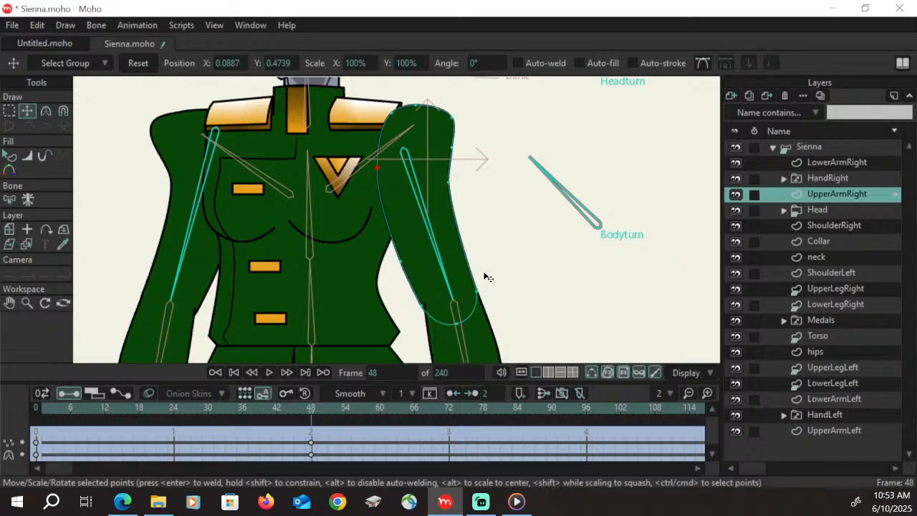
On the hips layer at frame 48, shift the upper points of the fly crease sideways to X -0.0716
{"action": "left_click", "coordinate": [10, 304]}
{"action": "left_click_drag", "start_coordinate": [307, 327], "coordinate": [372, 149]}
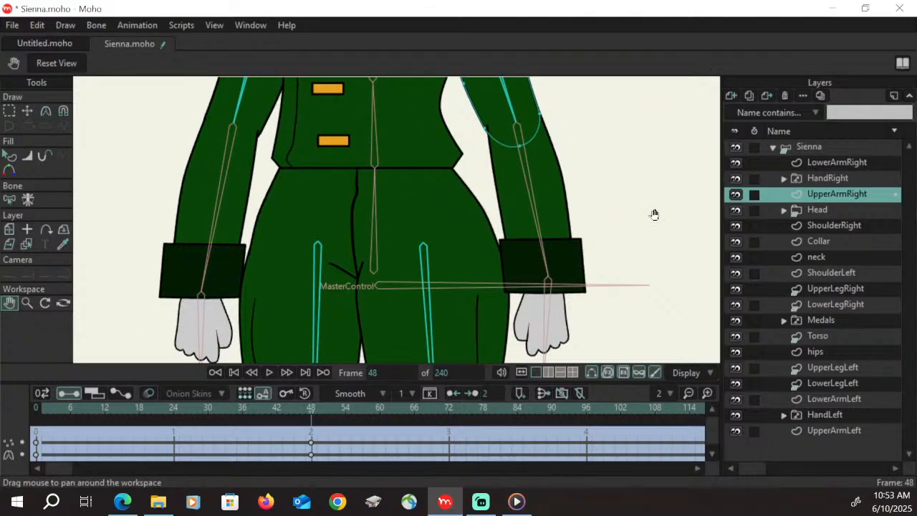
{"action": "left_click_drag", "start_coordinate": [547, 205], "coordinate": [519, 364]}
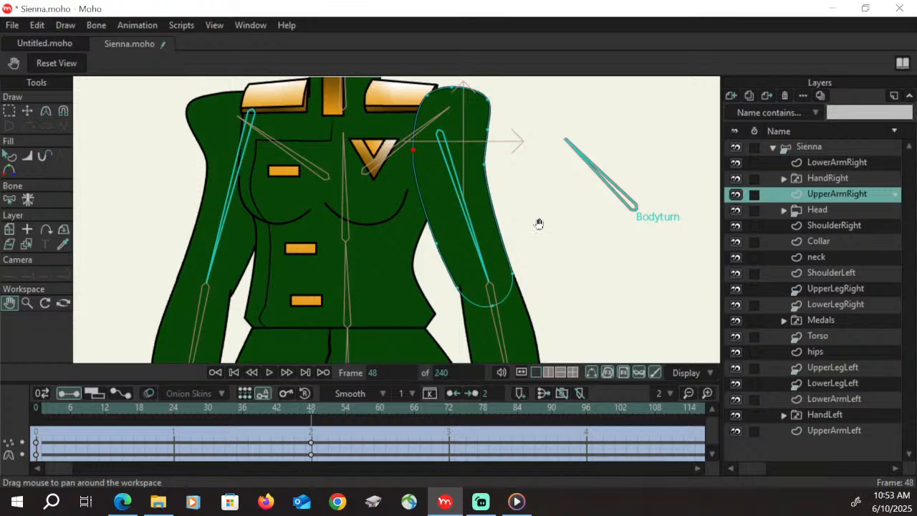
{"action": "left_click_drag", "start_coordinate": [470, 330], "coordinate": [465, 200]}
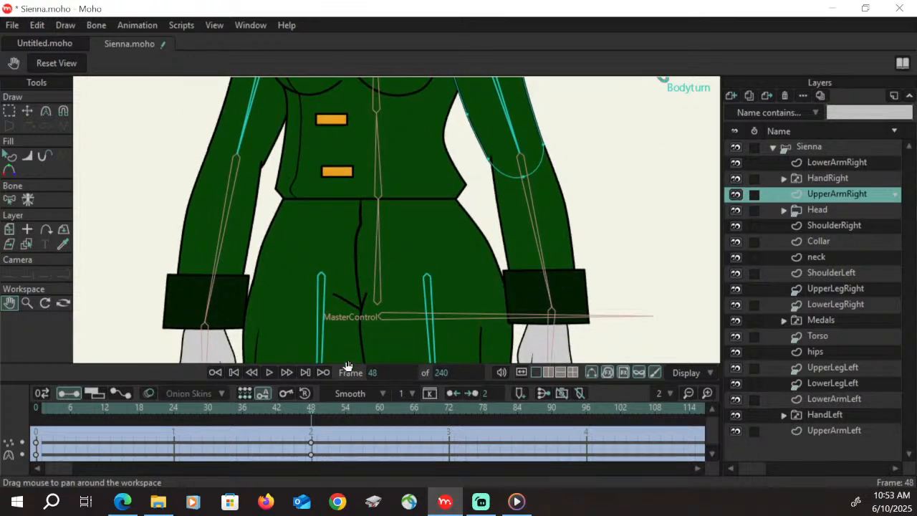
{"action": "left_click", "coordinate": [829, 354]}
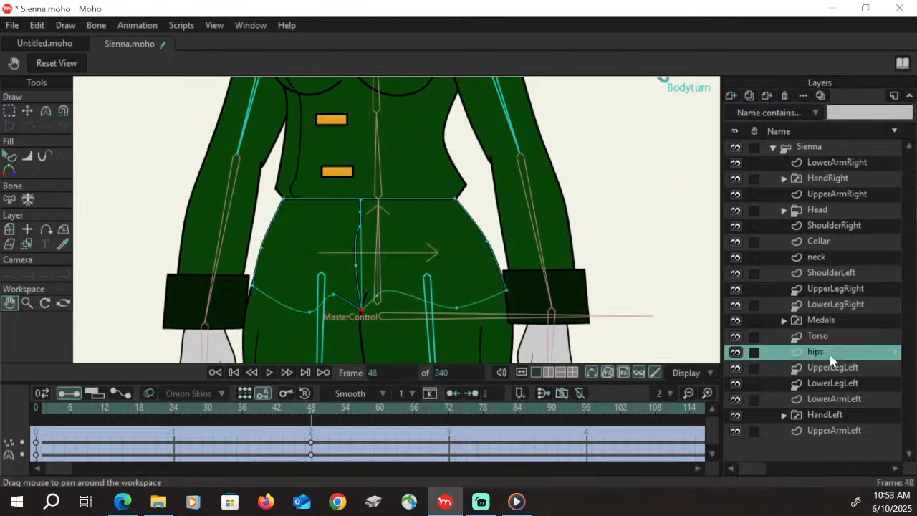
{"action": "left_click", "coordinate": [15, 113]}
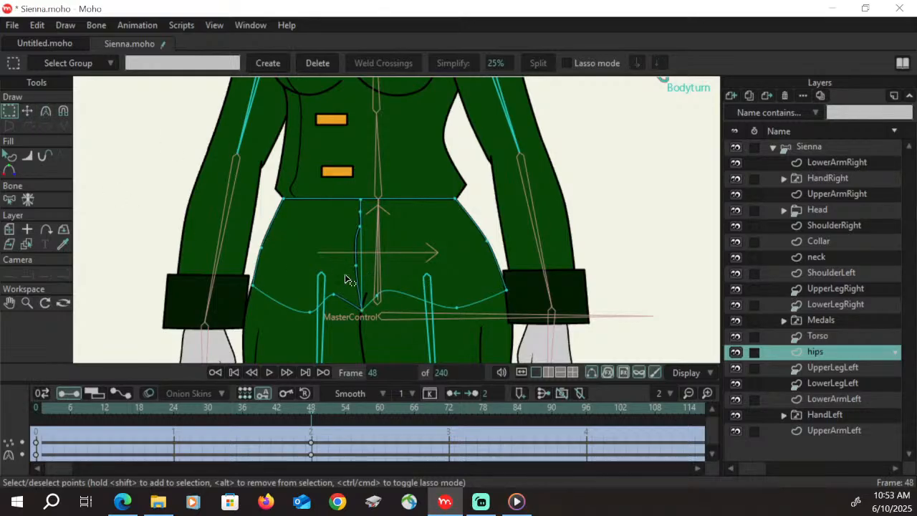
{"action": "mouse_move", "coordinate": [344, 285]}
{"action": "left_mouse_down"}
{"action": "mouse_move", "coordinate": [376, 201]}
{"action": "mouse_move", "coordinate": [362, 274]}
{"action": "left_mouse_up"}
{"action": "left_click", "coordinate": [360, 201]}
{"action": "left_click", "coordinate": [28, 111]}
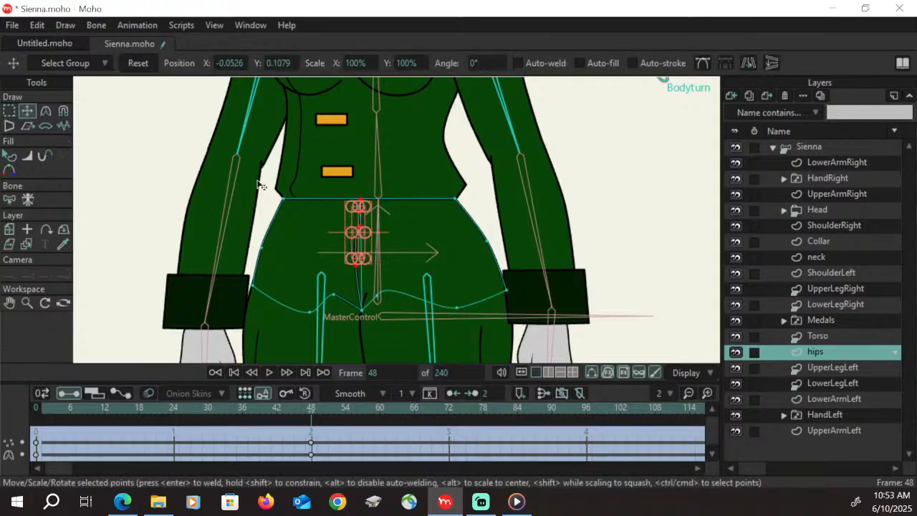
{"action": "left_click_drag", "start_coordinate": [362, 220], "coordinate": [350, 219]}
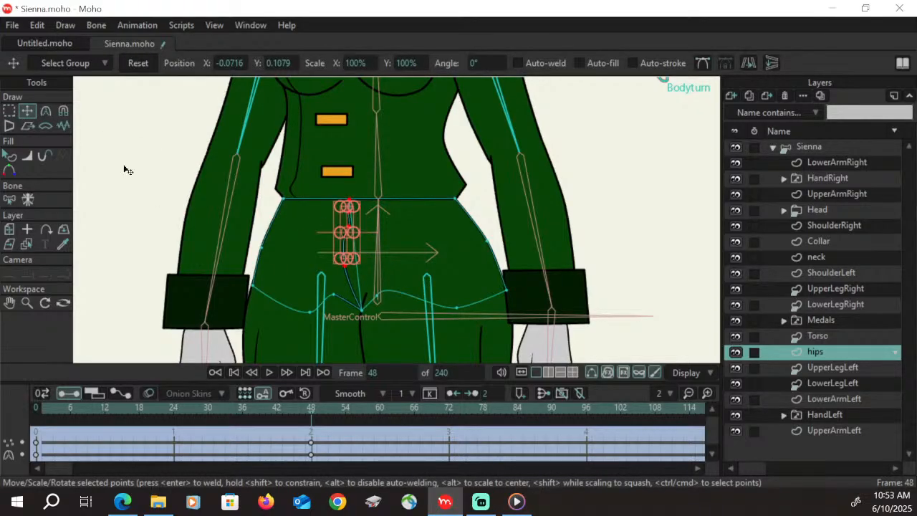
Move the lower fly-crease point down to about X -0.0624, Y -0.0202 and adjust the curvature to straighten the crease
{"action": "key", "text": "g"}
{"action": "key", "text": "t"}
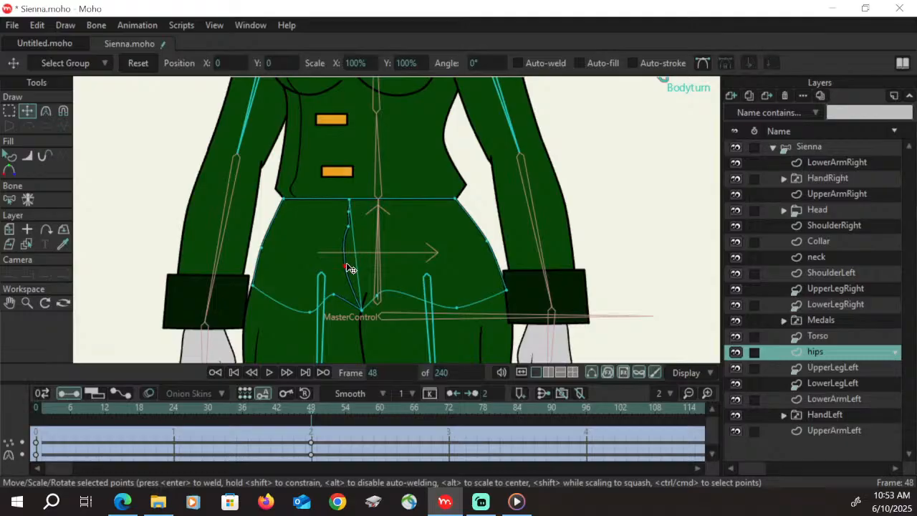
{"action": "left_click_drag", "start_coordinate": [347, 264], "coordinate": [354, 292]}
{"action": "left_click_drag", "start_coordinate": [347, 226], "coordinate": [341, 219]}
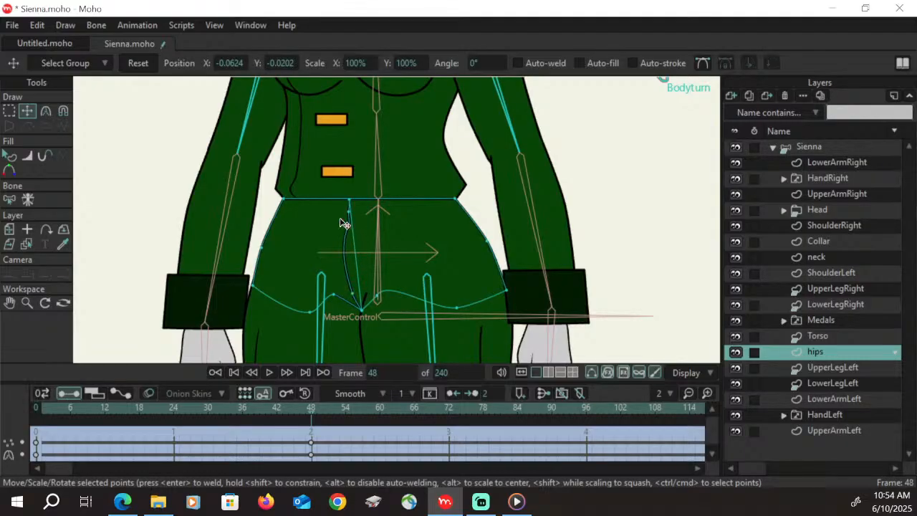
{"action": "key", "text": "c"}
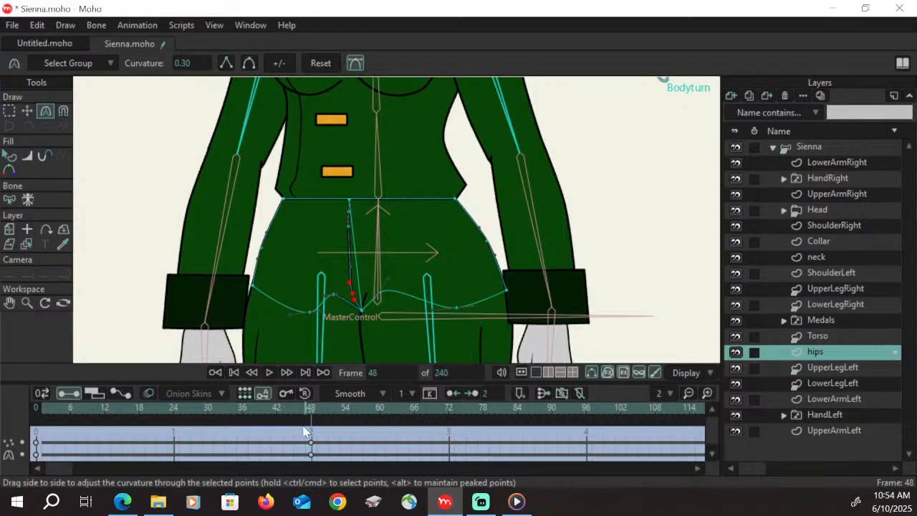
Examine the whole figure while scrubbing the turn from frame 48 back to frame 12
{"action": "mouse_move", "coordinate": [309, 409]}
{"action": "left_mouse_down"}
{"action": "mouse_move", "coordinate": [62, 396]}
{"action": "mouse_move", "coordinate": [350, 397]}
{"action": "mouse_move", "coordinate": [66, 391]}
{"action": "mouse_move", "coordinate": [293, 385]}
{"action": "mouse_move", "coordinate": [224, 385]}
{"action": "mouse_move", "coordinate": [174, 369]}
{"action": "mouse_move", "coordinate": [352, 372]}
{"action": "mouse_move", "coordinate": [76, 391]}
{"action": "mouse_move", "coordinate": [352, 407]}
{"action": "mouse_move", "coordinate": [311, 410]}
{"action": "left_mouse_up"}
{"action": "left_click", "coordinate": [26, 302]}
{"action": "left_click_drag", "start_coordinate": [364, 194], "coordinate": [441, 249]}
{"action": "left_click", "coordinate": [9, 304]}
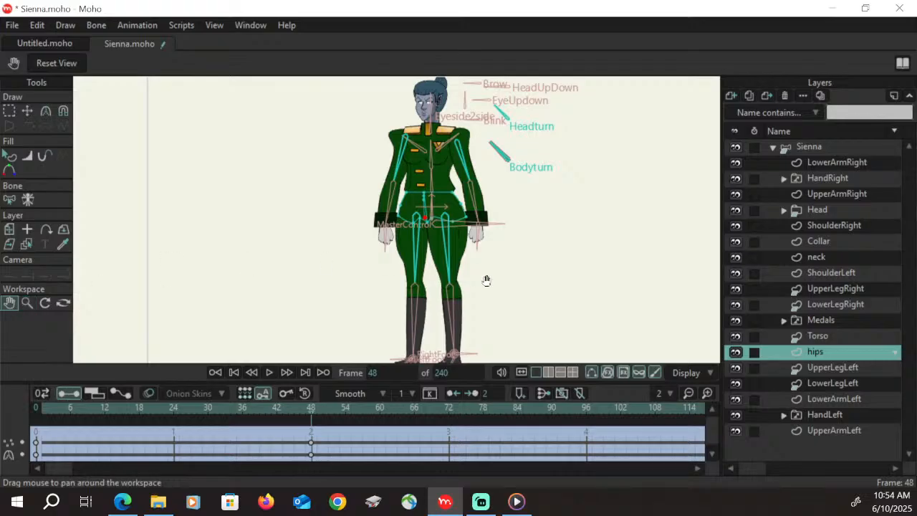
{"action": "left_click_drag", "start_coordinate": [486, 281], "coordinate": [439, 273]}
{"action": "left_click", "coordinate": [27, 302]}
{"action": "left_click_drag", "start_coordinate": [355, 271], "coordinate": [339, 272]}
{"action": "left_click_drag", "start_coordinate": [312, 418], "coordinate": [108, 416]}
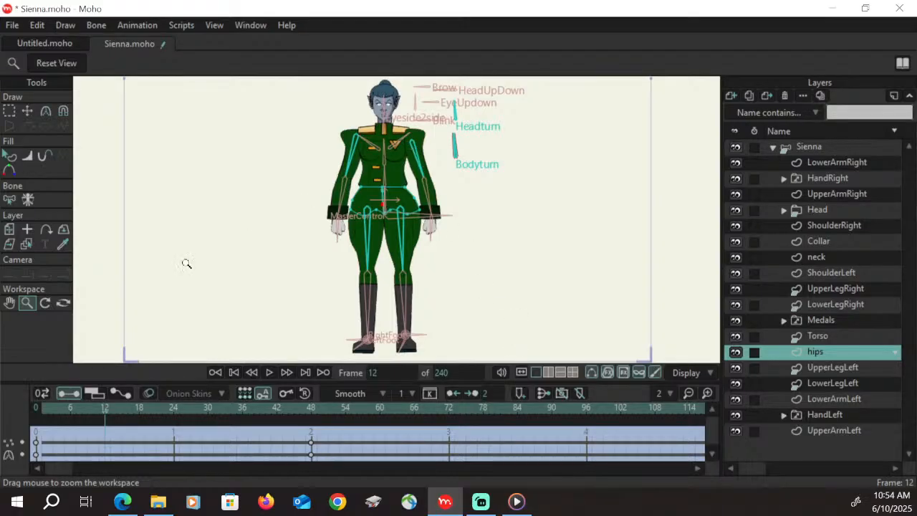
At frame 11, move UpperArmRight's inner top corner and inner edge points outward to line up with the shoulder pad's end
{"action": "left_click_drag", "start_coordinate": [418, 164], "coordinate": [536, 111]}
{"action": "left_click_drag", "start_coordinate": [344, 151], "coordinate": [529, 123]}
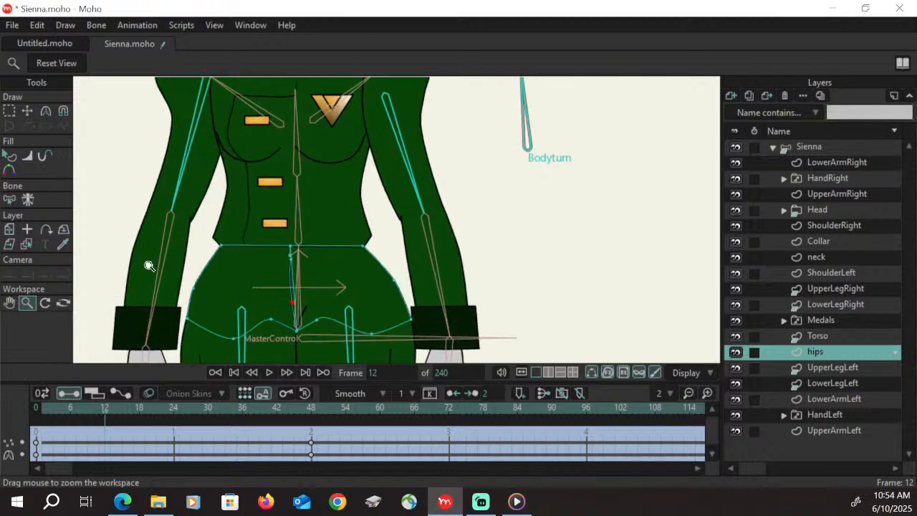
{"action": "left_click", "coordinate": [10, 304]}
{"action": "left_click_drag", "start_coordinate": [404, 185], "coordinate": [420, 302]}
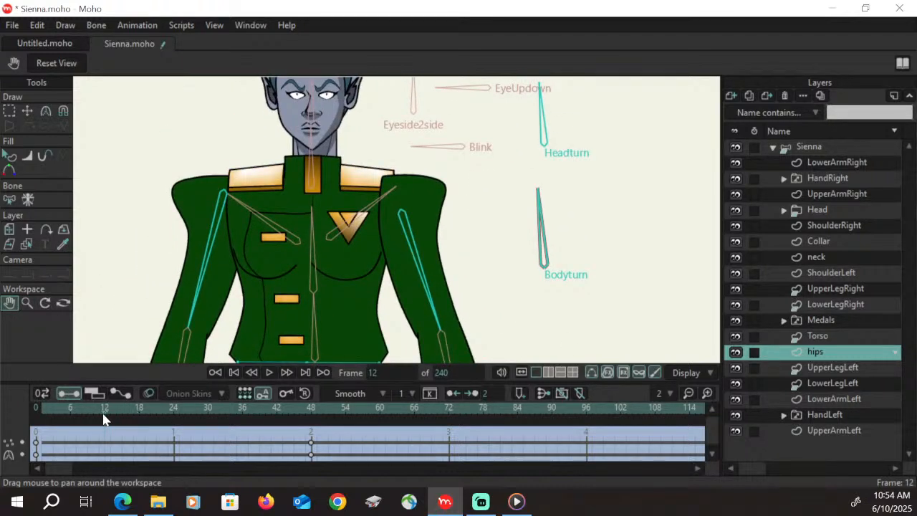
{"action": "key", "text": "ctrl+Left"}
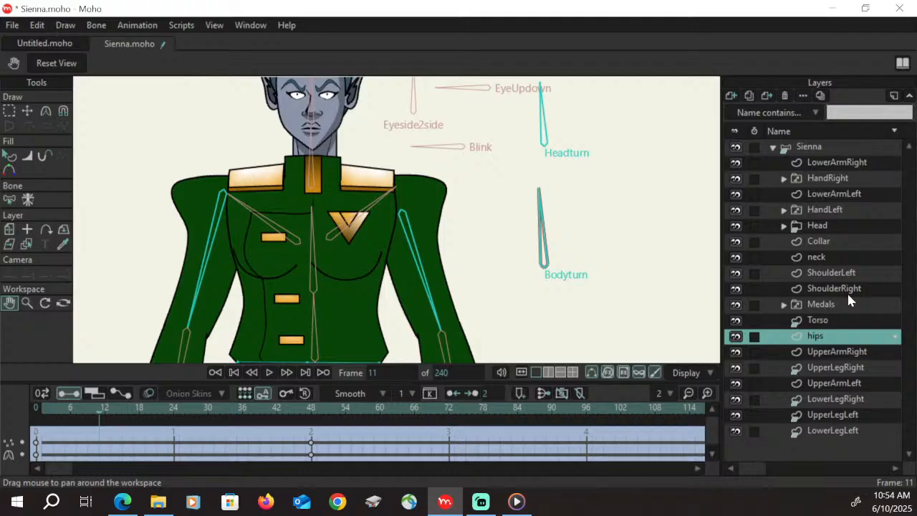
{"action": "left_click", "coordinate": [856, 354]}
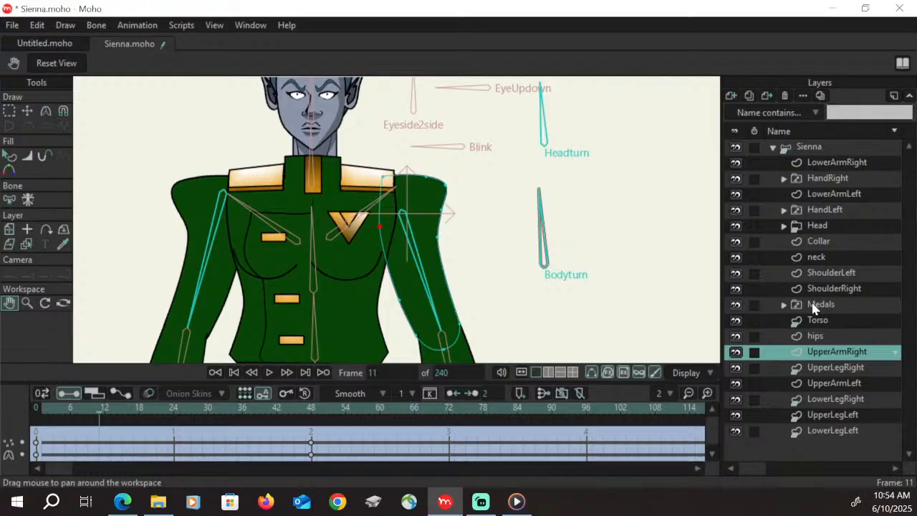
{"action": "key", "text": "t"}
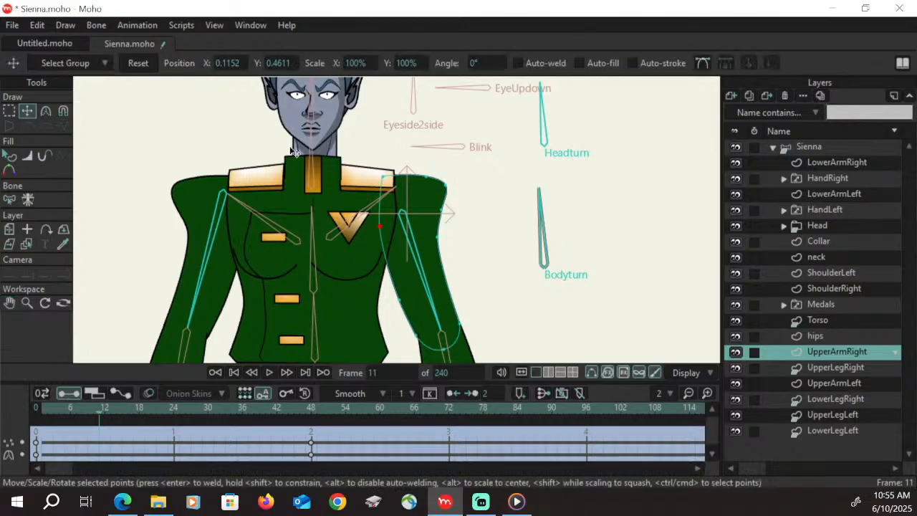
{"action": "left_click_drag", "start_coordinate": [381, 228], "coordinate": [393, 227]}
{"action": "left_click_drag", "start_coordinate": [385, 177], "coordinate": [395, 178]}
{"action": "left_click", "coordinate": [393, 228]}
Move UpperArmRight's outer edge point slightly outward at frame 11 and scrub the turn through frame 48 to check the arm
{"action": "mouse_move", "coordinate": [394, 229]}
{"action": "left_mouse_down"}
{"action": "mouse_move", "coordinate": [443, 235]}
{"action": "mouse_move", "coordinate": [445, 210]}
{"action": "left_mouse_up"}
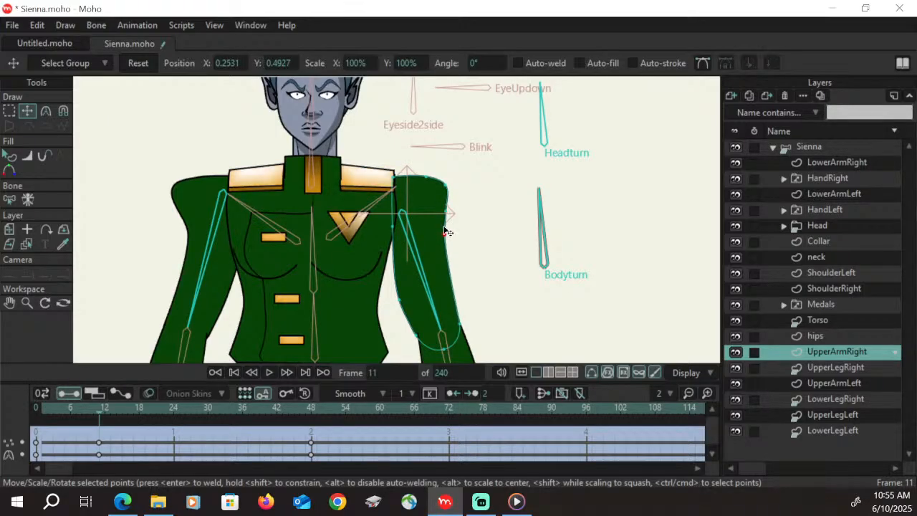
{"action": "left_click", "coordinate": [405, 294]}
{"action": "left_click_drag", "start_coordinate": [446, 237], "coordinate": [449, 237]}
{"action": "left_click_drag", "start_coordinate": [50, 416], "coordinate": [314, 454]}
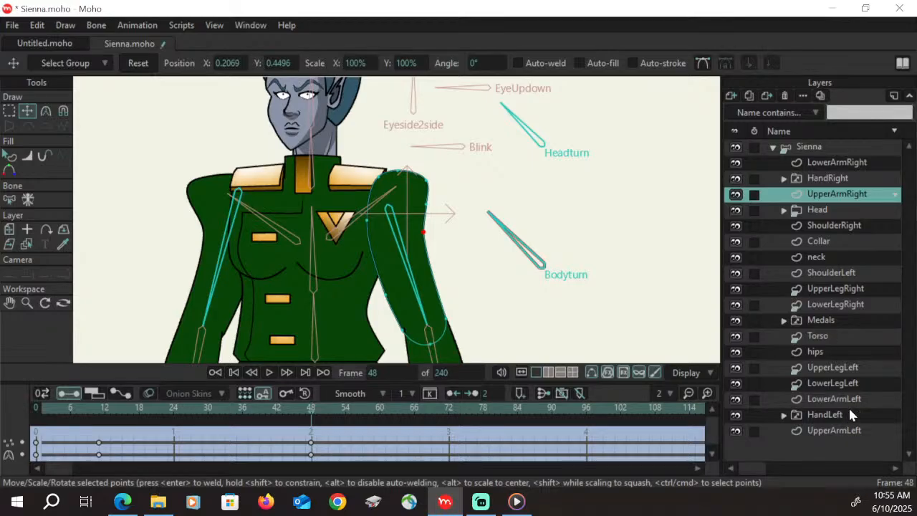
At frame 48, move UpperArmLeft's outer shoulder corner point inward to narrow the shoulder
{"action": "left_click", "coordinate": [838, 431]}
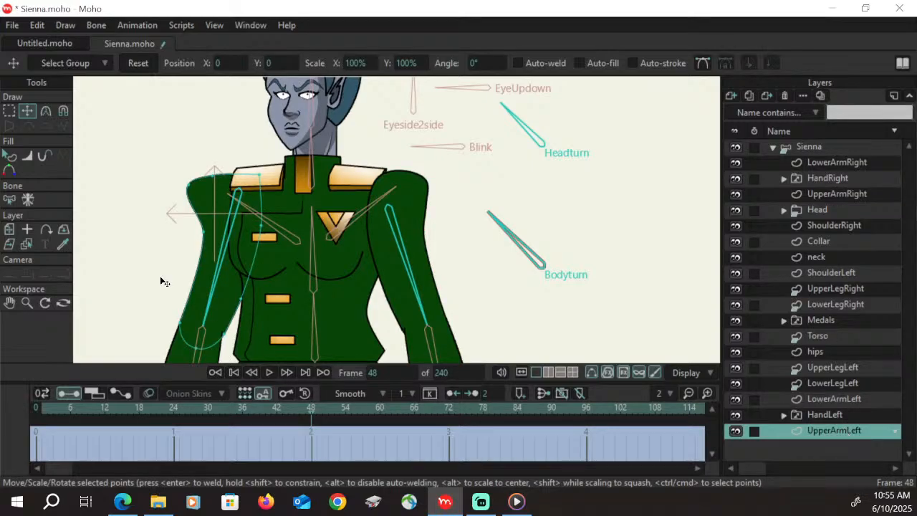
{"action": "left_click", "coordinate": [9, 111]}
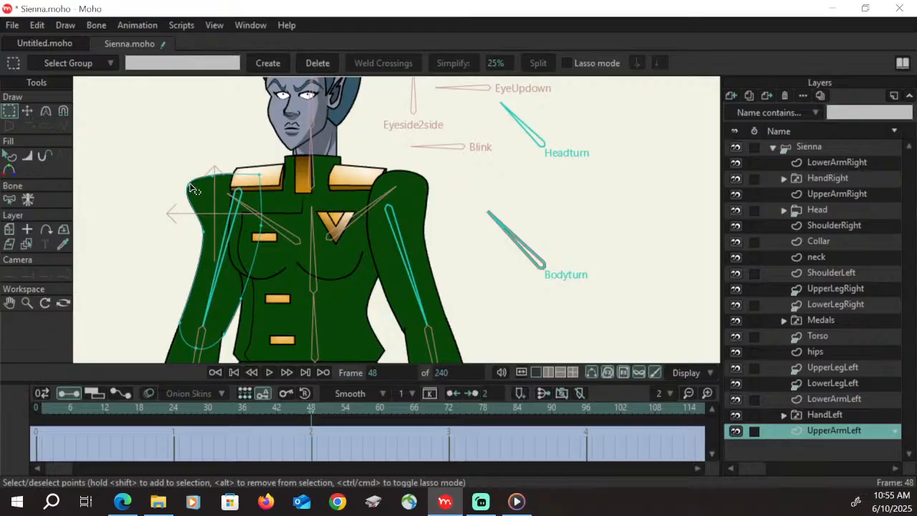
{"action": "left_click", "coordinate": [188, 186]}
{"action": "left_click", "coordinate": [25, 112]}
{"action": "left_click_drag", "start_coordinate": [198, 187], "coordinate": [229, 178]}
Smooth UpperArmLeft's inner top corner with a curvature of 0.30 and reposition the surrounding points to round the shoulder
{"action": "left_click", "coordinate": [261, 176]}
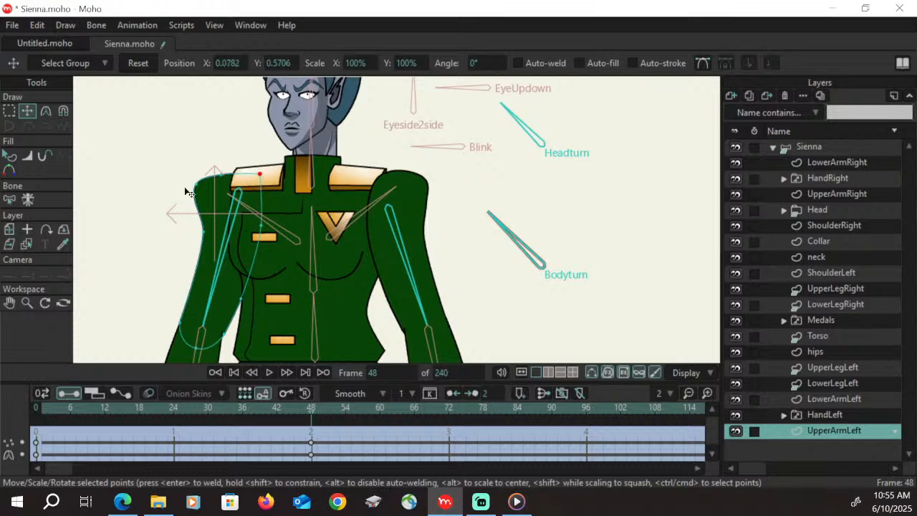
{"action": "left_click", "coordinate": [46, 112]}
{"action": "left_click", "coordinate": [251, 65]}
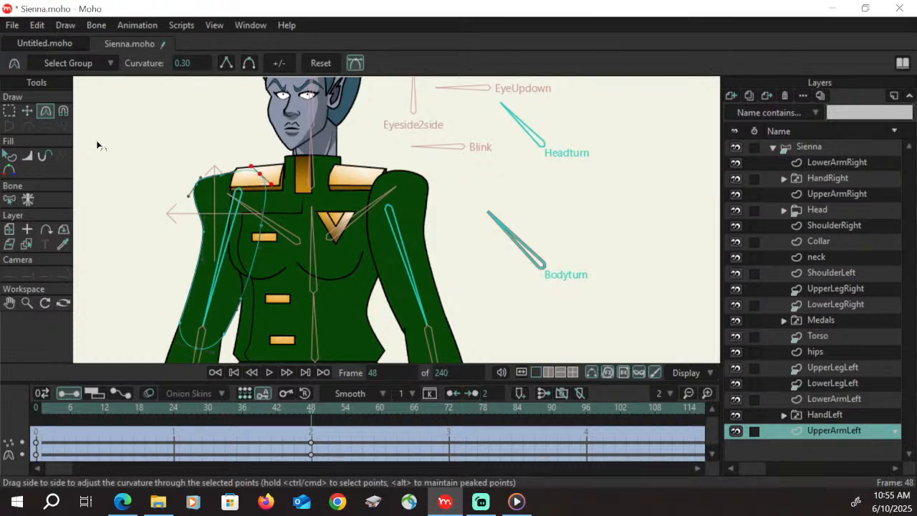
{"action": "left_click", "coordinate": [27, 111]}
{"action": "left_click_drag", "start_coordinate": [264, 189], "coordinate": [258, 200]}
{"action": "left_click_drag", "start_coordinate": [221, 176], "coordinate": [256, 183]}
{"action": "left_click_drag", "start_coordinate": [201, 194], "coordinate": [202, 232]}
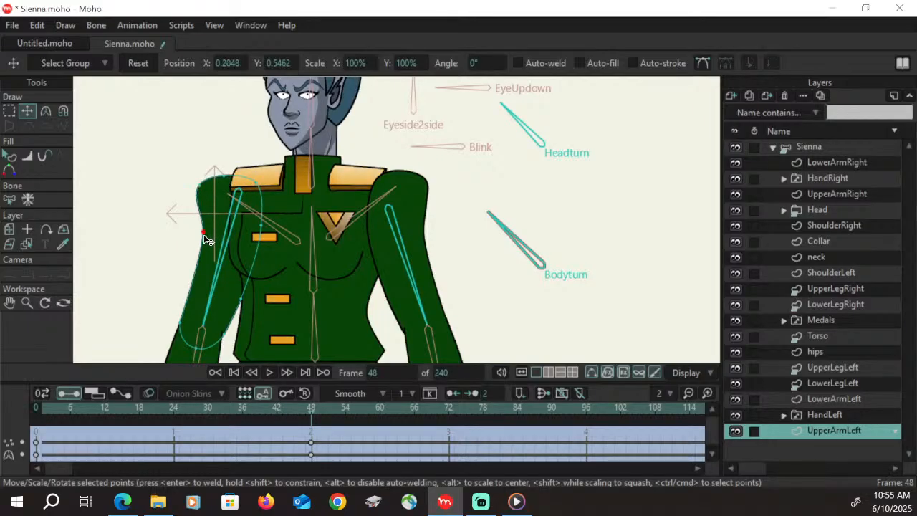
Scrub the body turn up to about frame 48 to check both arms and save the project
{"action": "left_click_drag", "start_coordinate": [47, 411], "coordinate": [319, 418]}
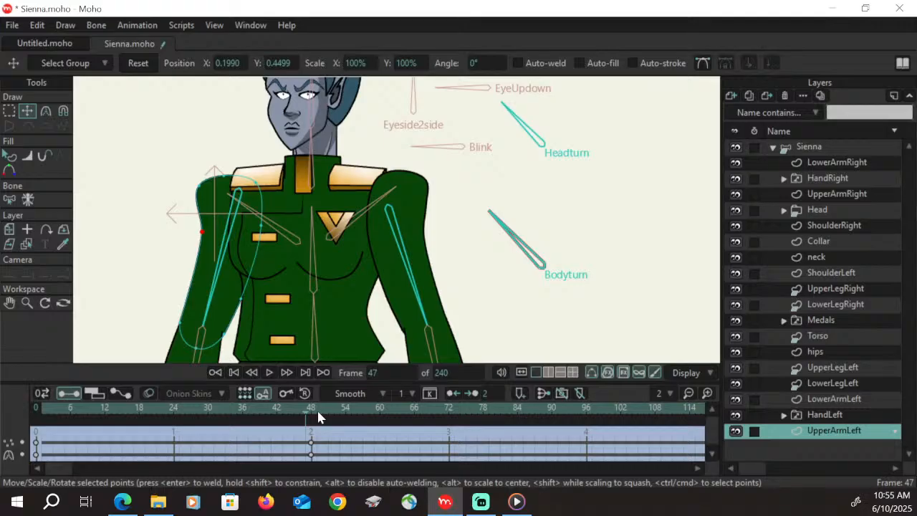
{"action": "key", "text": "ctrl+s"}
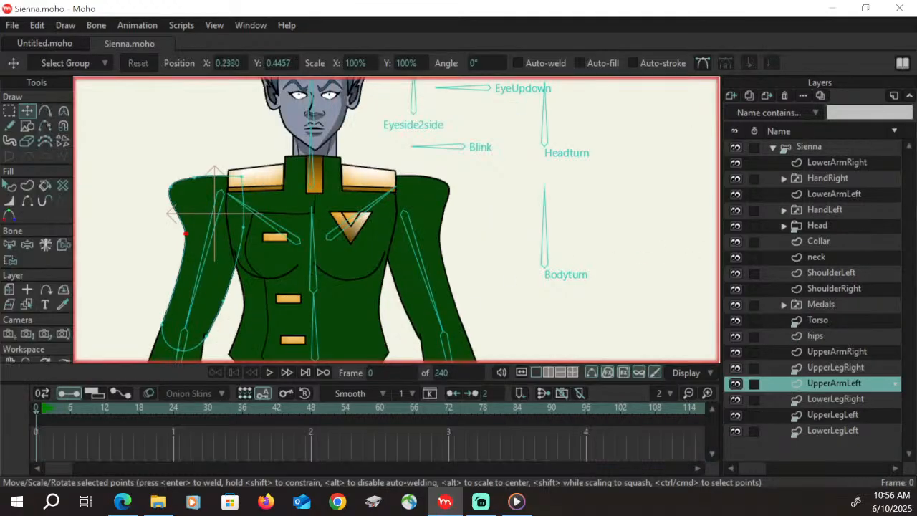
On the main timeline at frame 24, rotate the Sienna rig's Bodyturn bone to turn the character
{"action": "scroll", "coordinate": [335, 228], "scroll_direction": "up", "scroll_amount": 2}
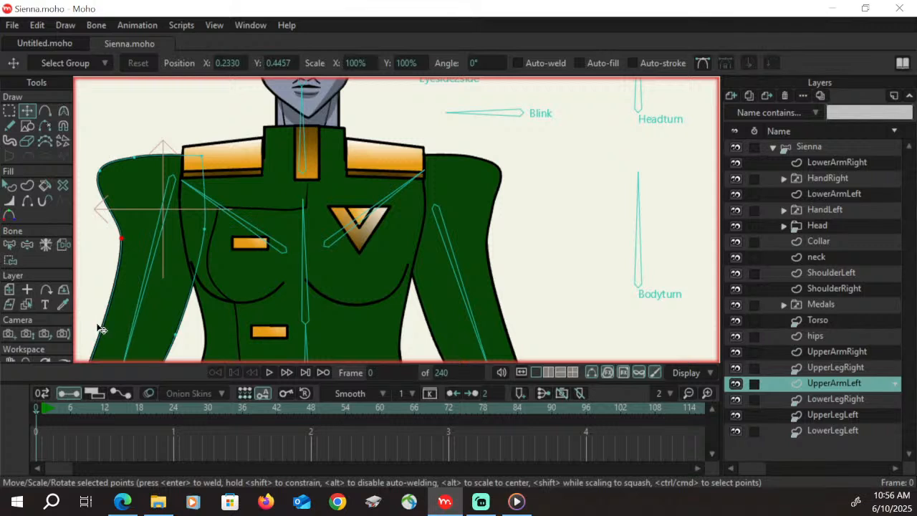
{"action": "scroll", "coordinate": [481, 190], "scroll_direction": "down", "scroll_amount": 1}
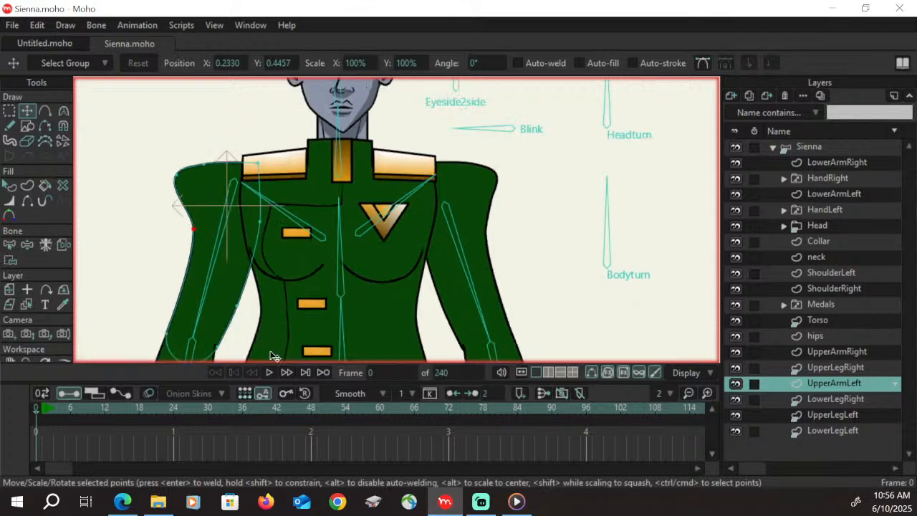
{"action": "left_click", "coordinate": [173, 409]}
{"action": "left_click", "coordinate": [10, 308]}
{"action": "left_click_drag", "start_coordinate": [553, 219], "coordinate": [468, 280]}
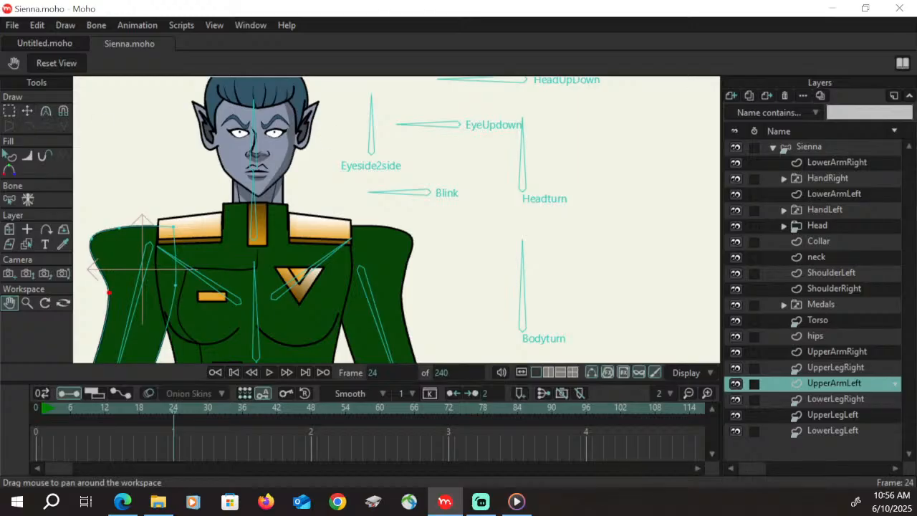
{"action": "left_click", "coordinate": [854, 147]}
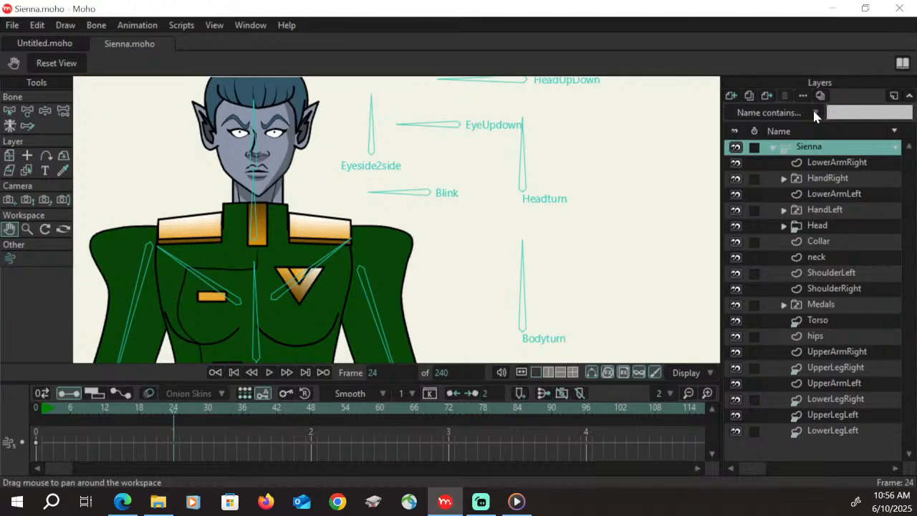
{"action": "left_click", "coordinate": [45, 111]}
{"action": "left_click_drag", "start_coordinate": [518, 262], "coordinate": [486, 284]}
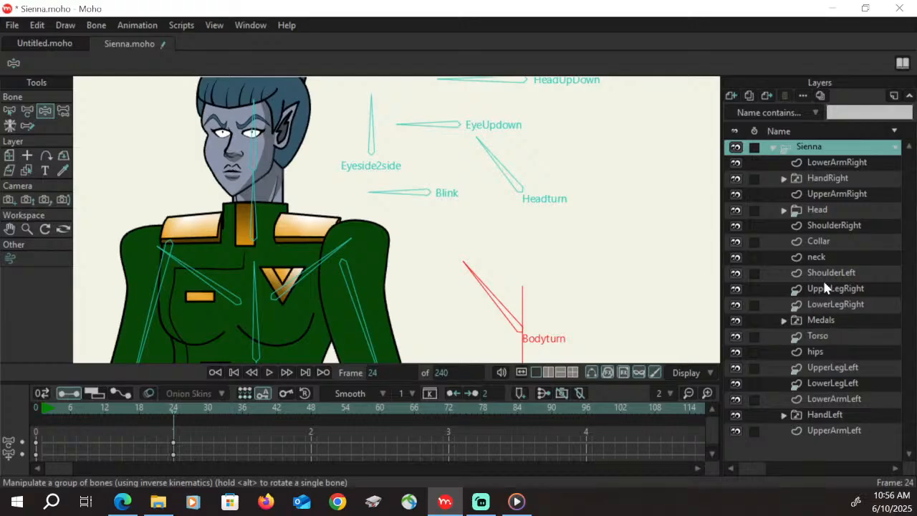
At frame 24, try mouth shapes 2, 3, 4 and 5 on the Head group's Mouth switch layer and return it to closed
{"action": "left_click", "coordinate": [786, 209]}
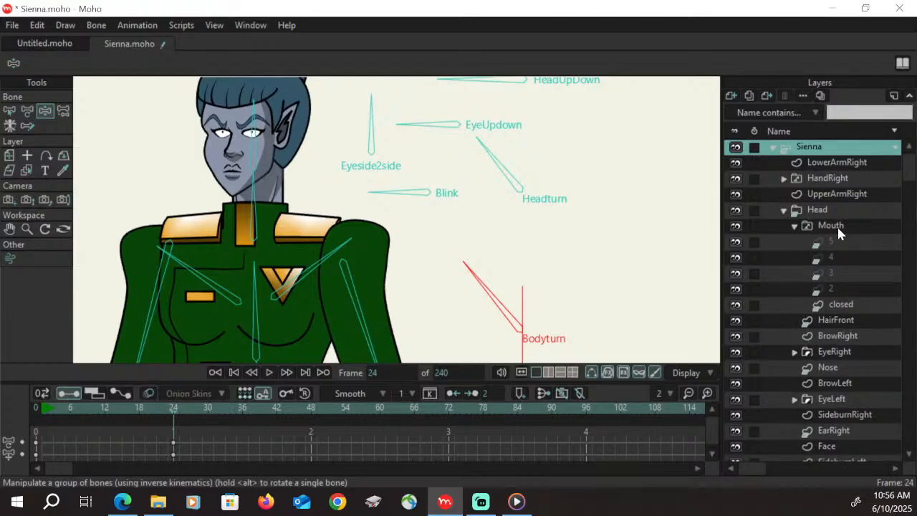
{"action": "right_click", "coordinate": [839, 227]}
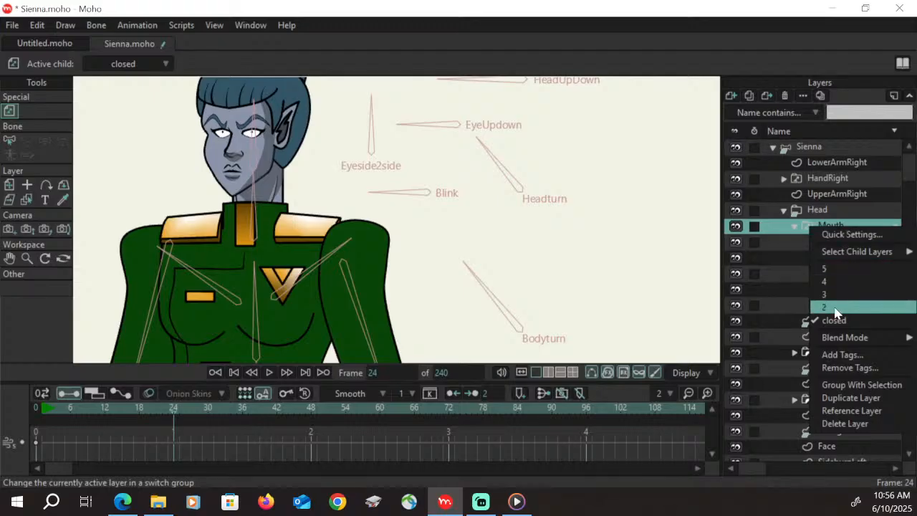
{"action": "left_click", "coordinate": [838, 308]}
{"action": "right_click", "coordinate": [844, 228]}
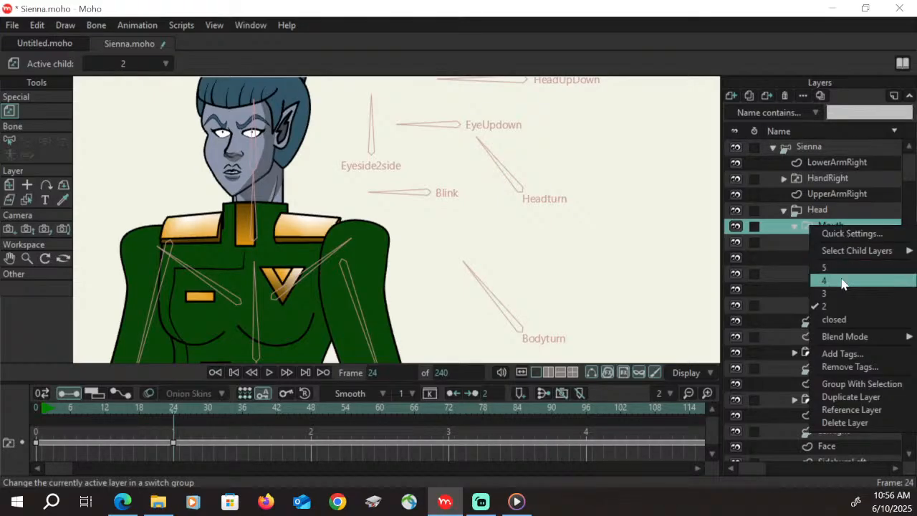
{"action": "left_click", "coordinate": [842, 293]}
{"action": "right_click", "coordinate": [835, 229]}
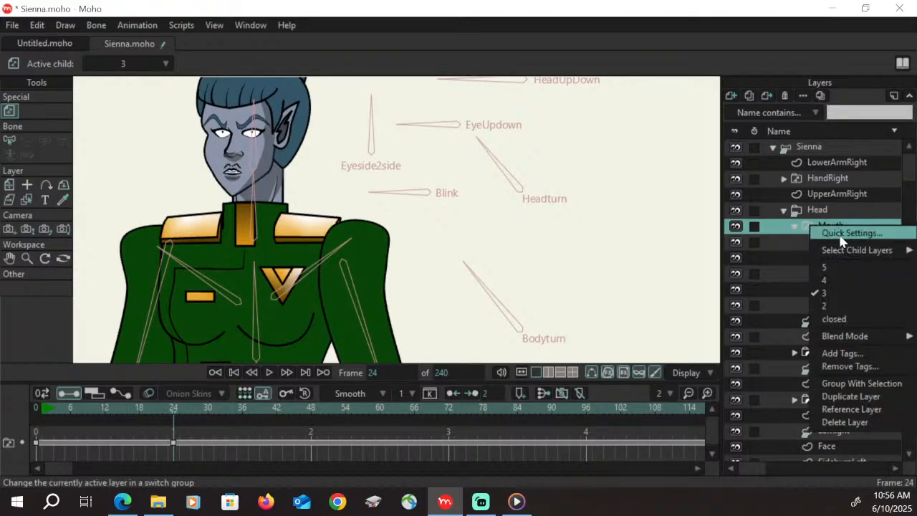
{"action": "left_click", "coordinate": [838, 281]}
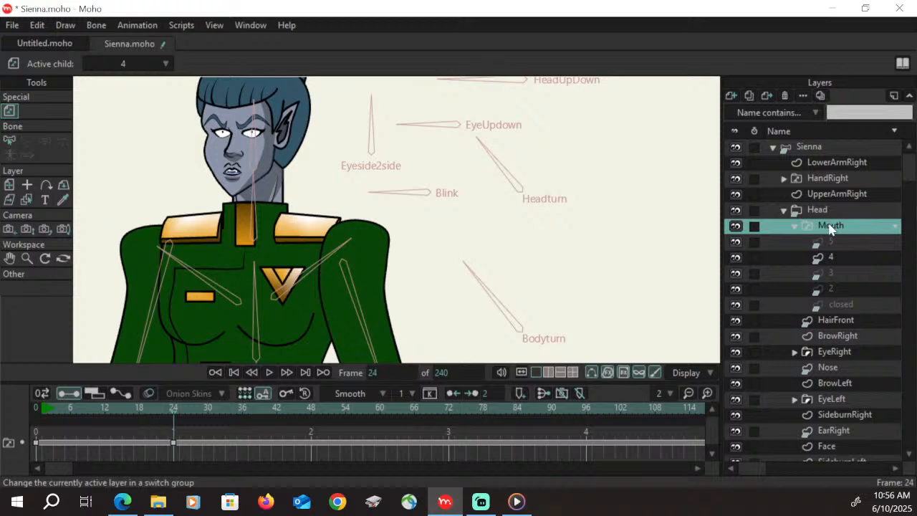
{"action": "right_click", "coordinate": [831, 226]}
{"action": "left_click", "coordinate": [836, 267]}
{"action": "double_click", "coordinate": [835, 225]}
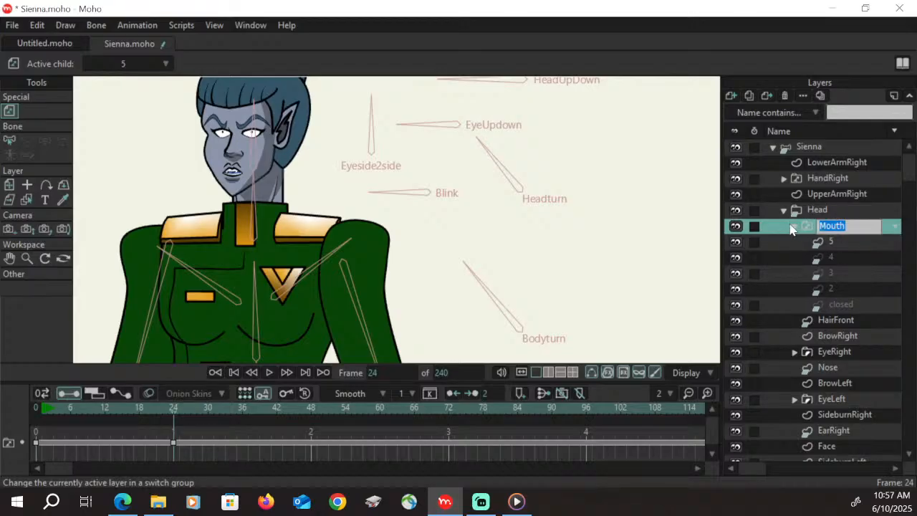
{"action": "left_click", "coordinate": [795, 227]}
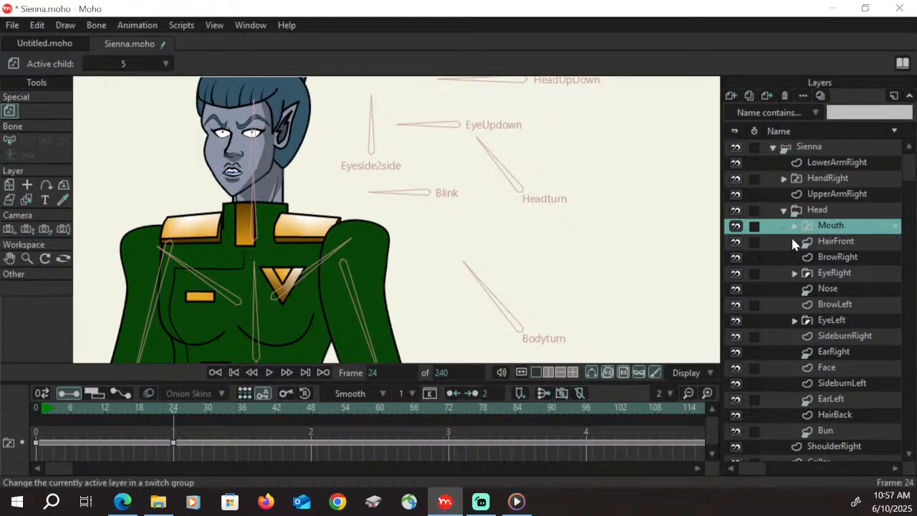
{"action": "right_click", "coordinate": [842, 229]}
{"action": "left_click", "coordinate": [835, 321]}
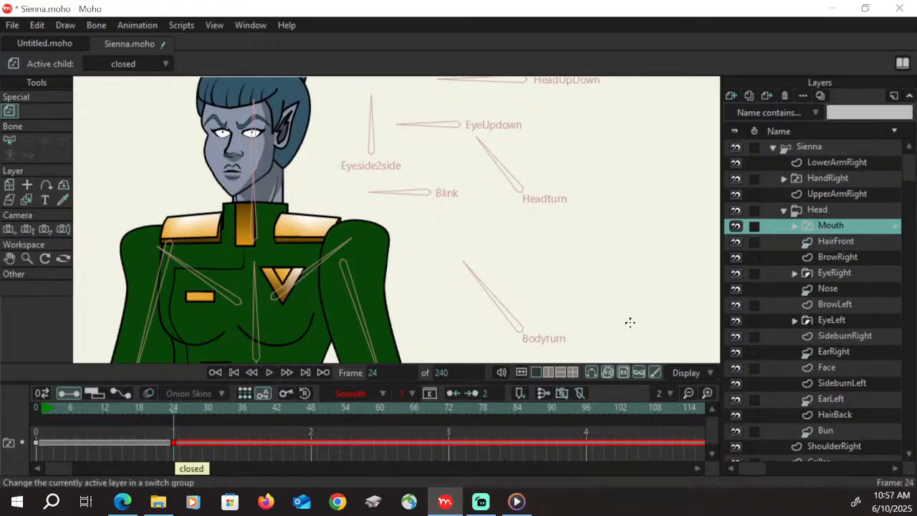
Return to frame 0 and examine the audio sync source options in the Mouth layer's switch settings
{"action": "left_click", "coordinate": [48, 411]}
{"action": "left_click_drag", "start_coordinate": [47, 412], "coordinate": [37, 409]}
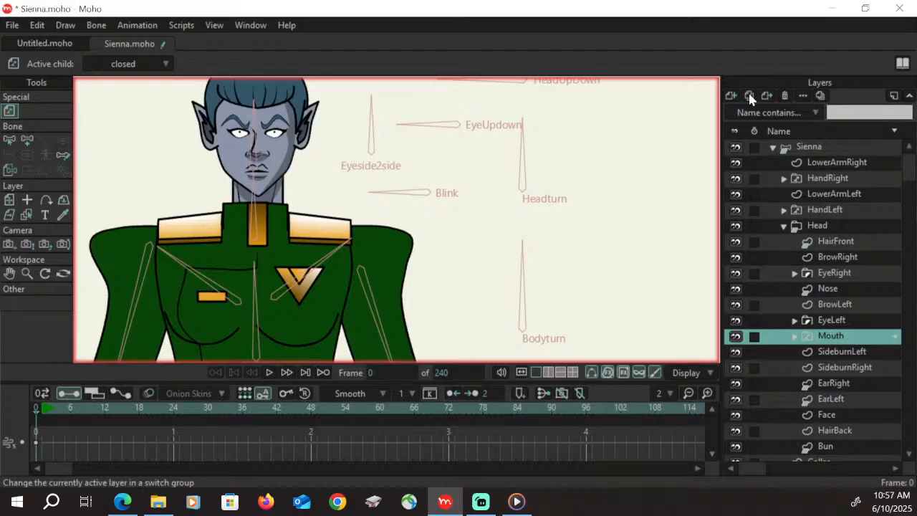
{"action": "left_click_drag", "start_coordinate": [2, 43], "coordinate": [420, 13]}
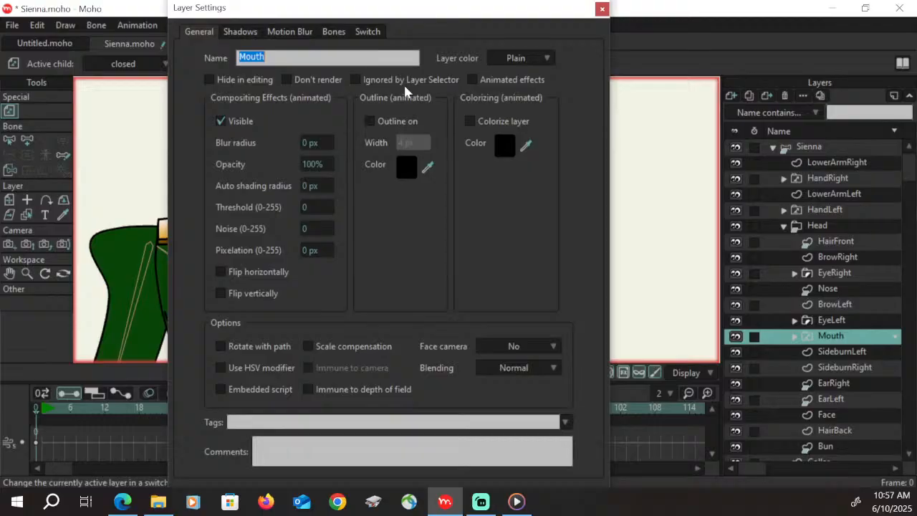
{"action": "left_click", "coordinate": [373, 32]}
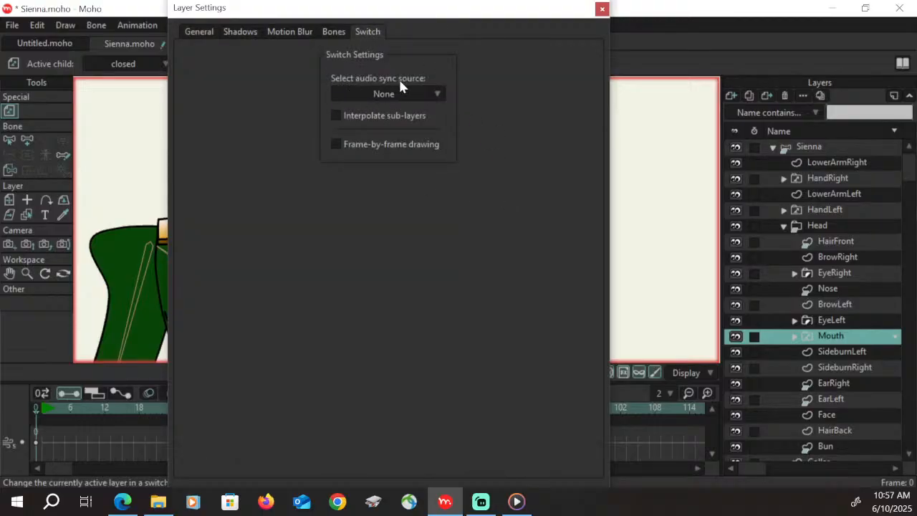
{"action": "left_click", "coordinate": [433, 94]}
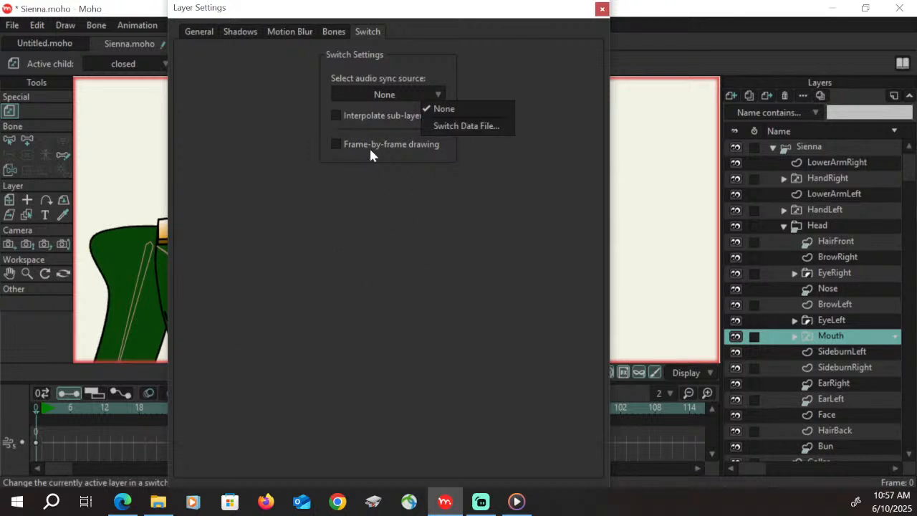
{"action": "left_click", "coordinate": [471, 65]}
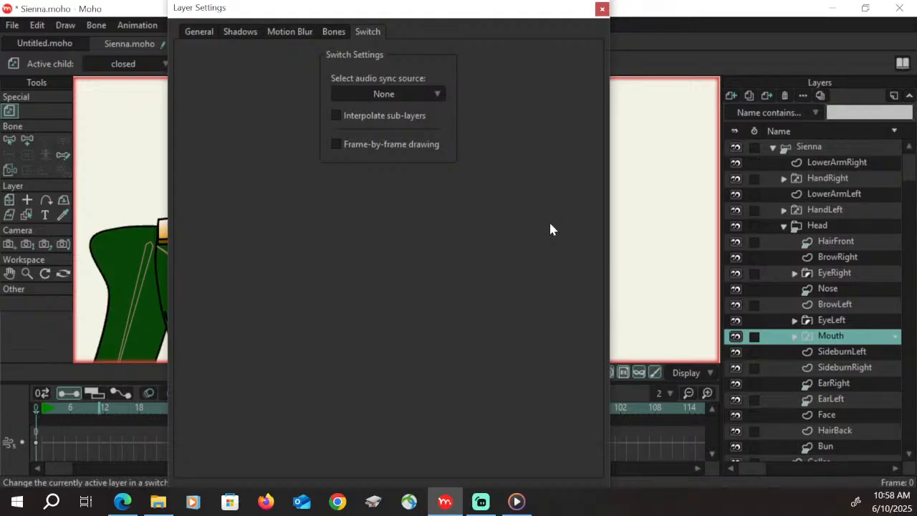
{"action": "left_click", "coordinate": [602, 9]}
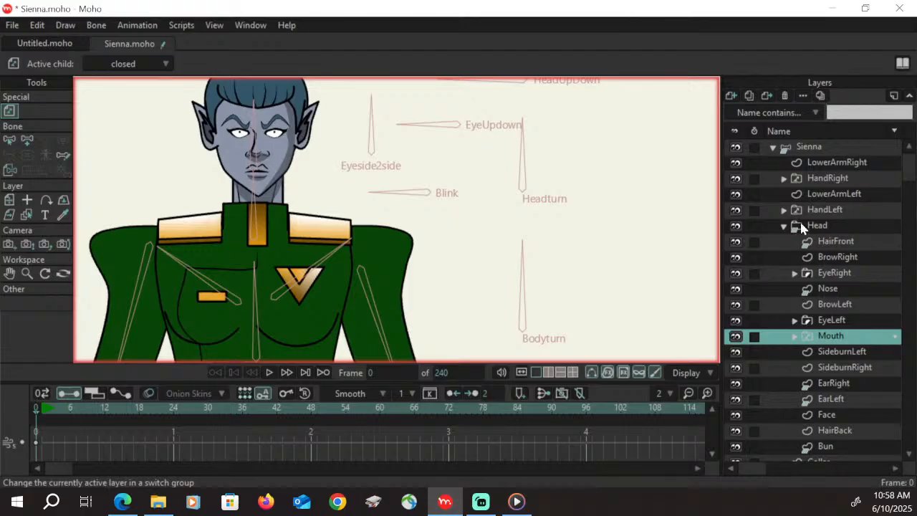
On the Sienna rig, go to frame 96 of the Bodyturn action and examine the figure from head to legs
{"action": "left_click", "coordinate": [817, 146]}
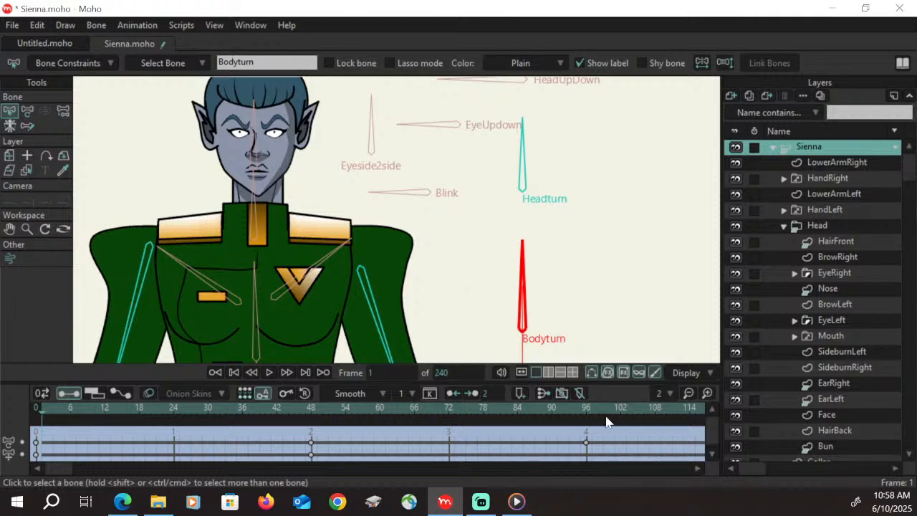
{"action": "left_click", "coordinate": [586, 410]}
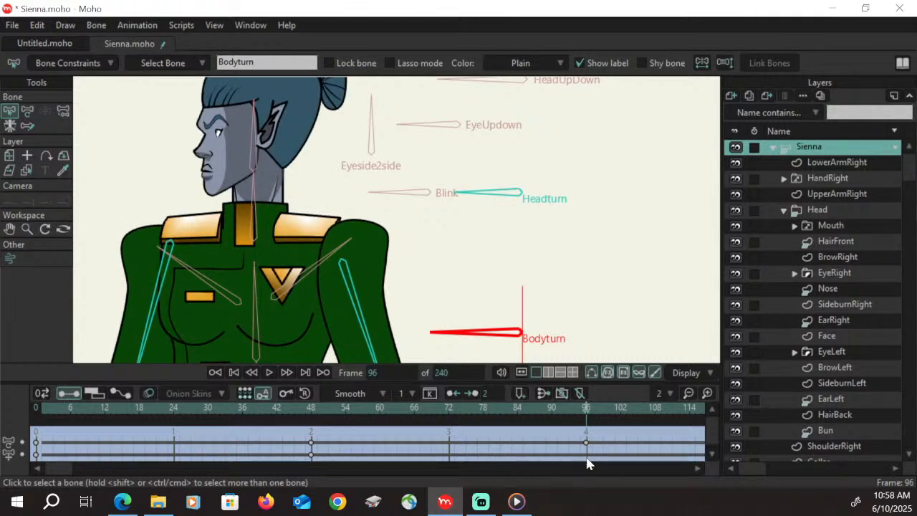
{"action": "left_click", "coordinate": [9, 228]}
{"action": "left_click_drag", "start_coordinate": [348, 256], "coordinate": [442, 186]}
{"action": "left_click", "coordinate": [26, 230]}
{"action": "left_click_drag", "start_coordinate": [330, 233], "coordinate": [311, 301]}
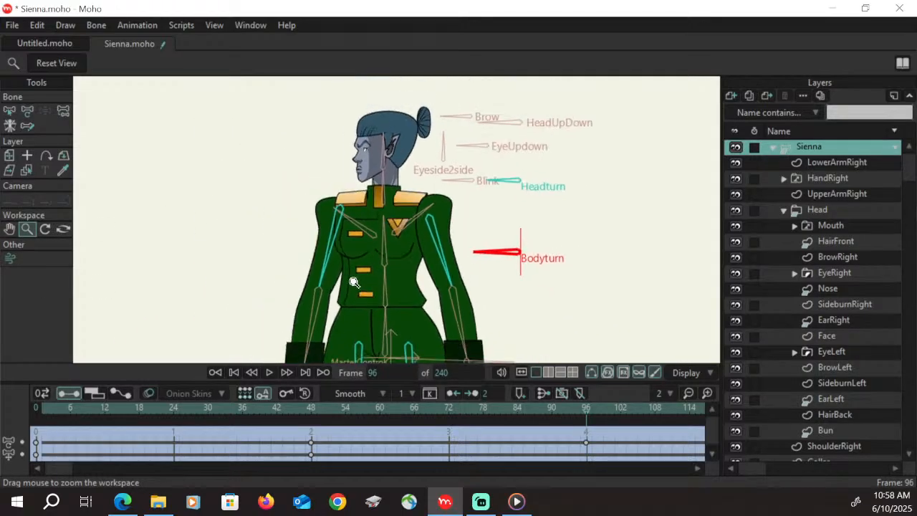
{"action": "left_click", "coordinate": [9, 229]}
{"action": "left_click_drag", "start_coordinate": [439, 302], "coordinate": [465, 192]}
{"action": "left_click_drag", "start_coordinate": [446, 284], "coordinate": [463, 185]}
{"action": "left_click_drag", "start_coordinate": [460, 279], "coordinate": [465, 161]}
{"action": "mouse_move", "coordinate": [469, 197]}
{"action": "left_mouse_down"}
{"action": "mouse_move", "coordinate": [455, 281]}
{"action": "mouse_move", "coordinate": [468, 301]}
{"action": "left_mouse_up"}
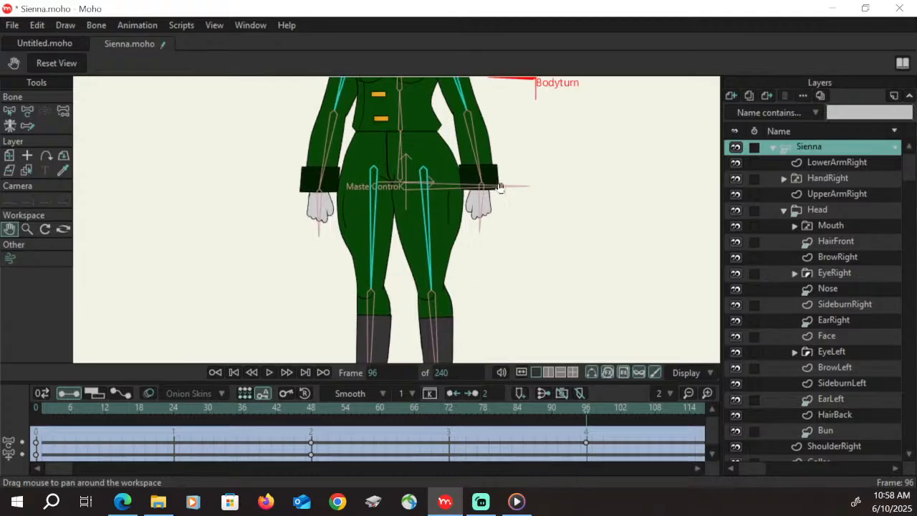
{"action": "left_click_drag", "start_coordinate": [500, 189], "coordinate": [508, 268]}
{"action": "left_click_drag", "start_coordinate": [521, 227], "coordinate": [528, 246]}
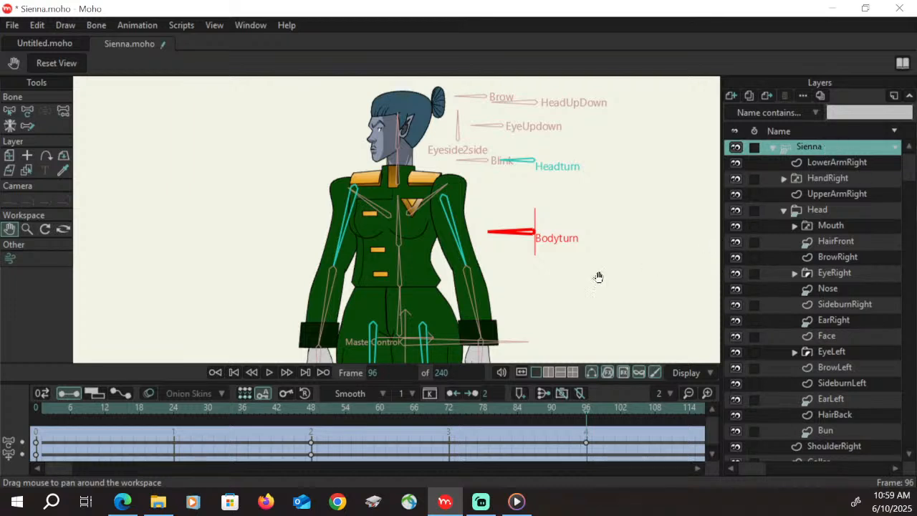
At frame 96, move both upper arm bones to the middle of the upper torso for the side view
{"action": "left_click", "coordinate": [27, 110]}
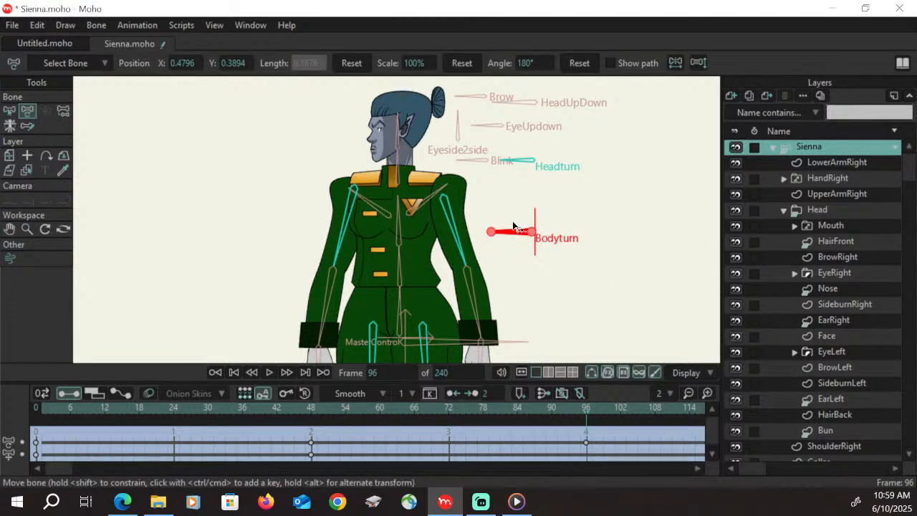
{"action": "left_click", "coordinate": [9, 110]}
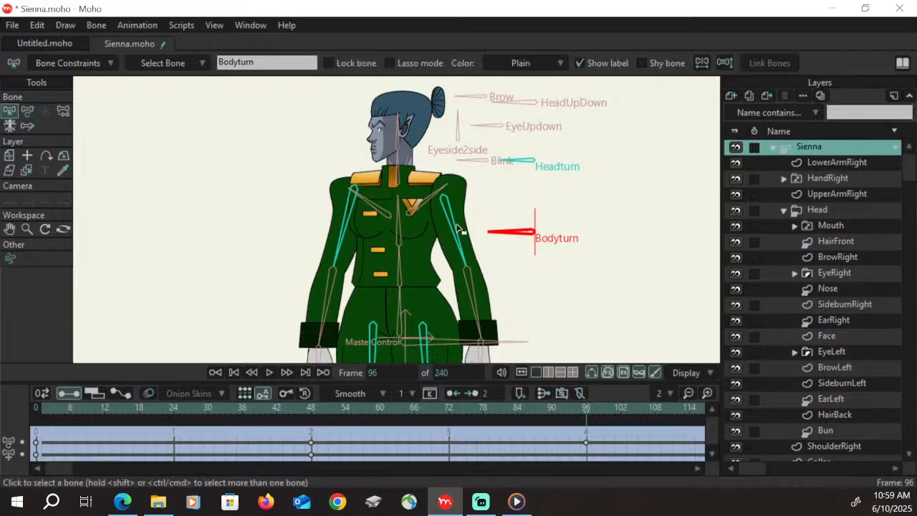
{"action": "left_click", "coordinate": [457, 230]}
{"action": "left_click", "coordinate": [28, 112]}
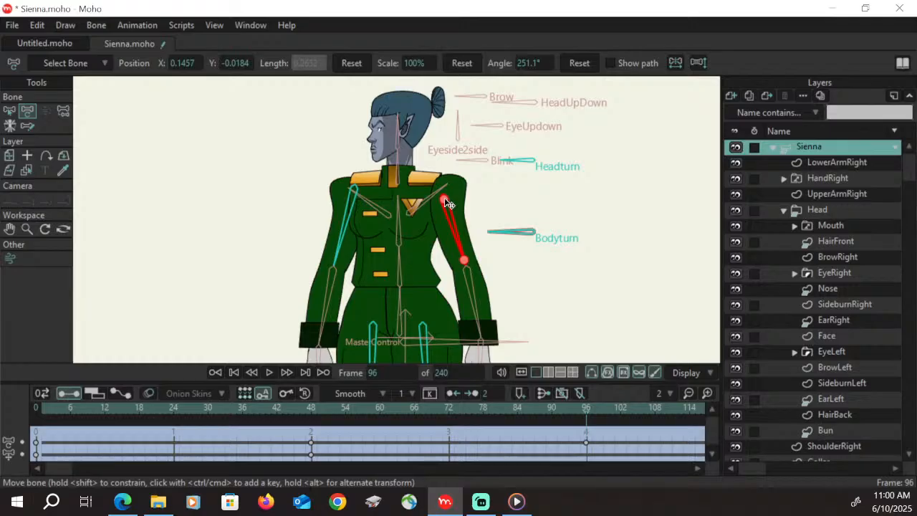
{"action": "left_click_drag", "start_coordinate": [446, 203], "coordinate": [396, 189]}
{"action": "left_click", "coordinate": [348, 208]}
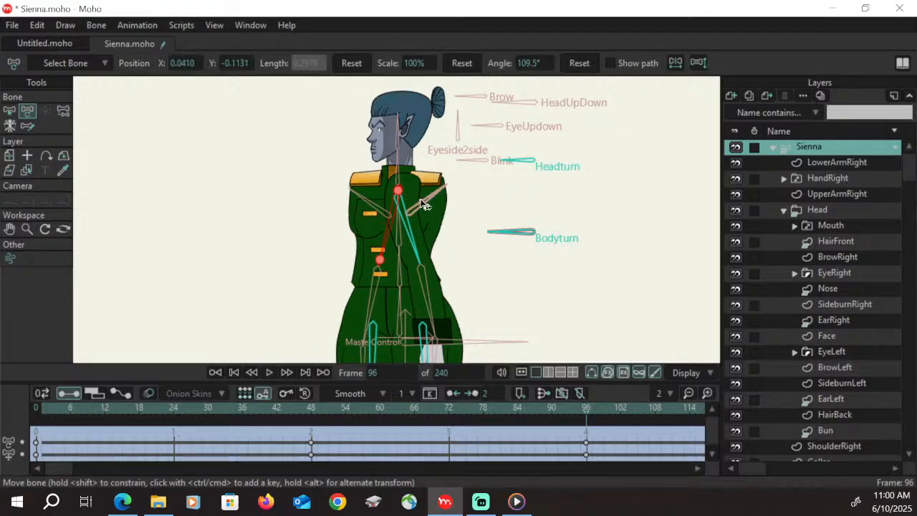
At frame 96, move both upper leg bones together at the middle of the hips
{"action": "left_click", "coordinate": [9, 230]}
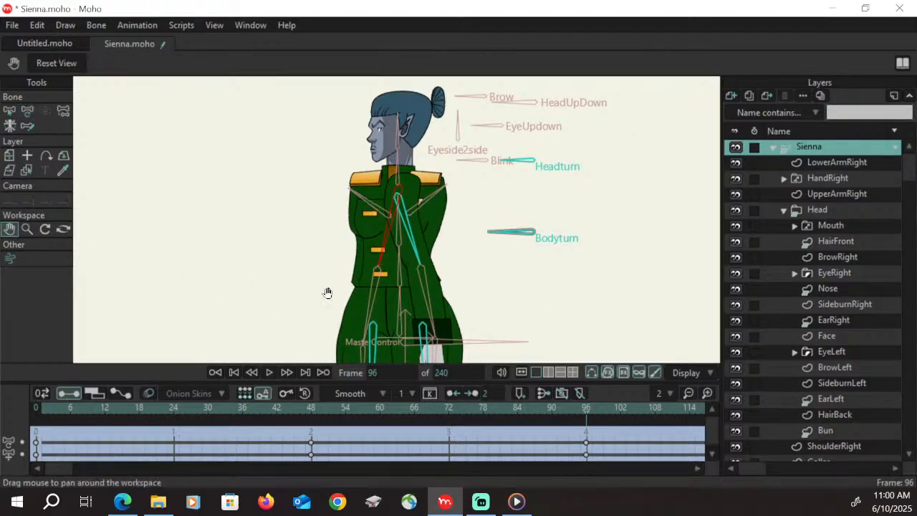
{"action": "left_click_drag", "start_coordinate": [505, 294], "coordinate": [508, 213]}
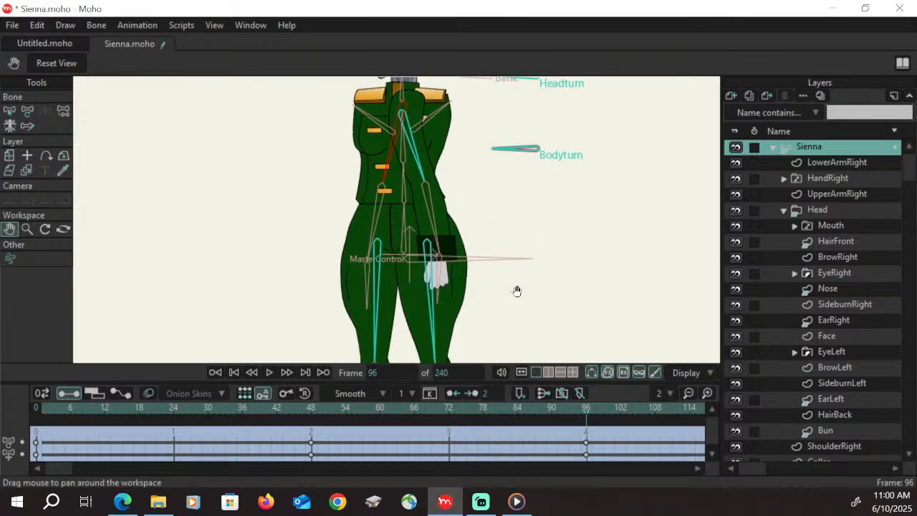
{"action": "left_click", "coordinate": [27, 110]}
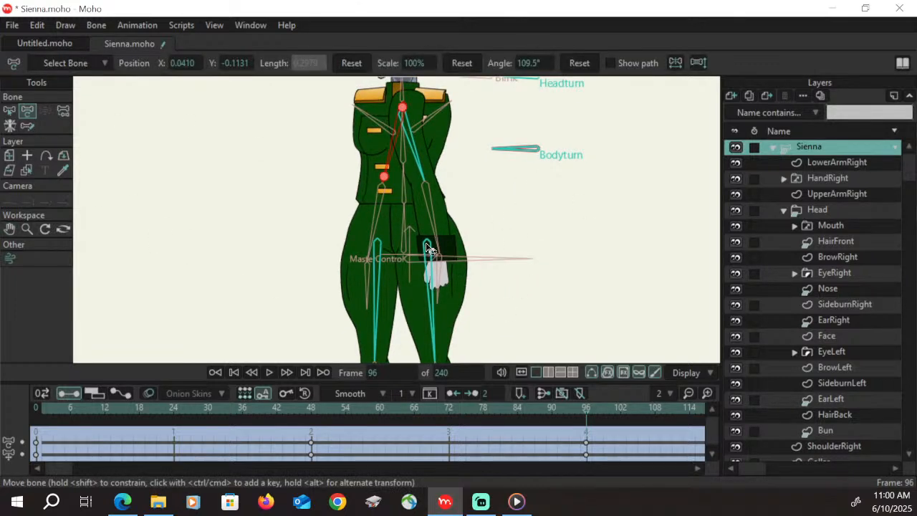
{"action": "left_click_drag", "start_coordinate": [428, 248], "coordinate": [407, 230]}
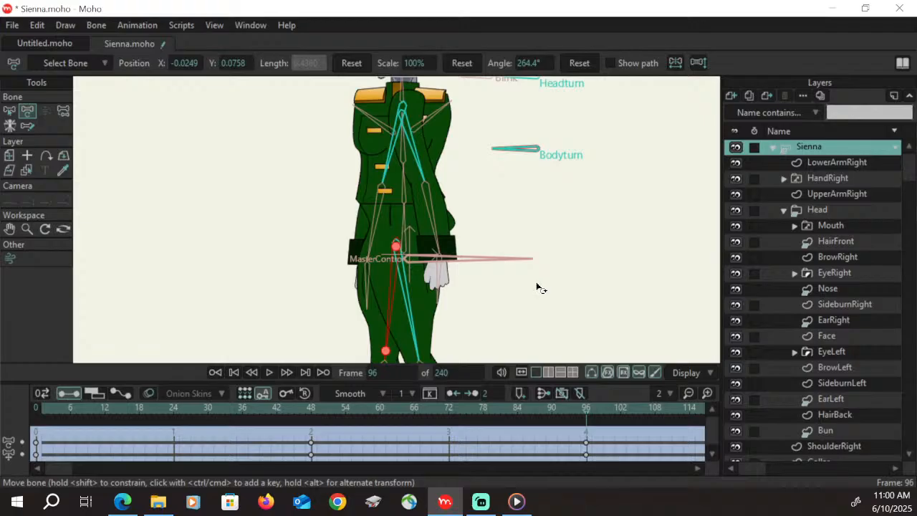
Check the repositioned arms and legs at frame 96 and save the project
{"action": "left_click", "coordinate": [9, 228]}
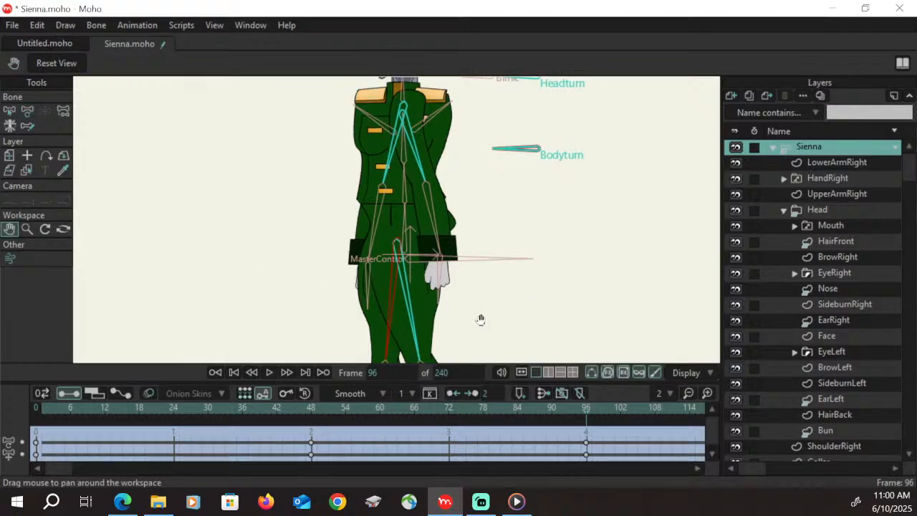
{"action": "left_click_drag", "start_coordinate": [480, 319], "coordinate": [494, 227]}
{"action": "left_click_drag", "start_coordinate": [508, 150], "coordinate": [495, 246]}
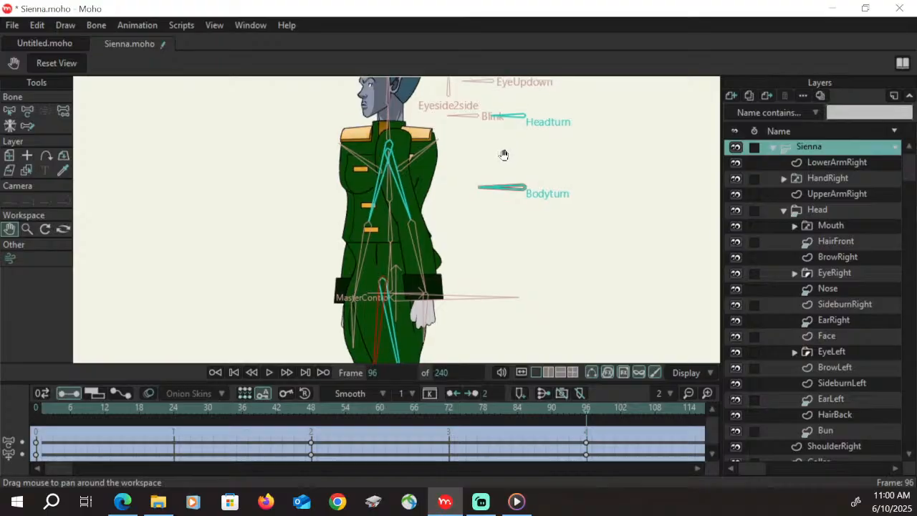
{"action": "left_click_drag", "start_coordinate": [504, 154], "coordinate": [506, 213]}
{"action": "key", "text": "ctrl+s"}
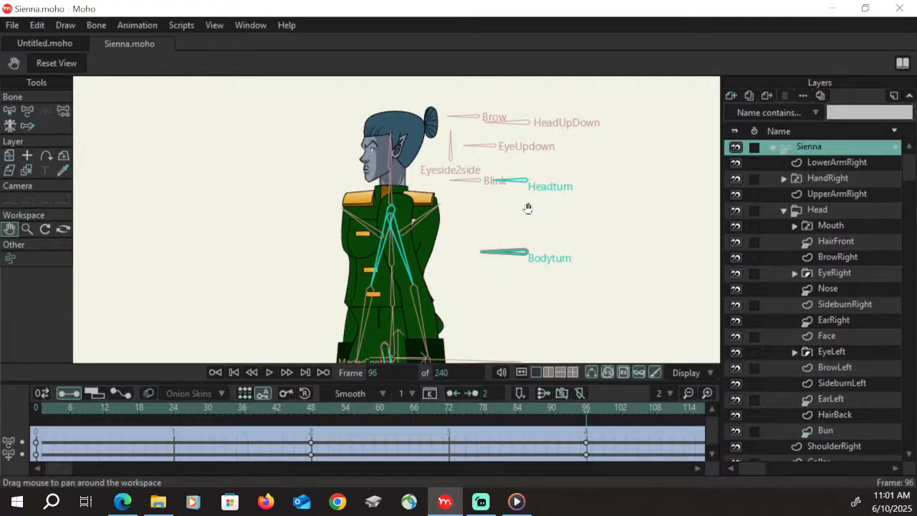
On the neck layer at frame 96, move the front shadow strip's points flush against the neck's front edge
{"action": "left_click", "coordinate": [784, 210]}
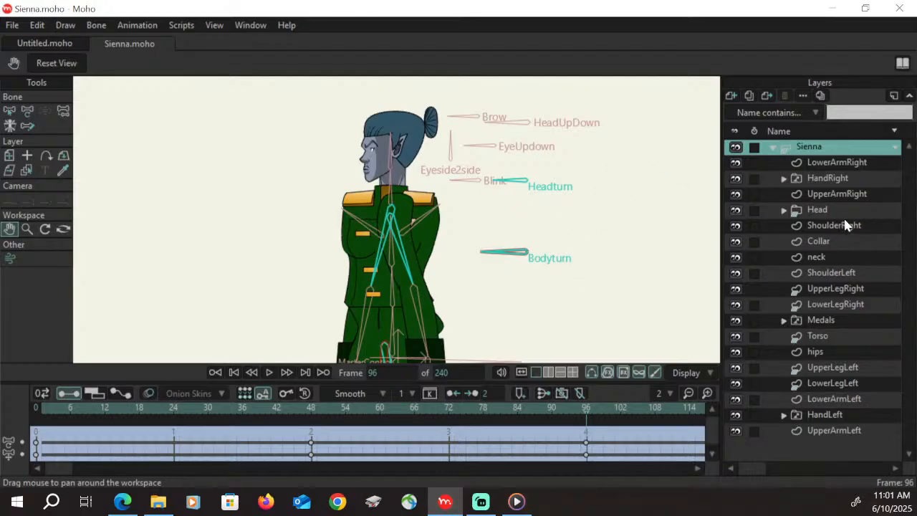
{"action": "left_click", "coordinate": [831, 259]}
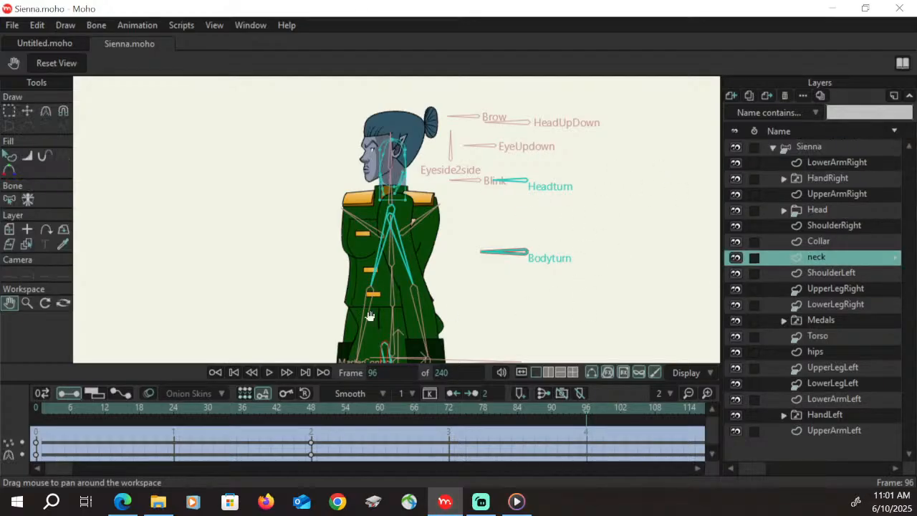
{"action": "left_click", "coordinate": [26, 302]}
{"action": "mouse_move", "coordinate": [453, 174]}
{"action": "left_mouse_down"}
{"action": "mouse_move", "coordinate": [426, 188]}
{"action": "mouse_move", "coordinate": [495, 144]}
{"action": "mouse_move", "coordinate": [473, 129]}
{"action": "left_mouse_up"}
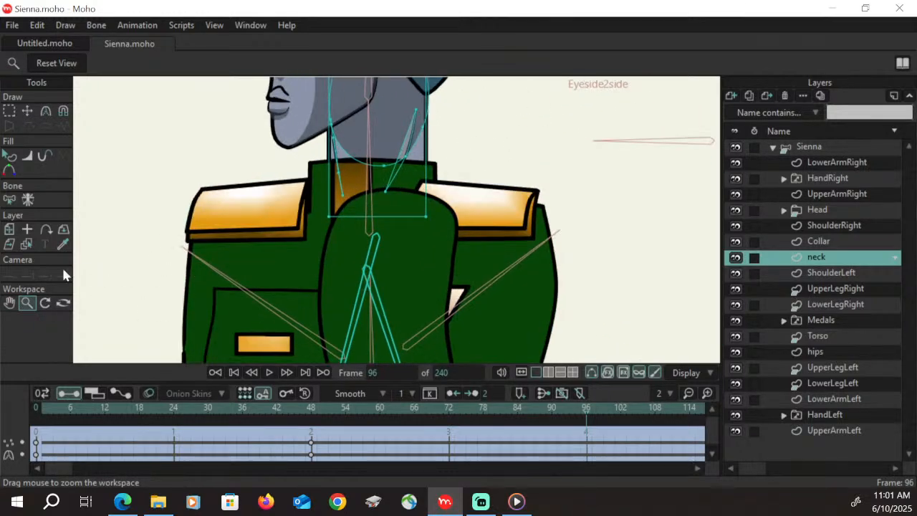
{"action": "left_click", "coordinate": [9, 302]}
{"action": "left_click_drag", "start_coordinate": [361, 204], "coordinate": [361, 277]}
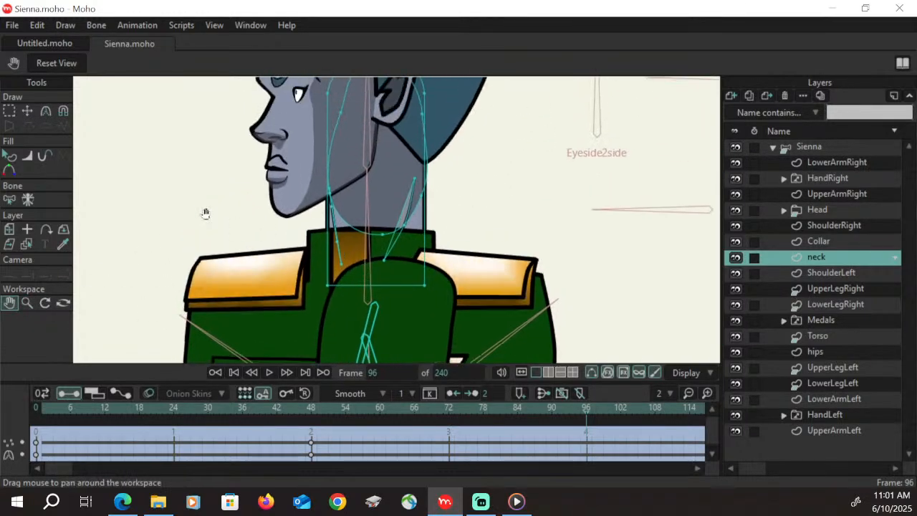
{"action": "left_click", "coordinate": [10, 111]}
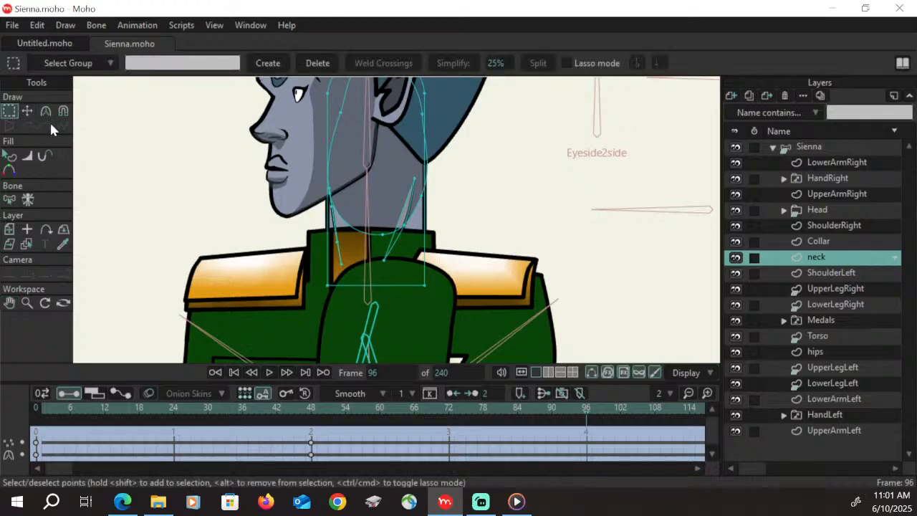
{"action": "left_click", "coordinate": [343, 267]}
{"action": "key", "text": "t"}
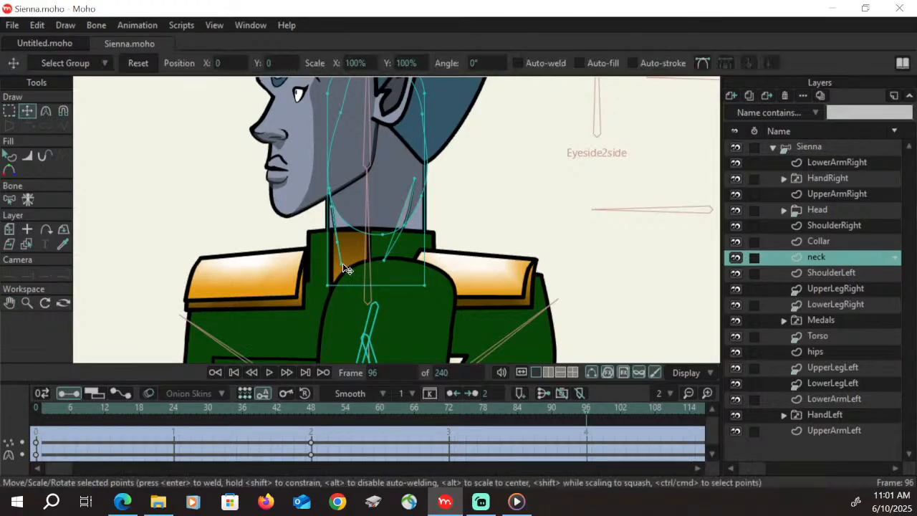
{"action": "left_click_drag", "start_coordinate": [344, 270], "coordinate": [333, 240]}
{"action": "left_click", "coordinate": [331, 191]}
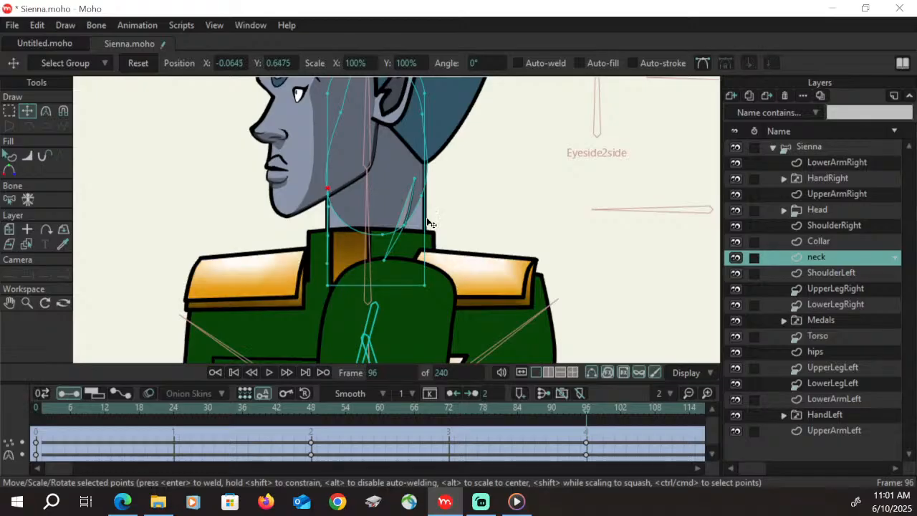
Move the points of the neck's thin crease shape forward so it slants down toward the front of the throat
{"action": "left_click_drag", "start_coordinate": [387, 261], "coordinate": [358, 260]}
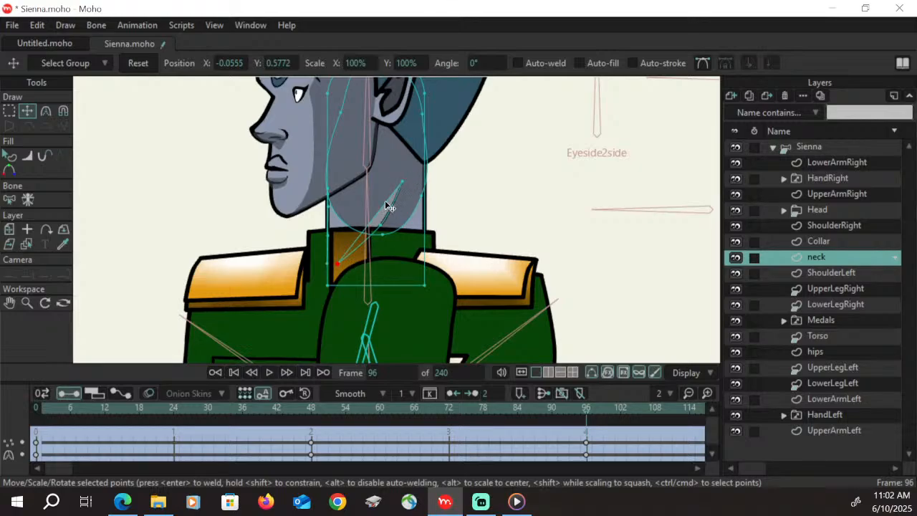
{"action": "left_click_drag", "start_coordinate": [384, 227], "coordinate": [379, 225]}
{"action": "left_click_drag", "start_coordinate": [403, 183], "coordinate": [388, 178]}
{"action": "left_click", "coordinate": [380, 226]}
{"action": "left_click_drag", "start_coordinate": [380, 225], "coordinate": [376, 224]}
{"action": "left_click", "coordinate": [338, 264]}
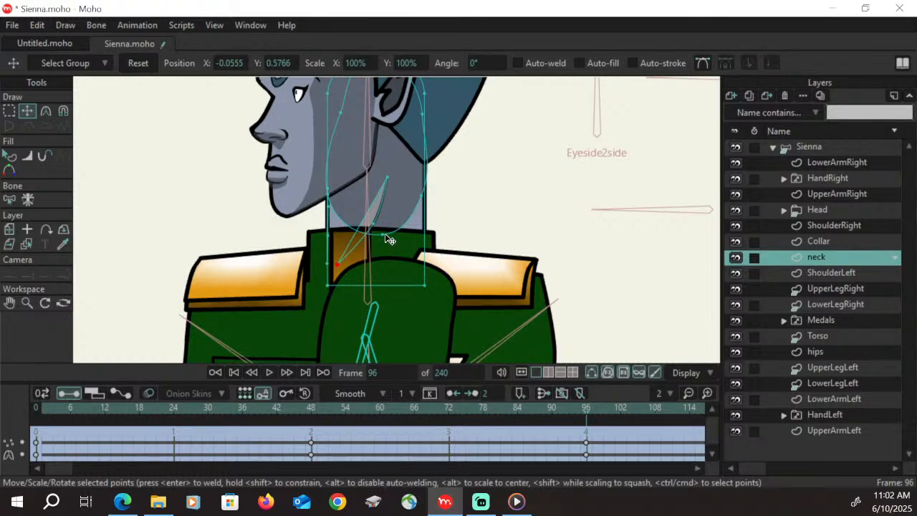
Pull the bottom and back points of the neck's large rounded shadow forward, and save the project
{"action": "left_click_drag", "start_coordinate": [384, 234], "coordinate": [368, 233]}
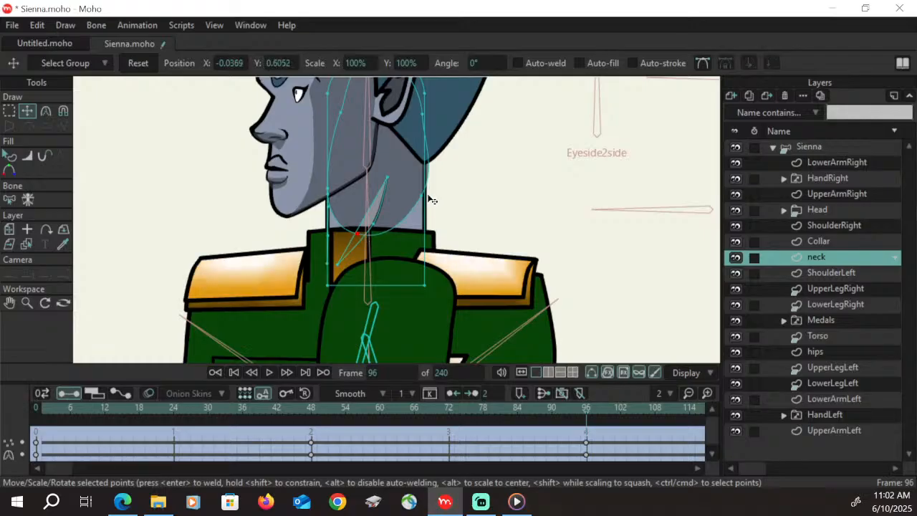
{"action": "left_click_drag", "start_coordinate": [428, 199], "coordinate": [407, 196]}
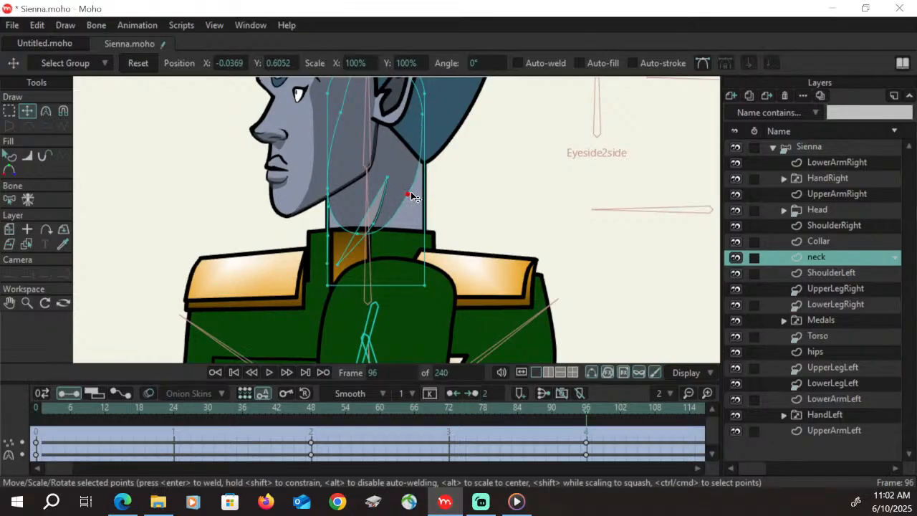
{"action": "left_click", "coordinate": [362, 237]}
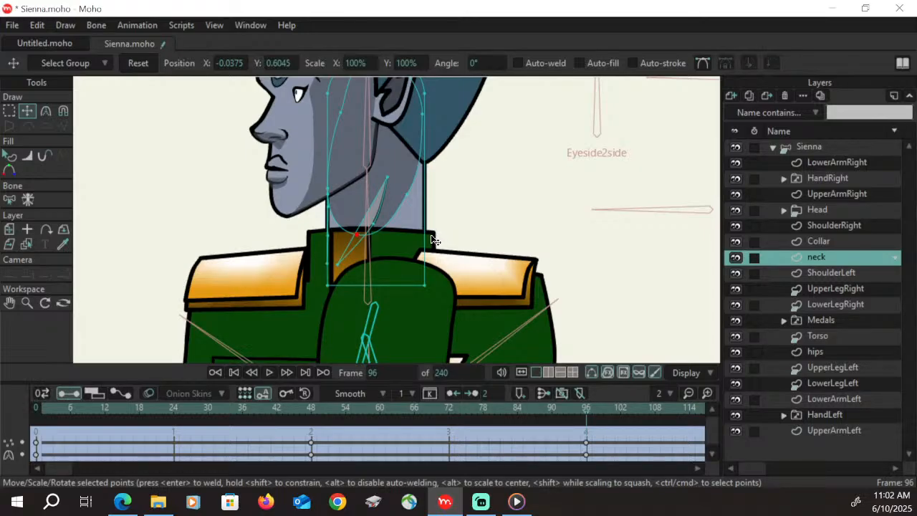
{"action": "key", "text": "ctrl+s"}
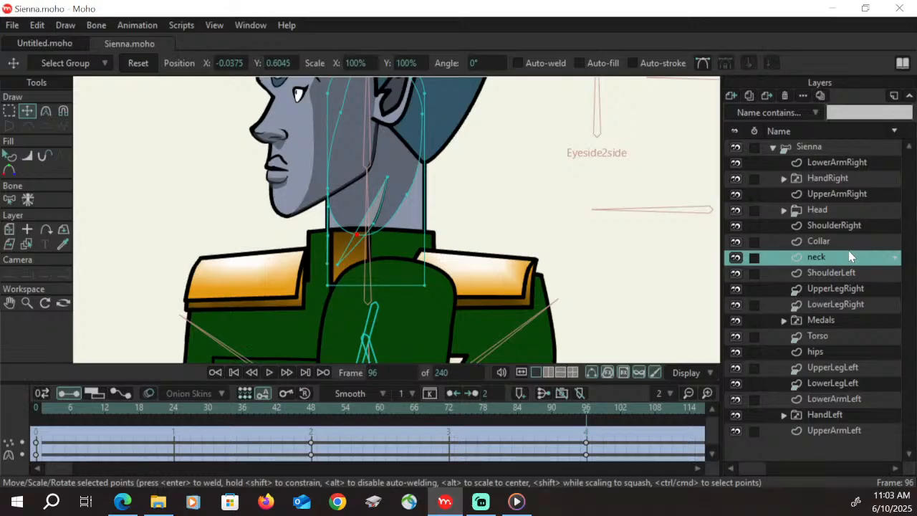
On the Collar layer at frame 96, narrow the gold trim and move it to the collar's front edge
{"action": "left_click", "coordinate": [840, 244]}
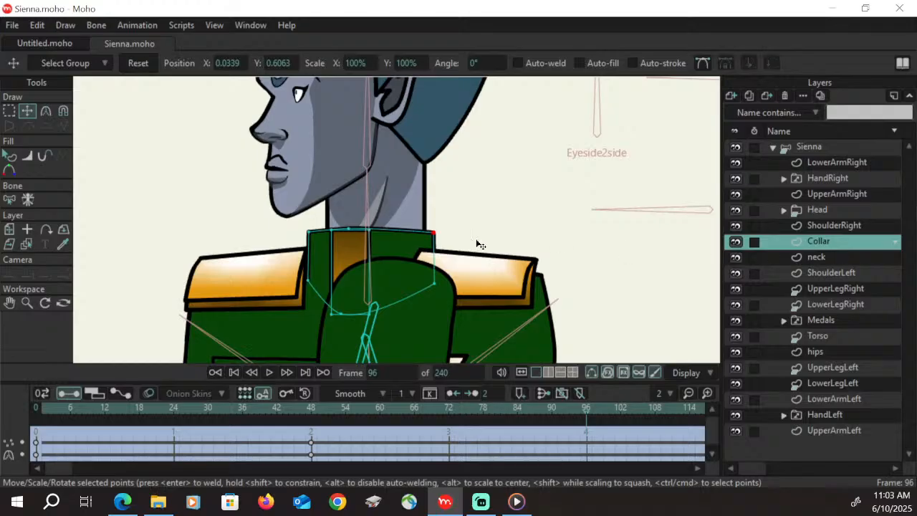
{"action": "left_click", "coordinate": [9, 113]}
{"action": "left_click", "coordinate": [356, 250]}
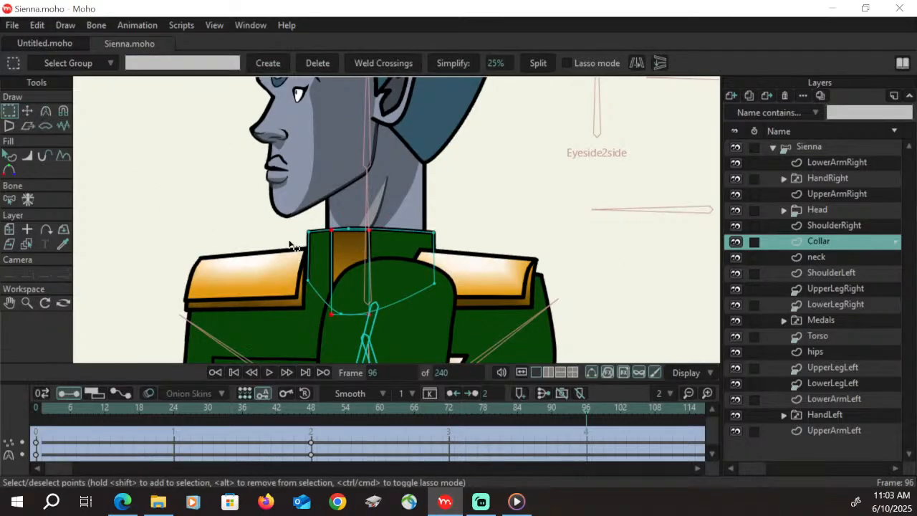
{"action": "left_click", "coordinate": [28, 111]}
{"action": "left_click_drag", "start_coordinate": [367, 279], "coordinate": [312, 262]}
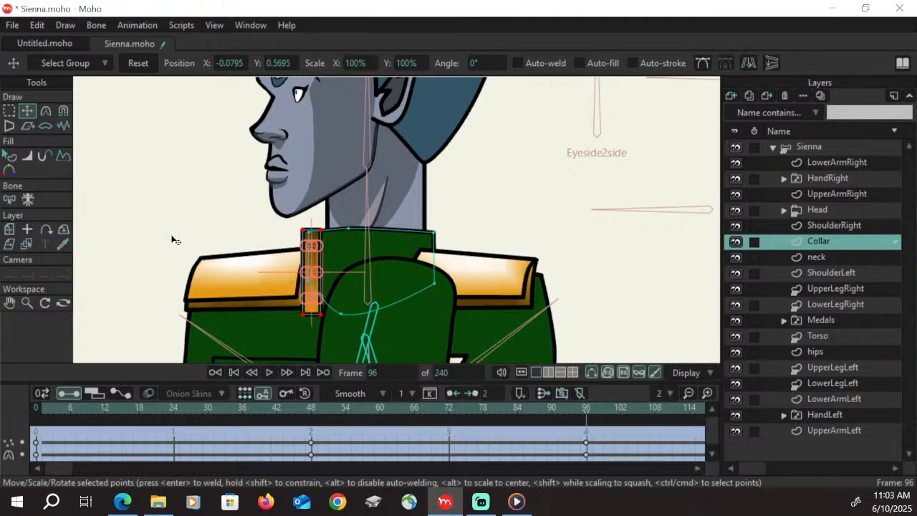
Adjust the green collar's front and lower outline points so they tuck in behind the gold trim
{"action": "left_click", "coordinate": [10, 114]}
{"action": "left_click", "coordinate": [308, 277]}
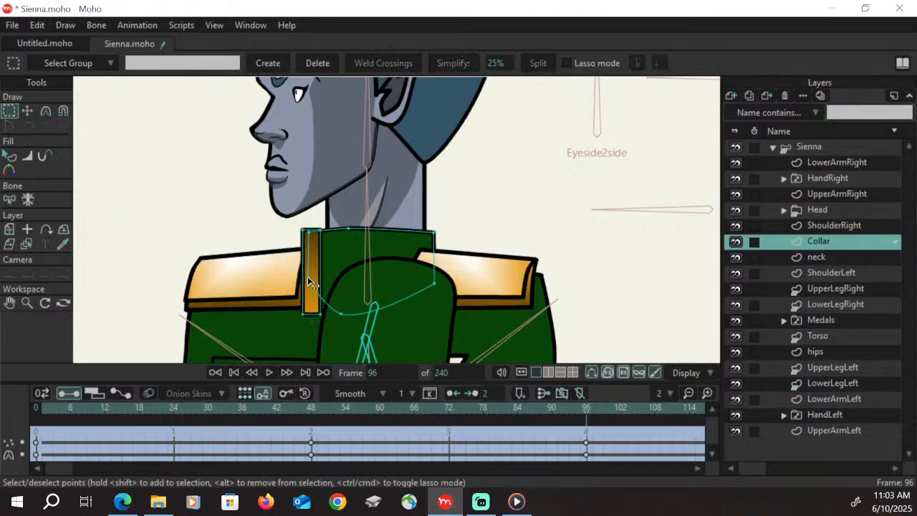
{"action": "left_click", "coordinate": [28, 114]}
{"action": "left_click_drag", "start_coordinate": [306, 284], "coordinate": [342, 310]}
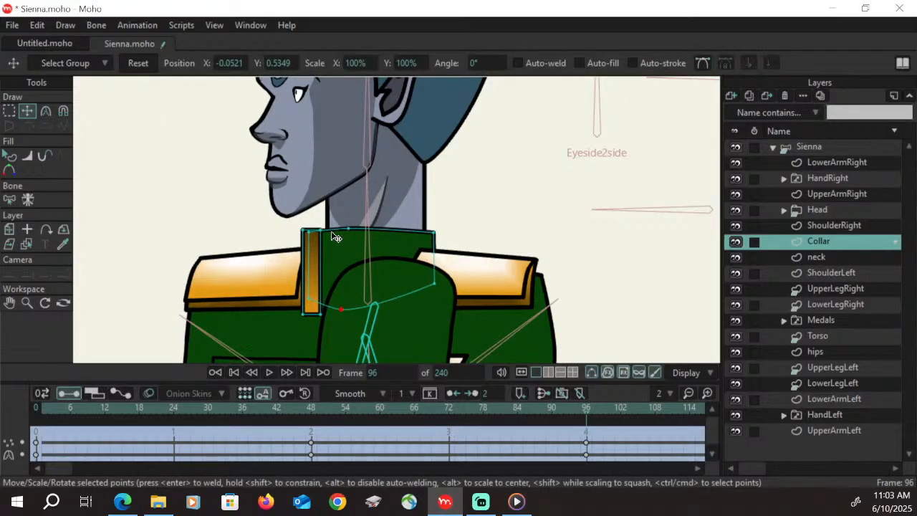
{"action": "left_click", "coordinate": [306, 231]}
{"action": "left_click_drag", "start_coordinate": [309, 236], "coordinate": [307, 231]}
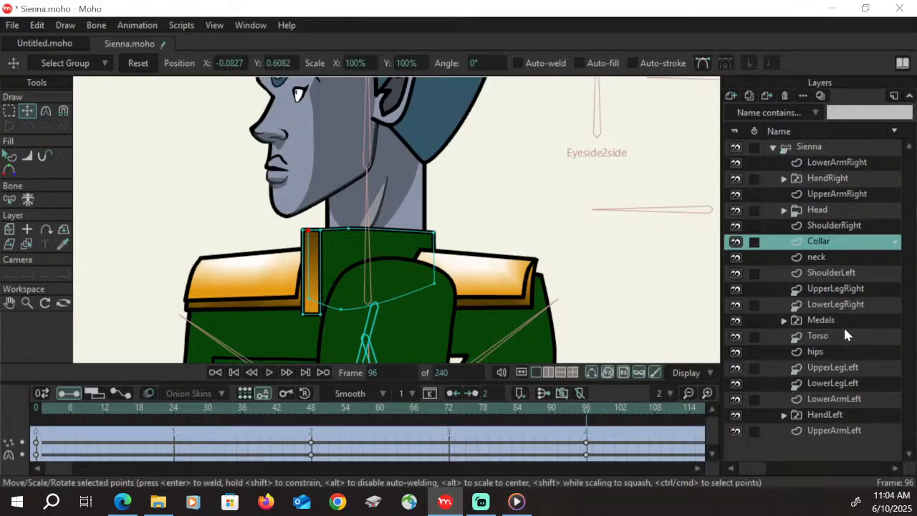
On the ShoulderLeft layer at frame 96, move the epaulette's upper face points behind the collar and upper arm
{"action": "left_click", "coordinate": [831, 273]}
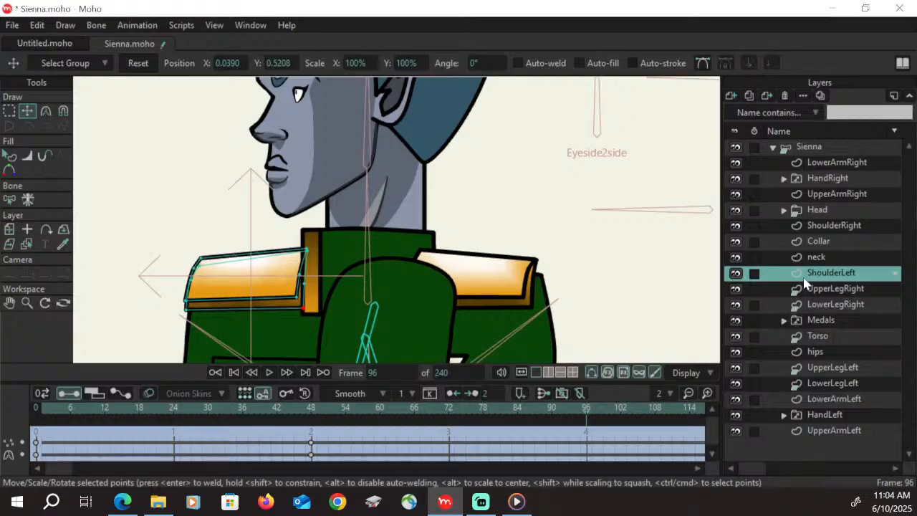
{"action": "key", "text": "g"}
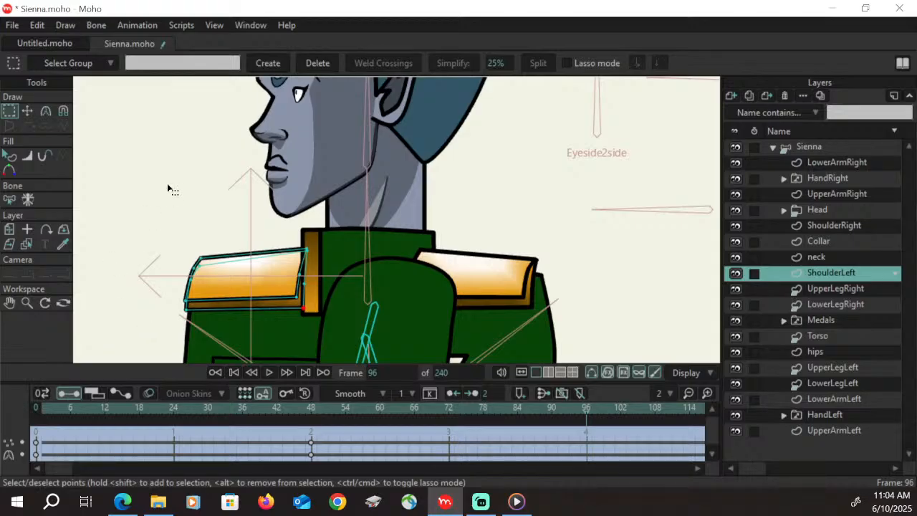
{"action": "left_click", "coordinate": [29, 111]}
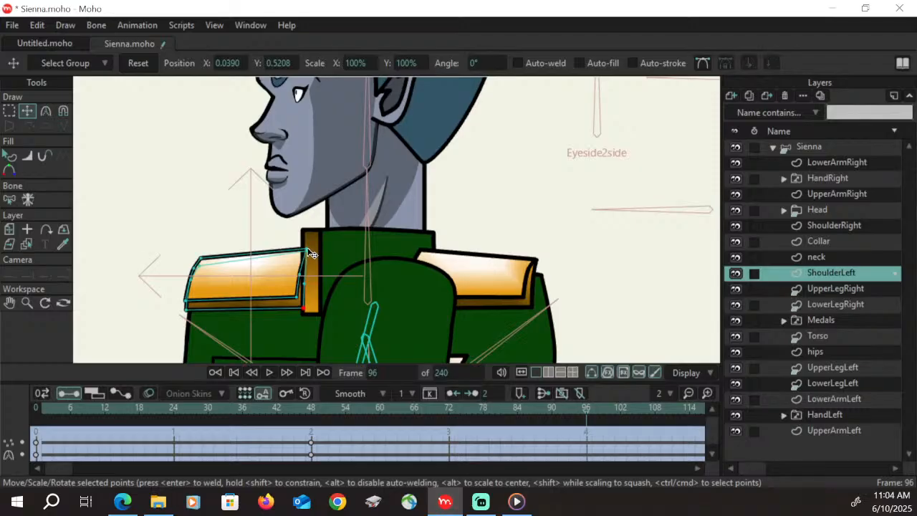
{"action": "left_click_drag", "start_coordinate": [308, 250], "coordinate": [411, 246]}
{"action": "left_click_drag", "start_coordinate": [201, 258], "coordinate": [330, 248]}
{"action": "left_click_drag", "start_coordinate": [301, 276], "coordinate": [428, 266]}
{"action": "left_click_drag", "start_coordinate": [411, 246], "coordinate": [418, 246]}
{"action": "left_click_drag", "start_coordinate": [324, 247], "coordinate": [310, 259]}
{"action": "left_click_drag", "start_coordinate": [419, 246], "coordinate": [422, 245]}
{"action": "left_click_drag", "start_coordinate": [429, 265], "coordinate": [429, 262]}
{"action": "left_click_drag", "start_coordinate": [422, 246], "coordinate": [424, 246]}
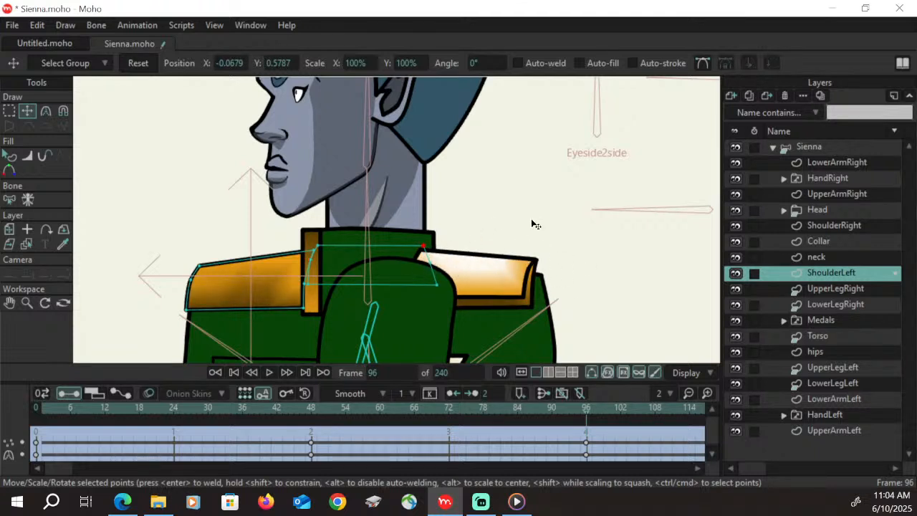
Move the left epaulette's remaining underside points onto its upper face and align the lower corners, hiding it behind the body
{"action": "left_click", "coordinate": [316, 255]}
{"action": "left_click_drag", "start_coordinate": [313, 251], "coordinate": [424, 247]}
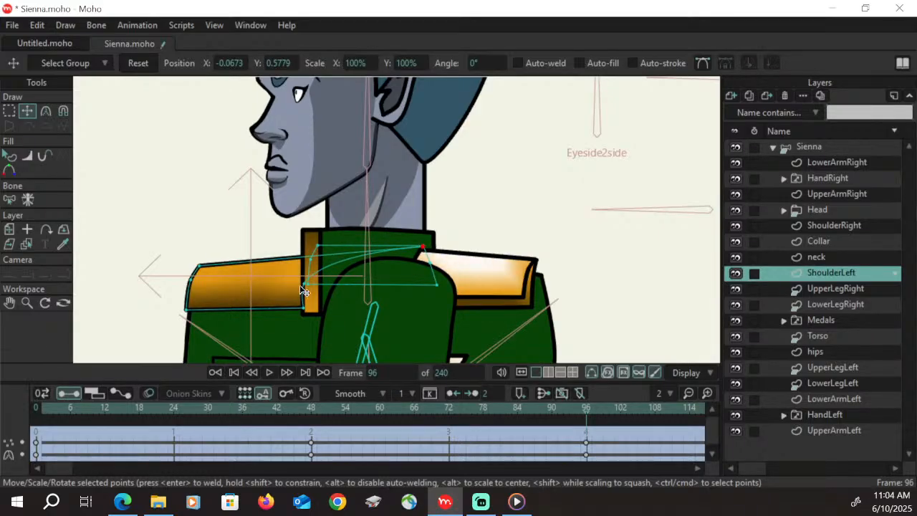
{"action": "mouse_move", "coordinate": [304, 286]}
{"action": "left_mouse_down"}
{"action": "mouse_move", "coordinate": [430, 281]}
{"action": "mouse_move", "coordinate": [438, 291]}
{"action": "left_mouse_up"}
{"action": "left_click_drag", "start_coordinate": [193, 313], "coordinate": [308, 296]}
{"action": "left_click_drag", "start_coordinate": [436, 290], "coordinate": [438, 295]}
{"action": "left_click_drag", "start_coordinate": [302, 294], "coordinate": [310, 271]}
{"action": "left_click_drag", "start_coordinate": [200, 266], "coordinate": [315, 251]}
{"action": "left_click", "coordinate": [307, 286]}
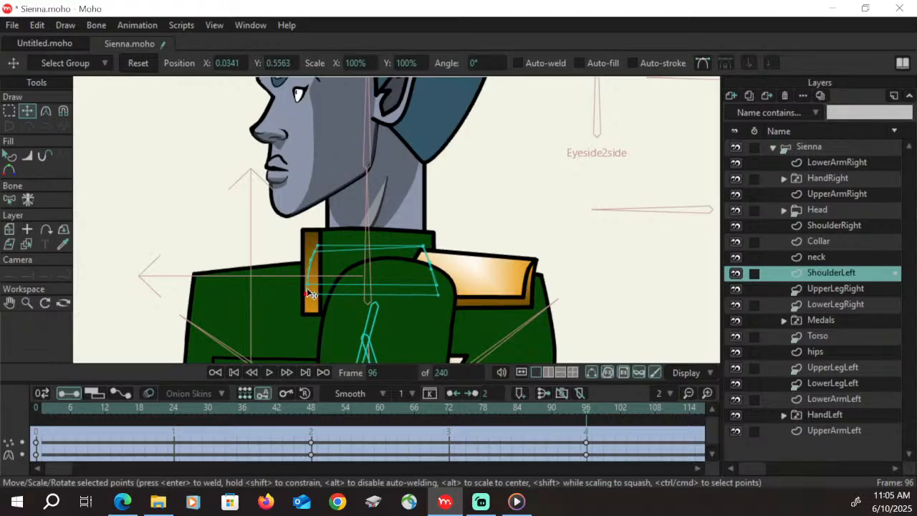
{"action": "left_click", "coordinate": [431, 295]}
{"action": "left_click", "coordinate": [304, 295]}
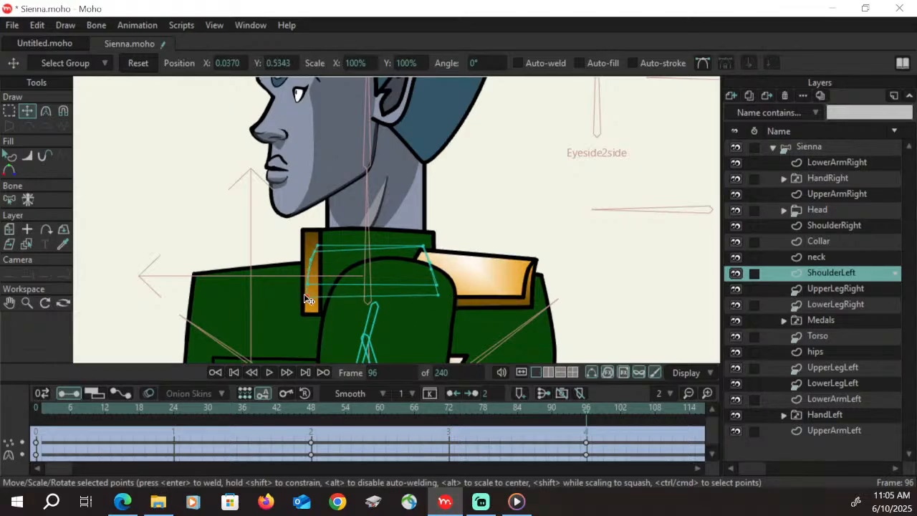
{"action": "left_click", "coordinate": [438, 287]}
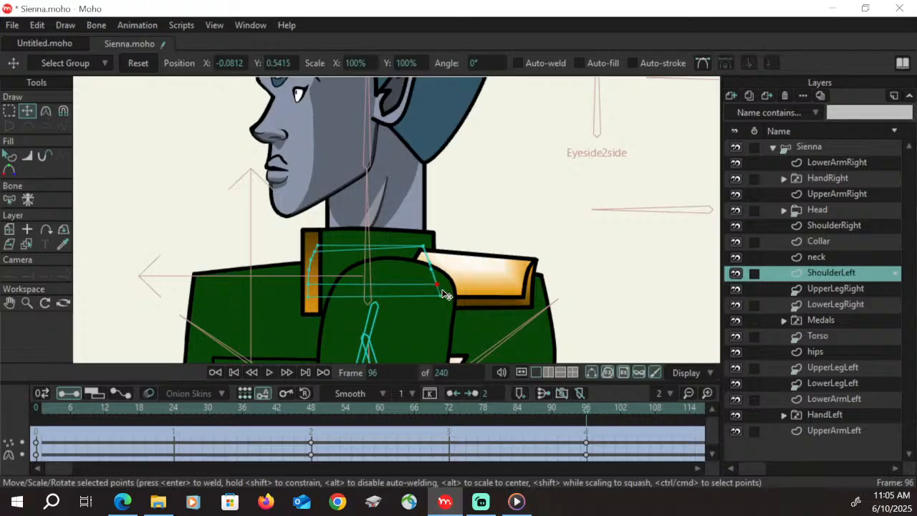
{"action": "left_click_drag", "start_coordinate": [441, 289], "coordinate": [443, 293]}
On the ShoulderRight layer at frame 96, reshape the epaulette's upper face into a curved band arching over the top of the upper arm
{"action": "left_click", "coordinate": [857, 226]}
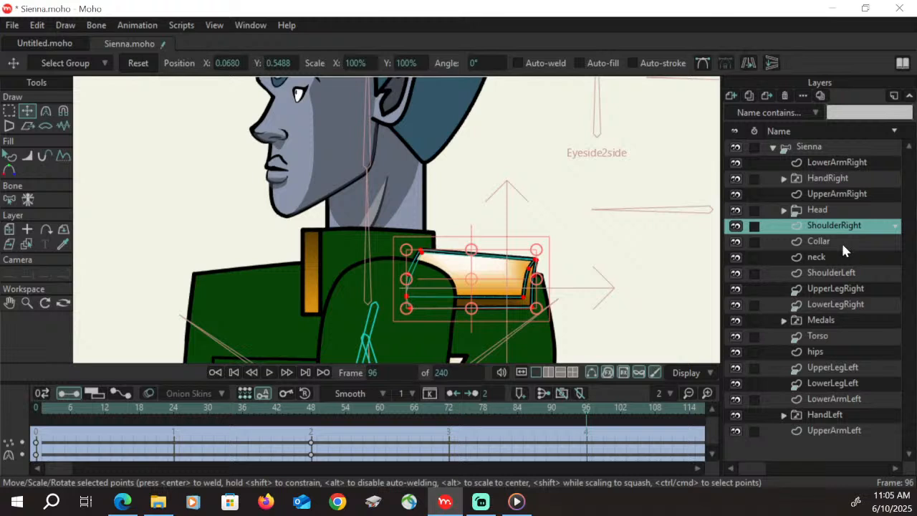
{"action": "left_click", "coordinate": [9, 111]}
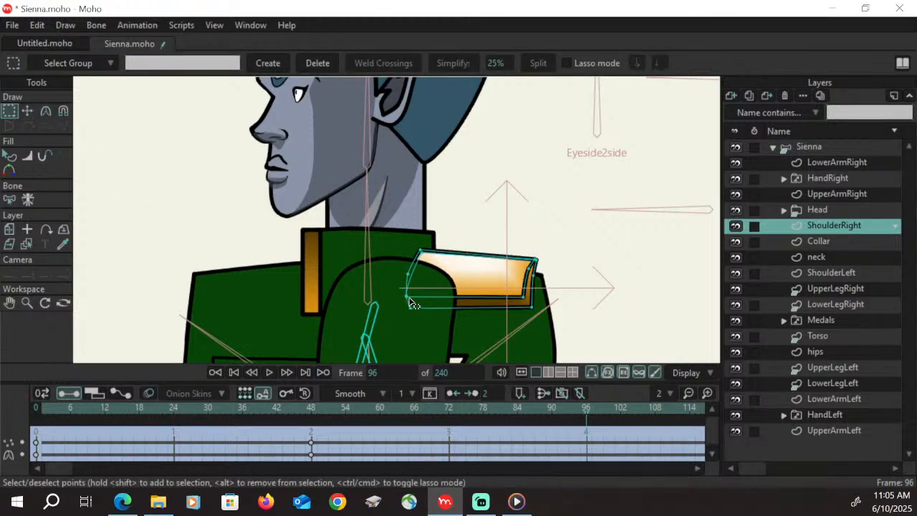
{"action": "key", "text": "t"}
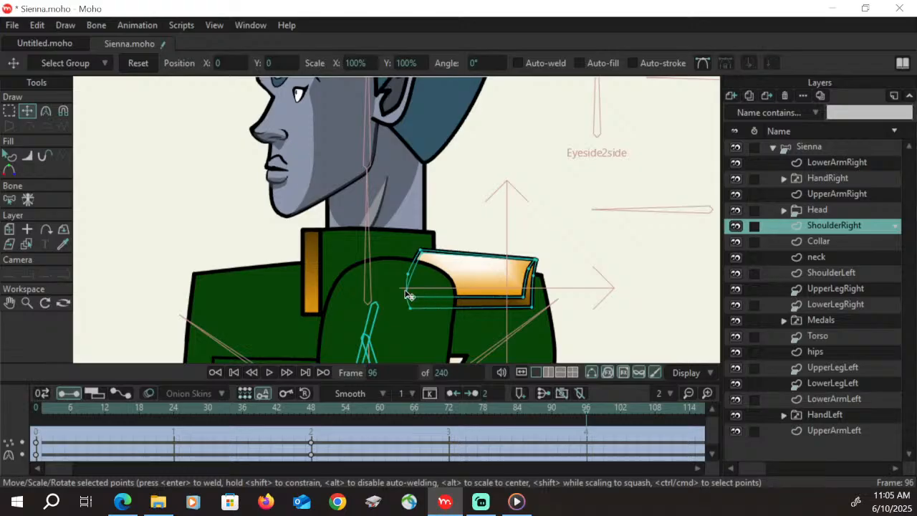
{"action": "left_click_drag", "start_coordinate": [399, 296], "coordinate": [362, 248]}
{"action": "left_click_drag", "start_coordinate": [326, 273], "coordinate": [312, 272]}
{"action": "left_click_drag", "start_coordinate": [525, 298], "coordinate": [319, 290]}
{"action": "left_click_drag", "start_coordinate": [529, 270], "coordinate": [380, 277]}
{"action": "mouse_move", "coordinate": [537, 267]}
{"action": "left_mouse_down"}
{"action": "mouse_move", "coordinate": [412, 257]}
{"action": "mouse_move", "coordinate": [424, 260]}
{"action": "mouse_move", "coordinate": [429, 285]}
{"action": "mouse_move", "coordinate": [433, 257]}
{"action": "mouse_move", "coordinate": [423, 252]}
{"action": "mouse_move", "coordinate": [387, 247]}
{"action": "mouse_move", "coordinate": [308, 261]}
{"action": "mouse_move", "coordinate": [386, 290]}
{"action": "mouse_move", "coordinate": [416, 276]}
{"action": "mouse_move", "coordinate": [434, 288]}
{"action": "mouse_move", "coordinate": [442, 262]}
{"action": "mouse_move", "coordinate": [454, 267]}
{"action": "mouse_move", "coordinate": [321, 291]}
{"action": "mouse_move", "coordinate": [320, 272]}
{"action": "mouse_move", "coordinate": [323, 288]}
{"action": "mouse_move", "coordinate": [433, 281]}
{"action": "mouse_move", "coordinate": [452, 268]}
{"action": "mouse_move", "coordinate": [432, 282]}
{"action": "mouse_move", "coordinate": [447, 279]}
{"action": "mouse_move", "coordinate": [312, 273]}
{"action": "mouse_move", "coordinate": [437, 262]}
{"action": "mouse_move", "coordinate": [379, 245]}
{"action": "mouse_move", "coordinate": [409, 241]}
{"action": "mouse_move", "coordinate": [334, 240]}
{"action": "mouse_move", "coordinate": [383, 280]}
{"action": "mouse_move", "coordinate": [395, 273]}
{"action": "mouse_move", "coordinate": [349, 273]}
{"action": "mouse_move", "coordinate": [366, 273]}
{"action": "left_mouse_up"}
{"action": "left_click", "coordinate": [48, 113]}
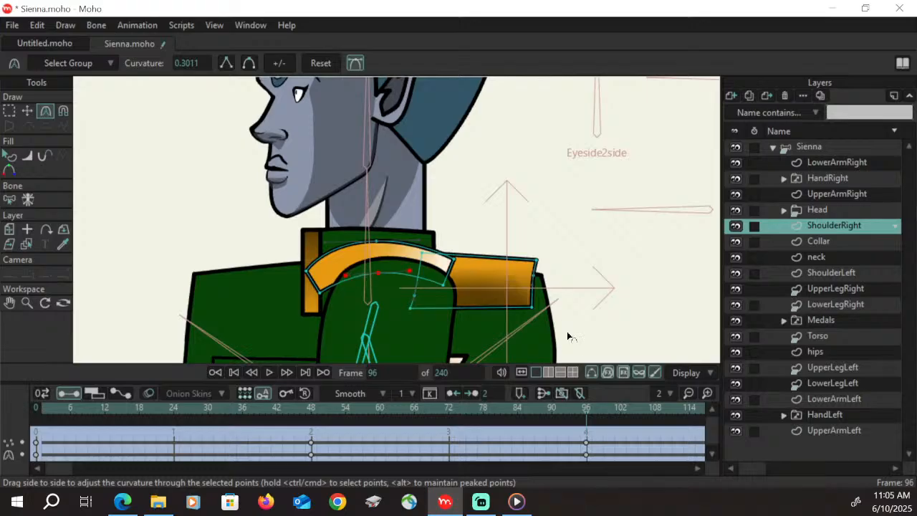
On ShoulderRight at frame 96, move the epaulette's underside corner and side points onto the ends of the curved upper band
{"action": "left_click", "coordinate": [10, 110]}
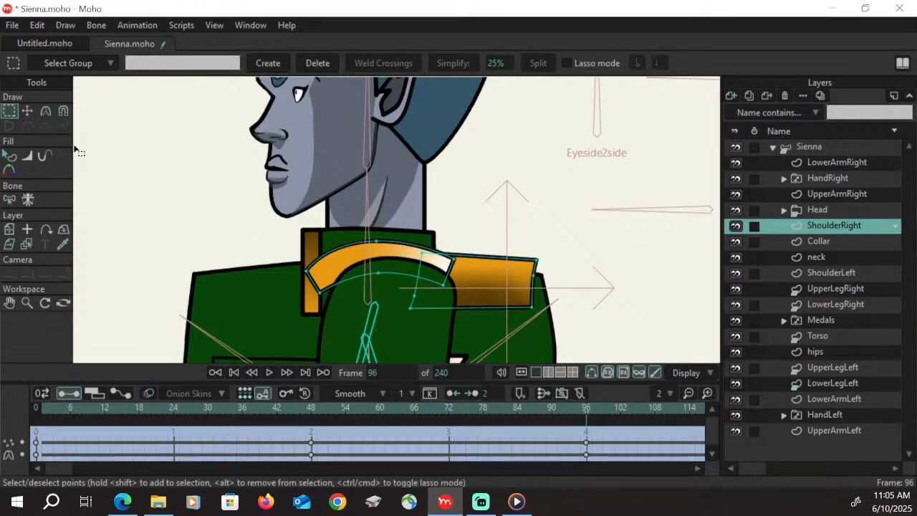
{"action": "key", "text": "t"}
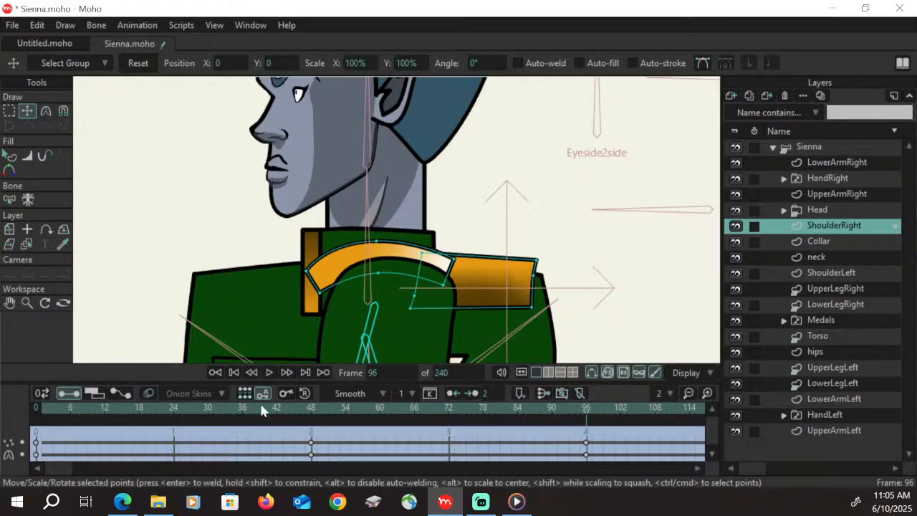
{"action": "key", "text": "g"}
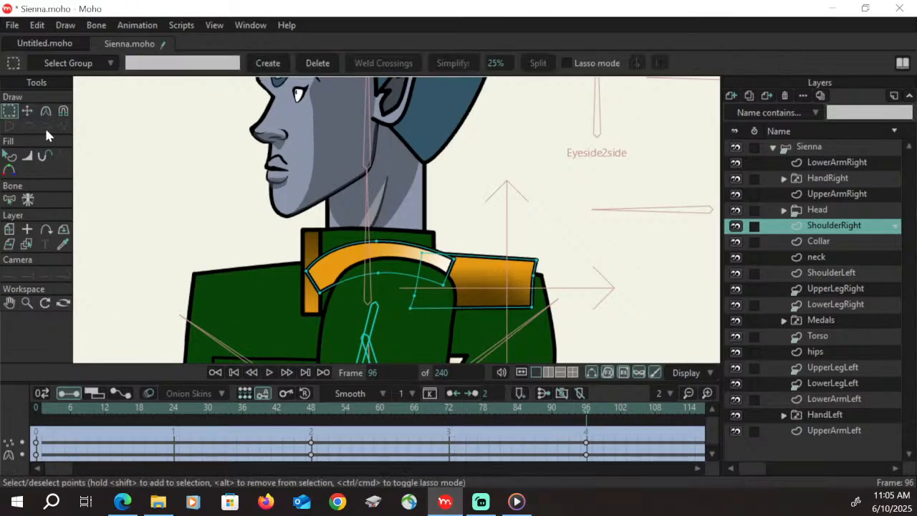
{"action": "left_click", "coordinate": [422, 255]}
{"action": "left_click", "coordinate": [27, 111]}
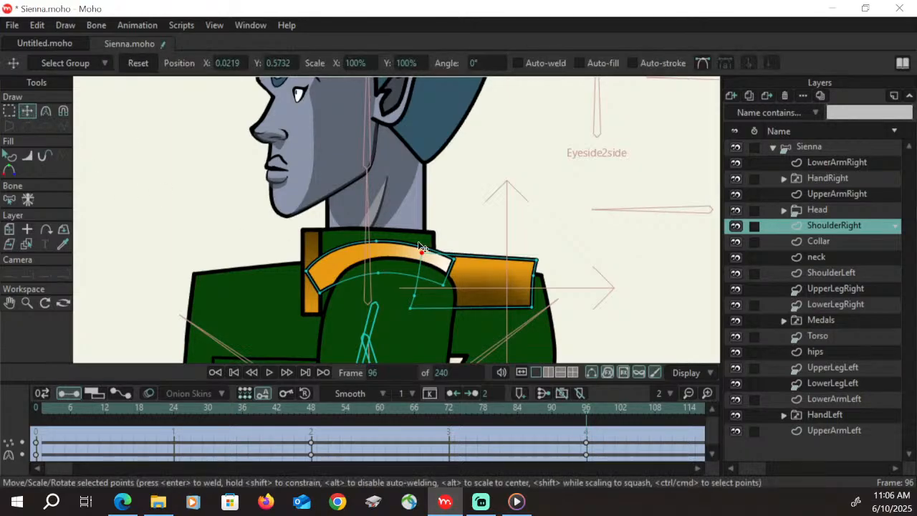
{"action": "left_click_drag", "start_coordinate": [423, 253], "coordinate": [309, 270]}
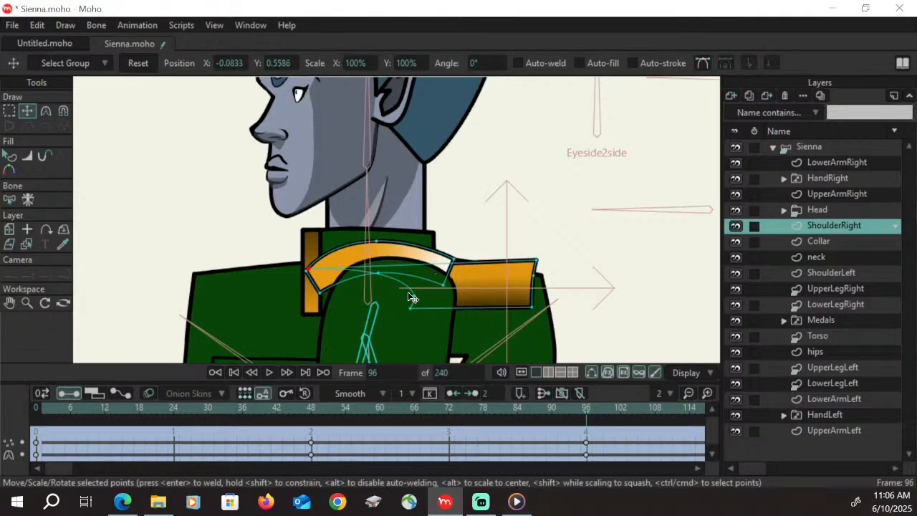
{"action": "left_click_drag", "start_coordinate": [413, 295], "coordinate": [308, 293]}
{"action": "left_click_drag", "start_coordinate": [413, 323], "coordinate": [320, 303]}
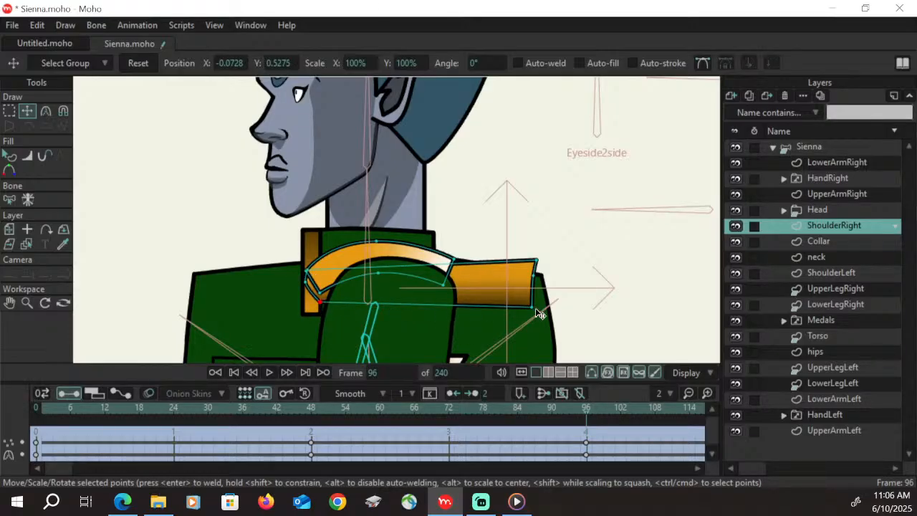
{"action": "left_click_drag", "start_coordinate": [532, 308], "coordinate": [448, 295]}
{"action": "left_click_drag", "start_coordinate": [445, 294], "coordinate": [444, 298]}
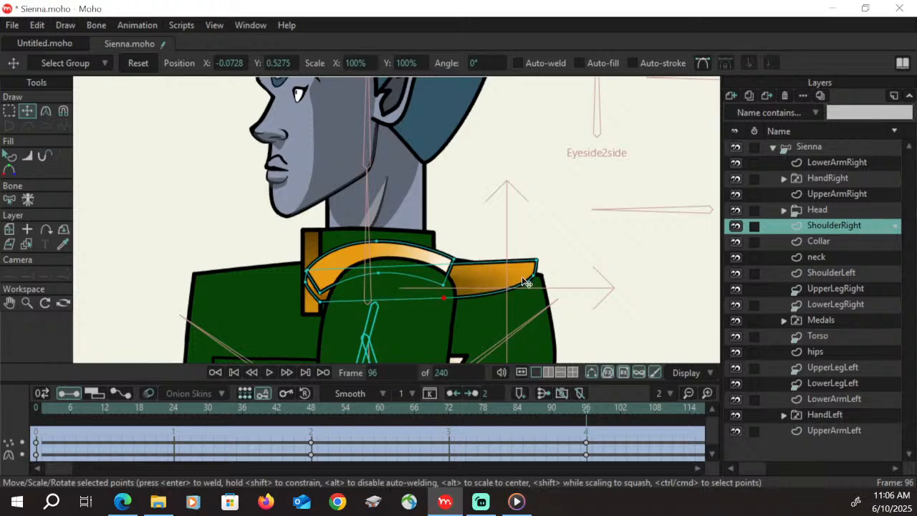
{"action": "left_click_drag", "start_coordinate": [533, 276], "coordinate": [453, 256]}
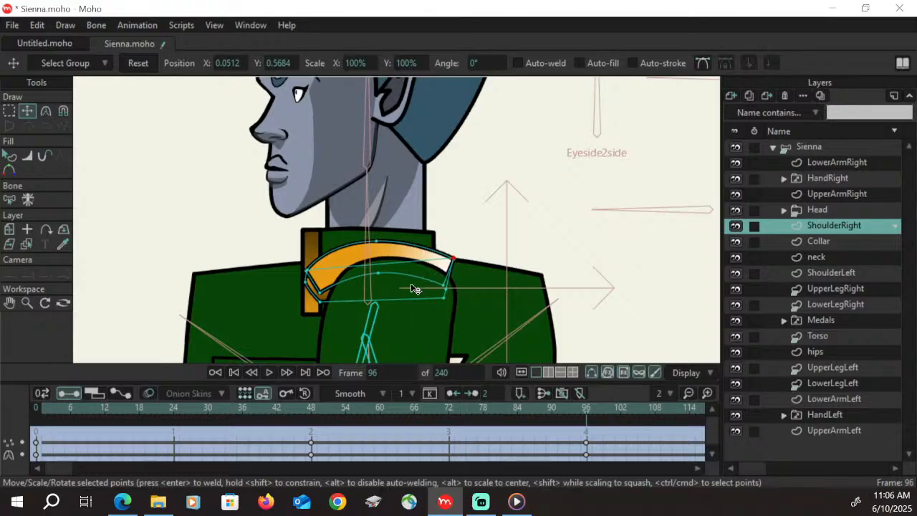
Smooth the underside's lower front corner to 0.30 curvature and bend the lower edge into an arch parallel to the upper band
{"action": "left_click", "coordinate": [319, 304]}
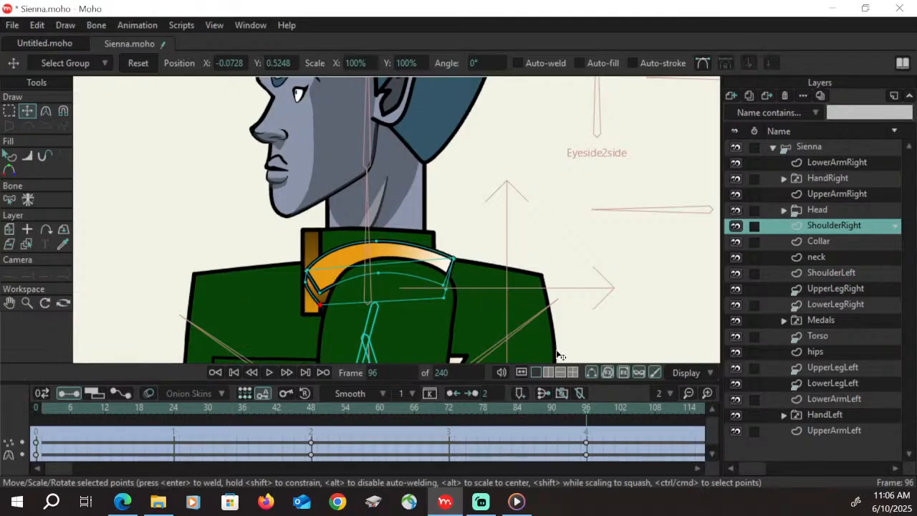
{"action": "key", "text": "c"}
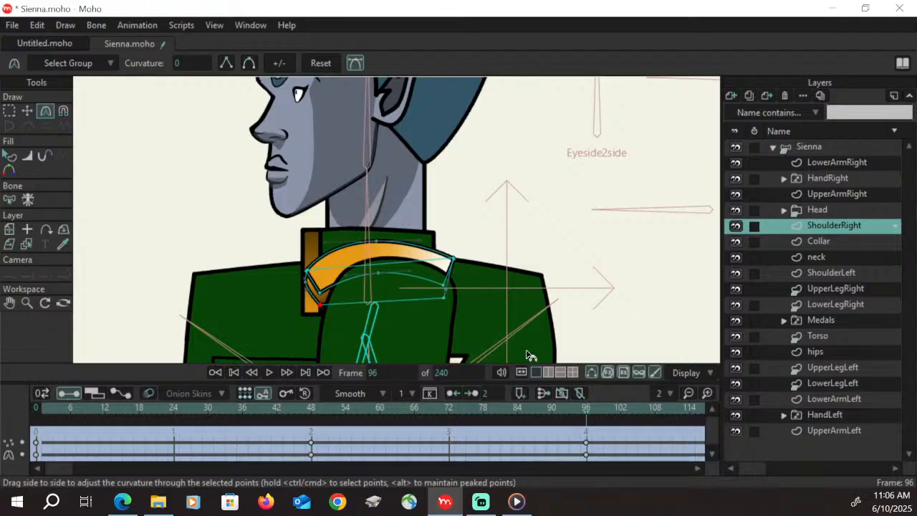
{"action": "left_click", "coordinate": [249, 64]}
{"action": "left_click_drag", "start_coordinate": [344, 324], "coordinate": [321, 310]}
{"action": "left_click_drag", "start_coordinate": [400, 289], "coordinate": [379, 264]}
{"action": "left_click_drag", "start_coordinate": [320, 307], "coordinate": [322, 308]}
{"action": "mouse_move", "coordinate": [369, 251]}
{"action": "left_mouse_down"}
{"action": "mouse_move", "coordinate": [390, 257]}
{"action": "mouse_move", "coordinate": [379, 262]}
{"action": "left_mouse_up"}
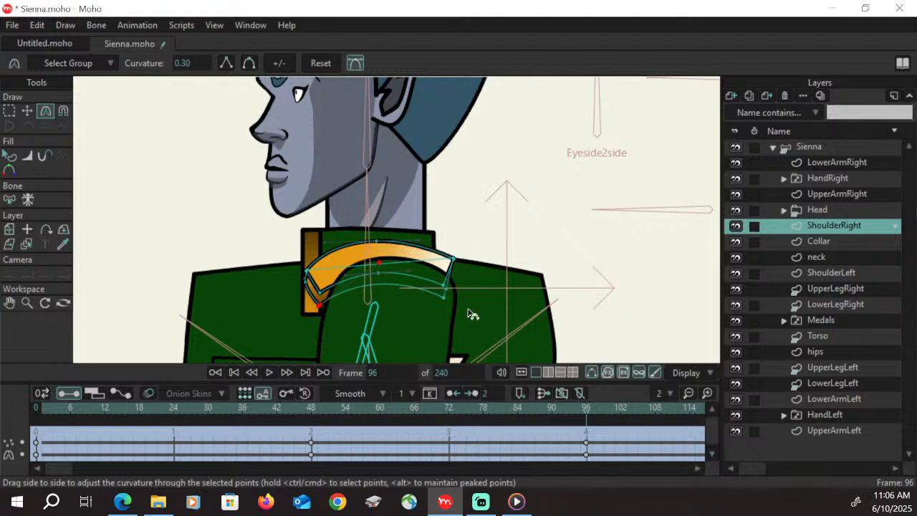
{"action": "left_click", "coordinate": [29, 110]}
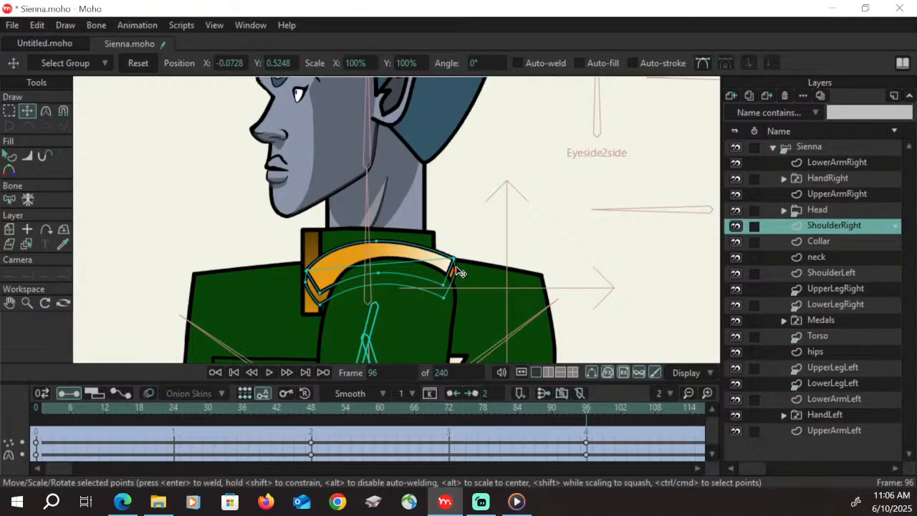
{"action": "left_click", "coordinate": [445, 297]}
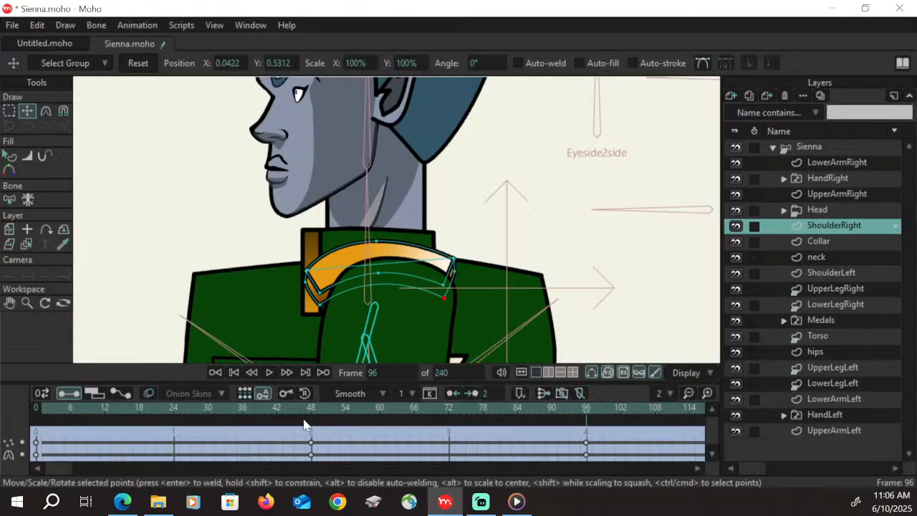
Try to reposition the right epaulette's underside corner points around its upper face at frame 72
{"action": "left_click_drag", "start_coordinate": [310, 411], "coordinate": [449, 408]}
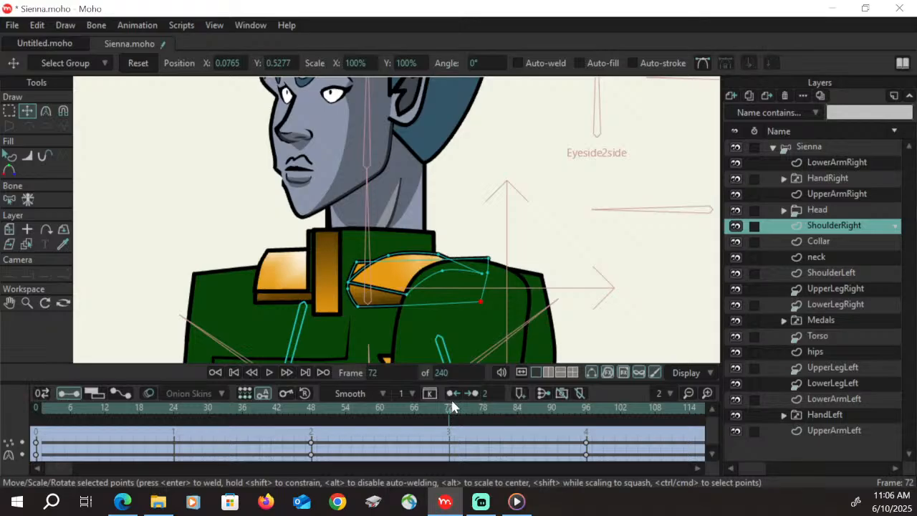
{"action": "left_click_drag", "start_coordinate": [355, 273], "coordinate": [479, 260]}
{"action": "left_click", "coordinate": [481, 274]}
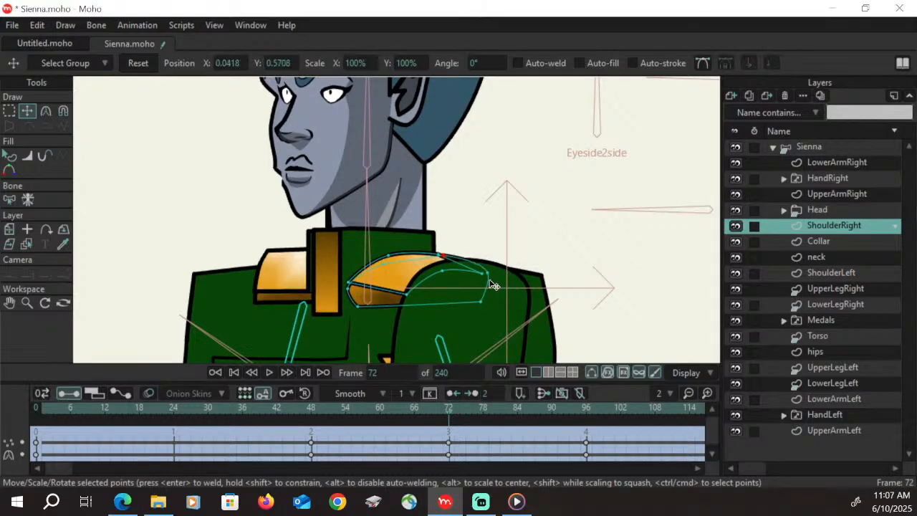
{"action": "left_click_drag", "start_coordinate": [480, 301], "coordinate": [479, 286]}
{"action": "mouse_move", "coordinate": [357, 307]}
{"action": "left_mouse_down"}
{"action": "mouse_move", "coordinate": [414, 307]}
{"action": "mouse_move", "coordinate": [353, 297]}
{"action": "left_mouse_up"}
Try to arch the underside's lower edge at frame 72 by smoothing its lower front corner to 0.30 curvature
{"action": "key", "text": "c"}
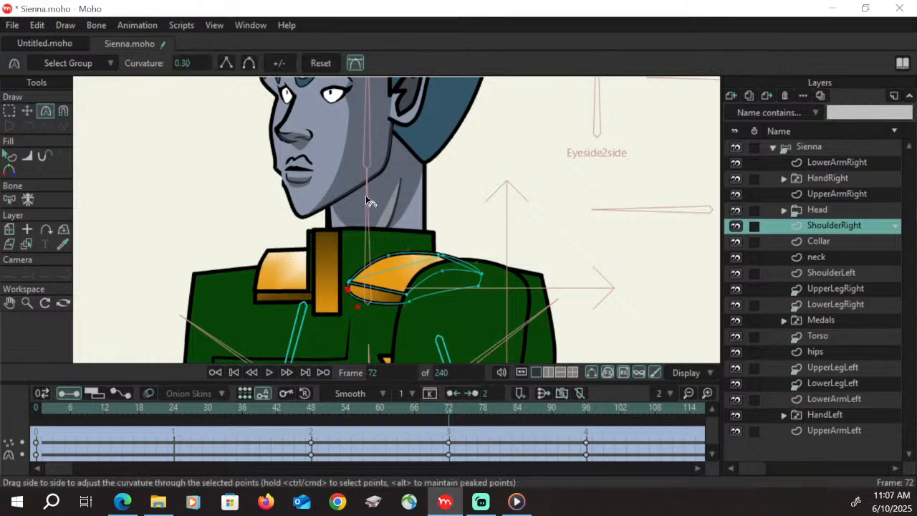
{"action": "left_click", "coordinate": [409, 303]}
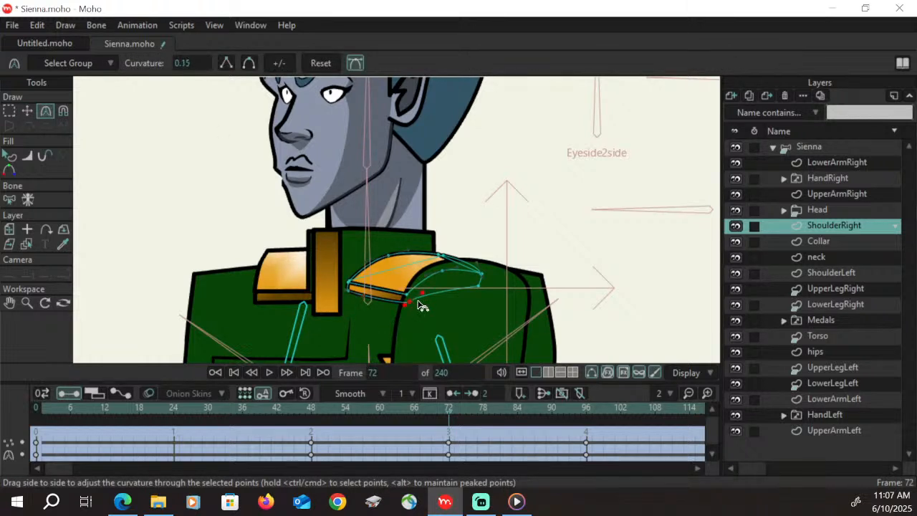
{"action": "left_click", "coordinate": [228, 66]}
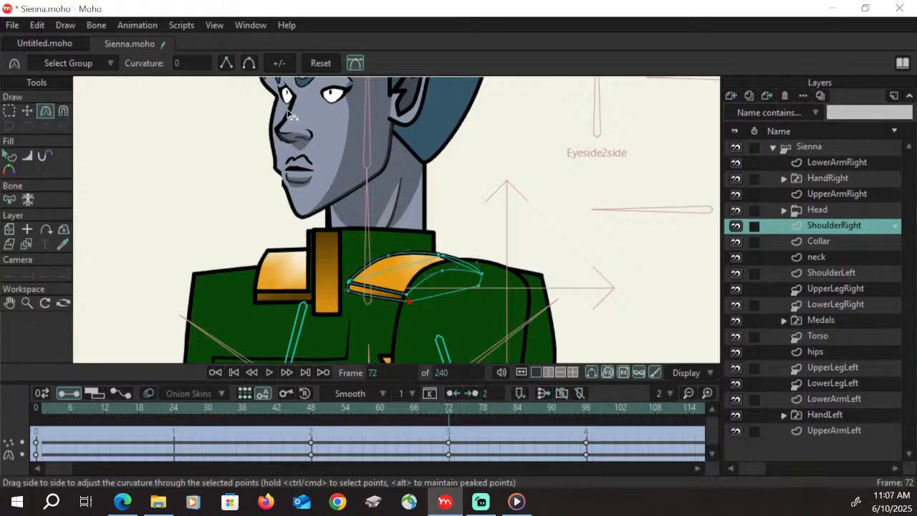
{"action": "left_click", "coordinate": [248, 65]}
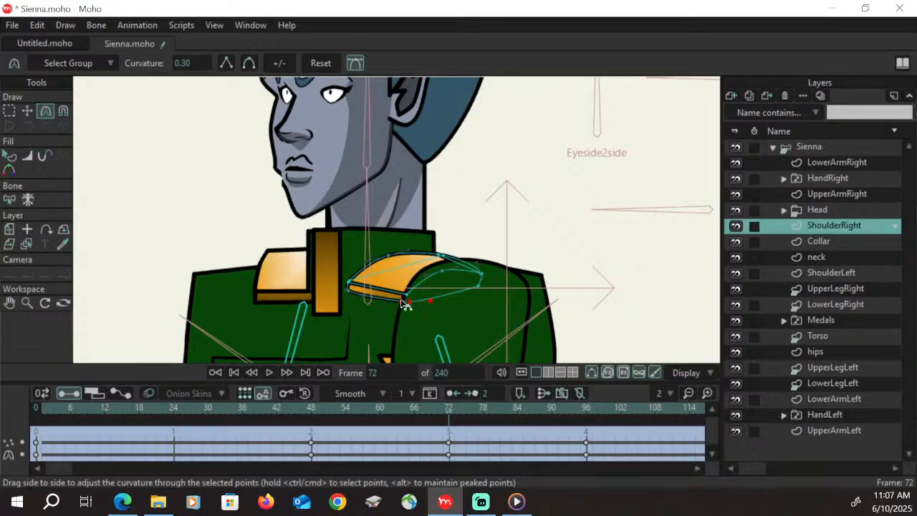
{"action": "left_click_drag", "start_coordinate": [433, 305], "coordinate": [459, 265]}
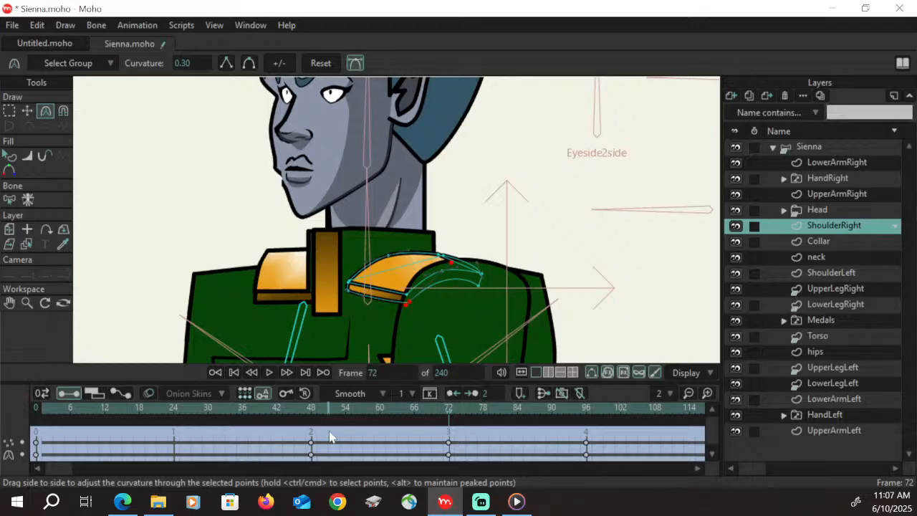
Scrub through the turn and delete the ShoulderRight point keyframe at frame 72
{"action": "left_click_drag", "start_coordinate": [320, 417], "coordinate": [450, 422]}
{"action": "left_click", "coordinate": [450, 442]}
{"action": "key", "text": "Delete"}
Identify the underside's upper front corner point at frame 48 and check where it sits at frame 96
{"action": "left_click", "coordinate": [312, 408]}
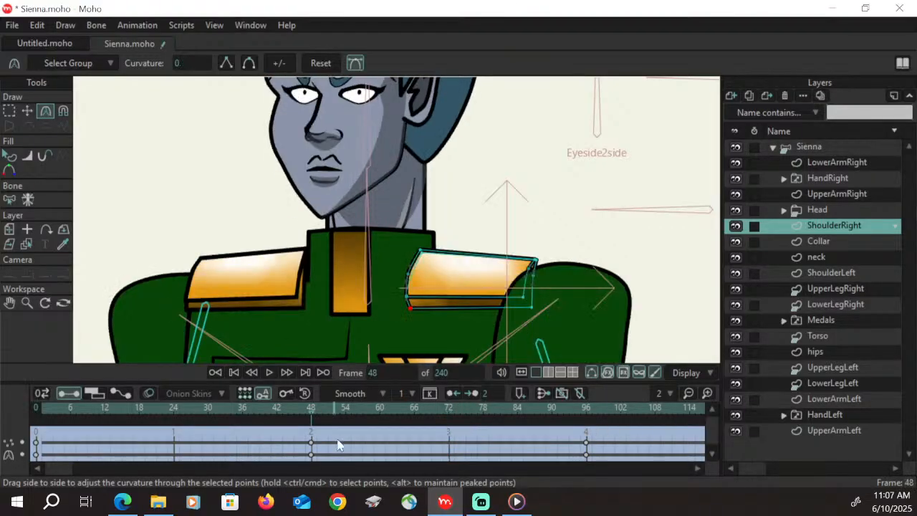
{"action": "left_click", "coordinate": [11, 111]}
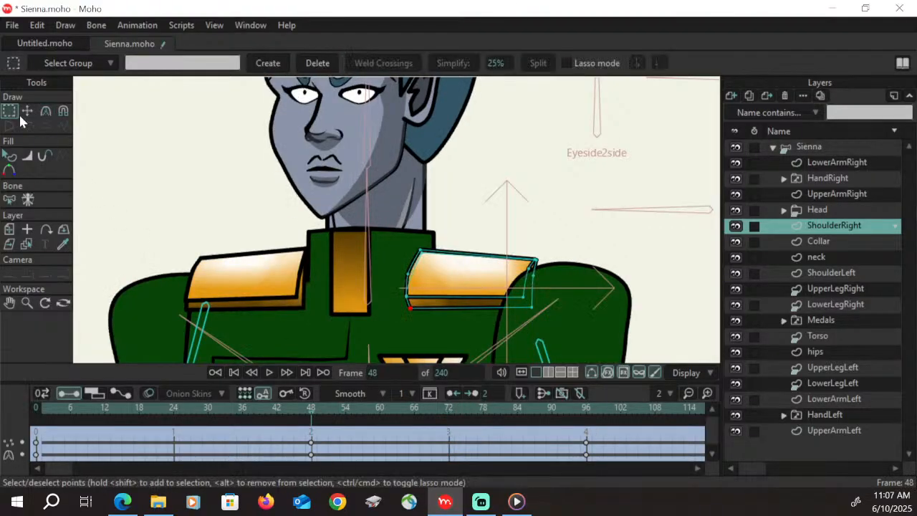
{"action": "left_click", "coordinate": [428, 268]}
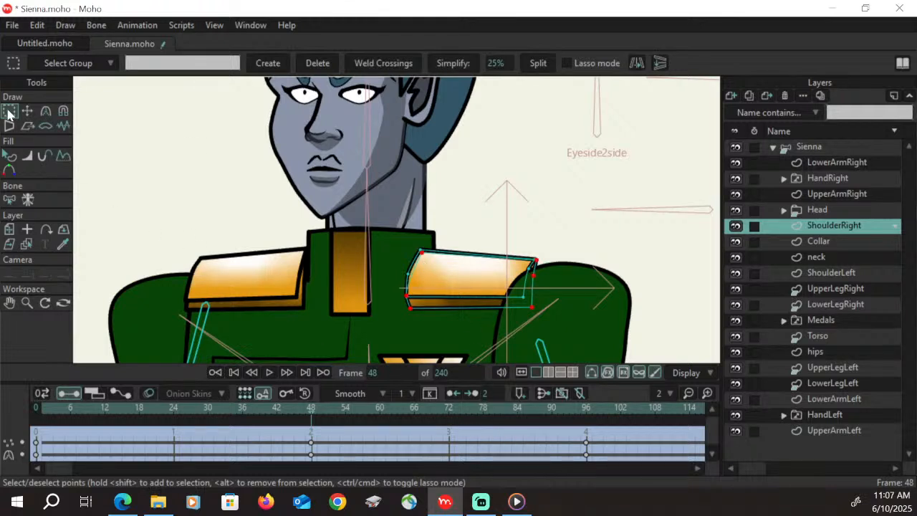
{"action": "left_click", "coordinate": [477, 236]}
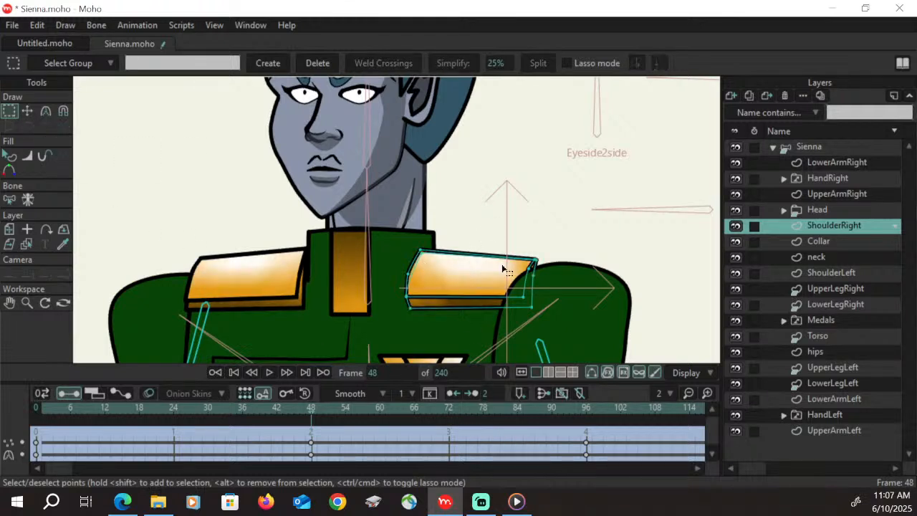
{"action": "left_click", "coordinate": [422, 253]}
{"action": "left_click", "coordinate": [588, 427]}
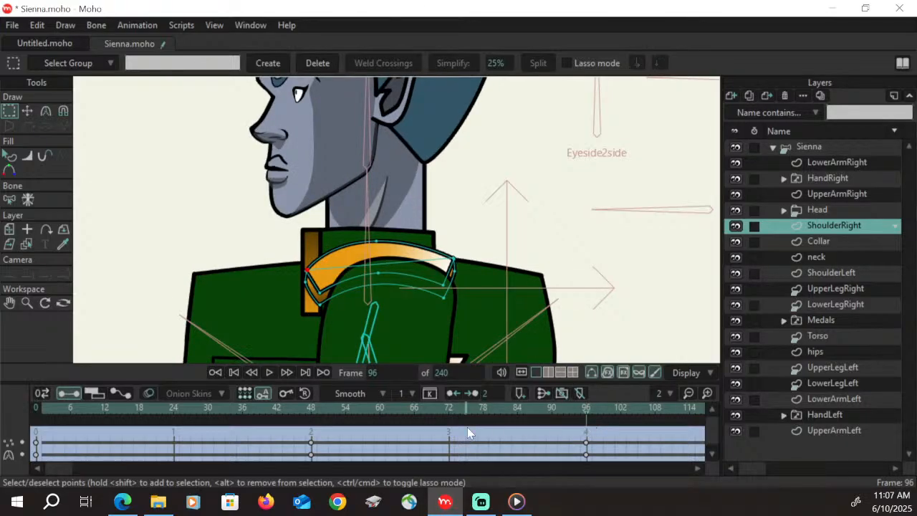
{"action": "left_click_drag", "start_coordinate": [313, 414], "coordinate": [586, 414]}
At frame 96, rearrange the underside's rear and front corner points so they line up with the ends of the band
{"action": "left_click", "coordinate": [26, 111]}
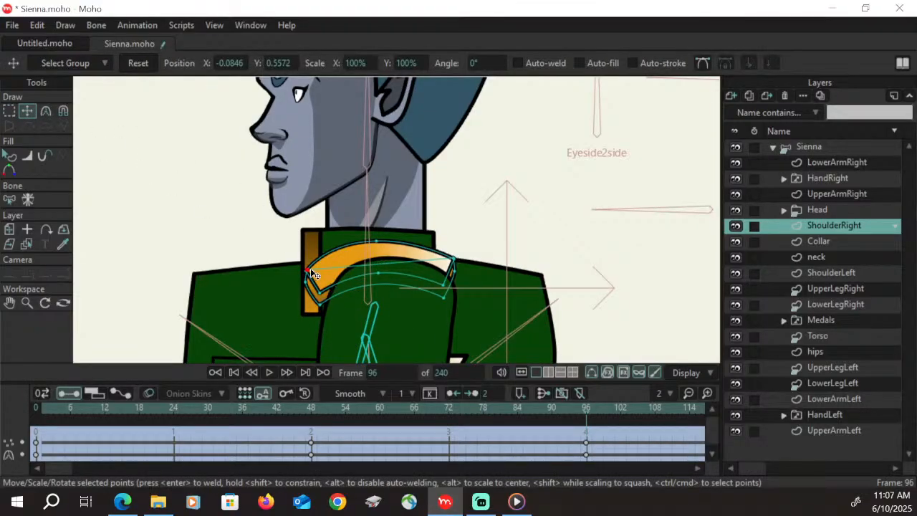
{"action": "left_click_drag", "start_coordinate": [462, 264], "coordinate": [447, 295]}
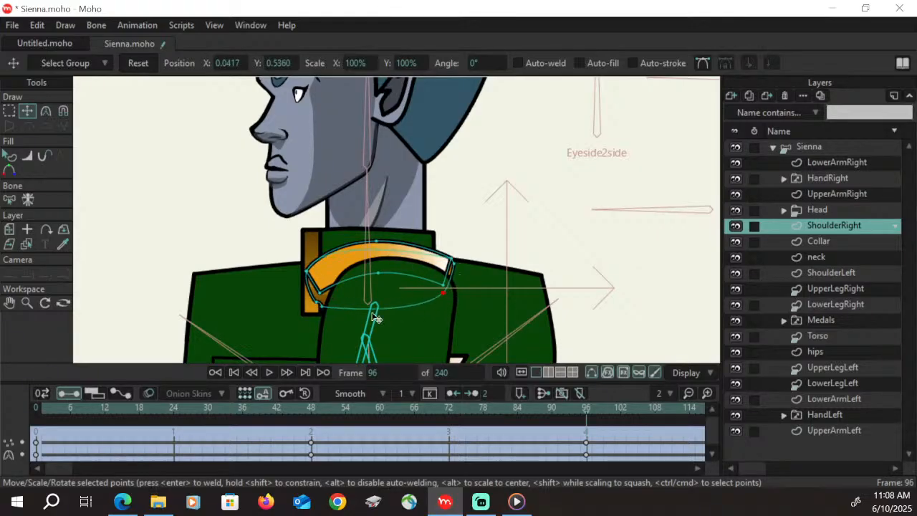
{"action": "left_click", "coordinate": [317, 303]}
{"action": "left_click", "coordinate": [45, 112]}
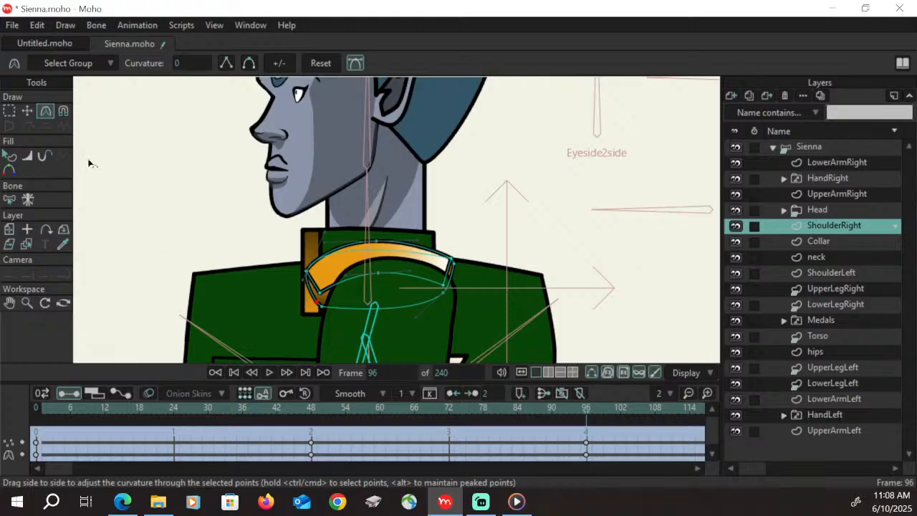
{"action": "key", "text": "t"}
{"action": "left_click_drag", "start_coordinate": [317, 304], "coordinate": [309, 287]}
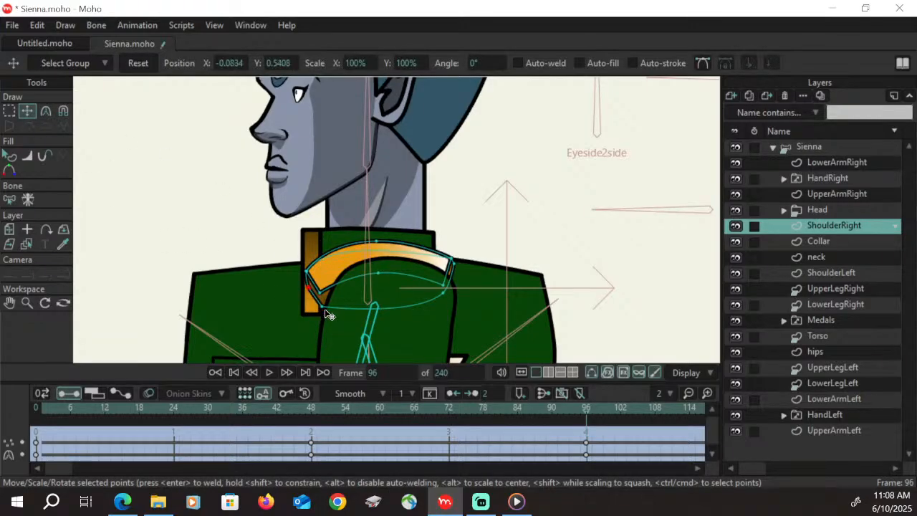
Arch the underside's lower edge from its lower rear corner, setting the curvature to 0.2980
{"action": "left_click", "coordinate": [443, 294]}
{"action": "key", "text": "c"}
{"action": "left_click_drag", "start_coordinate": [440, 288], "coordinate": [367, 265]}
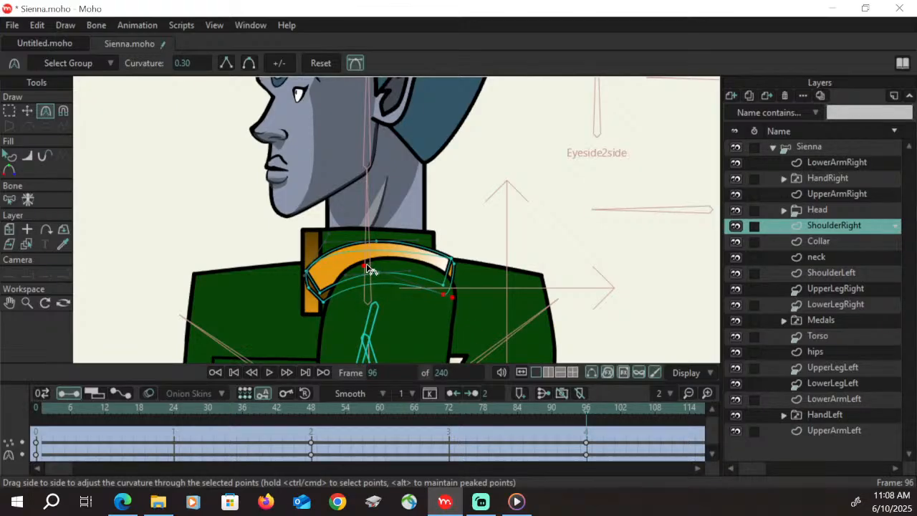
{"action": "left_click_drag", "start_coordinate": [446, 300], "coordinate": [412, 290]}
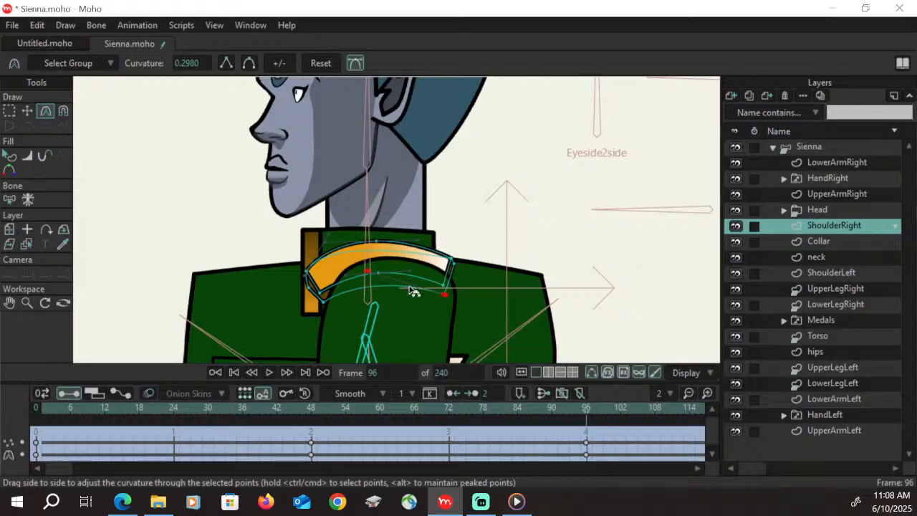
Fine-tune the underside's lower front corner and front side point so they form a thin edge below the band
{"action": "left_click", "coordinate": [323, 302]}
{"action": "key", "text": "t"}
{"action": "left_click_drag", "start_coordinate": [324, 302], "coordinate": [308, 283]}
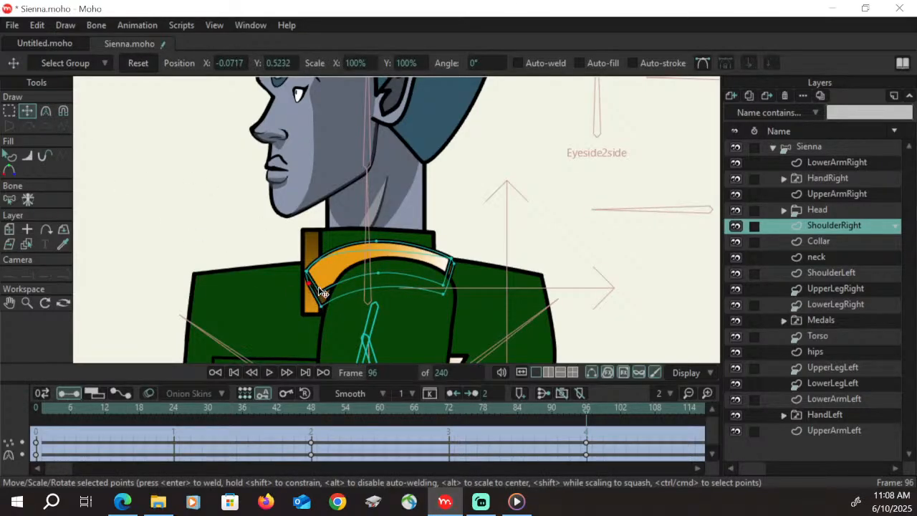
At frame 72, tuck the underside's rear points behind the upper arm and arch its lower edge with 0.2990 curvature
{"action": "left_click_drag", "start_coordinate": [323, 416], "coordinate": [450, 416]}
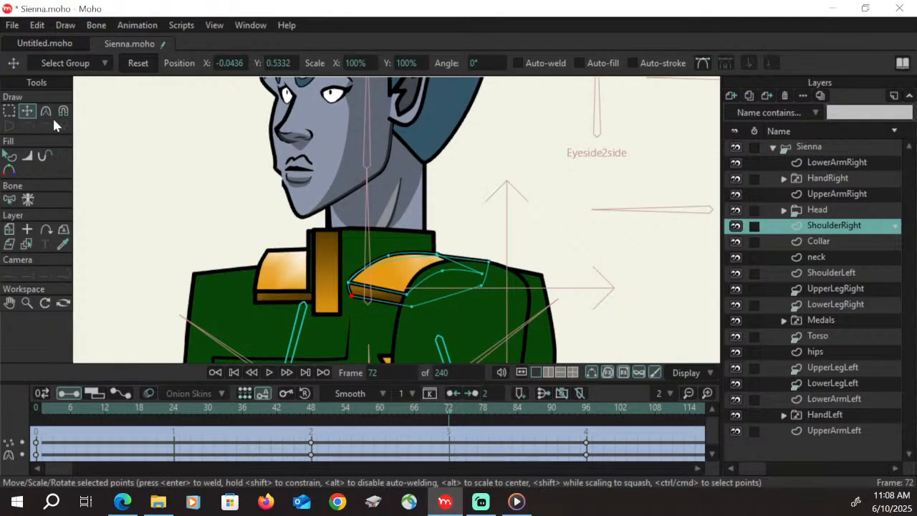
{"action": "left_click_drag", "start_coordinate": [493, 264], "coordinate": [485, 291]}
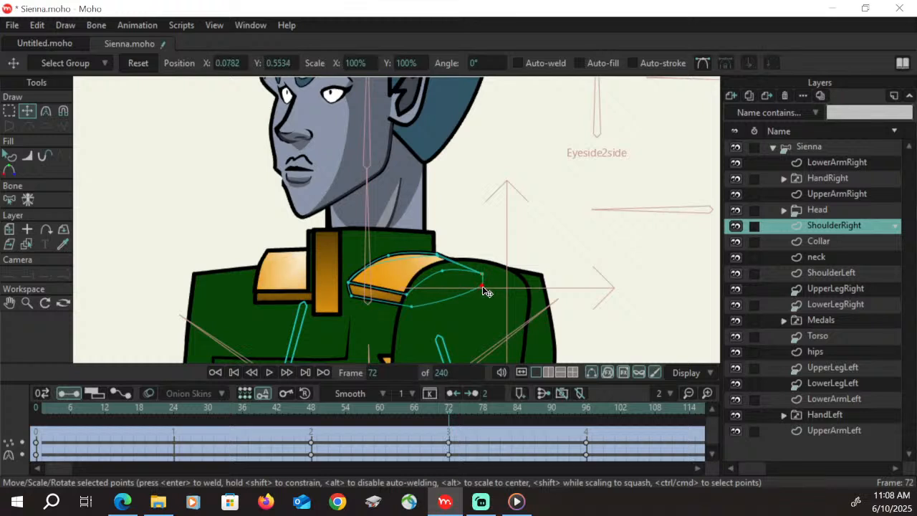
{"action": "left_click", "coordinate": [46, 112]}
{"action": "left_click_drag", "start_coordinate": [443, 264], "coordinate": [459, 265]}
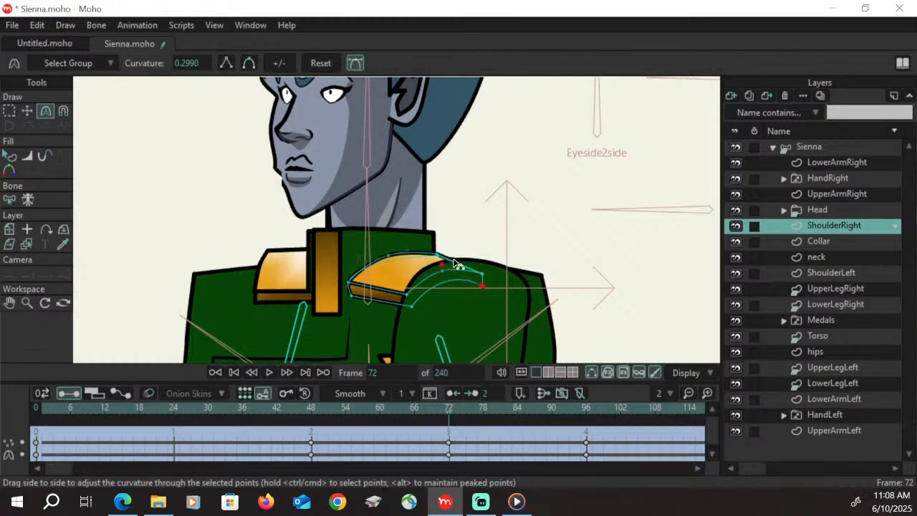
Save the file and, at frame 85, lower the right epaulette underside's rear side point toward its lower rear corner
{"action": "key", "text": "ctrl+s"}
{"action": "left_click_drag", "start_coordinate": [336, 414], "coordinate": [521, 414]}
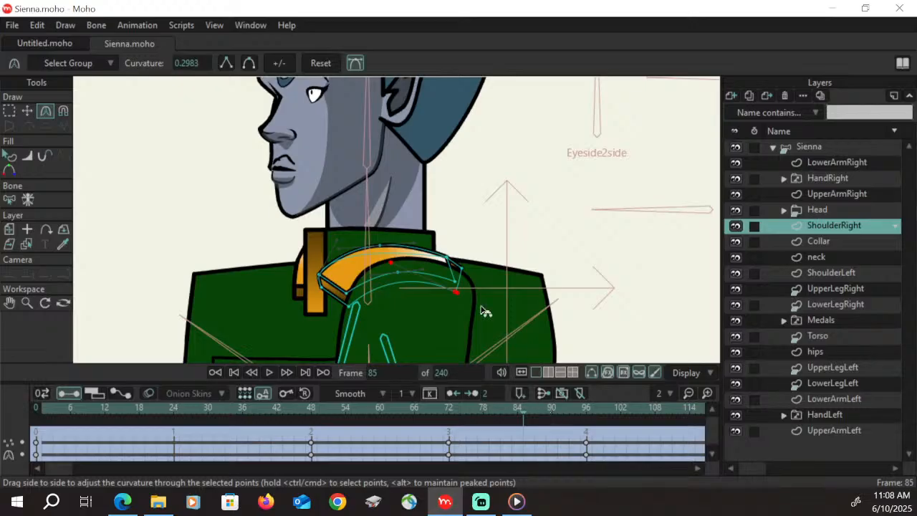
{"action": "left_click", "coordinate": [462, 268]}
{"action": "left_click", "coordinate": [27, 111]}
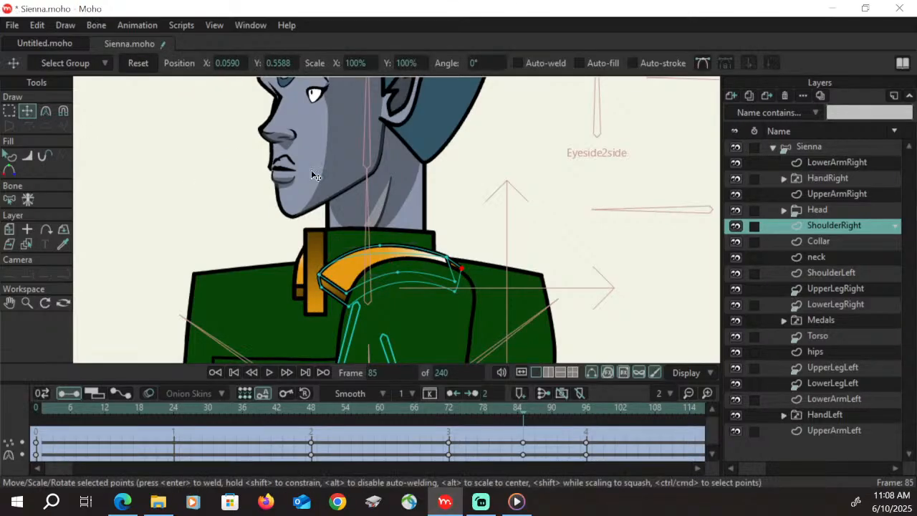
{"action": "left_click_drag", "start_coordinate": [463, 270], "coordinate": [459, 285]}
At frame 96, nudge the epaulette underside's rear side point and its lower rear and front corner points into line with the band
{"action": "left_click_drag", "start_coordinate": [471, 417], "coordinate": [586, 413]}
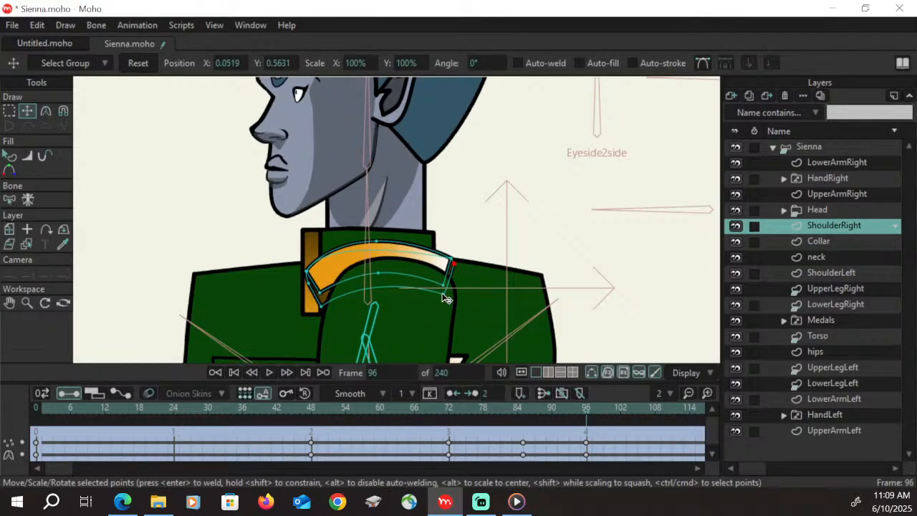
{"action": "left_click_drag", "start_coordinate": [444, 295], "coordinate": [442, 299]}
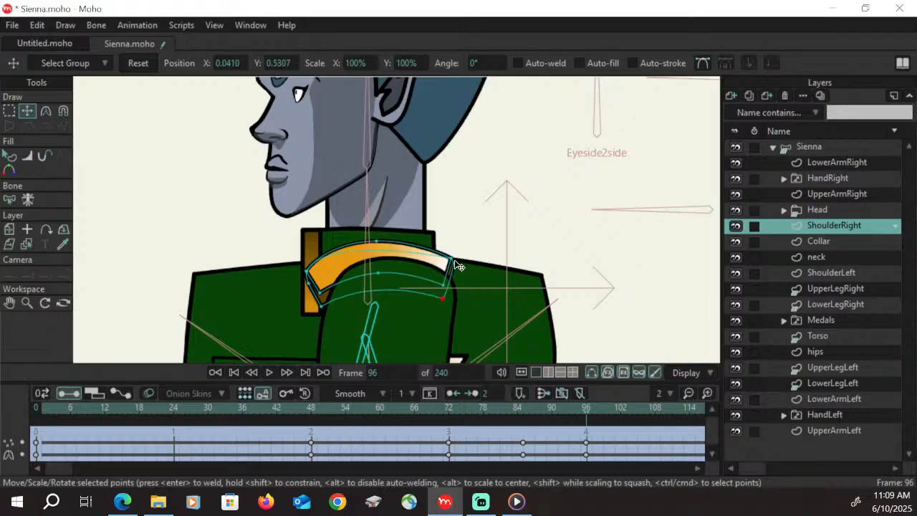
{"action": "left_click_drag", "start_coordinate": [452, 259], "coordinate": [453, 266]}
{"action": "left_click_drag", "start_coordinate": [442, 298], "coordinate": [439, 298]}
{"action": "left_click_drag", "start_coordinate": [318, 306], "coordinate": [315, 307]}
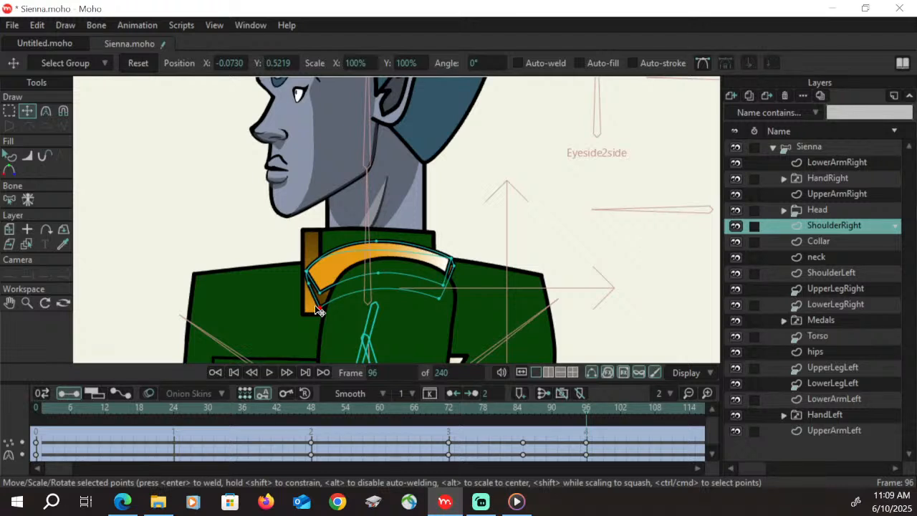
On the Torso layer at frame 96, pull the front shoulder corner in to the collar and reshape the chest's front edge points
{"action": "left_click", "coordinate": [27, 302]}
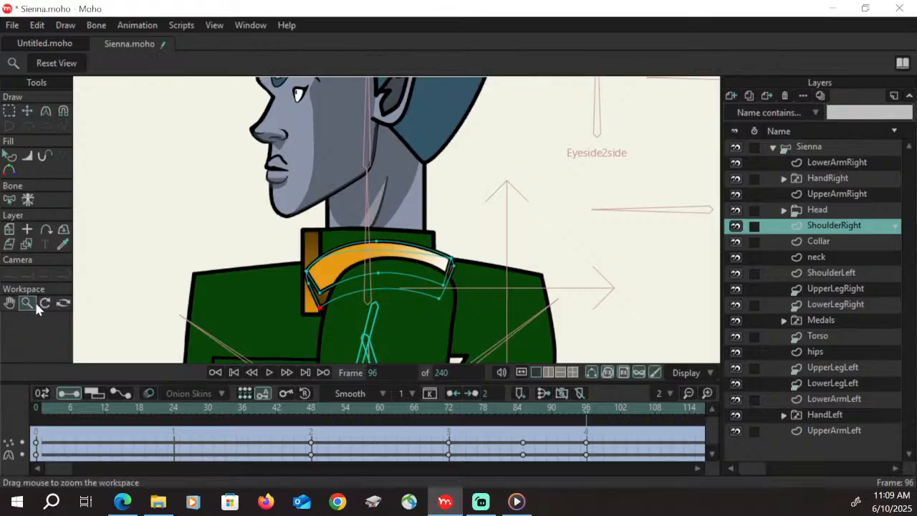
{"action": "left_click_drag", "start_coordinate": [359, 264], "coordinate": [230, 361]}
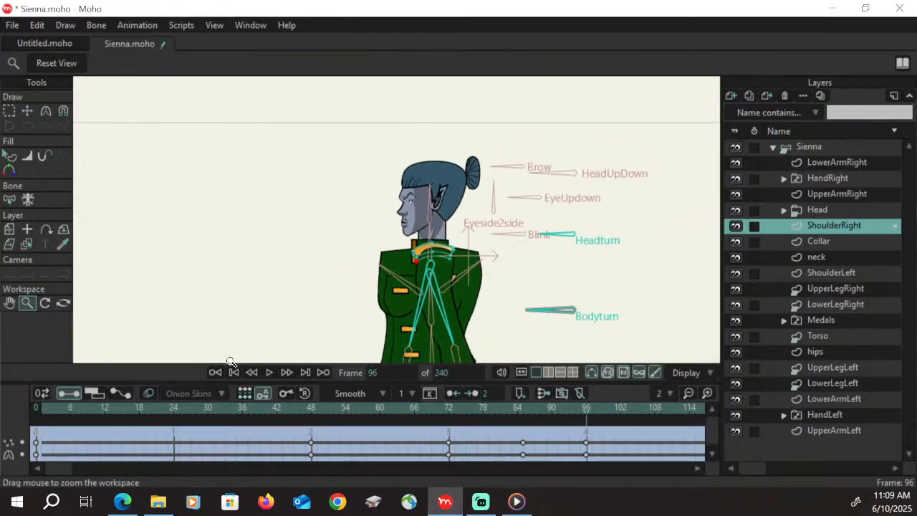
{"action": "left_click", "coordinate": [9, 301]}
{"action": "left_click_drag", "start_coordinate": [500, 287], "coordinate": [509, 164]}
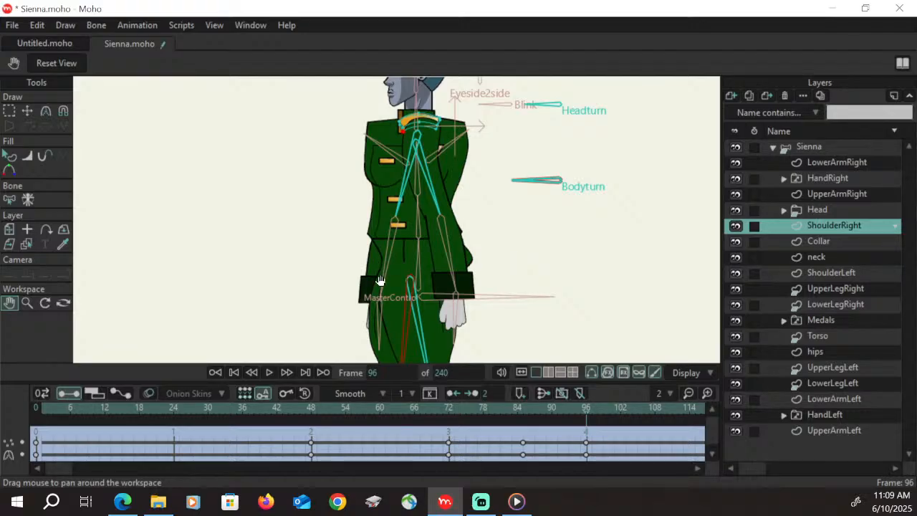
{"action": "left_click", "coordinate": [833, 337]}
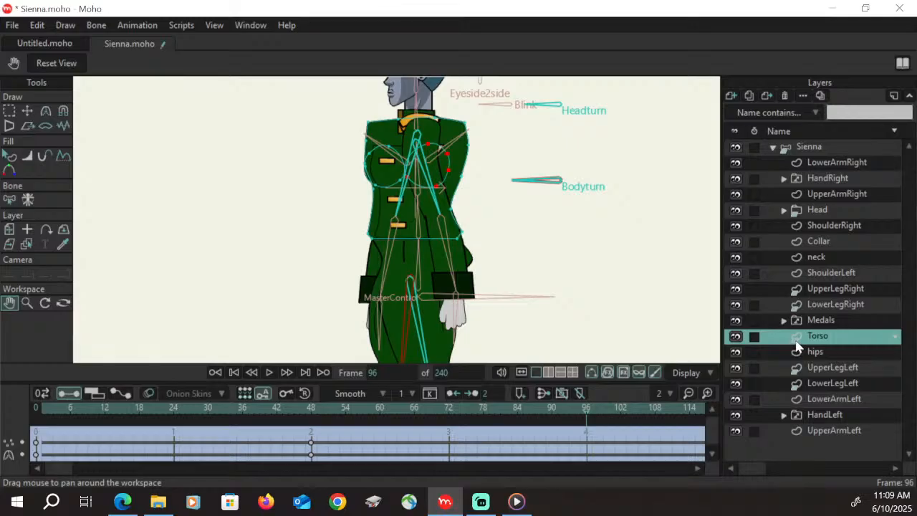
{"action": "key", "text": "Down"}
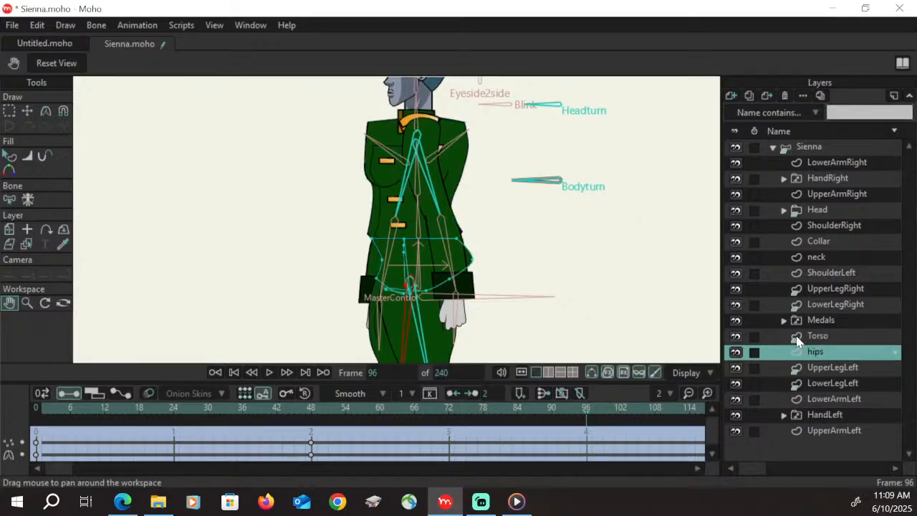
{"action": "key", "text": "Up"}
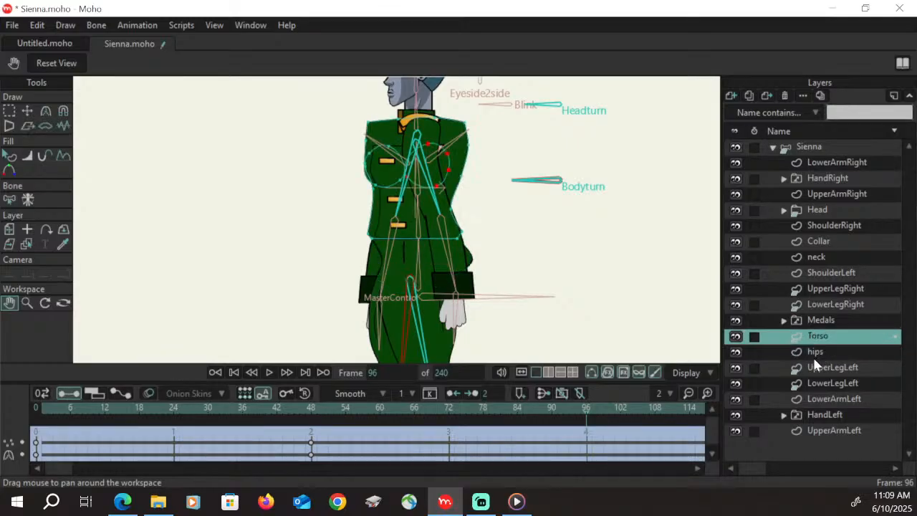
{"action": "left_click_drag", "start_coordinate": [469, 195], "coordinate": [463, 270]}
{"action": "left_click", "coordinate": [28, 303]}
{"action": "left_click_drag", "start_coordinate": [406, 279], "coordinate": [482, 258]}
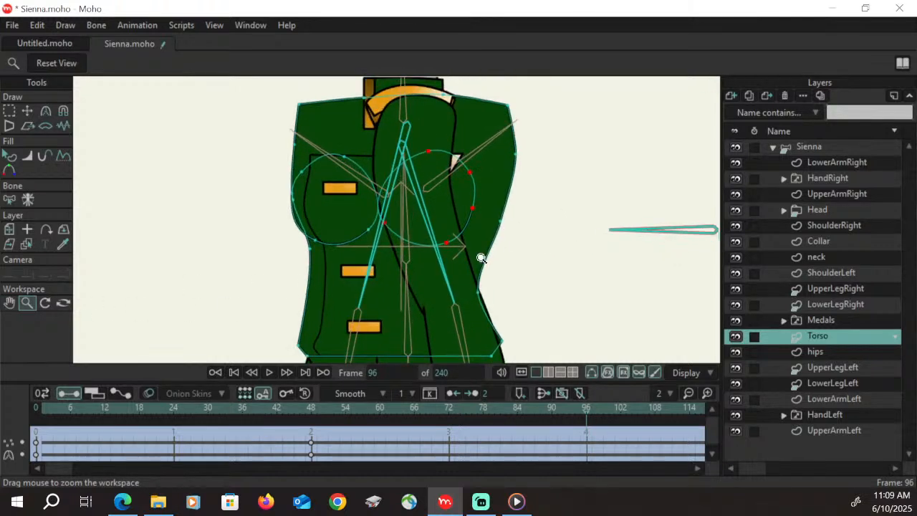
{"action": "left_click", "coordinate": [23, 112]}
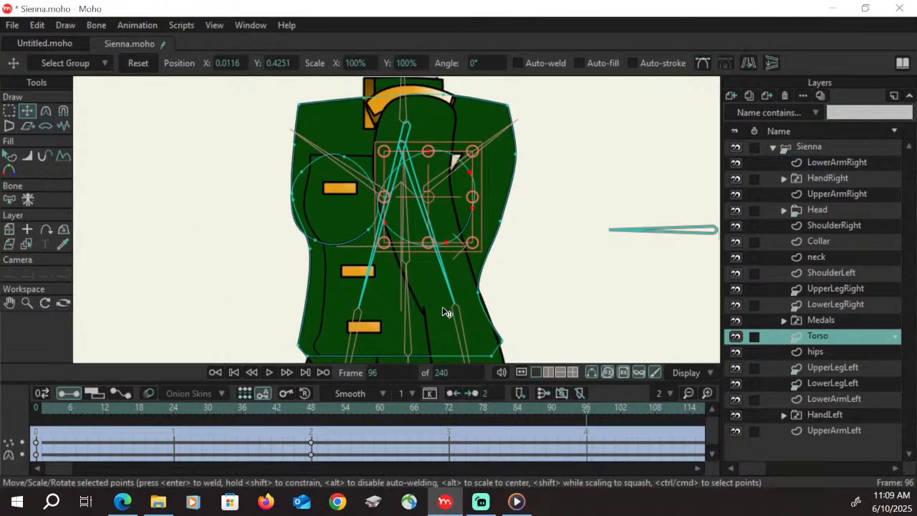
{"action": "left_click", "coordinate": [300, 106]}
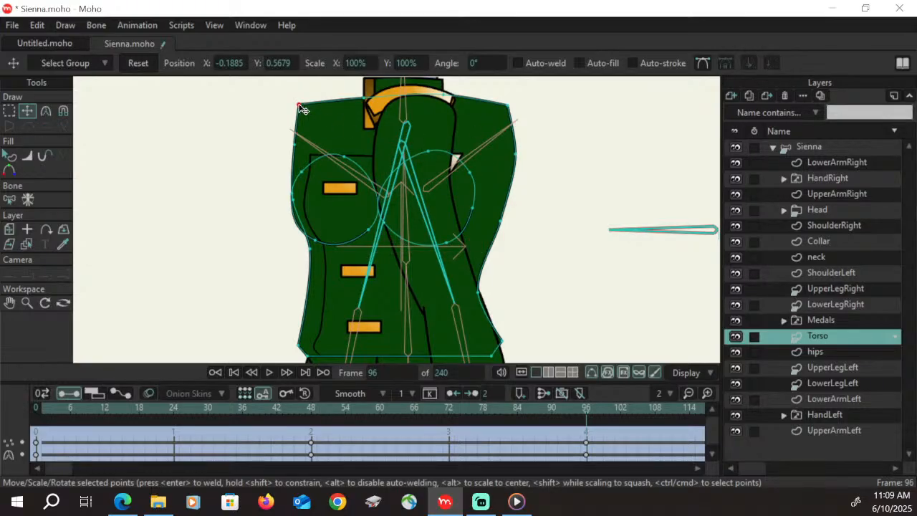
{"action": "left_click_drag", "start_coordinate": [303, 109], "coordinate": [370, 107]}
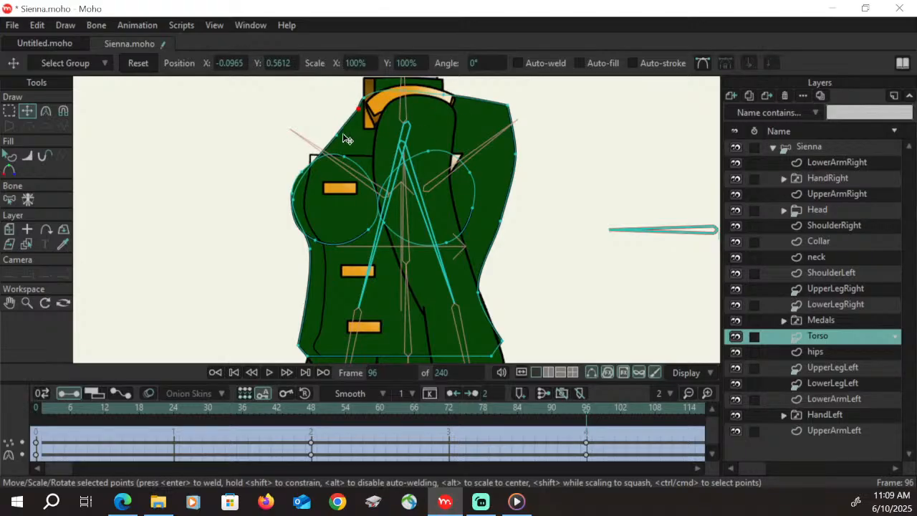
{"action": "left_click_drag", "start_coordinate": [343, 135], "coordinate": [343, 137]}
{"action": "left_click_drag", "start_coordinate": [295, 200], "coordinate": [319, 251]}
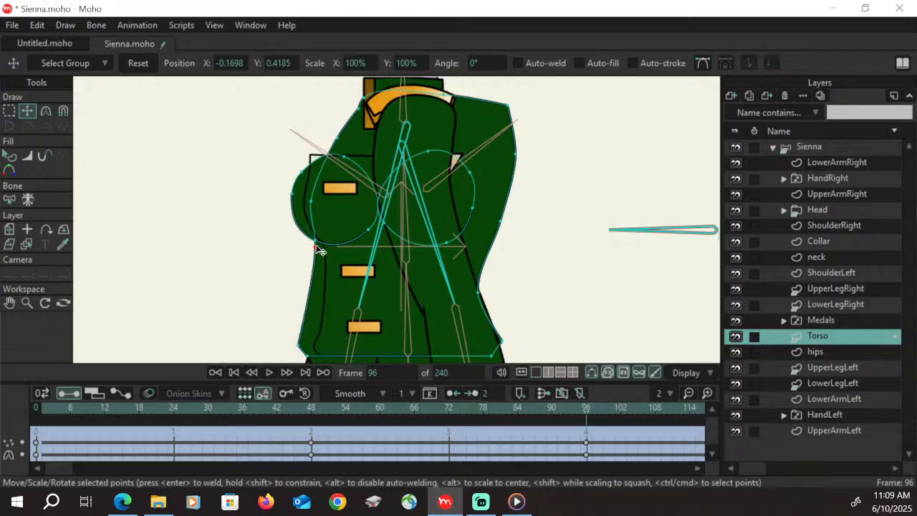
Move the two points at the torso's lower front corner inward to narrow the waist from the front
{"action": "left_click", "coordinate": [9, 303]}
{"action": "left_click_drag", "start_coordinate": [259, 281], "coordinate": [221, 215]}
{"action": "left_click", "coordinate": [28, 302]}
{"action": "left_click_drag", "start_coordinate": [378, 280], "coordinate": [354, 287]}
{"action": "left_click", "coordinate": [9, 111]}
{"action": "left_click_drag", "start_coordinate": [267, 331], "coordinate": [312, 277]}
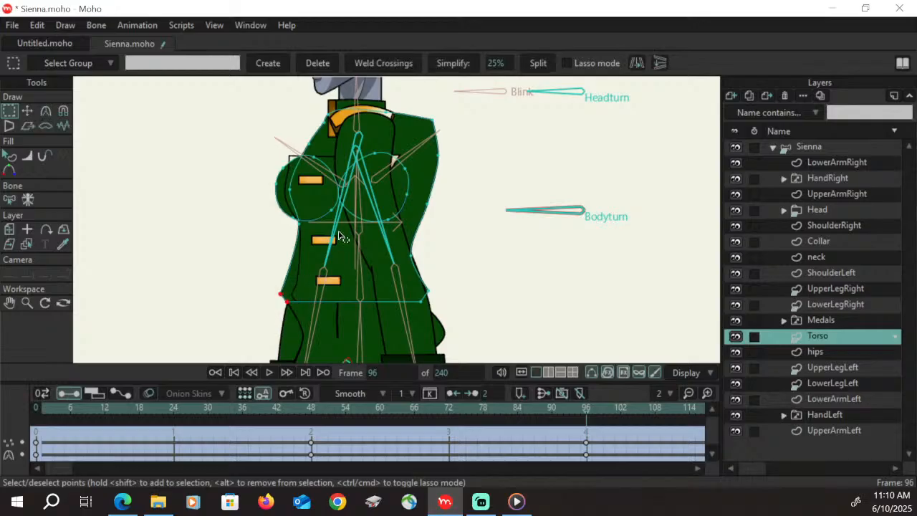
{"action": "left_click", "coordinate": [28, 112]}
{"action": "left_click_drag", "start_coordinate": [290, 316], "coordinate": [321, 316]}
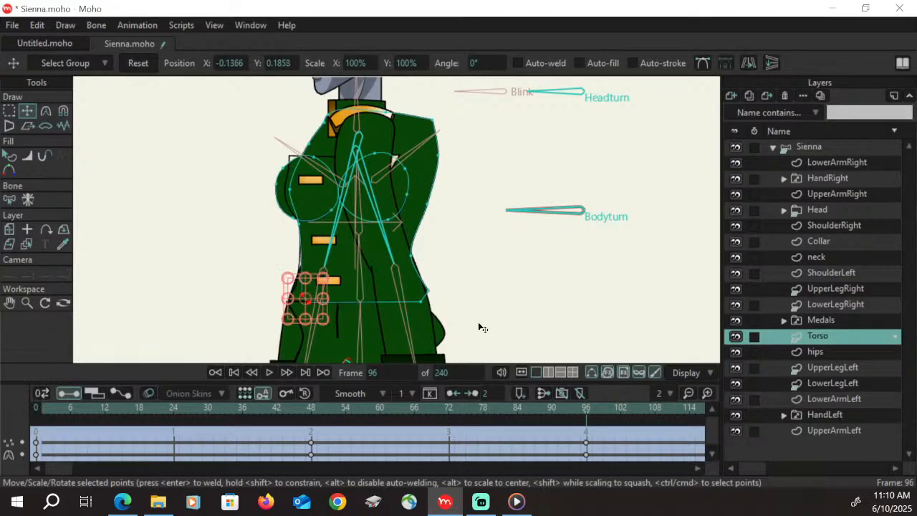
Select the torso's lower rear points and move them inward to narrow the waist from the back
{"action": "key", "text": "g"}
{"action": "left_click_drag", "start_coordinate": [450, 337], "coordinate": [399, 277]}
{"action": "left_click", "coordinate": [27, 112]}
Select the torso's rear shoulder and upper back points and move them inward to just behind the upper arm
{"action": "left_click", "coordinate": [10, 111]}
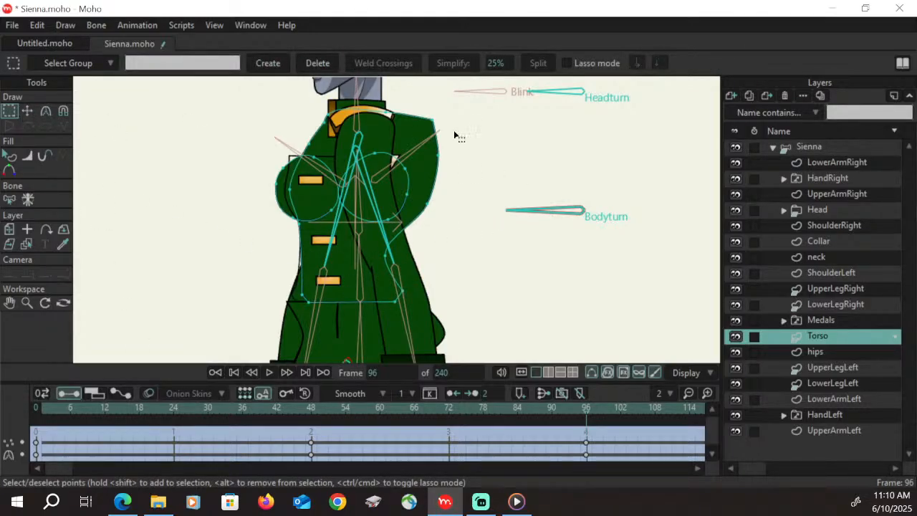
{"action": "left_click_drag", "start_coordinate": [439, 102], "coordinate": [413, 241]}
{"action": "key", "text": "t"}
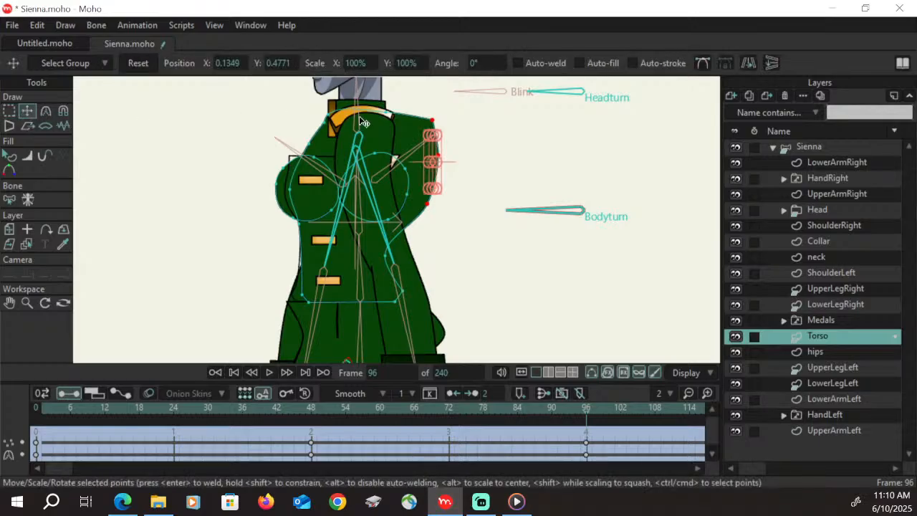
{"action": "left_click_drag", "start_coordinate": [437, 152], "coordinate": [413, 155]}
Round off the torso's rear shoulder corner by making its point smooth
{"action": "left_click", "coordinate": [14, 112]}
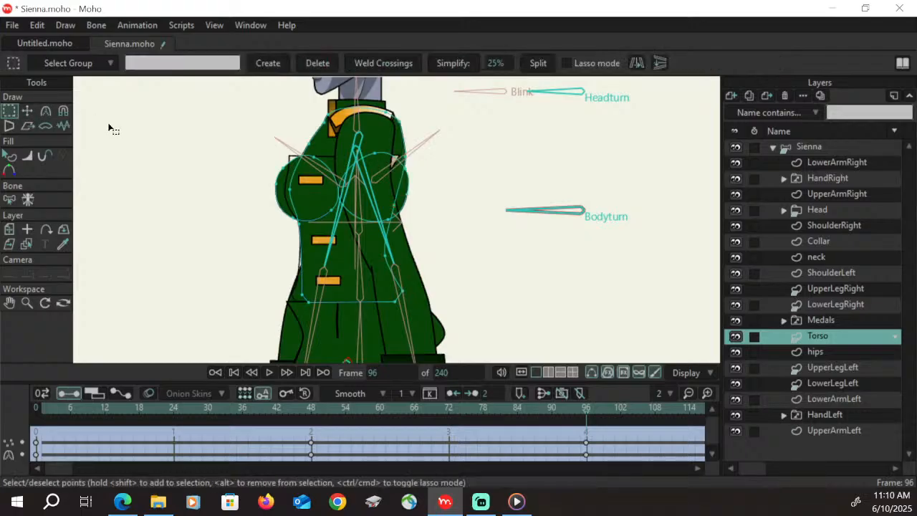
{"action": "left_click", "coordinate": [46, 111]}
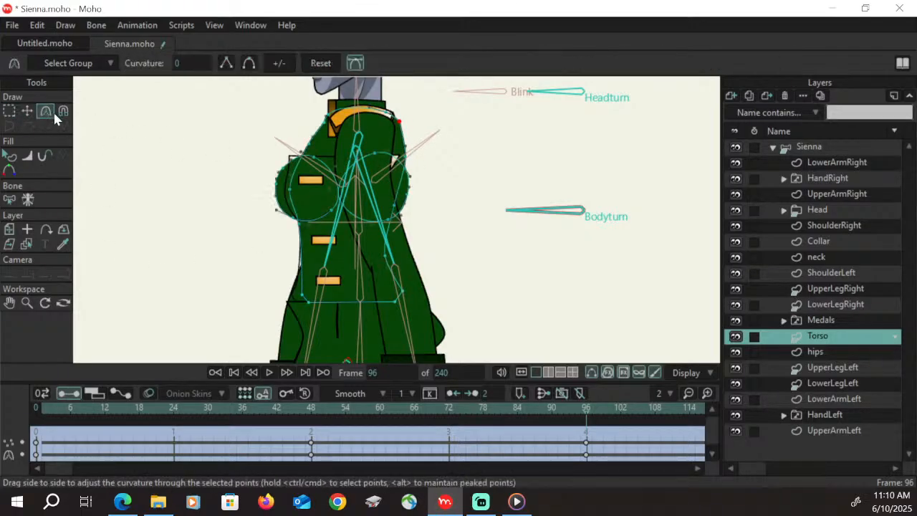
{"action": "left_click", "coordinate": [249, 63]}
{"action": "key", "text": "g"}
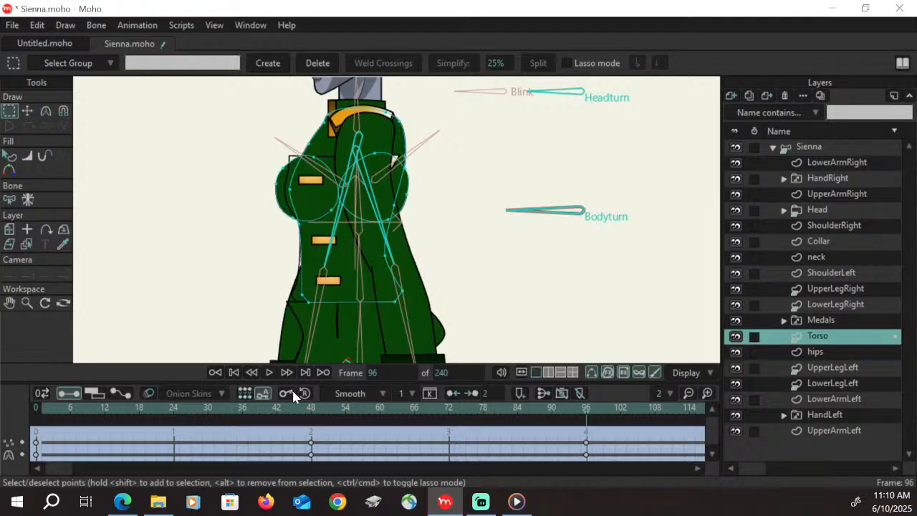
Select the front chest circle's points on the Torso layer and shift the circle slightly forward
{"action": "left_click", "coordinate": [27, 303]}
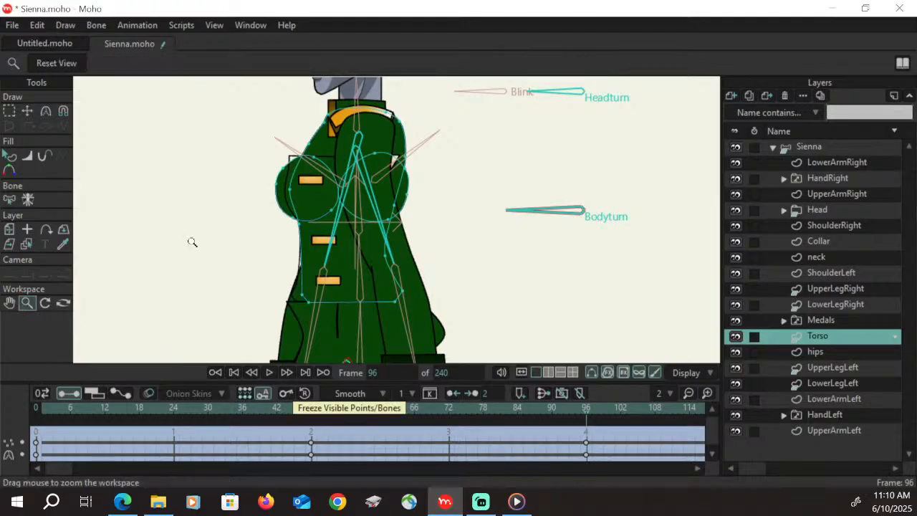
{"action": "left_click_drag", "start_coordinate": [191, 242], "coordinate": [406, 168]}
{"action": "left_click", "coordinate": [11, 112]}
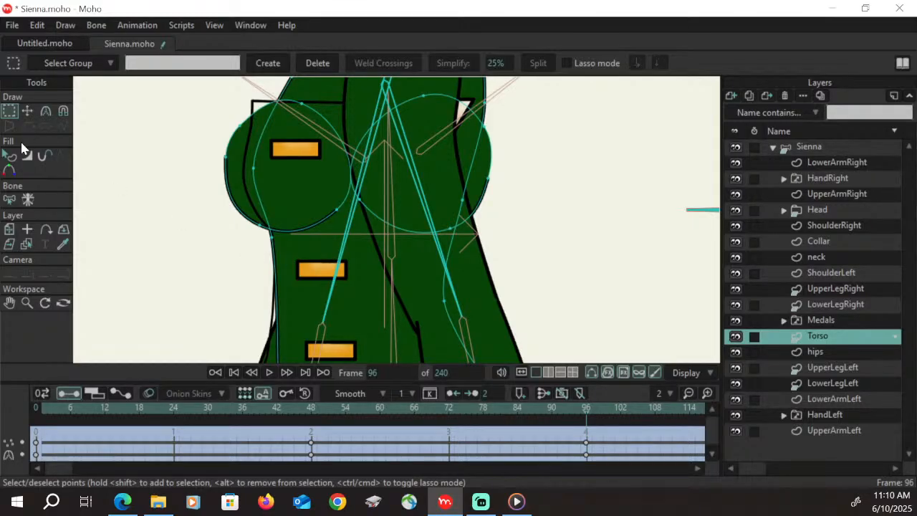
{"action": "left_click", "coordinate": [27, 112]}
{"action": "left_click", "coordinate": [10, 112]}
{"action": "left_click", "coordinate": [305, 181]}
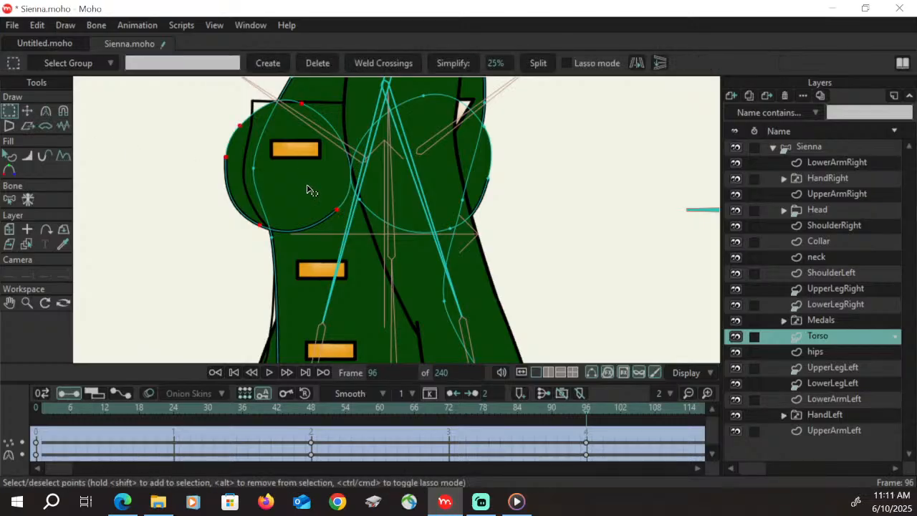
{"action": "left_click", "coordinate": [27, 112]}
{"action": "left_click_drag", "start_coordinate": [311, 185], "coordinate": [304, 185]}
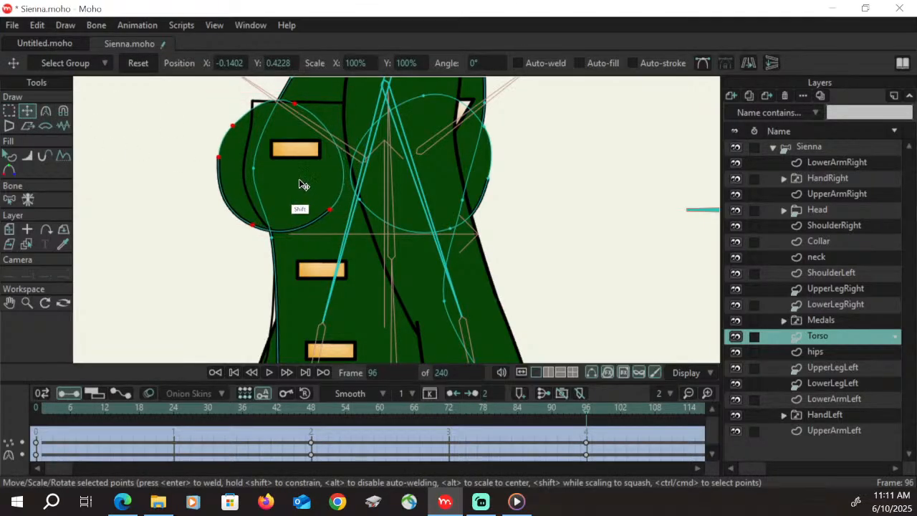
Move the front chest circle's top point onto the torso's front outline and raise its lower front point slightly
{"action": "left_click", "coordinate": [9, 303]}
{"action": "left_click_drag", "start_coordinate": [163, 250], "coordinate": [164, 318]}
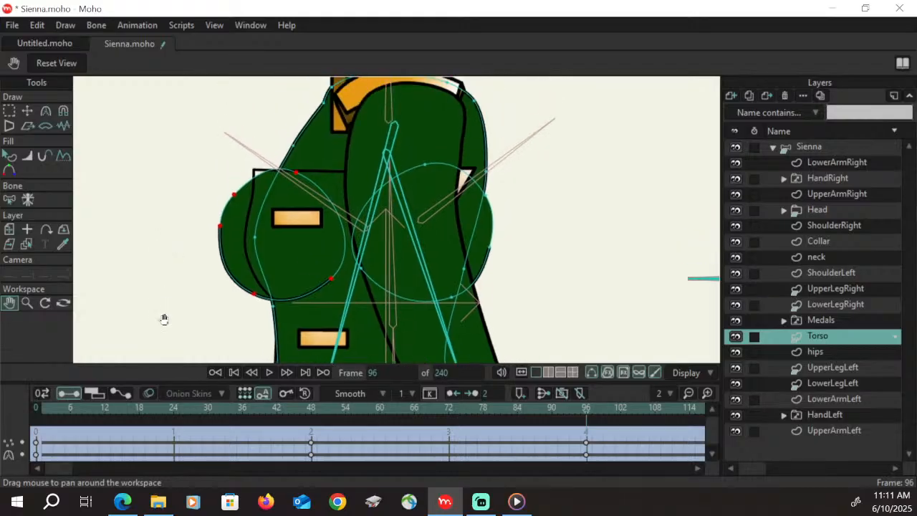
{"action": "left_click", "coordinate": [27, 112]}
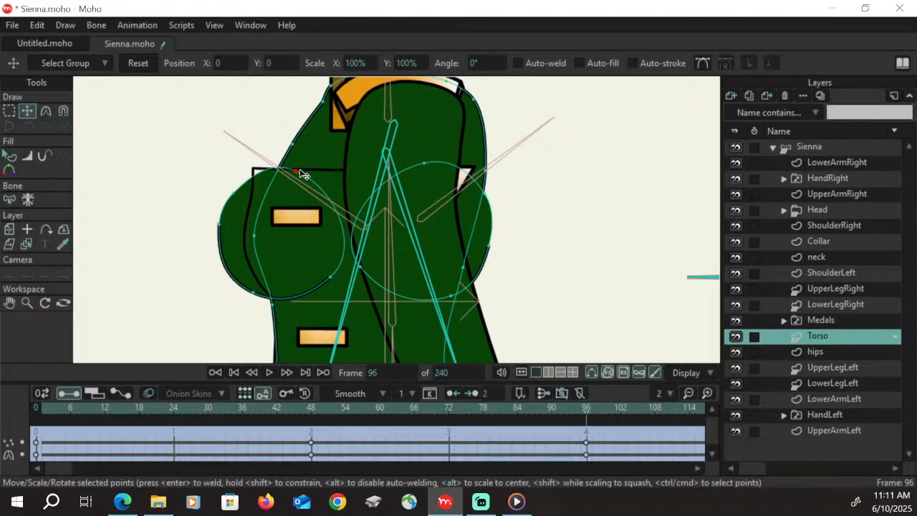
{"action": "left_click_drag", "start_coordinate": [303, 177], "coordinate": [283, 166]}
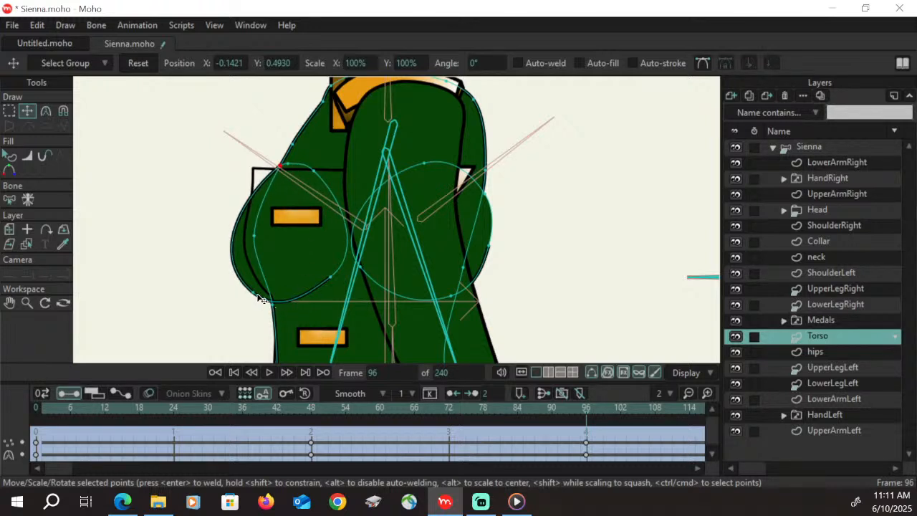
{"action": "left_click_drag", "start_coordinate": [258, 294], "coordinate": [257, 290]}
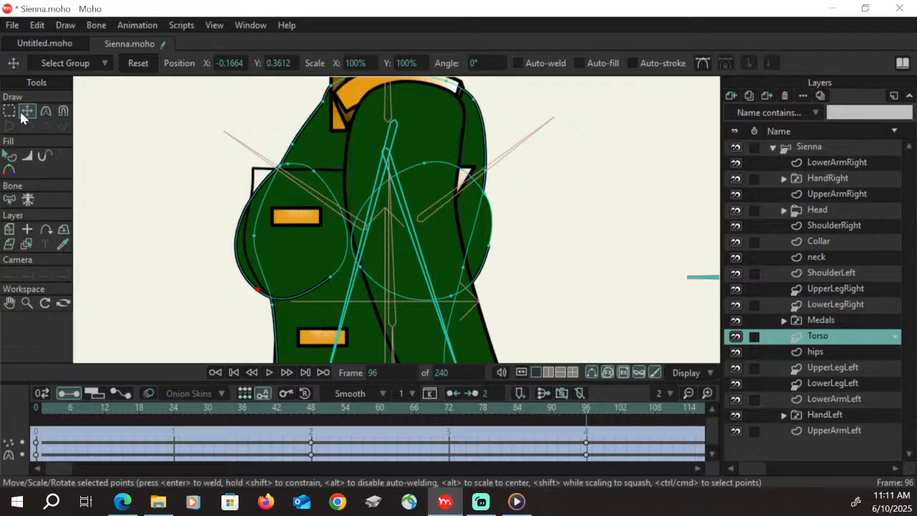
Select the rear chest circle's points and move the circle forward to overlap the front chest circle
{"action": "key", "text": "g"}
{"action": "double_click", "coordinate": [487, 268]}
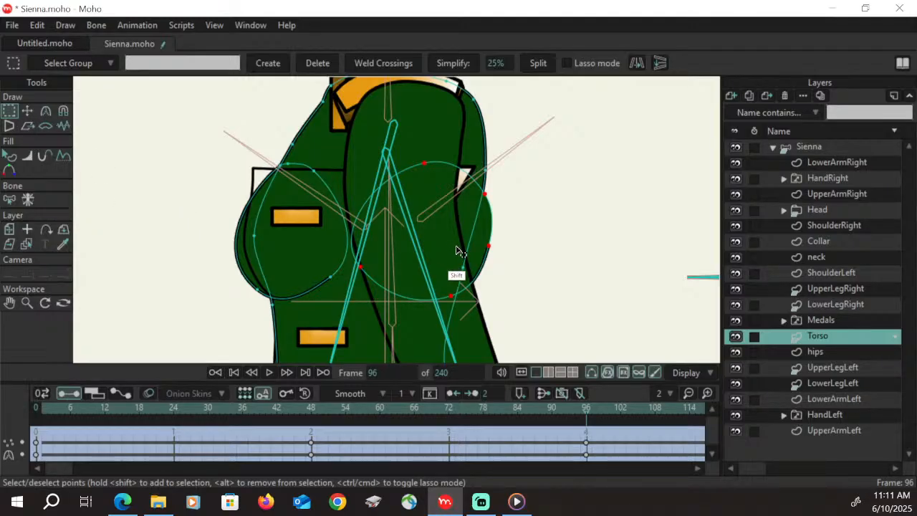
{"action": "key", "text": "t"}
{"action": "left_click_drag", "start_coordinate": [455, 242], "coordinate": [385, 201]}
Adjust the curvature at the overlapping chest circle's lower front point and move that point slightly forward
{"action": "left_click", "coordinate": [28, 304]}
{"action": "left_click", "coordinate": [9, 110]}
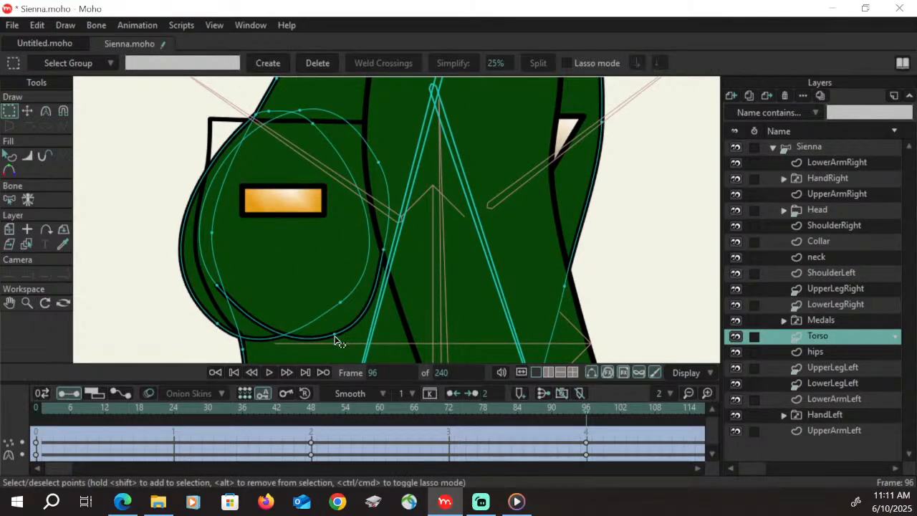
{"action": "left_click", "coordinate": [46, 111]}
{"action": "left_click_drag", "start_coordinate": [290, 349], "coordinate": [269, 350]}
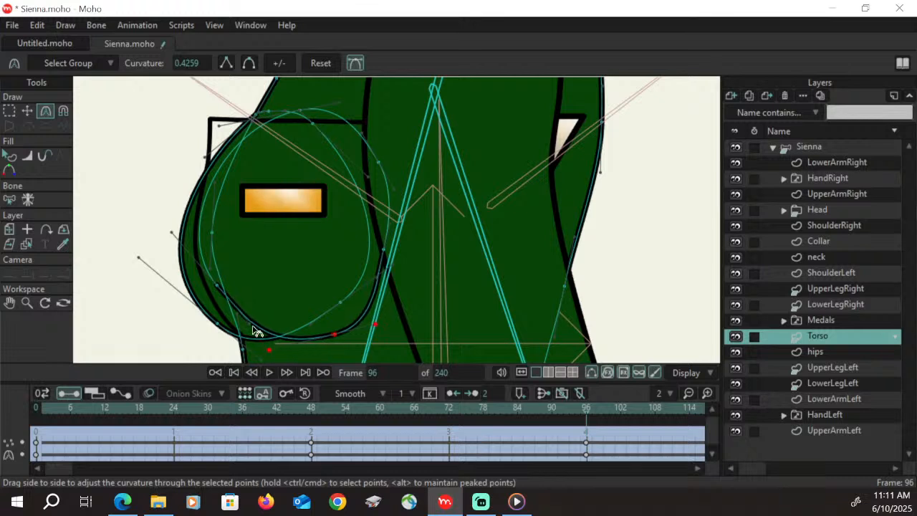
{"action": "left_click", "coordinate": [28, 112]}
{"action": "left_click_drag", "start_coordinate": [232, 299], "coordinate": [215, 290]}
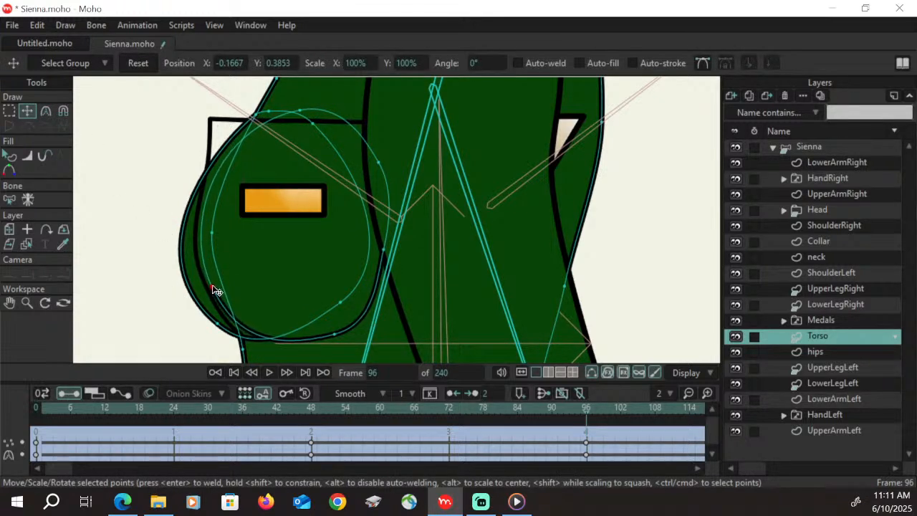
Reposition the overlapping chest circle's rear, bottom and front points, placing its front points along the other chest circle's outline
{"action": "left_click", "coordinate": [385, 255]}
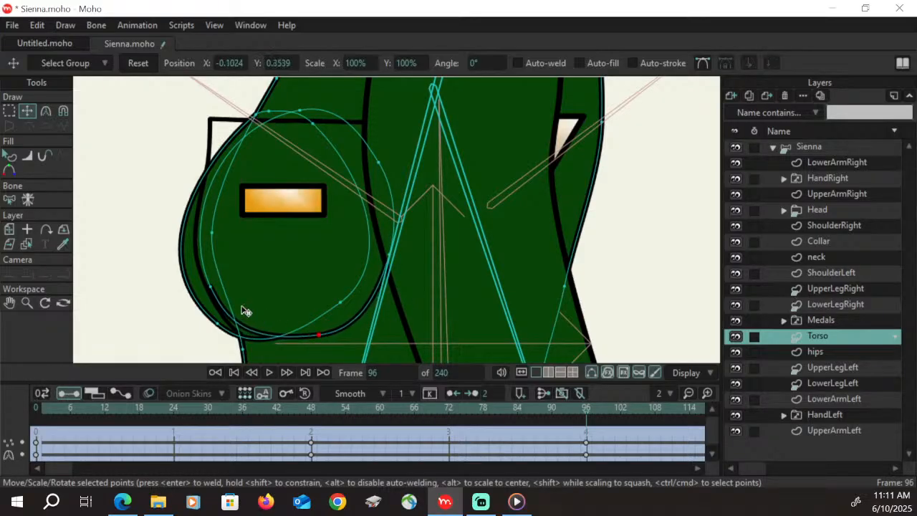
{"action": "left_click", "coordinate": [204, 289]}
{"action": "left_click_drag", "start_coordinate": [208, 294], "coordinate": [275, 349]}
Extend the curve handles at the overlapping chest circle's bottom and upper front points to round its front edge, and scrub the timeline to check
{"action": "left_click", "coordinate": [46, 111]}
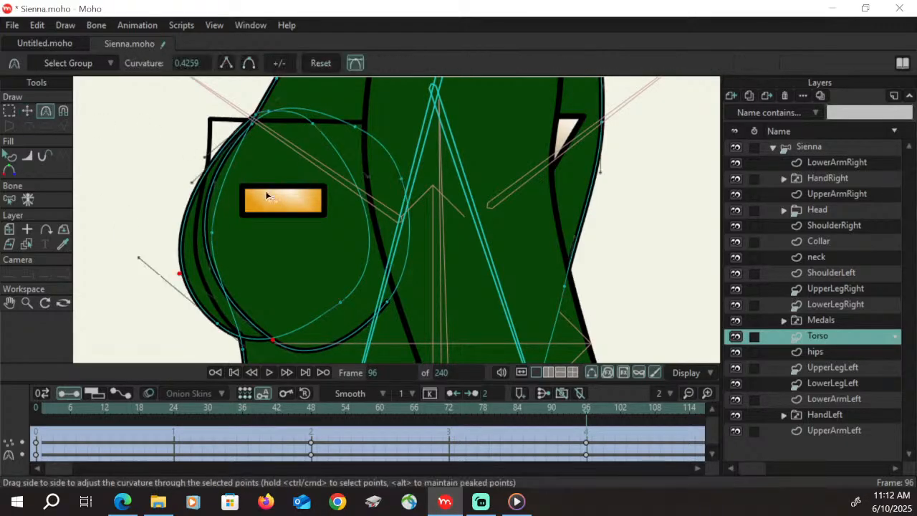
{"action": "left_click_drag", "start_coordinate": [182, 287], "coordinate": [170, 317]}
{"action": "left_click_drag", "start_coordinate": [320, 354], "coordinate": [320, 351]}
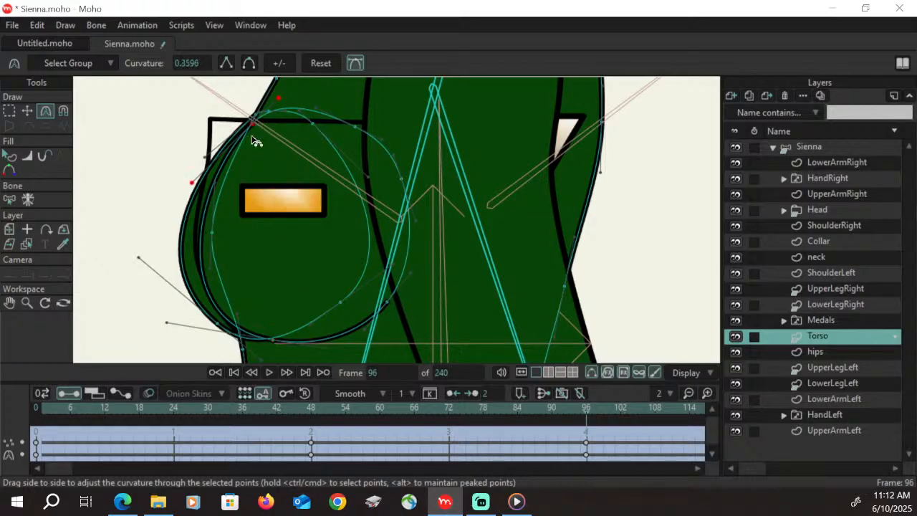
{"action": "left_click_drag", "start_coordinate": [194, 183], "coordinate": [175, 206]}
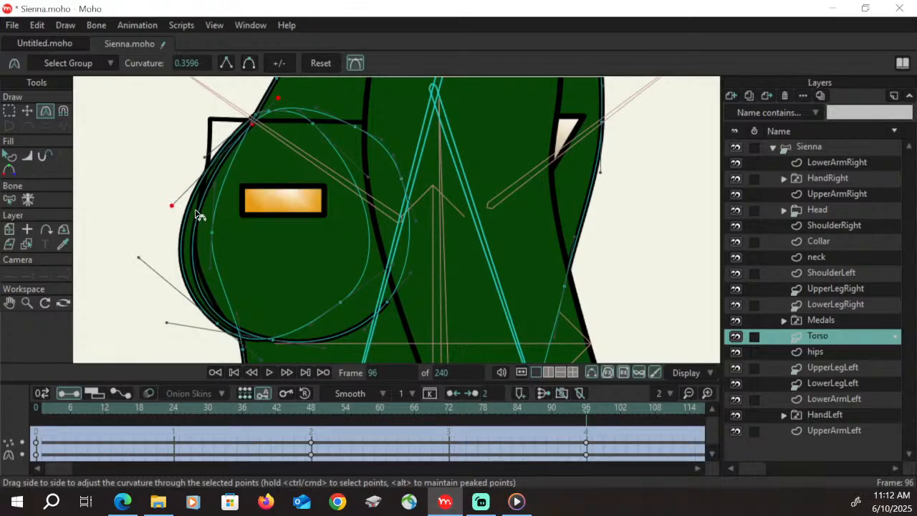
{"action": "left_click", "coordinate": [27, 110]}
{"action": "left_click", "coordinate": [357, 127]}
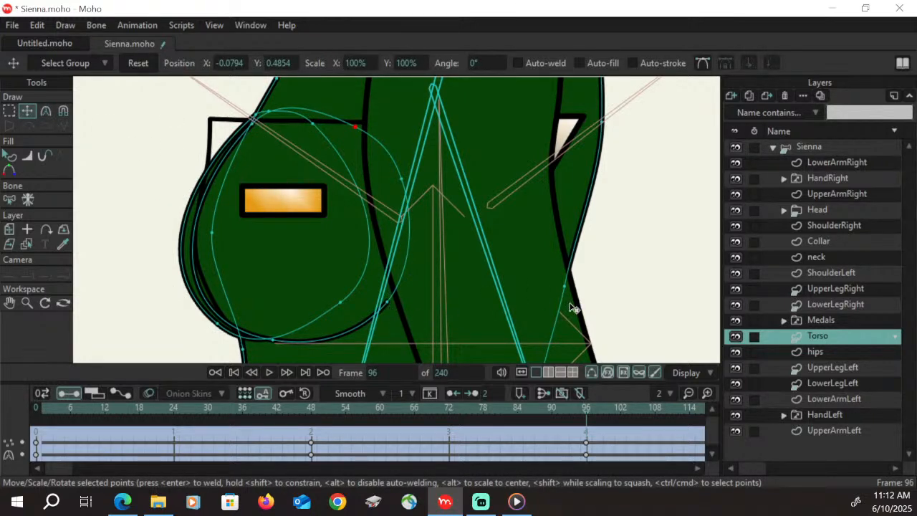
{"action": "left_click_drag", "start_coordinate": [564, 408], "coordinate": [585, 420]}
Move the far chest circle's lower rear point forward and down and its top rear point slightly forward, and scrub the timeline to check
{"action": "left_click", "coordinate": [9, 111]}
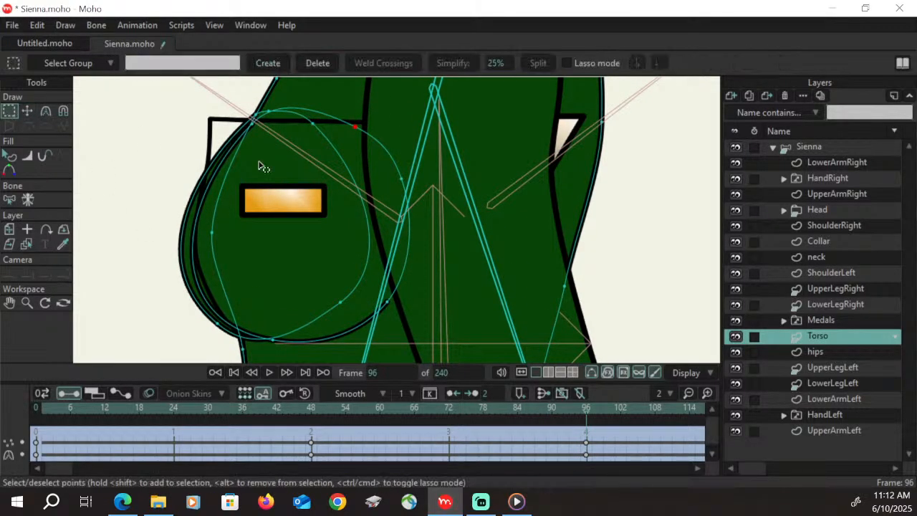
{"action": "double_click", "coordinate": [342, 308]}
{"action": "left_click", "coordinate": [342, 304]}
{"action": "left_click", "coordinate": [27, 112]}
{"action": "left_click_drag", "start_coordinate": [341, 306], "coordinate": [309, 333]}
{"action": "left_click_drag", "start_coordinate": [313, 125], "coordinate": [308, 124]}
{"action": "left_click_drag", "start_coordinate": [321, 410], "coordinate": [588, 420]}
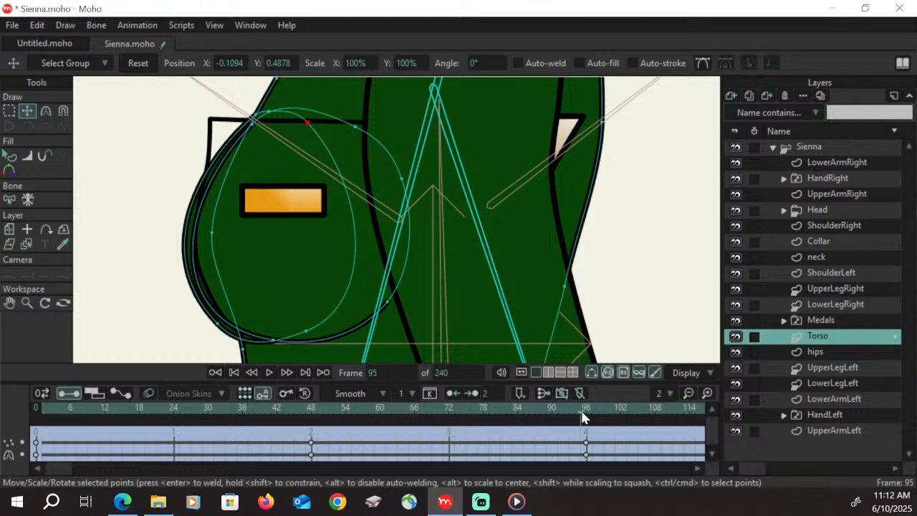
Select the far chest shape and lower it to the back of the Torso layer's shapes
{"action": "left_click", "coordinate": [9, 156]}
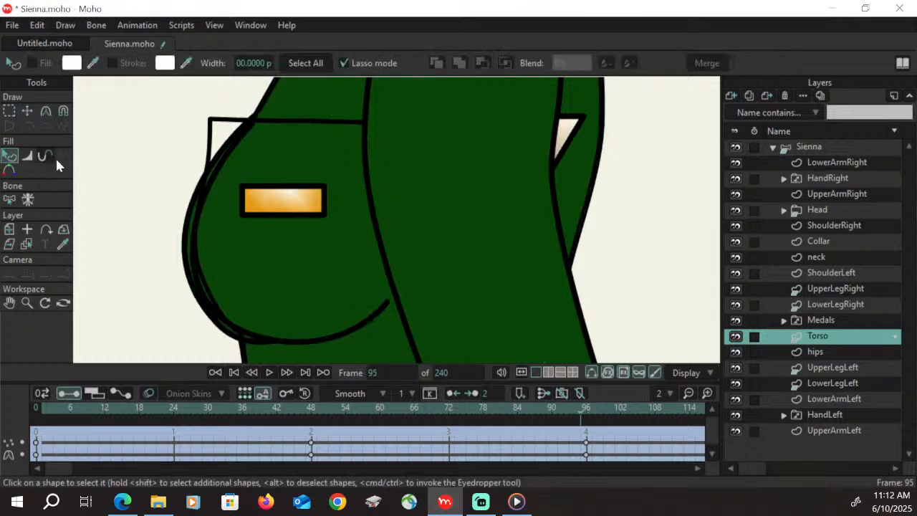
{"action": "left_click", "coordinate": [187, 248]}
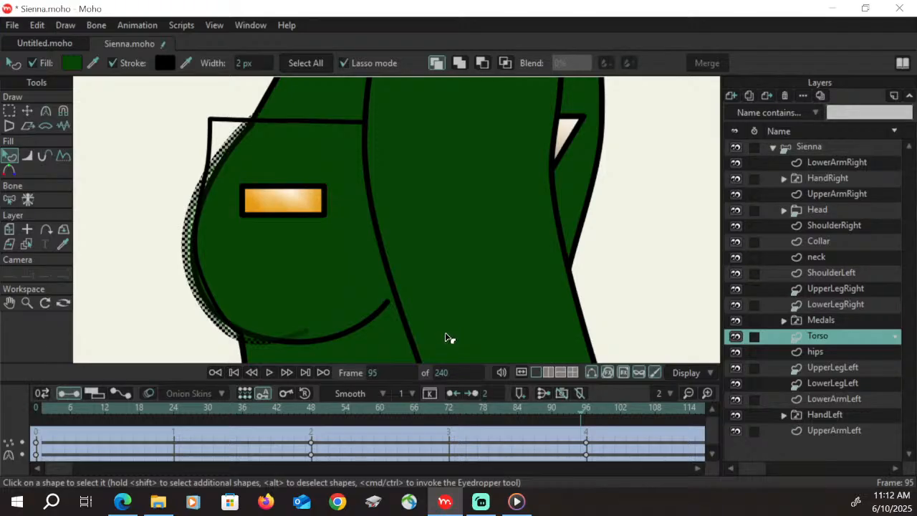
{"action": "left_click", "coordinate": [74, 26]}
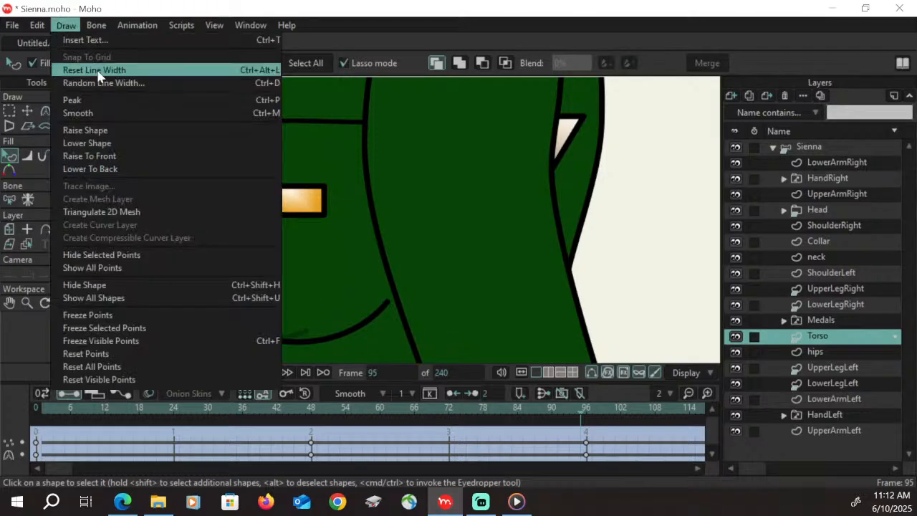
{"action": "left_click", "coordinate": [117, 169]}
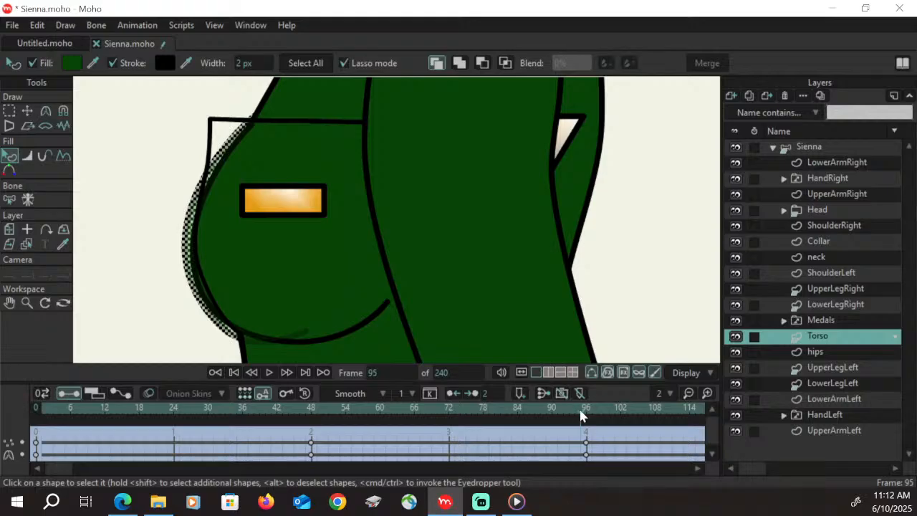
{"action": "left_click", "coordinate": [164, 272]}
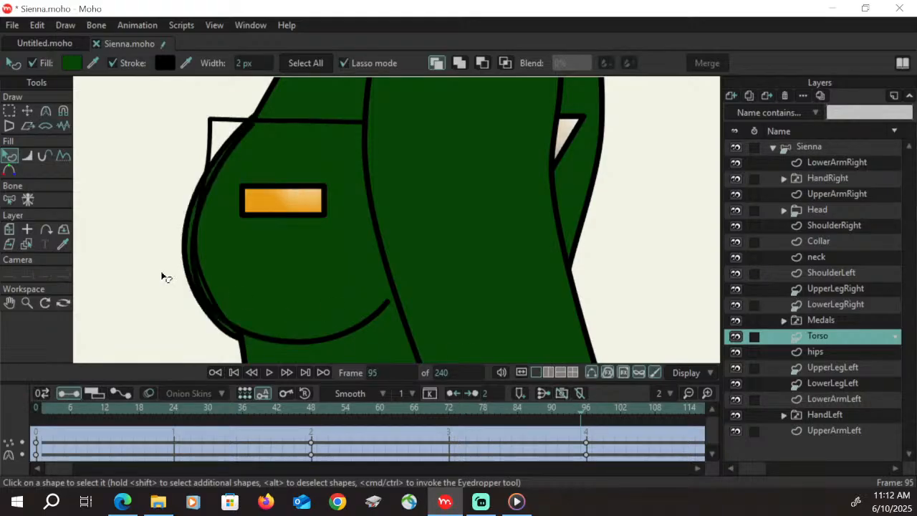
{"action": "mouse_move", "coordinate": [492, 418]}
{"action": "left_mouse_down"}
{"action": "mouse_move", "coordinate": [585, 420]}
{"action": "mouse_move", "coordinate": [594, 428]}
{"action": "mouse_move", "coordinate": [587, 423]}
{"action": "left_mouse_up"}
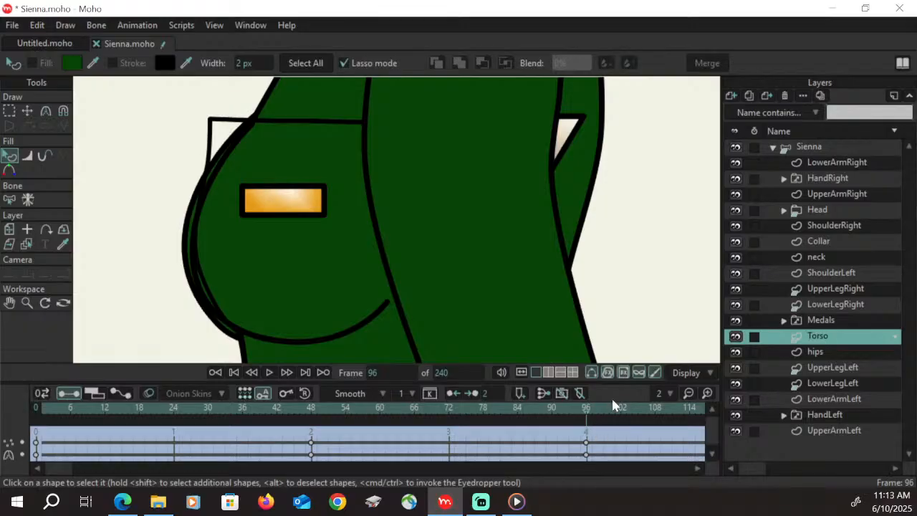
{"action": "left_click", "coordinate": [26, 302]}
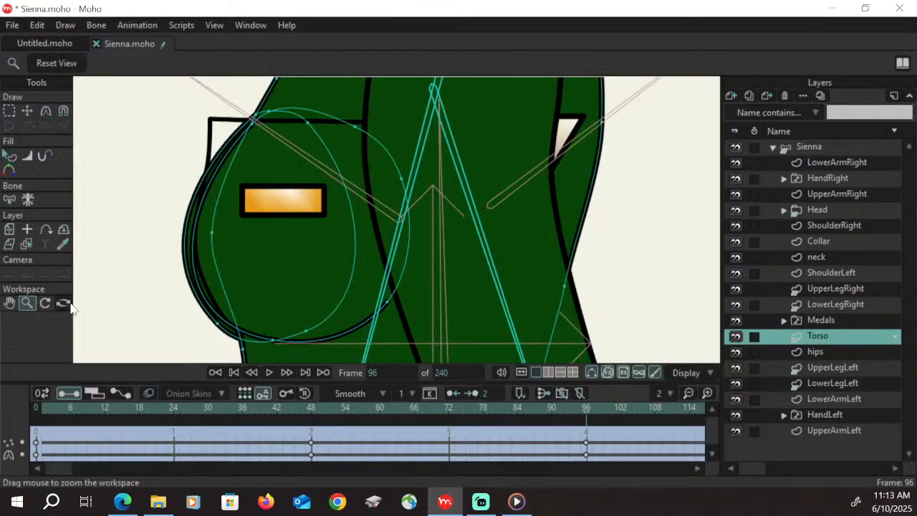
{"action": "left_click_drag", "start_coordinate": [387, 288], "coordinate": [463, 281]}
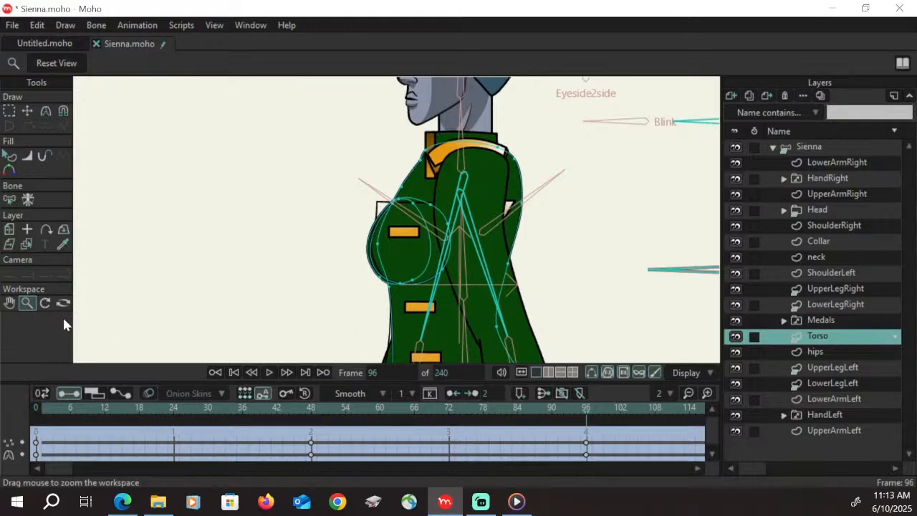
{"action": "left_click", "coordinate": [9, 303]}
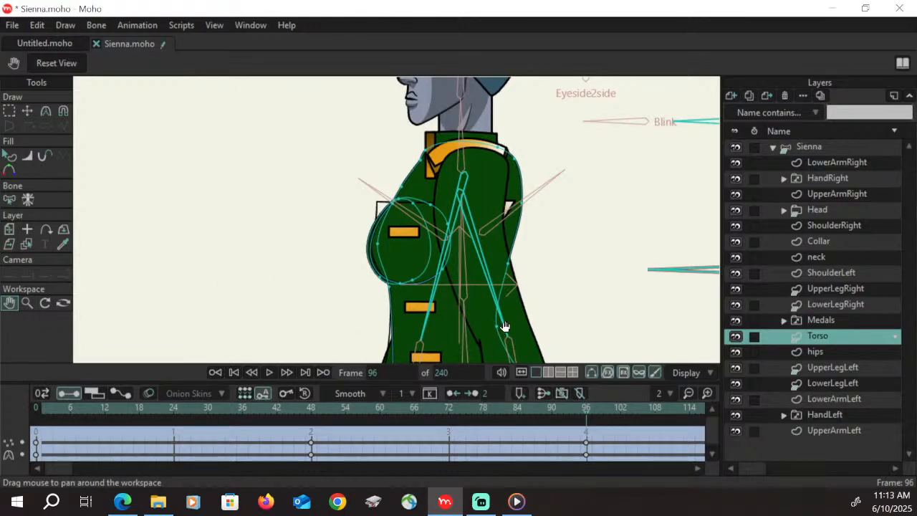
{"action": "left_click_drag", "start_coordinate": [496, 292], "coordinate": [429, 266]}
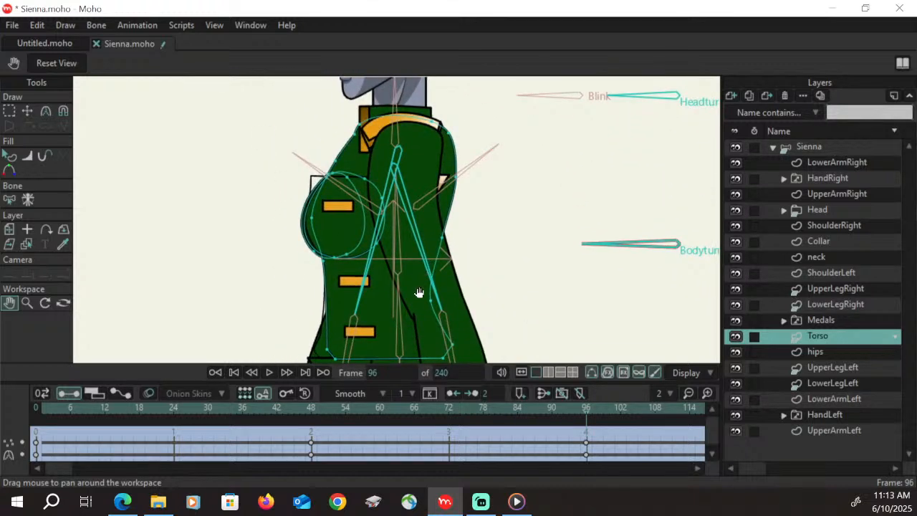
{"action": "left_click", "coordinate": [784, 320]}
{"action": "left_click", "coordinate": [854, 354]}
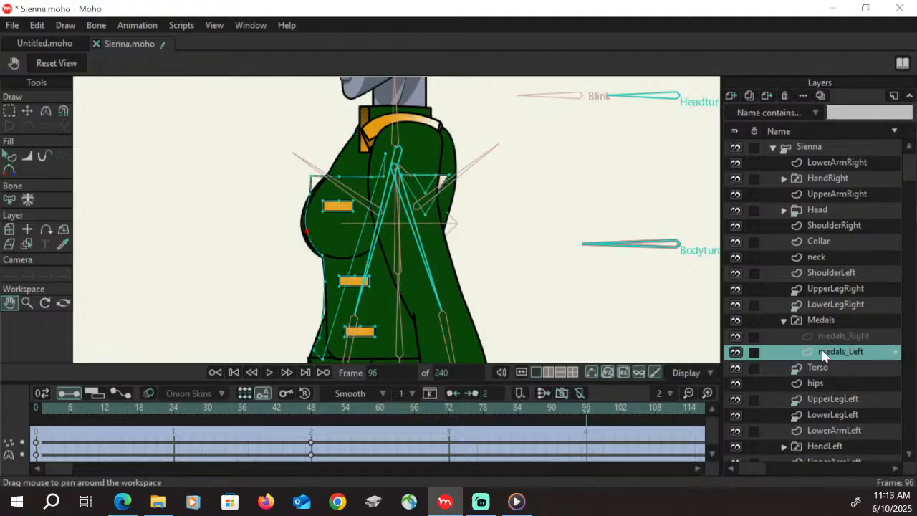
{"action": "left_click", "coordinate": [27, 303]}
{"action": "left_click_drag", "start_coordinate": [334, 185], "coordinate": [485, 110]}
{"action": "left_click_drag", "start_coordinate": [421, 153], "coordinate": [382, 222]}
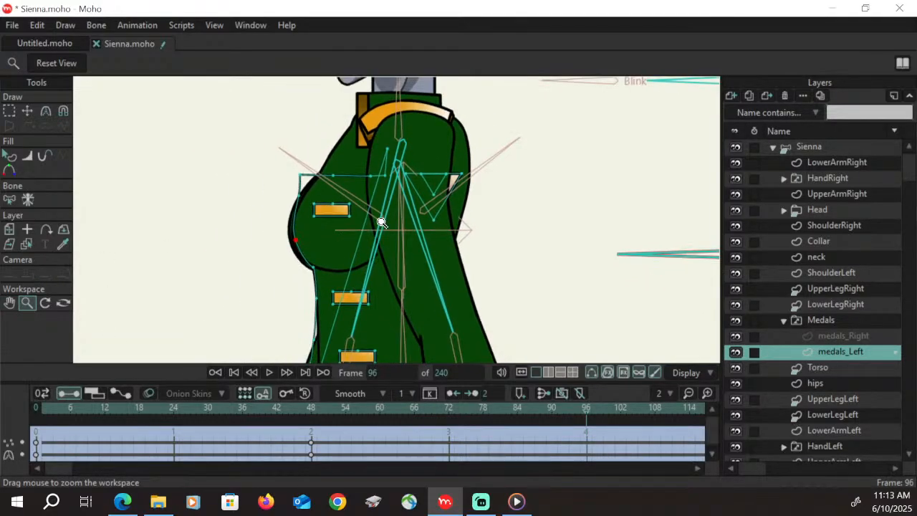
On the Torso layer, move the front outline's points between the collar and the chest to form a sloping upper chest line
{"action": "left_click", "coordinate": [830, 366]}
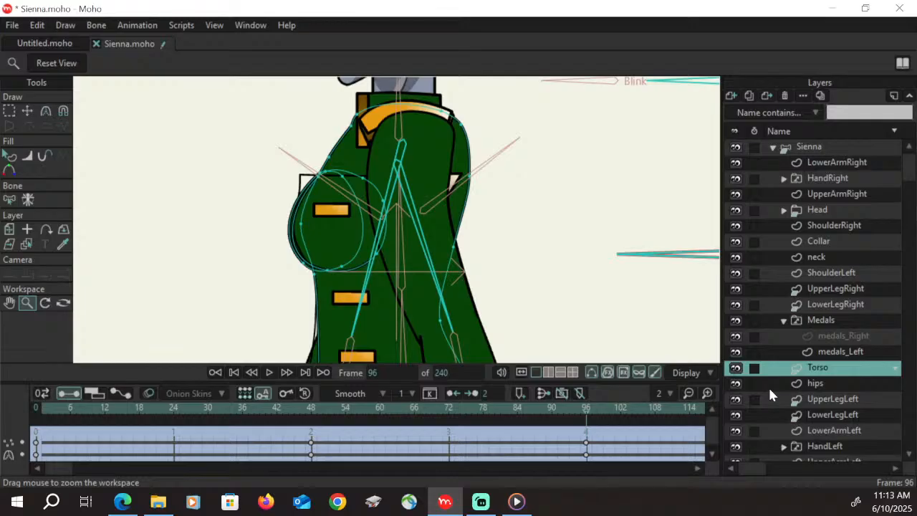
{"action": "left_click", "coordinate": [27, 111]}
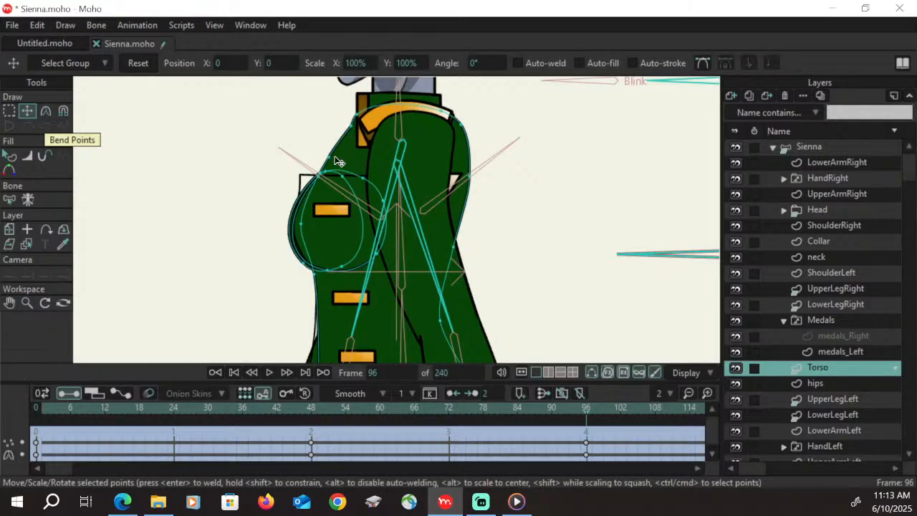
{"action": "left_click_drag", "start_coordinate": [334, 163], "coordinate": [332, 162]}
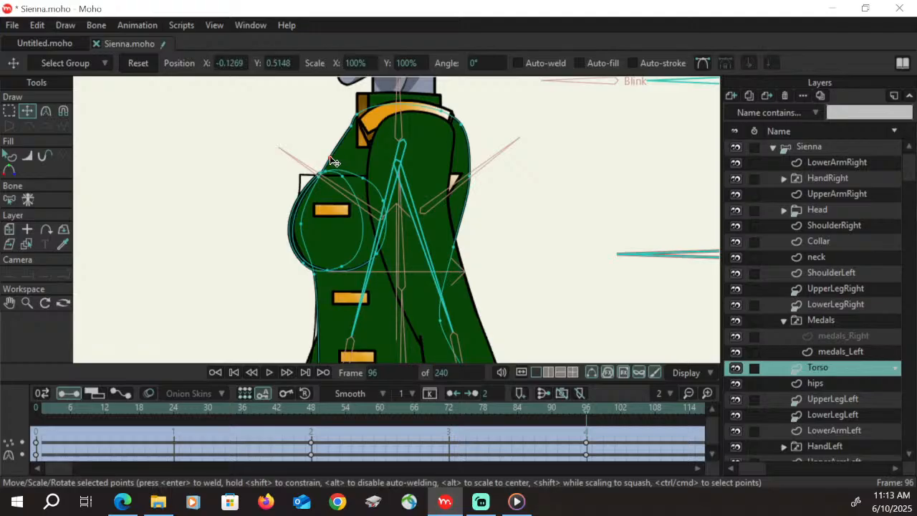
{"action": "left_click_drag", "start_coordinate": [351, 126], "coordinate": [330, 165]}
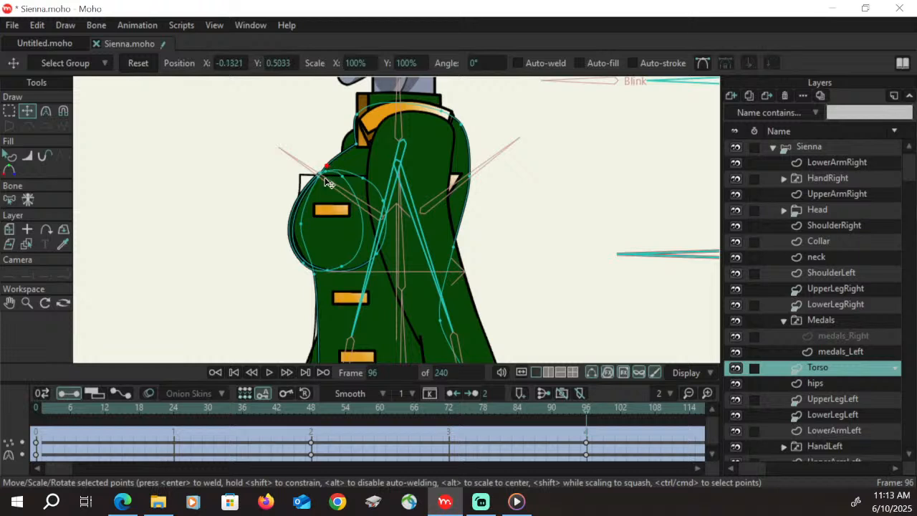
{"action": "left_click_drag", "start_coordinate": [362, 124], "coordinate": [325, 171]}
{"action": "left_click", "coordinate": [363, 146]}
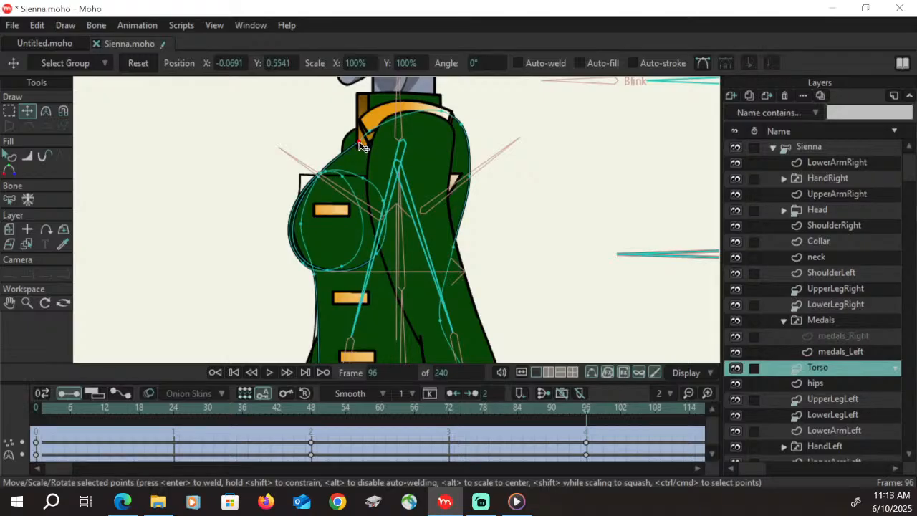
Adjust the torso outline's curve handles just above the chest, and scrub the timeline back to frame 96 to check
{"action": "key", "text": "c"}
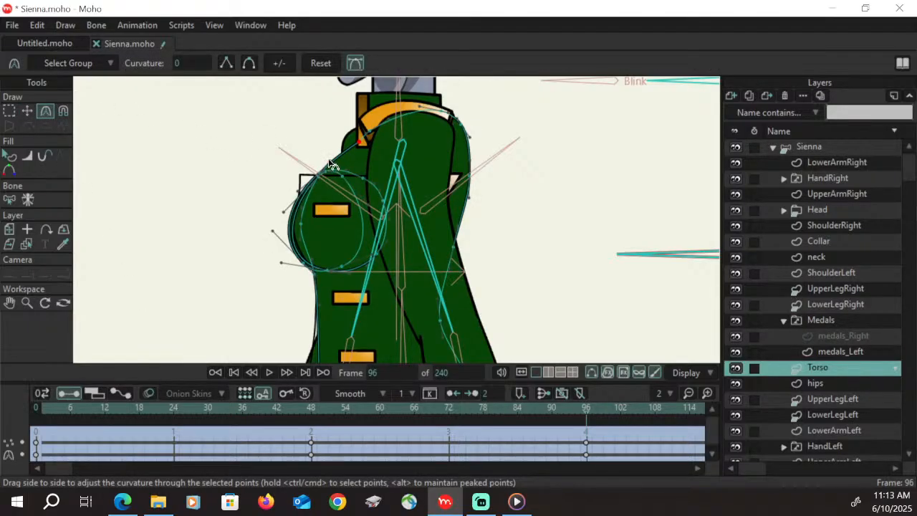
{"action": "left_click", "coordinate": [335, 165]}
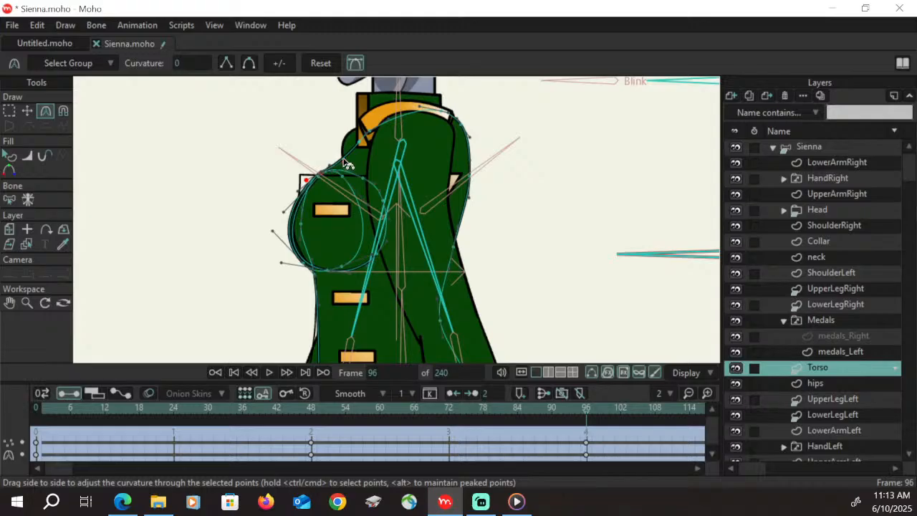
{"action": "left_click_drag", "start_coordinate": [346, 163], "coordinate": [385, 184]}
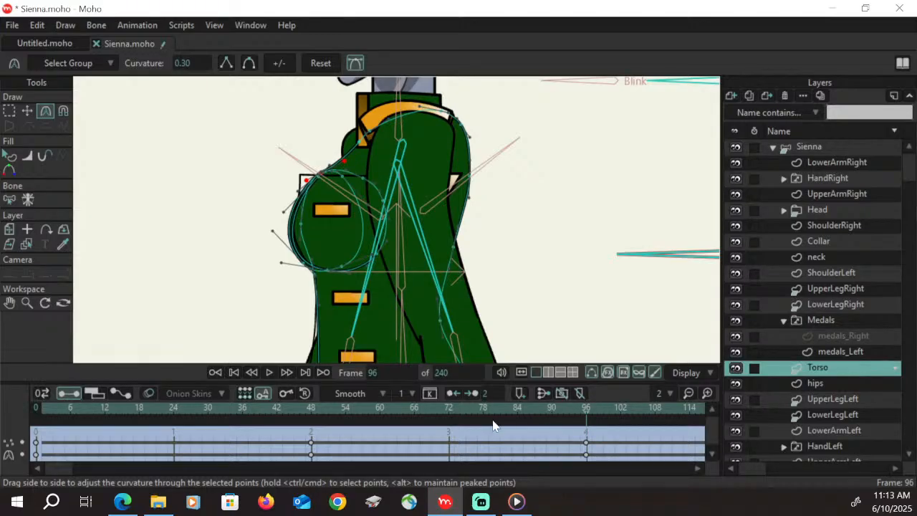
{"action": "left_click_drag", "start_coordinate": [334, 413], "coordinate": [587, 419]}
On the medals_Left layer, move the outline's waist and hem points onto the torso's front edge below the chest
{"action": "left_click", "coordinate": [842, 352]}
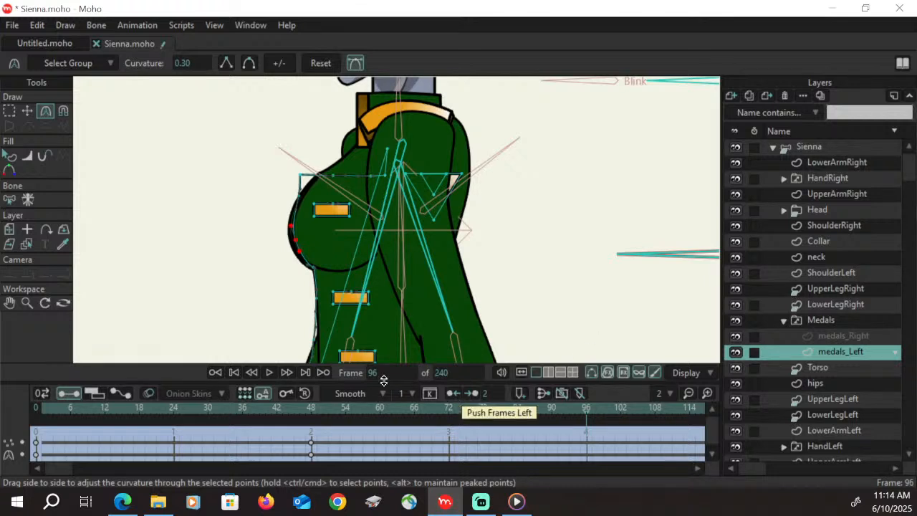
{"action": "left_click", "coordinate": [27, 302]}
{"action": "left_click_drag", "start_coordinate": [361, 312], "coordinate": [286, 337]}
{"action": "left_click", "coordinate": [9, 302]}
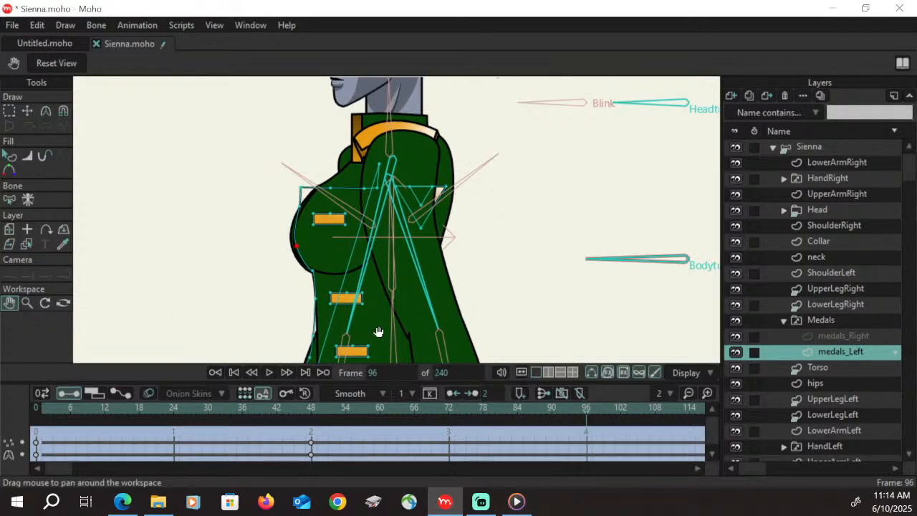
{"action": "left_click_drag", "start_coordinate": [379, 332], "coordinate": [384, 250]}
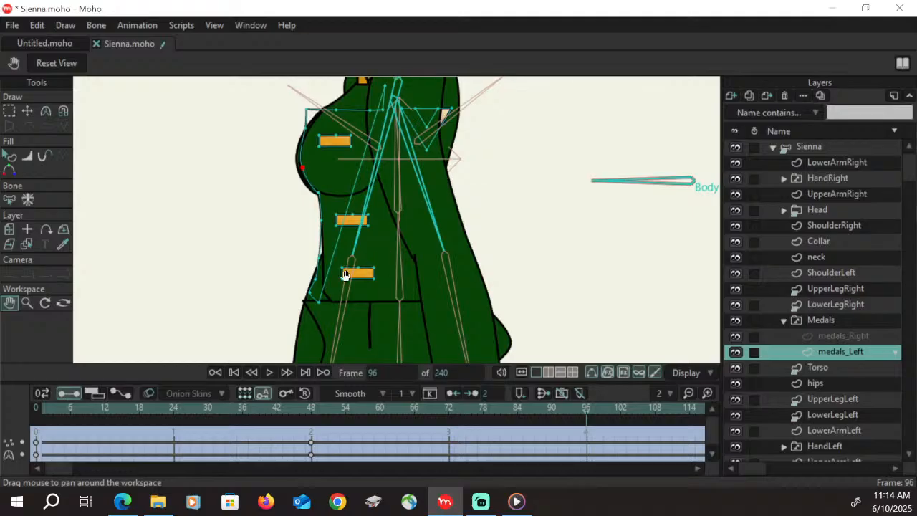
{"action": "left_click", "coordinate": [28, 302]}
{"action": "left_click_drag", "start_coordinate": [328, 285], "coordinate": [388, 277]}
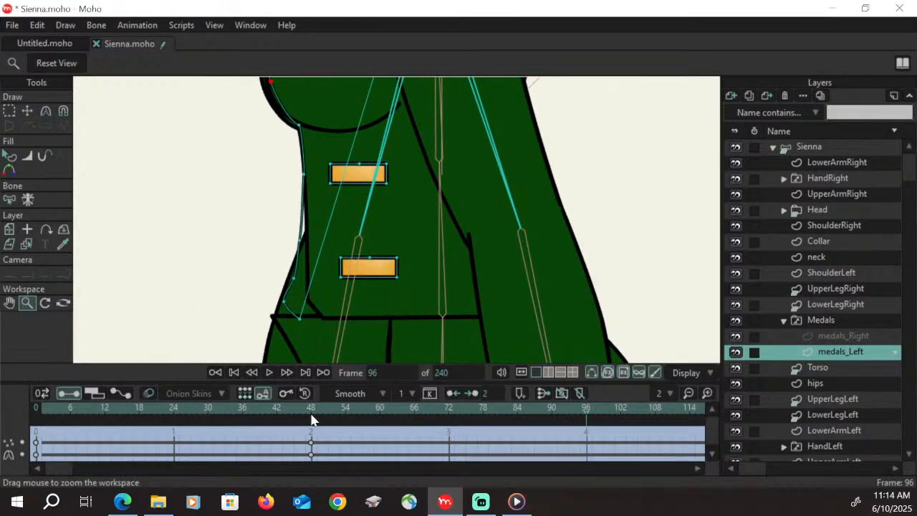
{"action": "left_click_drag", "start_coordinate": [312, 420], "coordinate": [587, 443]}
{"action": "key", "text": "t"}
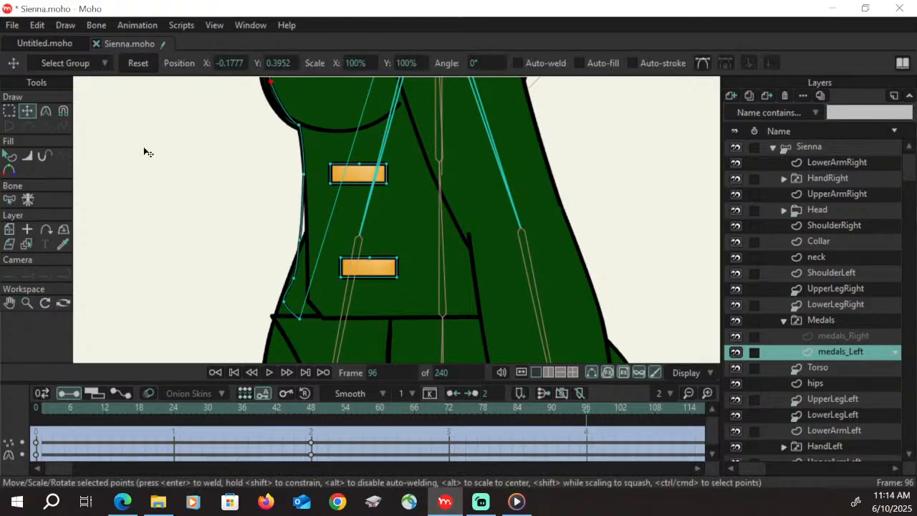
{"action": "left_click_drag", "start_coordinate": [301, 240], "coordinate": [308, 242]}
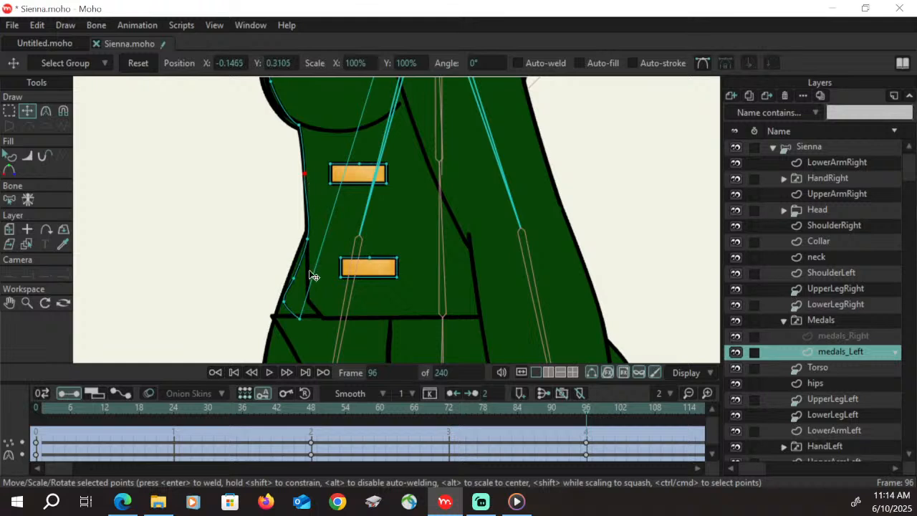
{"action": "left_click_drag", "start_coordinate": [295, 278], "coordinate": [323, 274]}
Move the medals_Left outline's chest and upper points onto the torso's front contour up to the collar, and scrub the timeline to check
{"action": "left_click", "coordinate": [9, 302]}
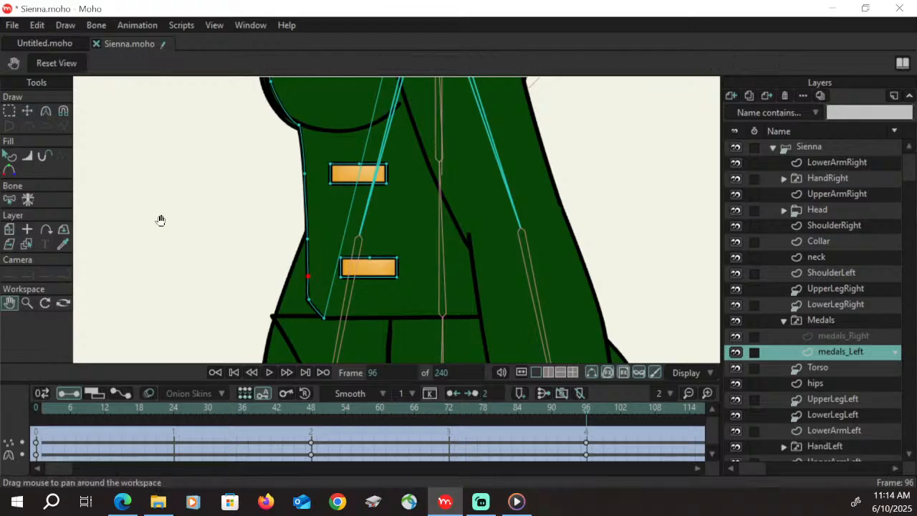
{"action": "left_click_drag", "start_coordinate": [159, 219], "coordinate": [180, 352]}
{"action": "left_click", "coordinate": [27, 111]}
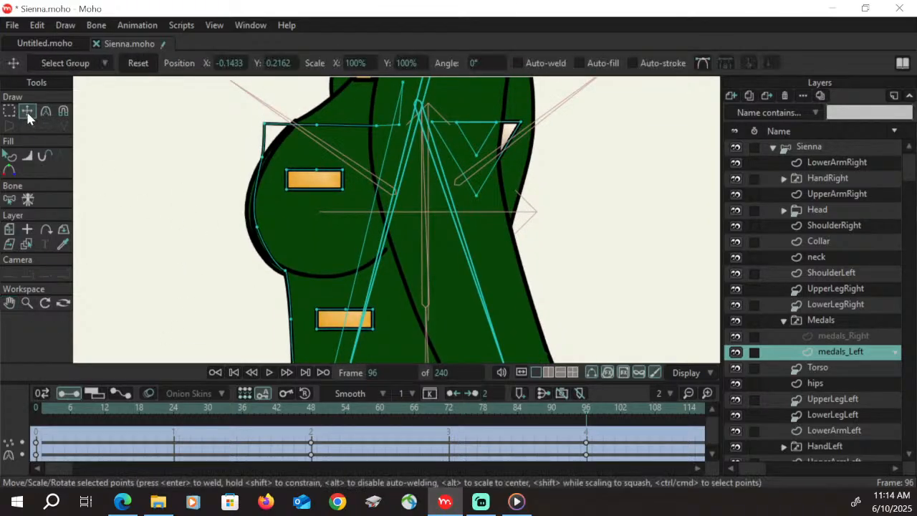
{"action": "left_click_drag", "start_coordinate": [257, 227], "coordinate": [252, 227]}
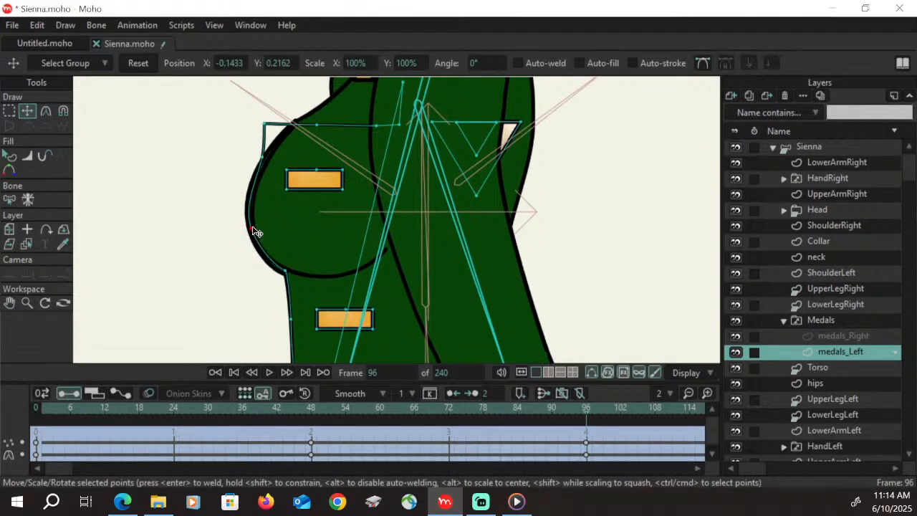
{"action": "left_click_drag", "start_coordinate": [262, 157], "coordinate": [262, 160]}
{"action": "left_click_drag", "start_coordinate": [265, 127], "coordinate": [316, 116]}
{"action": "left_click_drag", "start_coordinate": [377, 125], "coordinate": [351, 81]}
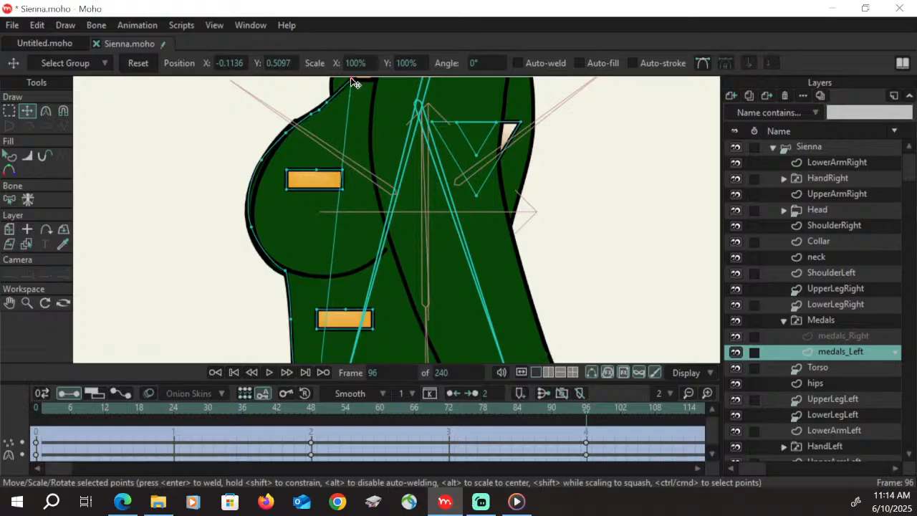
{"action": "left_click_drag", "start_coordinate": [320, 109], "coordinate": [288, 140]}
{"action": "left_click_drag", "start_coordinate": [321, 416], "coordinate": [587, 435]}
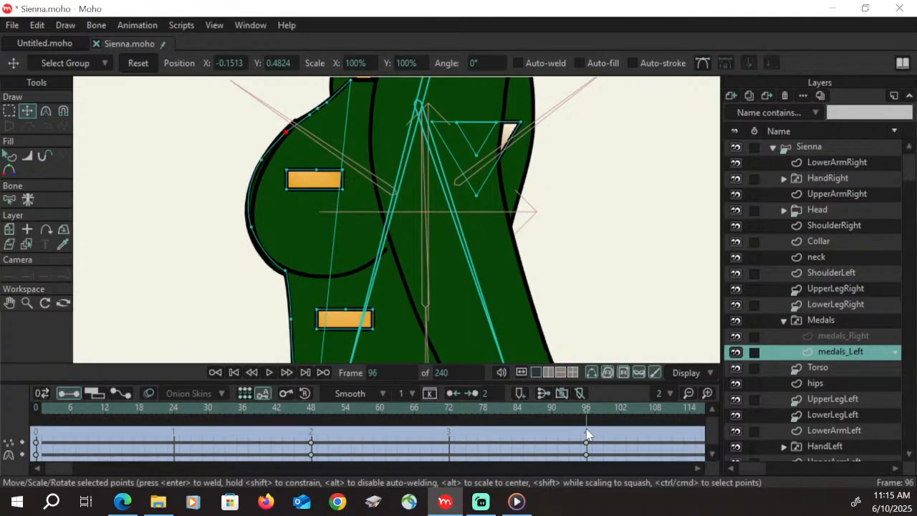
Narrow the upper gold bar on the chest to a small square and move it toward the chest's front edge
{"action": "left_click", "coordinate": [9, 111]}
{"action": "left_click", "coordinate": [327, 187]}
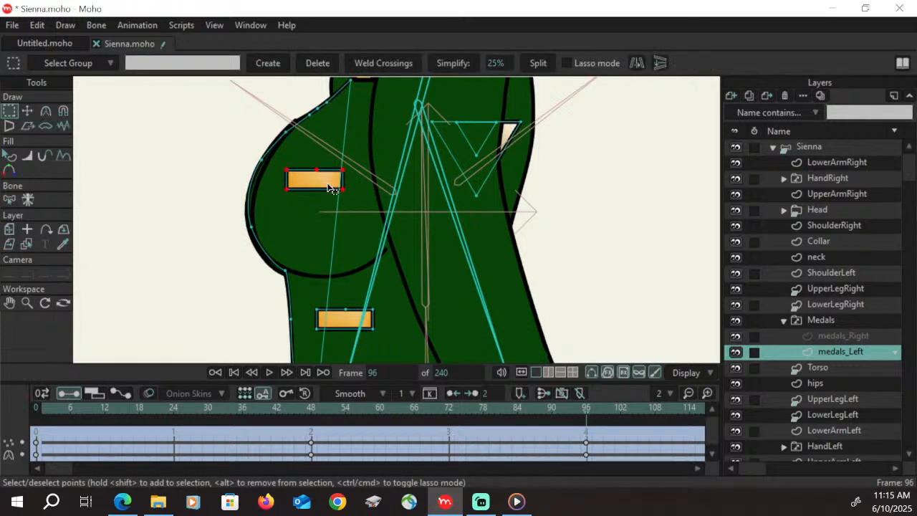
{"action": "left_click", "coordinate": [28, 111]}
{"action": "left_click_drag", "start_coordinate": [344, 180], "coordinate": [277, 190]}
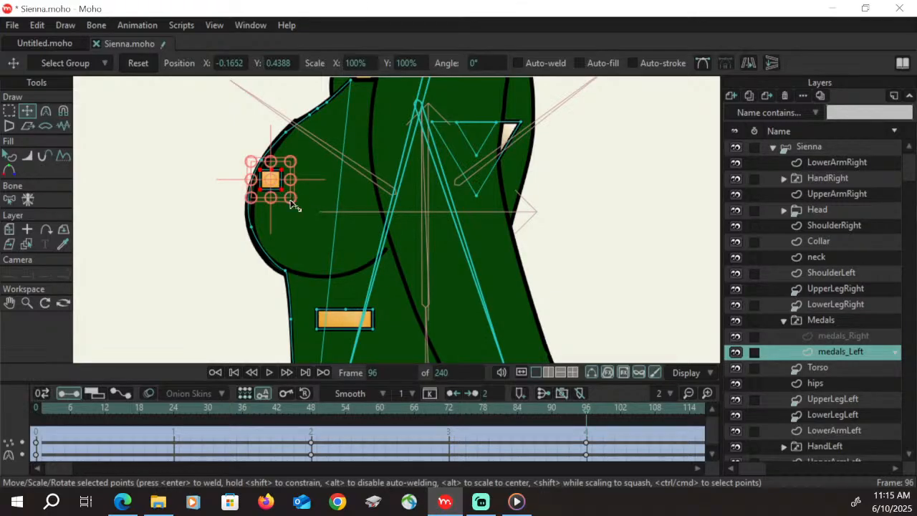
{"action": "left_click_drag", "start_coordinate": [280, 188], "coordinate": [279, 188]}
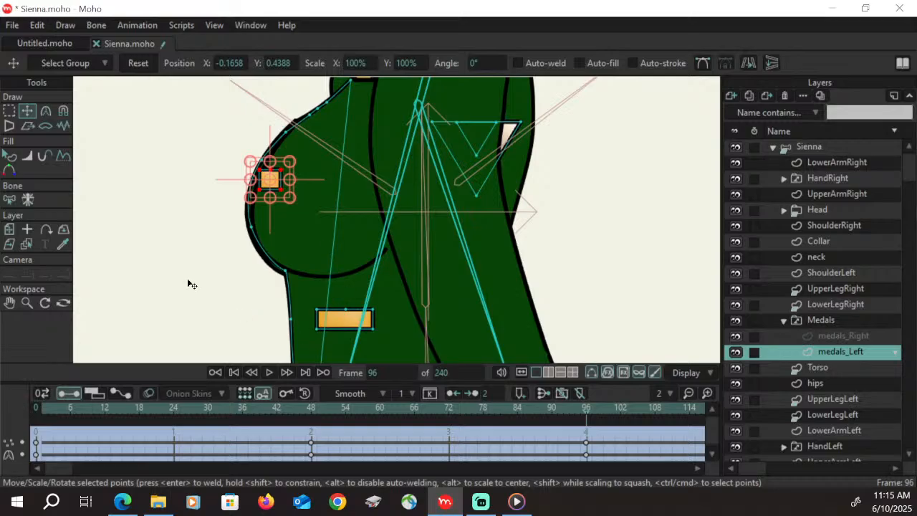
Narrow the middle gold bar and place it at the torso's front edge, and shift the upper bar farther forward onto the chest edge
{"action": "left_click", "coordinate": [8, 112]}
{"action": "left_click", "coordinate": [349, 322]}
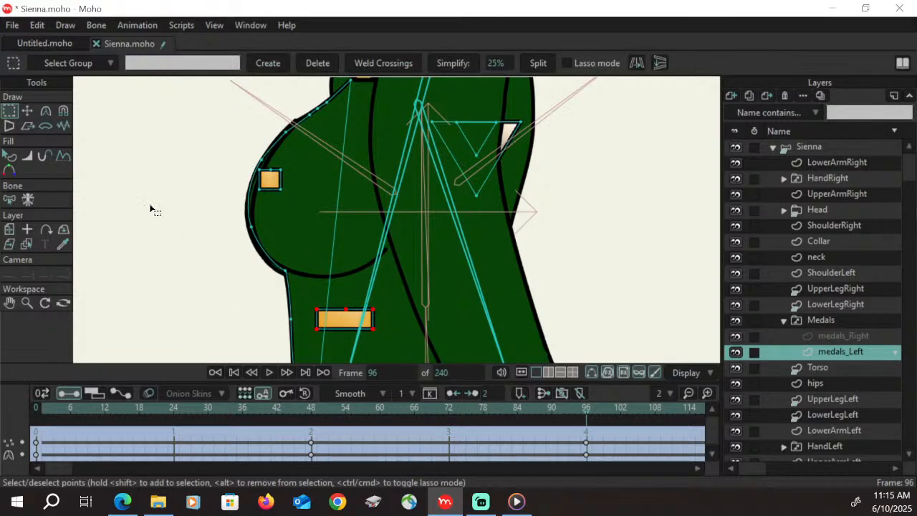
{"action": "key", "text": "t"}
{"action": "left_click_drag", "start_coordinate": [373, 326], "coordinate": [307, 320]}
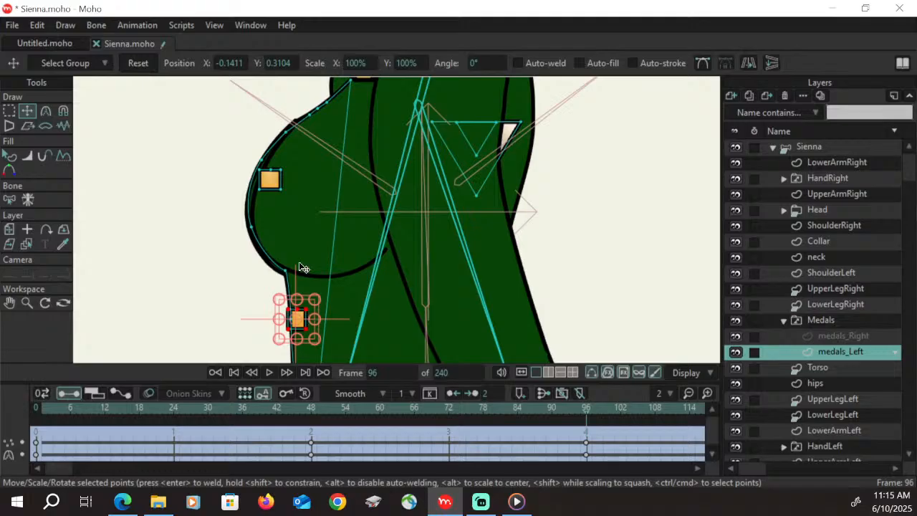
{"action": "left_click", "coordinate": [271, 180]}
{"action": "left_click_drag", "start_coordinate": [282, 183], "coordinate": [272, 184]}
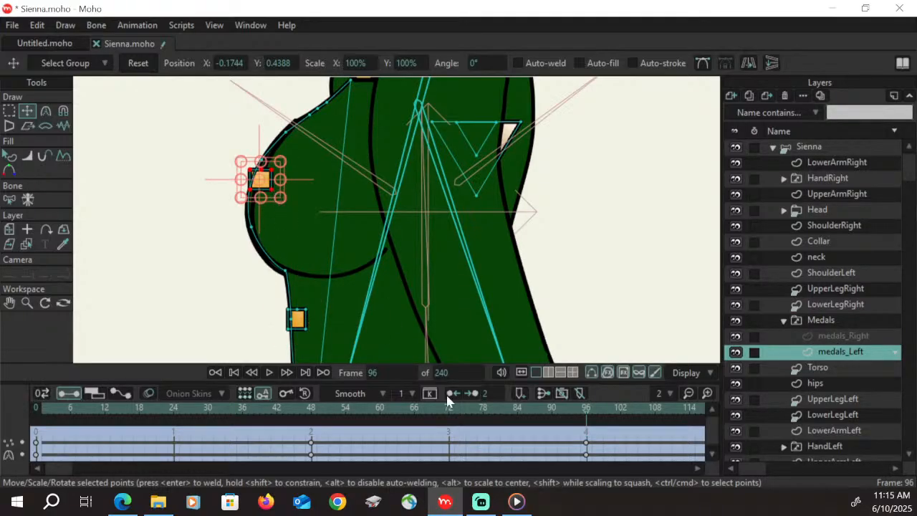
Narrow the lower gold bar and place it at the torso's front edge, and nudge the middle bar slightly back from the edge
{"action": "left_click", "coordinate": [10, 302]}
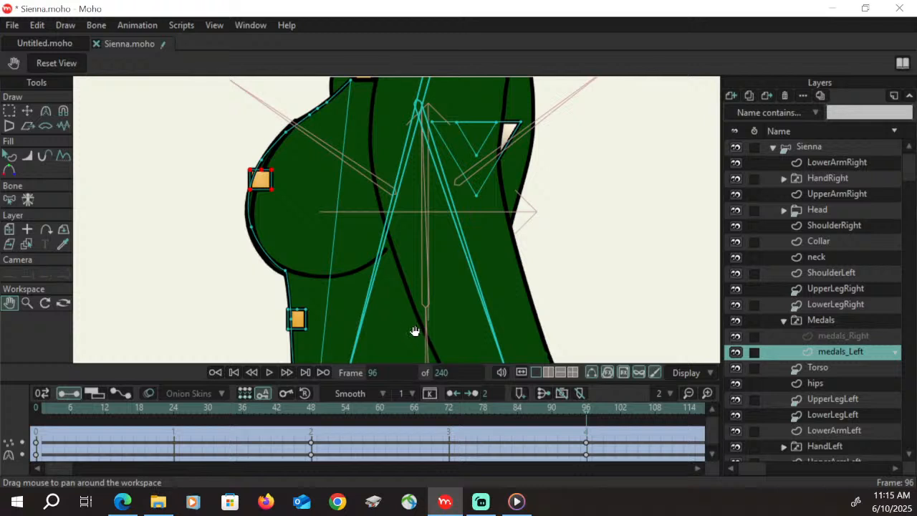
{"action": "left_click_drag", "start_coordinate": [412, 331], "coordinate": [399, 264]}
{"action": "left_click", "coordinate": [9, 111]}
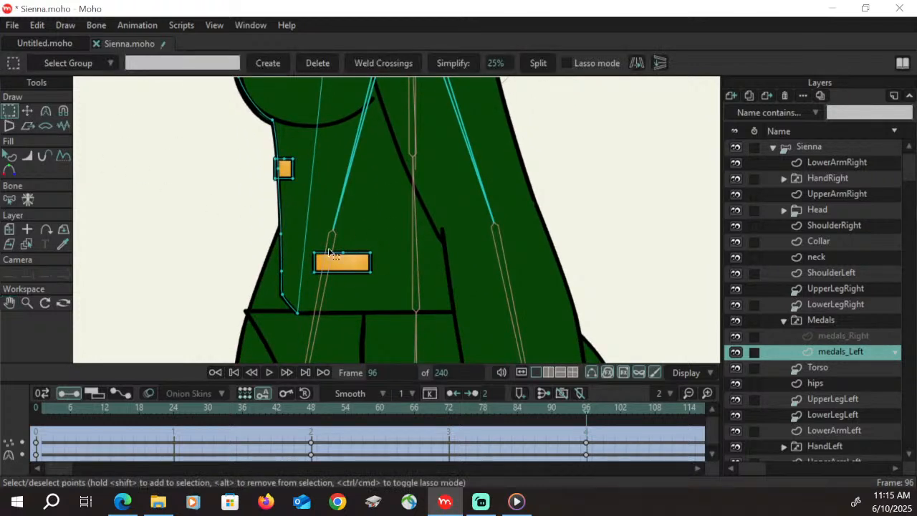
{"action": "left_click", "coordinate": [27, 111]}
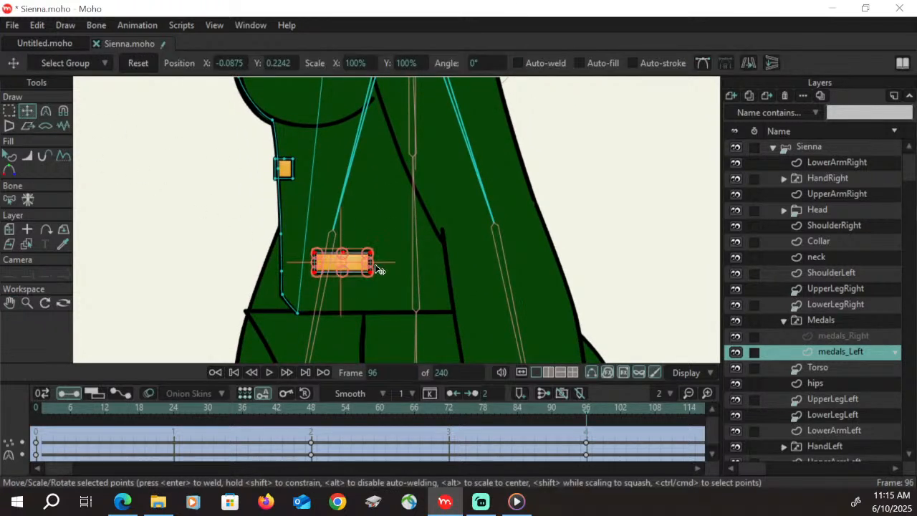
{"action": "left_click_drag", "start_coordinate": [370, 264], "coordinate": [297, 275]}
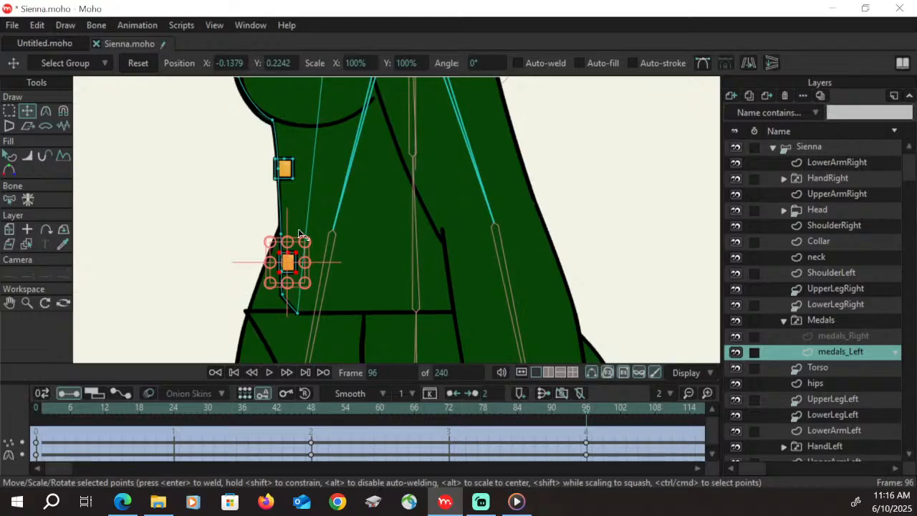
{"action": "left_click_drag", "start_coordinate": [293, 270], "coordinate": [296, 272]}
{"action": "left_click", "coordinate": [284, 169]}
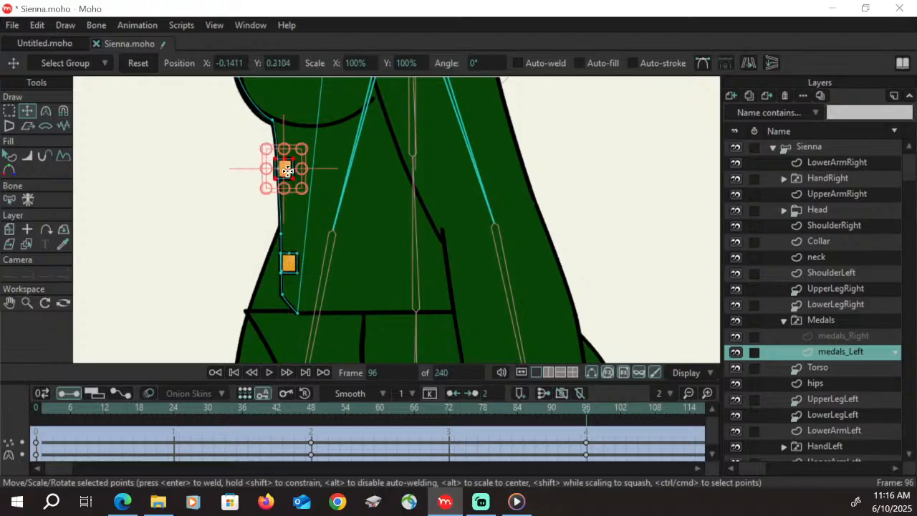
{"action": "left_click_drag", "start_coordinate": [293, 177], "coordinate": [296, 179]}
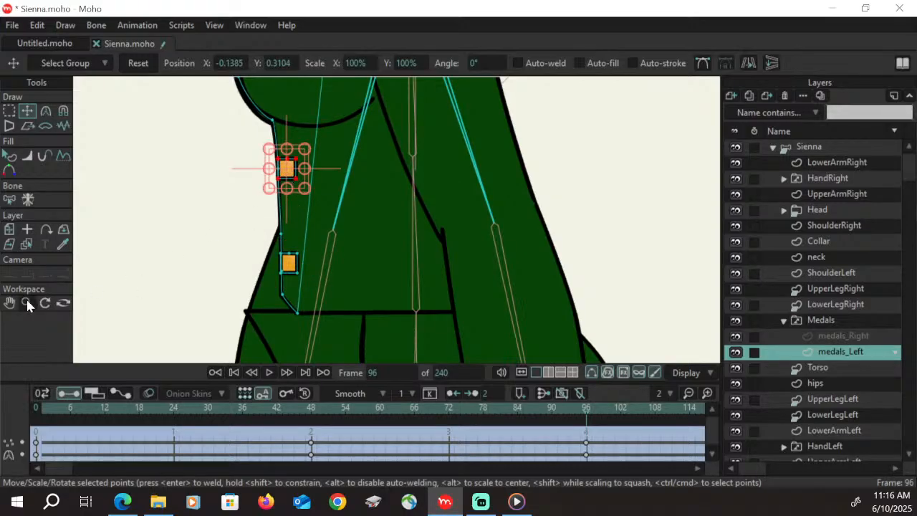
Enable animated shape order for the medals_Left layer and go to frame 72
{"action": "left_click", "coordinate": [9, 304]}
{"action": "left_click_drag", "start_coordinate": [182, 205], "coordinate": [205, 279]}
{"action": "left_click", "coordinate": [17, 114]}
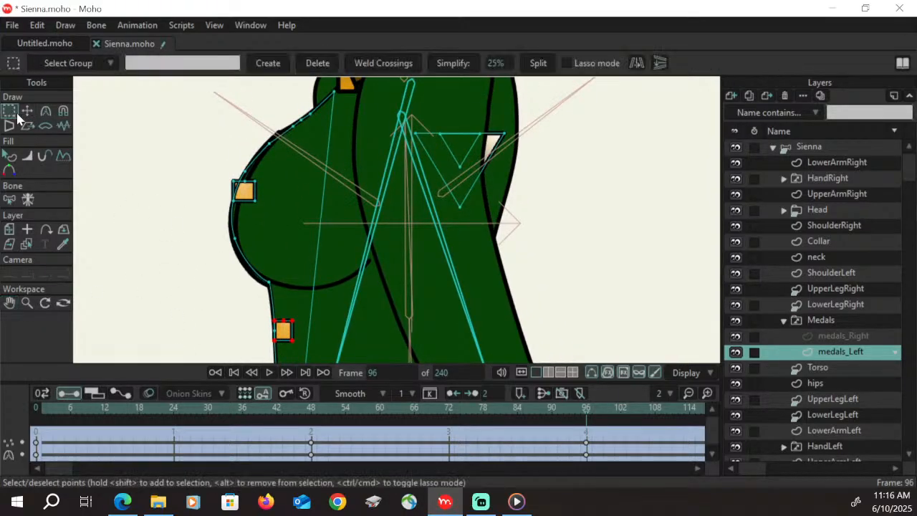
{"action": "double_click", "coordinate": [846, 354]}
{"action": "left_click", "coordinate": [336, 37]}
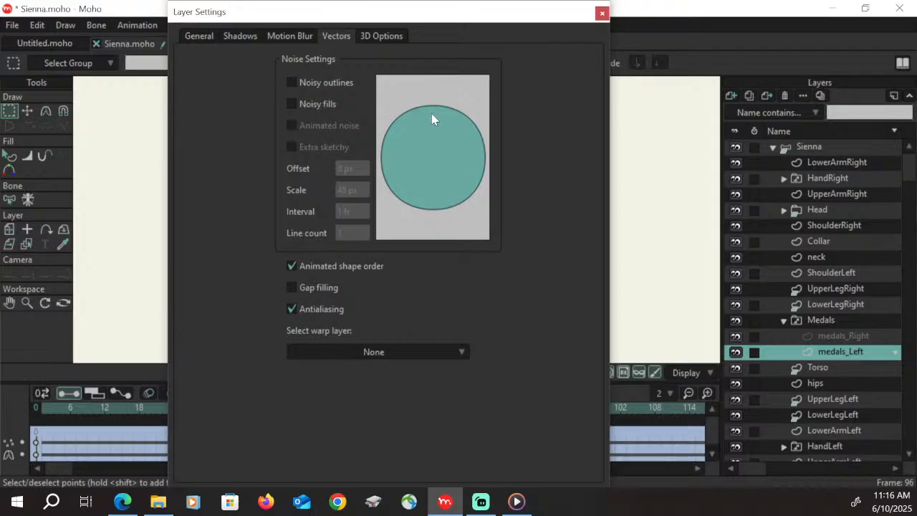
{"action": "key", "text": "Escape"}
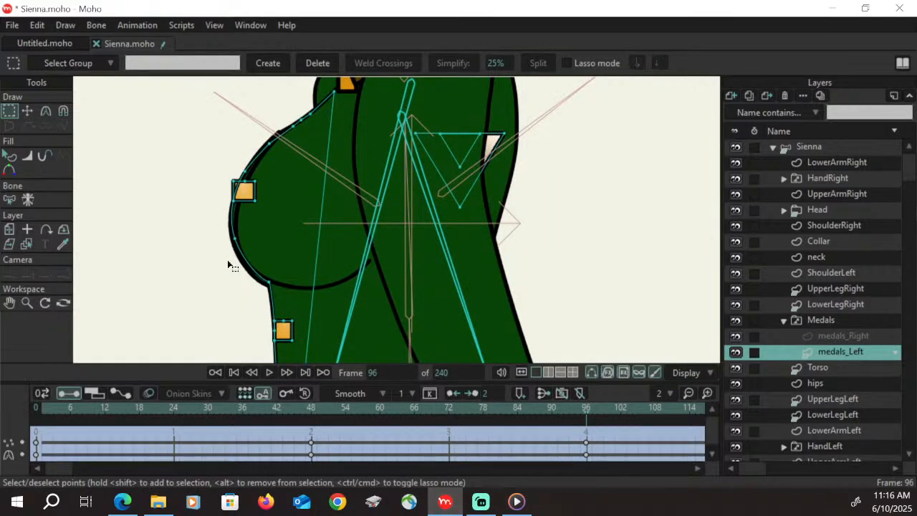
{"action": "left_click", "coordinate": [450, 414]}
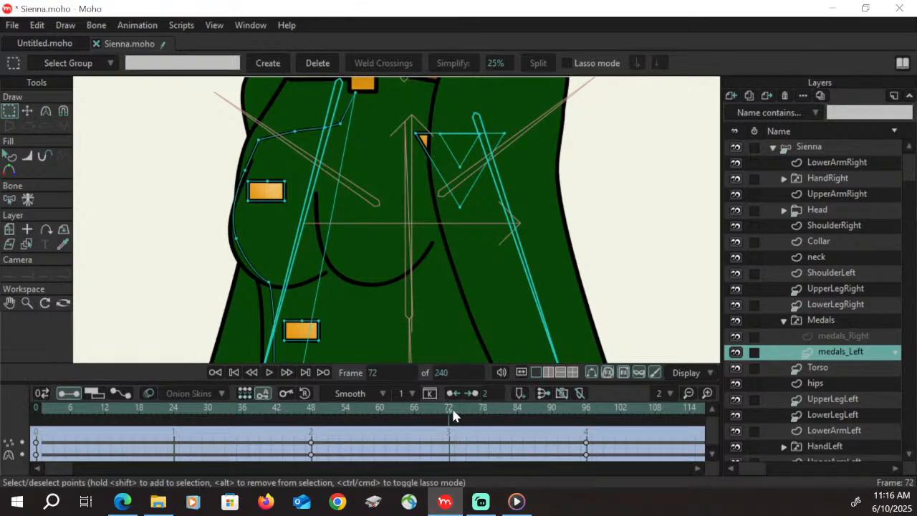
Raise the chest-level gold bar and the middle gold bar to the front of the shape order at frame 72
{"action": "left_click", "coordinate": [19, 152]}
{"action": "left_click", "coordinate": [277, 193]}
{"action": "left_click", "coordinate": [67, 27]}
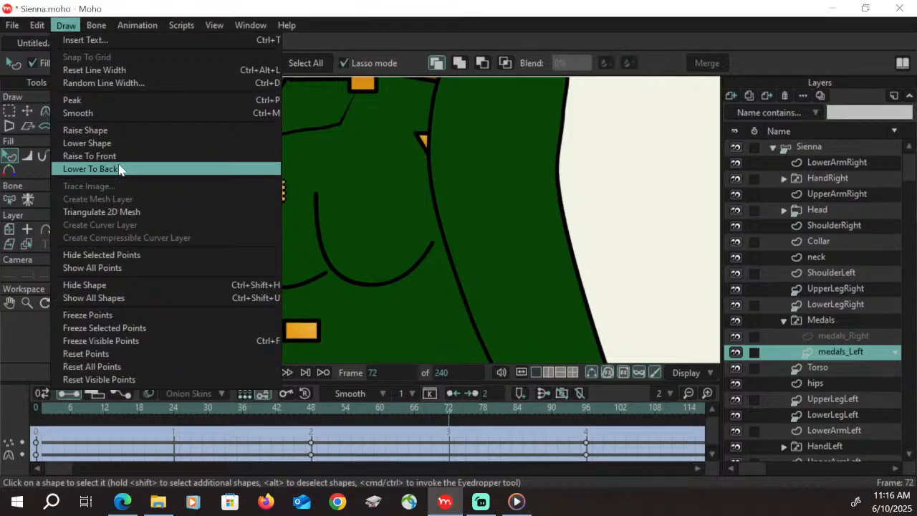
{"action": "left_click", "coordinate": [94, 155]}
{"action": "left_click", "coordinate": [305, 331]}
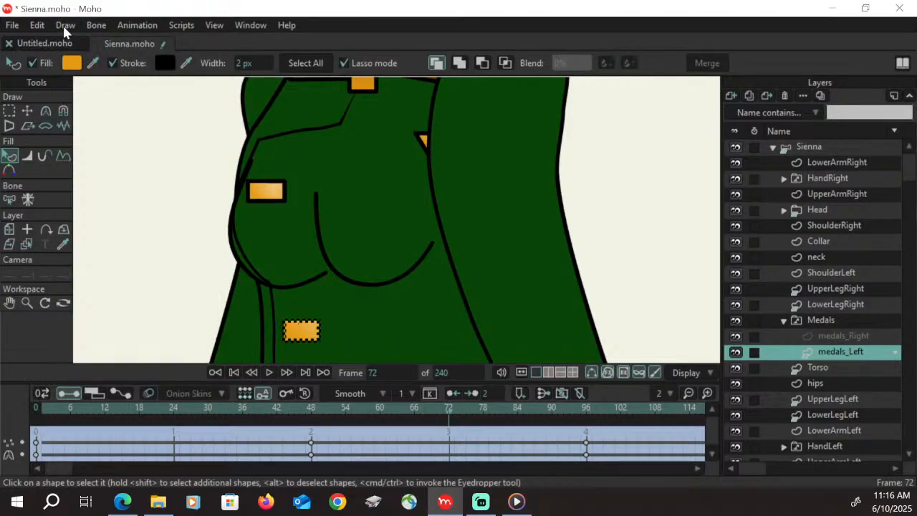
{"action": "left_click", "coordinate": [65, 25]}
{"action": "left_click", "coordinate": [111, 155]}
Raise the lowest gold bar on the torso to the front of the shape order at frame 72
{"action": "left_click", "coordinate": [10, 303]}
{"action": "left_click_drag", "start_coordinate": [287, 306], "coordinate": [284, 132]}
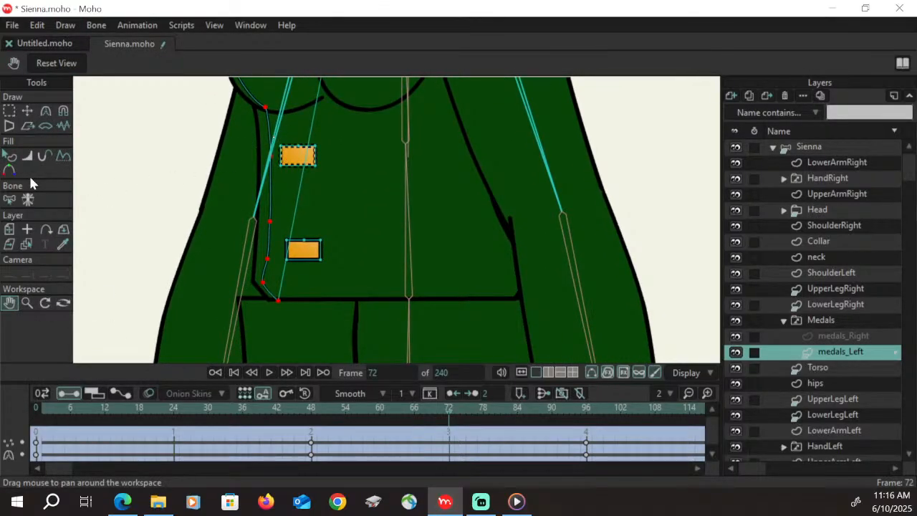
{"action": "left_click", "coordinate": [9, 155]}
{"action": "left_click", "coordinate": [311, 254]}
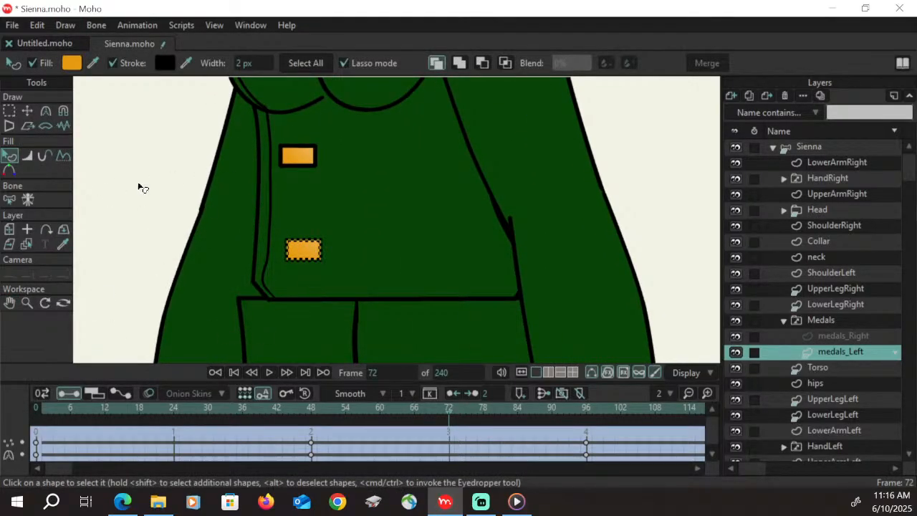
{"action": "left_click", "coordinate": [66, 25]}
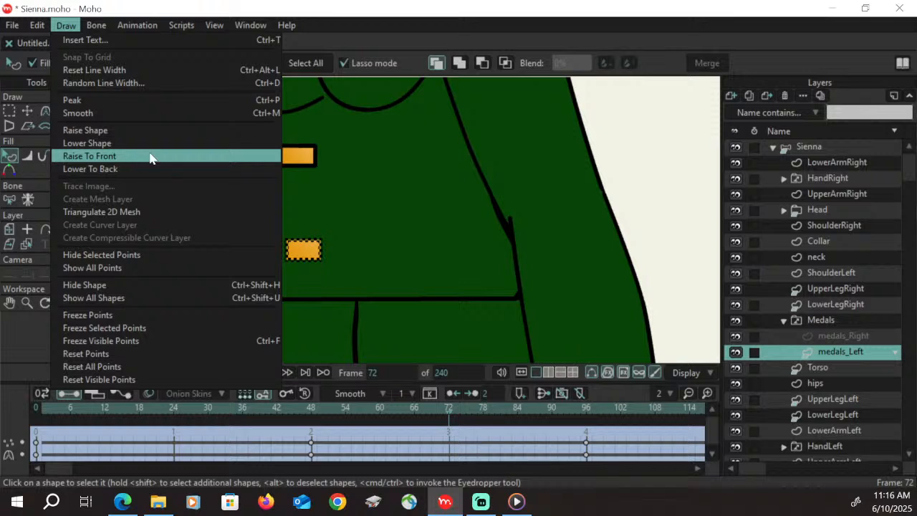
{"action": "left_click", "coordinate": [150, 156]}
{"action": "left_click", "coordinate": [167, 234]}
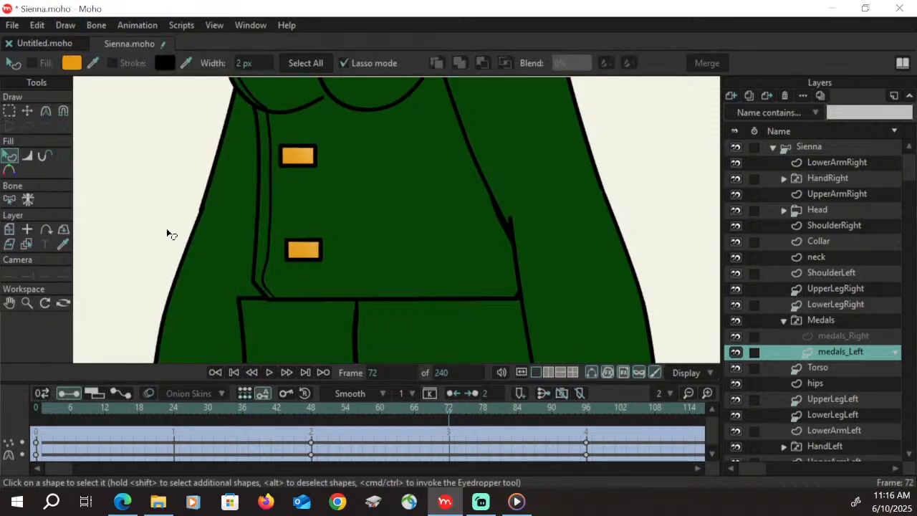
Go to frame 96 and nudge the middle gold bar slightly forward over the torso's front edge
{"action": "left_click", "coordinate": [27, 305]}
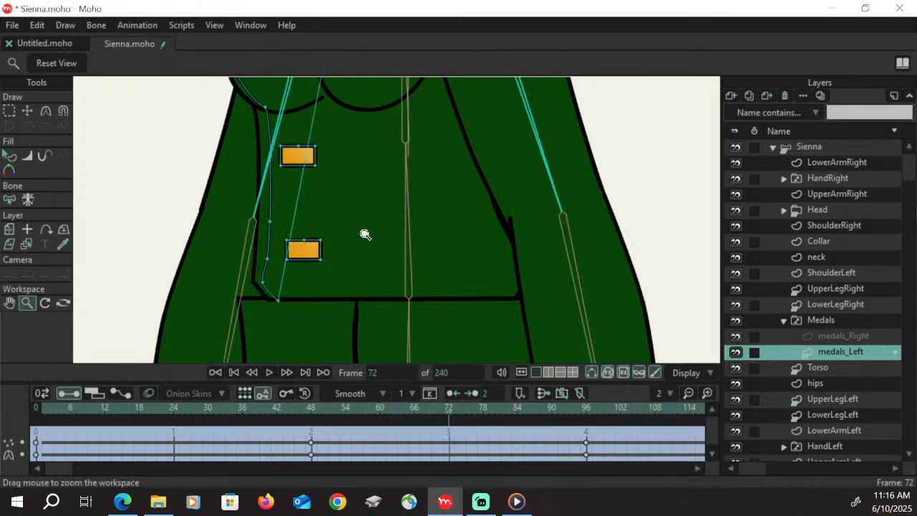
{"action": "left_click_drag", "start_coordinate": [456, 200], "coordinate": [372, 243]}
{"action": "left_click", "coordinate": [10, 304]}
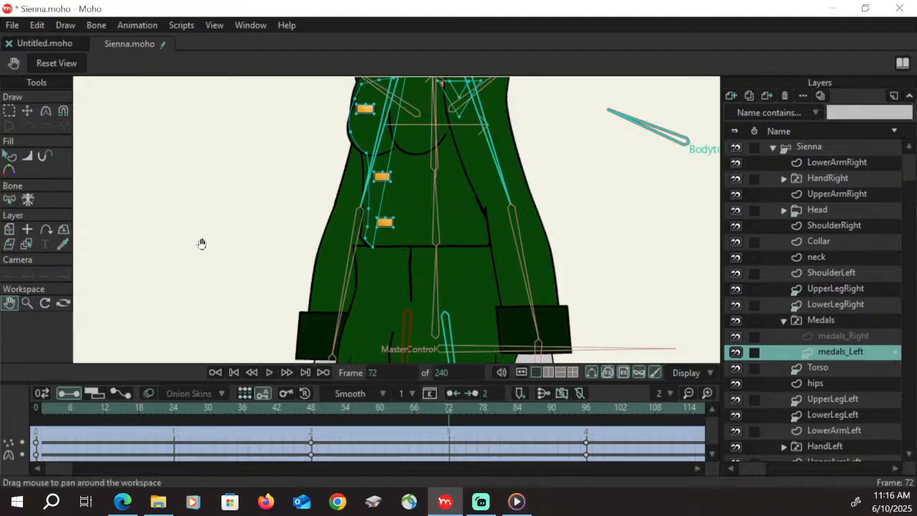
{"action": "left_click_drag", "start_coordinate": [399, 211], "coordinate": [292, 270]}
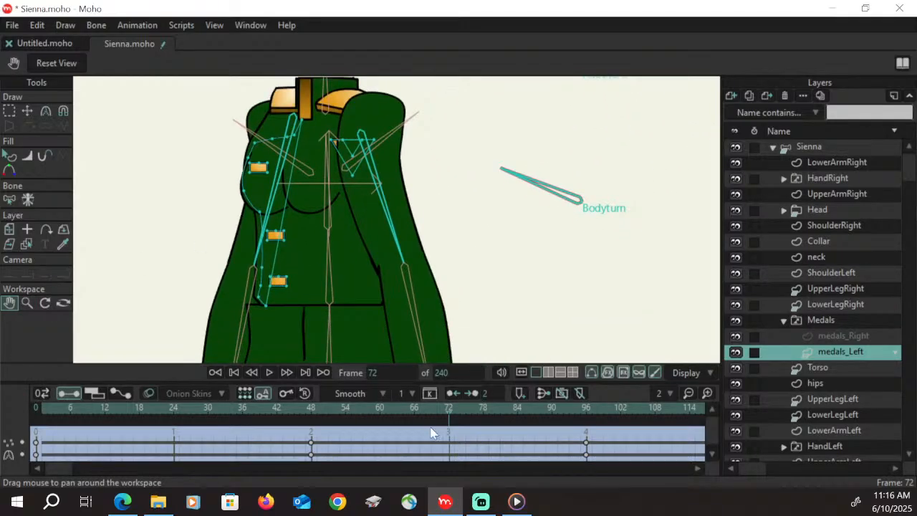
{"action": "left_click_drag", "start_coordinate": [315, 415], "coordinate": [587, 426]}
{"action": "left_click", "coordinate": [26, 304]}
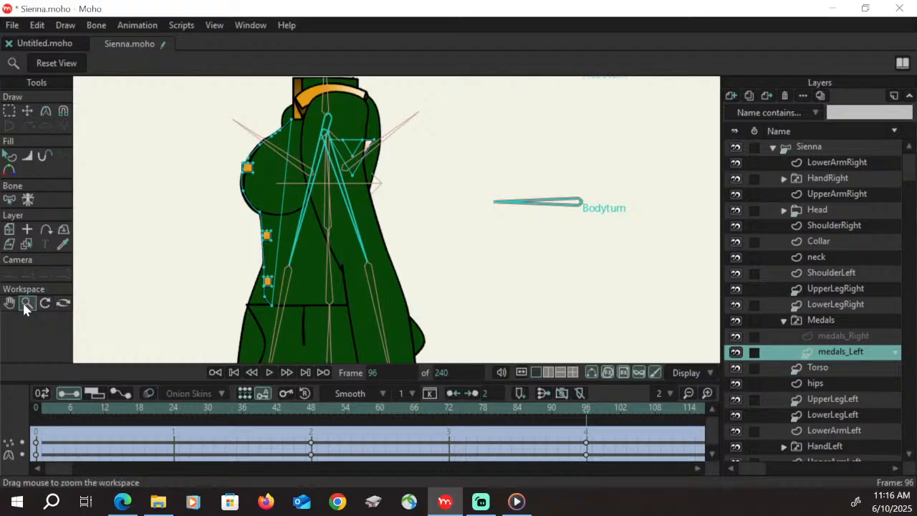
{"action": "left_click_drag", "start_coordinate": [290, 267], "coordinate": [319, 206]}
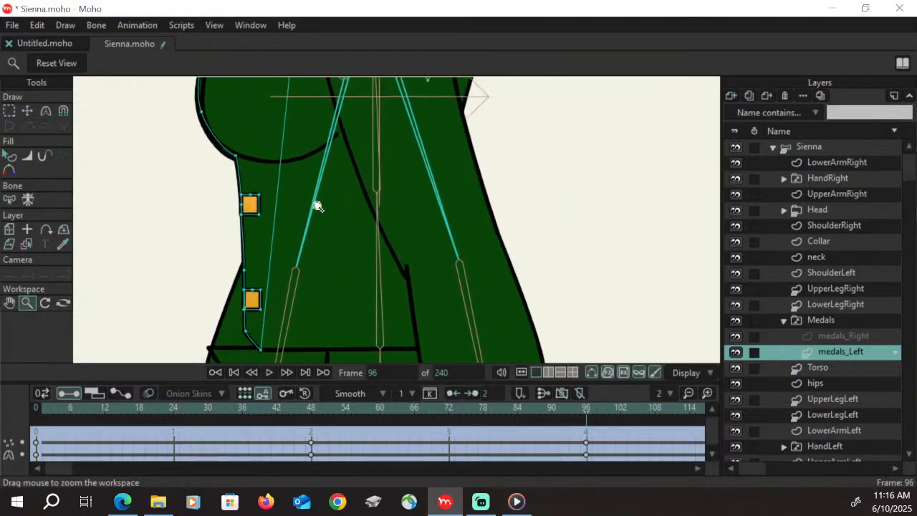
{"action": "left_click", "coordinate": [10, 111]}
{"action": "left_click", "coordinate": [251, 208]}
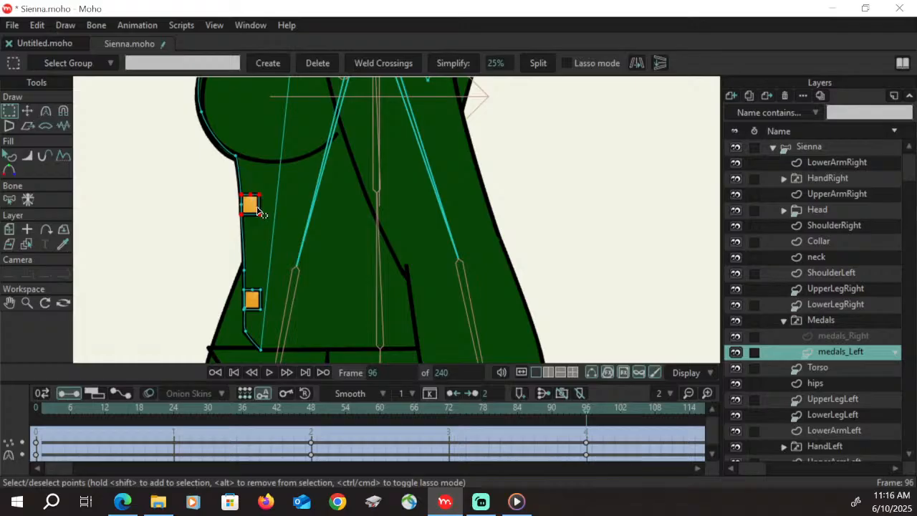
{"action": "key", "text": "t"}
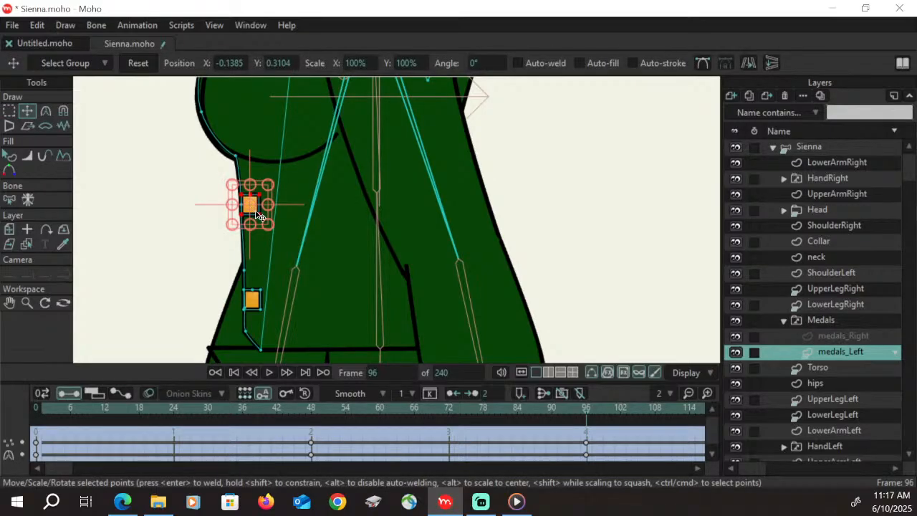
{"action": "left_click_drag", "start_coordinate": [259, 212], "coordinate": [255, 212]}
Nudge the lower gold bar slightly forward toward the torso's front edge
{"action": "key", "text": "g"}
{"action": "left_click", "coordinate": [258, 305]}
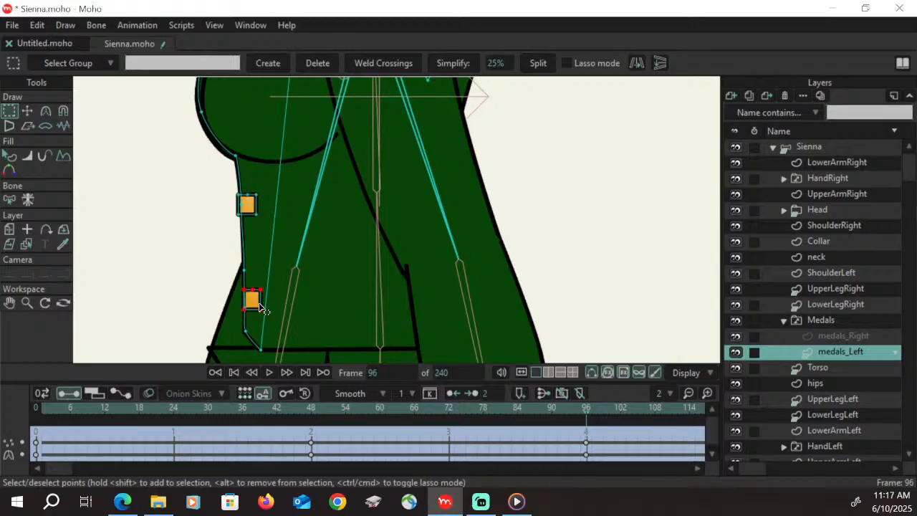
{"action": "key", "text": "t"}
{"action": "left_click_drag", "start_coordinate": [259, 308], "coordinate": [256, 306]}
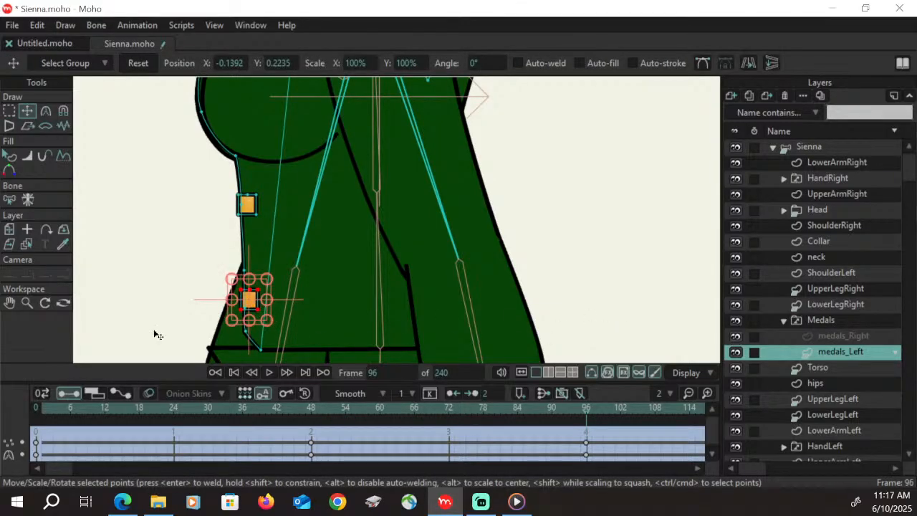
Move the V-shaped medal from the arm area onto the upper chest at frame 96 and narrow it
{"action": "left_click", "coordinate": [27, 302]}
{"action": "left_click_drag", "start_coordinate": [274, 227], "coordinate": [412, 233]}
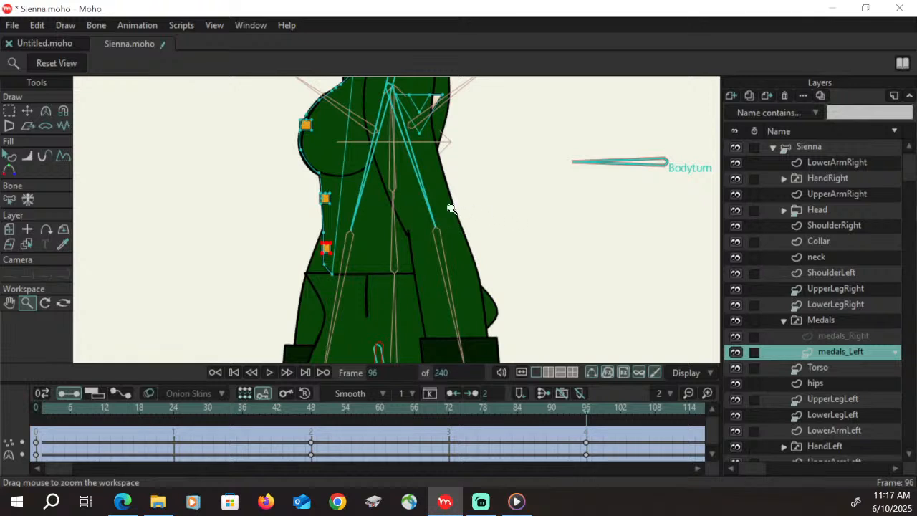
{"action": "left_click_drag", "start_coordinate": [451, 209], "coordinate": [487, 250]}
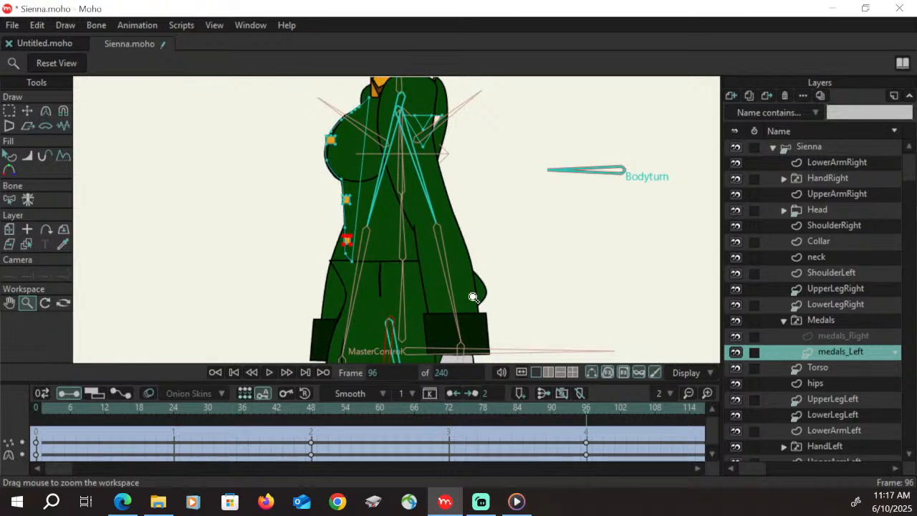
{"action": "left_click", "coordinate": [9, 110]}
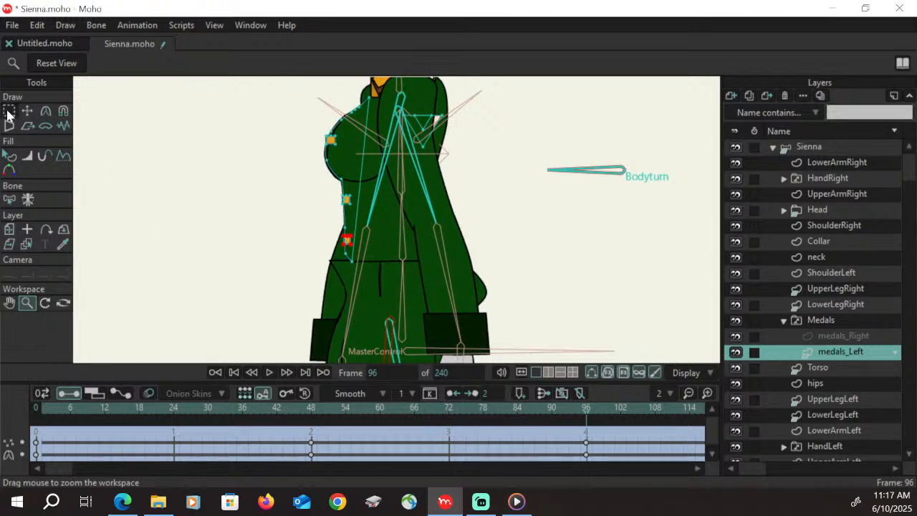
{"action": "left_click", "coordinate": [432, 132]}
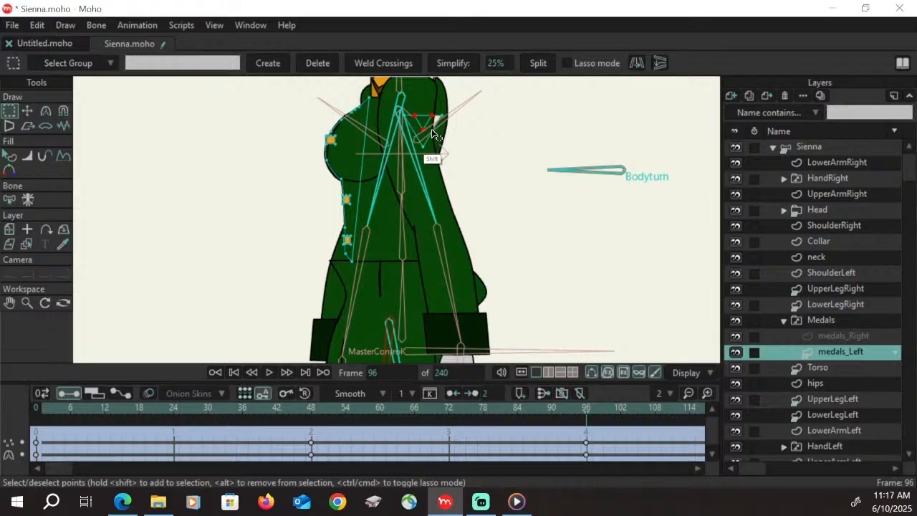
{"action": "left_click", "coordinate": [432, 130], "text": "shift"}
{"action": "key", "text": "t"}
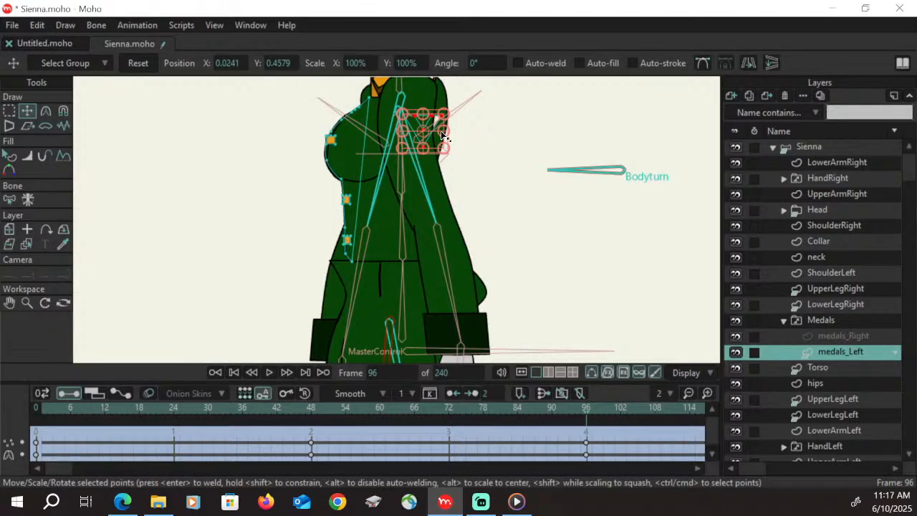
{"action": "left_click_drag", "start_coordinate": [441, 134], "coordinate": [374, 129]}
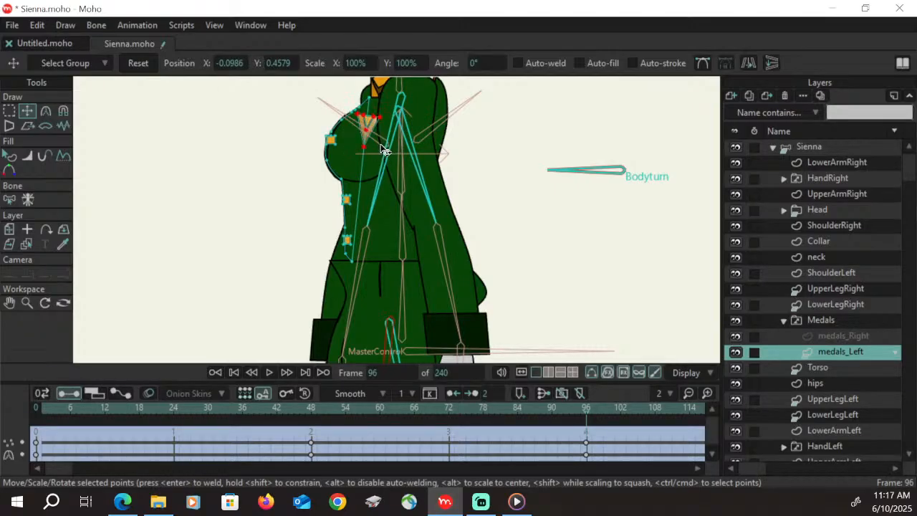
Tilt and reposition the V-shaped medal to follow the chest's slope, and check the turn between frames 48 and 96
{"action": "mouse_move", "coordinate": [385, 148]}
{"action": "left_mouse_down"}
{"action": "mouse_move", "coordinate": [387, 135]}
{"action": "mouse_move", "coordinate": [375, 135]}
{"action": "left_mouse_up"}
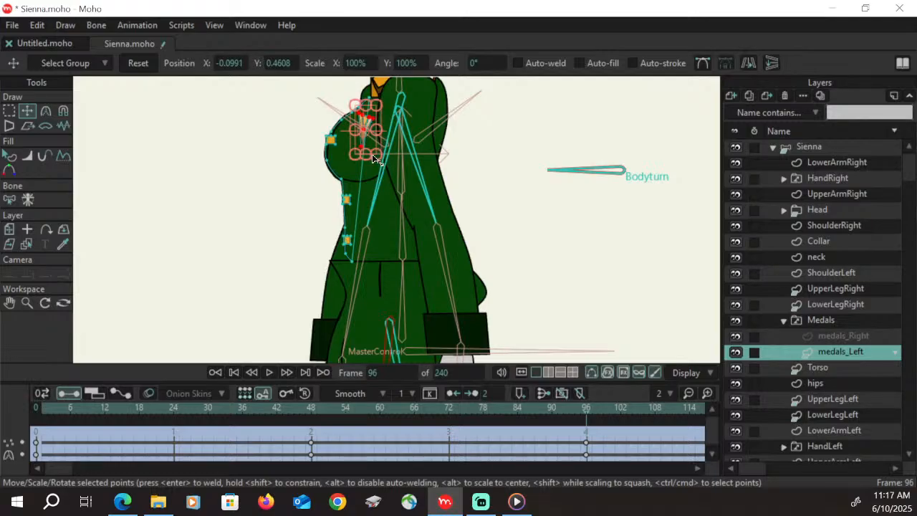
{"action": "left_click_drag", "start_coordinate": [379, 142], "coordinate": [373, 136]}
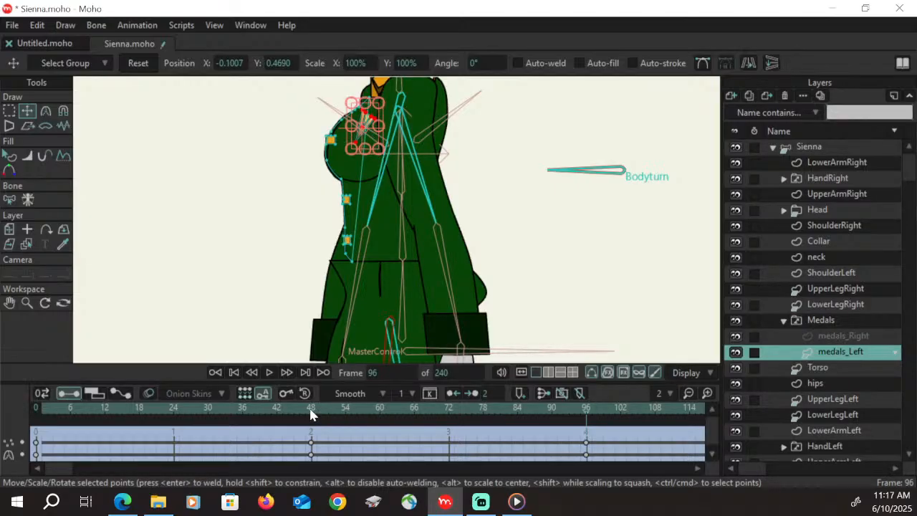
{"action": "left_click_drag", "start_coordinate": [310, 414], "coordinate": [587, 396]}
Reshape the V-shaped medal by adjusting its upper corner and inner points, check the turn up to frame 96, and save the file
{"action": "left_click", "coordinate": [10, 303]}
{"action": "left_click", "coordinate": [26, 303]}
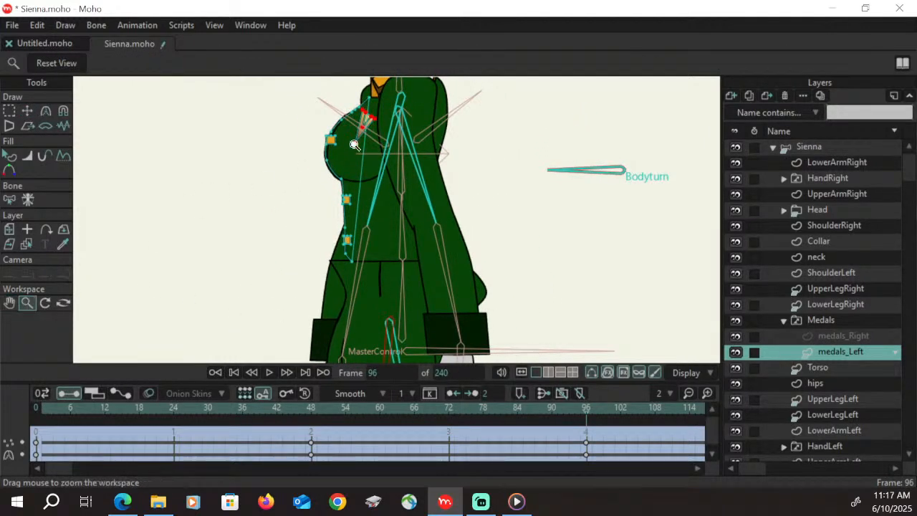
{"action": "left_click_drag", "start_coordinate": [376, 140], "coordinate": [491, 111]}
{"action": "left_click", "coordinate": [10, 303]}
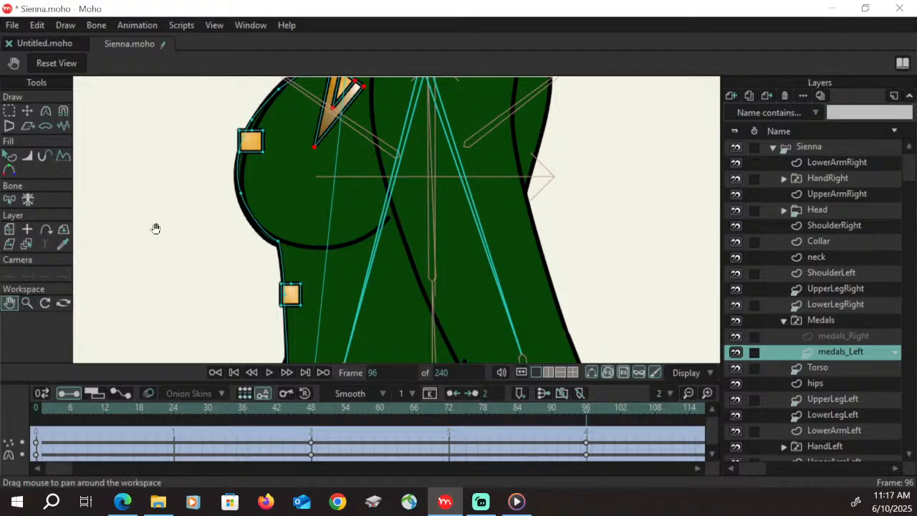
{"action": "left_click_drag", "start_coordinate": [189, 214], "coordinate": [198, 304]}
{"action": "left_click", "coordinate": [9, 110]}
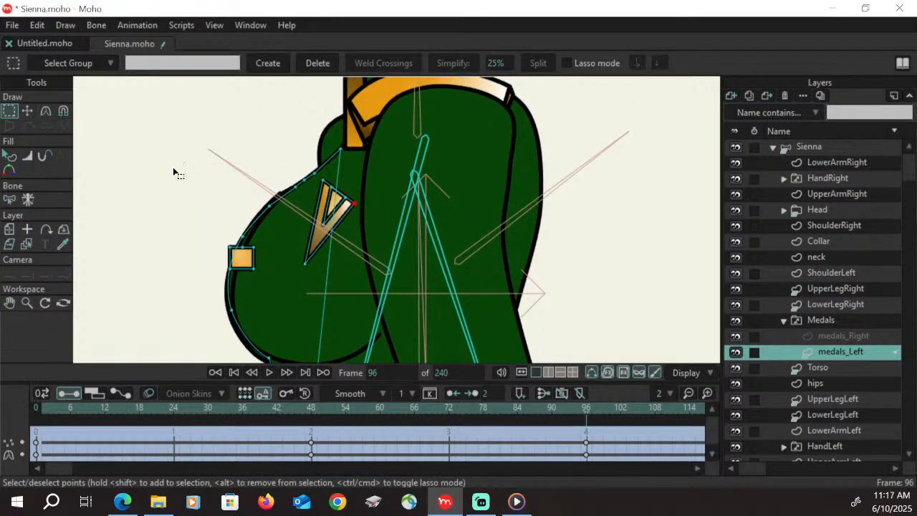
{"action": "key", "text": "t"}
{"action": "left_click_drag", "start_coordinate": [358, 208], "coordinate": [329, 226]}
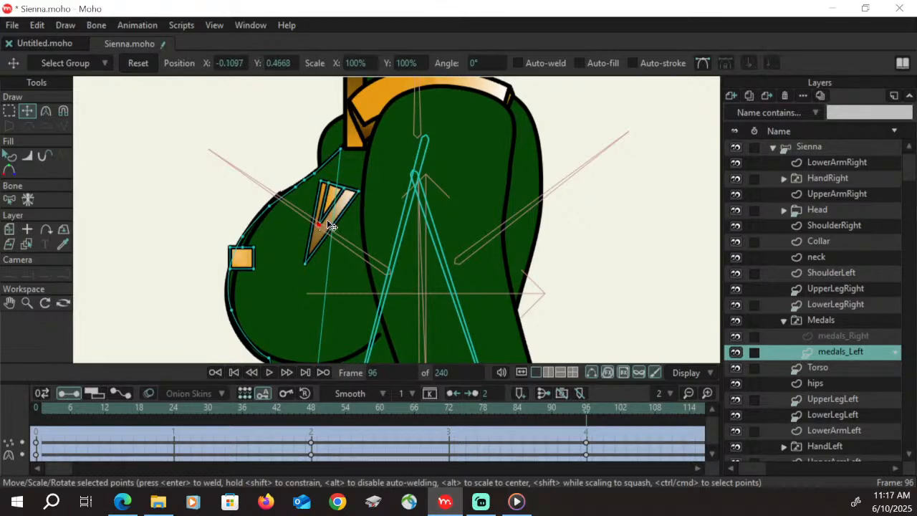
{"action": "left_click_drag", "start_coordinate": [315, 410], "coordinate": [591, 430]}
{"action": "key", "text": "ctrl+s"}
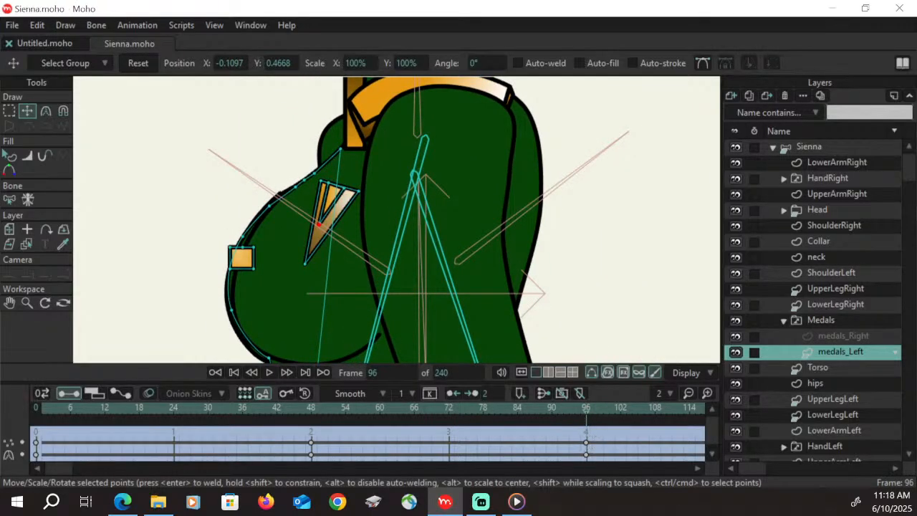
Select the hips layer and move its front and lower points back so the front edge lines up with the torso's lower front corner
{"action": "left_click", "coordinate": [28, 302]}
{"action": "left_click_drag", "start_coordinate": [531, 195], "coordinate": [494, 236]}
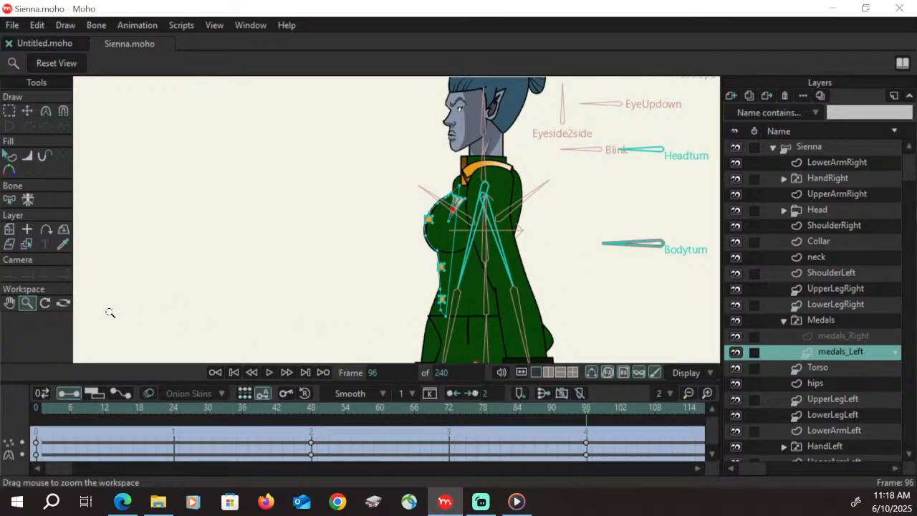
{"action": "left_click", "coordinate": [9, 303]}
{"action": "left_click_drag", "start_coordinate": [533, 329], "coordinate": [471, 247]}
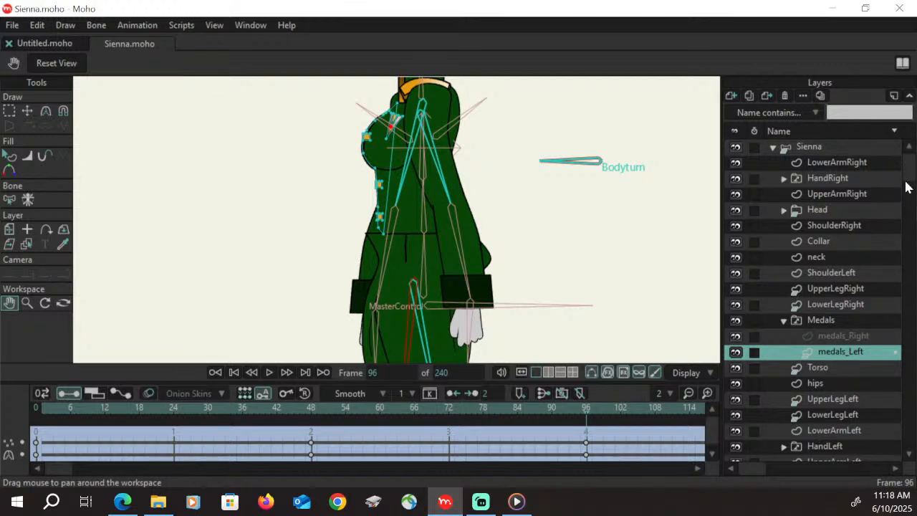
{"action": "left_click_drag", "start_coordinate": [906, 182], "coordinate": [905, 343]}
{"action": "left_click", "coordinate": [839, 375]}
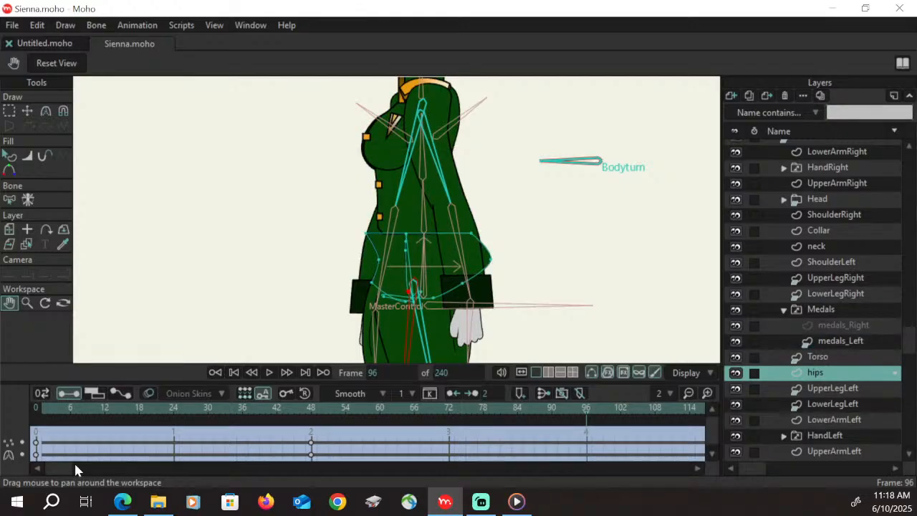
{"action": "left_click", "coordinate": [26, 302]}
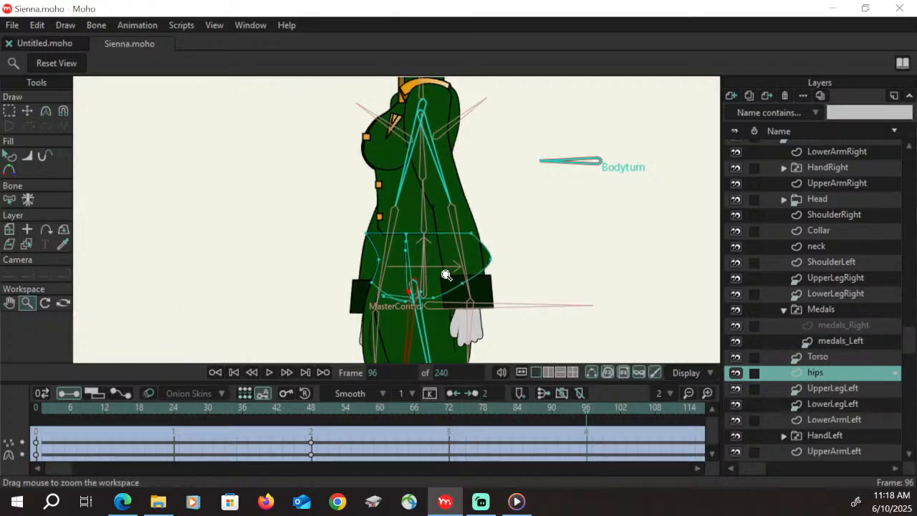
{"action": "left_click_drag", "start_coordinate": [446, 276], "coordinate": [515, 252]}
{"action": "left_click", "coordinate": [26, 110]}
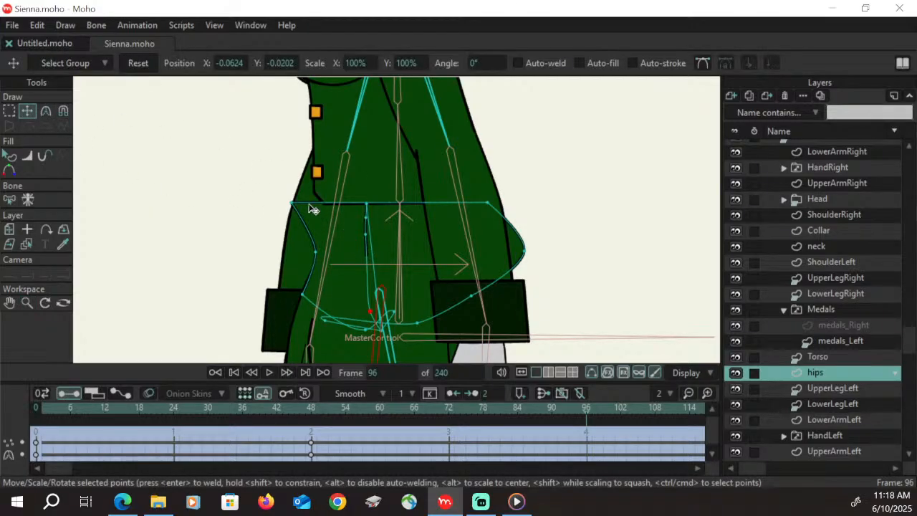
{"action": "left_click_drag", "start_coordinate": [291, 204], "coordinate": [345, 308]}
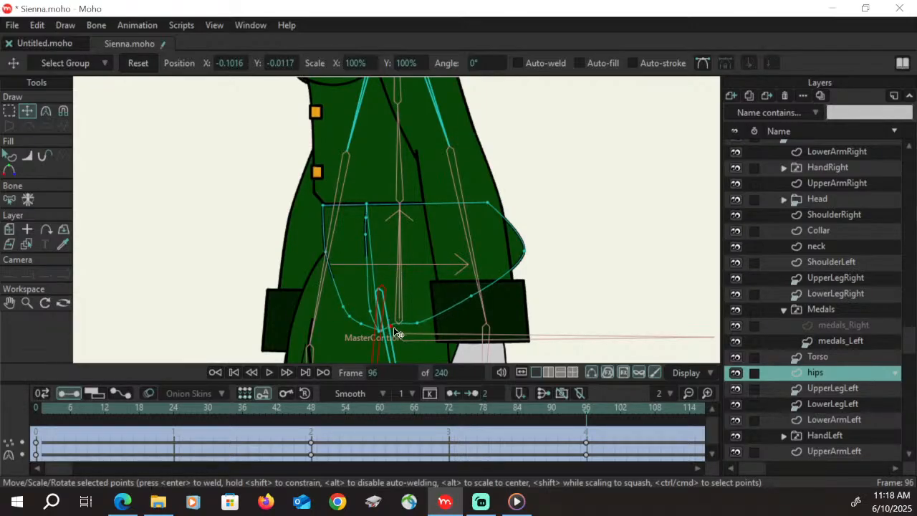
Pull the hips' rear upper corner in to the torso's rear lower corner, adjust a bottom point, and hide the LowerArmRight layer
{"action": "left_click_drag", "start_coordinate": [399, 337], "coordinate": [449, 339]}
{"action": "left_click_drag", "start_coordinate": [492, 204], "coordinate": [471, 198]}
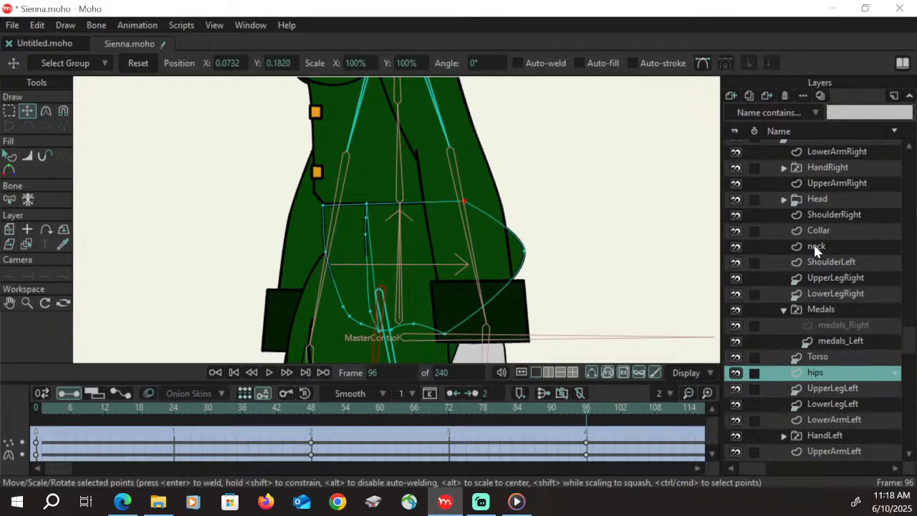
{"action": "left_click", "coordinate": [736, 151]}
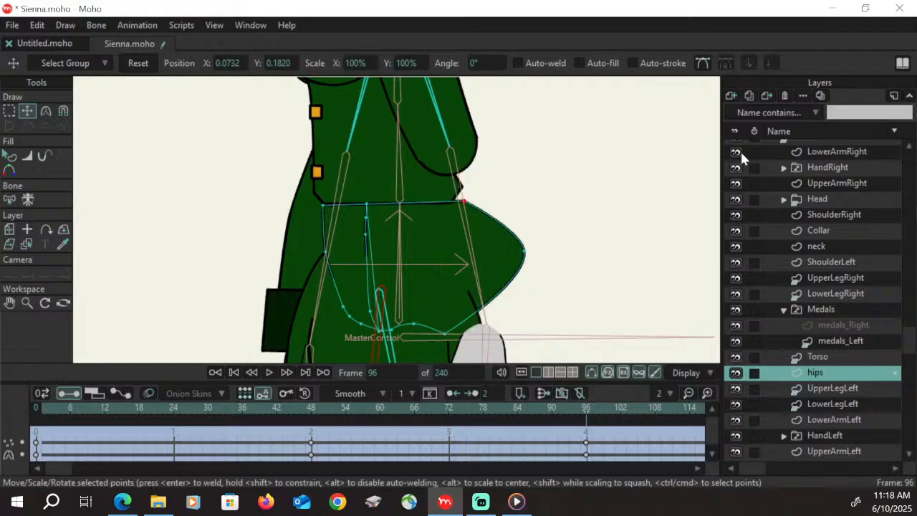
{"action": "left_click_drag", "start_coordinate": [466, 204], "coordinate": [453, 204]}
Pull in the hips' rear bulge, spread the bottom points backward to shape the buttock, and check the turn between frames 48 and 96
{"action": "left_click_drag", "start_coordinate": [523, 251], "coordinate": [487, 308]}
{"action": "left_click", "coordinate": [414, 327]}
{"action": "left_click_drag", "start_coordinate": [418, 333], "coordinate": [454, 337]}
{"action": "left_click_drag", "start_coordinate": [489, 309], "coordinate": [486, 290]}
{"action": "left_click_drag", "start_coordinate": [453, 331], "coordinate": [461, 329]}
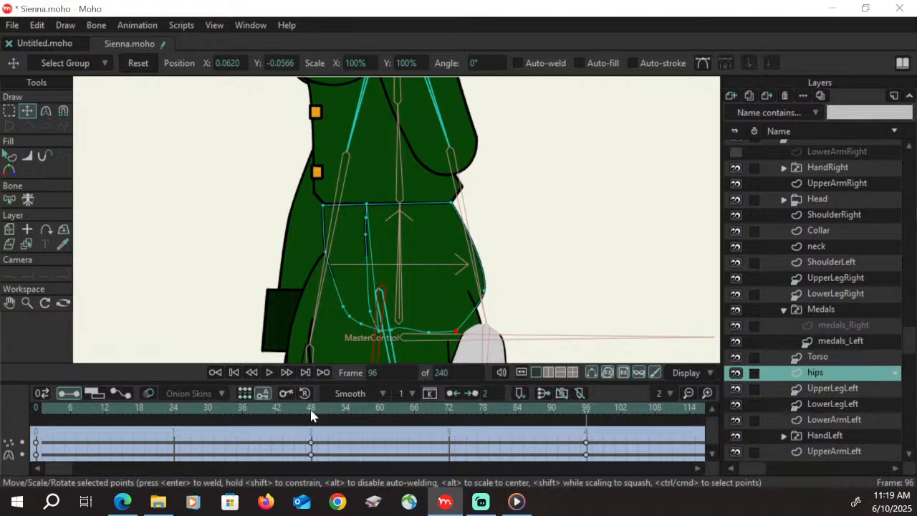
{"action": "left_click_drag", "start_coordinate": [311, 415], "coordinate": [586, 440]}
{"action": "left_click_drag", "start_coordinate": [466, 331], "coordinate": [488, 300]}
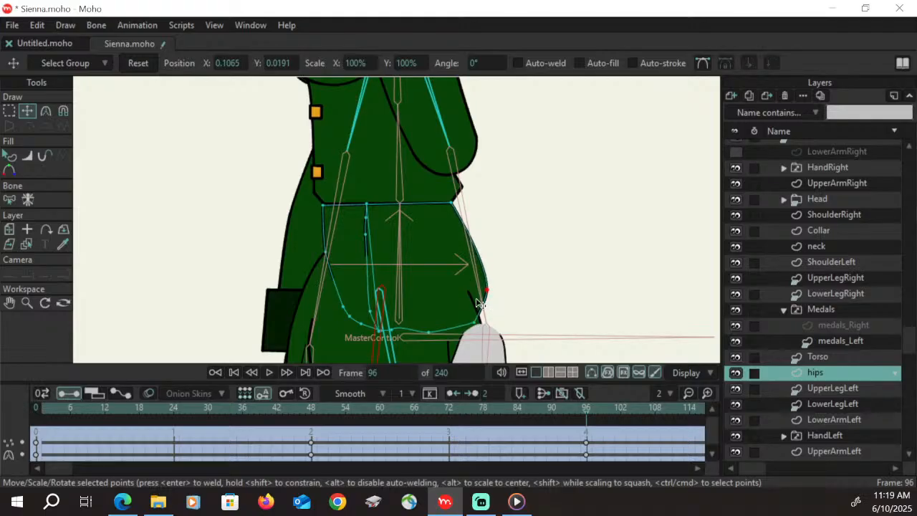
Round the hips' rear edge by adjusting its curve handles, raising the rear point and repositioning the bottom points
{"action": "left_click", "coordinate": [45, 111]}
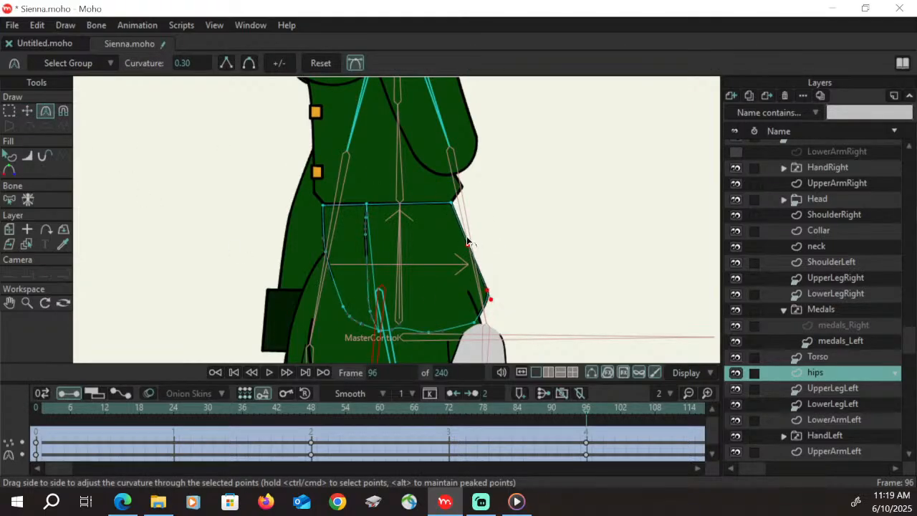
{"action": "left_click_drag", "start_coordinate": [467, 242], "coordinate": [481, 229]}
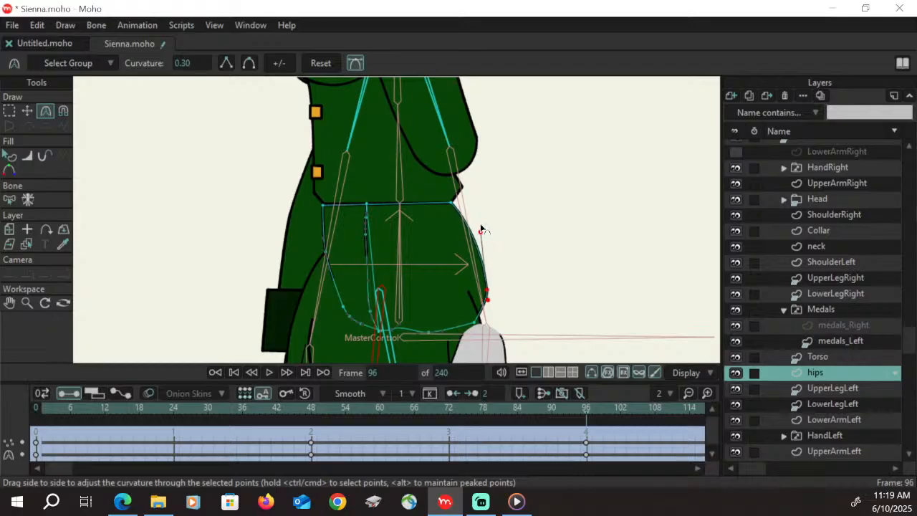
{"action": "left_click_drag", "start_coordinate": [489, 283], "coordinate": [493, 318]}
{"action": "left_click", "coordinate": [33, 112]}
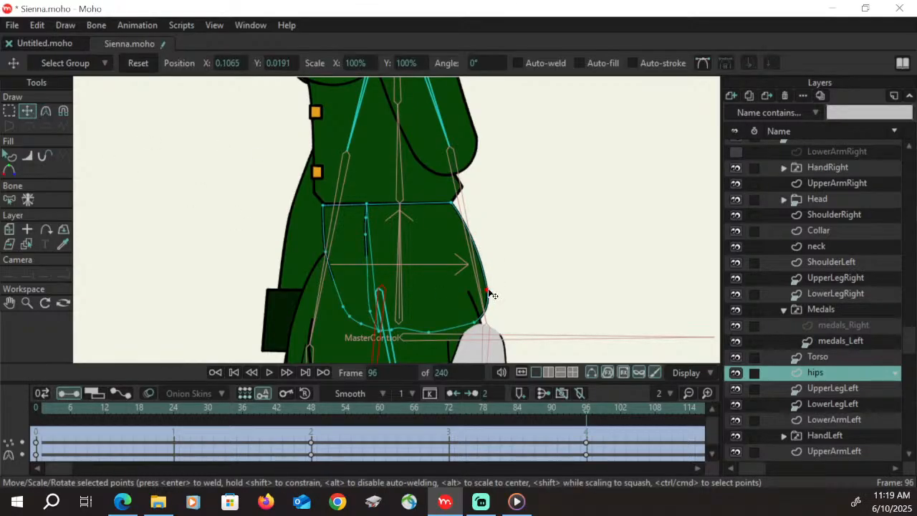
{"action": "left_click_drag", "start_coordinate": [488, 291], "coordinate": [488, 264]}
{"action": "left_click", "coordinate": [473, 326]}
{"action": "left_click_drag", "start_coordinate": [476, 334], "coordinate": [375, 333]}
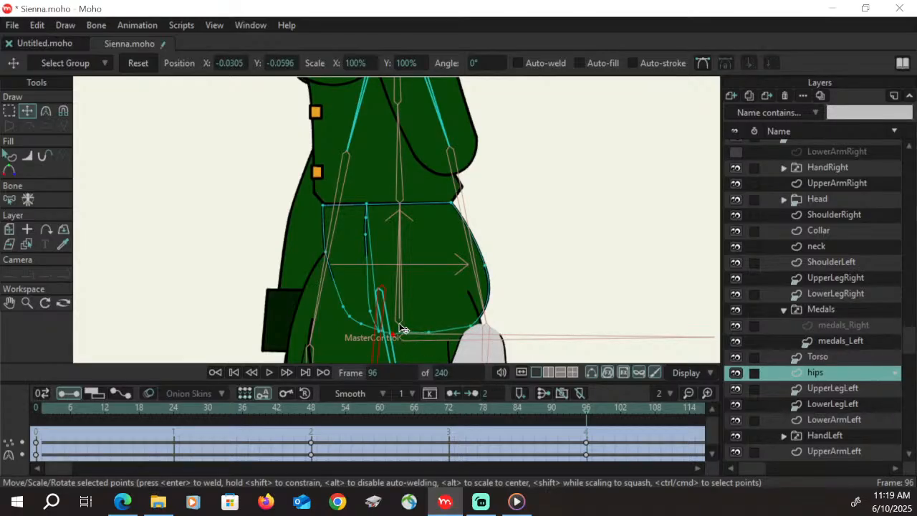
Select all points of the hips' inner crease line and move it forward onto the hips' front edge
{"action": "left_click", "coordinate": [10, 112]}
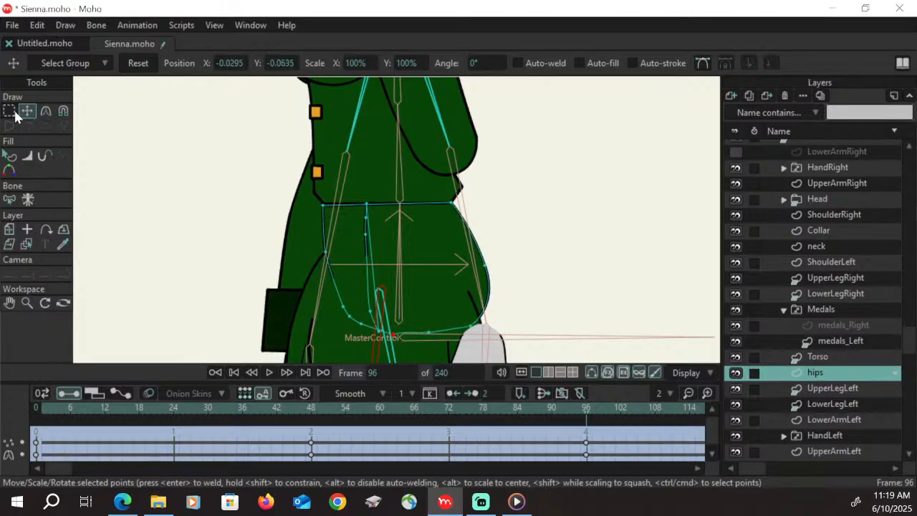
{"action": "double_click", "coordinate": [368, 213]}
{"action": "key", "text": "t"}
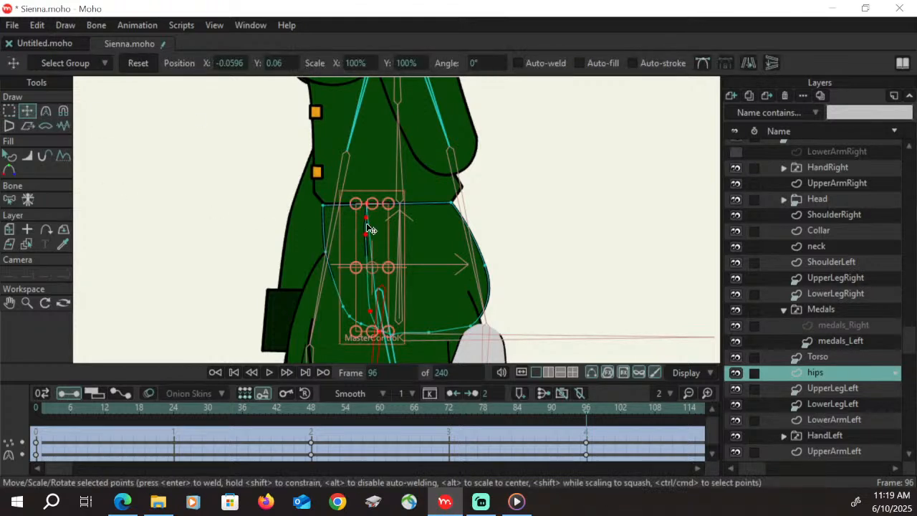
{"action": "left_click_drag", "start_coordinate": [368, 231], "coordinate": [328, 235]}
{"action": "left_click", "coordinate": [9, 302]}
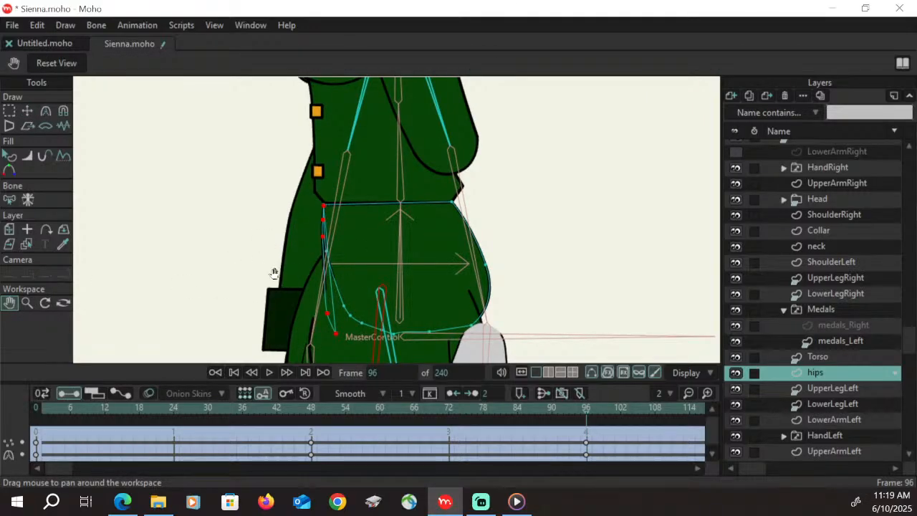
{"action": "key", "text": "g"}
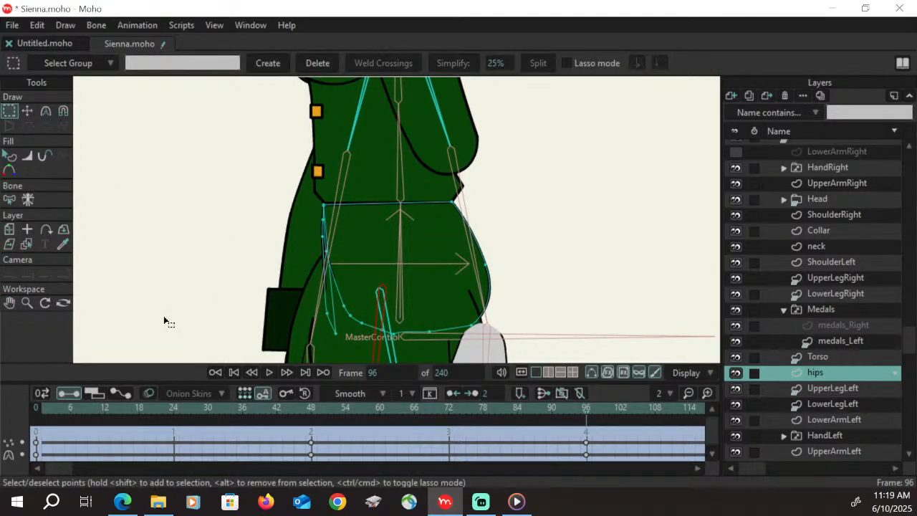
Zoom in on the hips' front edge and shift the crease line's middle point onto the front outline
{"action": "left_click", "coordinate": [27, 303]}
{"action": "left_click_drag", "start_coordinate": [351, 256], "coordinate": [440, 162]}
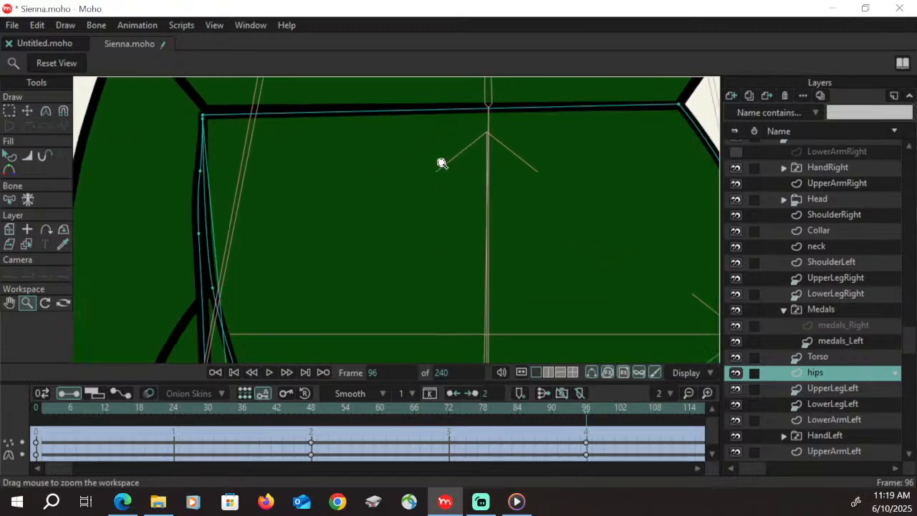
{"action": "key", "text": "t"}
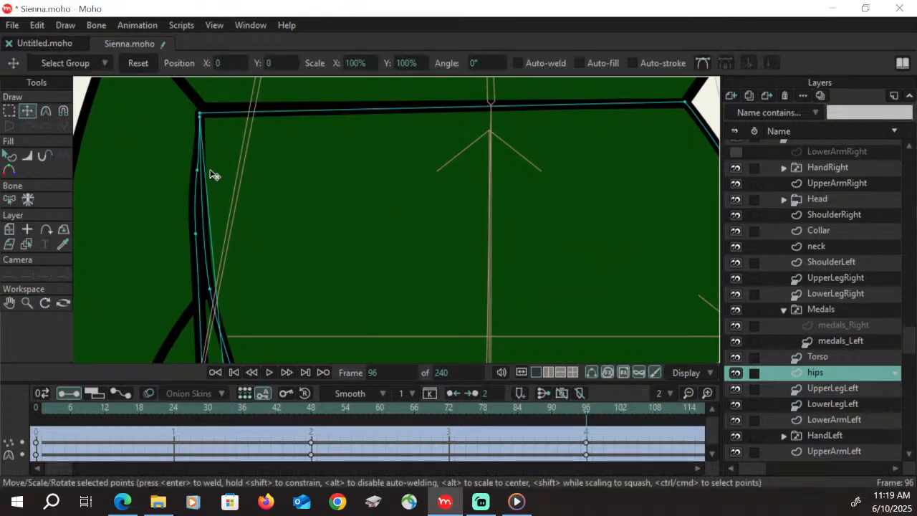
{"action": "left_click_drag", "start_coordinate": [196, 234], "coordinate": [206, 235]}
Move the crease line's two lower points onto the curved front outline of the hips
{"action": "left_click", "coordinate": [10, 303]}
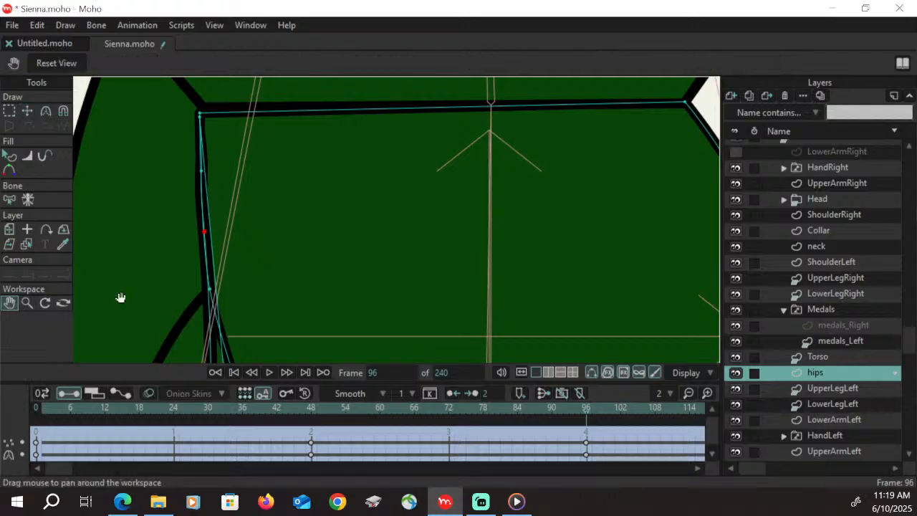
{"action": "left_click_drag", "start_coordinate": [307, 319], "coordinate": [294, 117]}
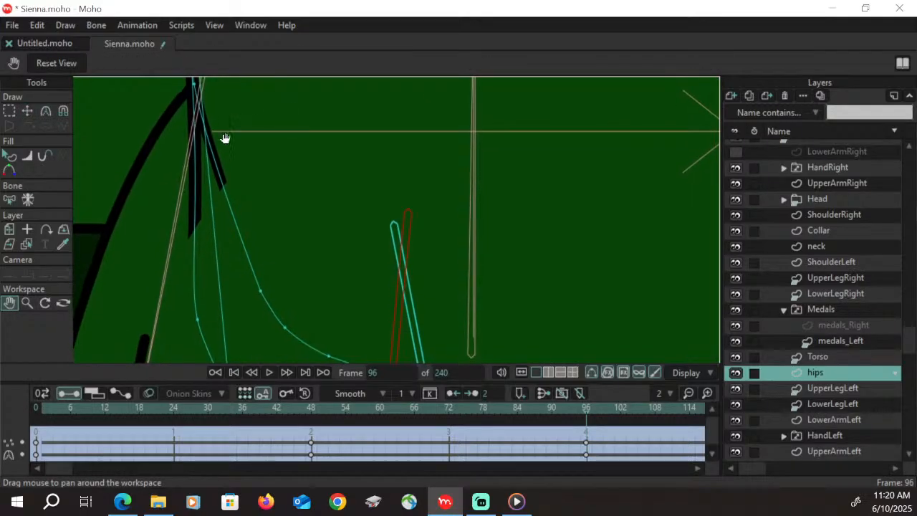
{"action": "key", "text": "t"}
{"action": "left_click_drag", "start_coordinate": [203, 324], "coordinate": [205, 117]}
{"action": "key", "text": "c"}
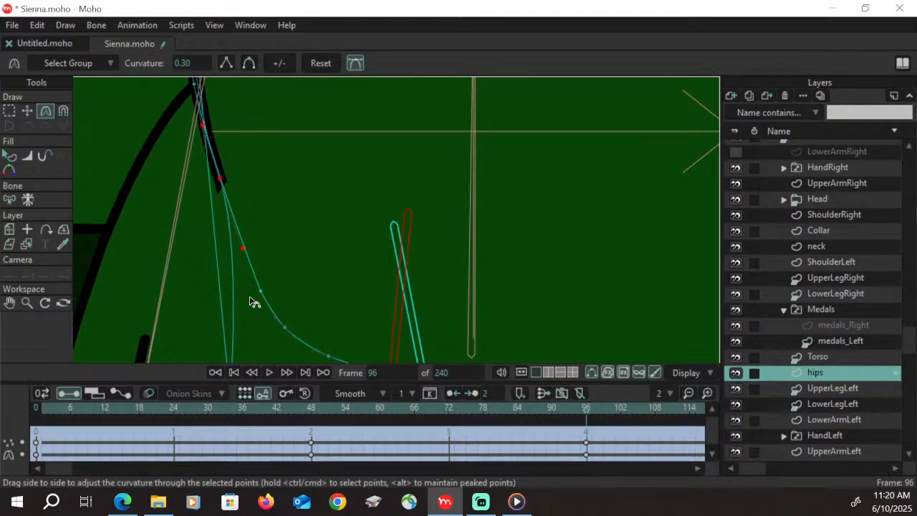
{"action": "left_click", "coordinate": [10, 302]}
{"action": "left_click_drag", "start_coordinate": [311, 293], "coordinate": [304, 176]}
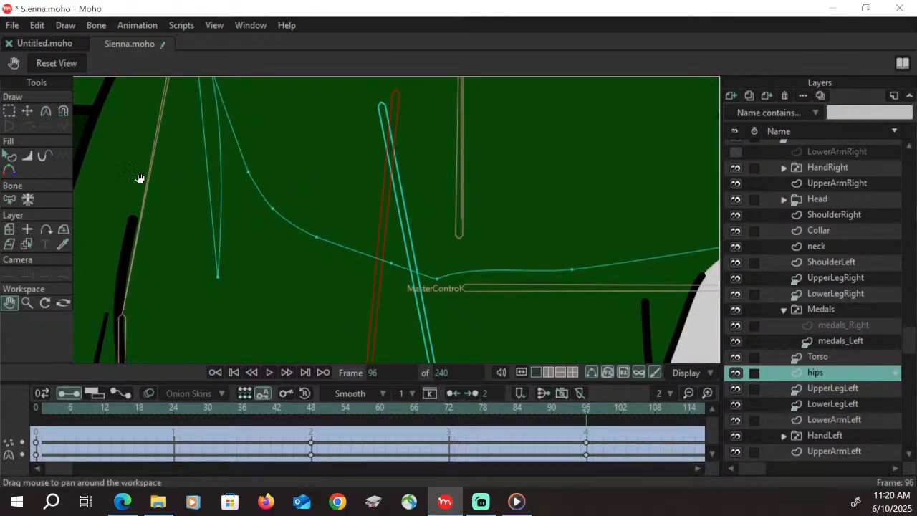
{"action": "key", "text": "t"}
{"action": "left_click_drag", "start_coordinate": [222, 282], "coordinate": [252, 178]}
Nudge the points along the lower front of the hips so the crease and the outline overlap closely
{"action": "left_click", "coordinate": [11, 303]}
{"action": "left_click_drag", "start_coordinate": [296, 118], "coordinate": [335, 306]}
{"action": "left_click_drag", "start_coordinate": [325, 204], "coordinate": [344, 286]}
{"action": "key", "text": "t"}
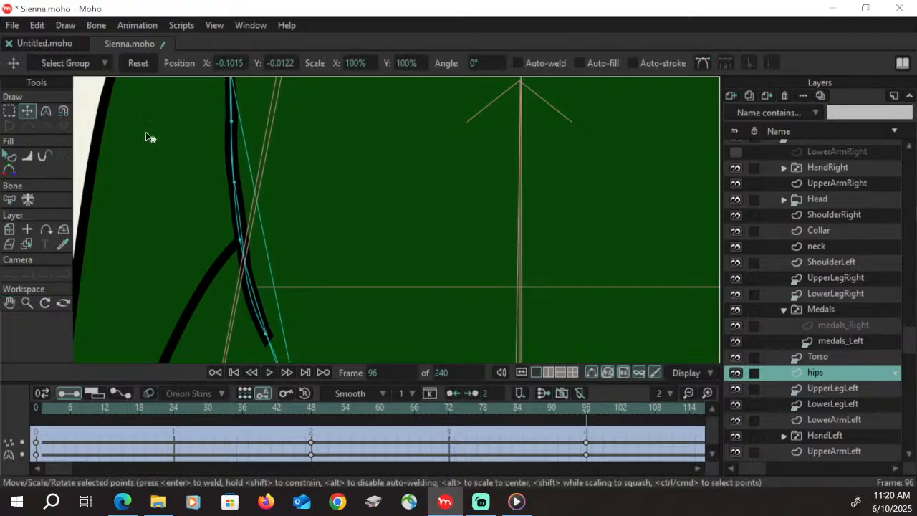
{"action": "left_click", "coordinate": [244, 241]}
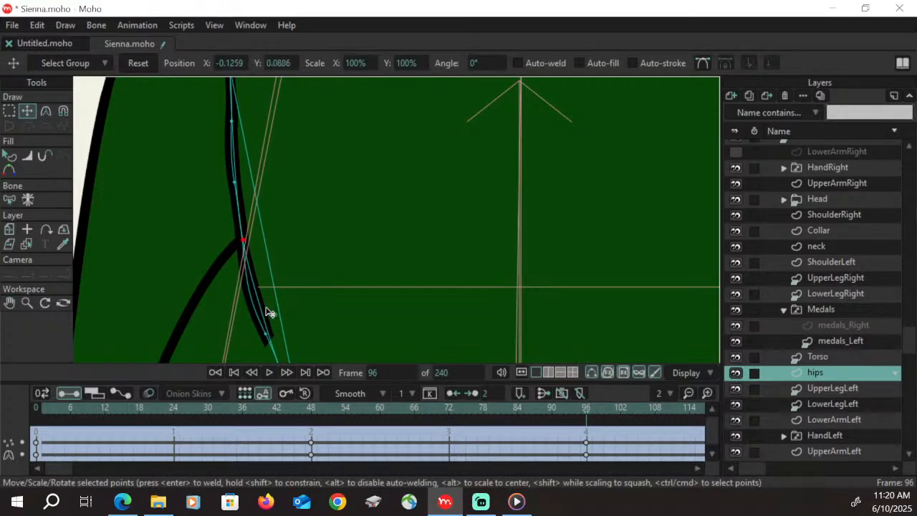
{"action": "left_click_drag", "start_coordinate": [267, 336], "coordinate": [268, 335]}
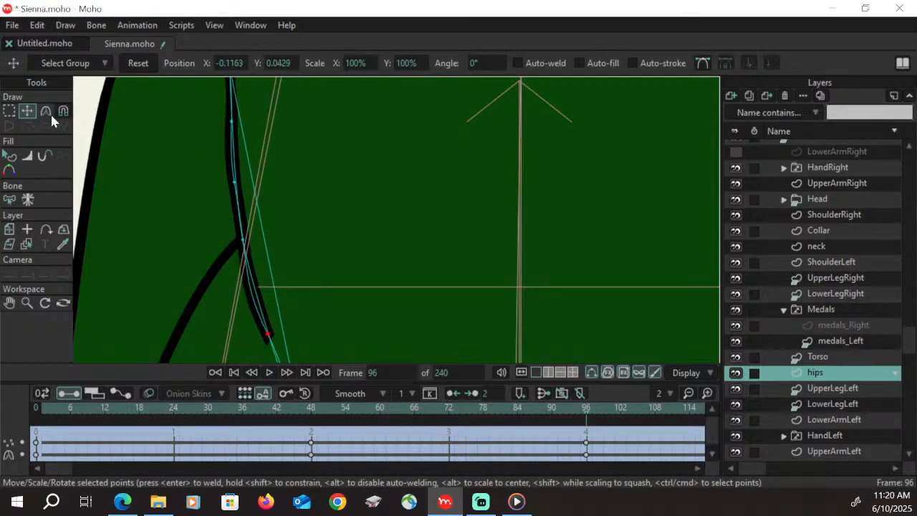
Adjust the curve handles of the crease's lower and middle points and nudge its middle point to match the front outline
{"action": "left_click", "coordinate": [46, 112]}
{"action": "left_click_drag", "start_coordinate": [251, 286], "coordinate": [255, 280]}
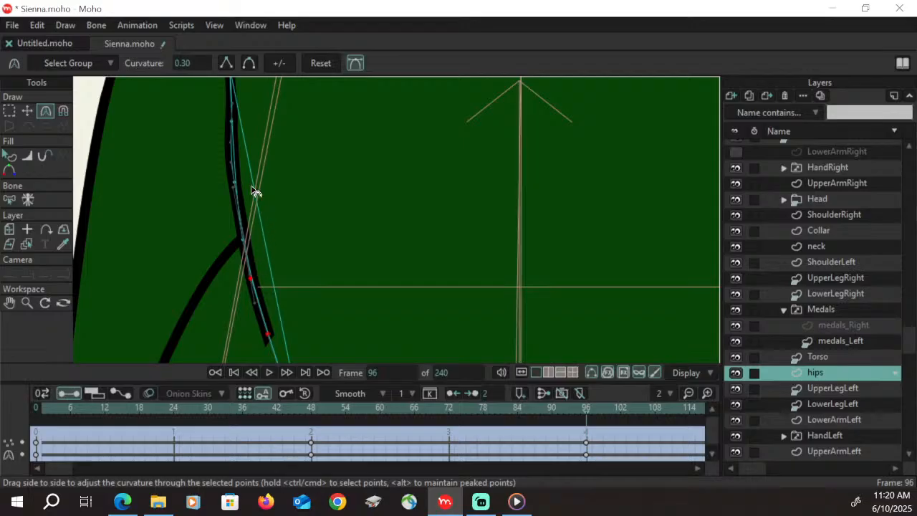
{"action": "left_click_drag", "start_coordinate": [231, 163], "coordinate": [233, 161]}
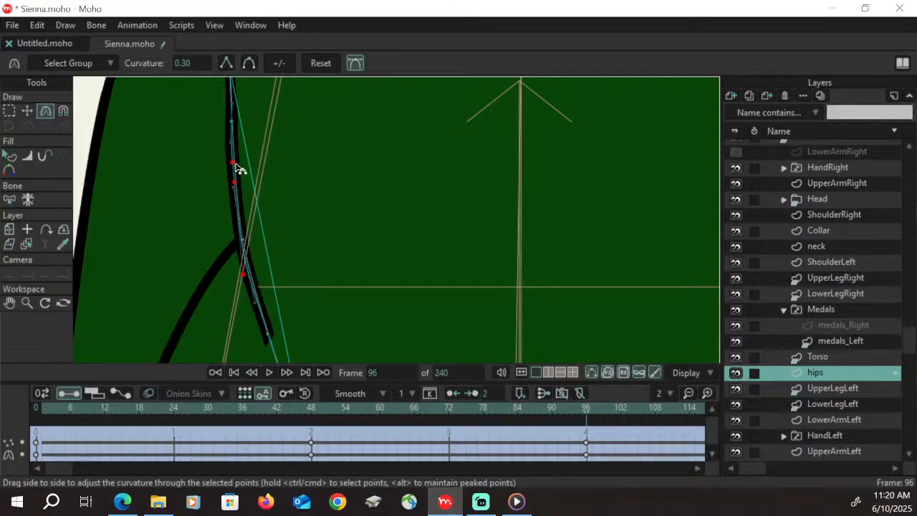
{"action": "left_click", "coordinate": [27, 111]}
{"action": "left_click", "coordinate": [237, 185]}
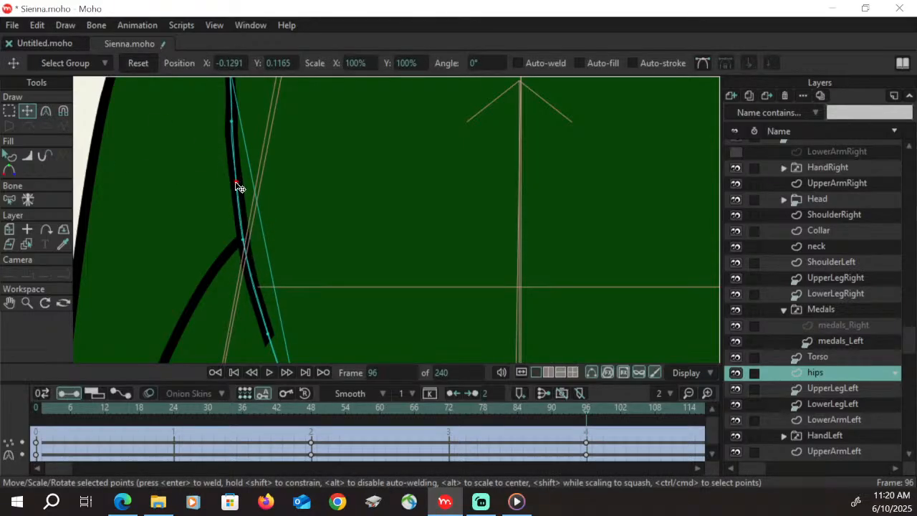
Snap the hips' front upper corner and crease top together at the torso's lower front corner, and save the file
{"action": "key", "text": "space"}
{"action": "left_click_drag", "start_coordinate": [293, 187], "coordinate": [285, 213]}
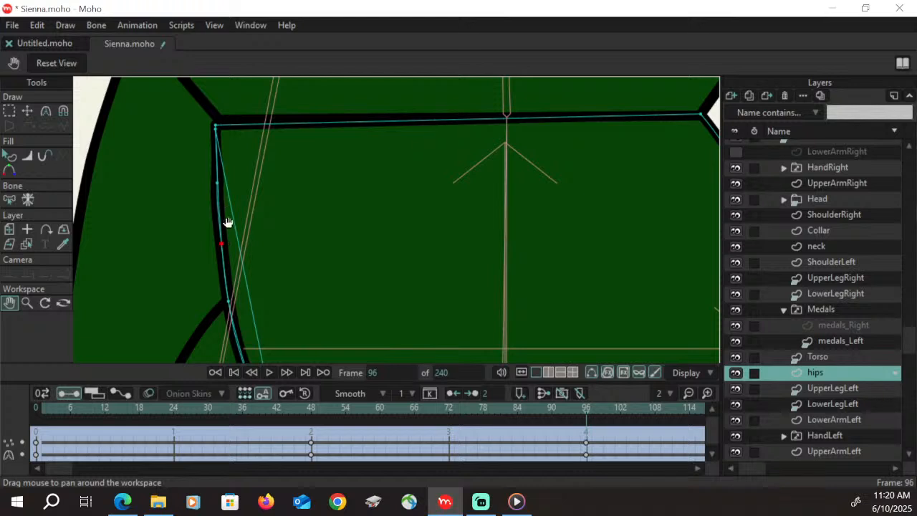
{"action": "left_click", "coordinate": [27, 111]}
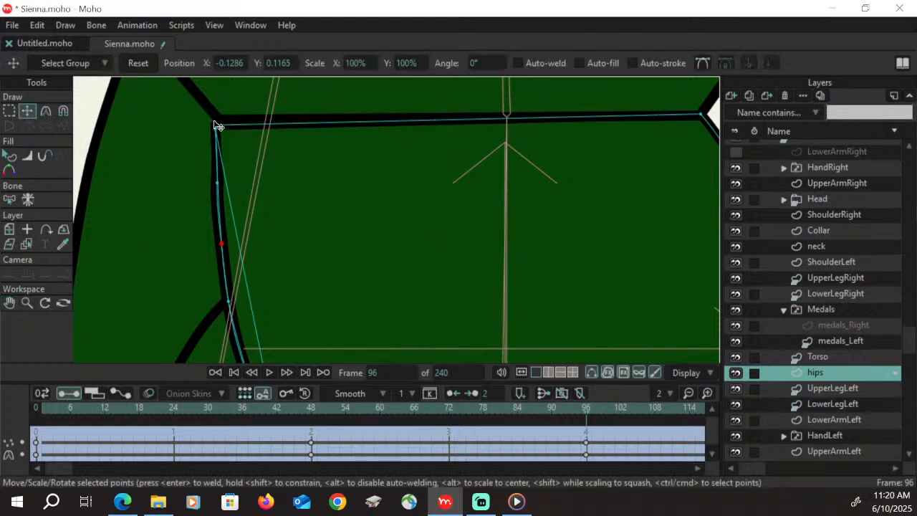
{"action": "left_click_drag", "start_coordinate": [215, 123], "coordinate": [217, 122]}
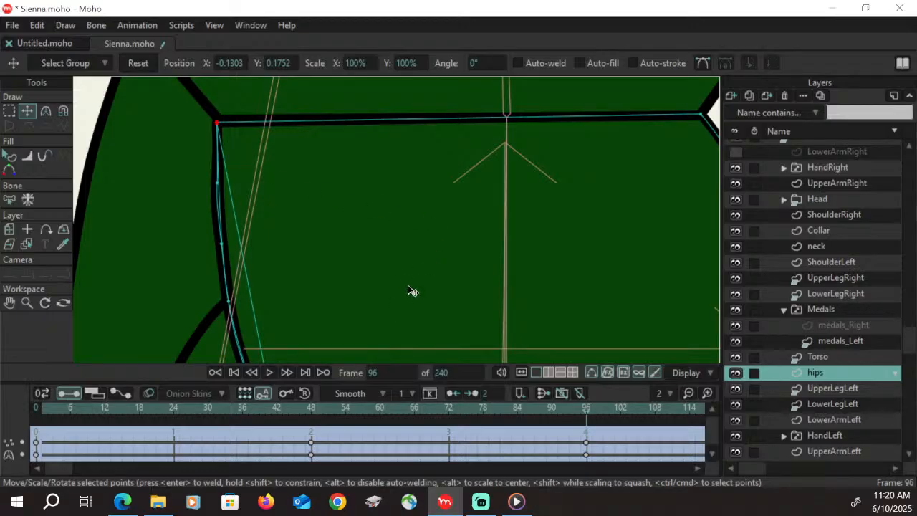
{"action": "left_click", "coordinate": [27, 303]}
{"action": "left_click_drag", "start_coordinate": [229, 244], "coordinate": [532, 256]}
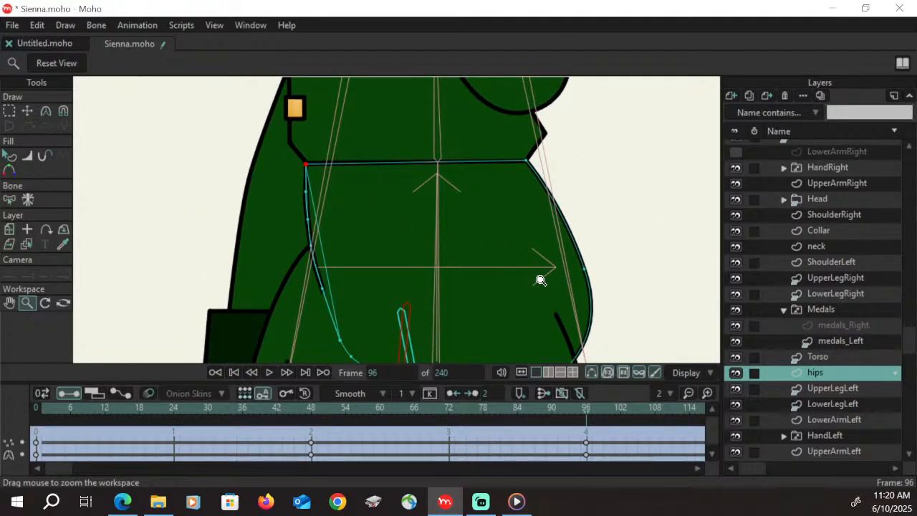
{"action": "key", "text": "ctrl+s"}
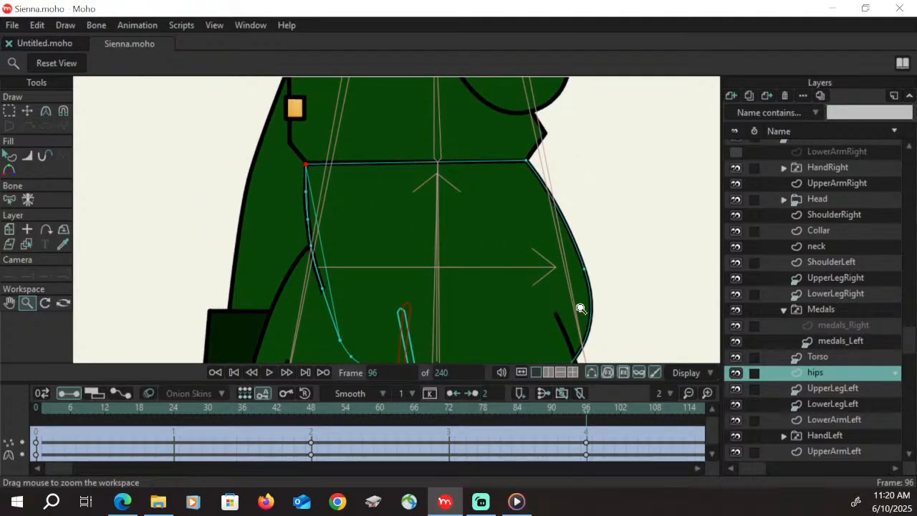
Examine the reshaped hips in the wider side view, with the LowerArmRight layer shown and hidden
{"action": "left_click", "coordinate": [10, 302]}
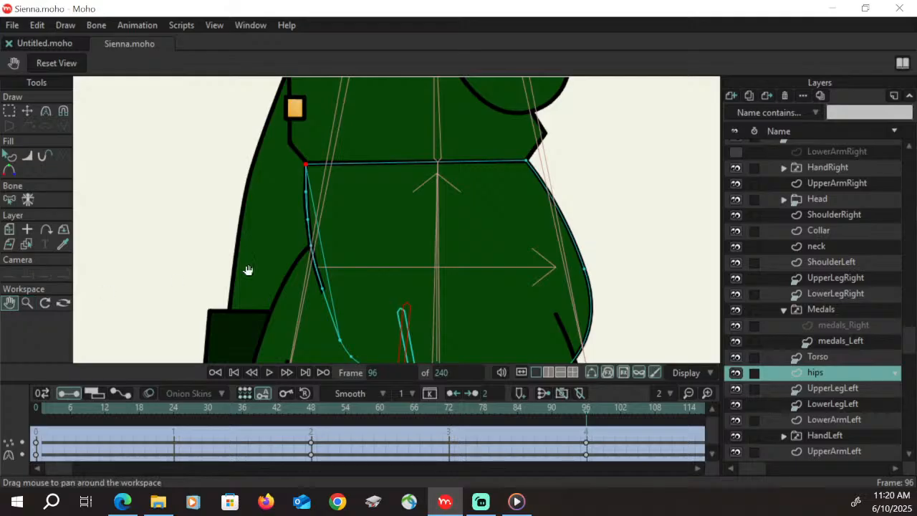
{"action": "left_click_drag", "start_coordinate": [591, 188], "coordinate": [423, 246]}
{"action": "left_click_drag", "start_coordinate": [380, 266], "coordinate": [448, 173]}
{"action": "left_click", "coordinate": [27, 303]}
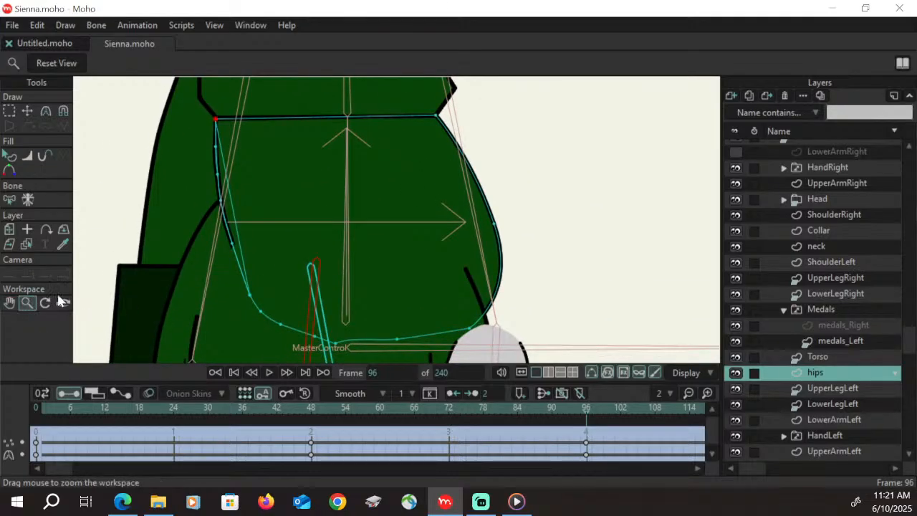
{"action": "left_click_drag", "start_coordinate": [458, 219], "coordinate": [337, 255]}
{"action": "left_click_drag", "start_coordinate": [491, 207], "coordinate": [501, 237]}
{"action": "left_click", "coordinate": [735, 152]}
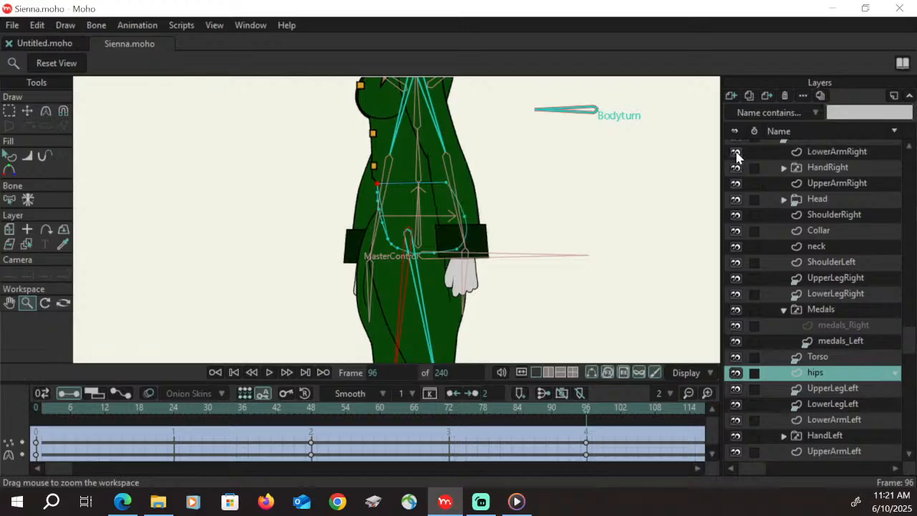
{"action": "left_click", "coordinate": [736, 152]}
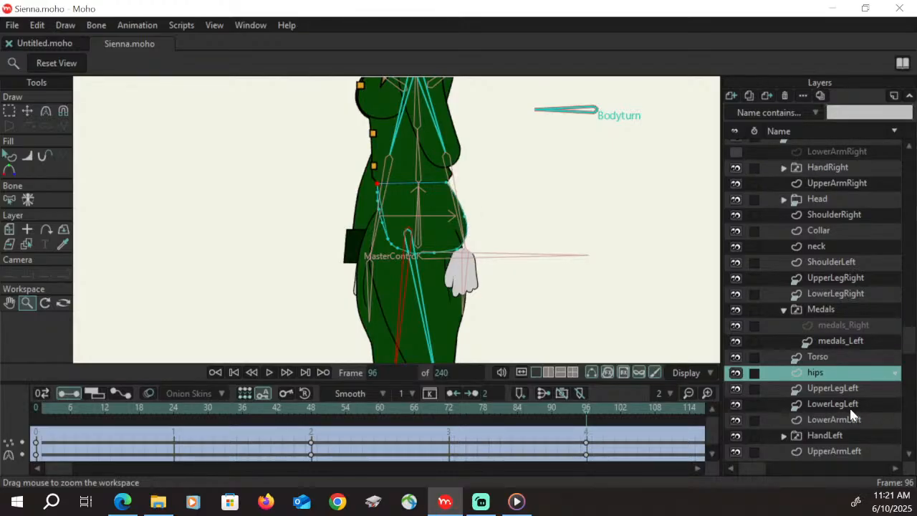
On the Sienna bone layer at frame 96, move the right thigh bone B14 slightly toward the figure's back
{"action": "left_click", "coordinate": [845, 280]}
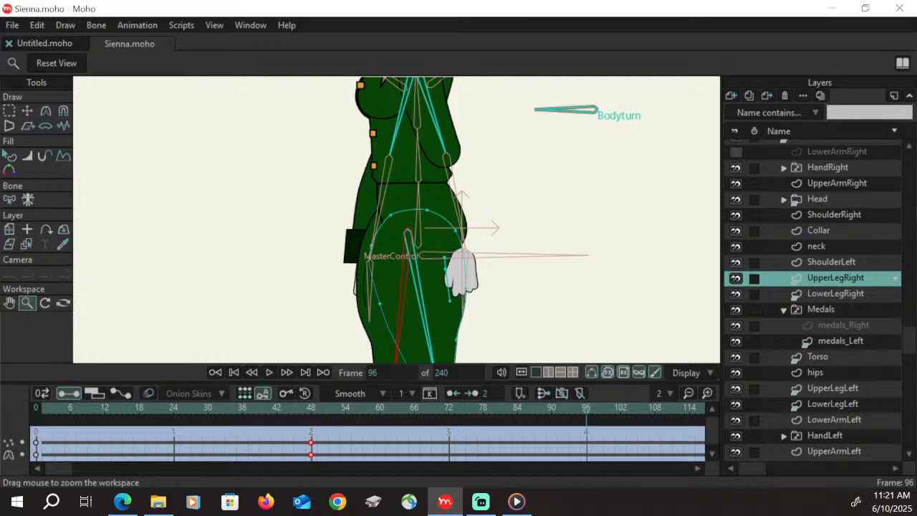
{"action": "left_click_drag", "start_coordinate": [291, 260], "coordinate": [577, 192]}
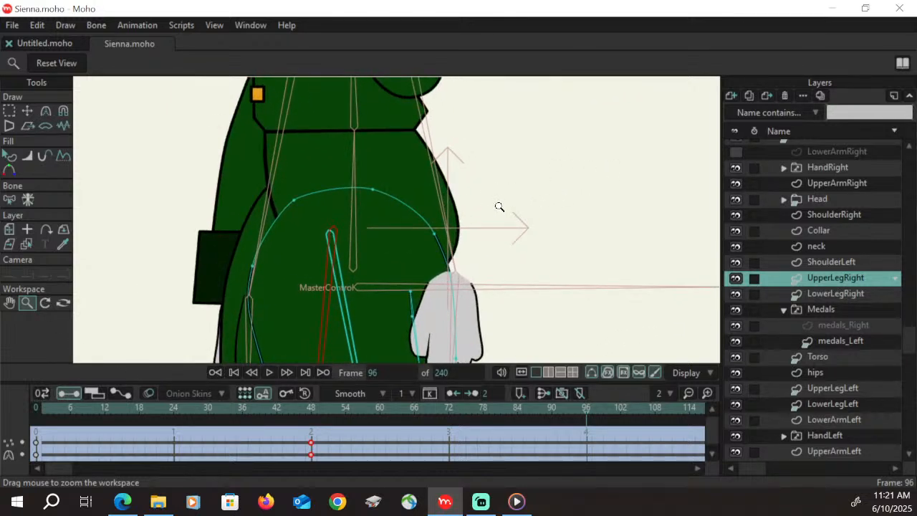
{"action": "left_click_drag", "start_coordinate": [912, 347], "coordinate": [905, 136]}
{"action": "left_click", "coordinate": [822, 148]}
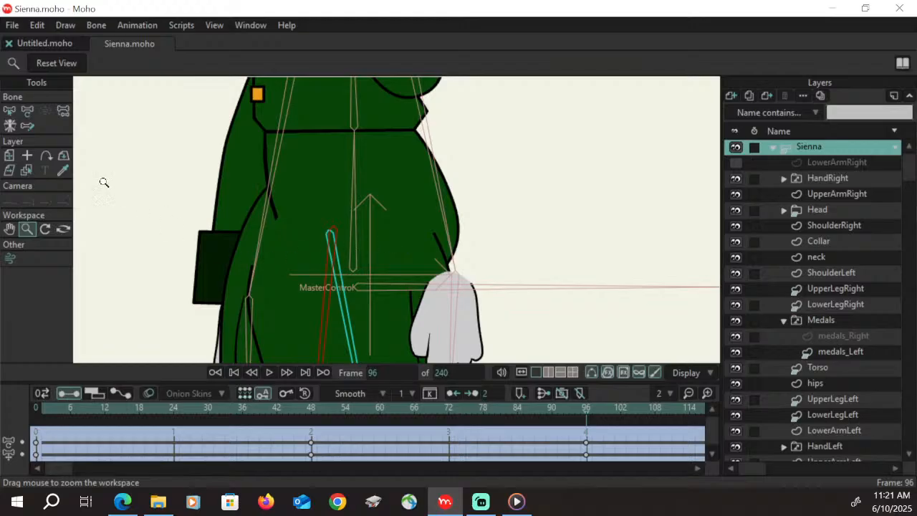
{"action": "left_click", "coordinate": [345, 301]}
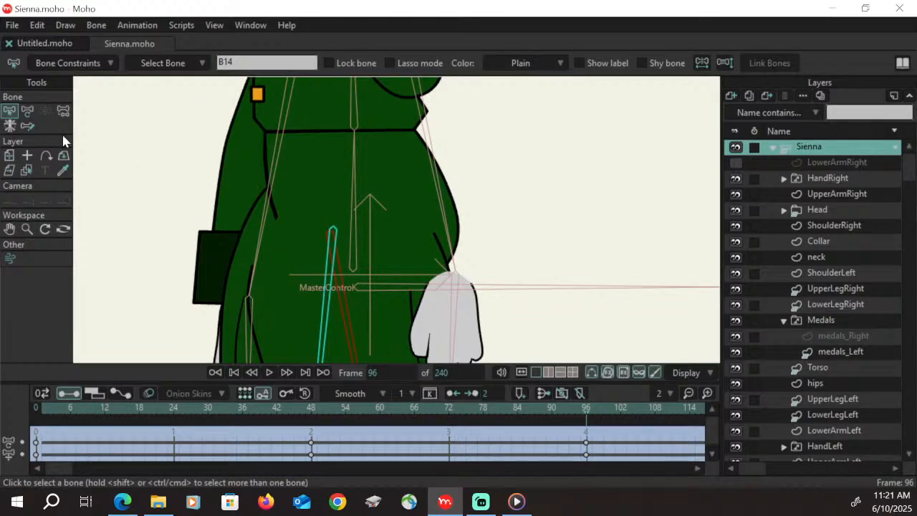
{"action": "key", "text": "t"}
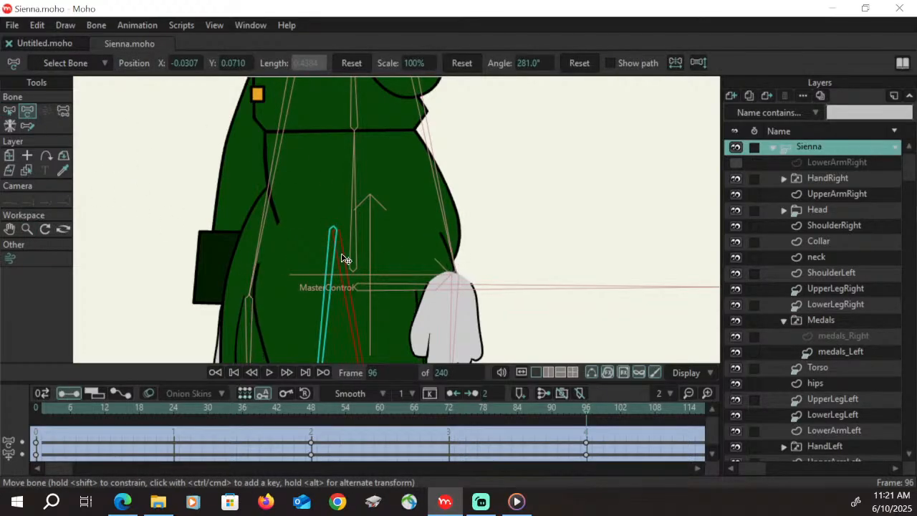
{"action": "mouse_move", "coordinate": [350, 258]}
{"action": "left_mouse_down"}
{"action": "mouse_move", "coordinate": [344, 254]}
{"action": "mouse_move", "coordinate": [425, 268]}
{"action": "mouse_move", "coordinate": [348, 253]}
{"action": "mouse_move", "coordinate": [355, 268]}
{"action": "mouse_move", "coordinate": [358, 255]}
{"action": "left_mouse_up"}
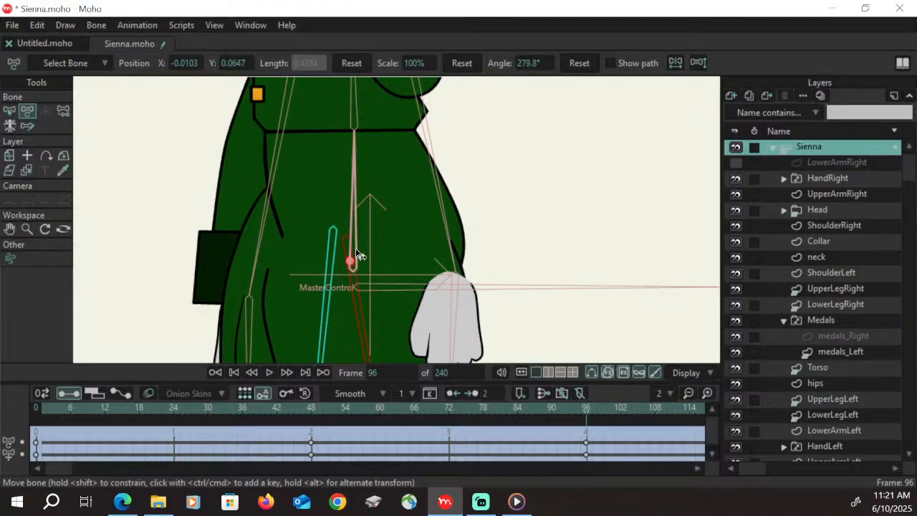
Move UpperLegRight's rear upper point onto the back outline of the hips and adjust its curve handles to follow it
{"action": "left_click", "coordinate": [855, 293]}
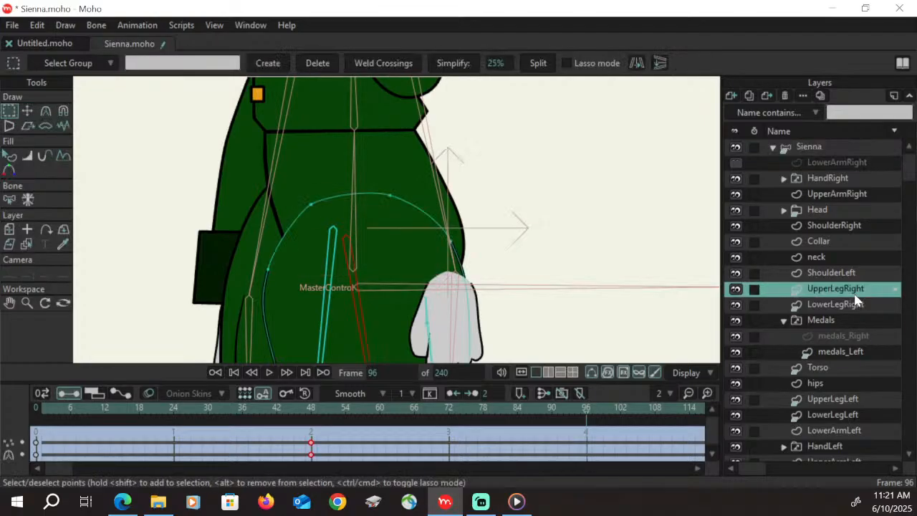
{"action": "left_click", "coordinate": [27, 111]}
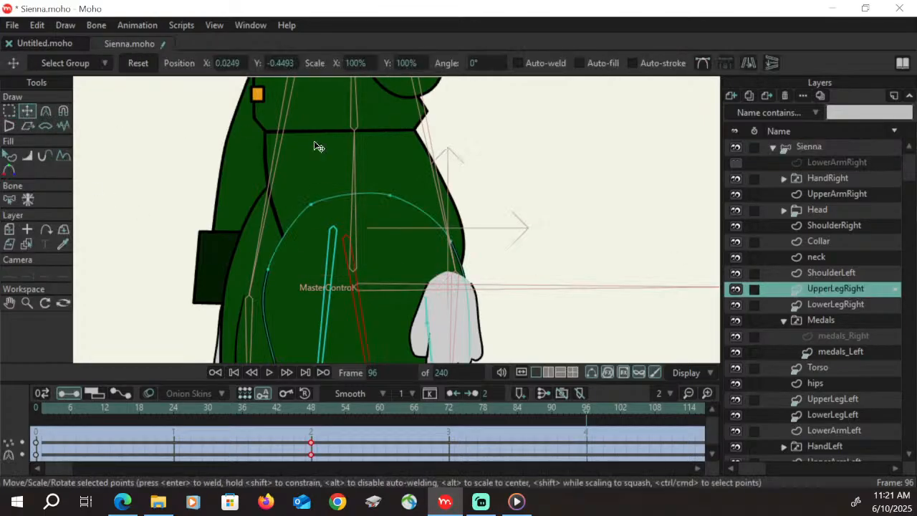
{"action": "left_click", "coordinate": [453, 244]}
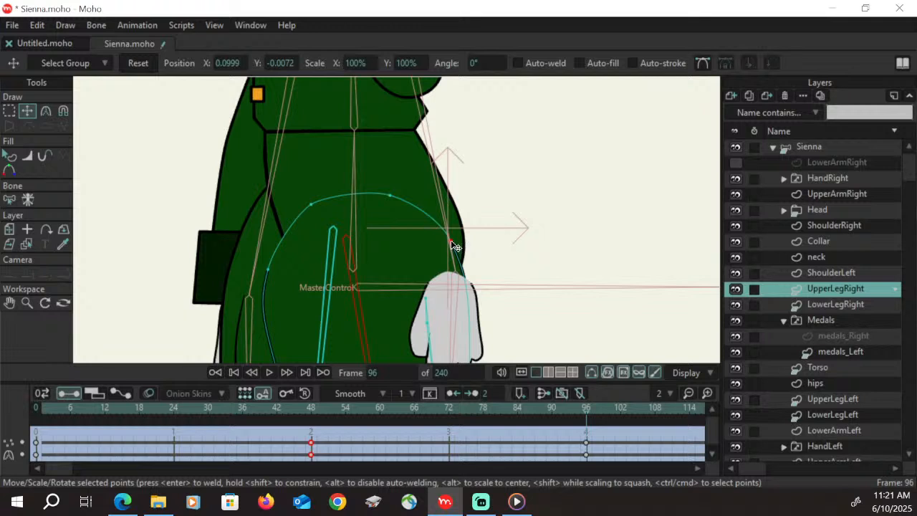
{"action": "left_click", "coordinate": [45, 111]}
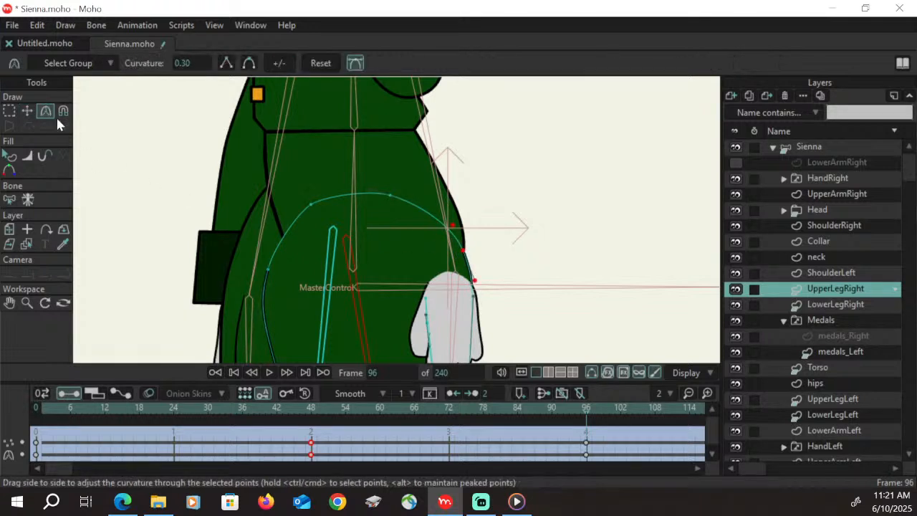
{"action": "left_click_drag", "start_coordinate": [480, 288], "coordinate": [414, 270]}
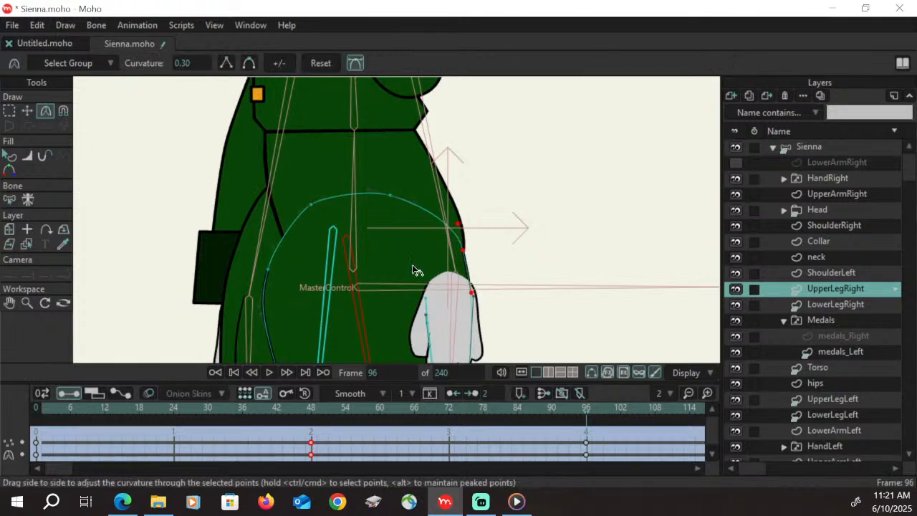
Reposition UpperLegRight's two top arc points and bring its front upper point to the lower end of the hip crease
{"action": "left_click", "coordinate": [27, 111]}
{"action": "left_click_drag", "start_coordinate": [389, 196], "coordinate": [404, 195]}
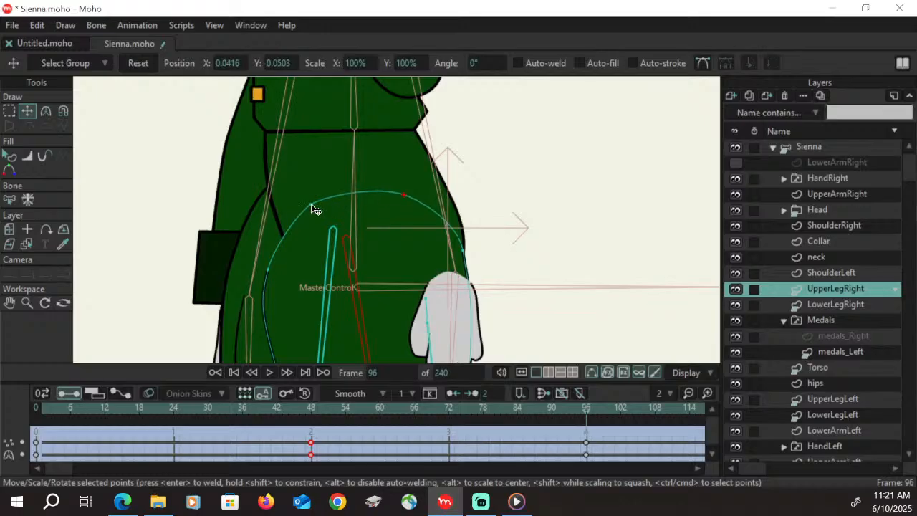
{"action": "left_click_drag", "start_coordinate": [316, 209], "coordinate": [290, 250]}
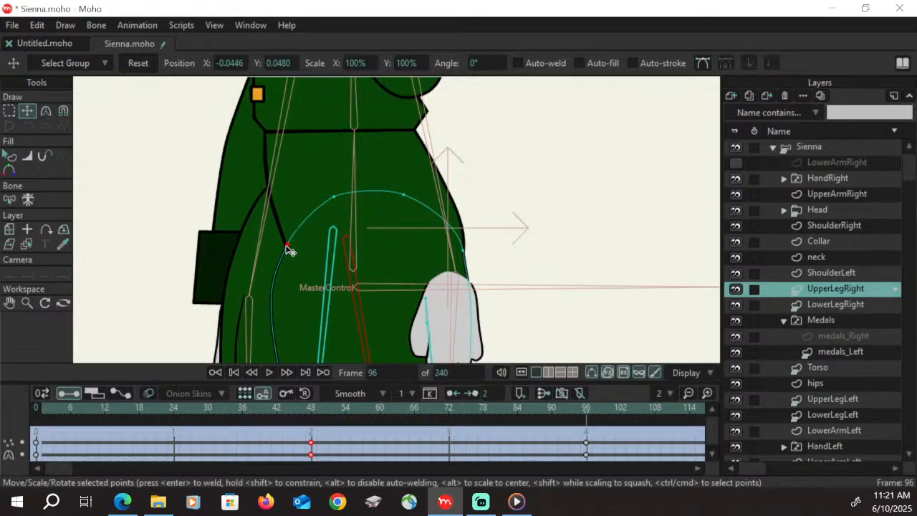
Flatten the thigh curve below the front upper point and move the mid-front thigh point inward to slim the thigh
{"action": "left_click", "coordinate": [9, 302]}
{"action": "left_click_drag", "start_coordinate": [372, 297], "coordinate": [308, 114]}
{"action": "left_click_drag", "start_coordinate": [307, 162], "coordinate": [358, 276]}
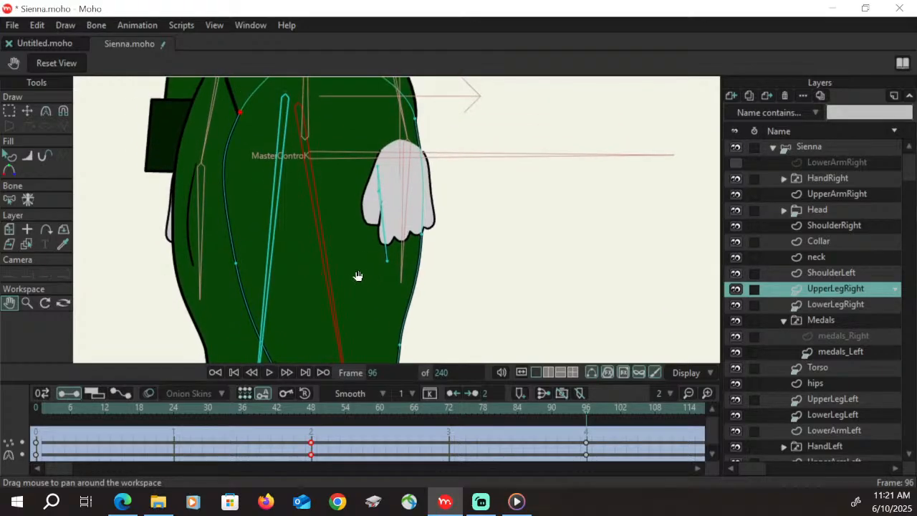
{"action": "key", "text": "c"}
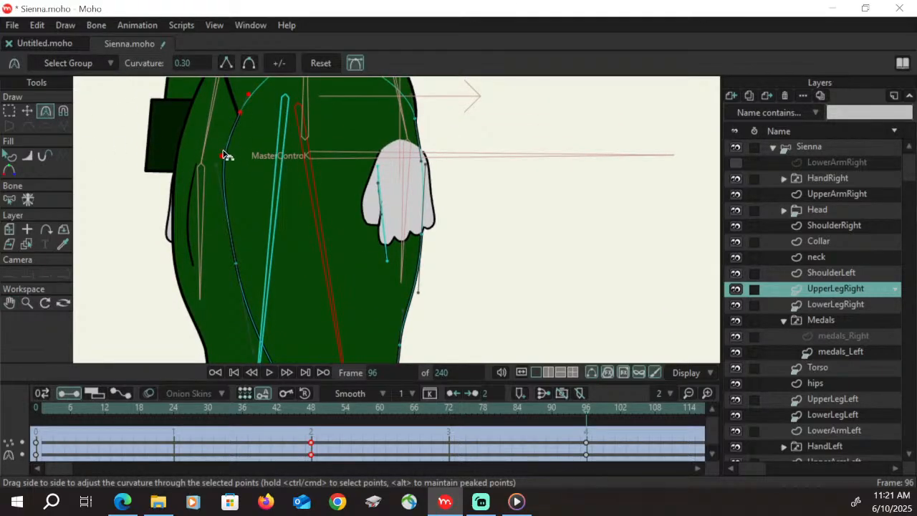
{"action": "left_click", "coordinate": [236, 186]}
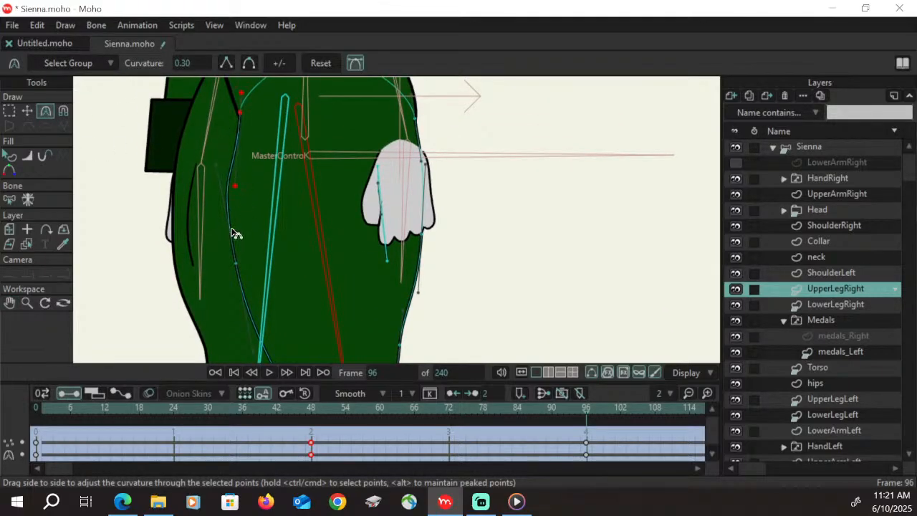
{"action": "left_click", "coordinate": [28, 110]}
{"action": "left_click", "coordinate": [237, 263]}
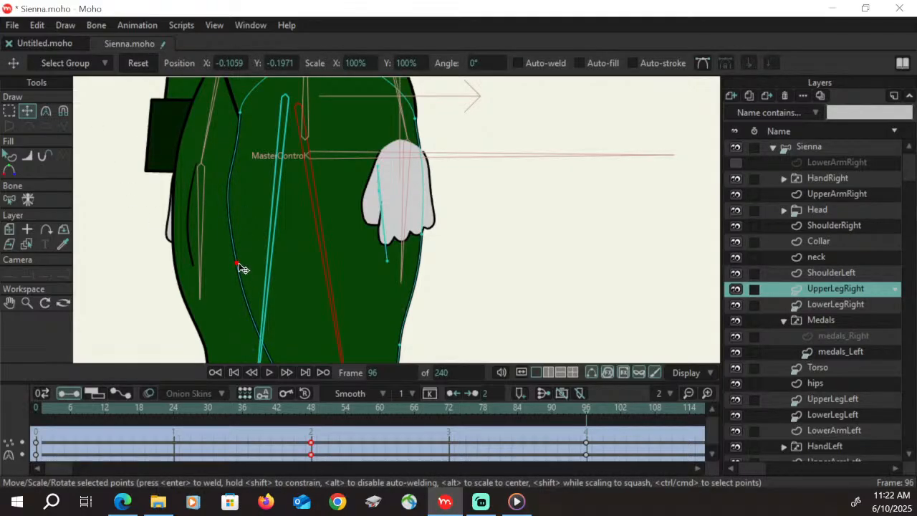
{"action": "left_click_drag", "start_coordinate": [239, 265], "coordinate": [263, 268]}
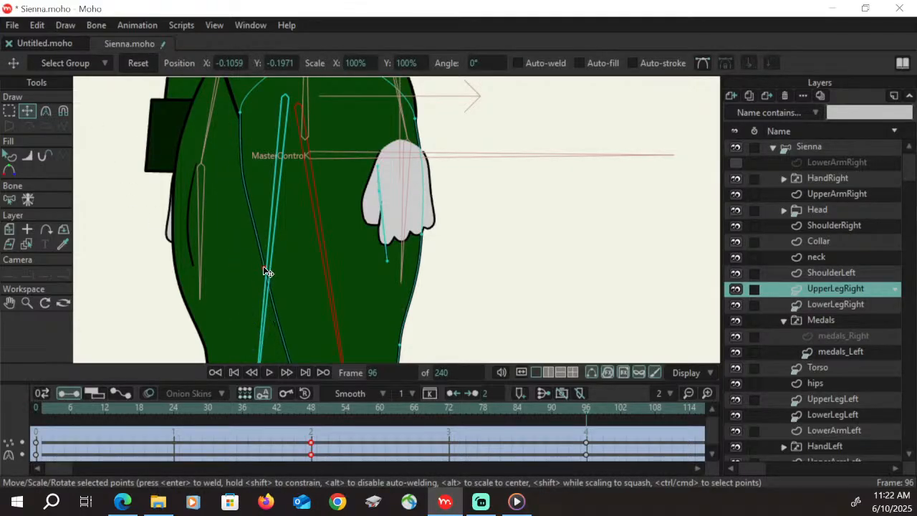
Nudge the rear upper thigh point and pull the two rear outline points below it inward to slim the back of the thigh
{"action": "left_click", "coordinate": [413, 118]}
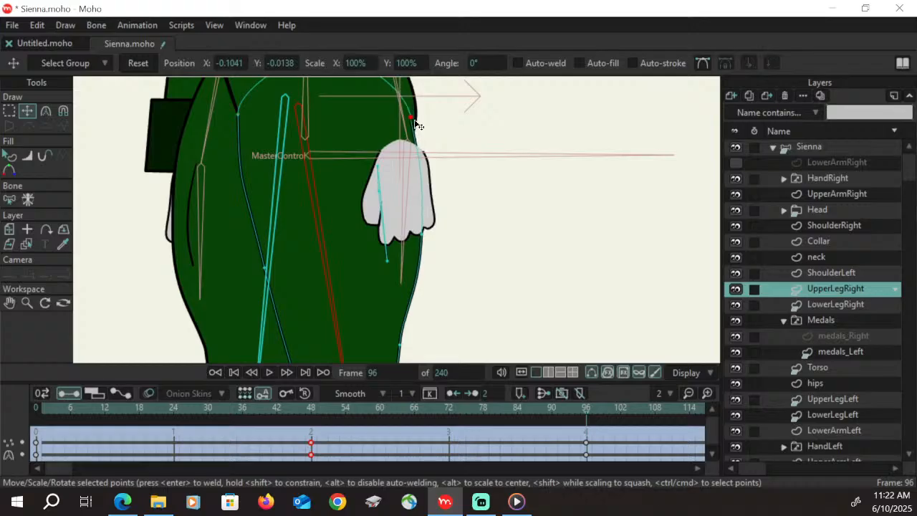
{"action": "left_click_drag", "start_coordinate": [415, 121], "coordinate": [418, 121]}
{"action": "left_click_drag", "start_coordinate": [422, 235], "coordinate": [404, 242]}
{"action": "left_click_drag", "start_coordinate": [401, 344], "coordinate": [374, 347]}
Shift the short detail line inside UpperLegRight from under the hand toward the front of the thigh
{"action": "left_click", "coordinate": [9, 111]}
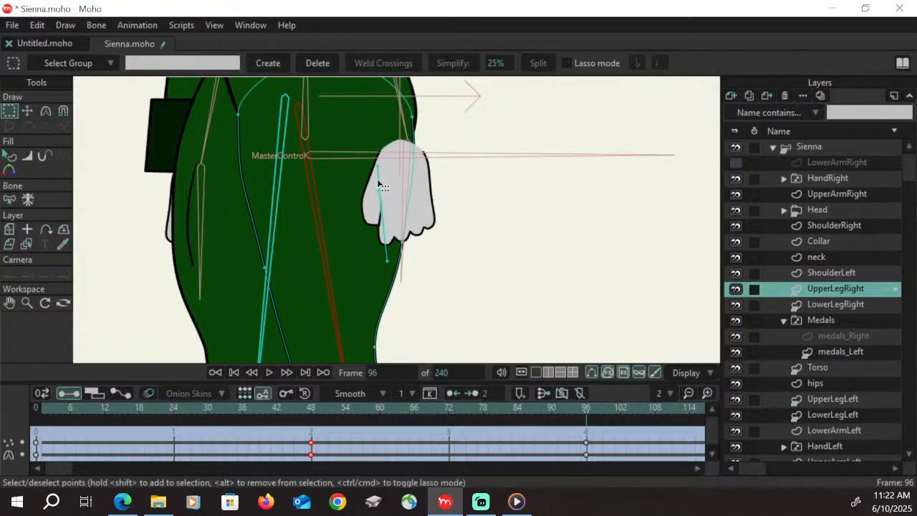
{"action": "left_click", "coordinate": [378, 184]}
{"action": "left_click", "coordinate": [28, 111]}
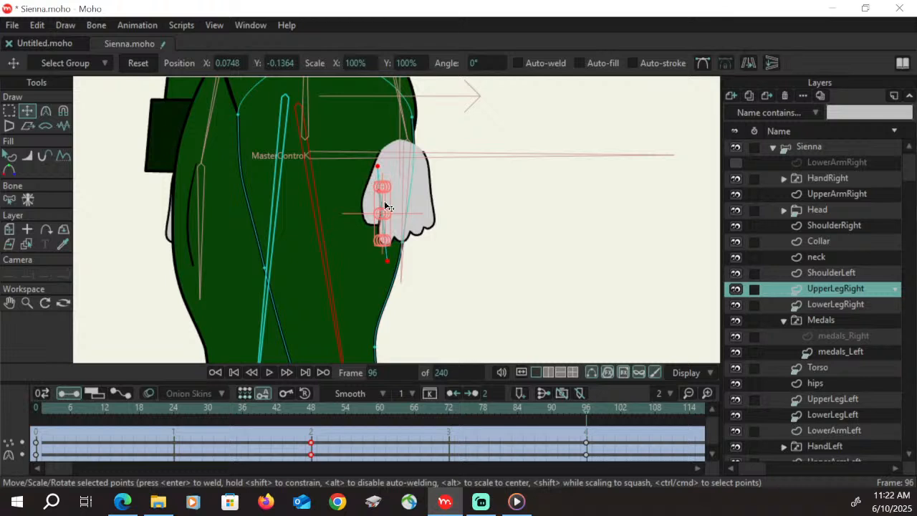
{"action": "left_click_drag", "start_coordinate": [386, 205], "coordinate": [304, 213]}
{"action": "left_click", "coordinate": [10, 303]}
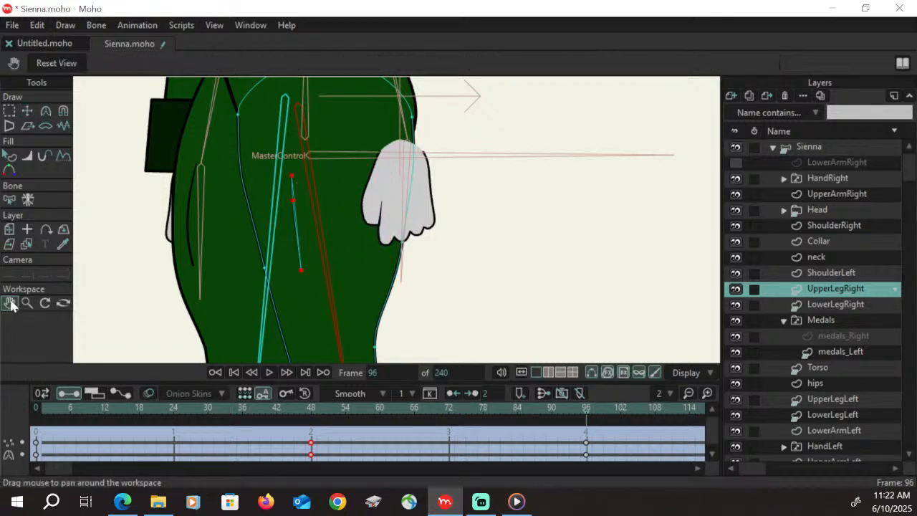
{"action": "left_click_drag", "start_coordinate": [449, 318], "coordinate": [449, 185]}
{"action": "left_click_drag", "start_coordinate": [448, 217], "coordinate": [441, 257]}
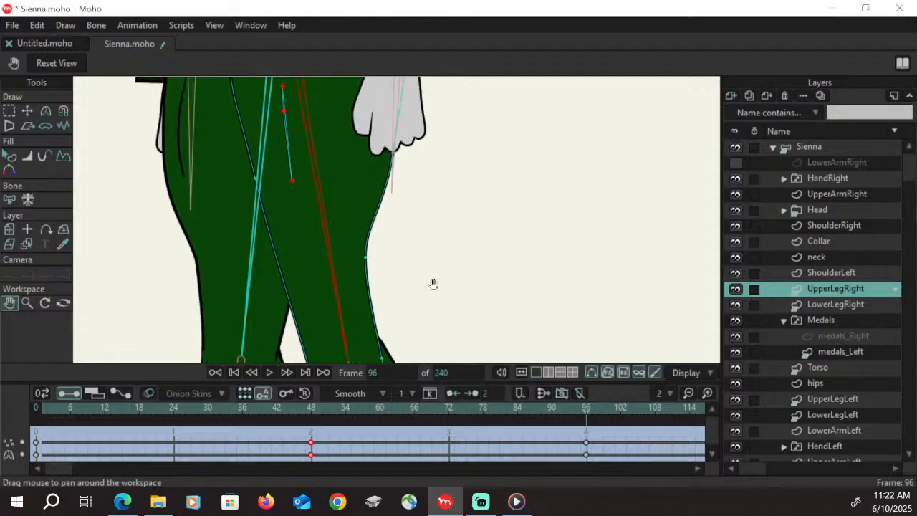
{"action": "left_click", "coordinate": [27, 112]}
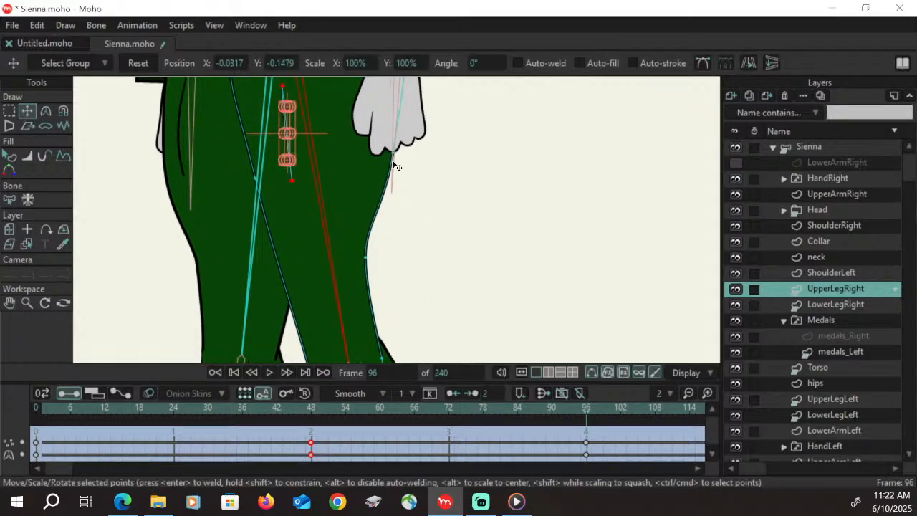
{"action": "left_click_drag", "start_coordinate": [393, 155], "coordinate": [384, 159]}
Move the two rear outline points of the thigh to straighten its back edge down toward the knee
{"action": "left_click", "coordinate": [10, 112]}
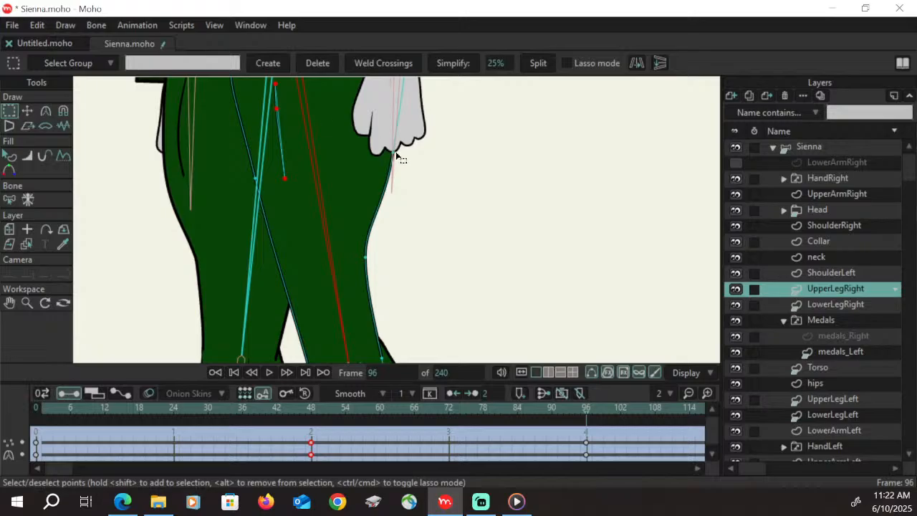
{"action": "left_click", "coordinate": [397, 155]}
{"action": "left_click", "coordinate": [27, 112]}
{"action": "left_click_drag", "start_coordinate": [398, 155], "coordinate": [379, 255]}
Nudge UpperLegRight's front and rear upper points and its two top arc points to refine the join with the hips
{"action": "left_click", "coordinate": [10, 303]}
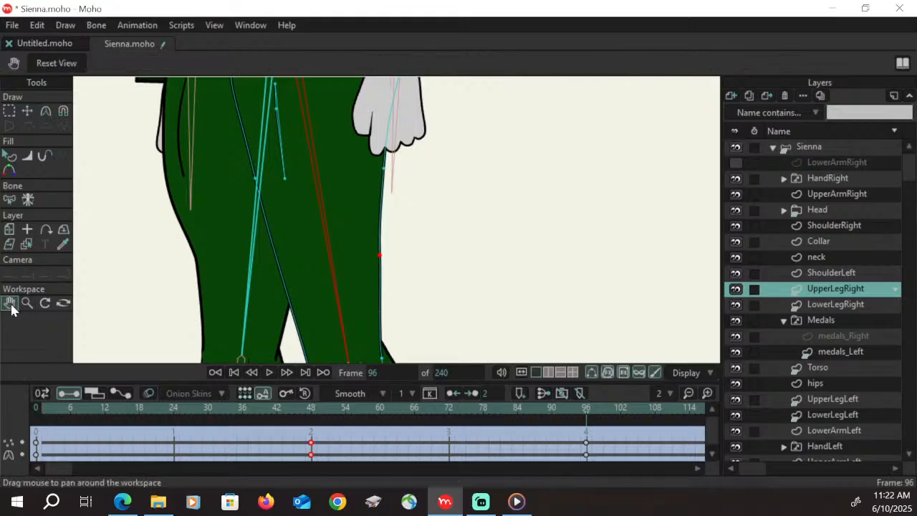
{"action": "mouse_move", "coordinate": [446, 261]}
{"action": "left_mouse_down"}
{"action": "mouse_move", "coordinate": [426, 188]}
{"action": "mouse_move", "coordinate": [422, 244]}
{"action": "mouse_move", "coordinate": [448, 279]}
{"action": "mouse_move", "coordinate": [448, 239]}
{"action": "mouse_move", "coordinate": [441, 310]}
{"action": "mouse_move", "coordinate": [438, 253]}
{"action": "left_mouse_up"}
{"action": "key", "text": "t"}
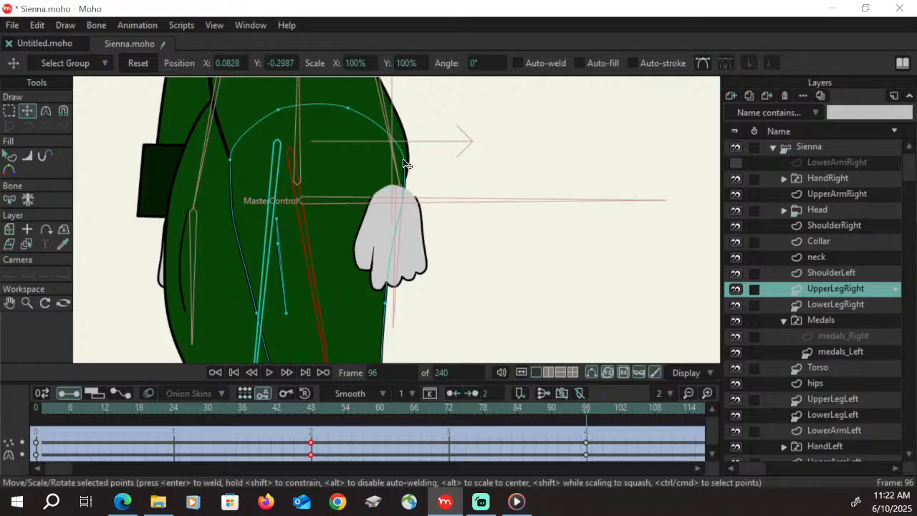
{"action": "left_click_drag", "start_coordinate": [404, 160], "coordinate": [404, 164]}
{"action": "left_click_drag", "start_coordinate": [230, 158], "coordinate": [233, 158]}
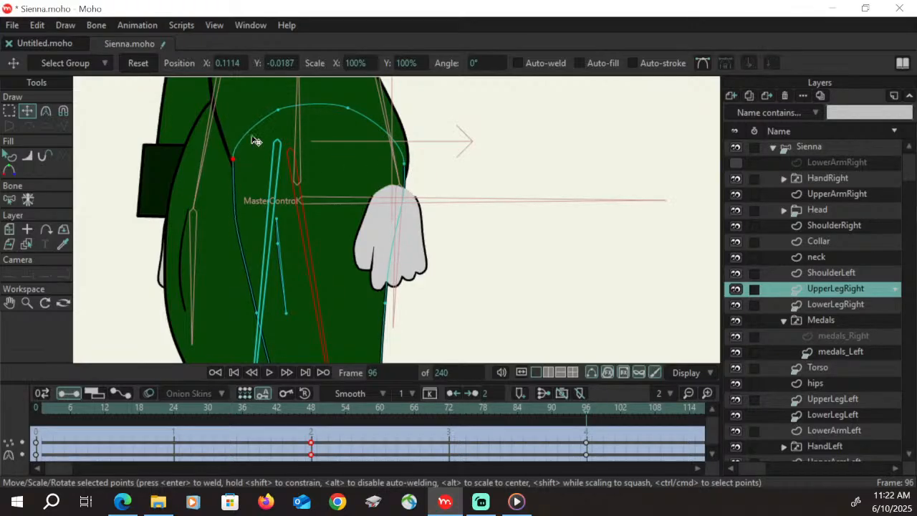
{"action": "left_click_drag", "start_coordinate": [278, 111], "coordinate": [269, 112]}
{"action": "left_click_drag", "start_coordinate": [349, 108], "coordinate": [345, 106]}
Move the small knee patch shape in UpperLegRight toward the front edge of the knee
{"action": "left_click", "coordinate": [13, 301]}
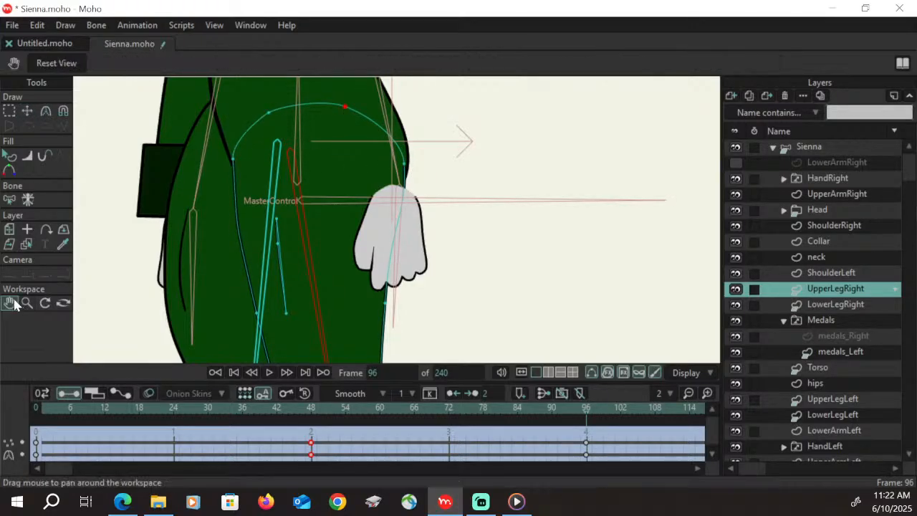
{"action": "left_click_drag", "start_coordinate": [336, 274], "coordinate": [318, 191]}
{"action": "left_click_drag", "start_coordinate": [339, 292], "coordinate": [349, 168]}
{"action": "left_click_drag", "start_coordinate": [370, 280], "coordinate": [374, 235]}
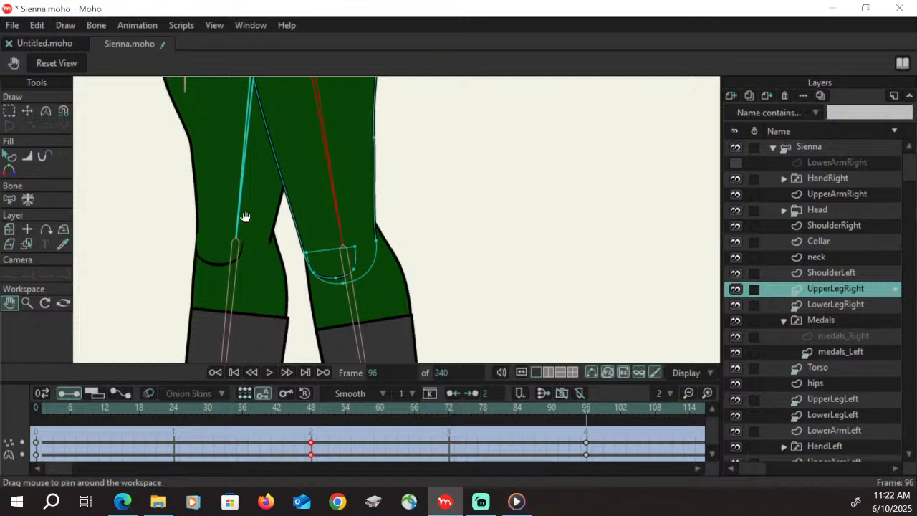
{"action": "left_click", "coordinate": [9, 112]}
{"action": "double_click", "coordinate": [356, 262]}
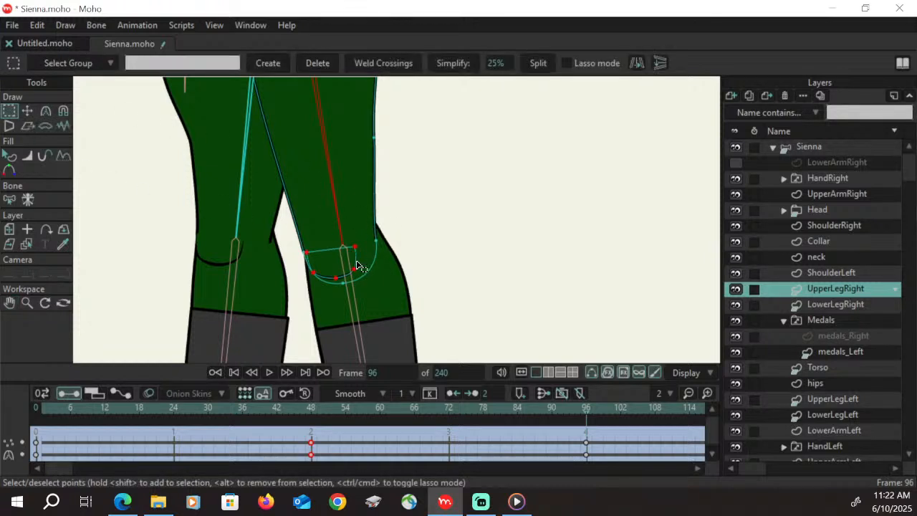
{"action": "left_click", "coordinate": [30, 110]}
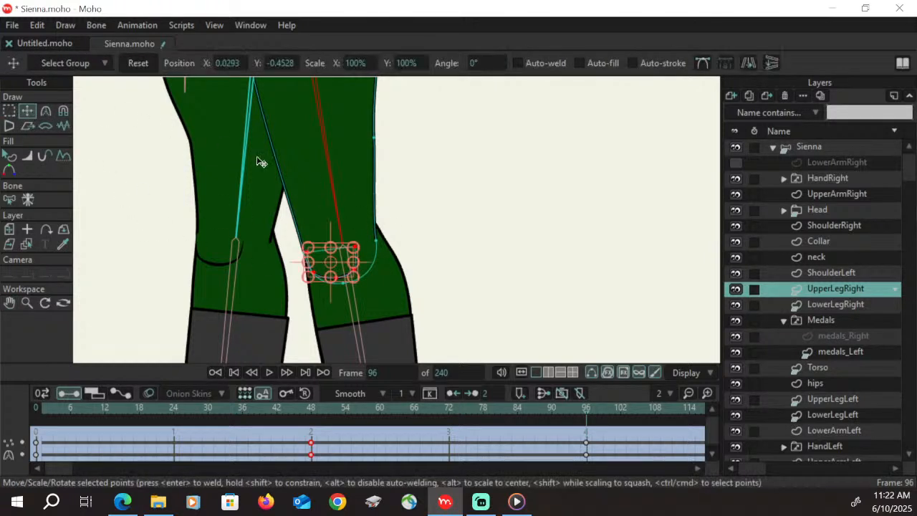
{"action": "left_click_drag", "start_coordinate": [353, 263], "coordinate": [326, 267]}
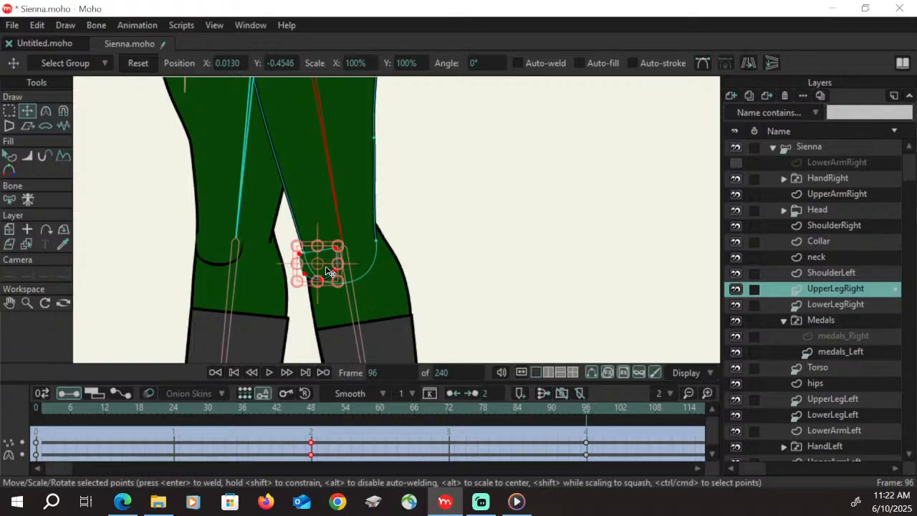
Nudge the knee patch's front points to the front knee outline and pull the thigh's rear knee points slightly inward
{"action": "left_click", "coordinate": [9, 111]}
{"action": "left_click", "coordinate": [86, 136]}
{"action": "left_click", "coordinate": [27, 110]}
{"action": "left_click_drag", "start_coordinate": [304, 259], "coordinate": [313, 285]}
{"action": "left_click_drag", "start_coordinate": [305, 248], "coordinate": [305, 246]}
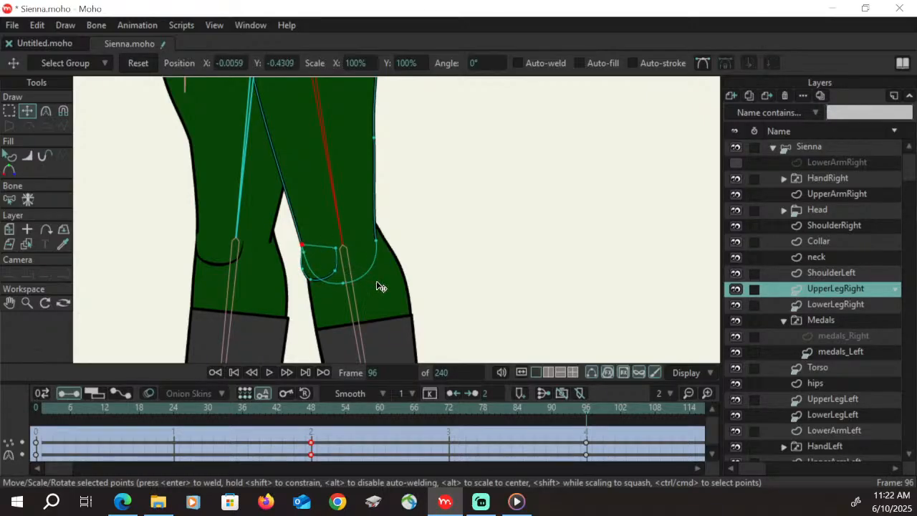
{"action": "left_click_drag", "start_coordinate": [377, 242], "coordinate": [370, 248]}
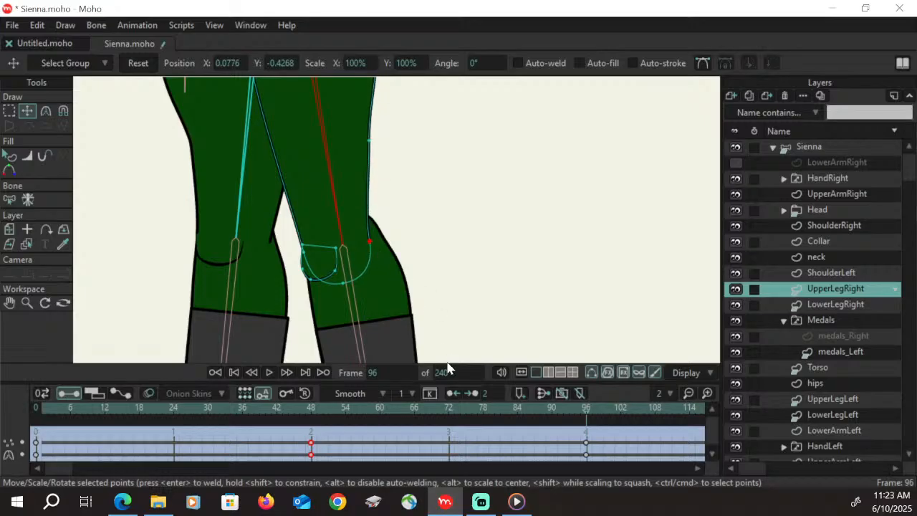
Zoom out to both legs and examine the LowerLegRight layer's pose around frame 96
{"action": "left_click", "coordinate": [335, 275]}
{"action": "left_click", "coordinate": [10, 303]}
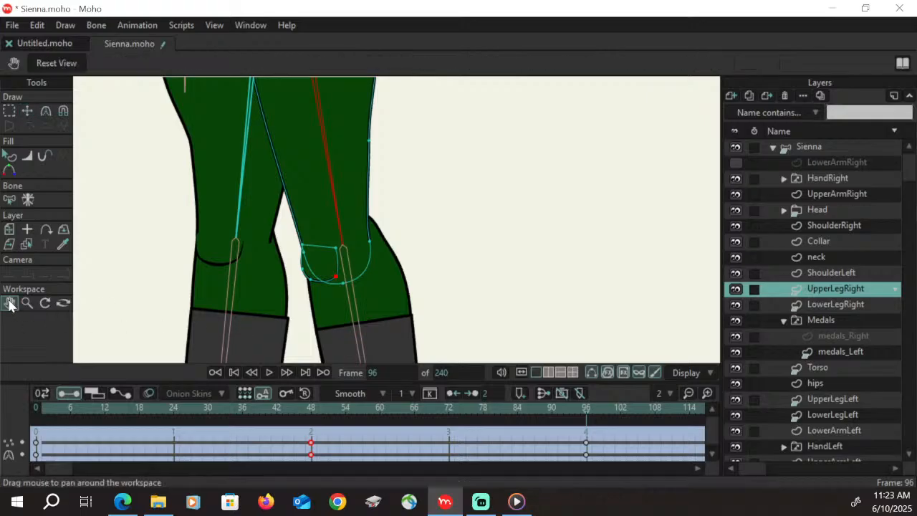
{"action": "left_click_drag", "start_coordinate": [481, 200], "coordinate": [404, 246]}
{"action": "left_click_drag", "start_coordinate": [244, 259], "coordinate": [280, 285]}
{"action": "left_click", "coordinate": [27, 304]}
{"action": "left_click_drag", "start_coordinate": [487, 183], "coordinate": [393, 244]}
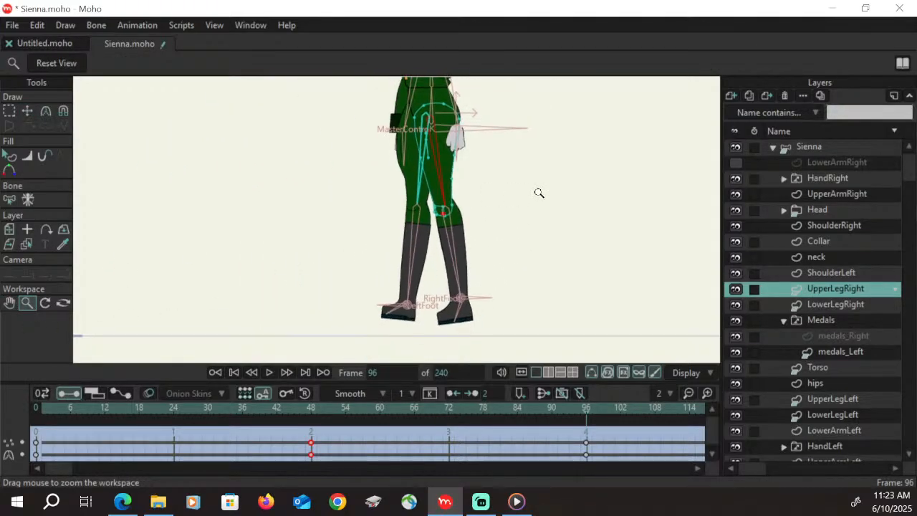
{"action": "left_click", "coordinate": [836, 305]}
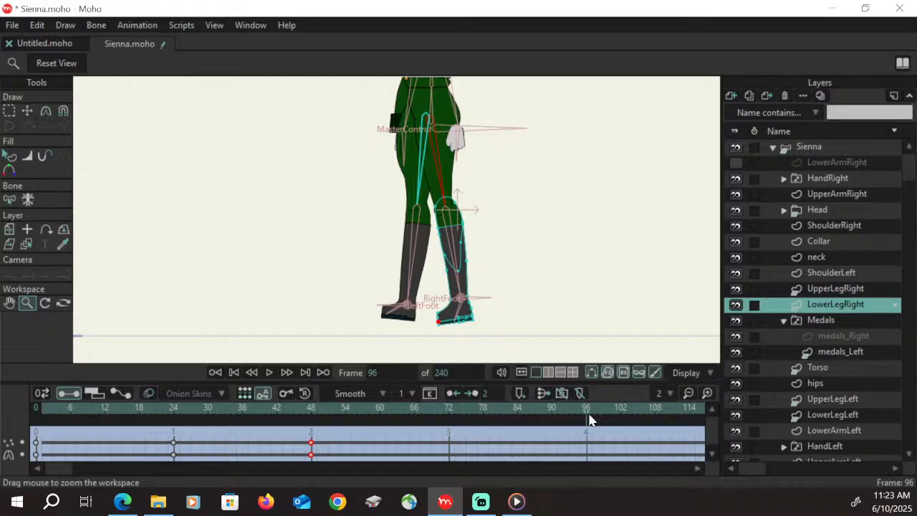
{"action": "mouse_move", "coordinate": [581, 410]}
{"action": "left_mouse_down"}
{"action": "mouse_move", "coordinate": [276, 399]}
{"action": "mouse_move", "coordinate": [397, 388]}
{"action": "mouse_move", "coordinate": [575, 406]}
{"action": "mouse_move", "coordinate": [324, 401]}
{"action": "mouse_move", "coordinate": [581, 393]}
{"action": "left_mouse_up"}
In medals_Right, narrow the V-shaped medal, rotate it and place it along the upper front edge of the chest
{"action": "left_click", "coordinate": [847, 337]}
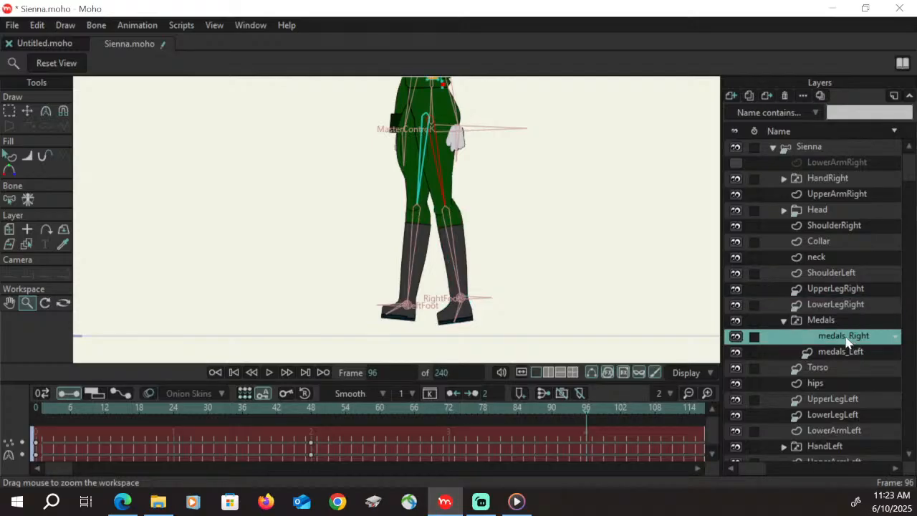
{"action": "left_click", "coordinate": [10, 302]}
{"action": "left_click_drag", "start_coordinate": [282, 205], "coordinate": [273, 340]}
{"action": "left_click", "coordinate": [27, 302]}
{"action": "left_click_drag", "start_coordinate": [344, 229], "coordinate": [447, 185]}
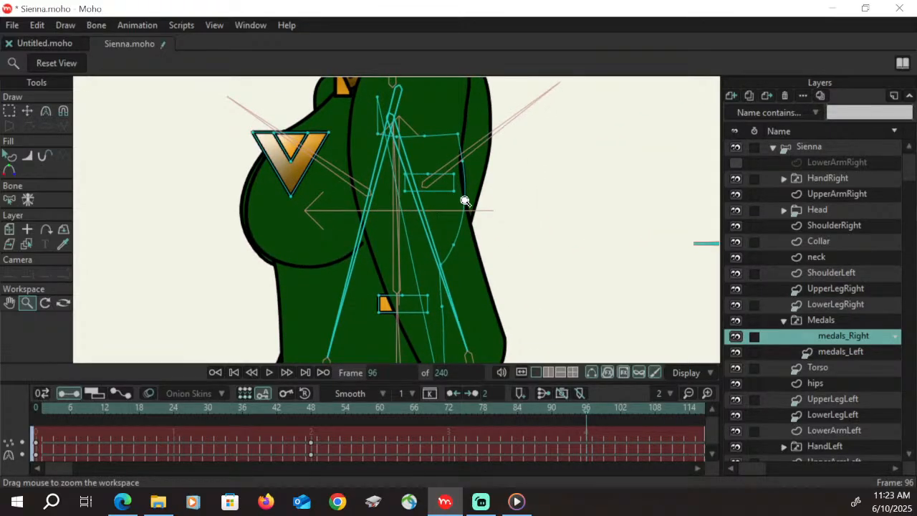
{"action": "left_click", "coordinate": [10, 111]}
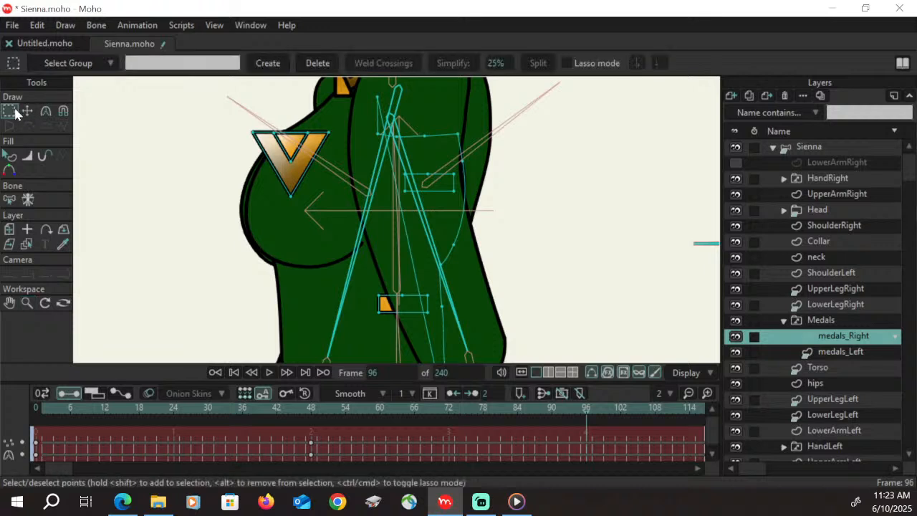
{"action": "left_click", "coordinate": [301, 147]}
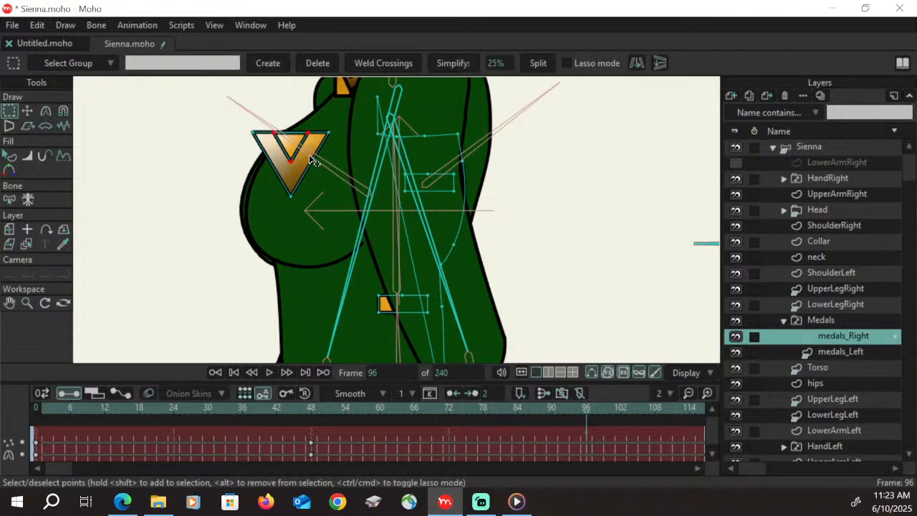
{"action": "left_click", "coordinate": [311, 157], "text": "shift"}
{"action": "left_click", "coordinate": [32, 111]}
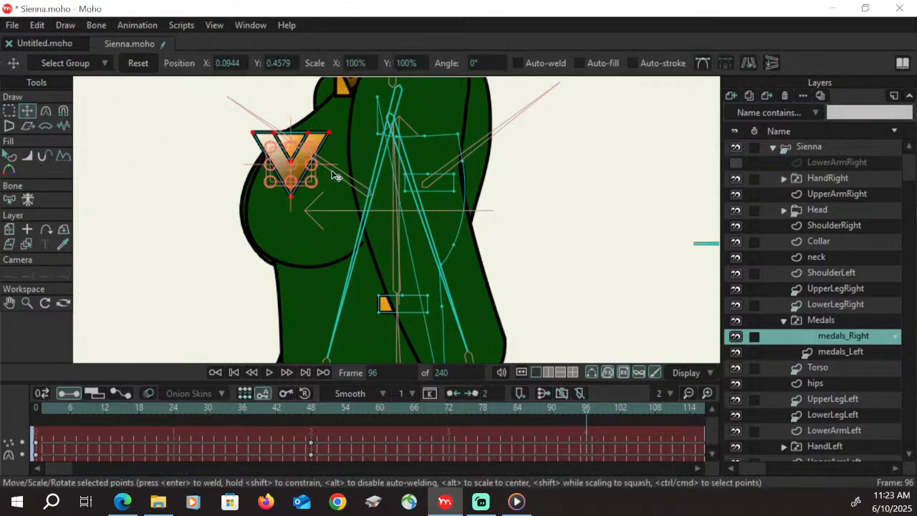
{"action": "left_click_drag", "start_coordinate": [334, 177], "coordinate": [266, 179]}
{"action": "left_click_drag", "start_coordinate": [277, 150], "coordinate": [279, 145]}
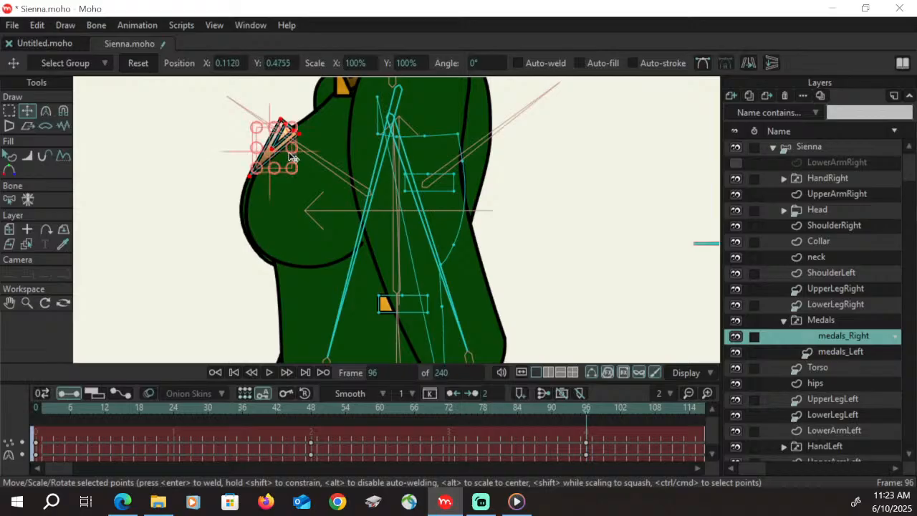
Adjust the V medal's upper corners and pull the jacket line's top lapel points toward the front of the chest
{"action": "key", "text": "g"}
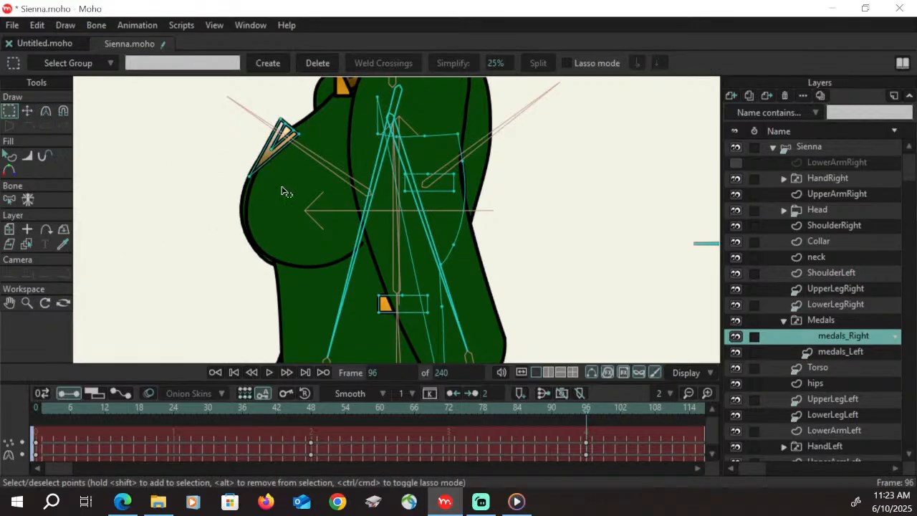
{"action": "key", "text": "t"}
{"action": "left_click_drag", "start_coordinate": [284, 123], "coordinate": [315, 128]}
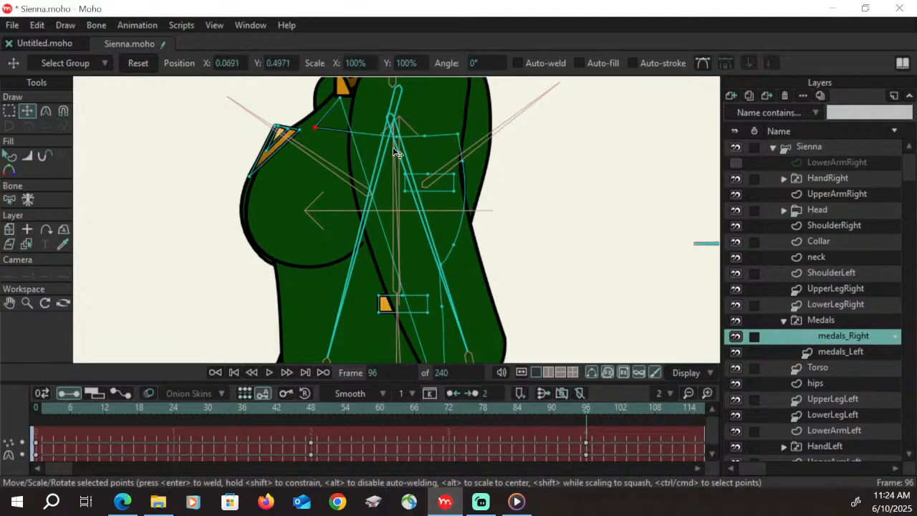
{"action": "left_click_drag", "start_coordinate": [399, 135], "coordinate": [323, 131]}
{"action": "left_click_drag", "start_coordinate": [425, 137], "coordinate": [329, 134]}
{"action": "left_click_drag", "start_coordinate": [322, 131], "coordinate": [319, 129]}
{"action": "left_click_drag", "start_coordinate": [458, 134], "coordinate": [322, 132]}
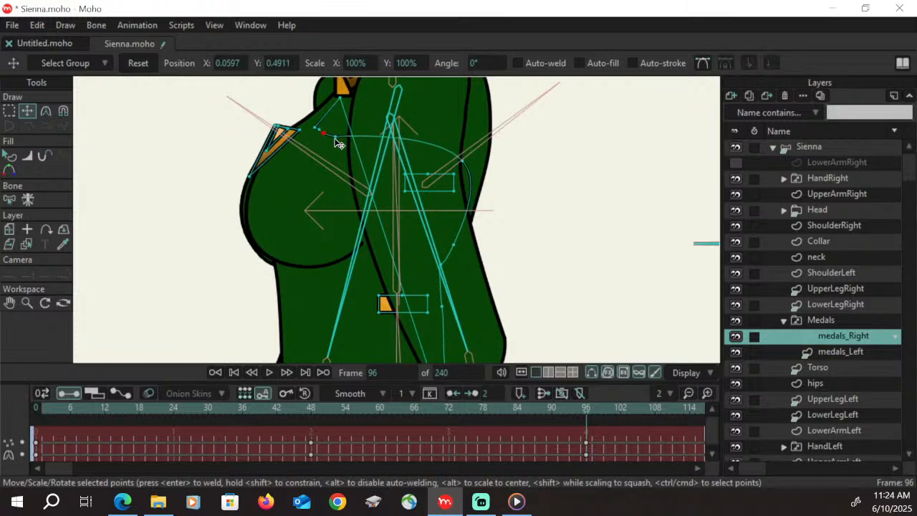
Move the jacket line's middle points onto the bust to follow its curve, ending at its lower edge, and adjust the curvature there
{"action": "left_click_drag", "start_coordinate": [464, 162], "coordinate": [304, 177]}
{"action": "left_click_drag", "start_coordinate": [456, 246], "coordinate": [303, 230]}
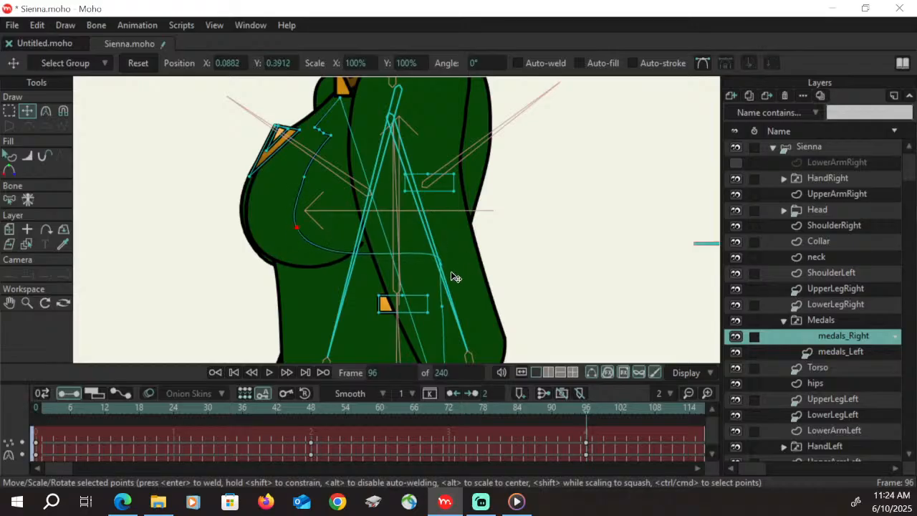
{"action": "left_click_drag", "start_coordinate": [452, 273], "coordinate": [303, 266]}
{"action": "left_click_drag", "start_coordinate": [298, 228], "coordinate": [279, 228]}
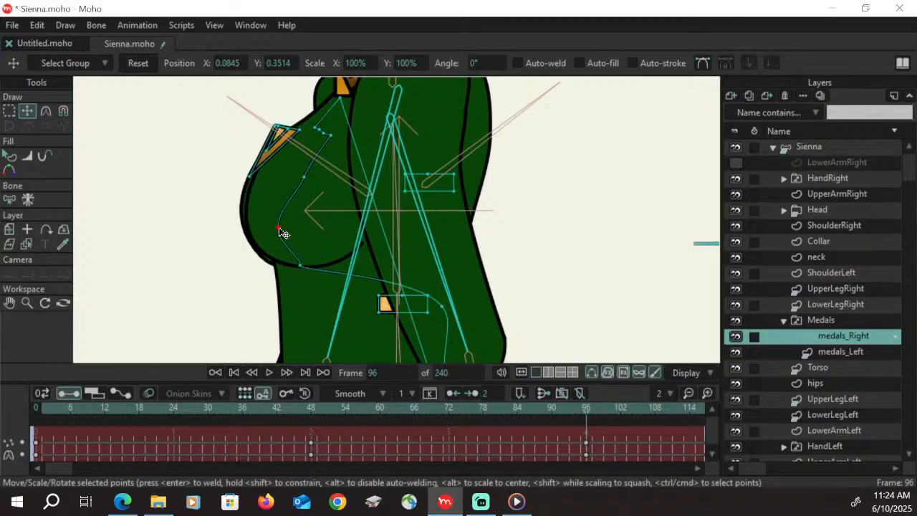
{"action": "left_click_drag", "start_coordinate": [304, 177], "coordinate": [288, 183]}
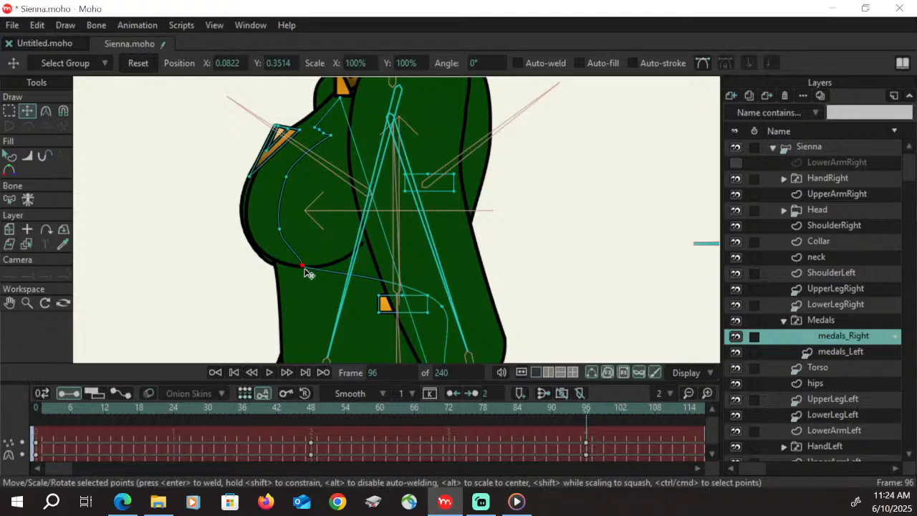
{"action": "left_click_drag", "start_coordinate": [308, 273], "coordinate": [317, 275]}
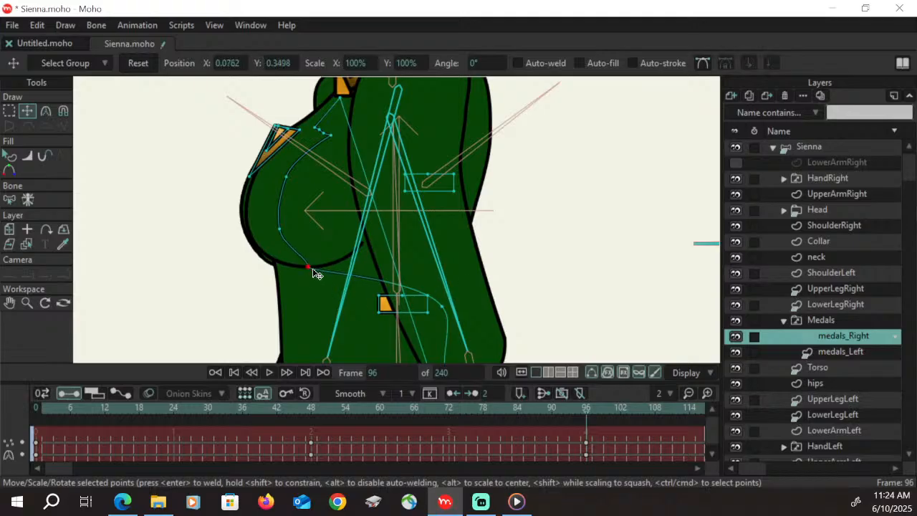
{"action": "left_click", "coordinate": [46, 112]}
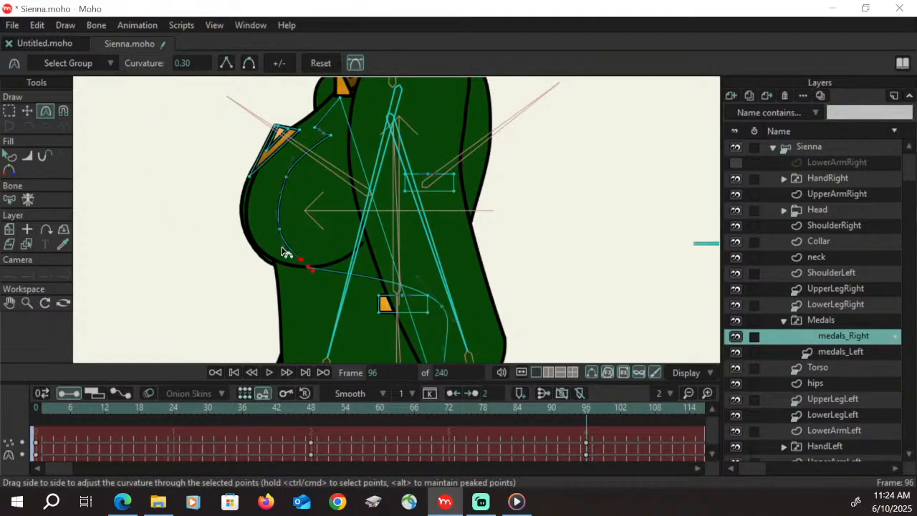
{"action": "left_click_drag", "start_coordinate": [282, 243], "coordinate": [284, 242]}
Move the jacket line's lower points toward the front of the waist so it runs down to the torso's bottom edge
{"action": "left_click", "coordinate": [9, 302]}
{"action": "left_click_drag", "start_coordinate": [459, 300], "coordinate": [458, 149]}
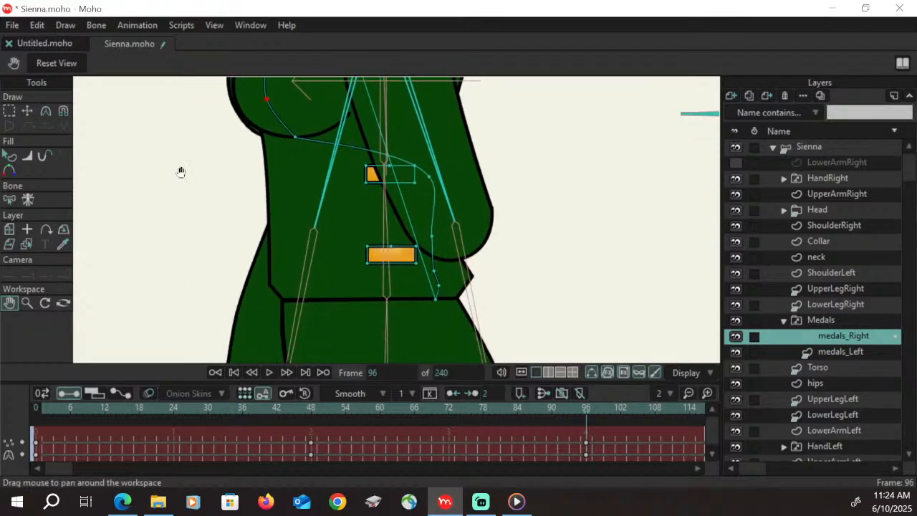
{"action": "key", "text": "t"}
{"action": "left_click_drag", "start_coordinate": [431, 177], "coordinate": [304, 187]}
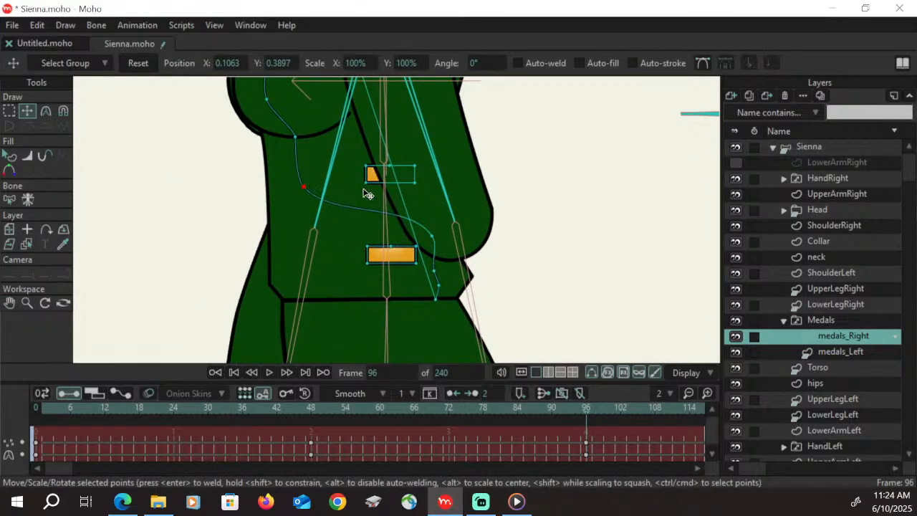
{"action": "left_click_drag", "start_coordinate": [431, 235], "coordinate": [308, 238]}
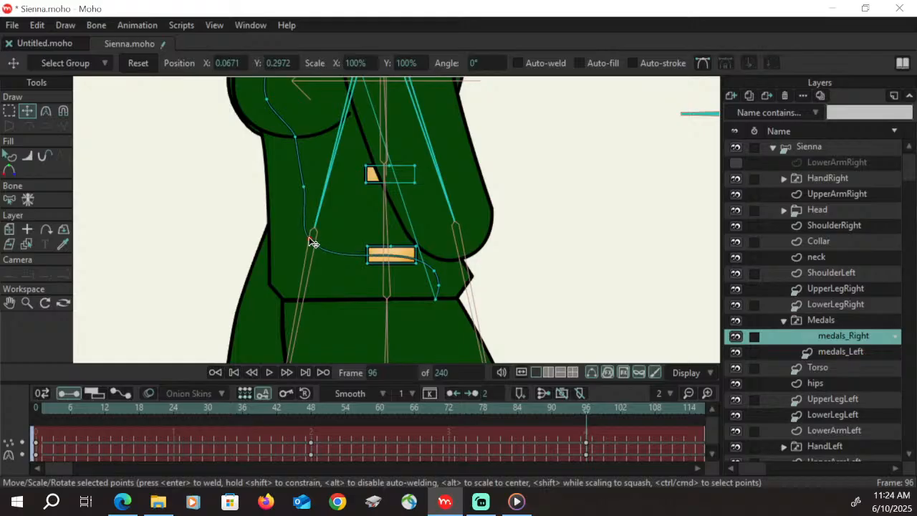
{"action": "left_click_drag", "start_coordinate": [434, 270], "coordinate": [312, 268]}
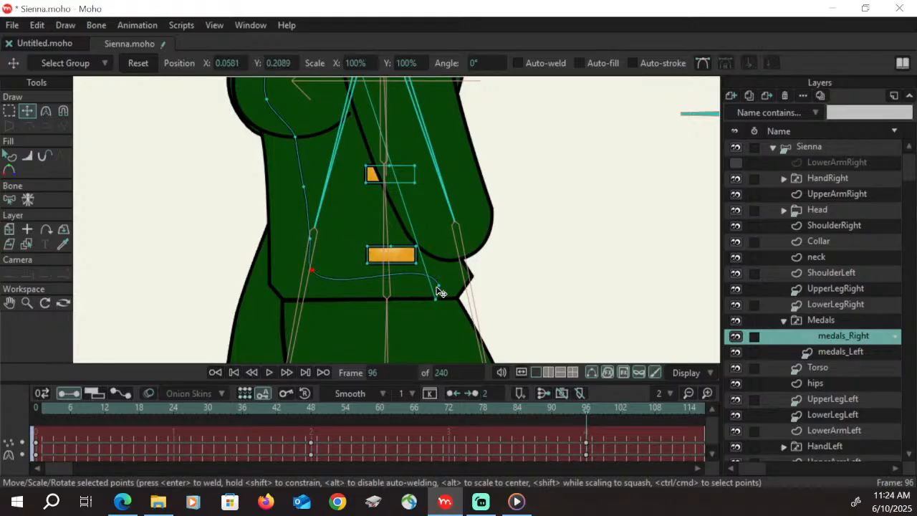
{"action": "left_click_drag", "start_coordinate": [437, 285], "coordinate": [308, 296]}
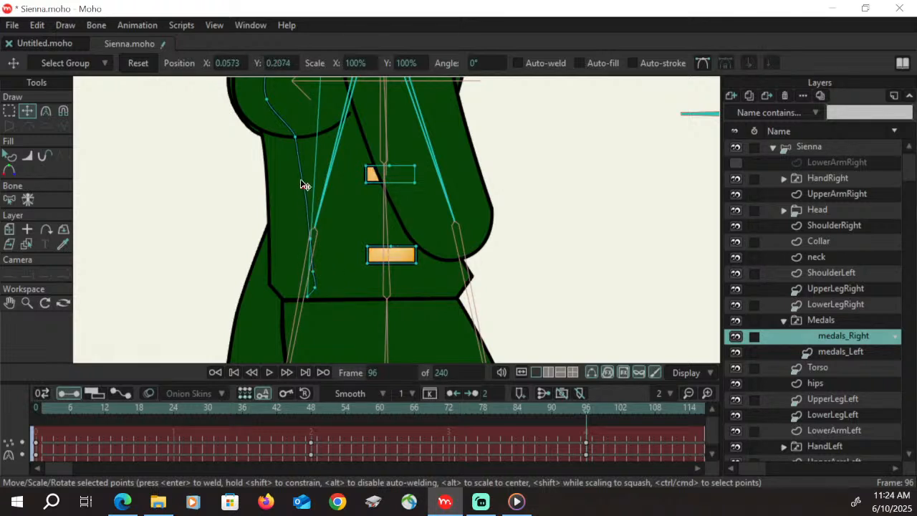
Nudge the jacket line's points below the bust and at the waist, and check the turn between frames 48 and 96
{"action": "left_click_drag", "start_coordinate": [296, 136], "coordinate": [302, 139]}
{"action": "left_click_drag", "start_coordinate": [318, 234], "coordinate": [319, 231]}
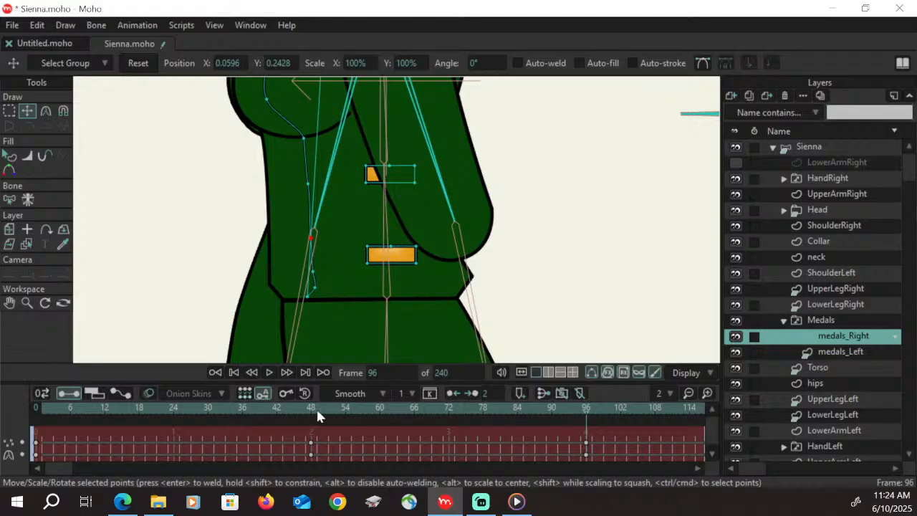
{"action": "left_click_drag", "start_coordinate": [317, 413], "coordinate": [589, 413]}
Narrow the two lower gold rectangles together and move them to the front of the waist beside the jacket line
{"action": "left_click", "coordinate": [9, 110]}
{"action": "left_click", "coordinate": [409, 251]}
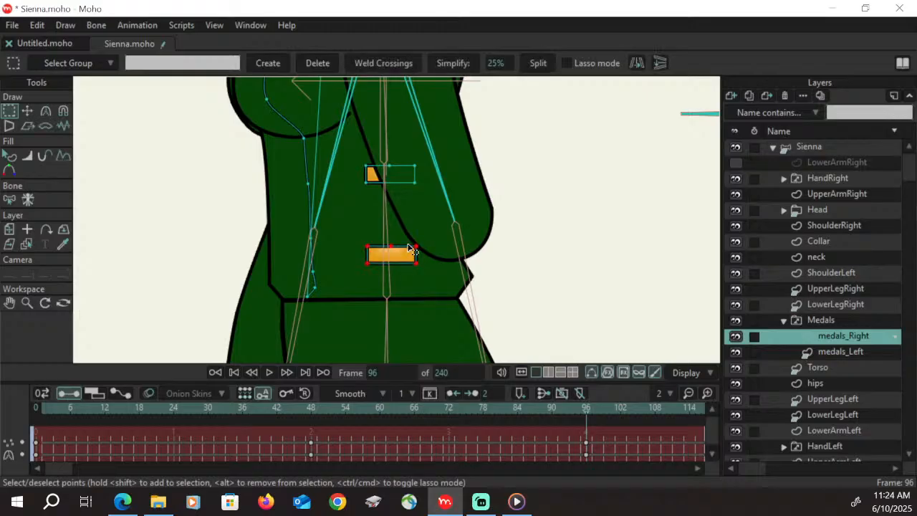
{"action": "left_click", "coordinate": [403, 177], "text": "shift"}
{"action": "left_click", "coordinate": [28, 111]}
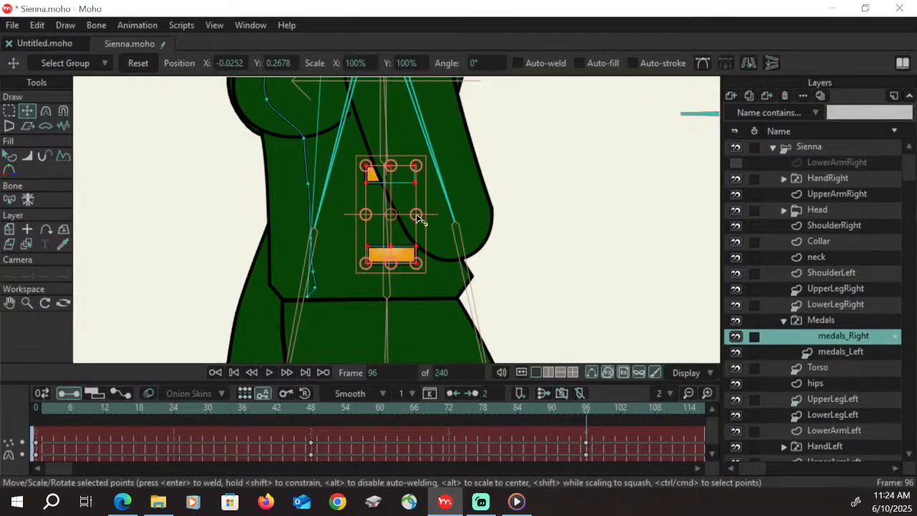
{"action": "left_click_drag", "start_coordinate": [419, 219], "coordinate": [380, 214]}
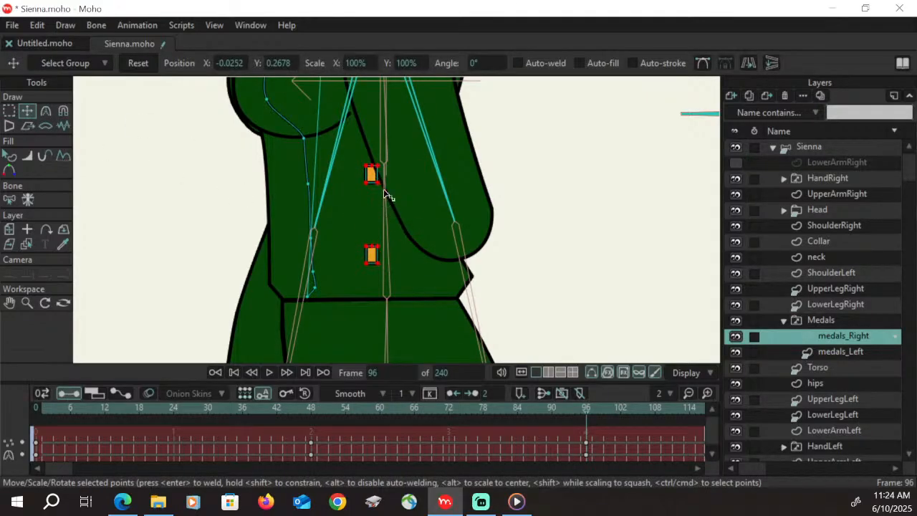
{"action": "left_click_drag", "start_coordinate": [375, 179], "coordinate": [291, 182]}
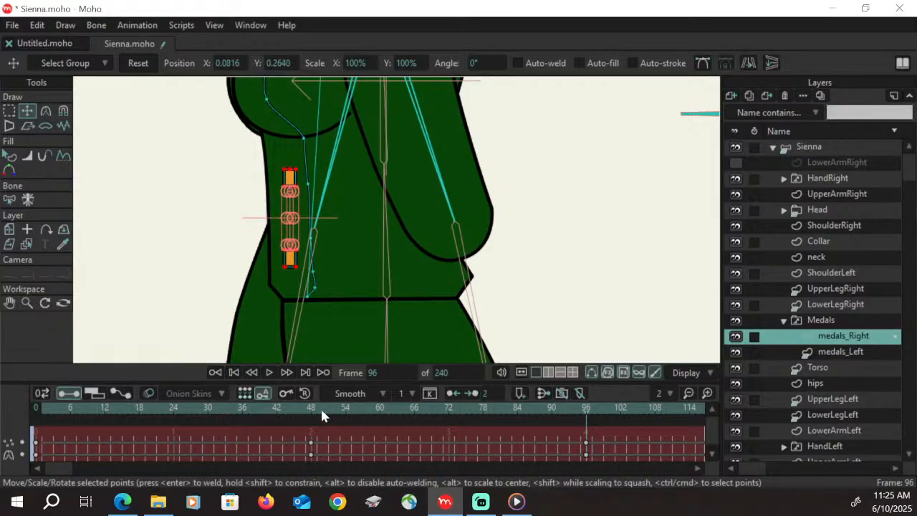
Check frames 48 to 96, widen the two waist rectangles slightly, shift them closer to the front edge and save the file
{"action": "left_click_drag", "start_coordinate": [320, 407], "coordinate": [586, 405]}
{"action": "left_click_drag", "start_coordinate": [281, 218], "coordinate": [275, 218]}
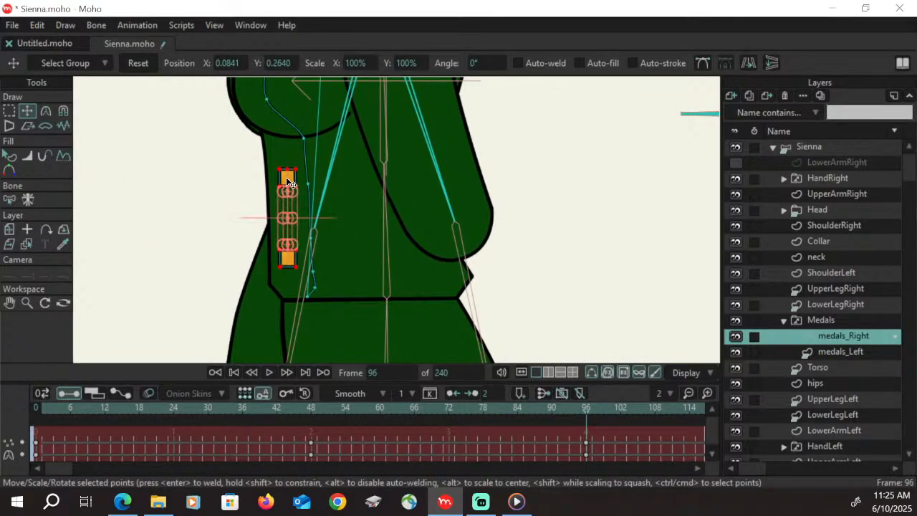
{"action": "left_click_drag", "start_coordinate": [287, 176], "coordinate": [293, 177]}
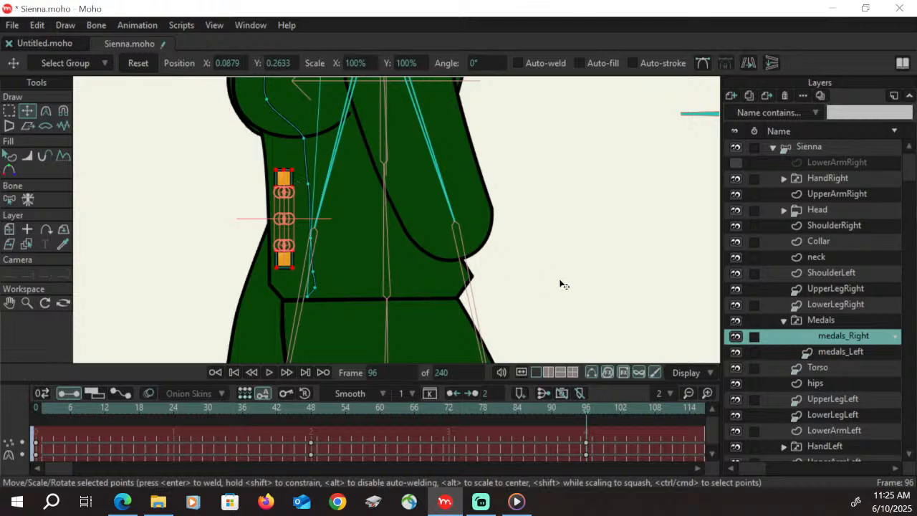
{"action": "key", "text": "ctrl+s"}
Narrow the upper gold rectangle and move it onto the front of the bust below the V medal
{"action": "left_click", "coordinate": [10, 303]}
{"action": "left_click_drag", "start_coordinate": [301, 180], "coordinate": [416, 268]}
{"action": "left_click", "coordinate": [9, 112]}
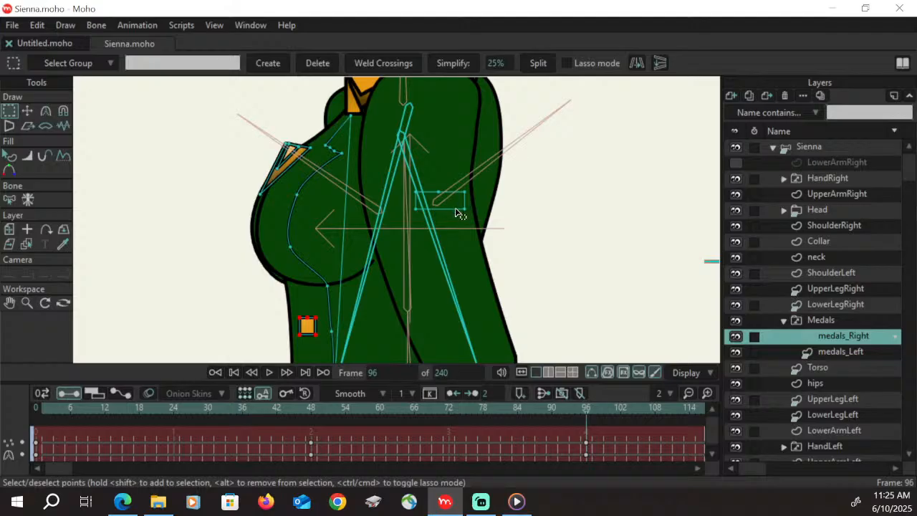
{"action": "left_click", "coordinate": [29, 112]}
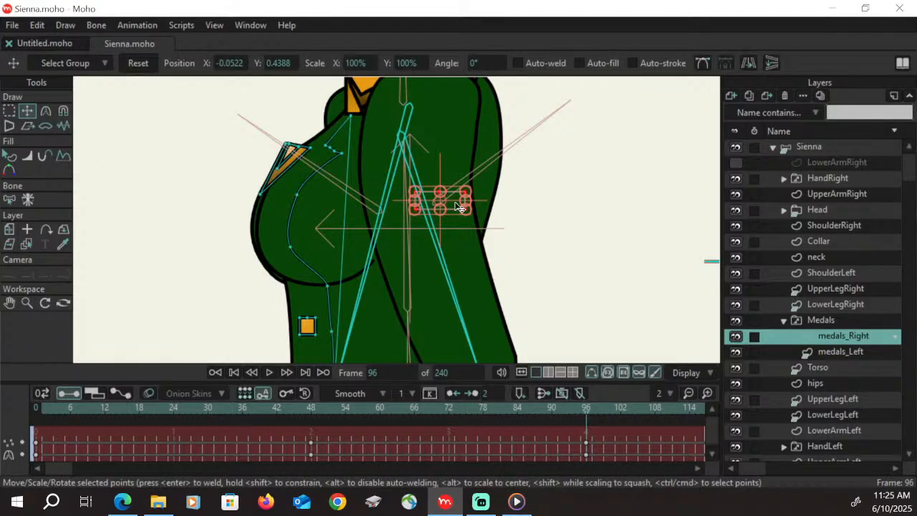
{"action": "left_click_drag", "start_coordinate": [458, 206], "coordinate": [278, 209]}
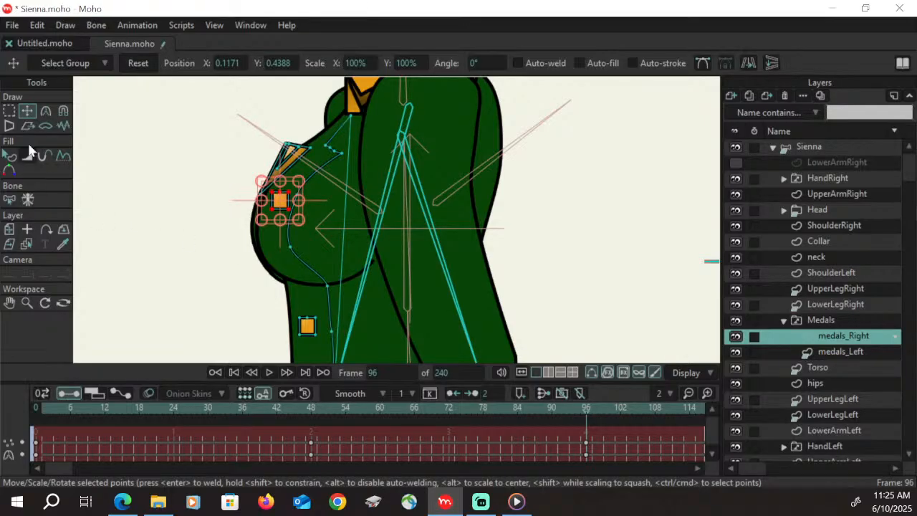
Slant the upper gold rectangle by moving its corner points to match the bust, and check frames 48 to 96
{"action": "left_click", "coordinate": [9, 111]}
{"action": "left_click", "coordinate": [27, 111]}
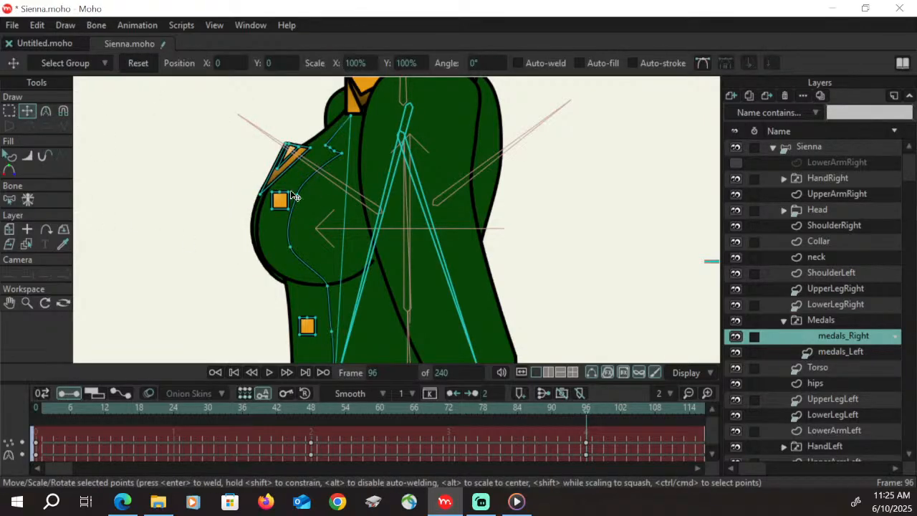
{"action": "mouse_move", "coordinate": [296, 196]}
{"action": "left_mouse_down"}
{"action": "mouse_move", "coordinate": [273, 196]}
{"action": "mouse_move", "coordinate": [294, 215]}
{"action": "mouse_move", "coordinate": [286, 200]}
{"action": "left_mouse_up"}
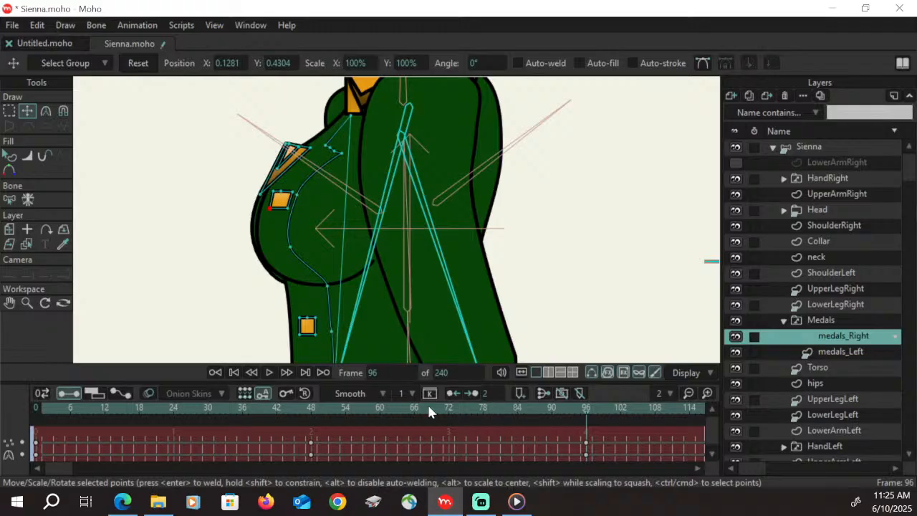
{"action": "left_click_drag", "start_coordinate": [311, 415], "coordinate": [589, 418]}
Straighten the short notch edge of the jacket line on the chest by moving its middle point, and check the frames up to 96
{"action": "left_click", "coordinate": [27, 301]}
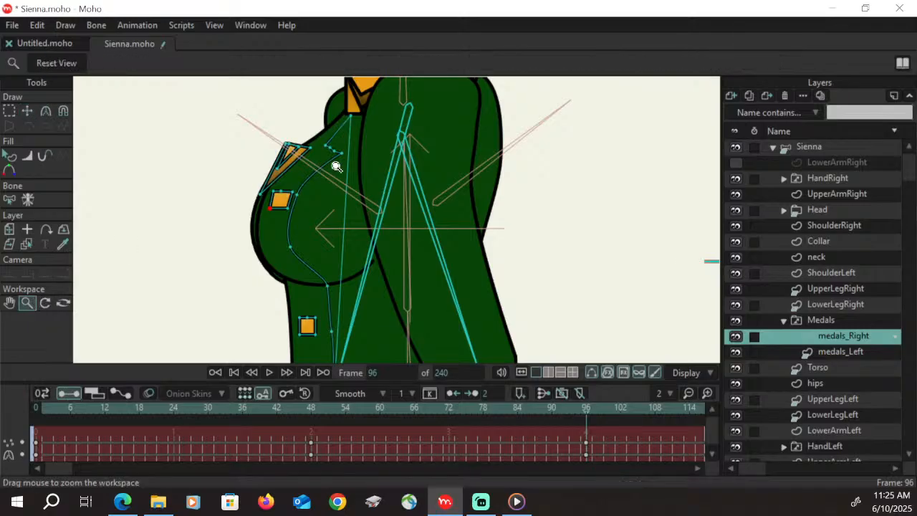
{"action": "left_click_drag", "start_coordinate": [337, 166], "coordinate": [451, 77]}
{"action": "left_click", "coordinate": [27, 111]}
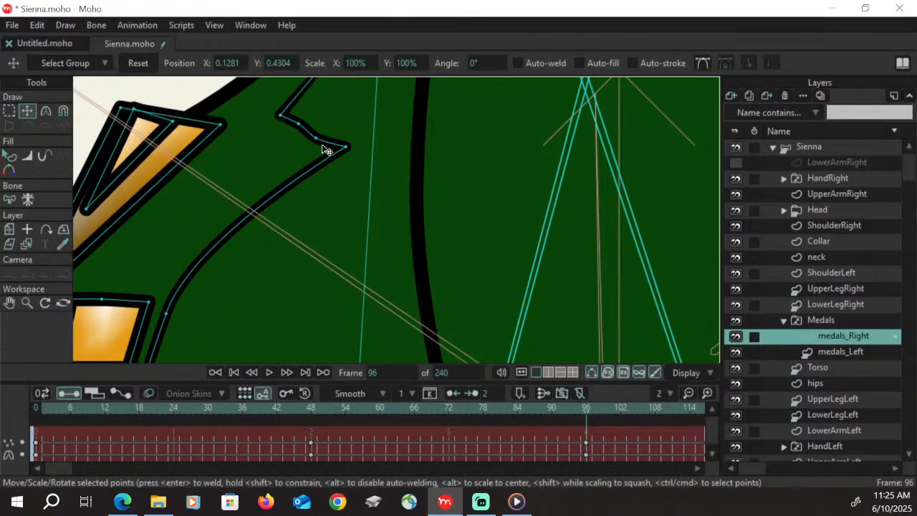
{"action": "left_click_drag", "start_coordinate": [317, 138], "coordinate": [321, 134]}
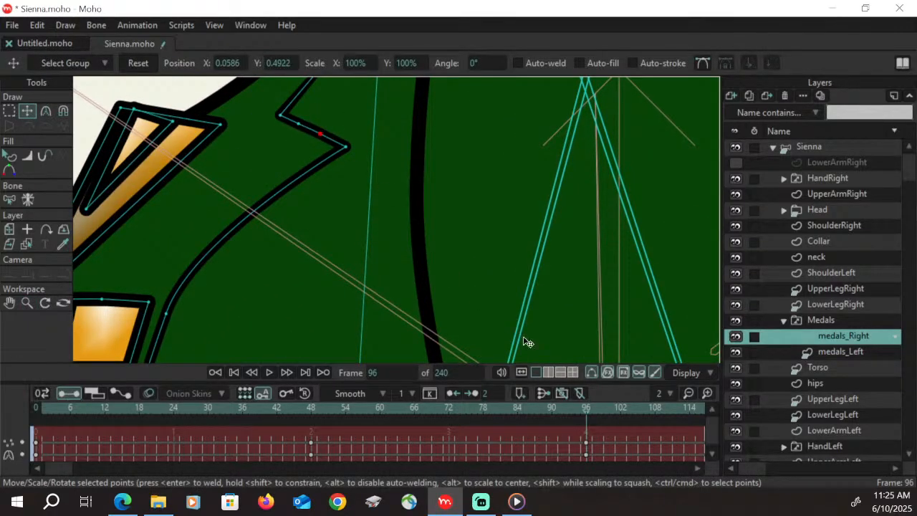
{"action": "left_click_drag", "start_coordinate": [412, 414], "coordinate": [573, 420]}
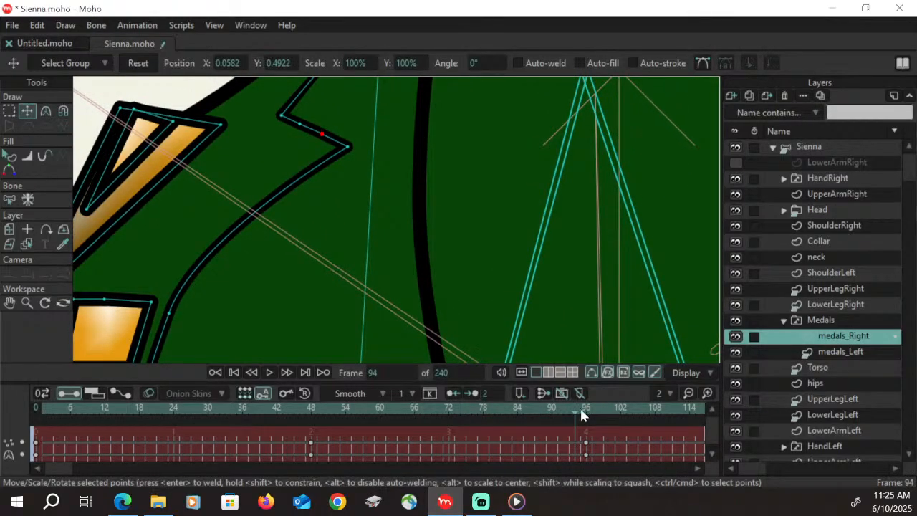
{"action": "left_click", "coordinate": [586, 410]}
Align the V medal's inner upper points with its top edge and save the file
{"action": "left_click_drag", "start_coordinate": [173, 121], "coordinate": [176, 117]}
{"action": "left_click", "coordinate": [135, 111]}
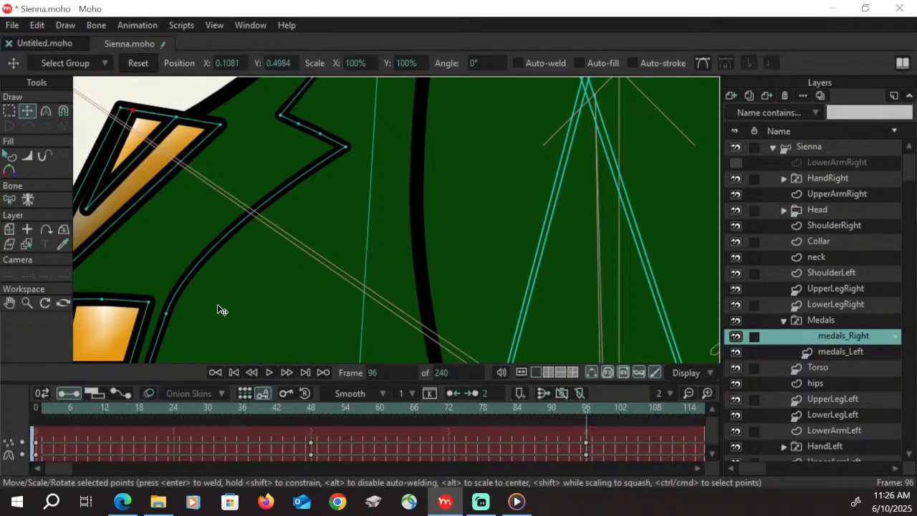
{"action": "left_click", "coordinate": [27, 304]}
{"action": "left_click", "coordinate": [73, 65]}
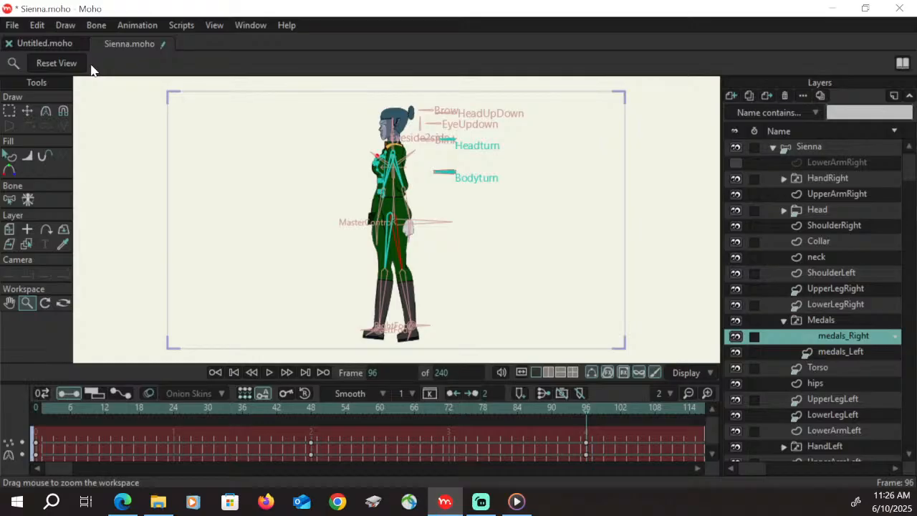
{"action": "key", "text": "ctrl+s"}
Show the LowerArmRight layer again and collapse the Medals group
{"action": "left_click", "coordinate": [736, 163]}
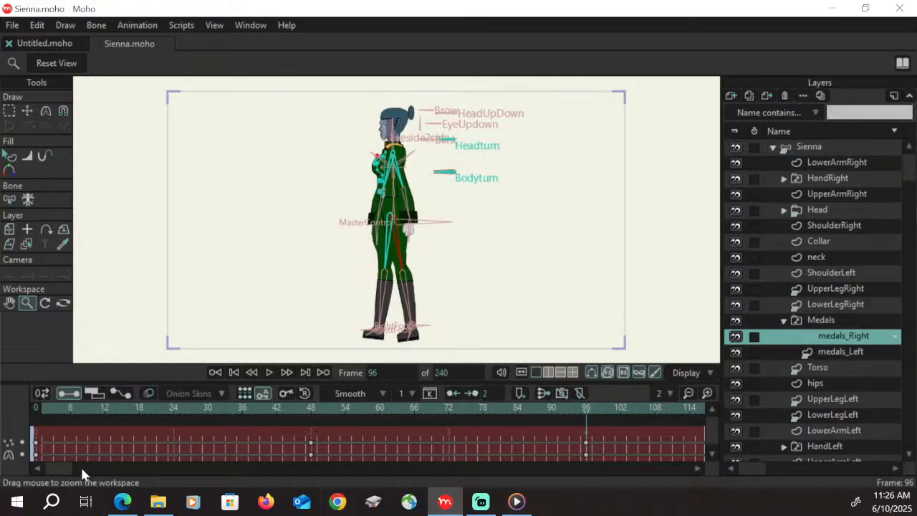
{"action": "left_click_drag", "start_coordinate": [300, 204], "coordinate": [558, 145]}
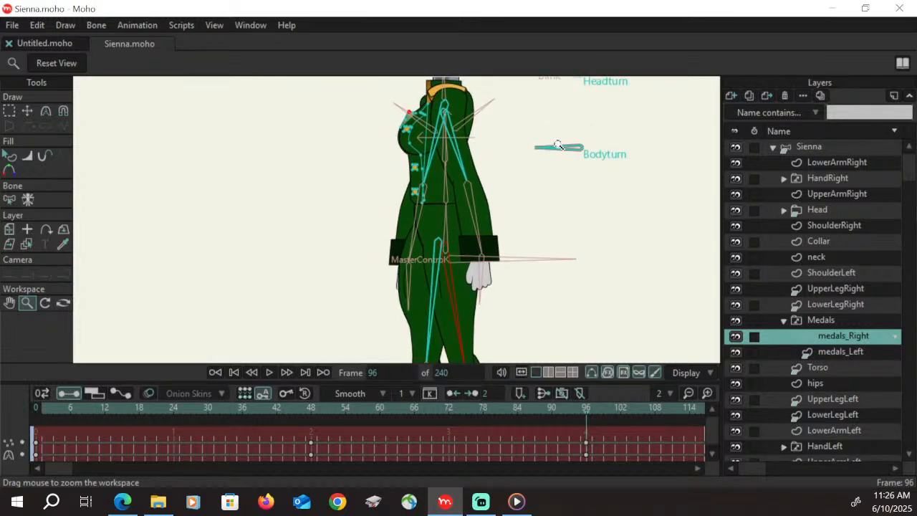
{"action": "left_click", "coordinate": [9, 302]}
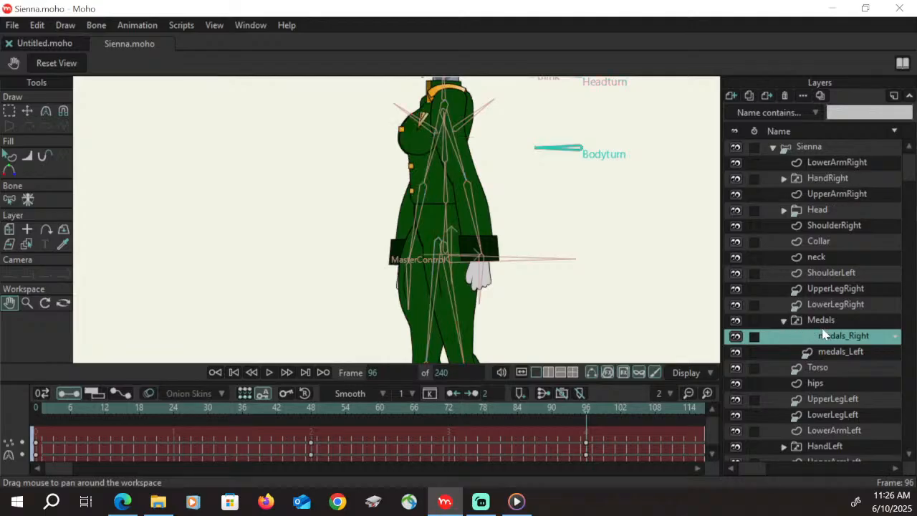
{"action": "left_click", "coordinate": [785, 320]}
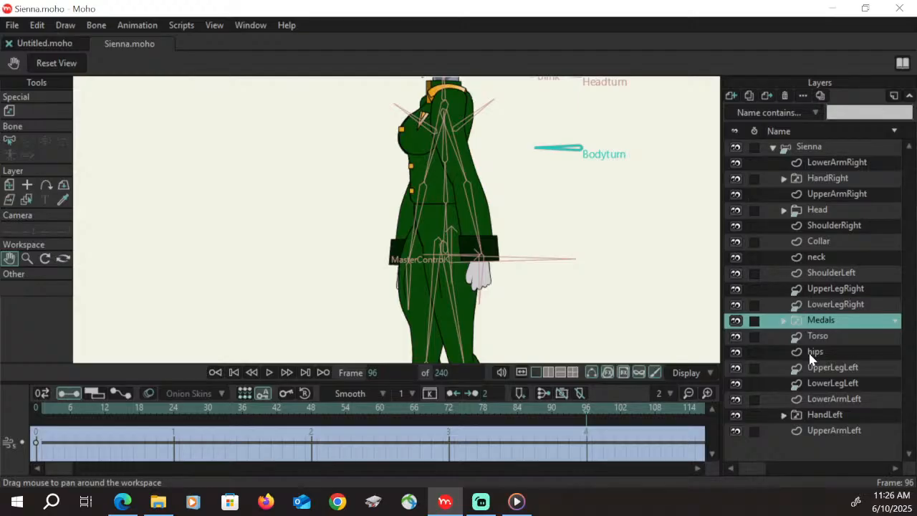
On the LowerLegRight layer at frame 96, reshape the top of the knee by moving its upper points forward and slightly down
{"action": "left_click", "coordinate": [856, 384]}
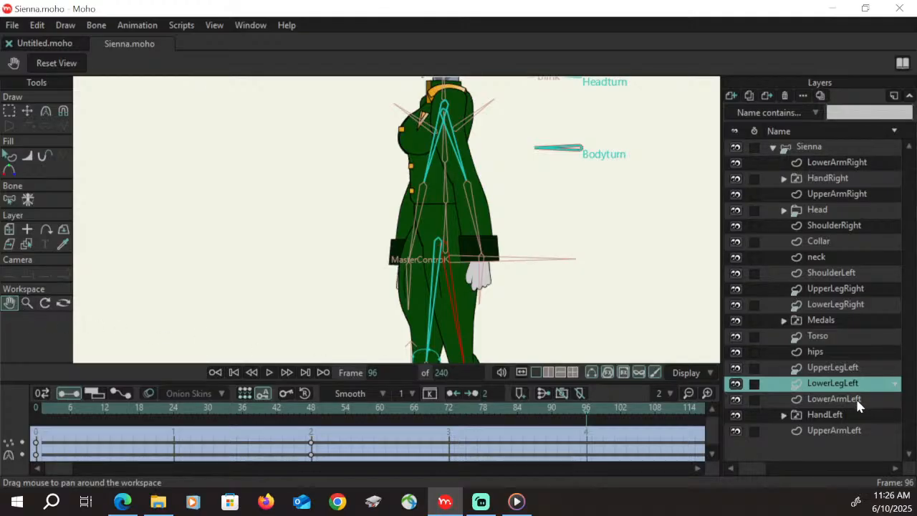
{"action": "left_click", "coordinate": [845, 305]}
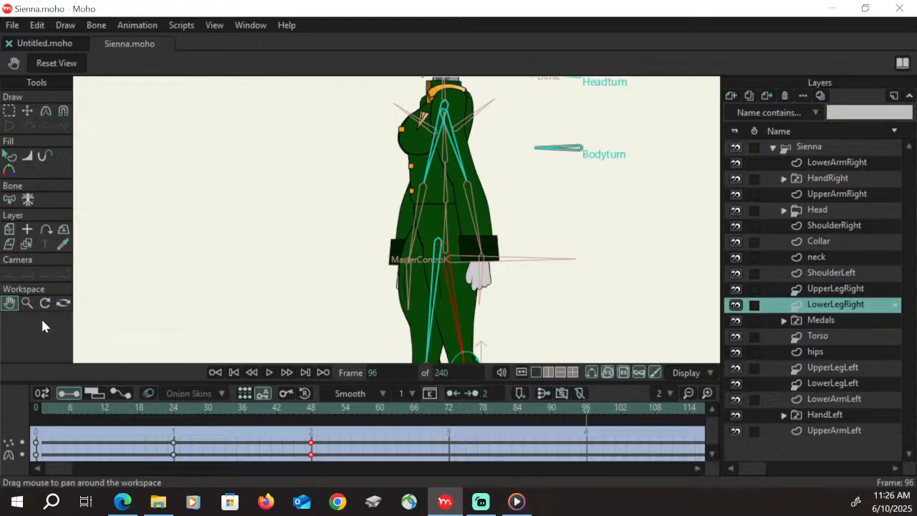
{"action": "left_click_drag", "start_coordinate": [527, 312], "coordinate": [491, 186]}
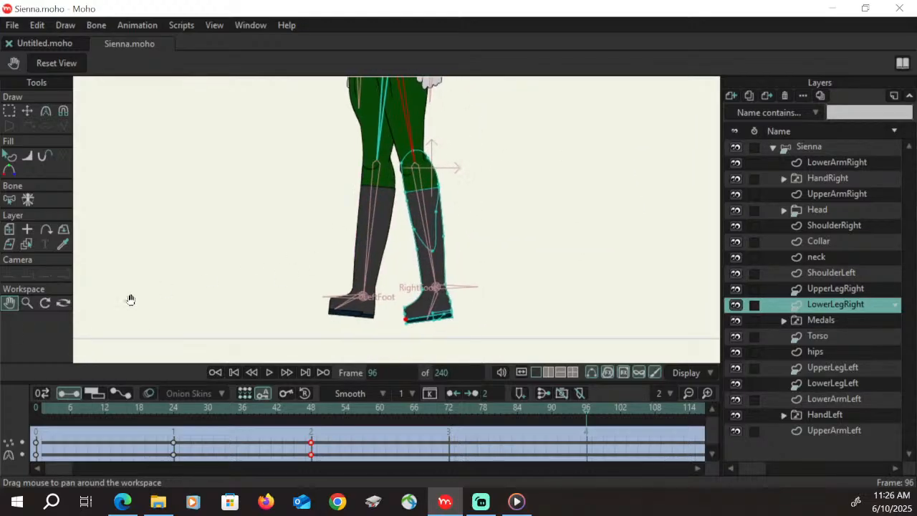
{"action": "left_click", "coordinate": [27, 303]}
{"action": "left_click_drag", "start_coordinate": [211, 258], "coordinate": [567, 187]}
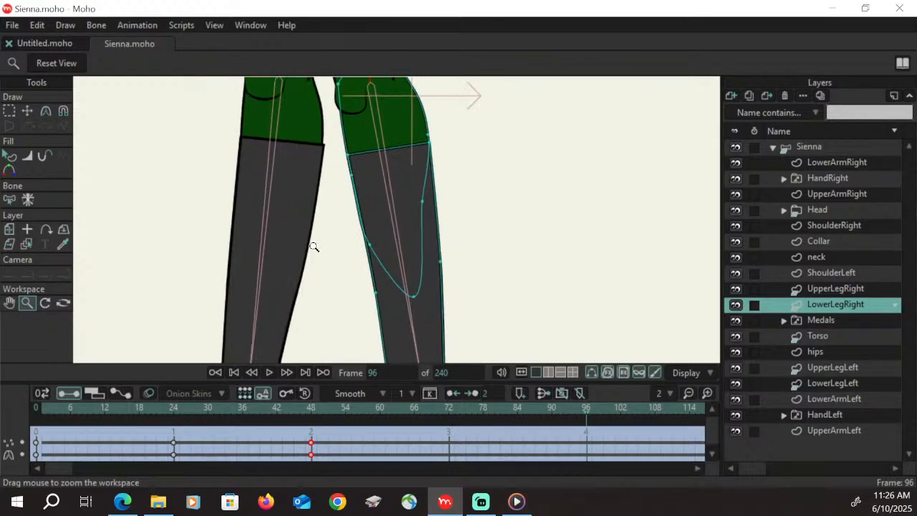
{"action": "left_click", "coordinate": [10, 303]}
{"action": "left_click_drag", "start_coordinate": [459, 179], "coordinate": [468, 241]}
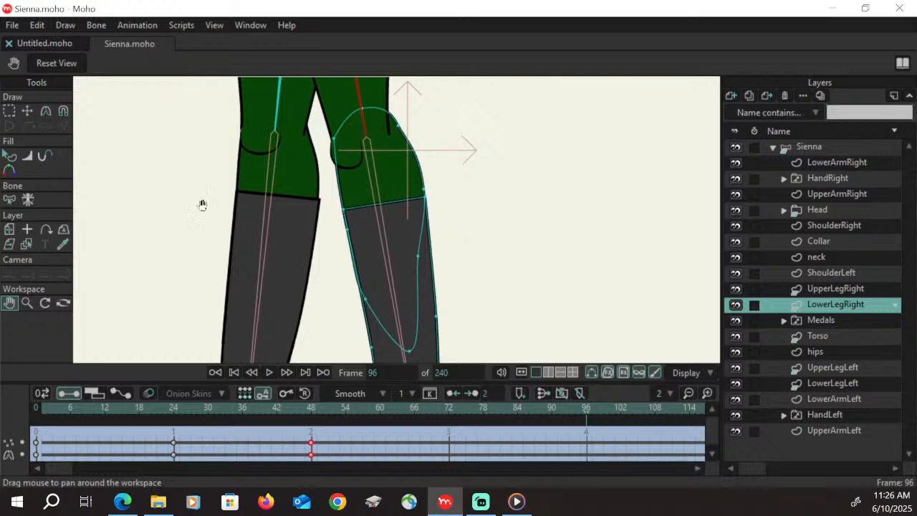
{"action": "left_click", "coordinate": [28, 111]}
{"action": "left_click_drag", "start_coordinate": [363, 109], "coordinate": [343, 115]}
{"action": "left_click_drag", "start_coordinate": [399, 126], "coordinate": [390, 131]}
Widen the back of the right lower leg below the knee, moving the boot's rear top corner out to match
{"action": "left_click_drag", "start_coordinate": [425, 189], "coordinate": [431, 188]}
{"action": "left_click_drag", "start_coordinate": [428, 251], "coordinate": [440, 250]}
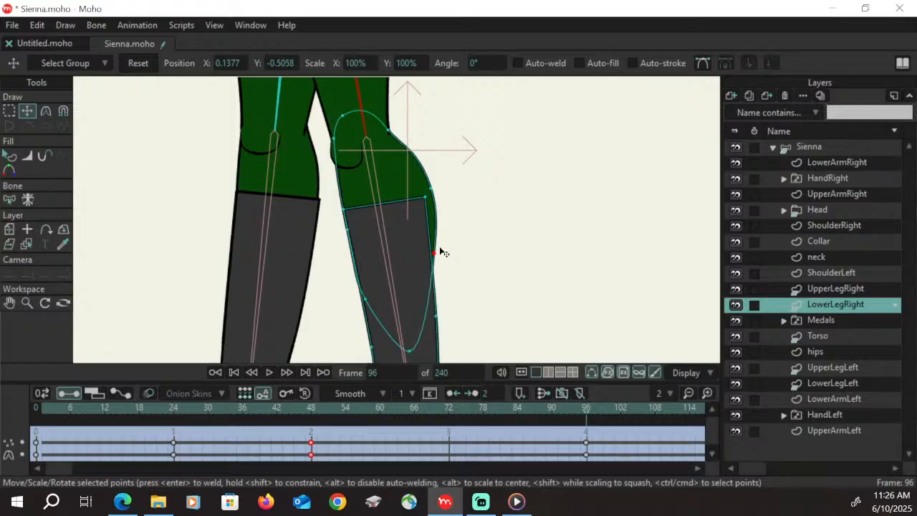
{"action": "left_click_drag", "start_coordinate": [425, 204], "coordinate": [436, 205]}
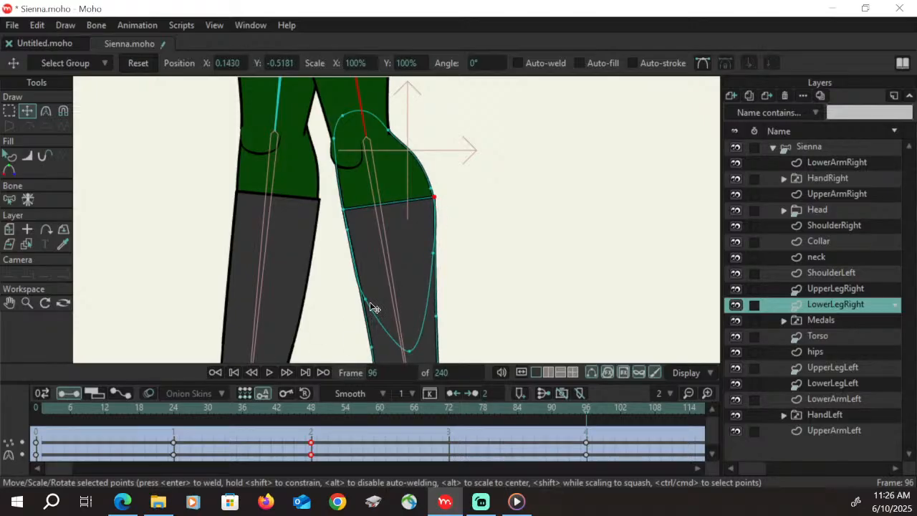
Adjust the front of the right shin by moving the trouser points inside the boot and curving the boot's front edge
{"action": "left_click_drag", "start_coordinate": [374, 308], "coordinate": [352, 234]}
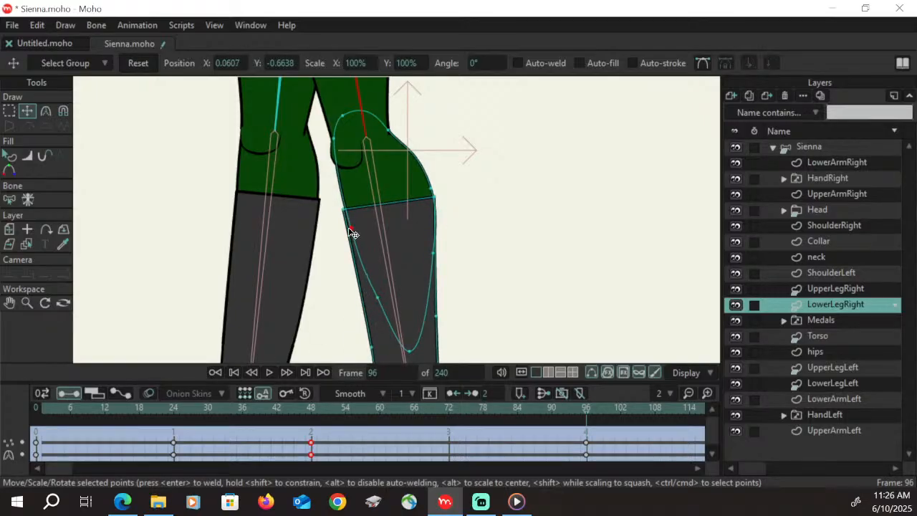
{"action": "left_click", "coordinate": [10, 303]}
{"action": "left_click_drag", "start_coordinate": [477, 316], "coordinate": [430, 225]}
{"action": "left_click", "coordinate": [28, 113]}
{"action": "left_click_drag", "start_coordinate": [366, 260], "coordinate": [373, 258]}
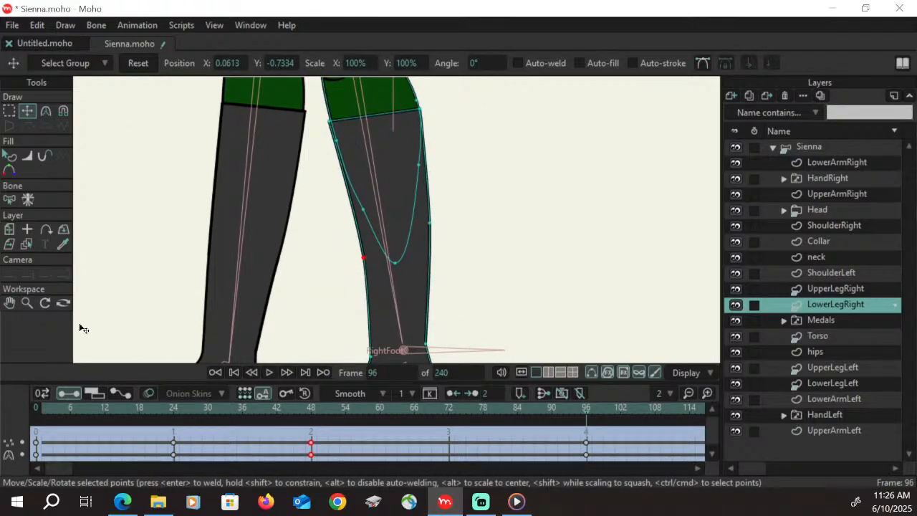
Lengthen the right boot by selecting its toe points and moving them forward
{"action": "left_click", "coordinate": [9, 303]}
{"action": "left_click_drag", "start_coordinate": [443, 297], "coordinate": [439, 210]}
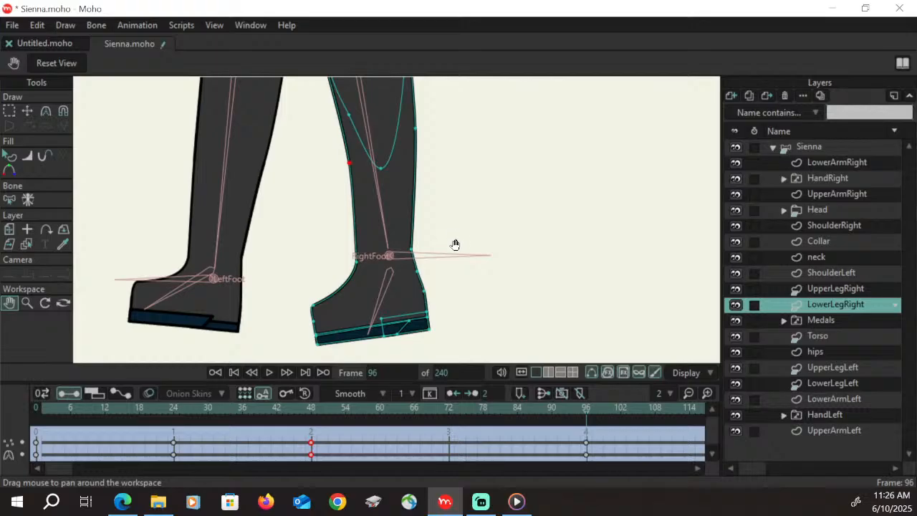
{"action": "left_click", "coordinate": [9, 111]}
{"action": "left_click_drag", "start_coordinate": [274, 294], "coordinate": [301, 317]}
{"action": "key", "text": "t"}
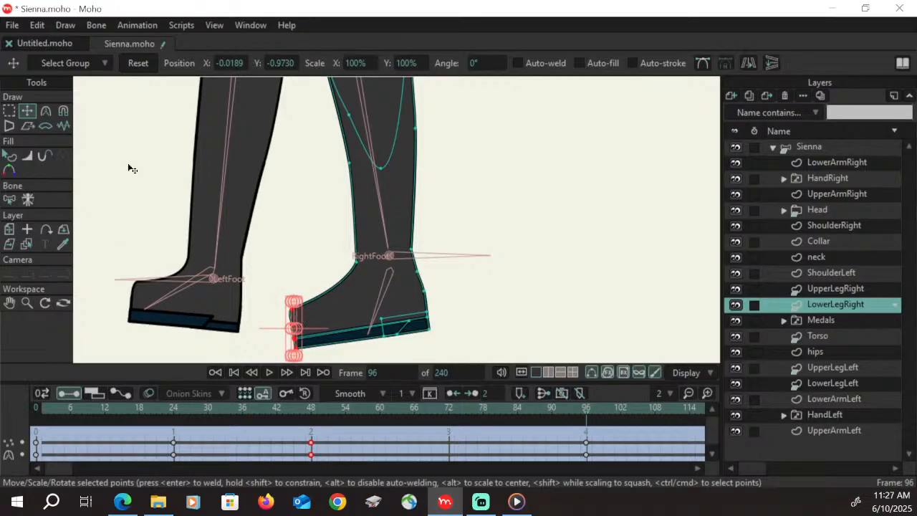
Reshape the right boot's sole by moving its heel points forward to form a small notch between sole and heel
{"action": "left_click", "coordinate": [10, 112]}
{"action": "left_click", "coordinate": [401, 341]}
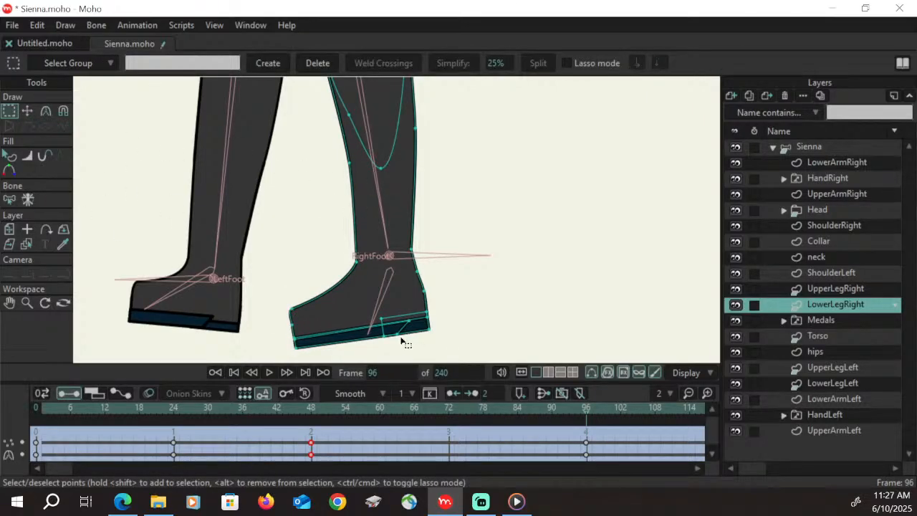
{"action": "key", "text": "t"}
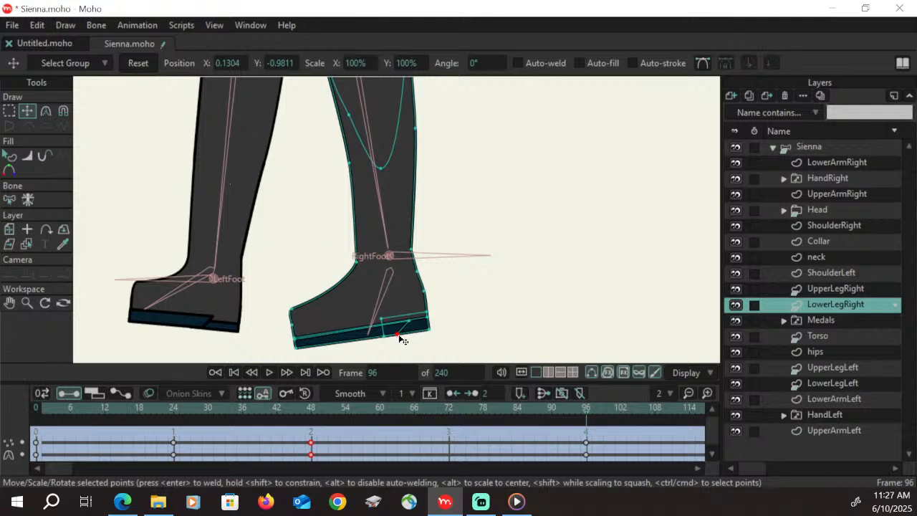
{"action": "left_click_drag", "start_coordinate": [403, 340], "coordinate": [381, 336]}
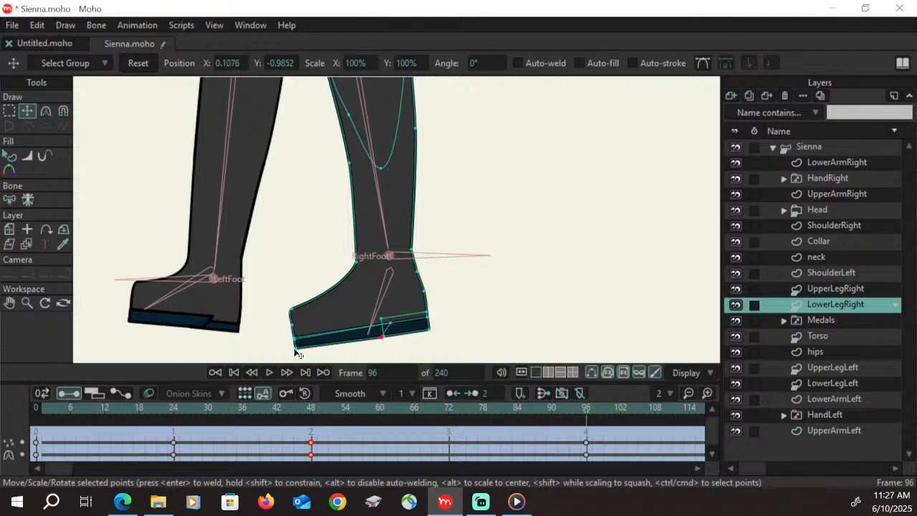
{"action": "left_click_drag", "start_coordinate": [294, 349], "coordinate": [297, 350]}
{"action": "left_click_drag", "start_coordinate": [393, 341], "coordinate": [389, 320]}
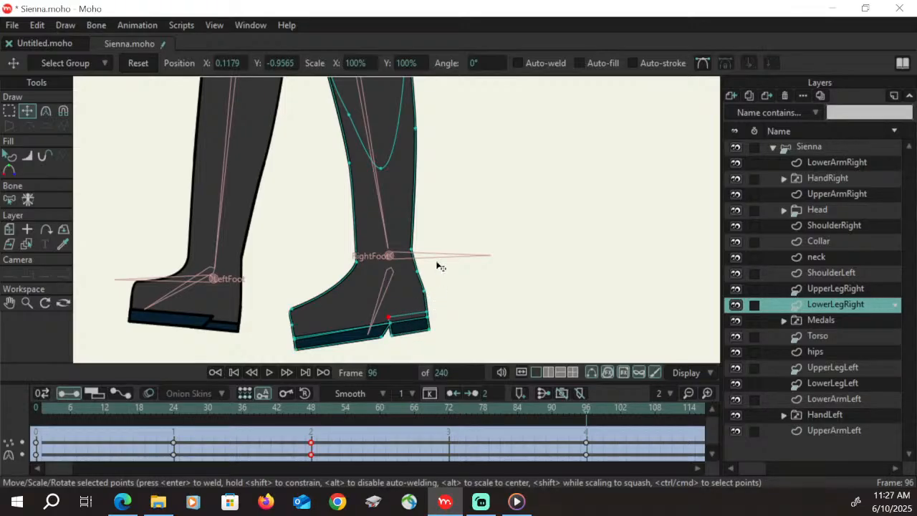
Push the back of the right calf slightly outward and check the leg's movement from about frame 24 to 96
{"action": "left_click", "coordinate": [9, 302]}
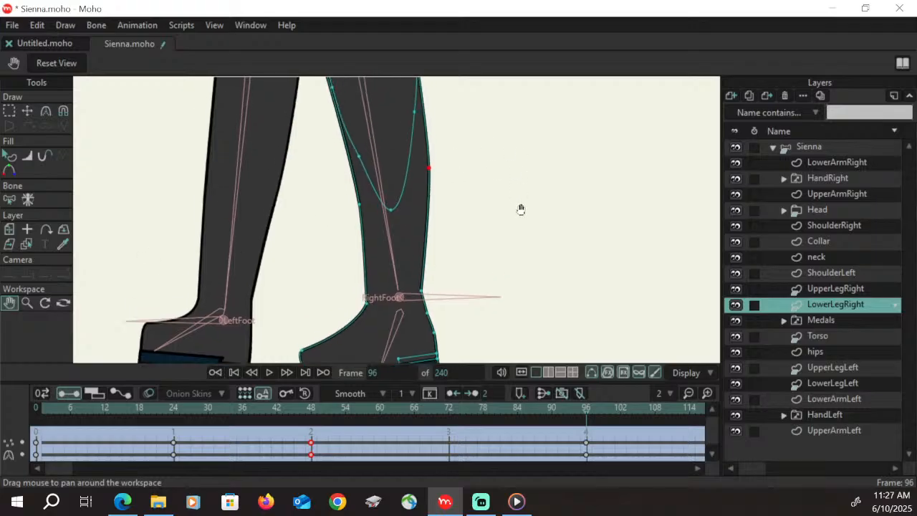
{"action": "left_click_drag", "start_coordinate": [521, 207], "coordinate": [494, 131]}
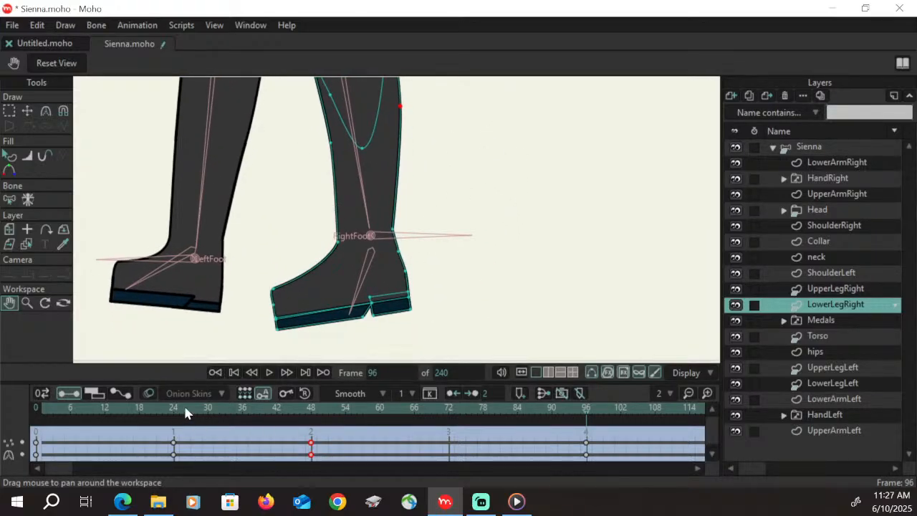
{"action": "left_click_drag", "start_coordinate": [185, 412], "coordinate": [589, 413]}
Select the UpperLegLeft layer for editing at frame 96
{"action": "left_click_drag", "start_coordinate": [229, 180], "coordinate": [495, 296]}
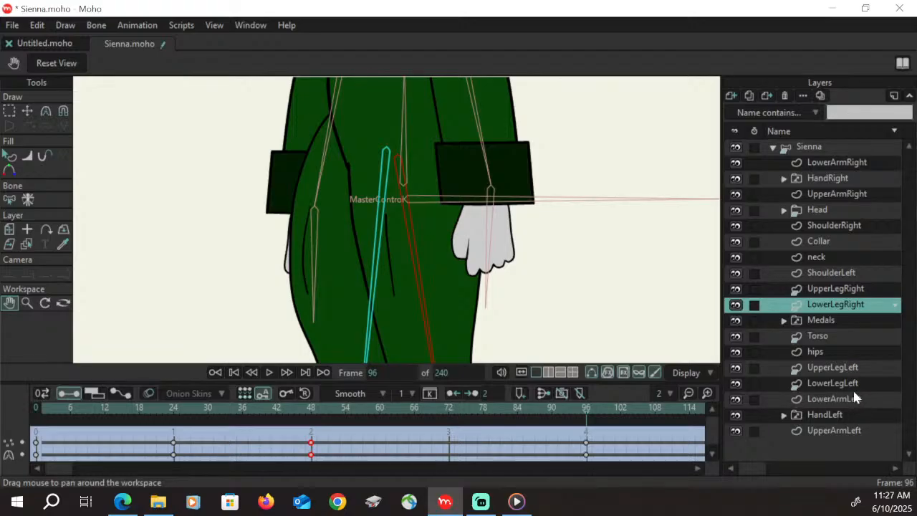
{"action": "left_click", "coordinate": [841, 364]}
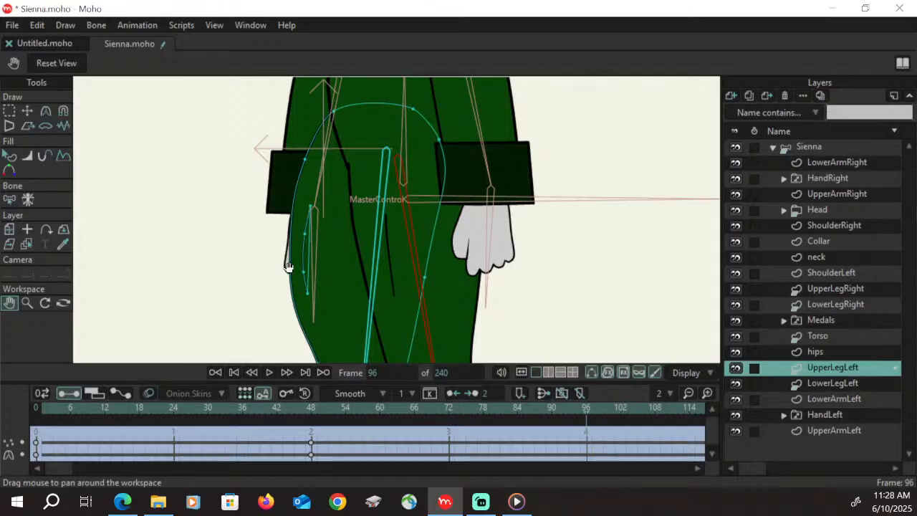
Move the left thigh's rear contour points slightly inward on the UpperLegLeft layer at frame 96
{"action": "key", "text": "t"}
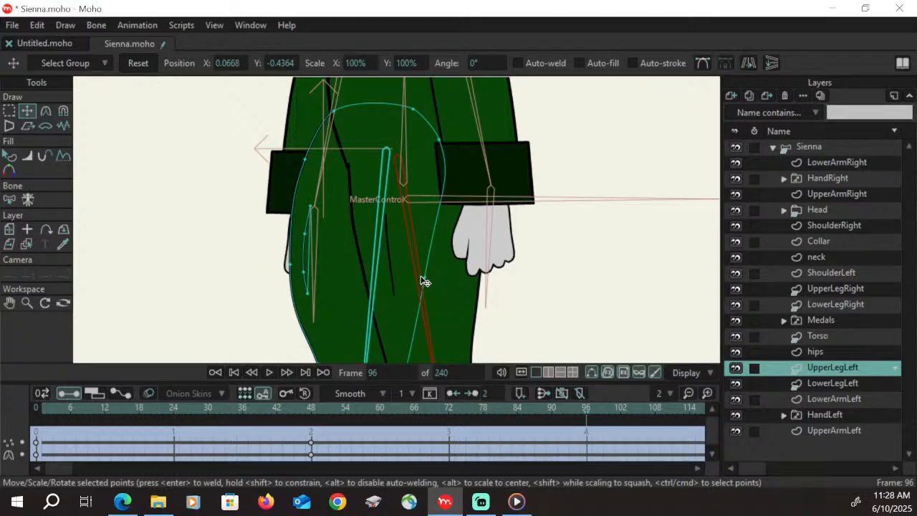
{"action": "left_click_drag", "start_coordinate": [422, 281], "coordinate": [418, 278]}
{"action": "left_click", "coordinate": [27, 303]}
{"action": "left_click_drag", "start_coordinate": [235, 276], "coordinate": [635, 284]}
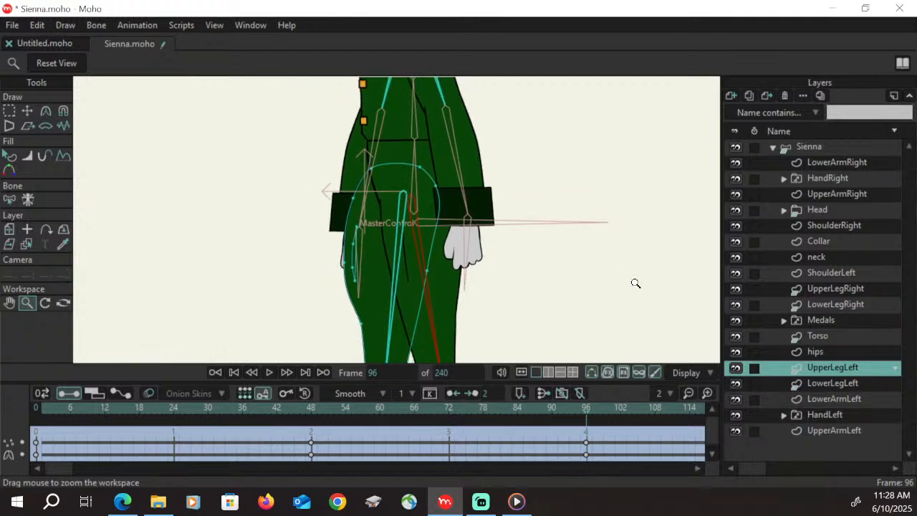
{"action": "left_click", "coordinate": [9, 303]}
{"action": "left_click_drag", "start_coordinate": [305, 273], "coordinate": [246, 229]}
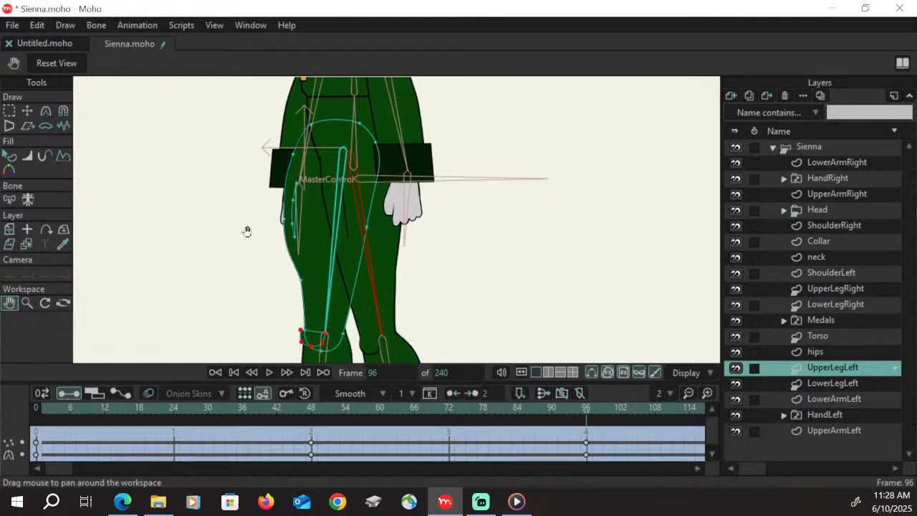
{"action": "left_click", "coordinate": [9, 111]}
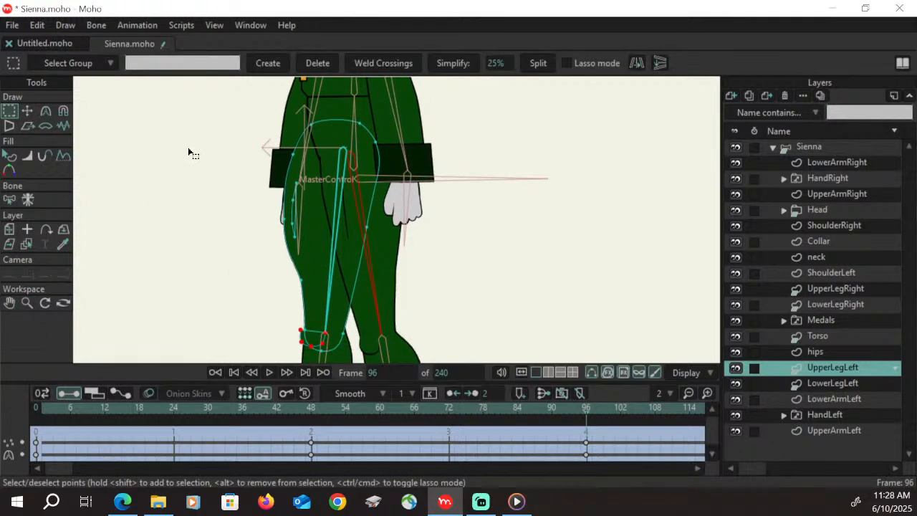
{"action": "key", "text": "t"}
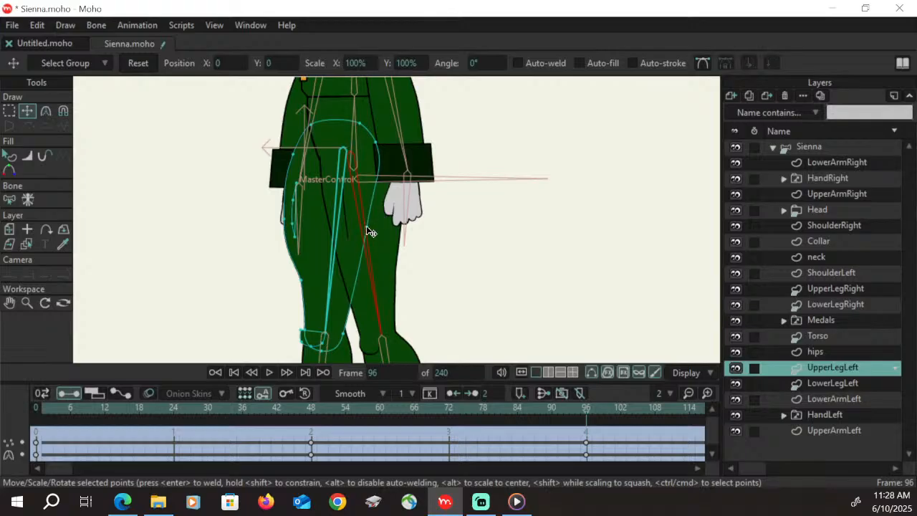
{"action": "left_click", "coordinate": [358, 228]}
{"action": "left_click_drag", "start_coordinate": [377, 142], "coordinate": [369, 143]}
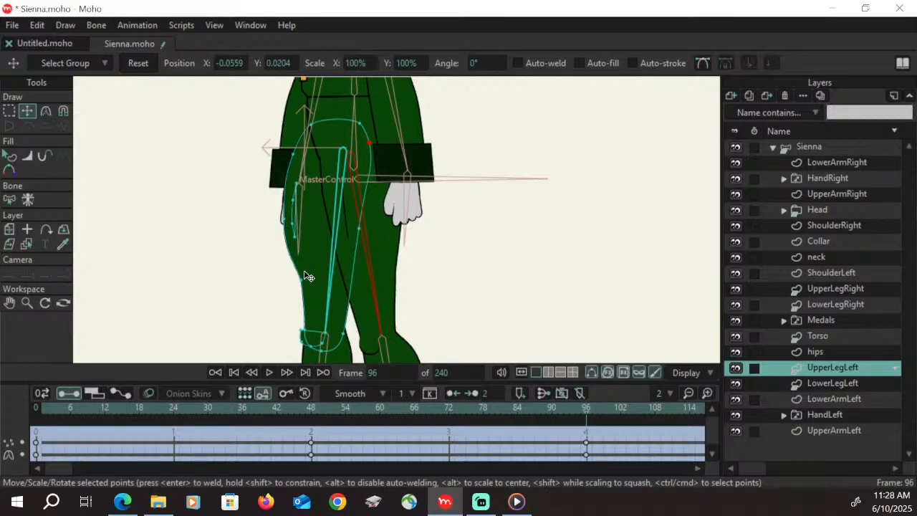
Nudge the left leg's front point above the knee inward and shift the thigh's whole curved crease line back from the front edge
{"action": "left_click_drag", "start_coordinate": [301, 279], "coordinate": [303, 279]}
{"action": "left_click_drag", "start_coordinate": [293, 206], "coordinate": [292, 208]}
{"action": "key", "text": "g"}
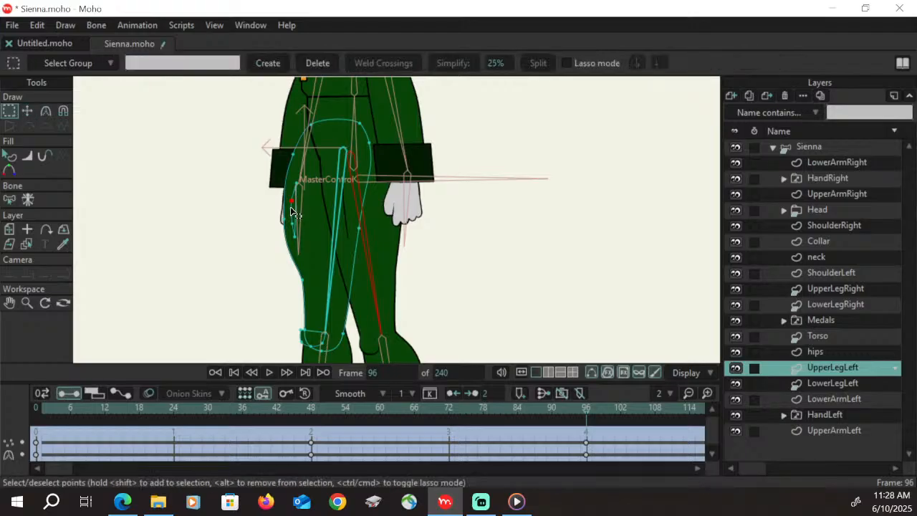
{"action": "key", "text": "t"}
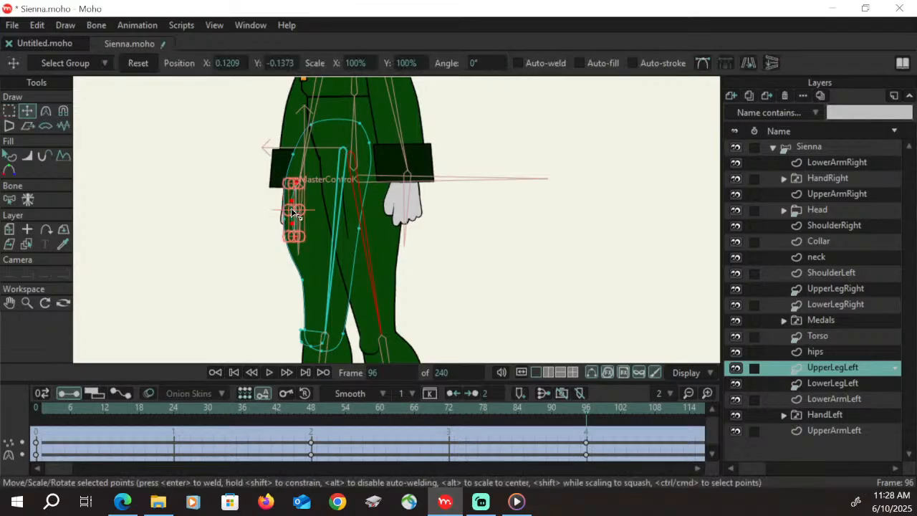
{"action": "left_click_drag", "start_coordinate": [296, 197], "coordinate": [313, 228]}
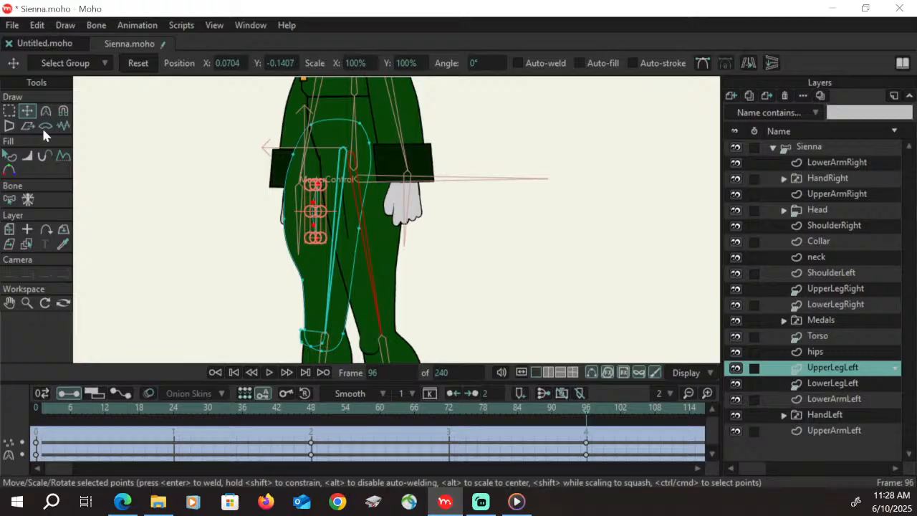
Pull the left thigh's front contour inward past the hand and adjust the curvature above the knee for a straighter front edge
{"action": "key", "text": "g"}
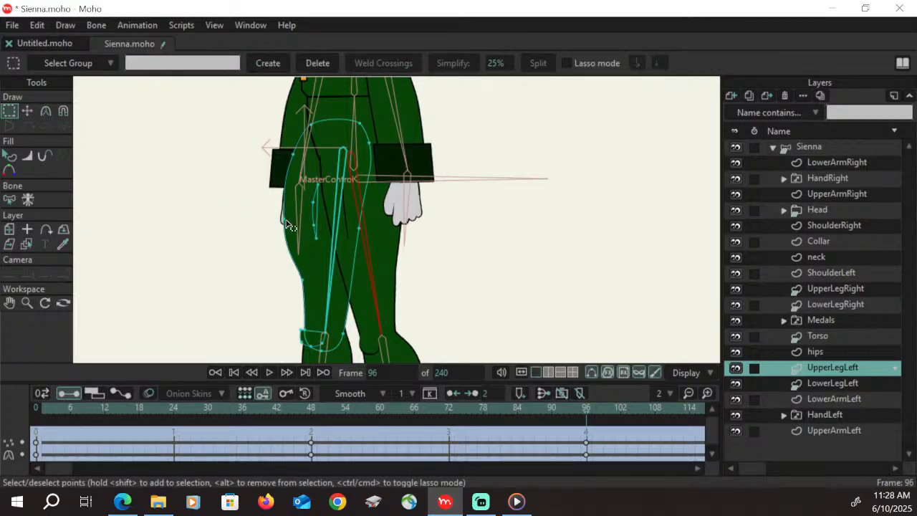
{"action": "left_click", "coordinate": [283, 218]}
{"action": "left_click", "coordinate": [27, 111]}
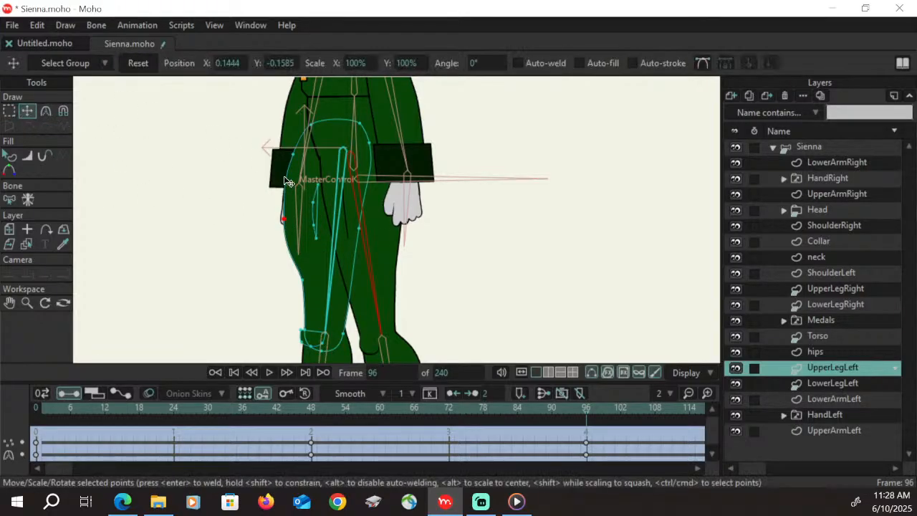
{"action": "left_click_drag", "start_coordinate": [284, 219], "coordinate": [303, 220]}
{"action": "left_click", "coordinate": [46, 112]}
{"action": "left_click", "coordinate": [308, 276]}
{"action": "left_click_drag", "start_coordinate": [299, 258], "coordinate": [300, 252]}
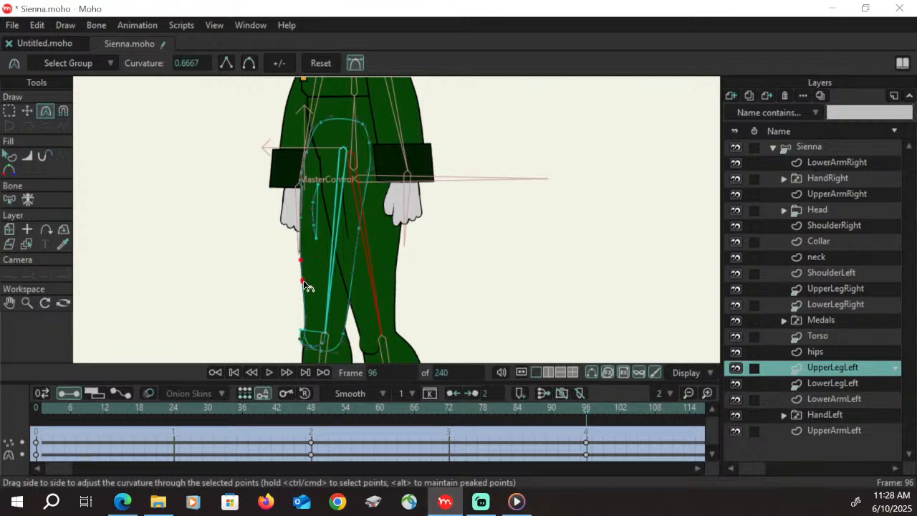
{"action": "left_click_drag", "start_coordinate": [305, 285], "coordinate": [322, 287]}
Move the left thigh's rear and upper rear contour points outward to widen the back of the leg
{"action": "left_click", "coordinate": [28, 111]}
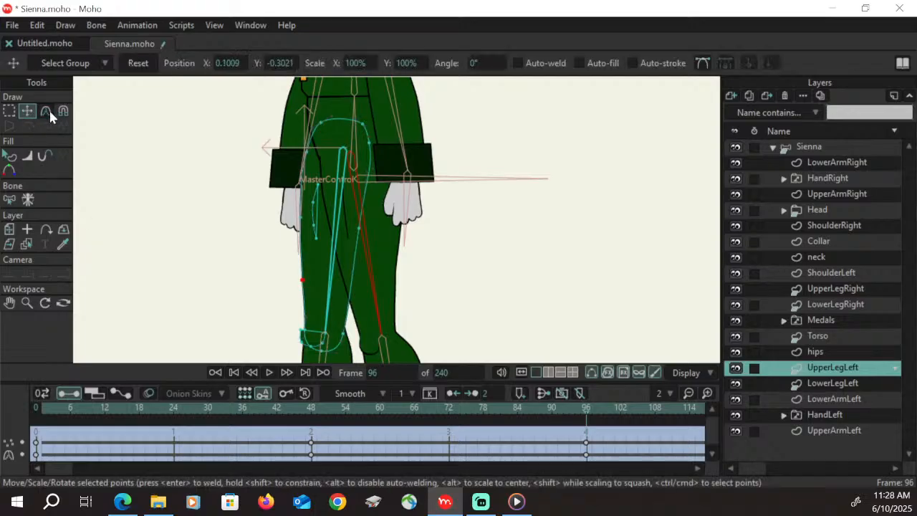
{"action": "left_click", "coordinate": [359, 229]}
{"action": "mouse_move", "coordinate": [362, 229]}
{"action": "left_mouse_down"}
{"action": "mouse_move", "coordinate": [380, 145]}
{"action": "mouse_move", "coordinate": [370, 225]}
{"action": "left_mouse_up"}
{"action": "left_click_drag", "start_coordinate": [379, 144], "coordinate": [384, 146]}
{"action": "left_click", "coordinate": [364, 124]}
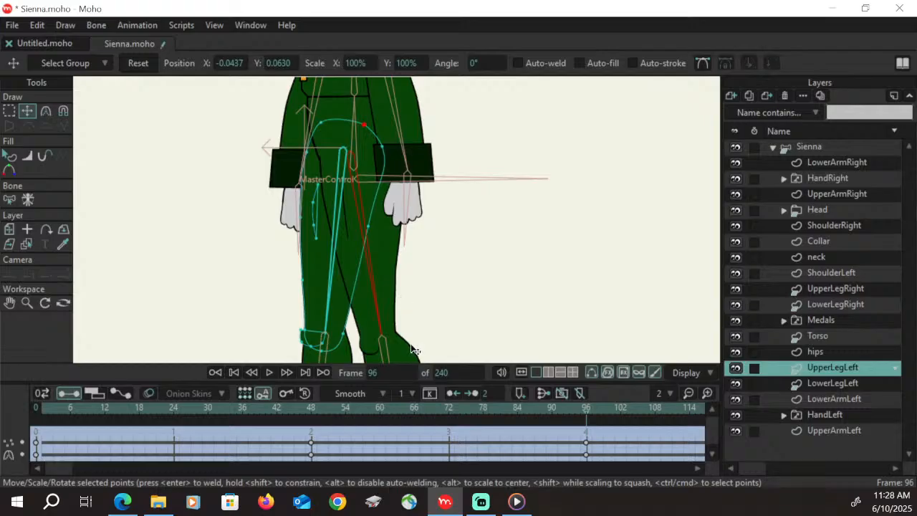
Reshape the left kneecap into a narrower curve by moving its corner and lower points inward within the leg outline
{"action": "left_click", "coordinate": [10, 303]}
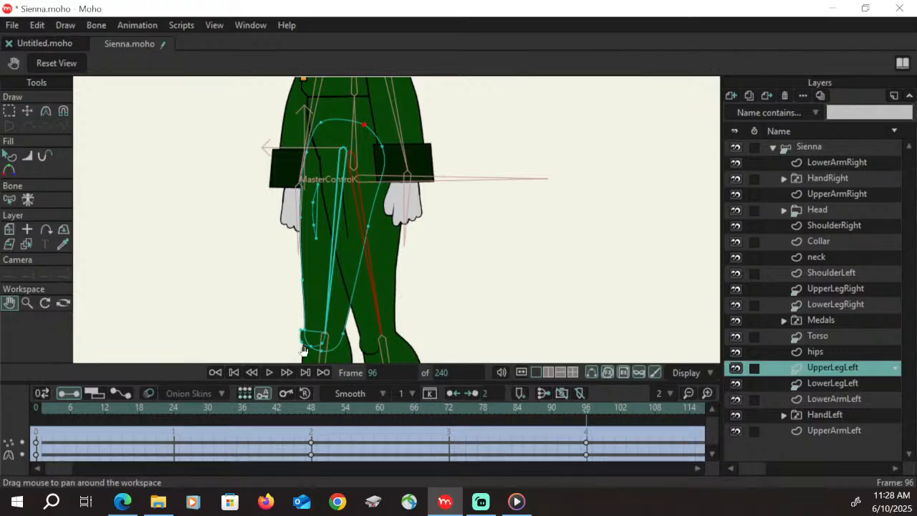
{"action": "left_click_drag", "start_coordinate": [334, 357], "coordinate": [280, 182]}
{"action": "left_click", "coordinate": [27, 303]}
{"action": "left_click", "coordinate": [26, 111]}
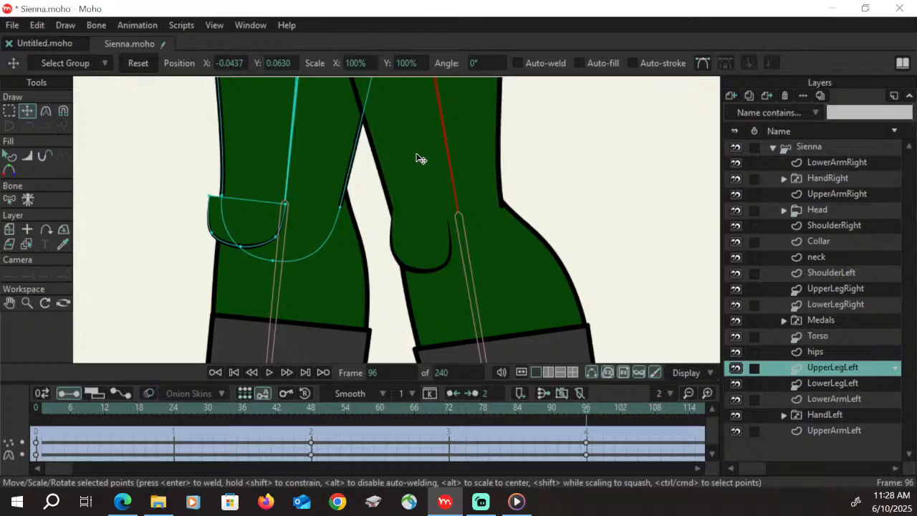
{"action": "left_click_drag", "start_coordinate": [212, 198], "coordinate": [228, 187]}
{"action": "left_click_drag", "start_coordinate": [212, 233], "coordinate": [218, 214]}
{"action": "left_click_drag", "start_coordinate": [241, 246], "coordinate": [262, 245]}
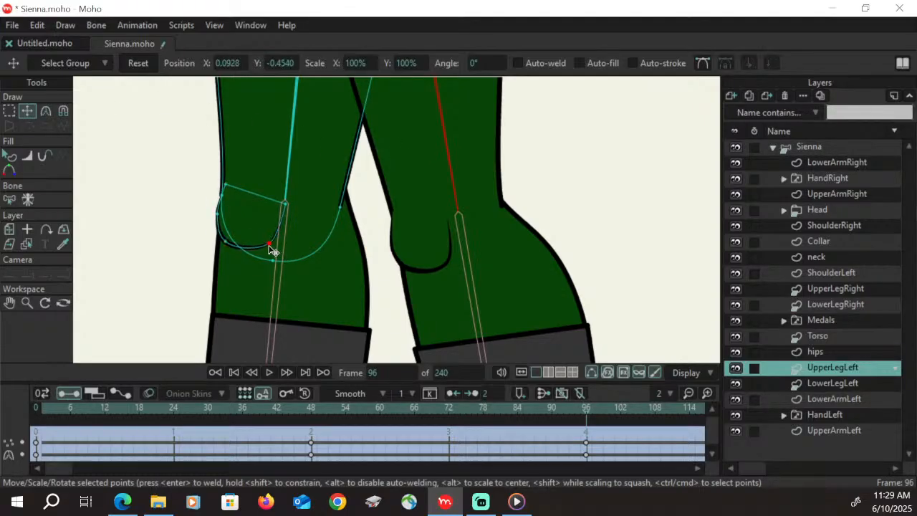
{"action": "mouse_move", "coordinate": [285, 205]}
{"action": "left_mouse_down"}
{"action": "mouse_move", "coordinate": [276, 223]}
{"action": "mouse_move", "coordinate": [280, 210]}
{"action": "left_mouse_up"}
{"action": "left_click_drag", "start_coordinate": [227, 185], "coordinate": [228, 178]}
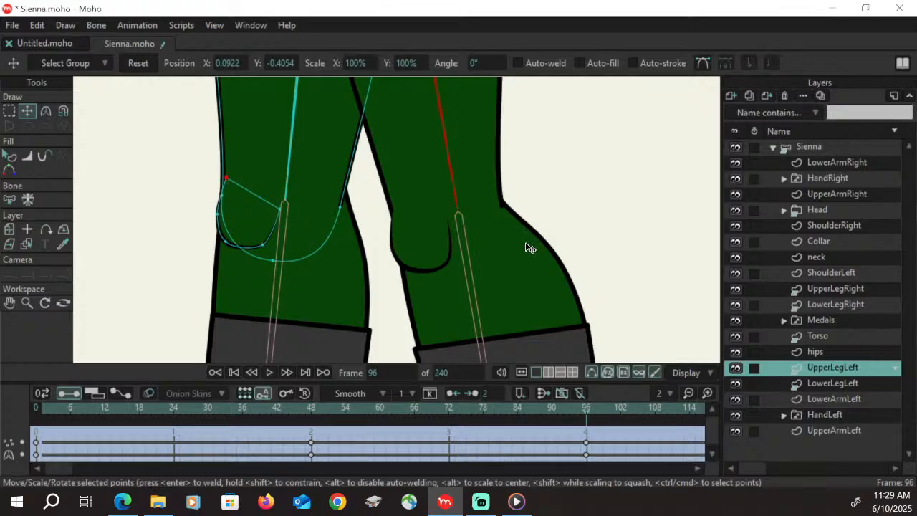
Check the left leg's body turn between frames 48 and 96, stopping at frame 72
{"action": "left_click", "coordinate": [27, 303]}
{"action": "left_click_drag", "start_coordinate": [337, 162], "coordinate": [176, 279]}
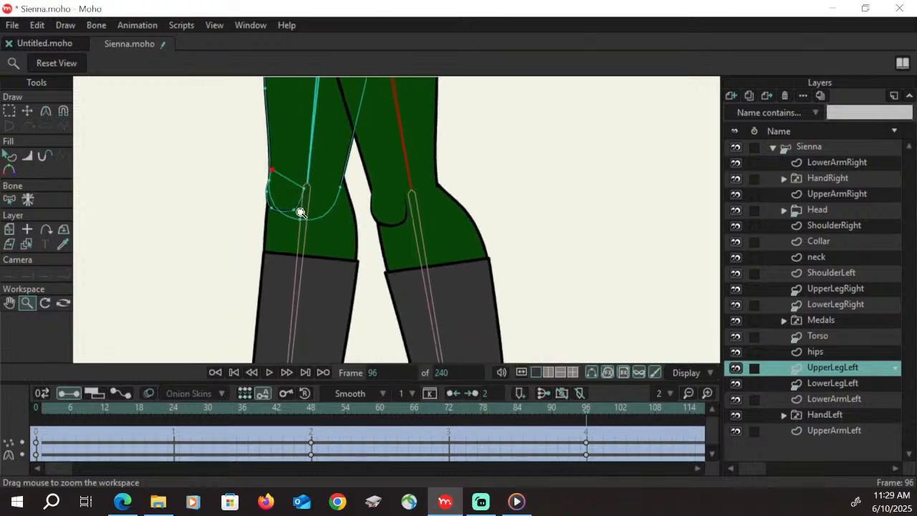
{"action": "left_click_drag", "start_coordinate": [400, 162], "coordinate": [235, 254]}
{"action": "left_click", "coordinate": [10, 303]}
{"action": "left_click_drag", "start_coordinate": [394, 93], "coordinate": [392, 212]}
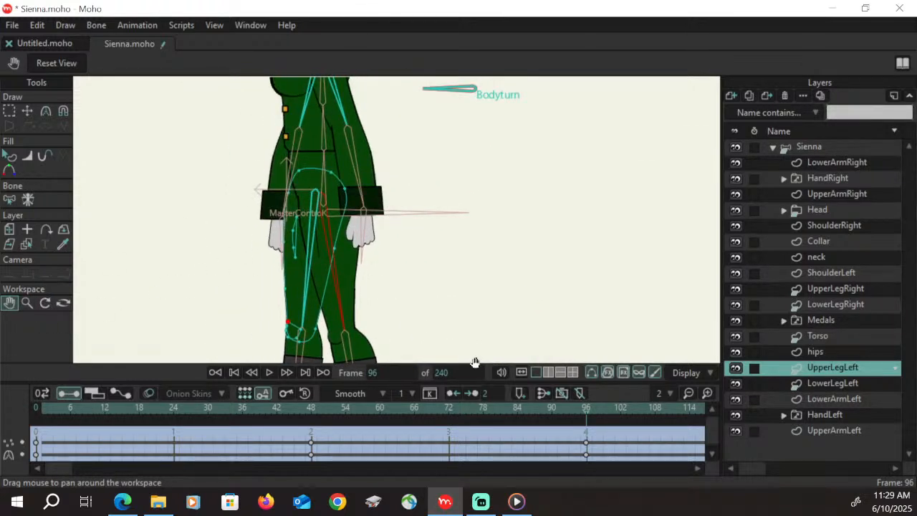
{"action": "left_click", "coordinate": [451, 415]}
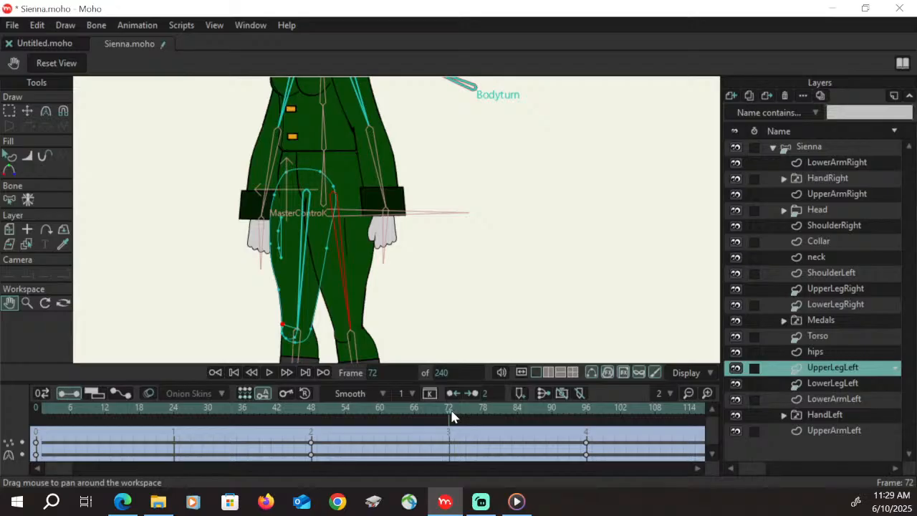
{"action": "left_click_drag", "start_coordinate": [313, 414], "coordinate": [449, 414]}
Select the left thigh's curved crease line and move it against the front edge of the leg at frame 72
{"action": "left_click", "coordinate": [26, 302]}
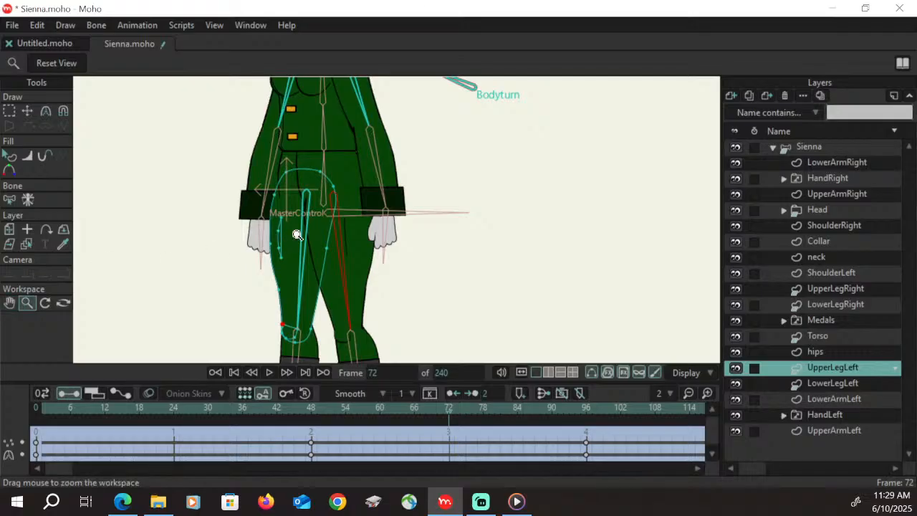
{"action": "left_click_drag", "start_coordinate": [298, 236], "coordinate": [334, 150]}
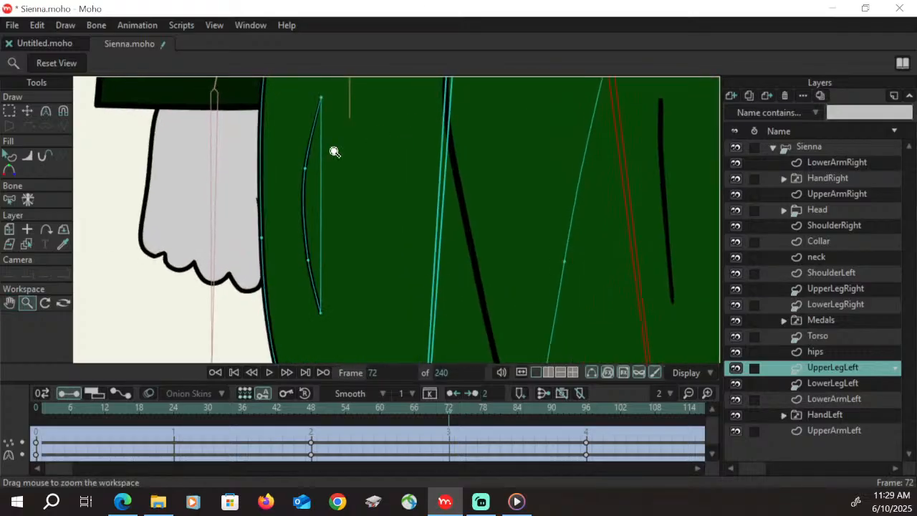
{"action": "left_click", "coordinate": [9, 110]}
{"action": "key", "text": "t"}
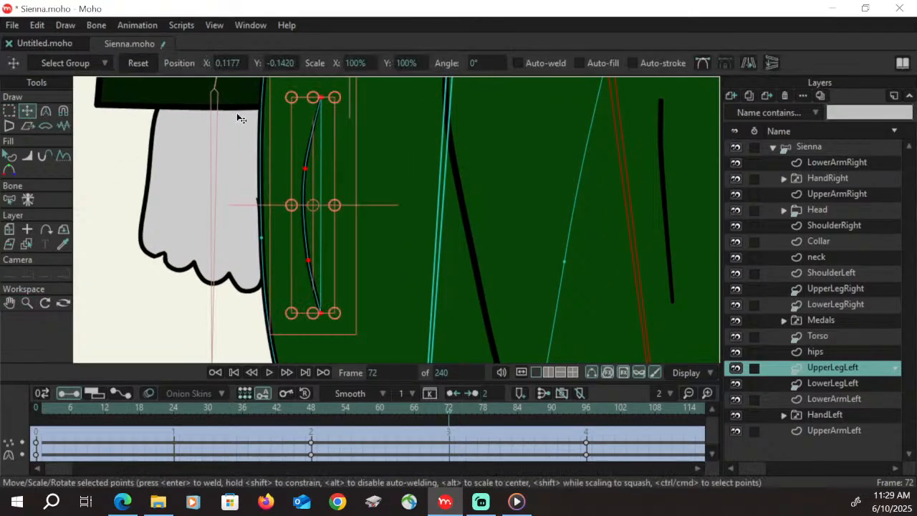
{"action": "left_click_drag", "start_coordinate": [311, 157], "coordinate": [273, 163]}
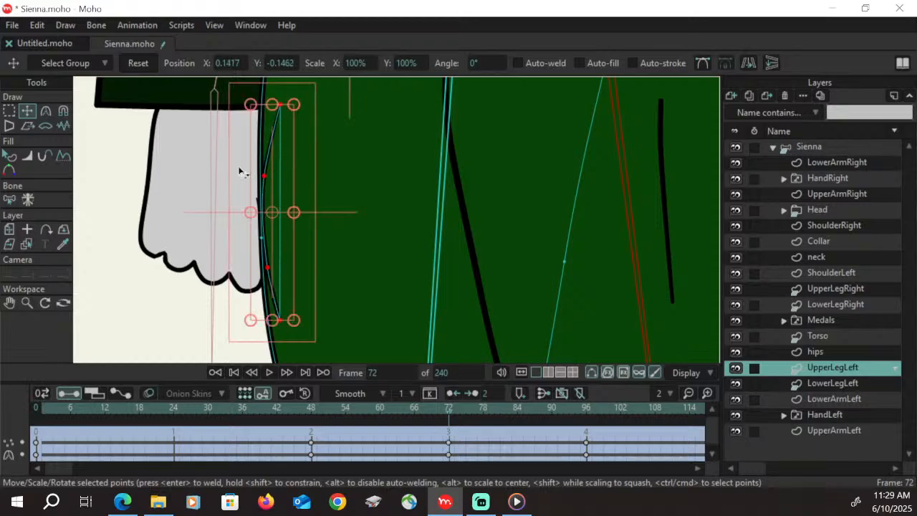
Align the crease line's individual points with the left thigh's front outline at frame 72
{"action": "left_click", "coordinate": [10, 110]}
{"action": "left_click", "coordinate": [26, 110]}
{"action": "left_click_drag", "start_coordinate": [280, 106], "coordinate": [268, 106]}
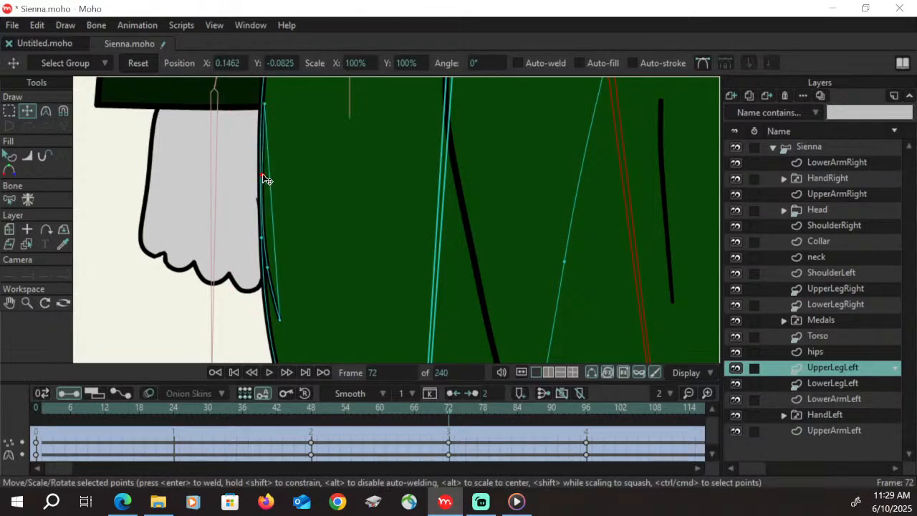
{"action": "left_click", "coordinate": [267, 271]}
{"action": "left_click_drag", "start_coordinate": [267, 270], "coordinate": [269, 324]}
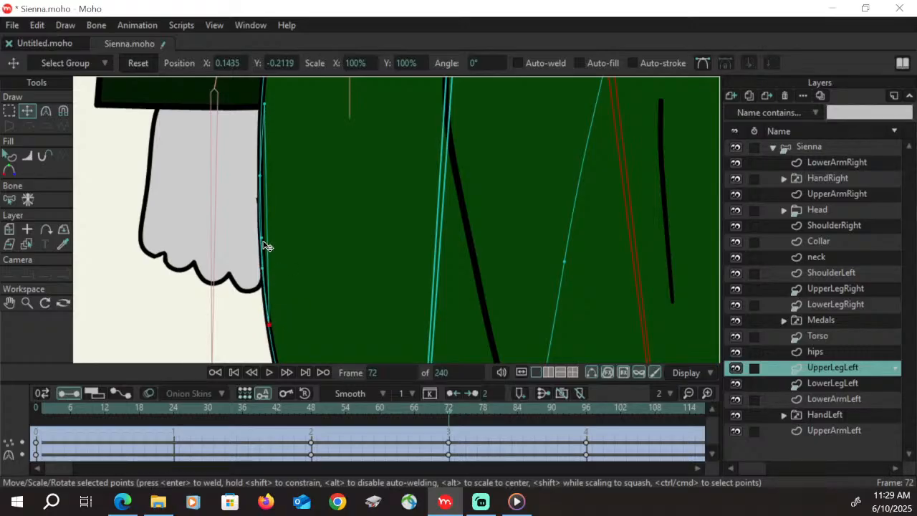
Select the left thigh's crease line shape and hide it at frame 73
{"action": "left_click", "coordinate": [445, 413]}
{"action": "left_click_drag", "start_coordinate": [440, 416], "coordinate": [317, 419]}
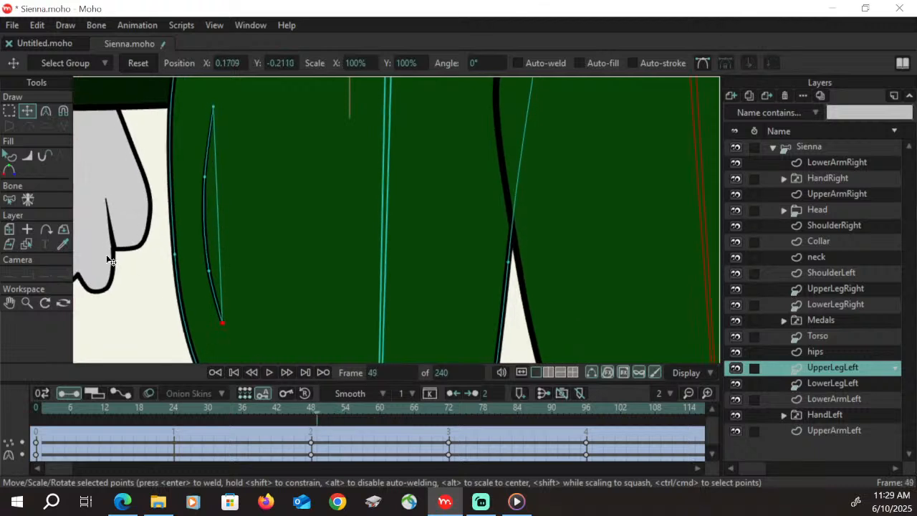
{"action": "left_click", "coordinate": [9, 156]}
{"action": "left_click", "coordinate": [209, 226]}
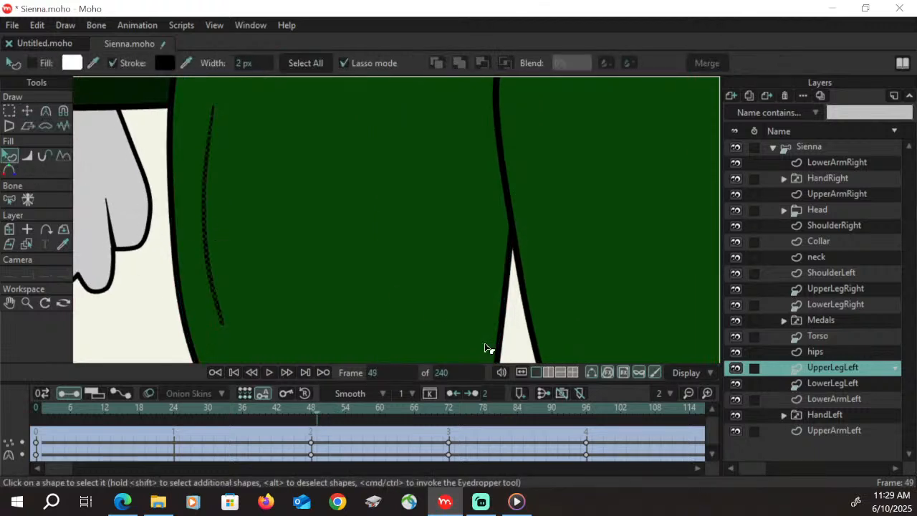
{"action": "left_click", "coordinate": [449, 414]}
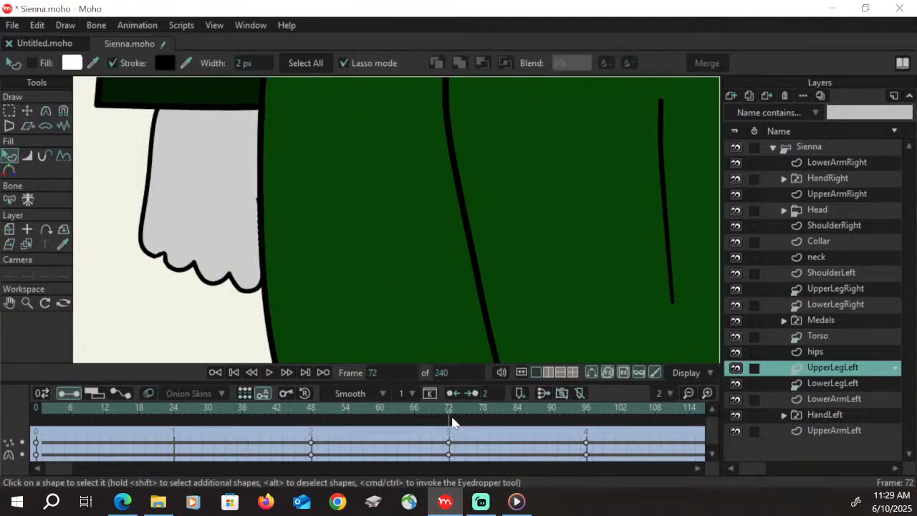
{"action": "left_click", "coordinate": [453, 418]}
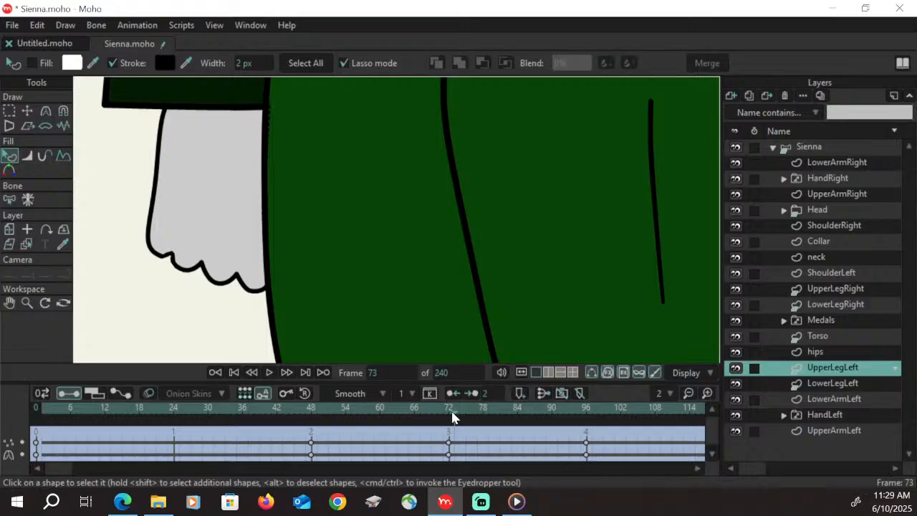
{"action": "left_click", "coordinate": [65, 24]}
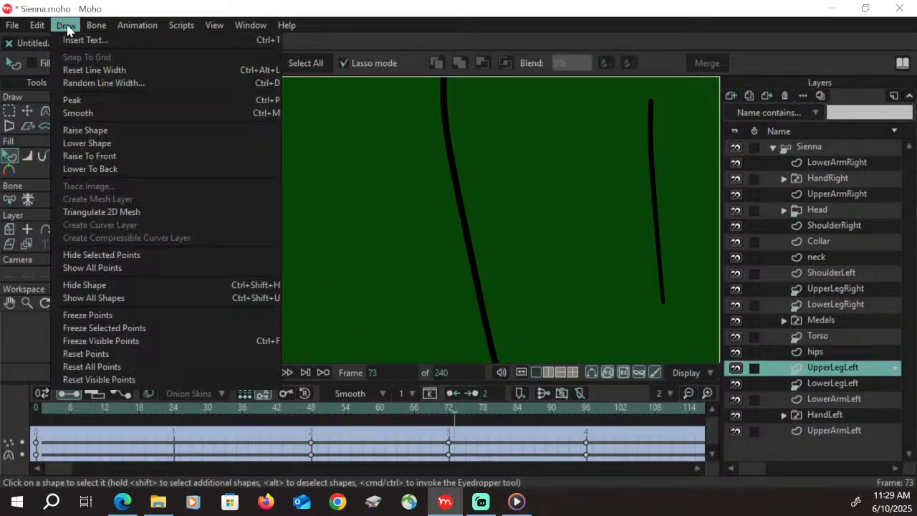
{"action": "left_click", "coordinate": [417, 225]}
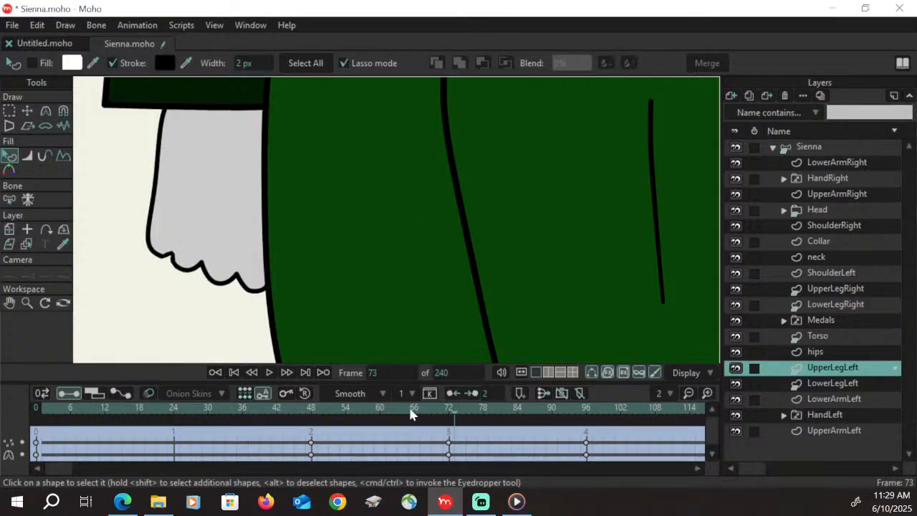
Check the left thigh's crease line through the turn from about frame 50 to 96
{"action": "left_click", "coordinate": [326, 414]}
{"action": "left_click_drag", "start_coordinate": [326, 414], "coordinate": [591, 431]}
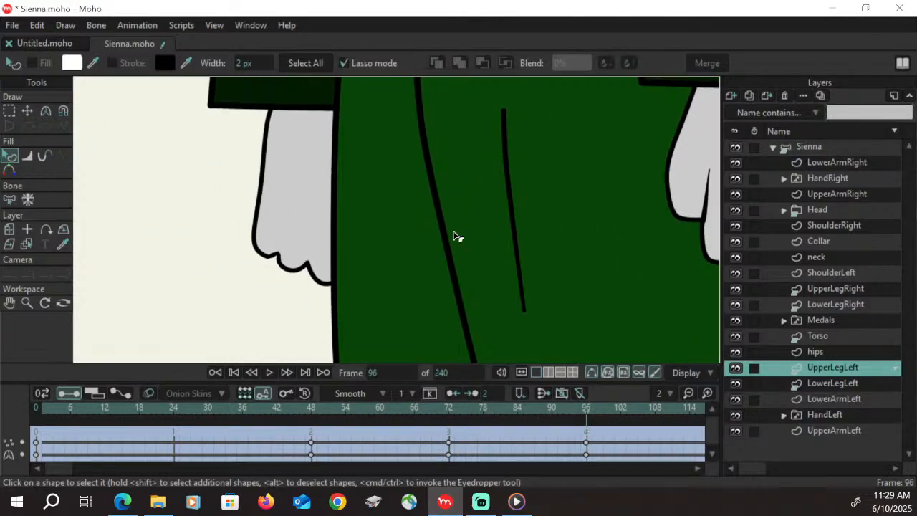
{"action": "left_click", "coordinate": [26, 302]}
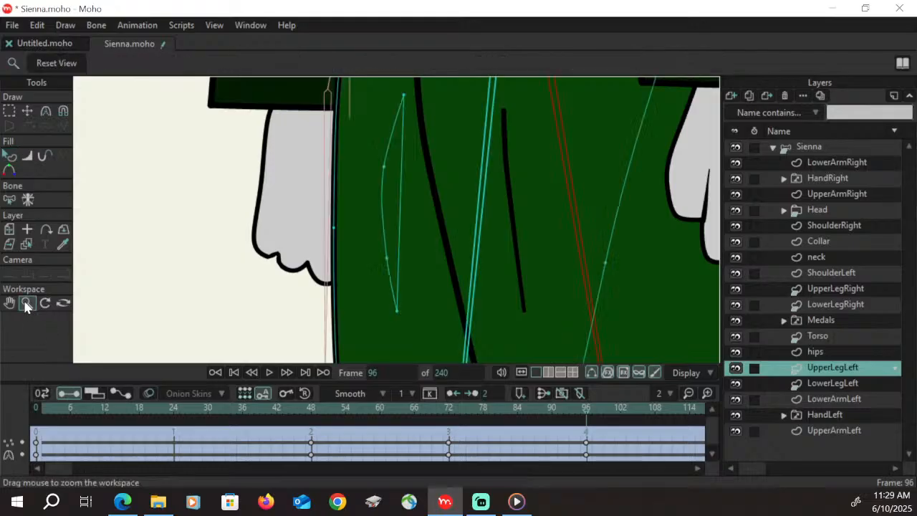
Select the LowerLegLeft layer and move the points along the knee and calf's back edge outward at frame 96
{"action": "left_click_drag", "start_coordinate": [282, 243], "coordinate": [271, 398]}
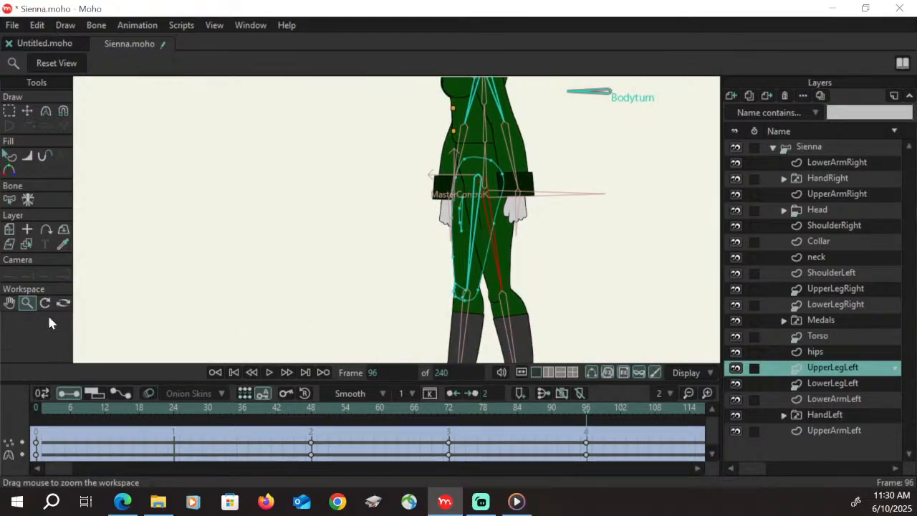
{"action": "left_click", "coordinate": [9, 303]}
{"action": "left_click_drag", "start_coordinate": [481, 310], "coordinate": [359, 182]}
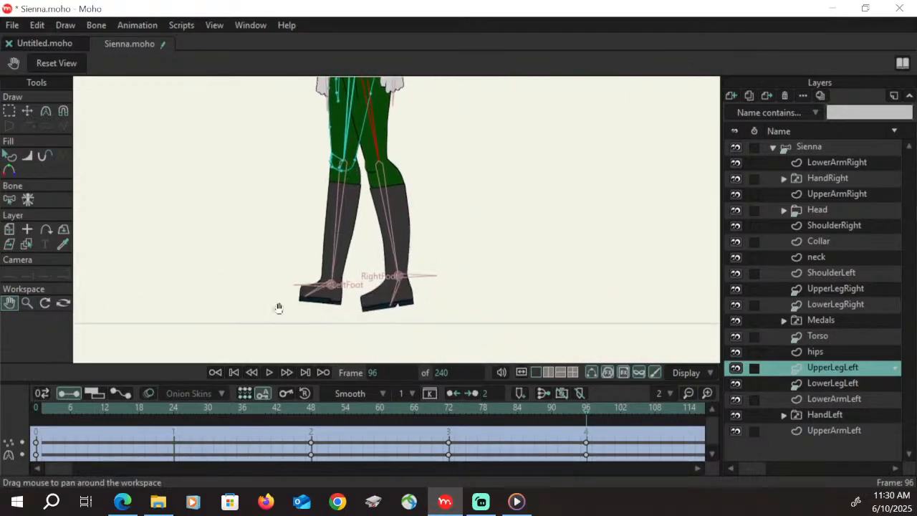
{"action": "left_click", "coordinate": [27, 302]}
{"action": "left_click_drag", "start_coordinate": [402, 229], "coordinate": [447, 187]}
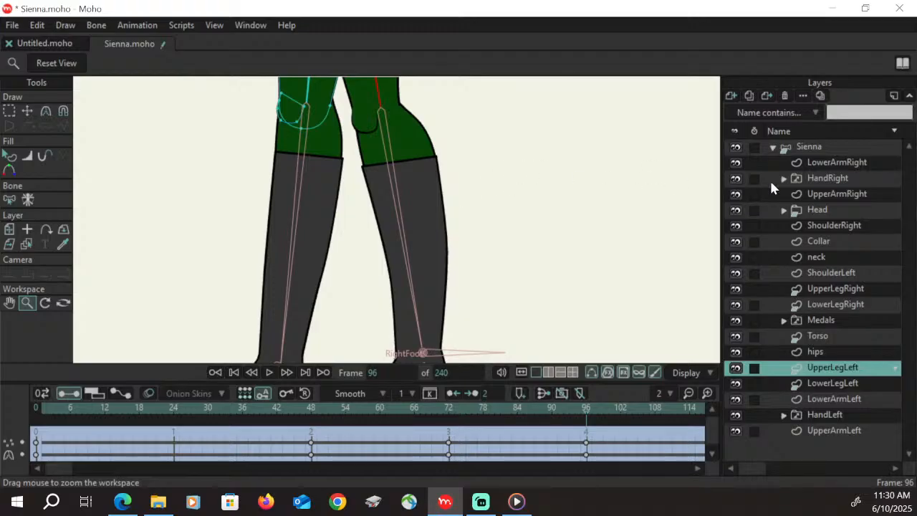
{"action": "left_click", "coordinate": [846, 384]}
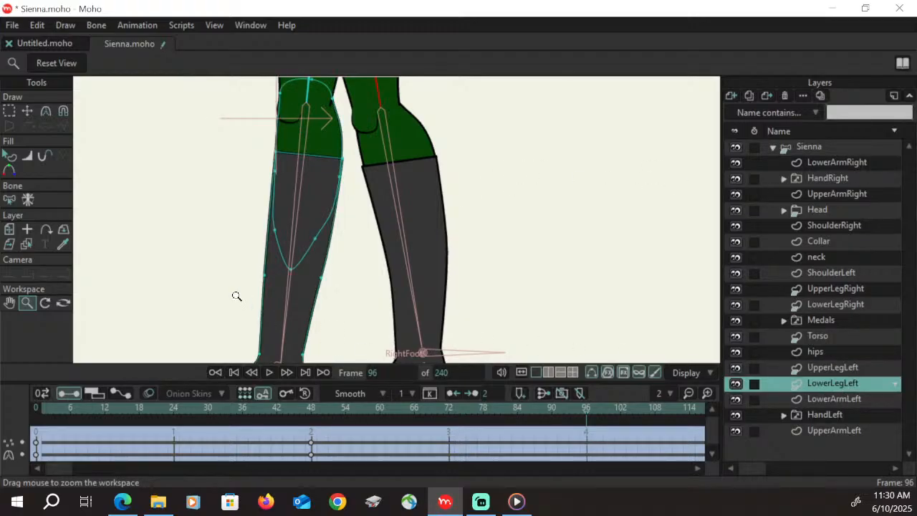
{"action": "key", "text": "t"}
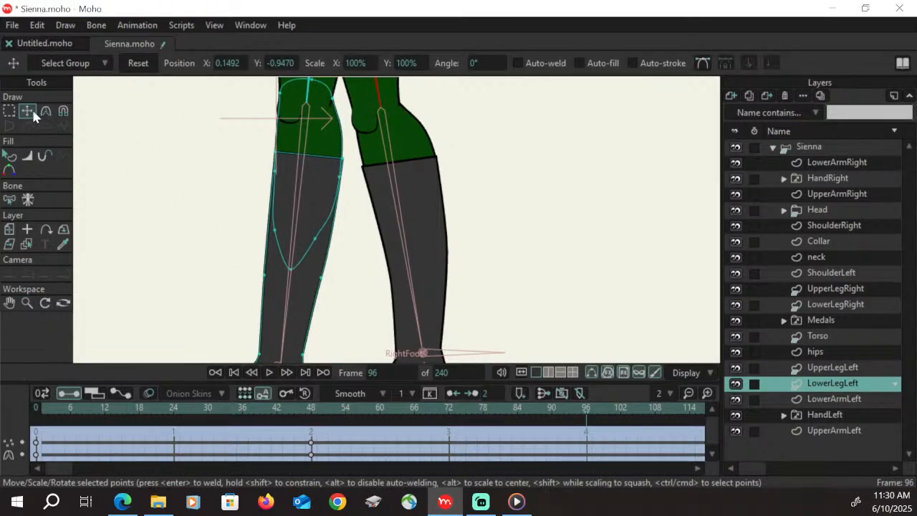
{"action": "left_click_drag", "start_coordinate": [333, 97], "coordinate": [329, 99]}
{"action": "left_click_drag", "start_coordinate": [341, 177], "coordinate": [344, 180]}
{"action": "left_click_drag", "start_coordinate": [316, 238], "coordinate": [325, 239]}
{"action": "left_click_drag", "start_coordinate": [344, 159], "coordinate": [346, 159]}
{"action": "left_click_drag", "start_coordinate": [321, 278], "coordinate": [326, 274]}
Adjust the mid-shin point and the lower calf point to refine the left boot shaft's outline at frame 96
{"action": "left_click", "coordinate": [10, 304]}
{"action": "left_click_drag", "start_coordinate": [201, 334], "coordinate": [194, 273]}
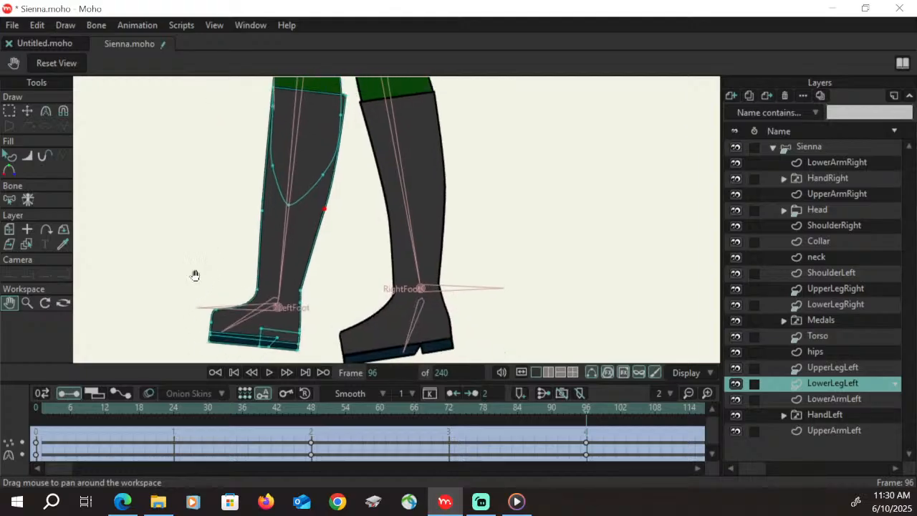
{"action": "left_click", "coordinate": [28, 111]}
{"action": "left_click_drag", "start_coordinate": [258, 216], "coordinate": [264, 216]}
{"action": "left_click_drag", "start_coordinate": [321, 214], "coordinate": [323, 214]}
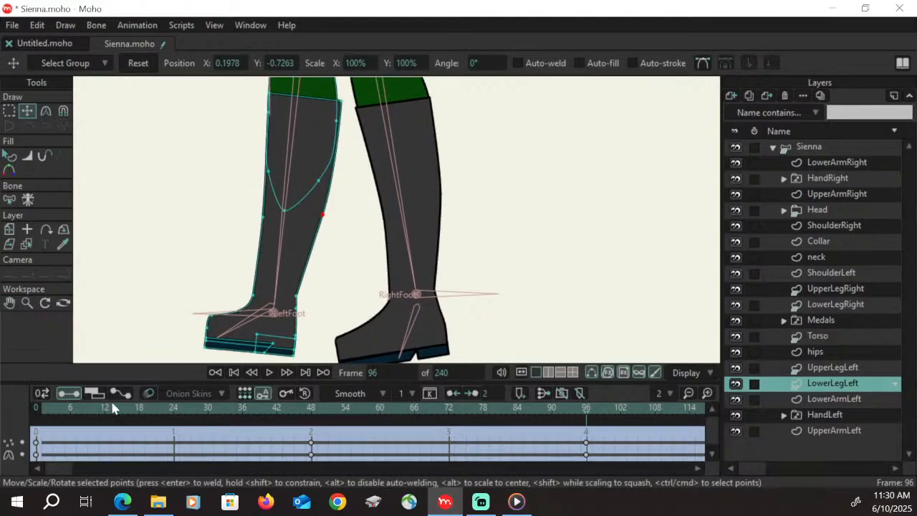
Select the points at the tip of the left boot and move them forward to lengthen the toe at frame 96
{"action": "mouse_move", "coordinate": [209, 315]}
{"action": "left_mouse_down"}
{"action": "mouse_move", "coordinate": [211, 327]}
{"action": "mouse_move", "coordinate": [204, 305]}
{"action": "left_mouse_up"}
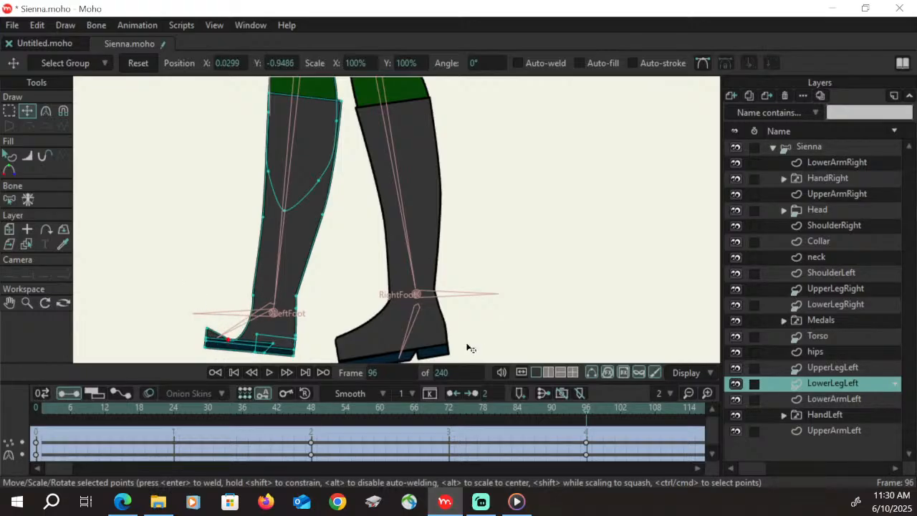
{"action": "key", "text": "ctrl+z"}
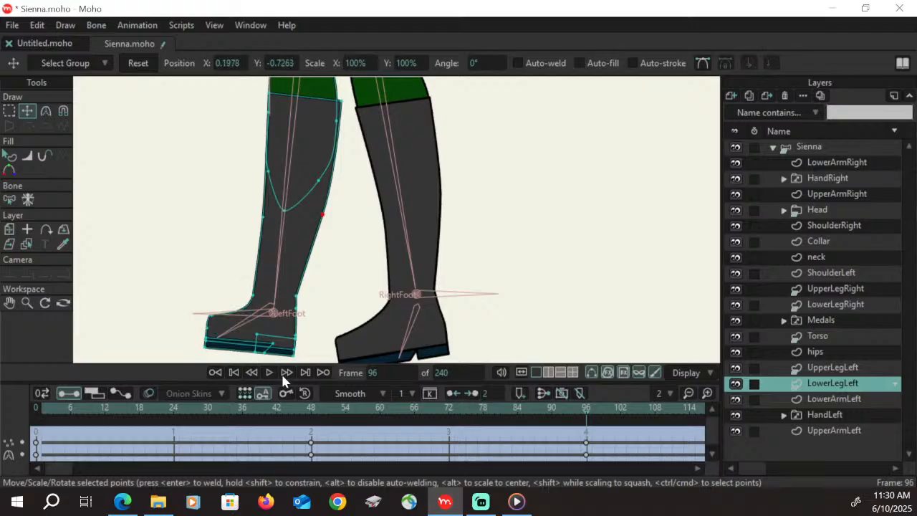
{"action": "left_click", "coordinate": [9, 110]}
{"action": "left_click_drag", "start_coordinate": [186, 298], "coordinate": [224, 352]}
{"action": "left_click", "coordinate": [27, 111]}
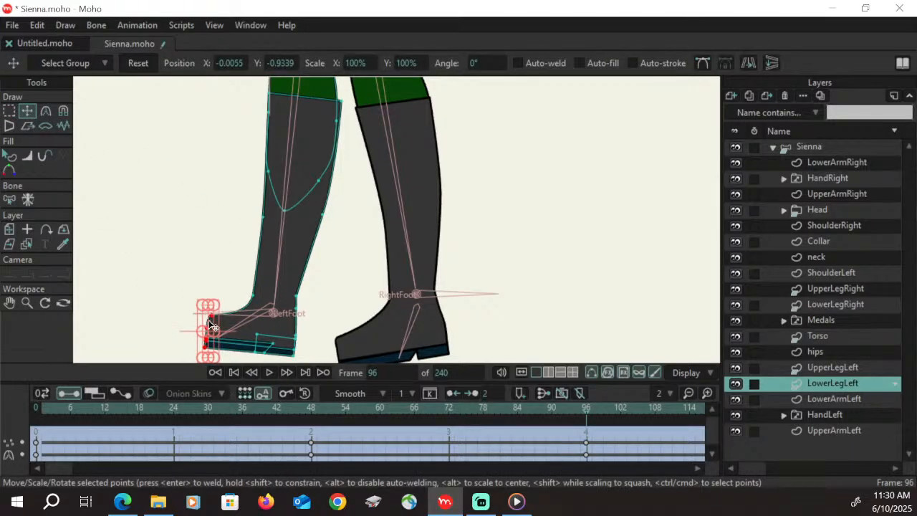
{"action": "left_click_drag", "start_coordinate": [208, 321], "coordinate": [196, 328]}
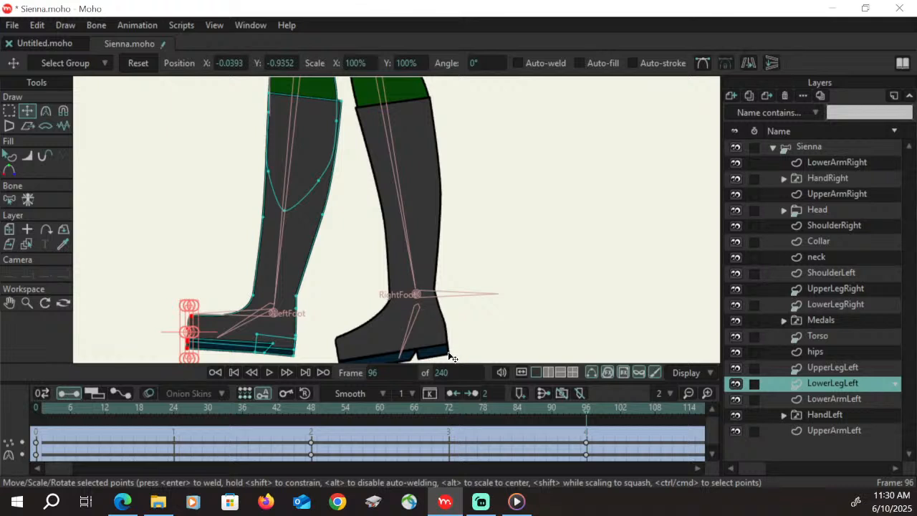
Rearrange the left boot's sole and heel points into a notch and separate heel like the right boot's at frame 96
{"action": "left_click", "coordinate": [27, 303]}
{"action": "left_click_drag", "start_coordinate": [308, 324], "coordinate": [456, 243]}
{"action": "left_click", "coordinate": [9, 303]}
{"action": "left_click_drag", "start_coordinate": [375, 290], "coordinate": [403, 199]}
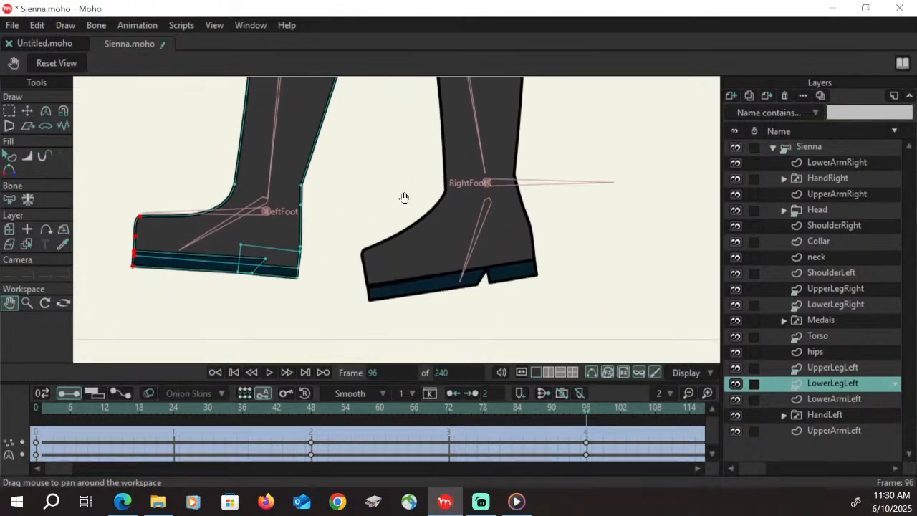
{"action": "left_click", "coordinate": [8, 110]}
{"action": "left_click", "coordinate": [63, 112]}
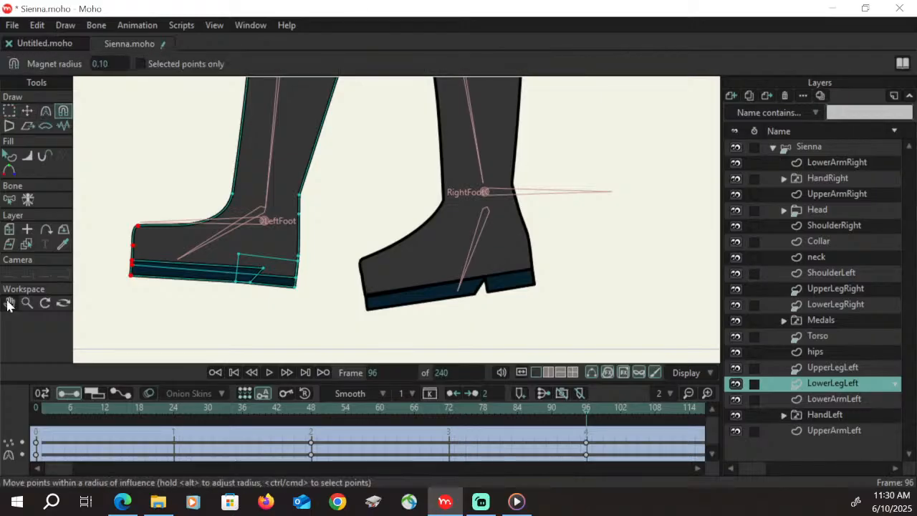
{"action": "left_click", "coordinate": [26, 110]}
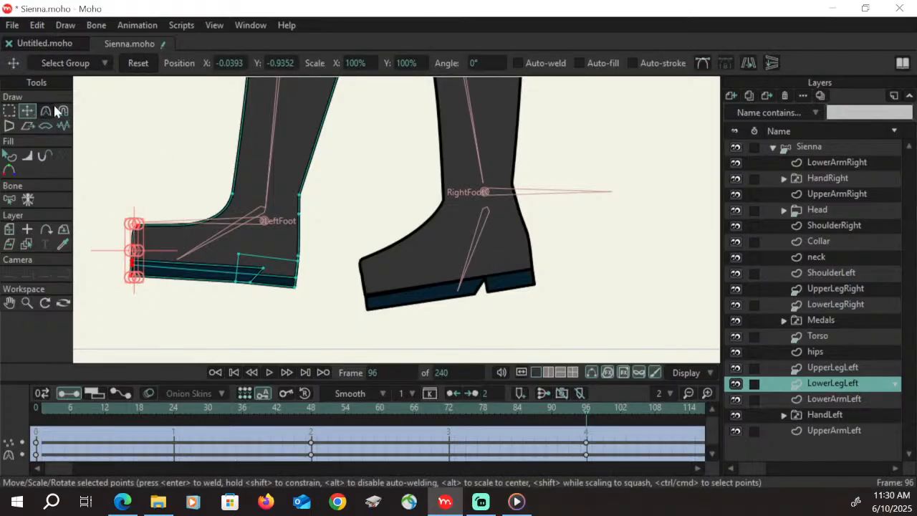
{"action": "key", "text": "g"}
{"action": "left_click", "coordinate": [264, 269]}
{"action": "key", "text": "t"}
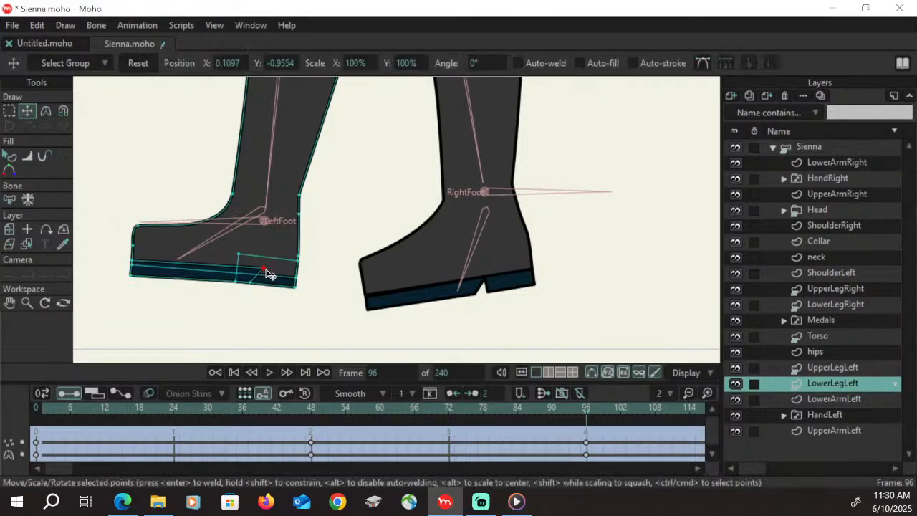
{"action": "left_click_drag", "start_coordinate": [266, 272], "coordinate": [243, 258]}
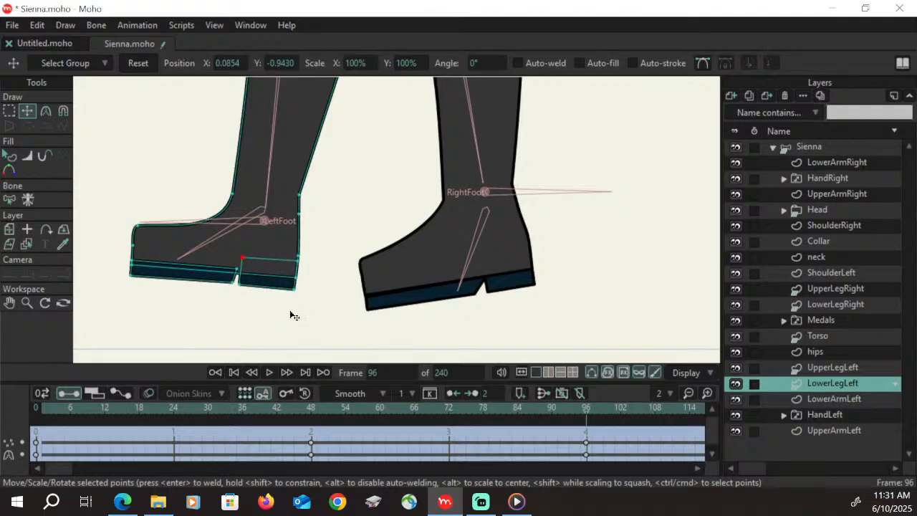
Fine-tune the left boot's heel corners, notch and sole edge points at frame 96
{"action": "left_click_drag", "start_coordinate": [298, 256], "coordinate": [300, 288]}
{"action": "left_click_drag", "start_coordinate": [236, 269], "coordinate": [241, 272]}
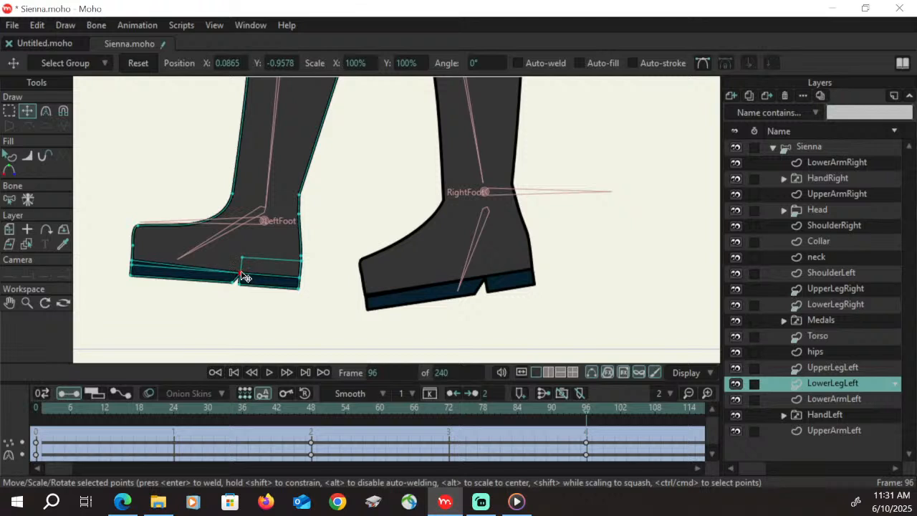
{"action": "left_click_drag", "start_coordinate": [133, 260], "coordinate": [135, 264]}
{"action": "left_click_drag", "start_coordinate": [230, 280], "coordinate": [230, 283]}
{"action": "left_click_drag", "start_coordinate": [131, 273], "coordinate": [133, 275]}
{"action": "left_click_drag", "start_coordinate": [238, 284], "coordinate": [238, 285]}
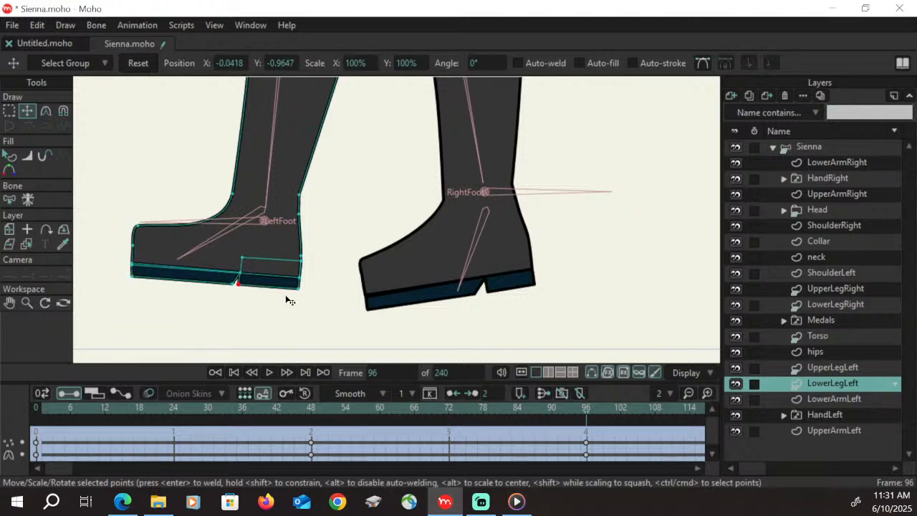
{"action": "left_click_drag", "start_coordinate": [297, 289], "coordinate": [301, 292]}
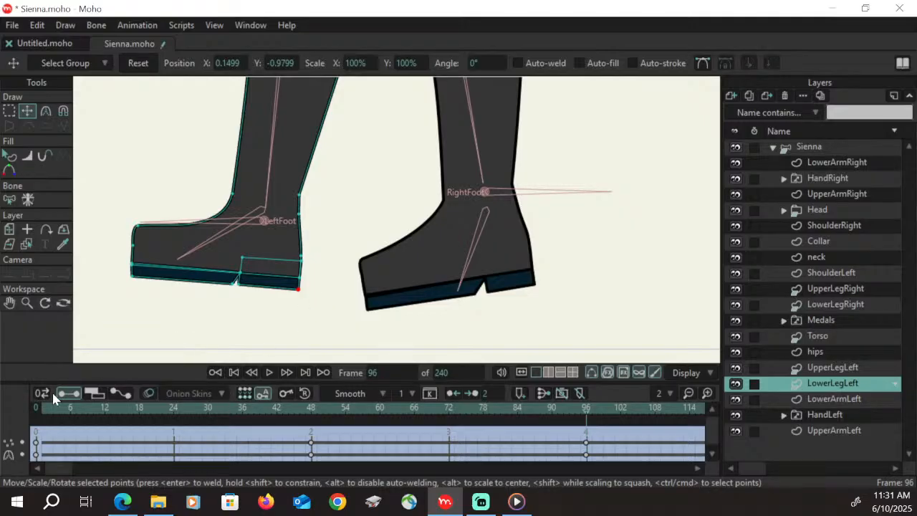
Check both legs through the turn from frame 48 to 96 and save the file
{"action": "left_click", "coordinate": [27, 304]}
{"action": "left_click_drag", "start_coordinate": [387, 179], "coordinate": [195, 315]}
{"action": "left_click_drag", "start_coordinate": [433, 168], "coordinate": [294, 250]}
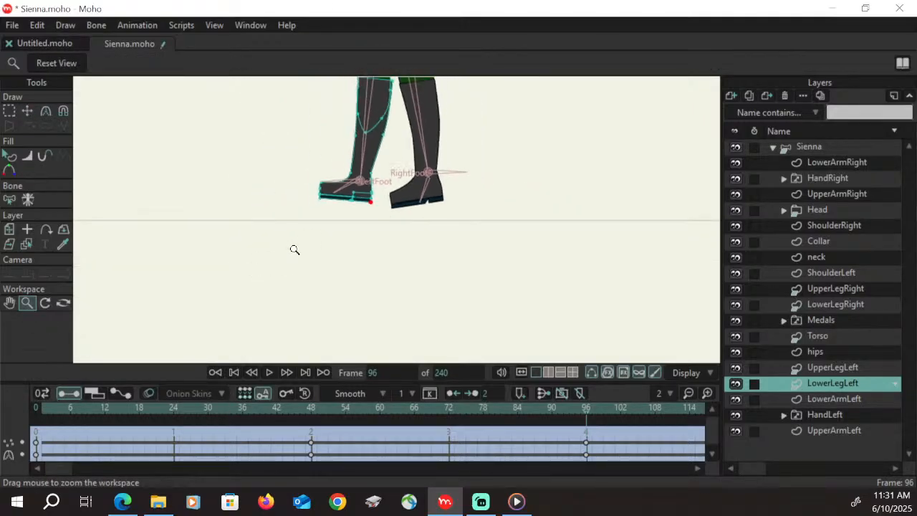
{"action": "left_click", "coordinate": [11, 304]}
{"action": "left_click_drag", "start_coordinate": [414, 198], "coordinate": [370, 336]}
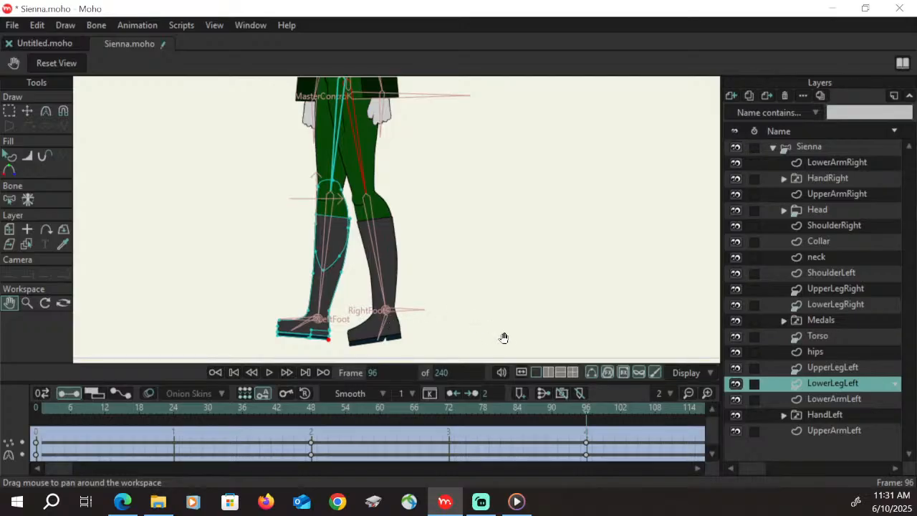
{"action": "left_click_drag", "start_coordinate": [310, 412], "coordinate": [589, 407]}
{"action": "key", "text": "ctrl+s"}
Reset the view to examine the whole character in the side pose at frame 96
{"action": "left_click", "coordinate": [28, 303]}
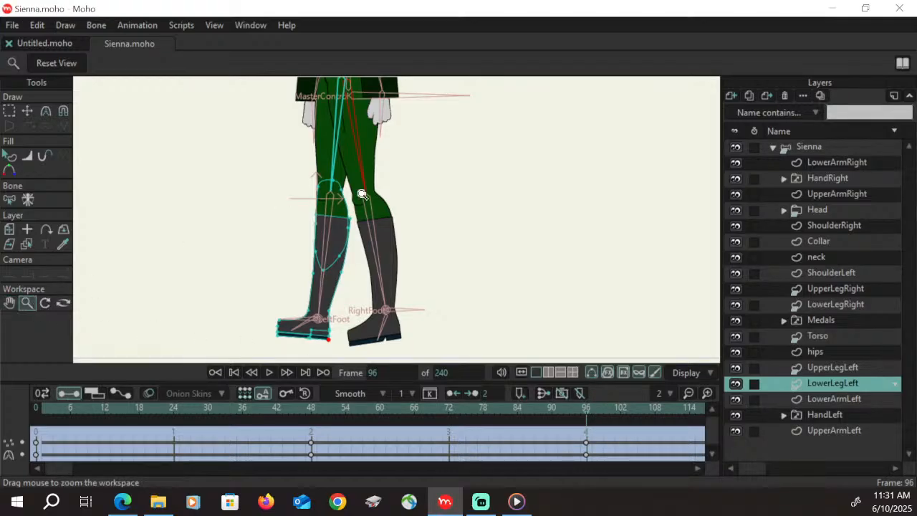
{"action": "left_click_drag", "start_coordinate": [430, 174], "coordinate": [197, 281]}
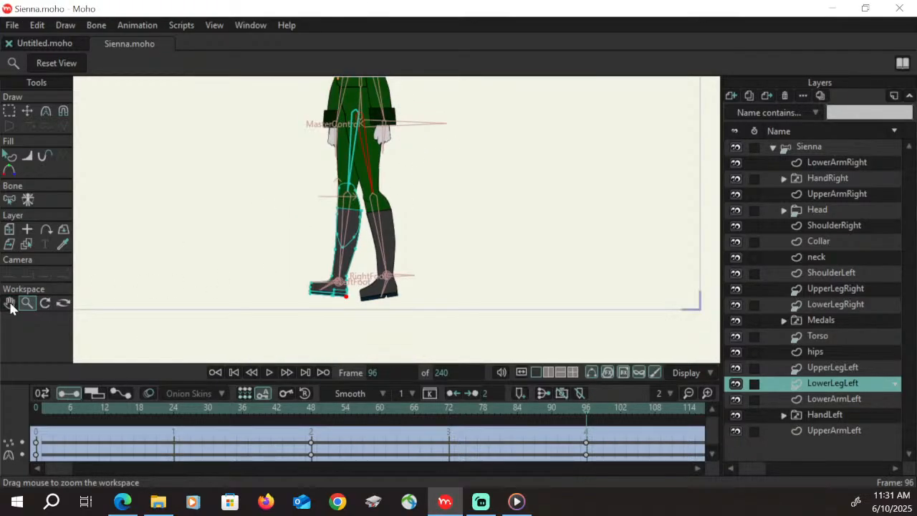
{"action": "left_click", "coordinate": [10, 305]}
{"action": "left_click_drag", "start_coordinate": [358, 181], "coordinate": [358, 259]}
{"action": "left_click", "coordinate": [27, 302]}
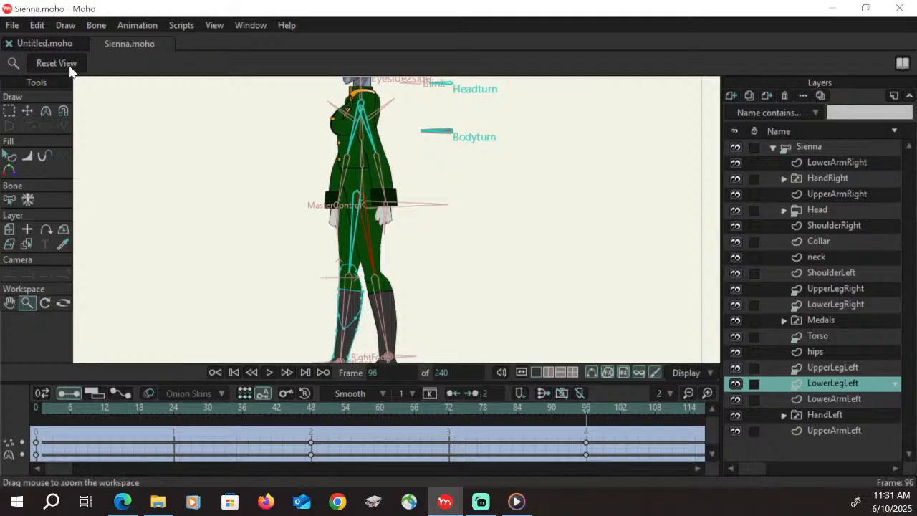
{"action": "left_click", "coordinate": [75, 66]}
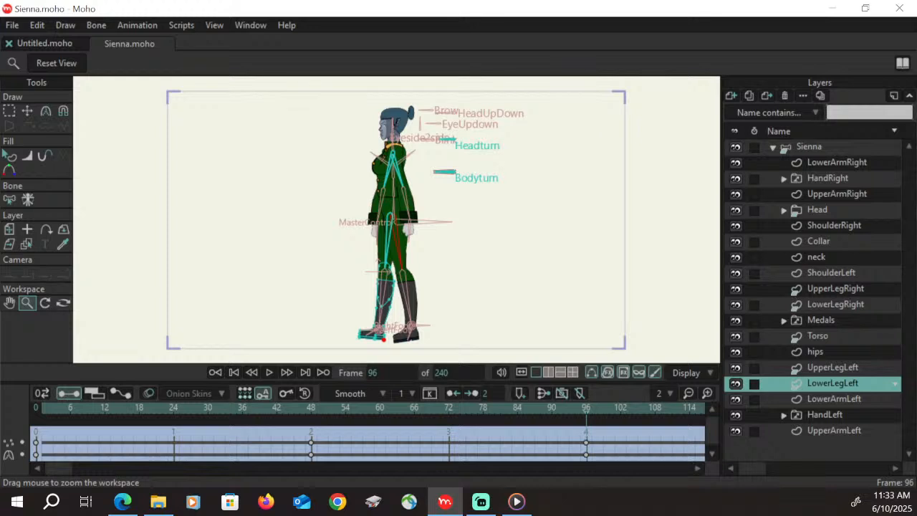
{"action": "key", "text": "alt+Tab"}
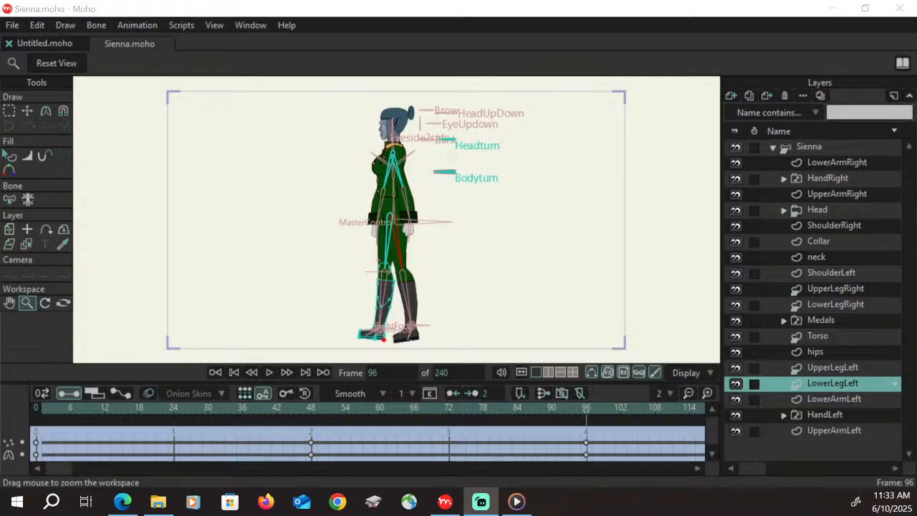
{"action": "key", "text": "alt+Tab"}
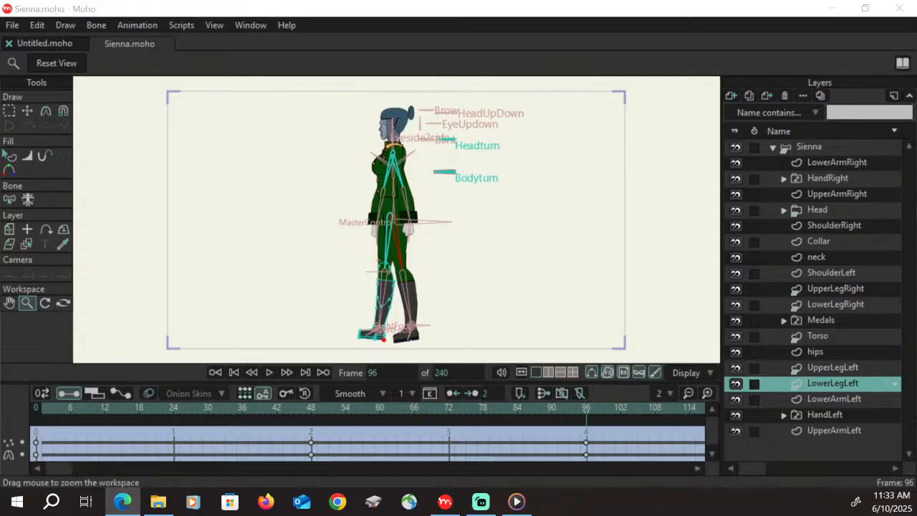